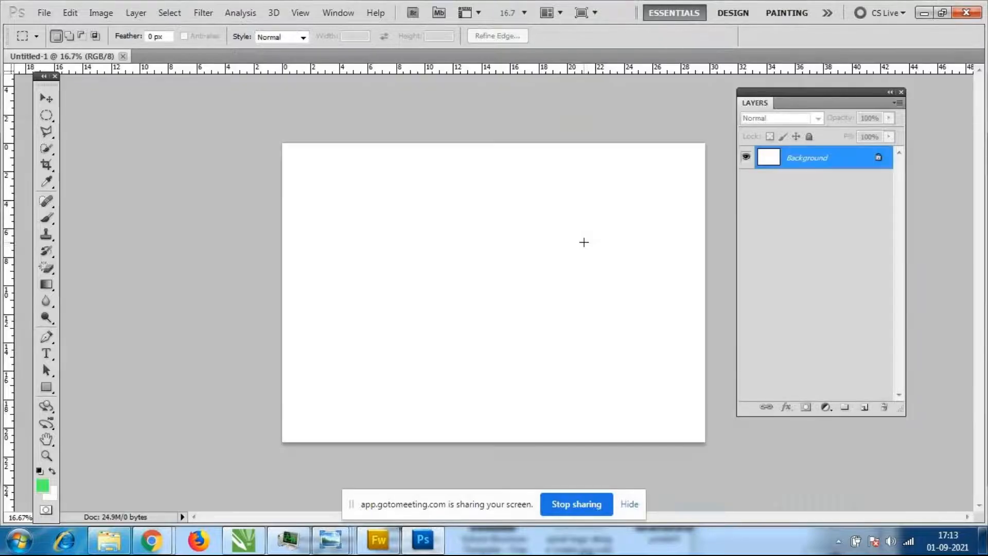
{"action": "left_click", "coordinate": [46, 98]}
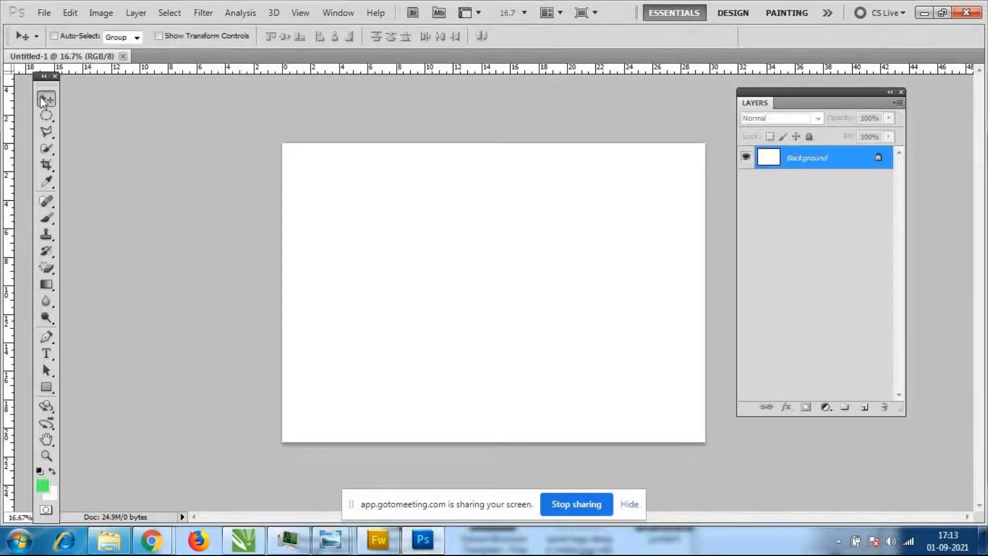
{"action": "left_click", "coordinate": [45, 13]}
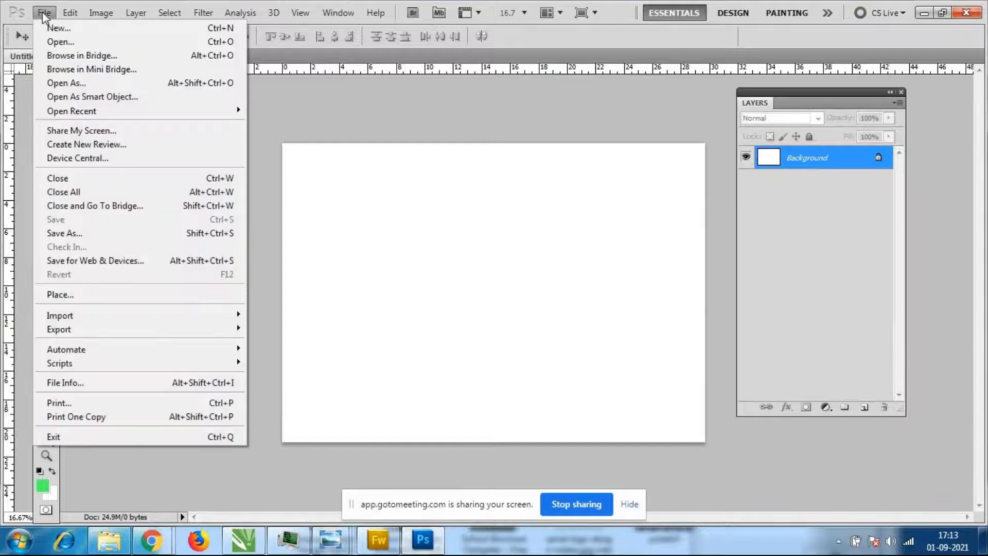
{"action": "mouse_move", "coordinate": [89, 113]}
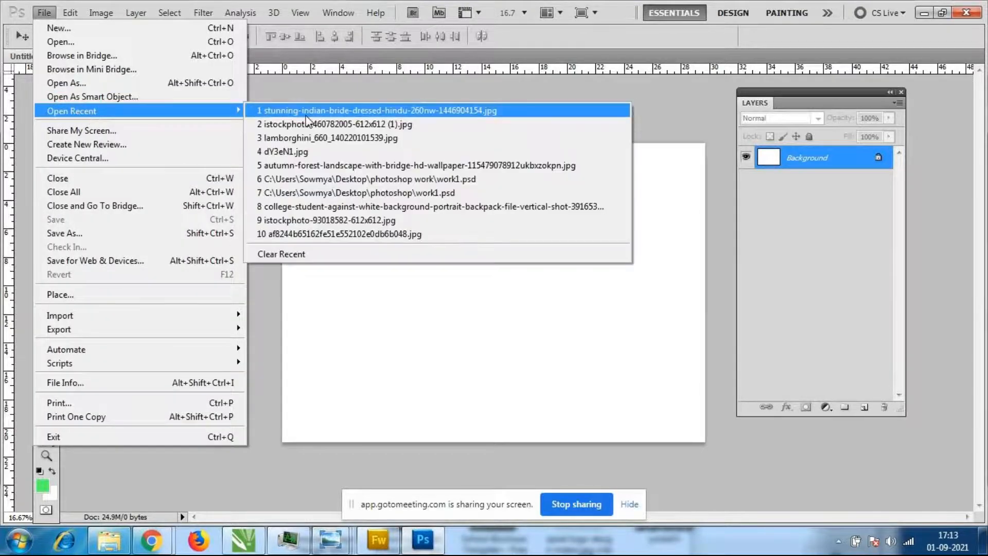
{"action": "left_click", "coordinate": [446, 111]}
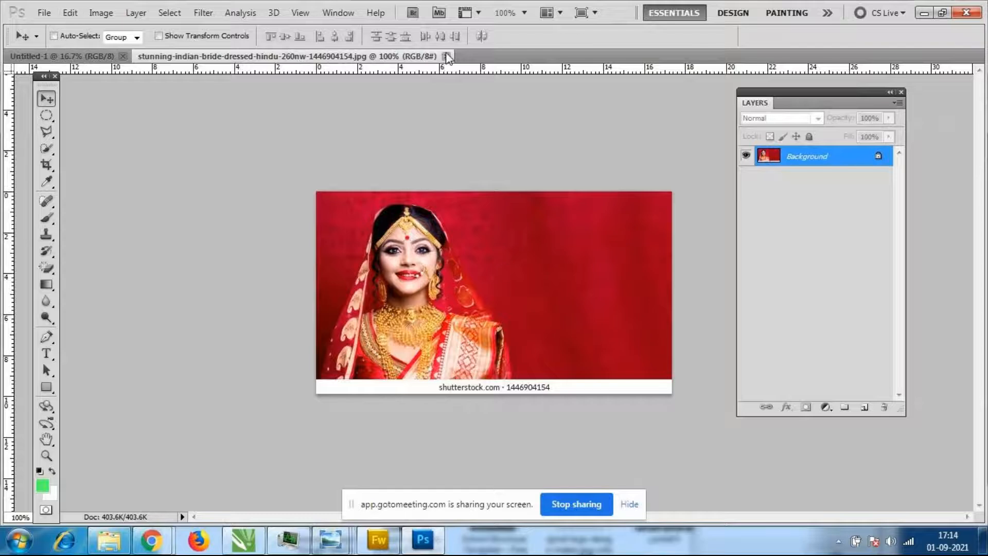
{"action": "left_click", "coordinate": [446, 56]}
{"action": "left_click", "coordinate": [44, 12]}
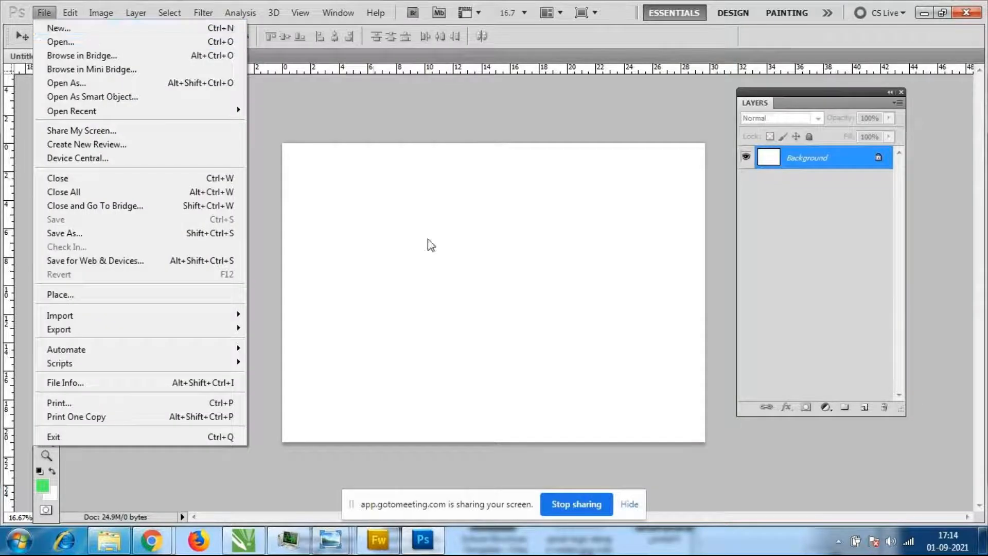
{"action": "left_click", "coordinate": [428, 239]}
Add the text "nict" in the upper-left area of the blank canvas
{"action": "left_click", "coordinate": [46, 354]}
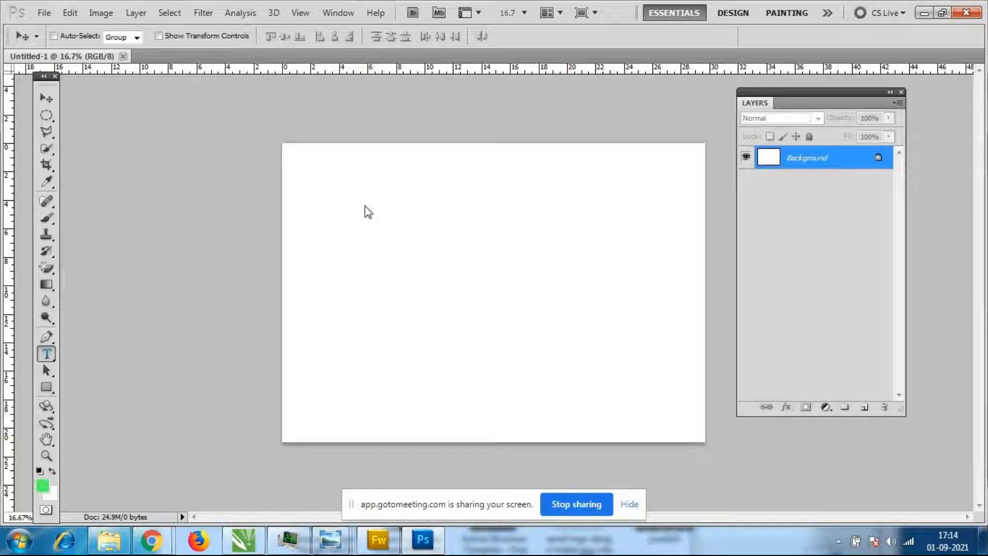
{"action": "left_click", "coordinate": [338, 246]}
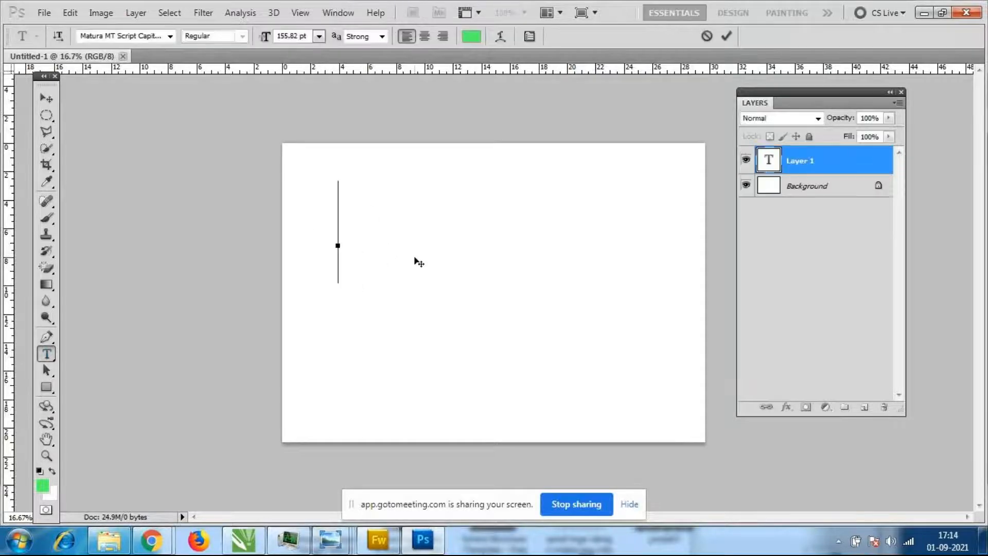
{"action": "type", "text": "nict"}
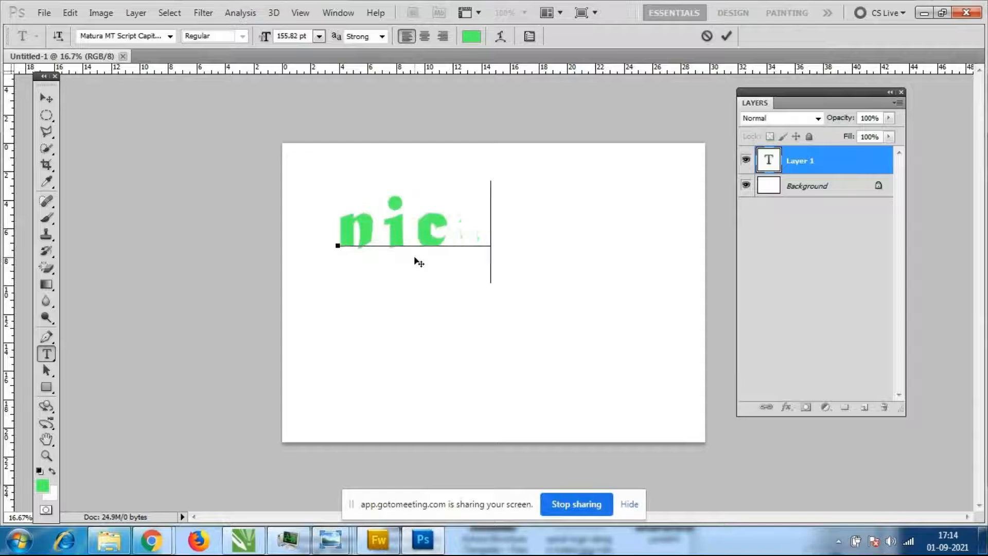
{"action": "left_click", "coordinate": [46, 98]}
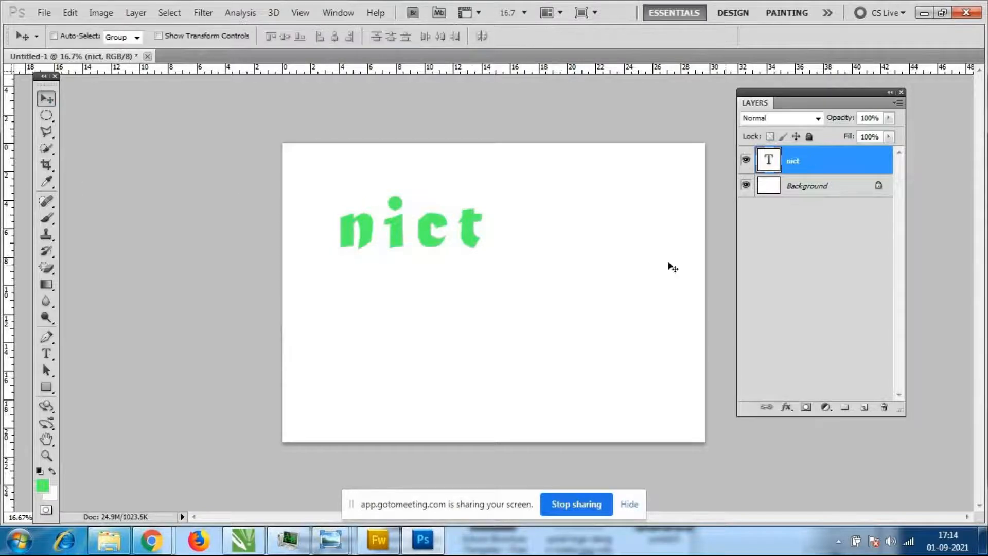
Change the font of the "nict" text to News706 BT
{"action": "double_click", "coordinate": [769, 164]}
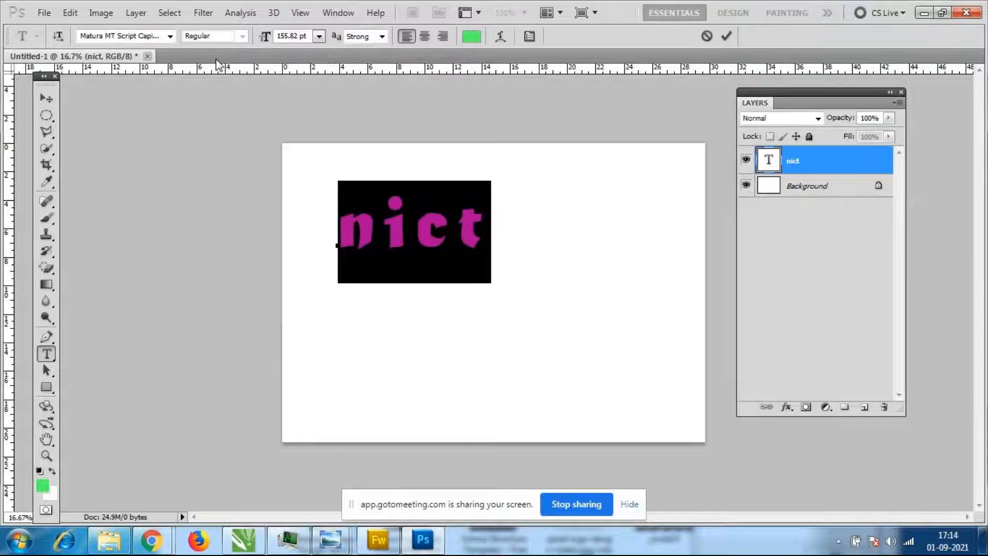
{"action": "left_click", "coordinate": [170, 36]}
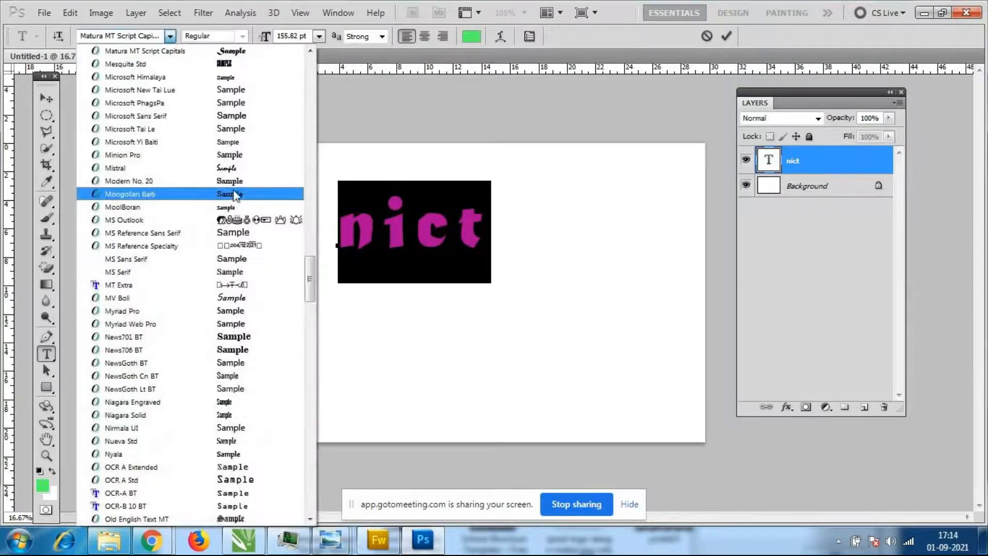
{"action": "left_click", "coordinate": [256, 352]}
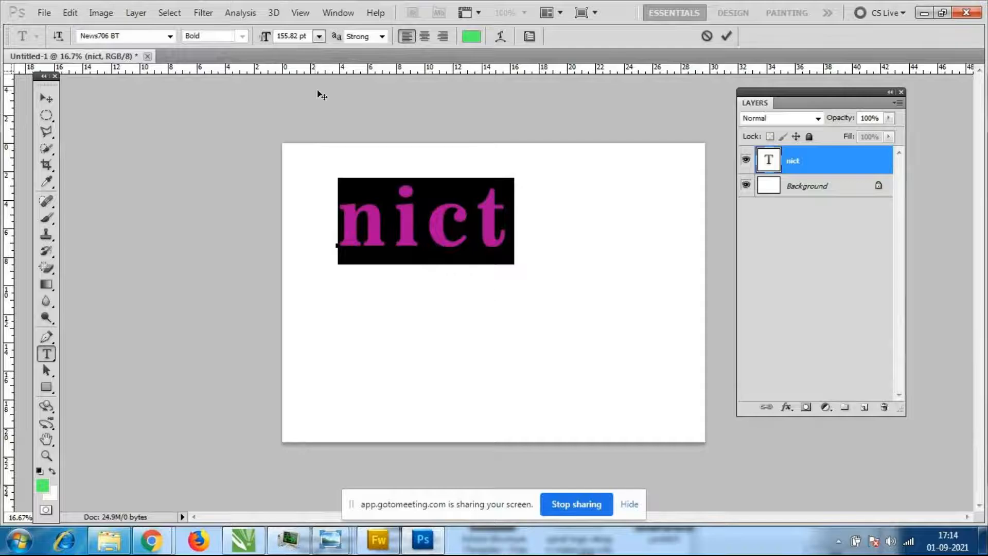
{"action": "left_click", "coordinate": [813, 162]}
{"action": "key", "text": "v"}
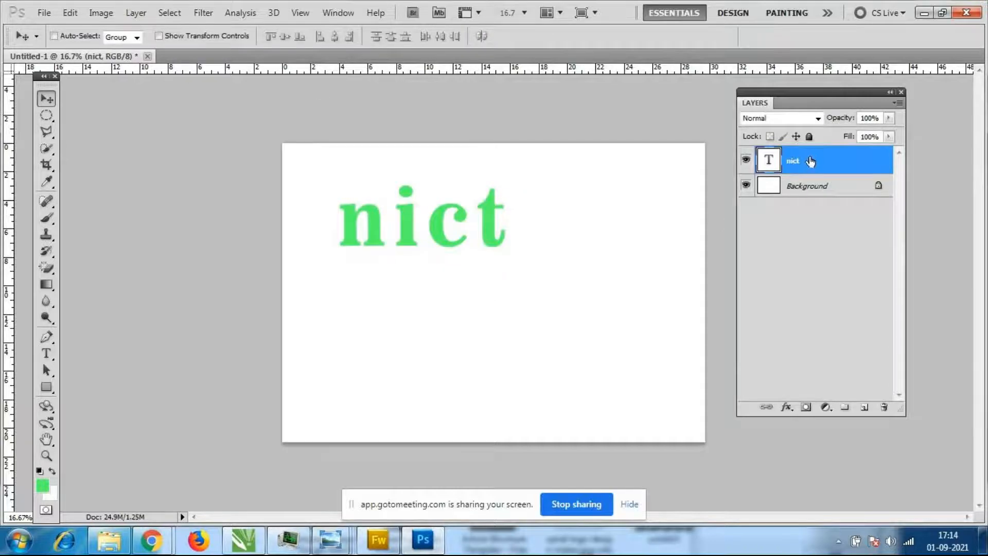
{"action": "right_click", "coordinate": [812, 166]}
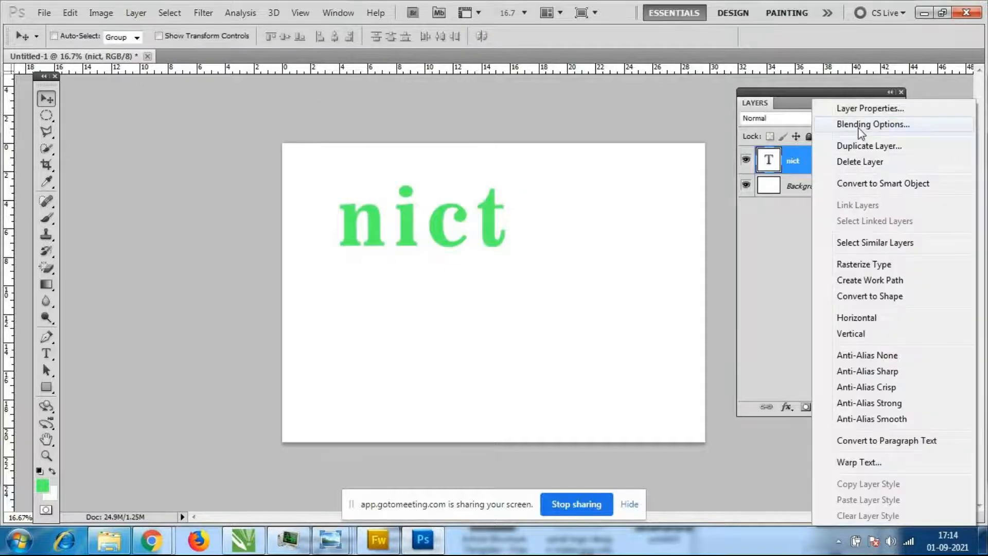
{"action": "left_click", "coordinate": [781, 252]}
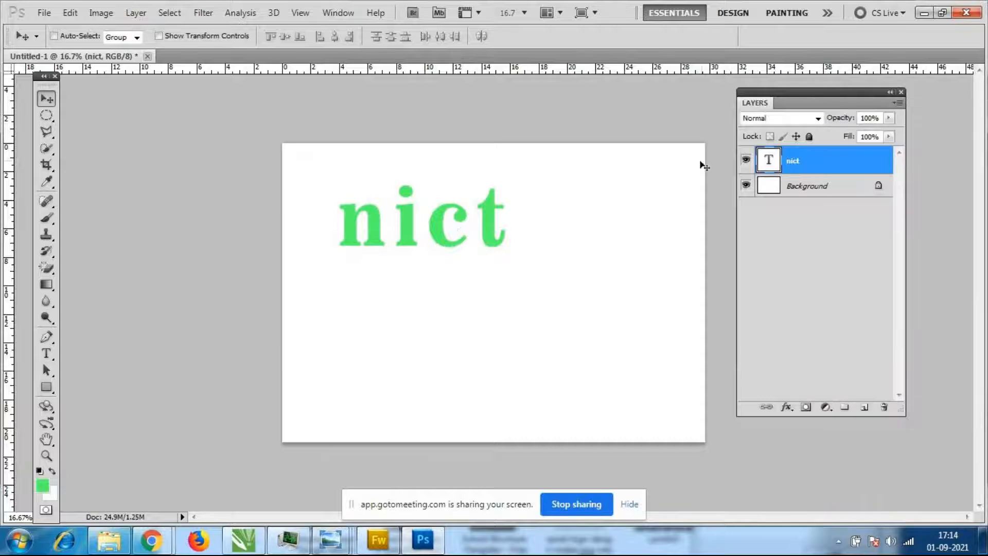
Replace the lowercase text with "NICT" in capital letters
{"action": "key", "text": "t"}
{"action": "double_click", "coordinate": [521, 230]}
{"action": "left_click", "coordinate": [511, 220]}
{"action": "key", "text": "BackSpace"}
{"action": "key", "text": "BackSpace"}
{"action": "key", "text": "BackSpace"}
{"action": "key", "text": "BackSpace"}
{"action": "type", "text": "NICT"}
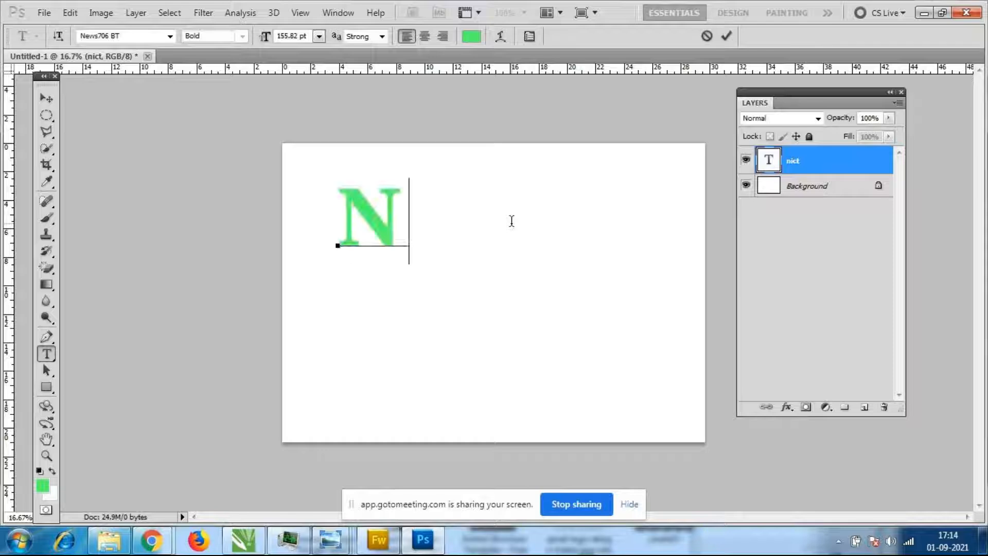
{"action": "left_click", "coordinate": [47, 97]}
Move the NICT text to the middle of the canvas and enlarge it with Free Transform
{"action": "left_click_drag", "start_coordinate": [431, 244], "coordinate": [468, 299]}
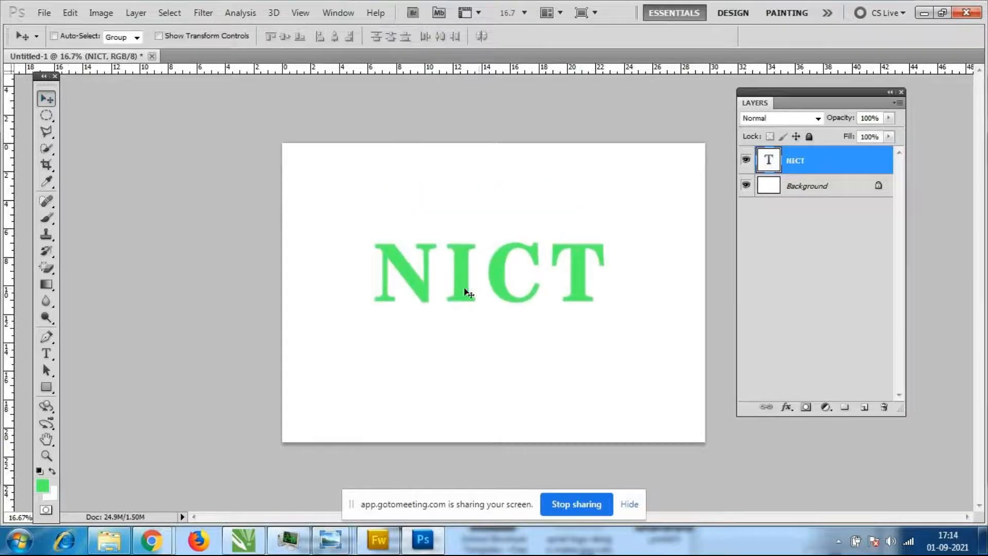
{"action": "key", "text": "ctrl+t"}
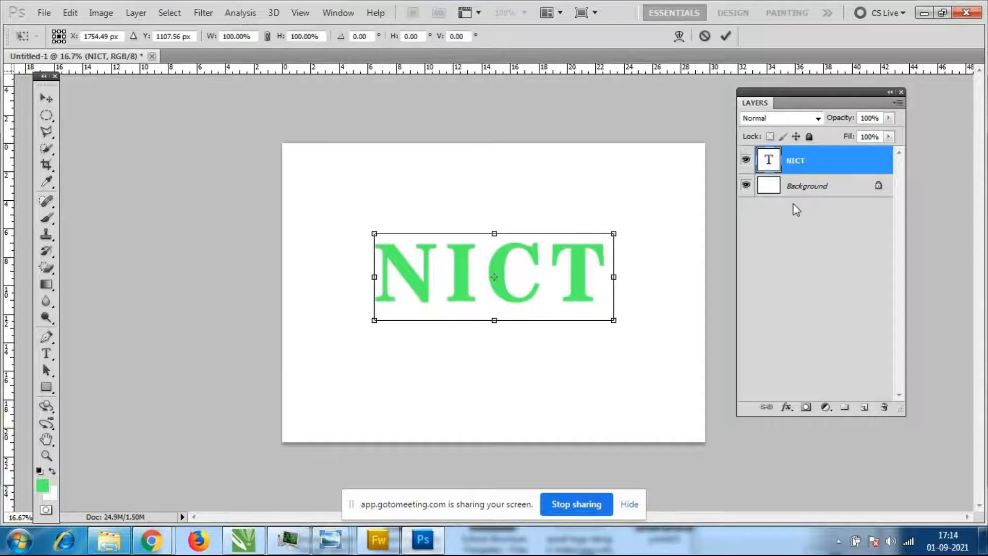
{"action": "left_click_drag", "start_coordinate": [612, 317], "coordinate": [638, 340]}
{"action": "key", "text": "Return"}
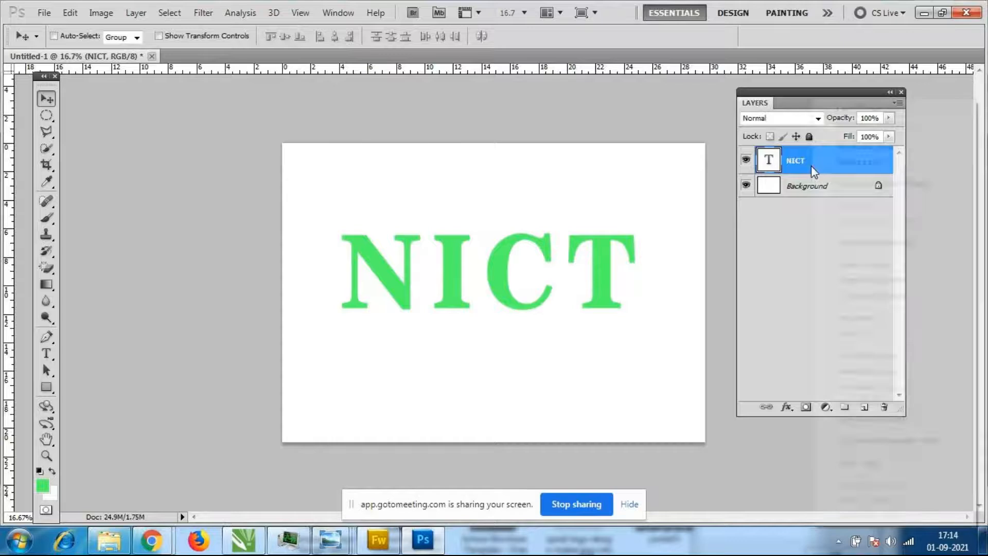
{"action": "right_click", "coordinate": [811, 165]}
{"action": "left_click", "coordinate": [856, 125]}
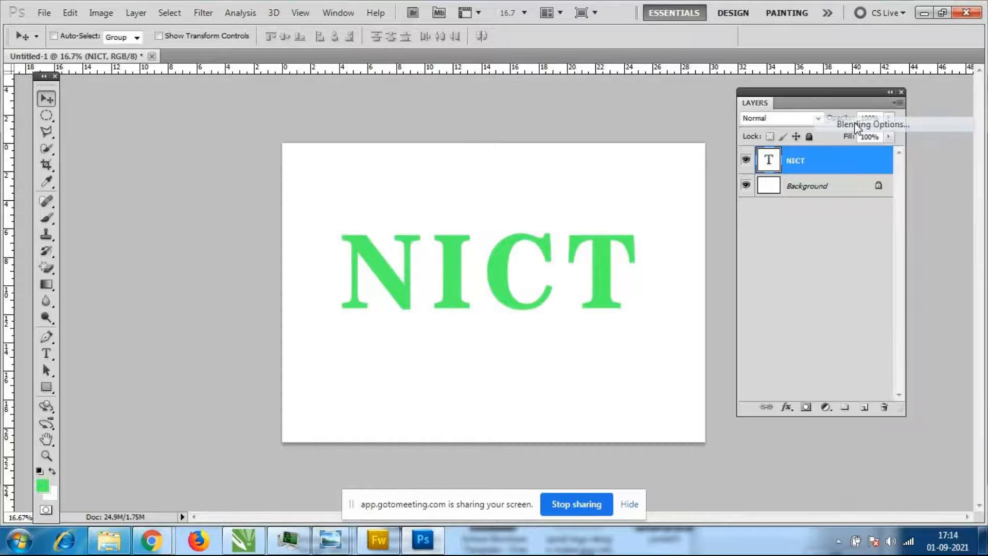
{"action": "left_click_drag", "start_coordinate": [428, 346], "coordinate": [683, 227]}
{"action": "left_click", "coordinate": [766, 271]}
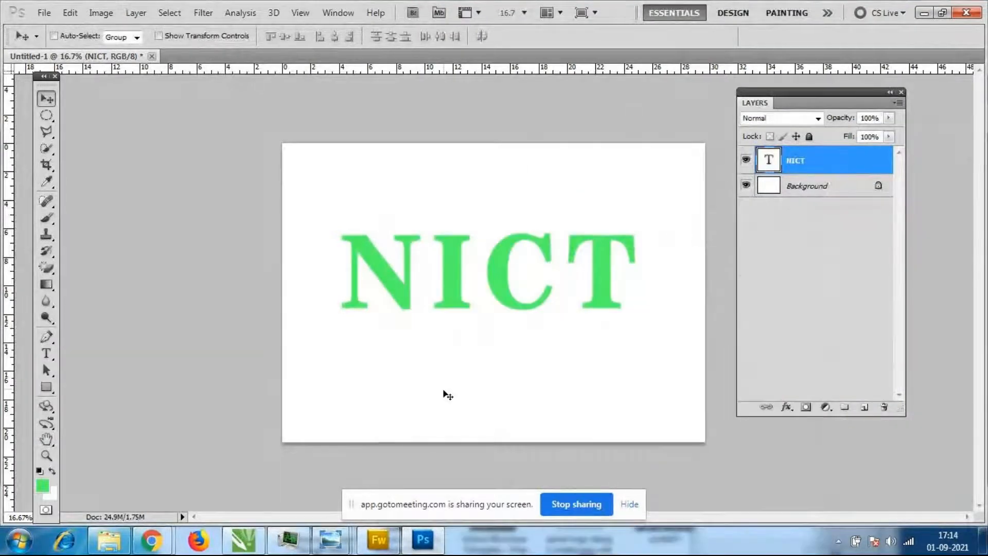
Float the document in its own window at 12.5% zoom and enlarge that window slightly
{"action": "key", "text": "ctrl+minus"}
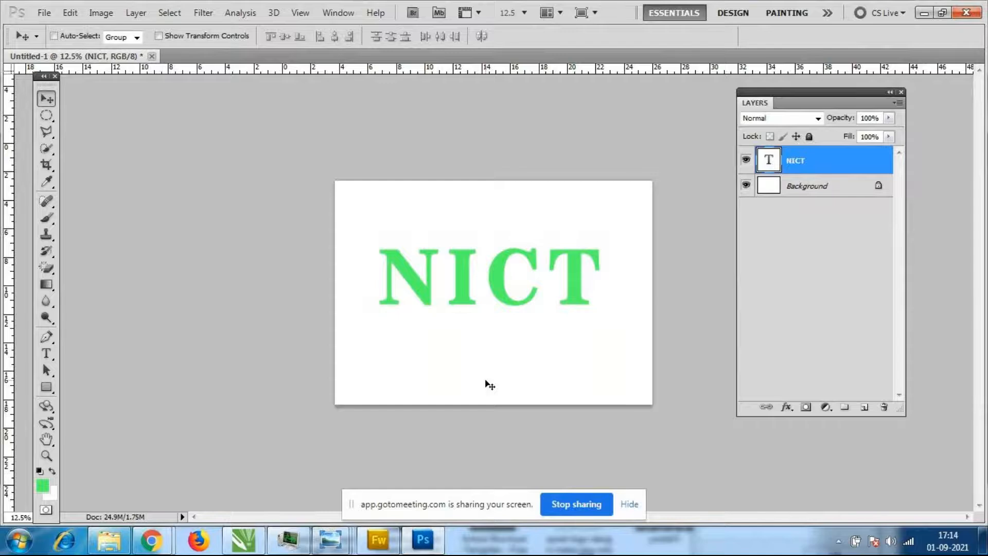
{"action": "left_click_drag", "start_coordinate": [124, 56], "coordinate": [194, 91]}
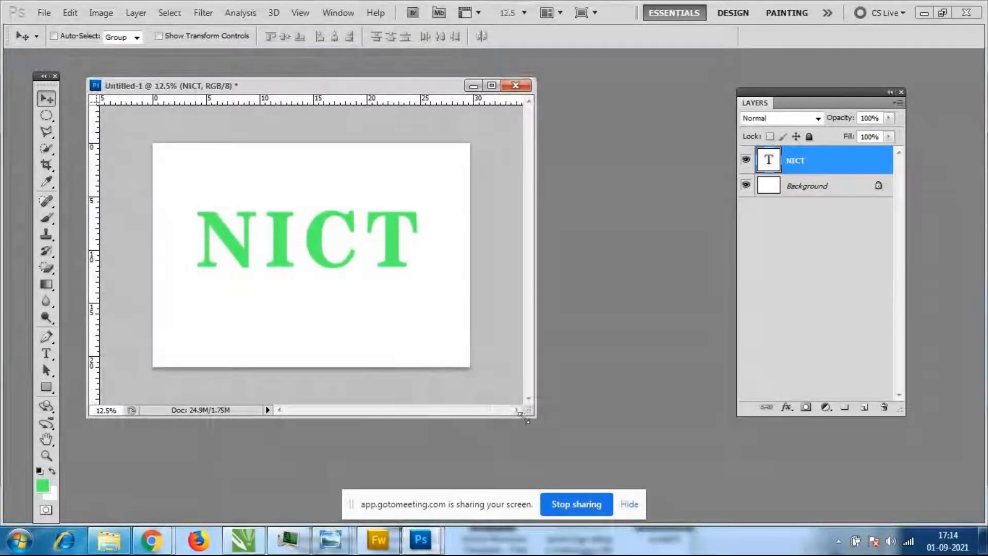
{"action": "left_click_drag", "start_coordinate": [534, 418], "coordinate": [565, 442]}
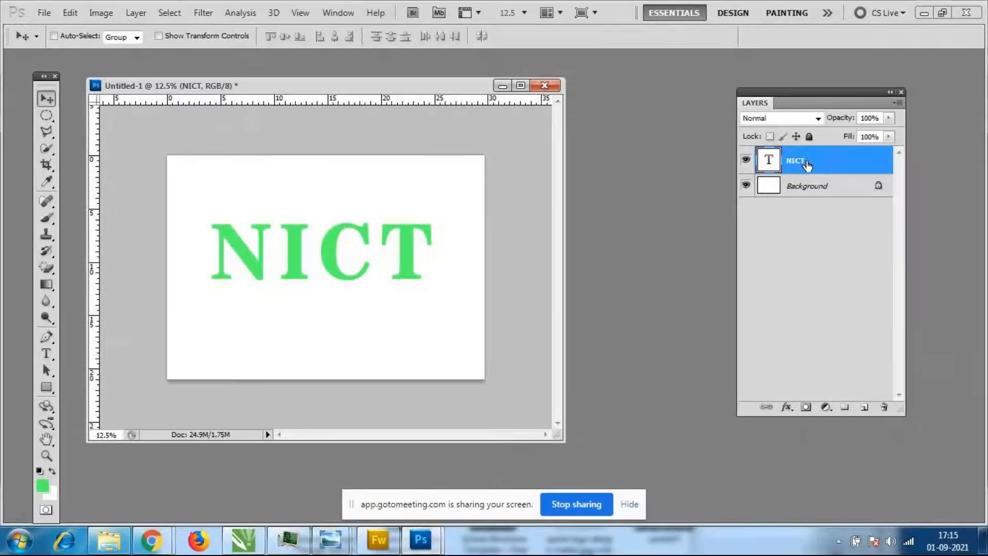
Open the NICT layer's Blending Options, show the preset styles, and place the dialog so the text stays visible
{"action": "right_click", "coordinate": [806, 163]}
{"action": "left_click", "coordinate": [857, 124]}
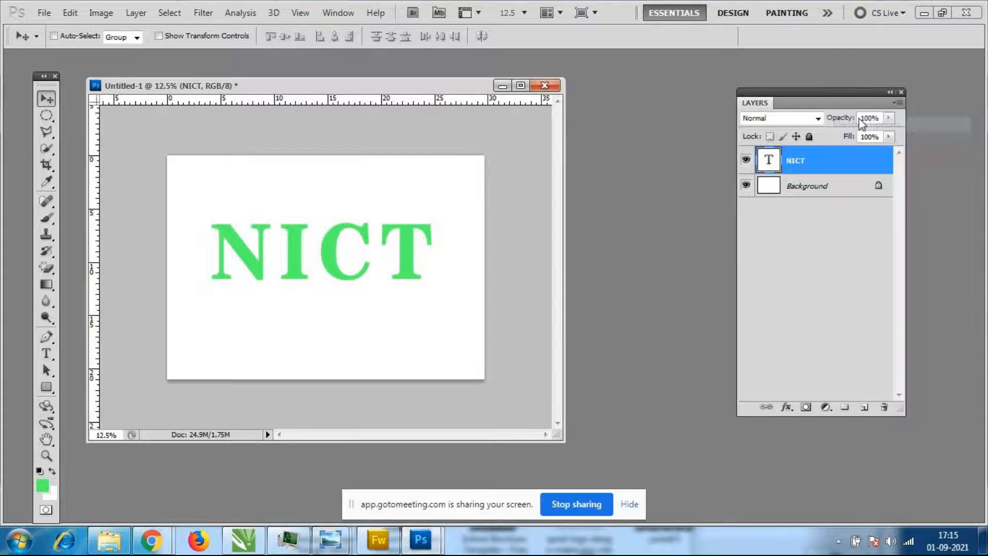
{"action": "left_click_drag", "start_coordinate": [629, 228], "coordinate": [724, 109]}
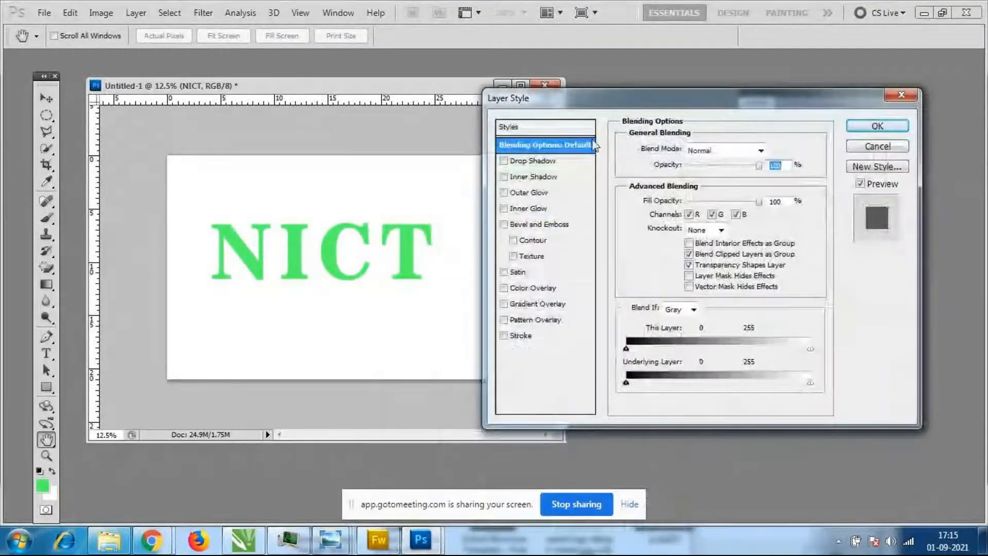
{"action": "left_click", "coordinate": [531, 128]}
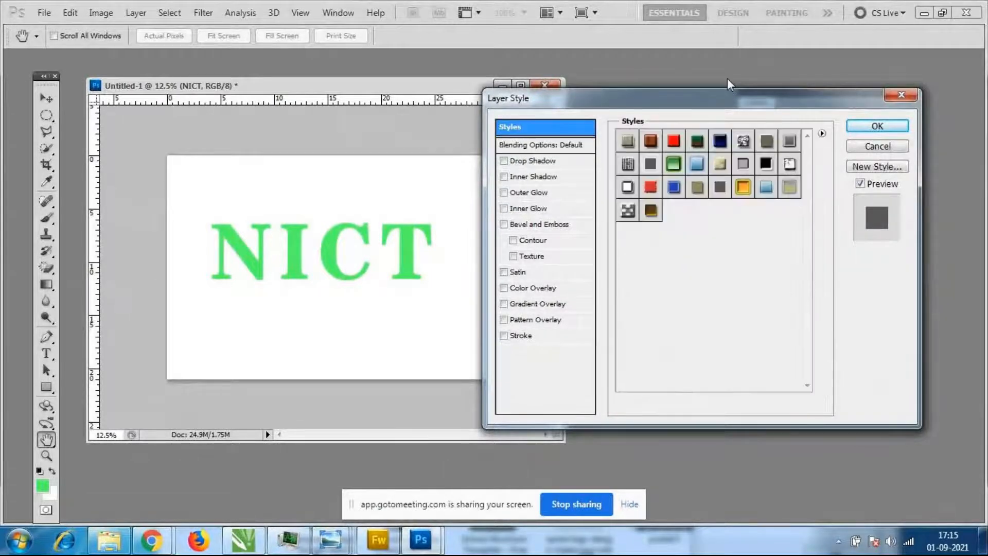
{"action": "left_click_drag", "start_coordinate": [743, 104], "coordinate": [727, 86]}
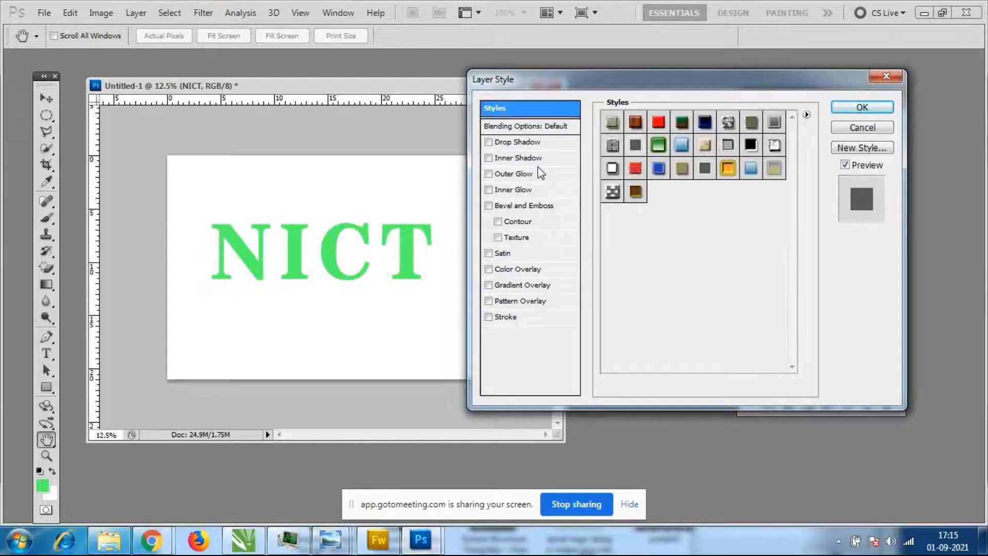
Try various preset styles on the NICT text, ending with the reddish-brown textured preset that has a drop shadow, bevel, pattern overlay and stroke
{"action": "left_click", "coordinate": [658, 169]}
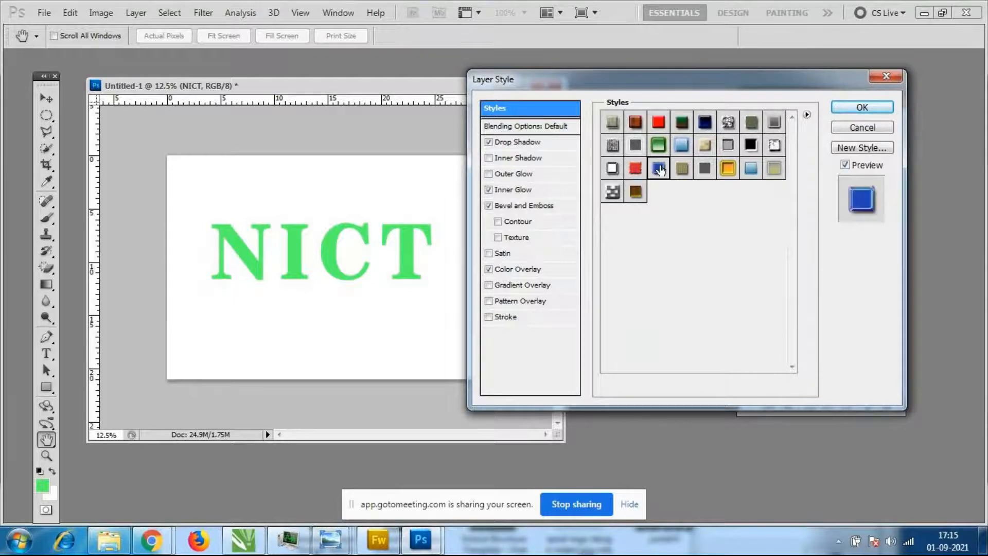
{"action": "left_click", "coordinate": [661, 148]}
{"action": "left_click", "coordinate": [636, 169]}
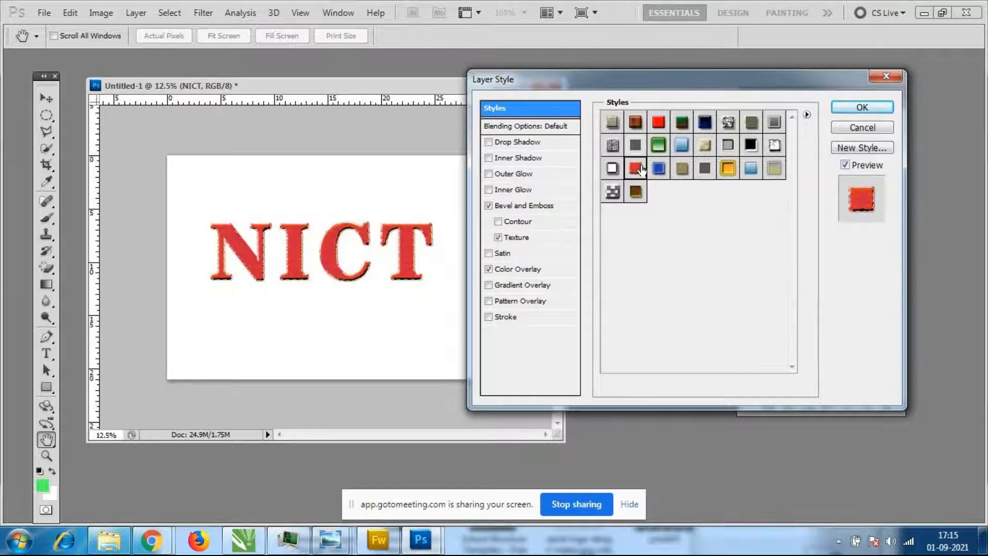
{"action": "left_click", "coordinate": [612, 168]}
{"action": "left_click", "coordinate": [613, 192]}
{"action": "left_click", "coordinate": [636, 192]}
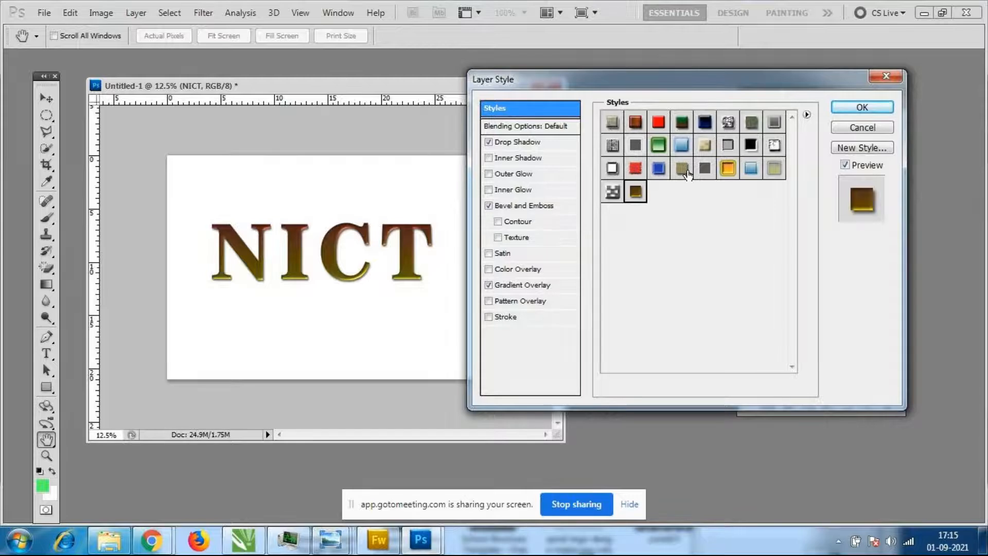
{"action": "left_click", "coordinate": [698, 172]}
{"action": "left_click", "coordinate": [736, 173]}
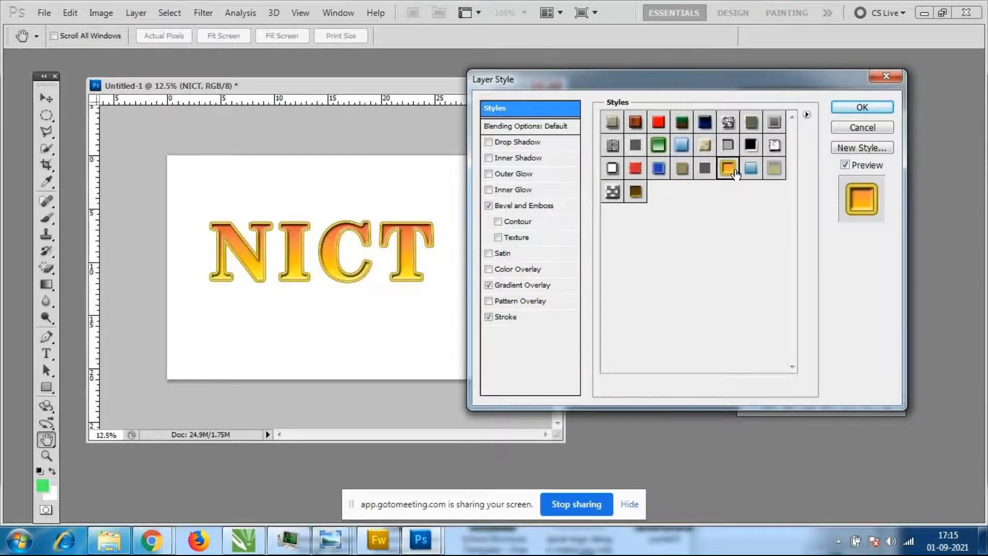
{"action": "left_click", "coordinate": [751, 169]}
{"action": "left_click", "coordinate": [775, 168]}
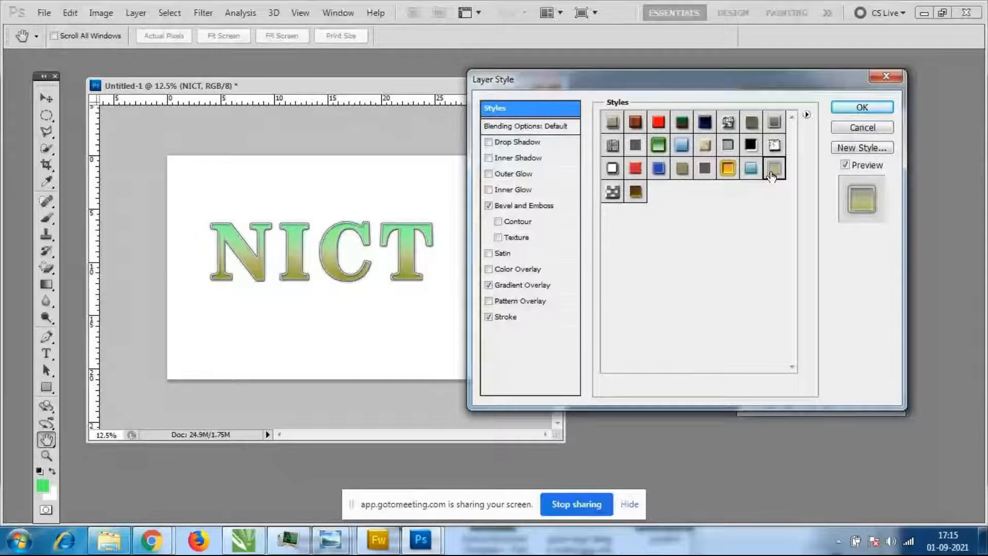
{"action": "left_click", "coordinate": [774, 145]}
{"action": "left_click", "coordinate": [751, 145]}
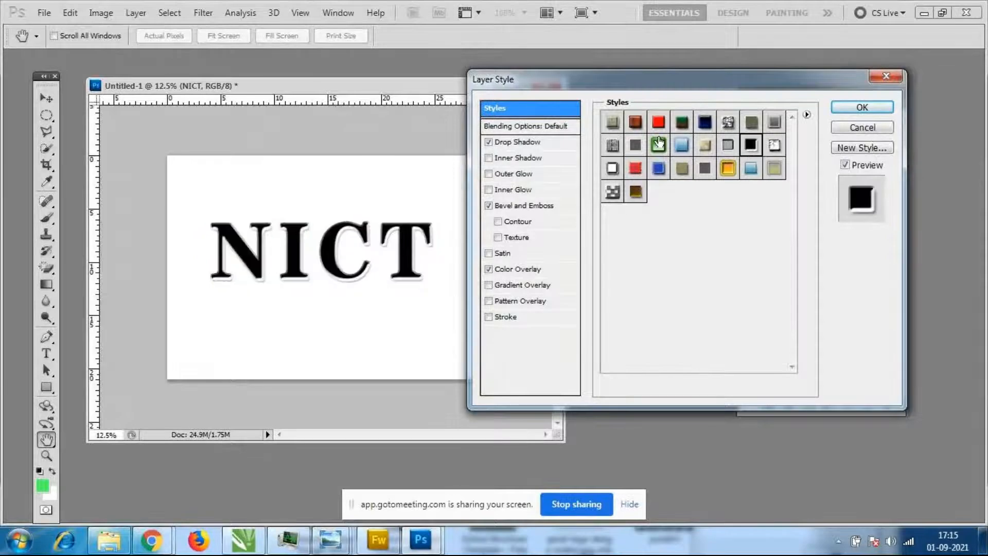
{"action": "left_click", "coordinate": [660, 124]}
{"action": "left_click", "coordinate": [636, 126]}
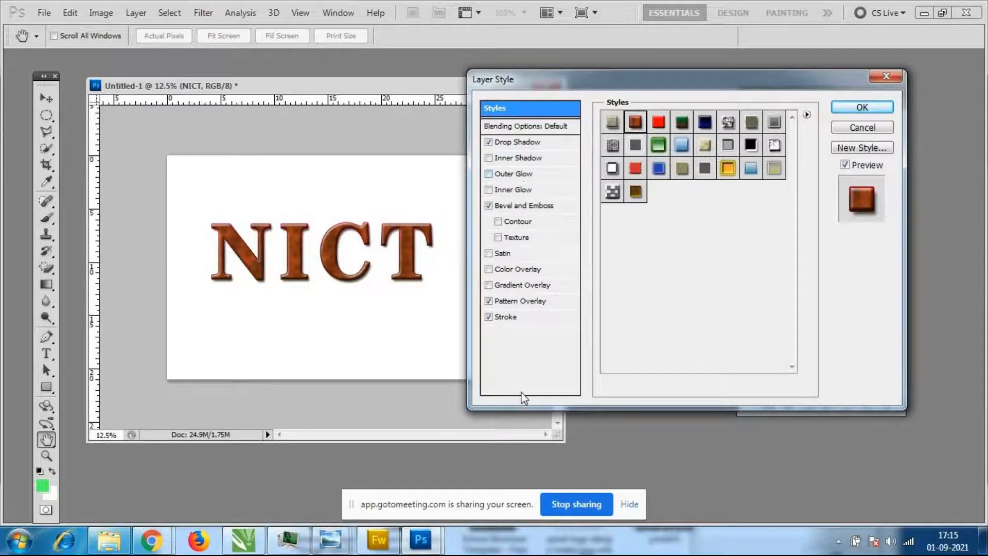
Check the Drop Shadow settings, return to the preset styles, and try the gray and green gradient presets on the NICT text
{"action": "left_click", "coordinate": [538, 149]}
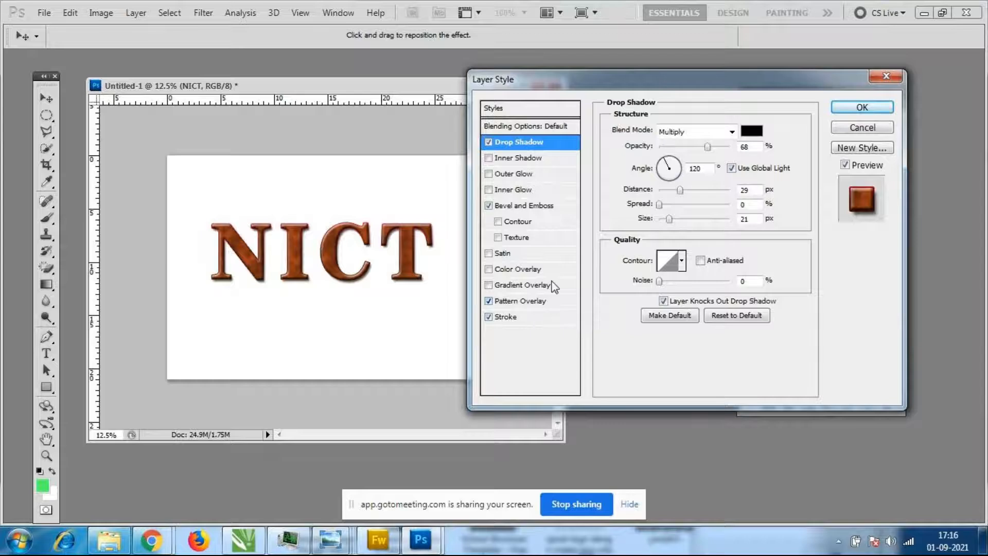
{"action": "left_click", "coordinate": [521, 111]}
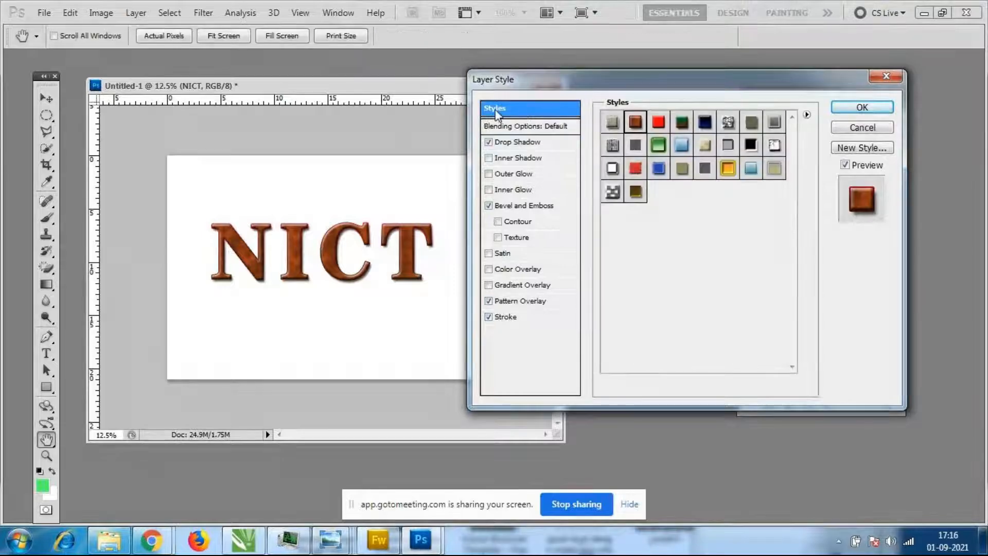
{"action": "left_click", "coordinate": [727, 145]}
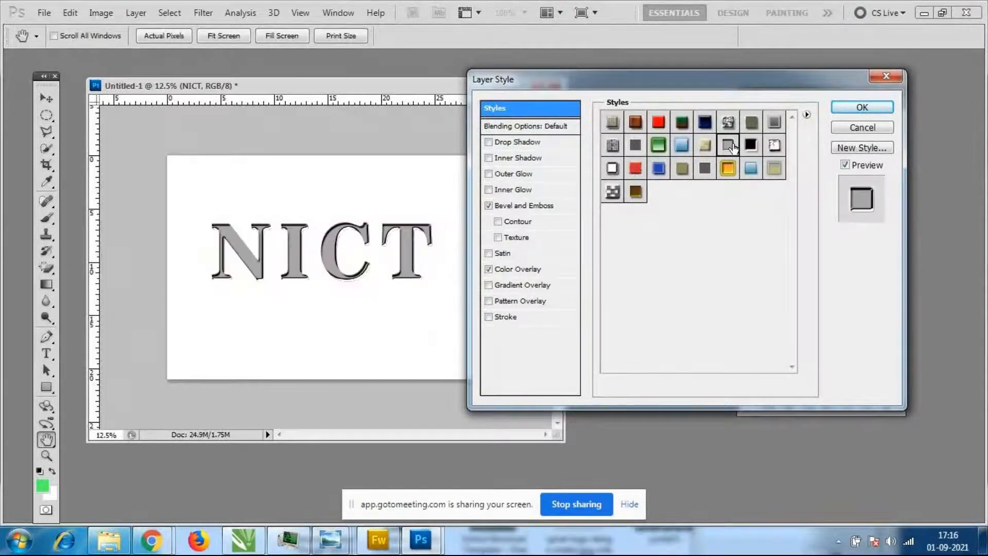
{"action": "left_click", "coordinate": [658, 145]}
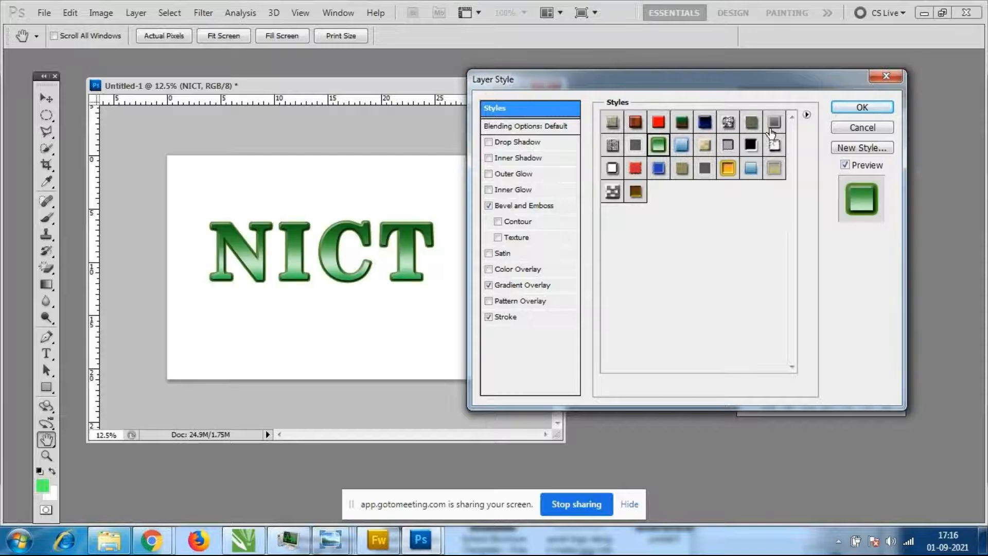
Replace the preset styles with the DP Styles library and apply its glossy red preset to the NICT text
{"action": "left_click", "coordinate": [807, 115]}
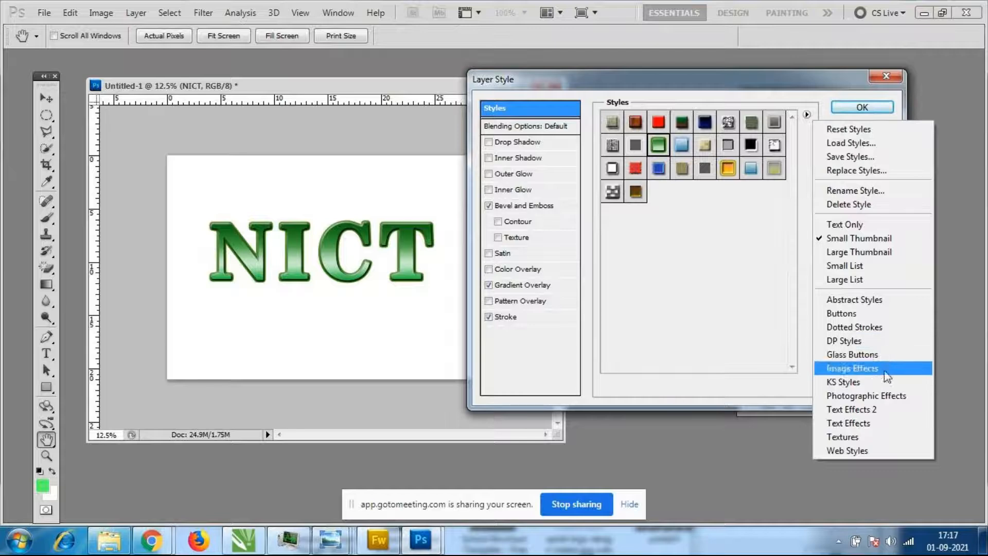
{"action": "left_click", "coordinate": [875, 341]}
{"action": "left_click", "coordinate": [437, 214]}
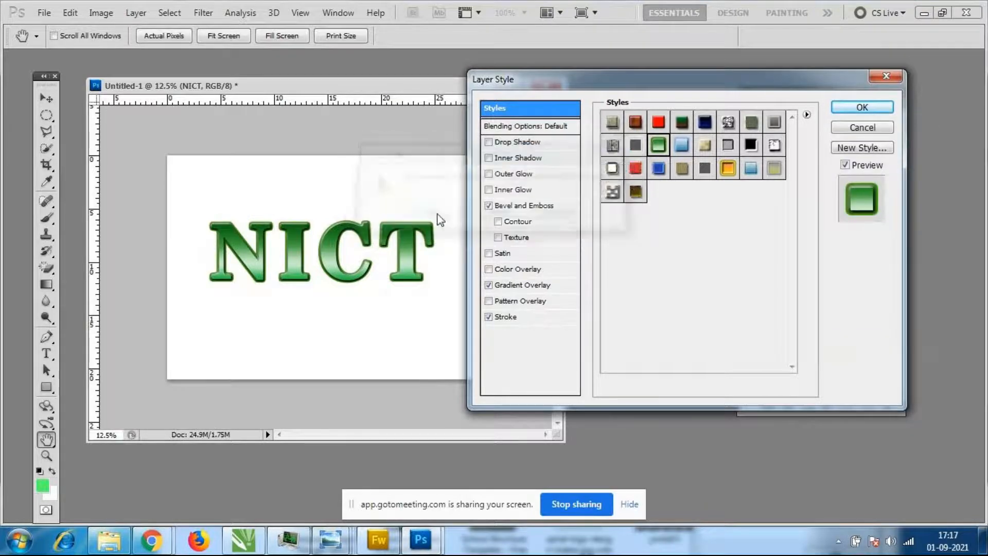
{"action": "left_click", "coordinate": [641, 124]}
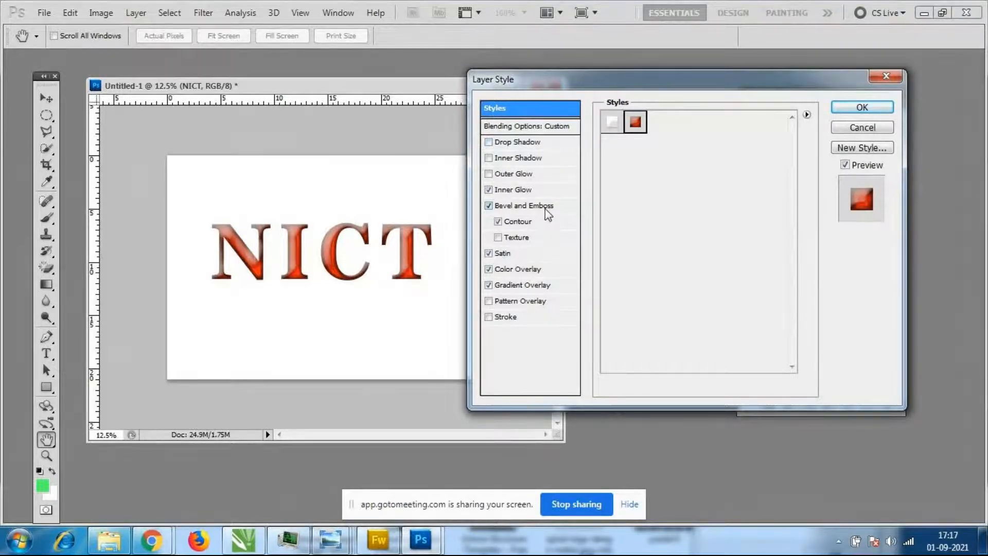
Switch Bevel and Emboss, Satin and Gradient Overlay off and back on one by one to compare their effect on the text
{"action": "left_click", "coordinate": [490, 207]}
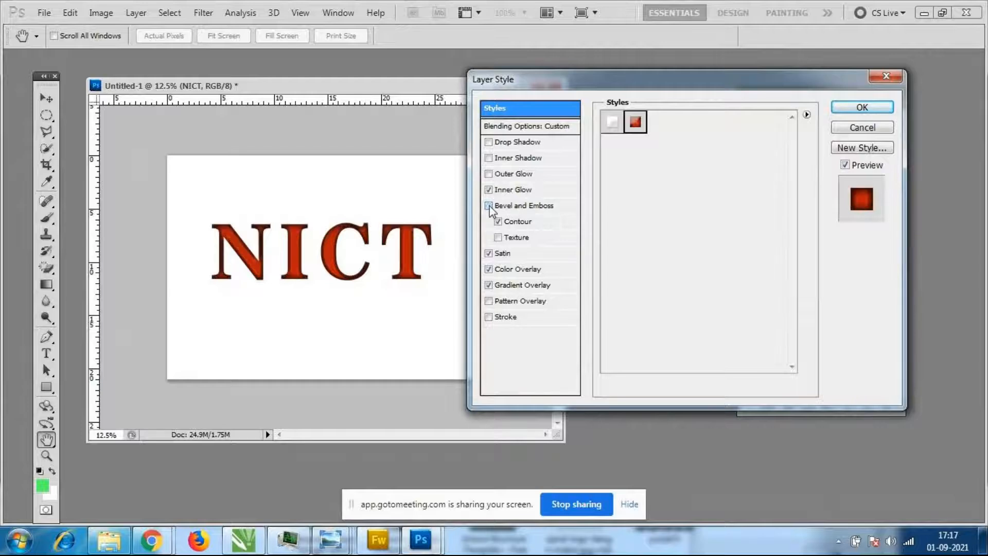
{"action": "left_click", "coordinate": [489, 207]}
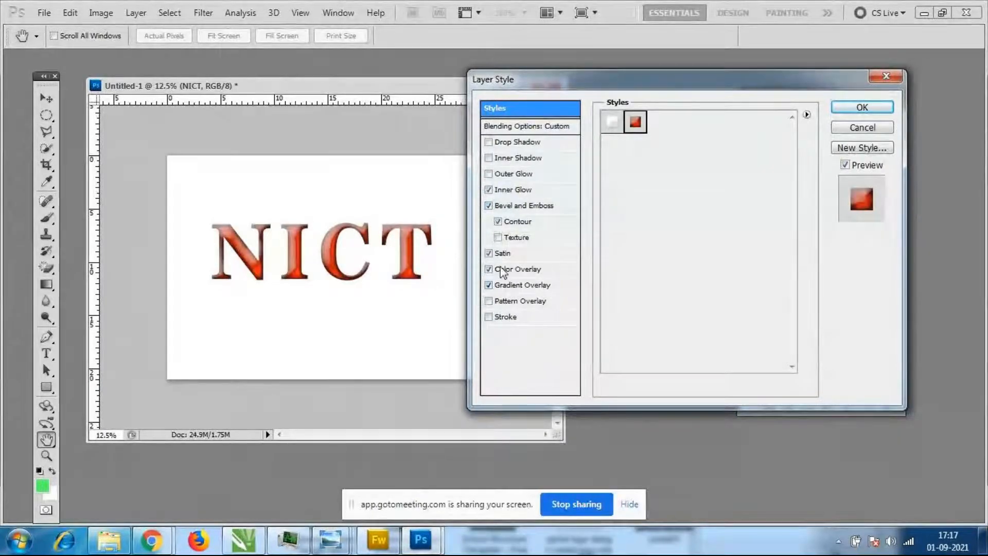
{"action": "left_click", "coordinate": [489, 254]}
{"action": "left_click", "coordinate": [490, 253]}
{"action": "left_click", "coordinate": [488, 285]}
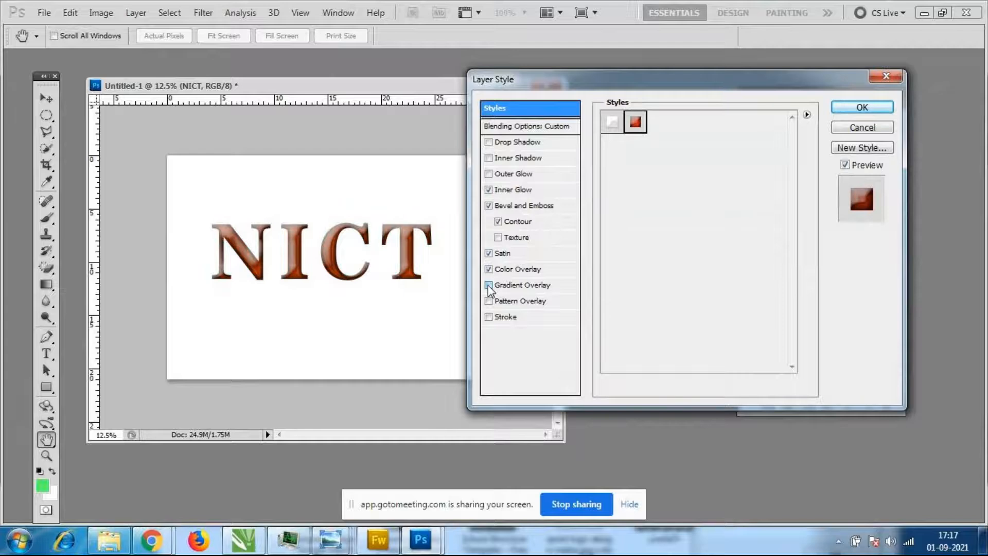
{"action": "left_click", "coordinate": [488, 285]}
Compare the red text without Color Overlay and without Inner Glow, and with Drop Shadow, restoring each effect's original setting
{"action": "left_click", "coordinate": [489, 269]}
{"action": "left_click", "coordinate": [489, 270]}
{"action": "left_click", "coordinate": [489, 270]}
{"action": "left_click", "coordinate": [489, 270]}
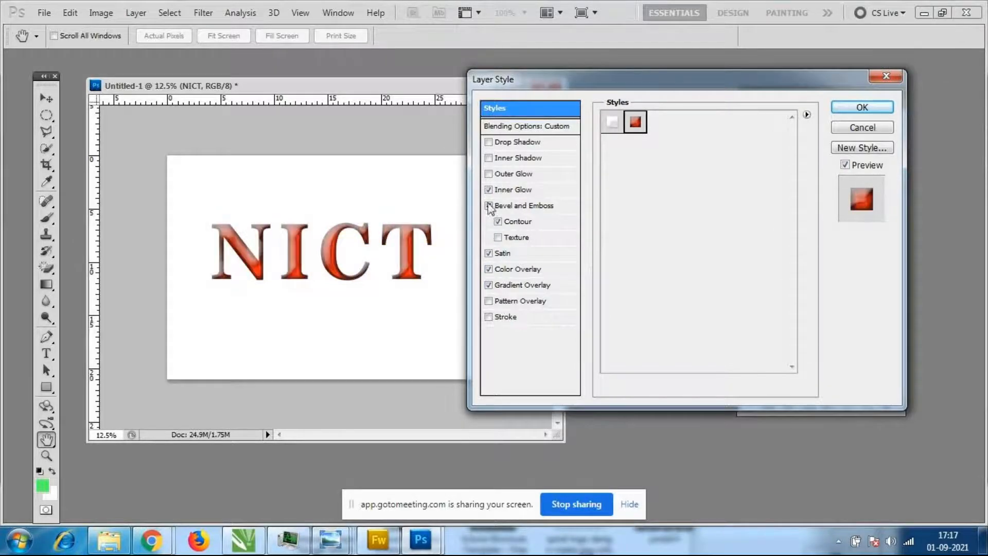
{"action": "left_click", "coordinate": [489, 189]}
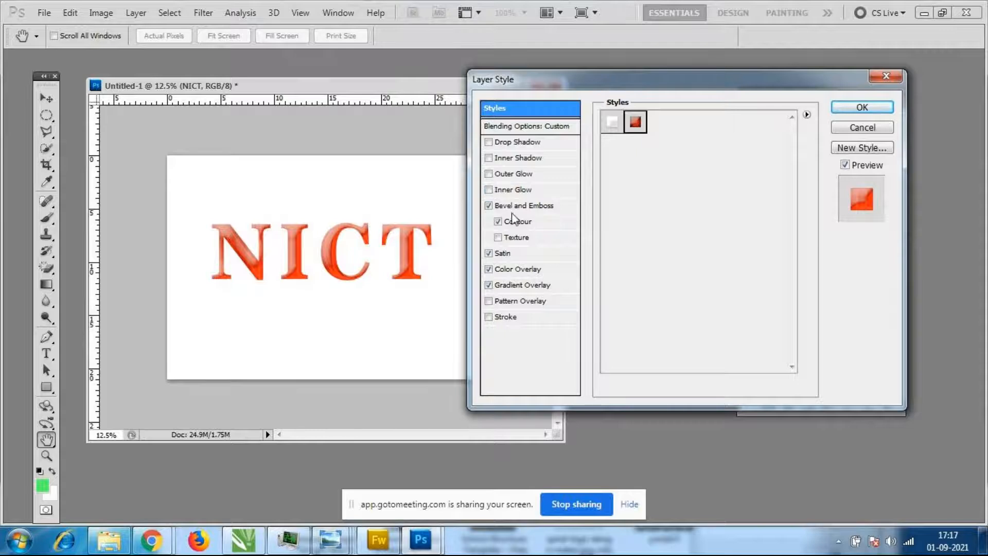
{"action": "left_click", "coordinate": [489, 190]}
{"action": "left_click", "coordinate": [489, 142]}
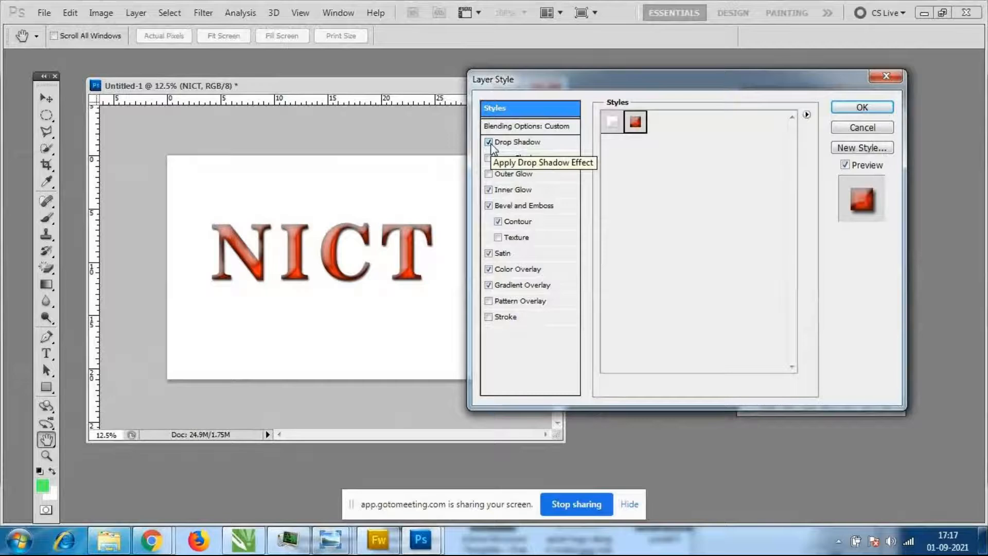
{"action": "left_click", "coordinate": [489, 143]}
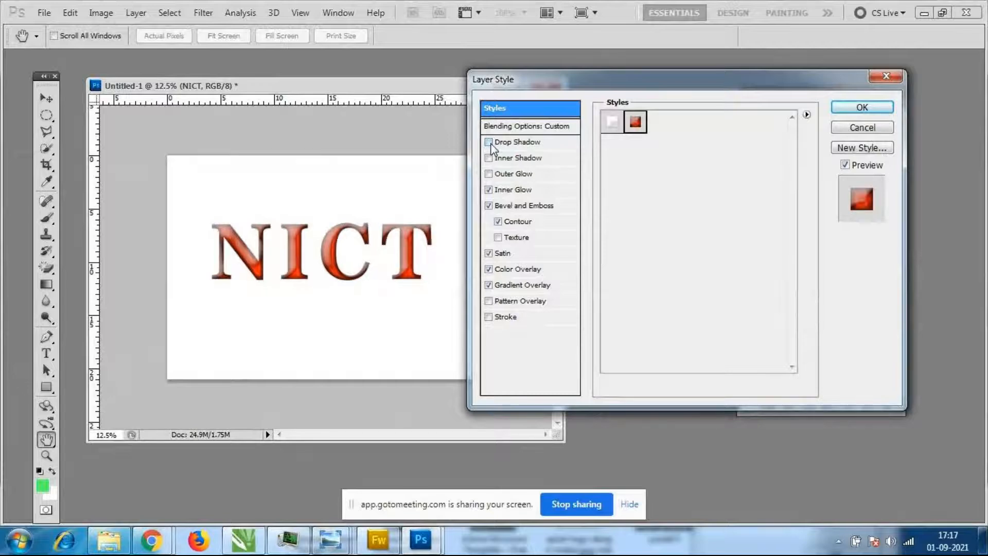
Replace the preset styles with the KS Styles library and apply its fiery preset with the black-and-yellow patterned stroke
{"action": "left_click", "coordinate": [807, 114]}
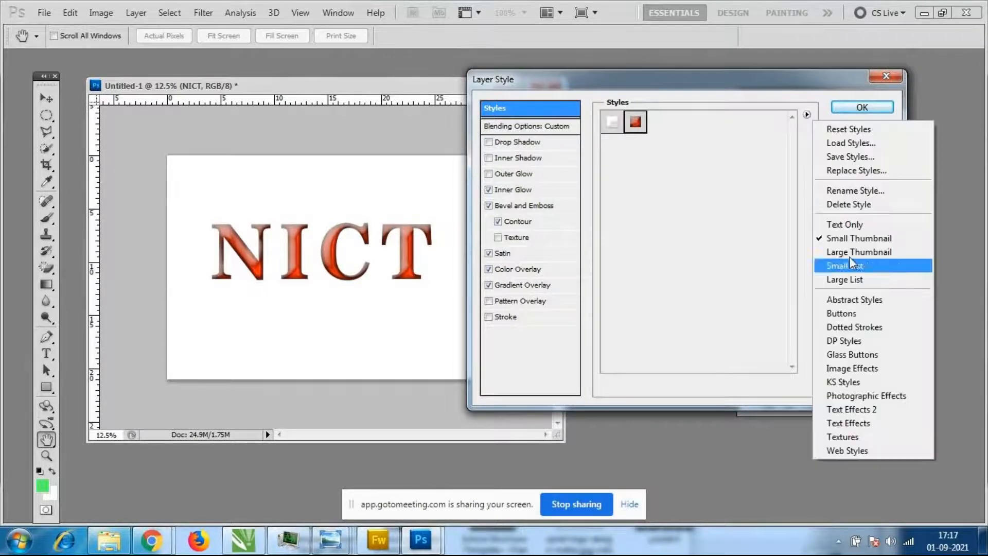
{"action": "left_click", "coordinate": [854, 381]}
{"action": "left_click", "coordinate": [442, 211]}
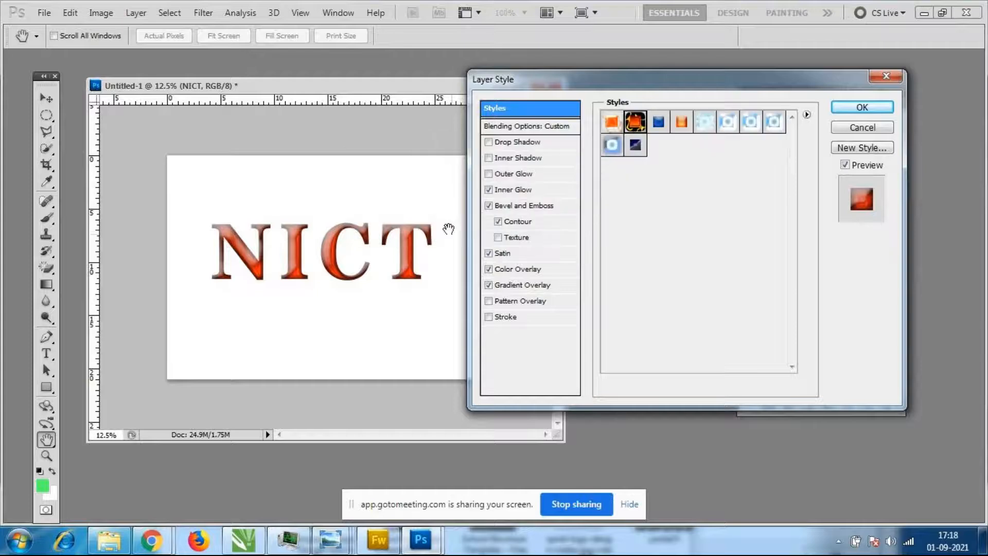
{"action": "left_click", "coordinate": [635, 121]}
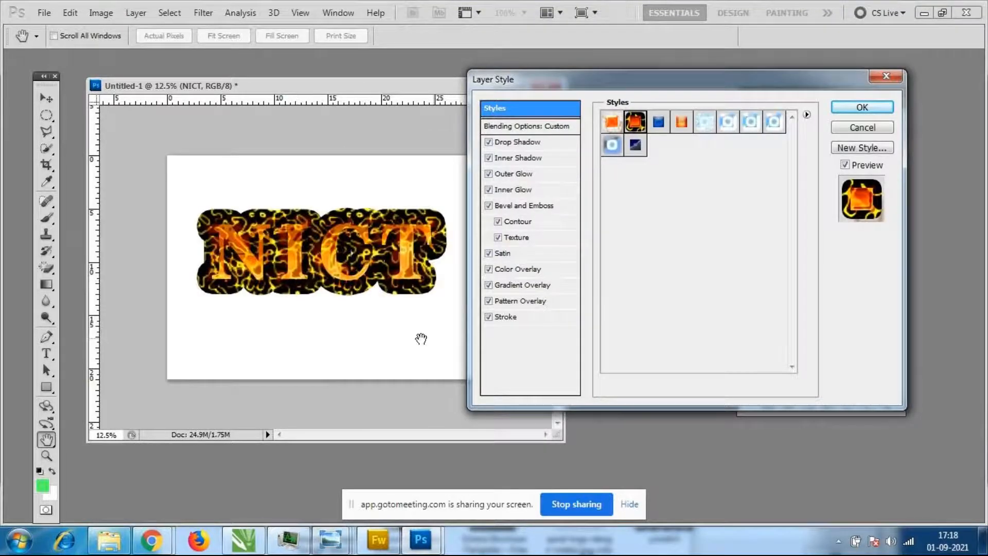
Try other KS Styles presets on the NICT text, including the icy blue ones, ending with the dark blue lightning preset
{"action": "left_click", "coordinate": [618, 127]}
{"action": "left_click", "coordinate": [620, 146]}
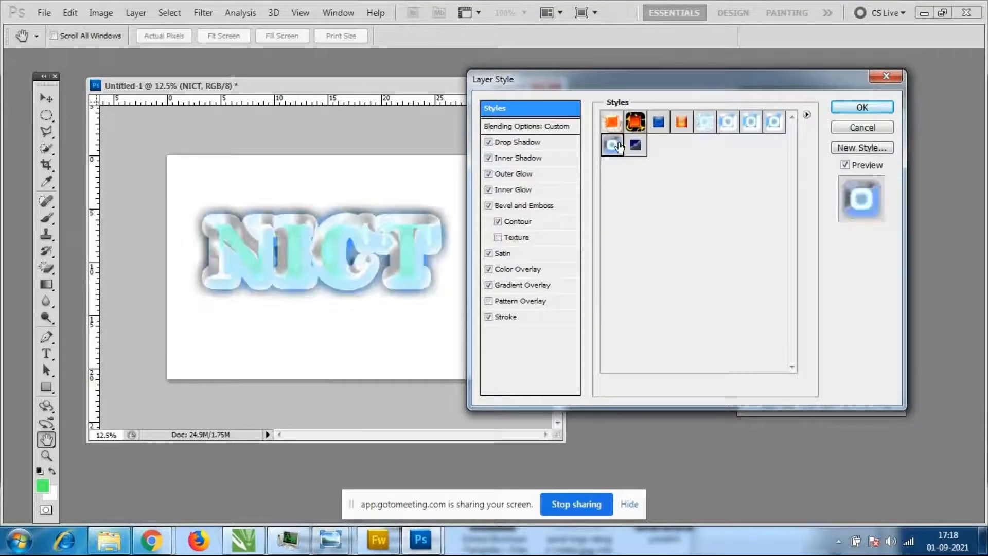
{"action": "left_click", "coordinate": [635, 145]}
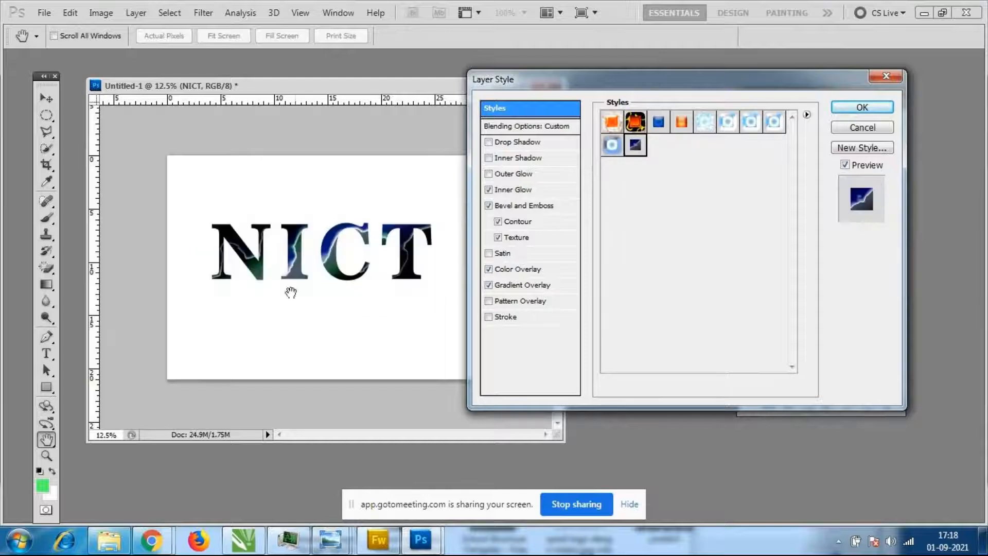
{"action": "left_click", "coordinate": [705, 122]}
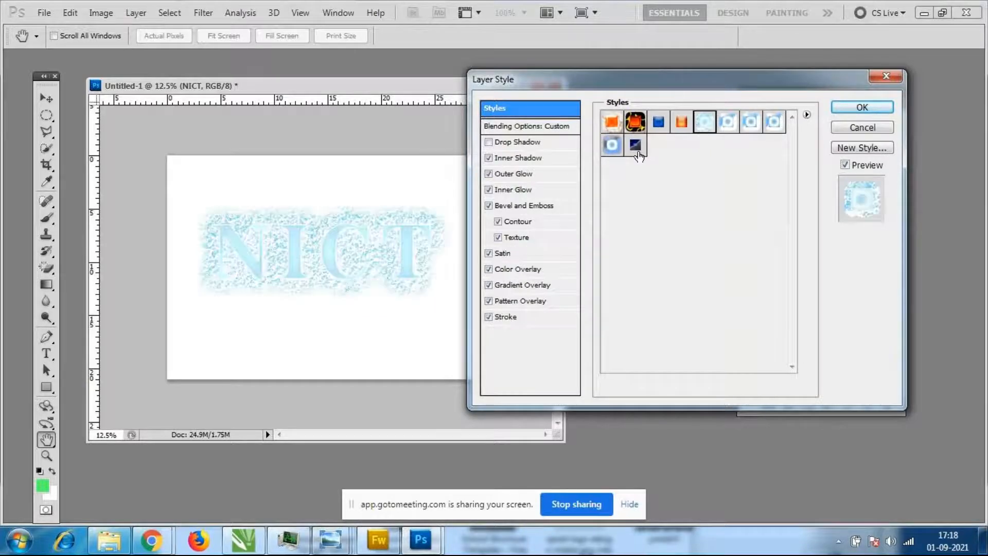
{"action": "left_click", "coordinate": [727, 122]}
{"action": "left_click", "coordinate": [755, 125]}
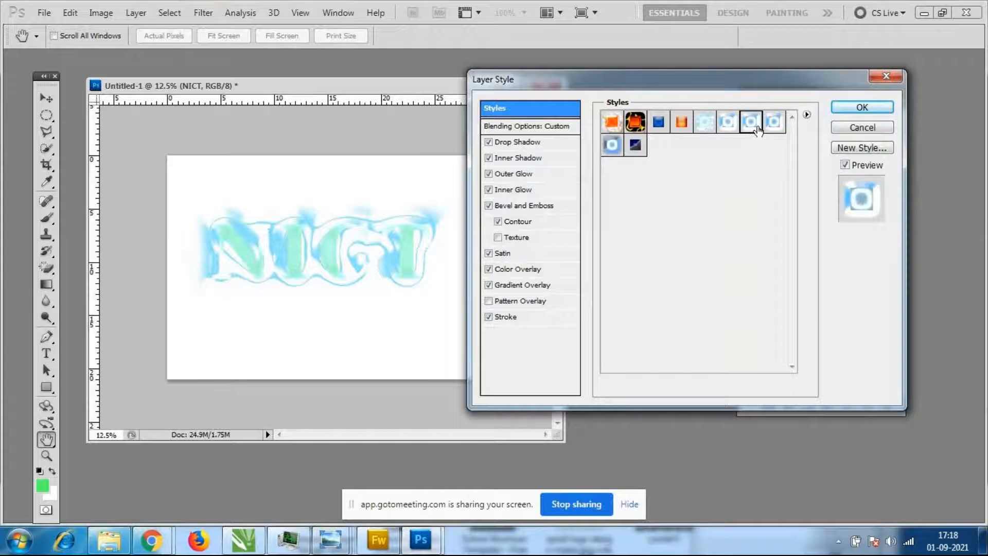
{"action": "left_click", "coordinate": [614, 146]}
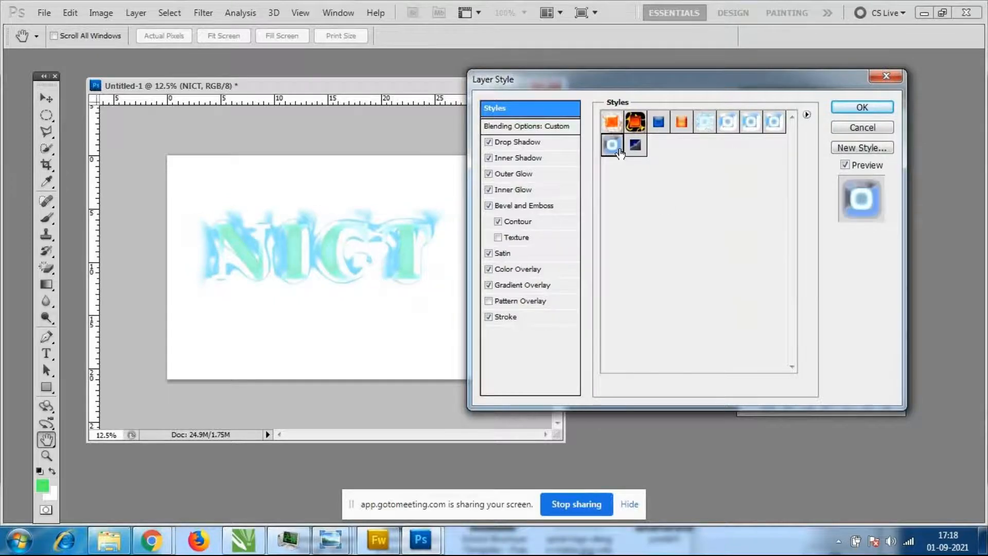
{"action": "left_click", "coordinate": [614, 124]}
{"action": "left_click", "coordinate": [635, 123]}
{"action": "left_click", "coordinate": [638, 149]}
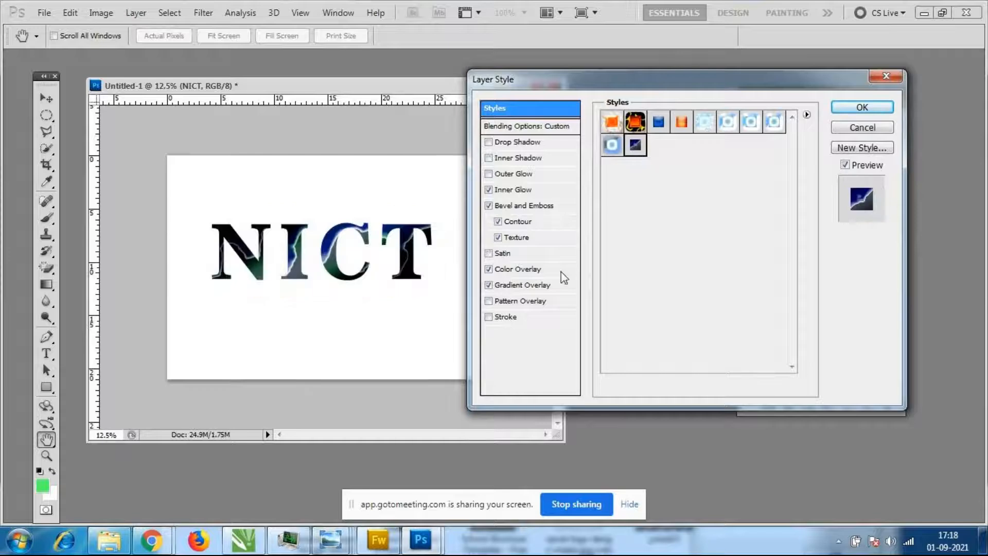
Switch Bevel and Emboss off and on twice to compare its effect on the lightning style
{"action": "left_click", "coordinate": [488, 206]}
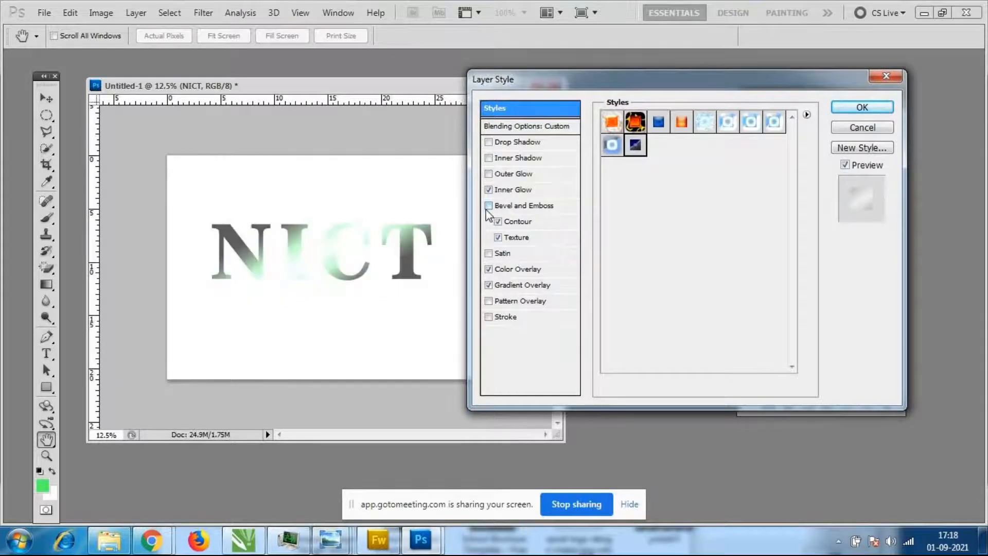
{"action": "left_click", "coordinate": [489, 205]}
{"action": "left_click", "coordinate": [488, 206]}
{"action": "left_click", "coordinate": [488, 206]}
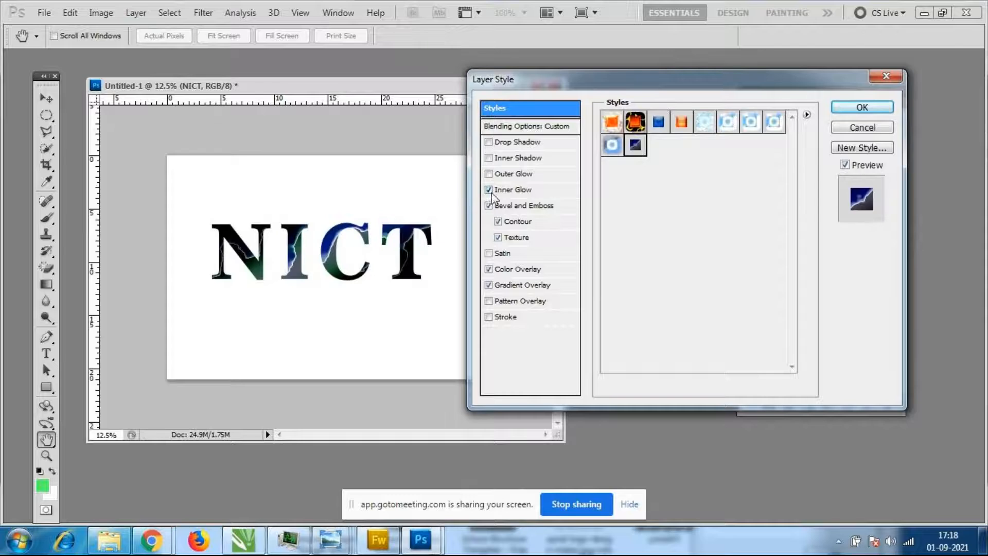
Apply the fiery black-and-yellow preset to the NICT text and compare it with the Stroke effect off and on
{"action": "left_click", "coordinate": [628, 127]}
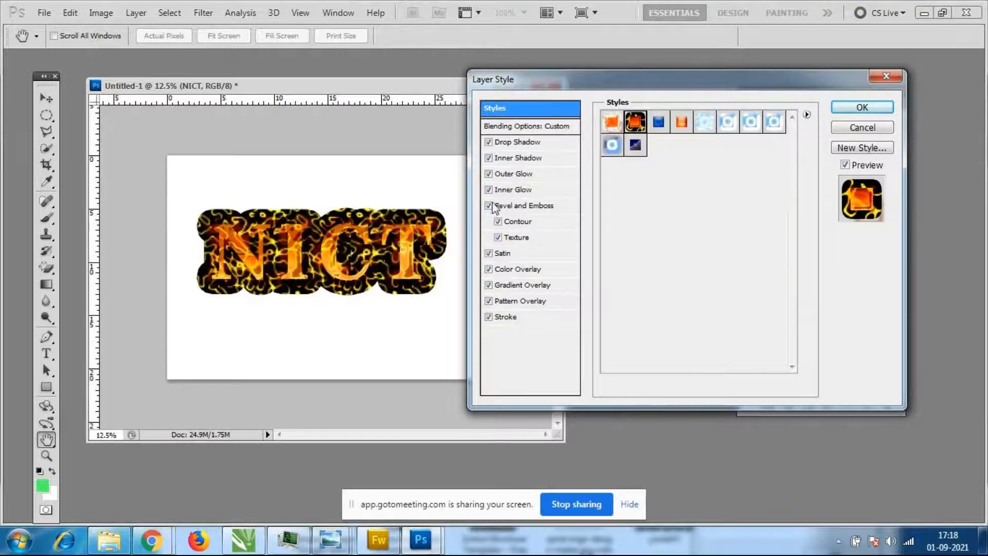
{"action": "left_click", "coordinate": [489, 317]}
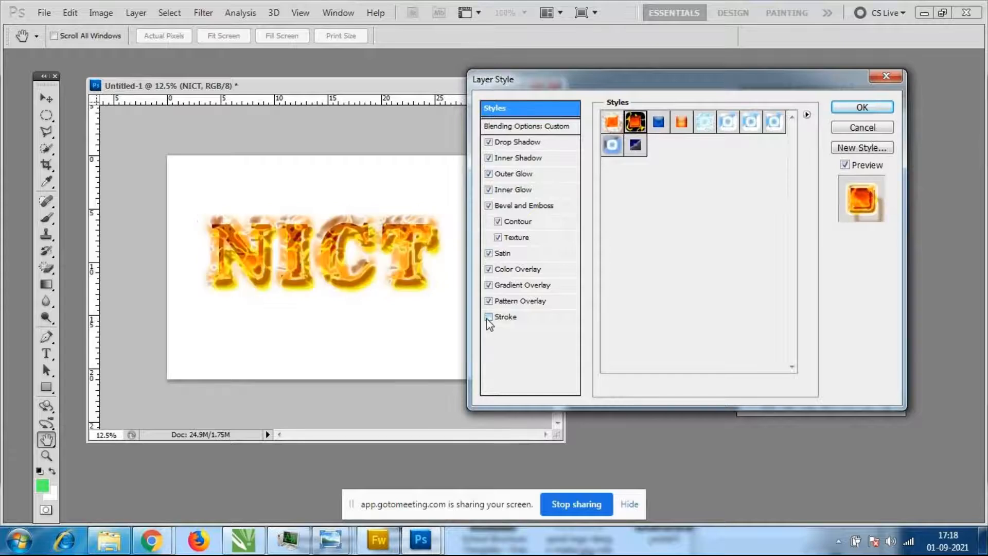
{"action": "left_click", "coordinate": [488, 317]}
Reduce the Stroke effect's size to 27 px
{"action": "left_click", "coordinate": [538, 321]}
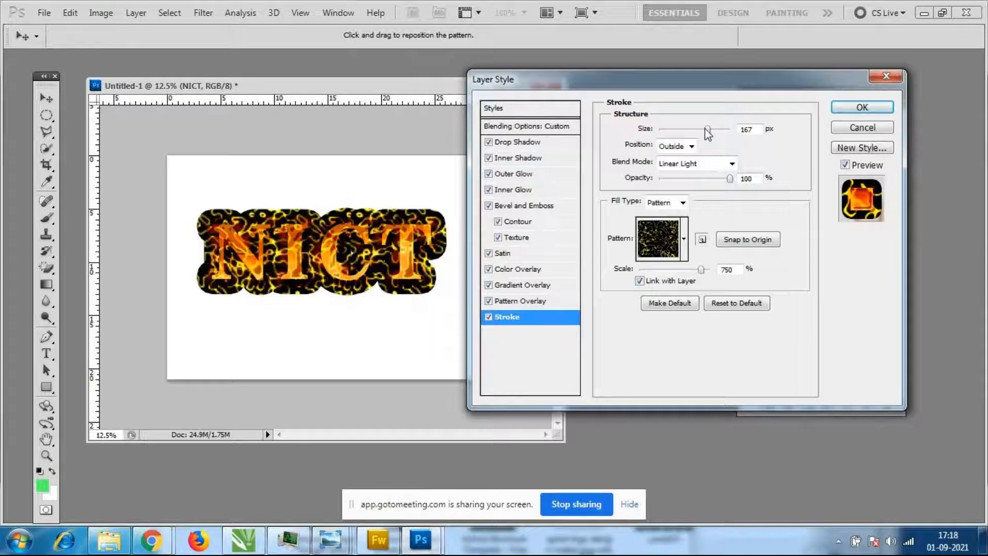
{"action": "left_click_drag", "start_coordinate": [708, 129], "coordinate": [669, 129]}
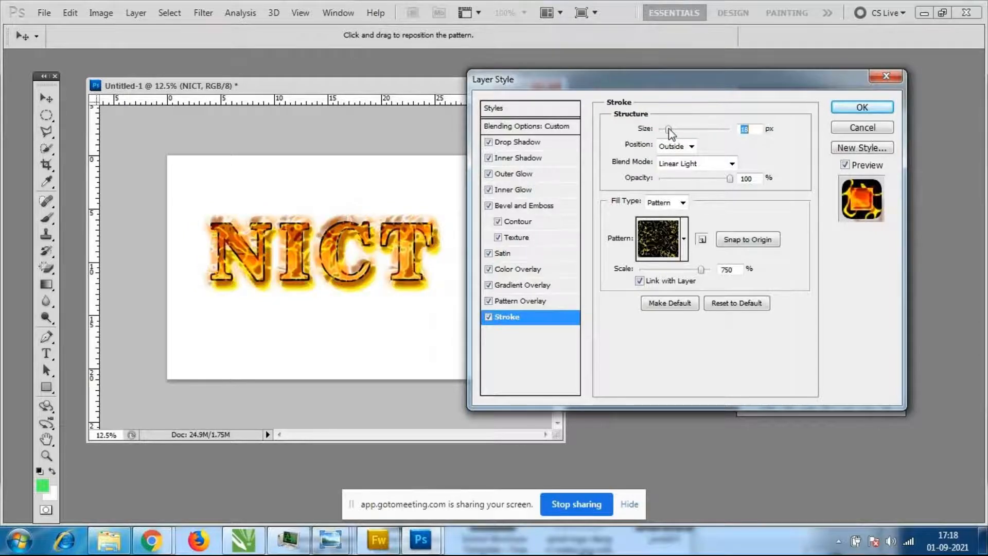
{"action": "left_click_drag", "start_coordinate": [670, 129], "coordinate": [672, 137]}
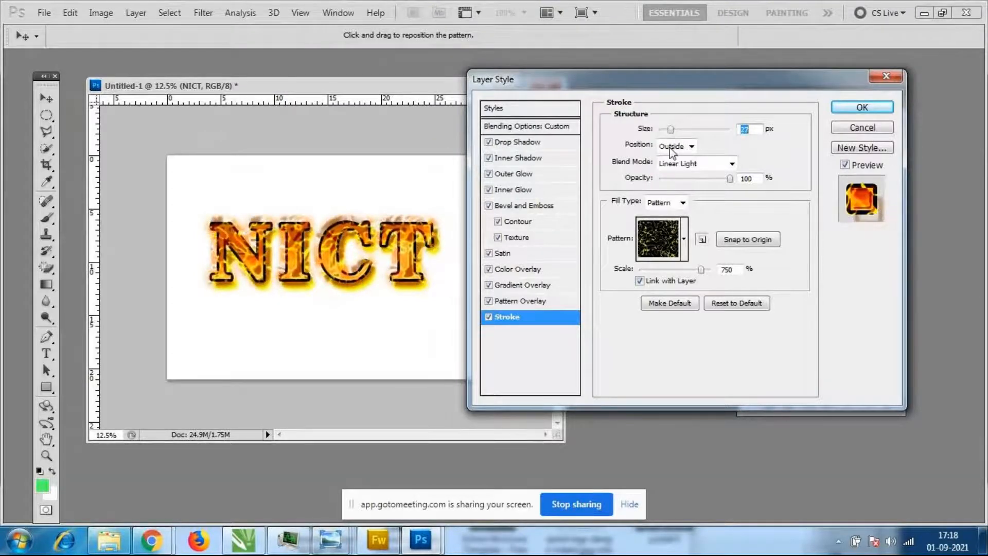
Look at the Pattern Overlay settings, then change the Stroke pattern, trying the rainbow pattern before choosing the blue bubbles pattern
{"action": "left_click", "coordinate": [532, 306]}
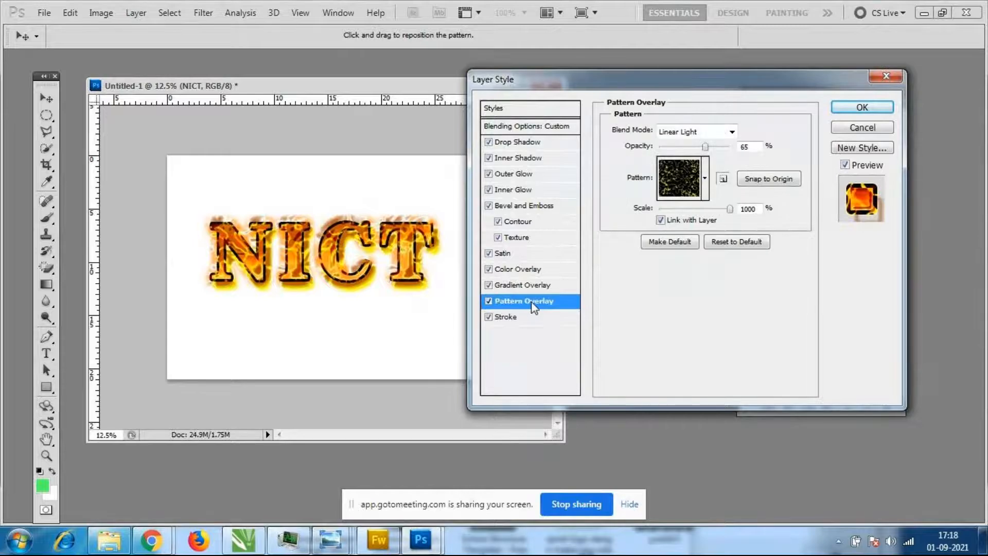
{"action": "left_click", "coordinate": [505, 317]}
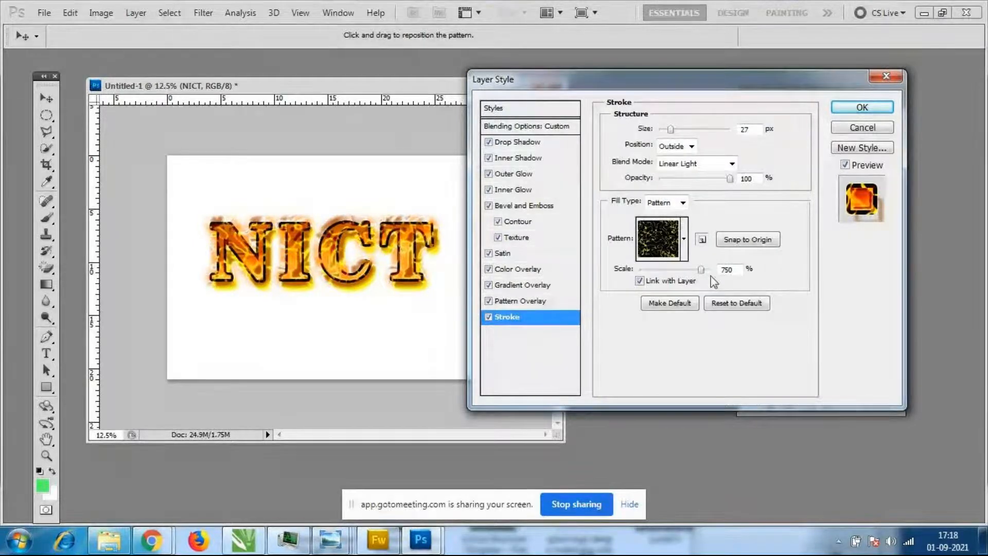
{"action": "left_click", "coordinate": [684, 241]}
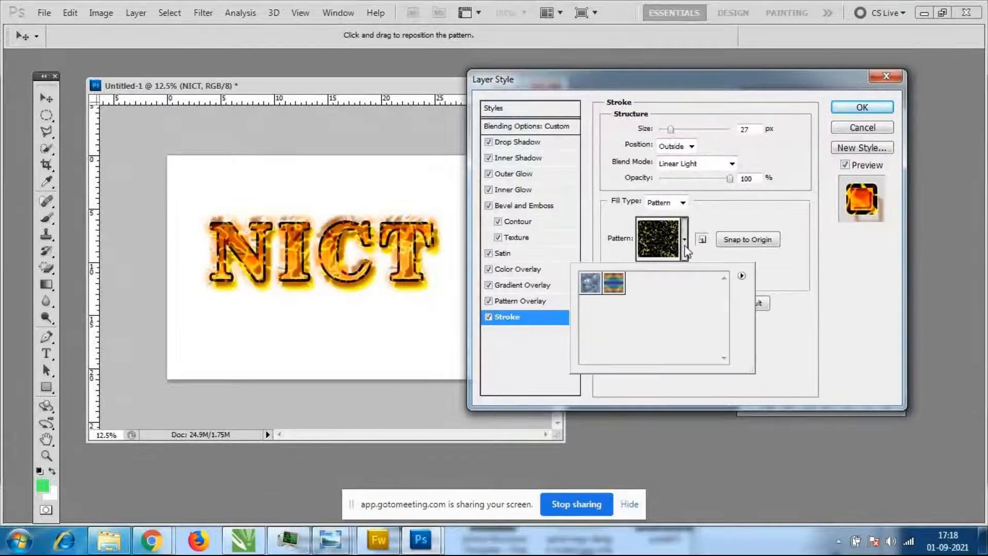
{"action": "left_click", "coordinate": [615, 283]}
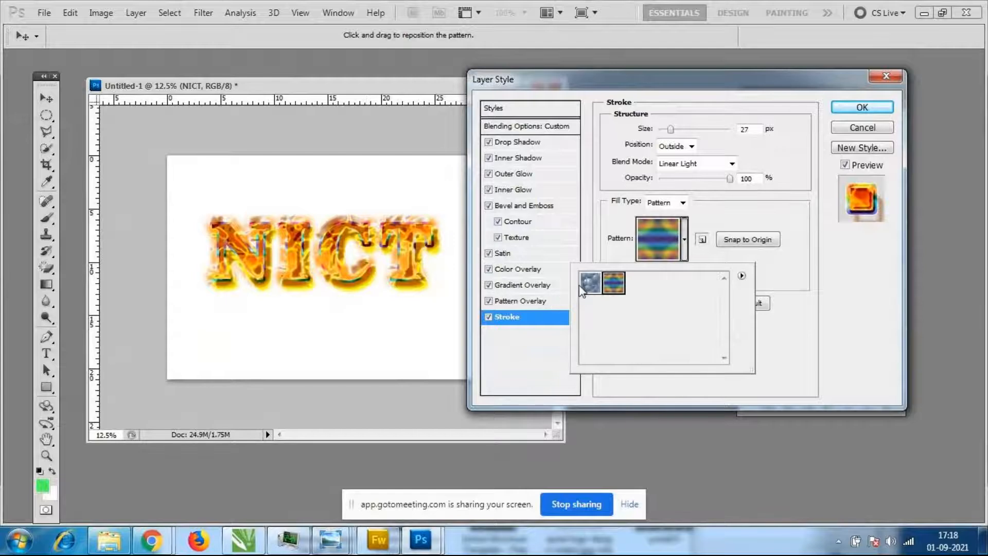
{"action": "left_click", "coordinate": [592, 282]}
Look through the Stroke effect's pattern library options, then reduce the Stroke size to 13 px
{"action": "left_click", "coordinate": [685, 242]}
{"action": "left_click", "coordinate": [684, 241]}
{"action": "left_click", "coordinate": [741, 276]}
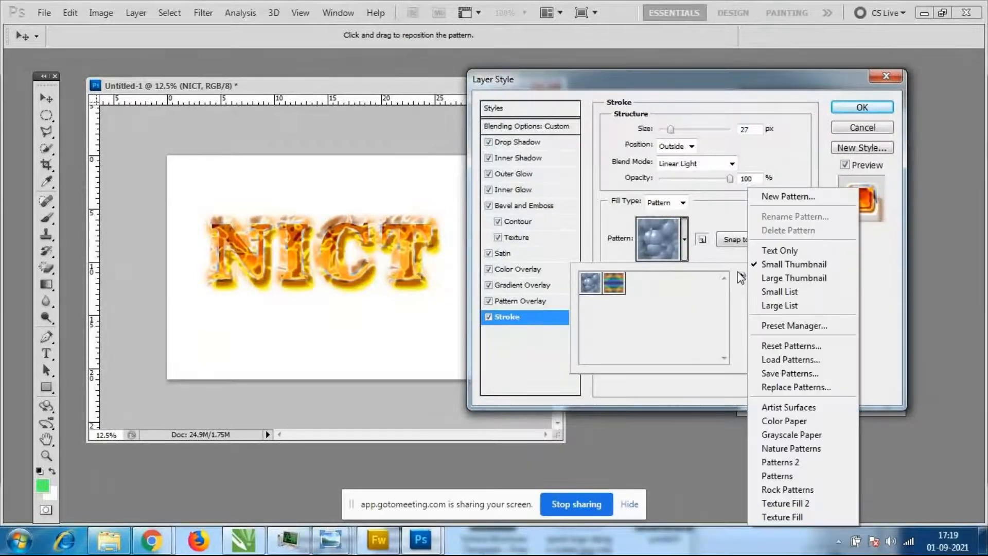
{"action": "left_click", "coordinate": [788, 168]}
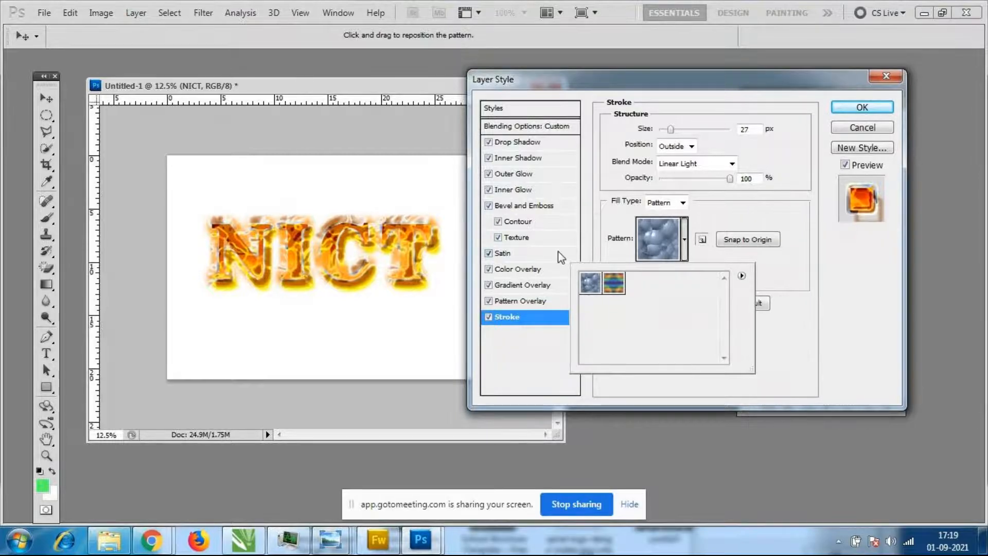
{"action": "left_click", "coordinate": [805, 274]}
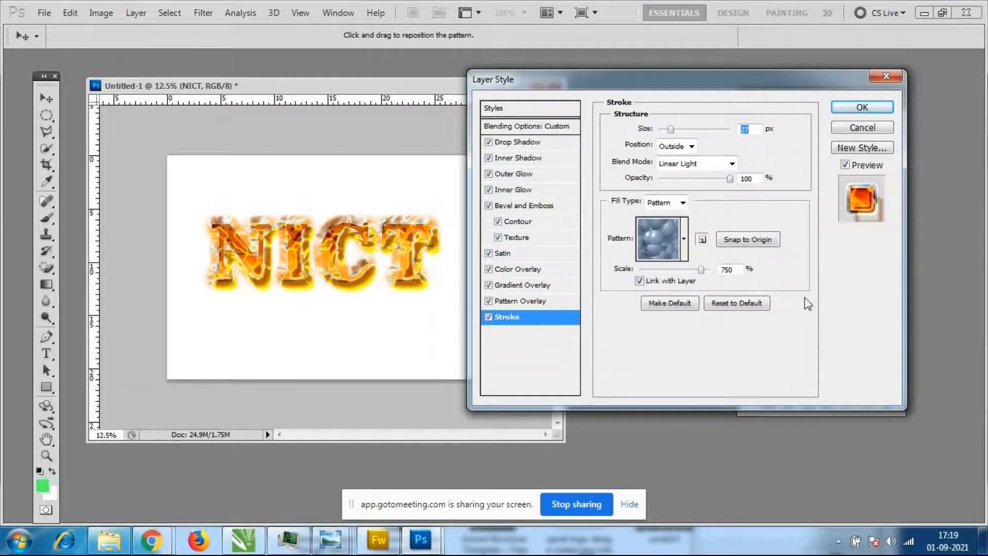
{"action": "mouse_move", "coordinate": [668, 129]}
{"action": "left_mouse_down"}
{"action": "mouse_move", "coordinate": [731, 135]}
{"action": "mouse_move", "coordinate": [666, 137]}
{"action": "left_mouse_up"}
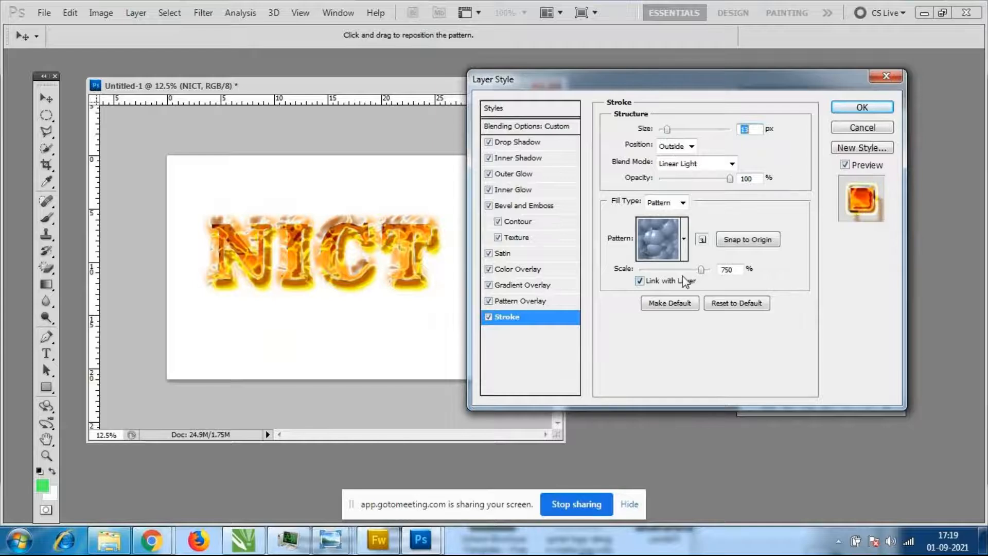
Change the Pattern Overlay pattern, trying the rainbow pattern before choosing the blue bubbles pattern
{"action": "left_click", "coordinate": [538, 303]}
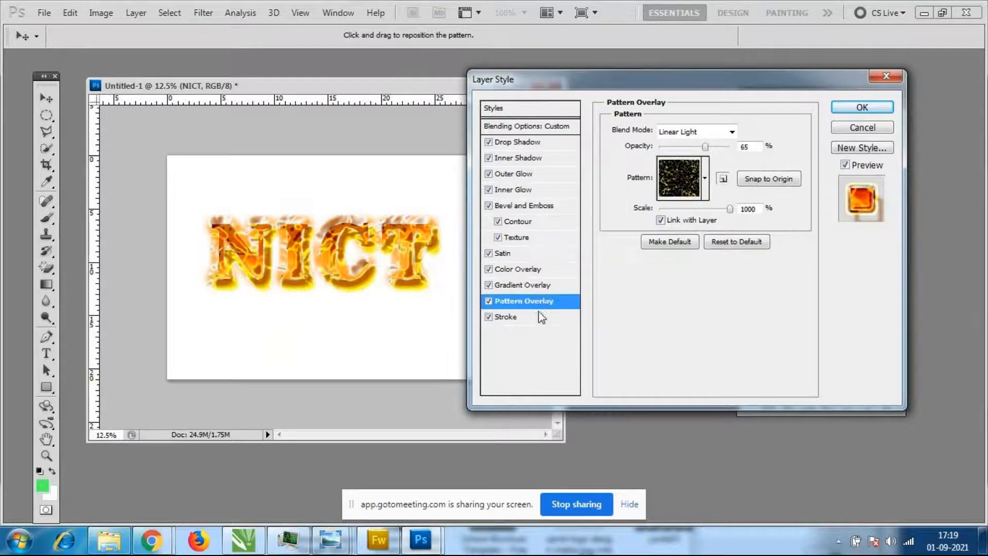
{"action": "left_click", "coordinate": [707, 180]}
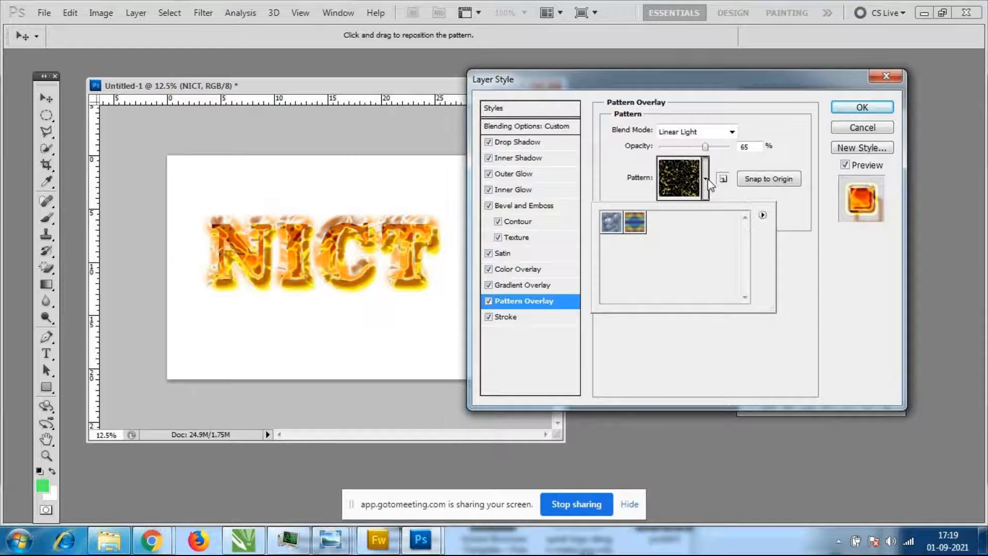
{"action": "left_click", "coordinate": [636, 222]}
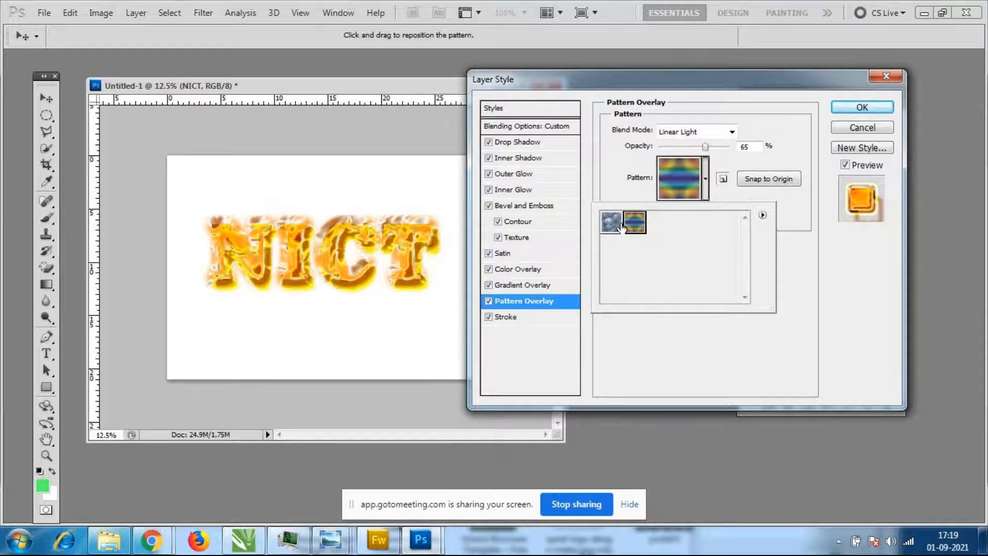
{"action": "left_click", "coordinate": [605, 230]}
{"action": "left_click", "coordinate": [805, 284]}
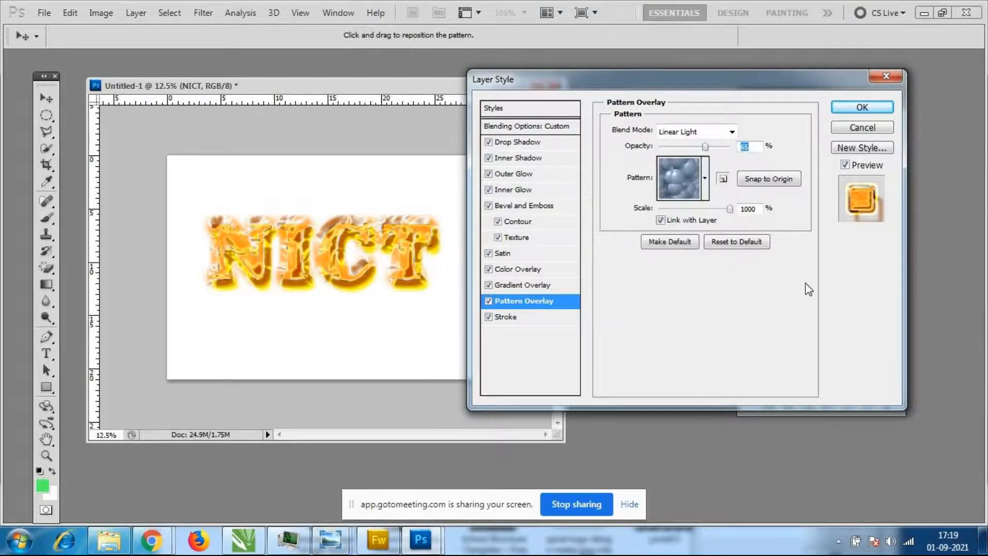
Compare the NICT text with Gradient Overlay, Stroke, Satin, Texture, Contour and Bevel and Emboss each switched off and on
{"action": "left_click", "coordinate": [489, 285]}
{"action": "left_click", "coordinate": [488, 317]}
{"action": "left_click", "coordinate": [488, 317]}
{"action": "left_click", "coordinate": [489, 285]}
{"action": "left_click", "coordinate": [489, 254]}
{"action": "left_click", "coordinate": [490, 255]}
{"action": "double_click", "coordinate": [499, 238]}
{"action": "left_click", "coordinate": [499, 222]}
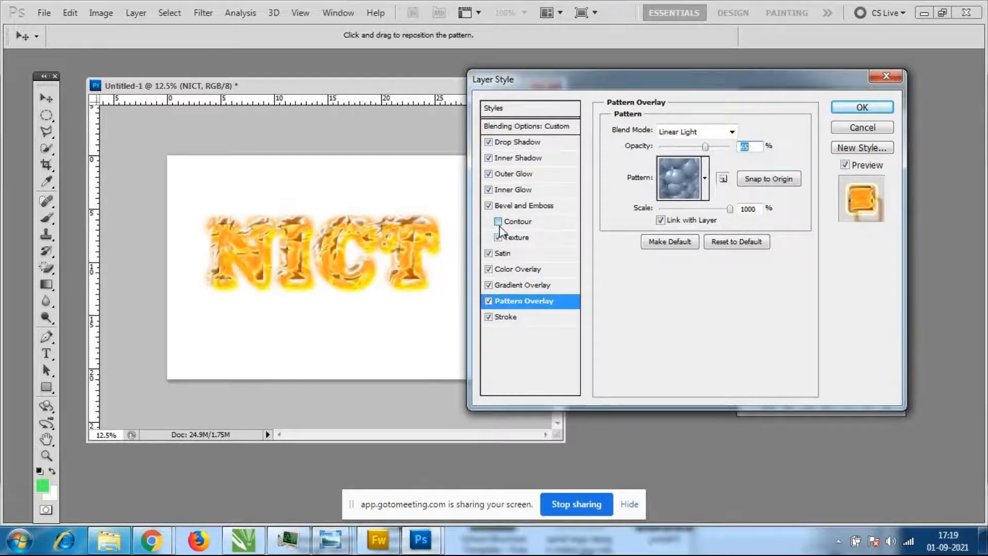
{"action": "left_click", "coordinate": [498, 222]}
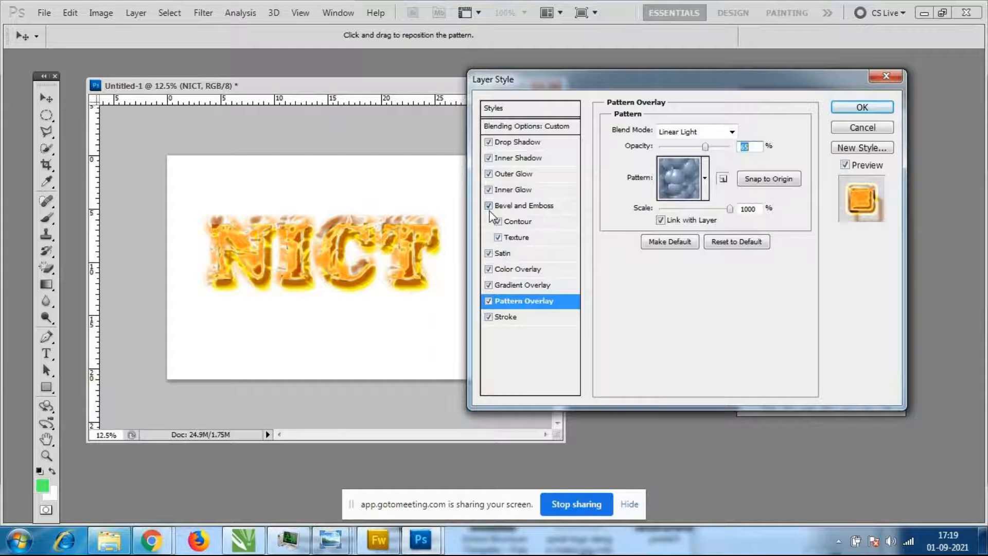
{"action": "double_click", "coordinate": [489, 206]}
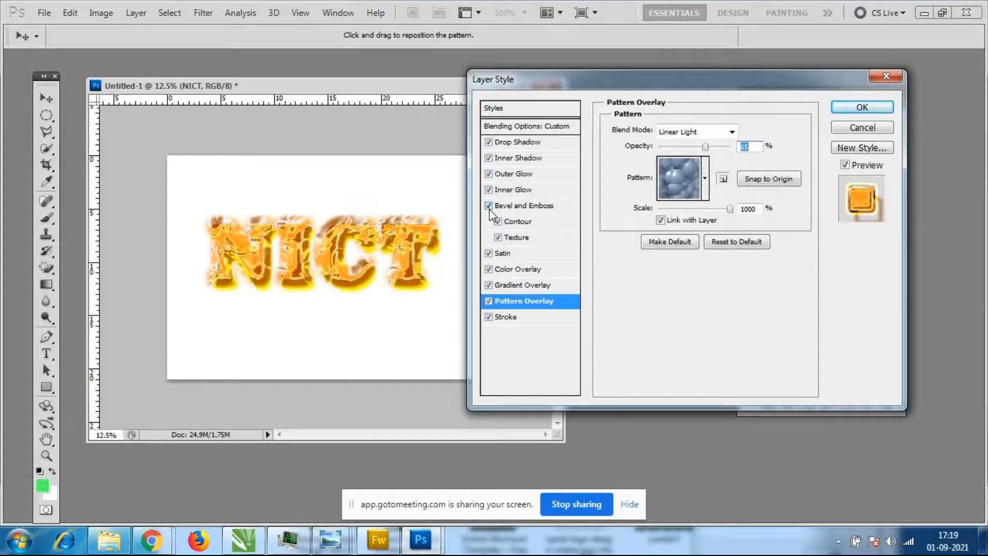
Try switching off Inner Glow, compare Outer Glow and Drop Shadow off and on, and discard all layer style changes
{"action": "left_click", "coordinate": [489, 190]}
{"action": "left_click", "coordinate": [489, 174]}
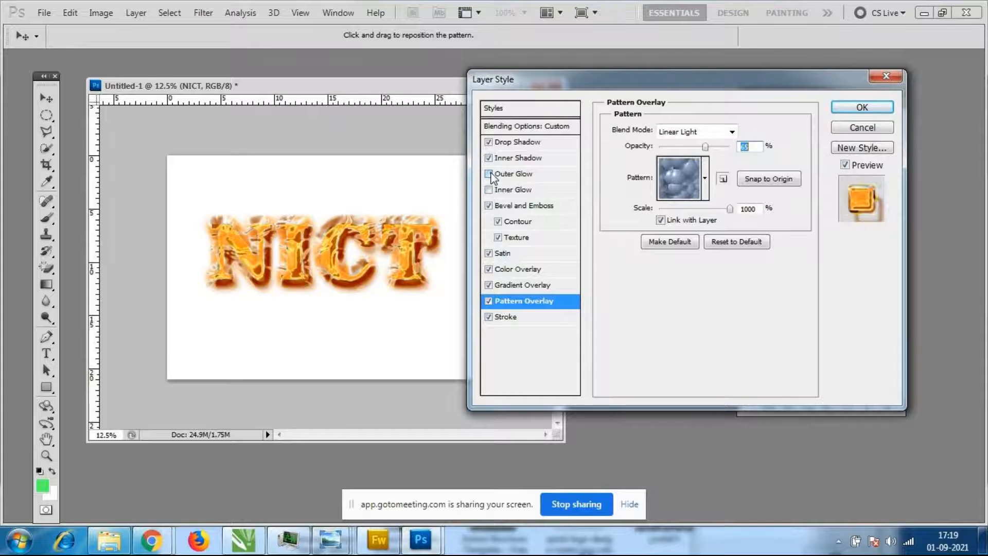
{"action": "left_click", "coordinate": [489, 174]}
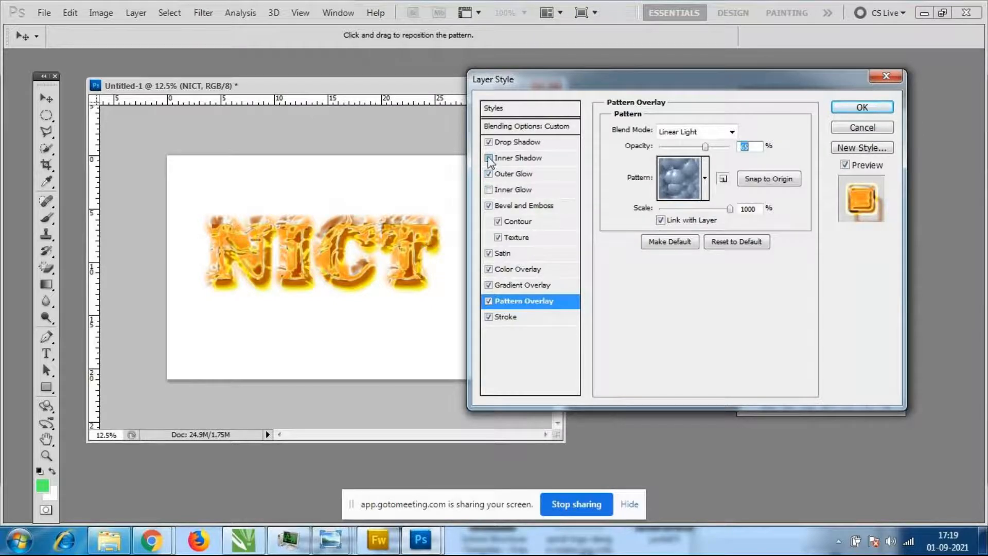
{"action": "left_click", "coordinate": [489, 142]}
{"action": "left_click", "coordinate": [489, 142]}
{"action": "left_click", "coordinate": [859, 127]}
Reopen the NICT layer's blending options and apply the fiery black-and-yellow preset style
{"action": "right_click", "coordinate": [802, 168]}
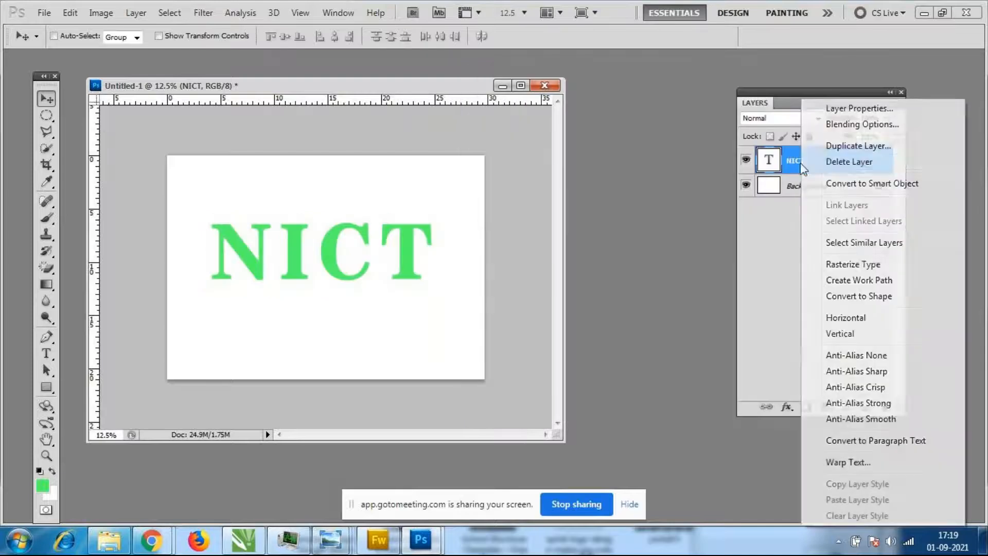
{"action": "left_click", "coordinate": [583, 190]}
{"action": "key", "text": "h"}
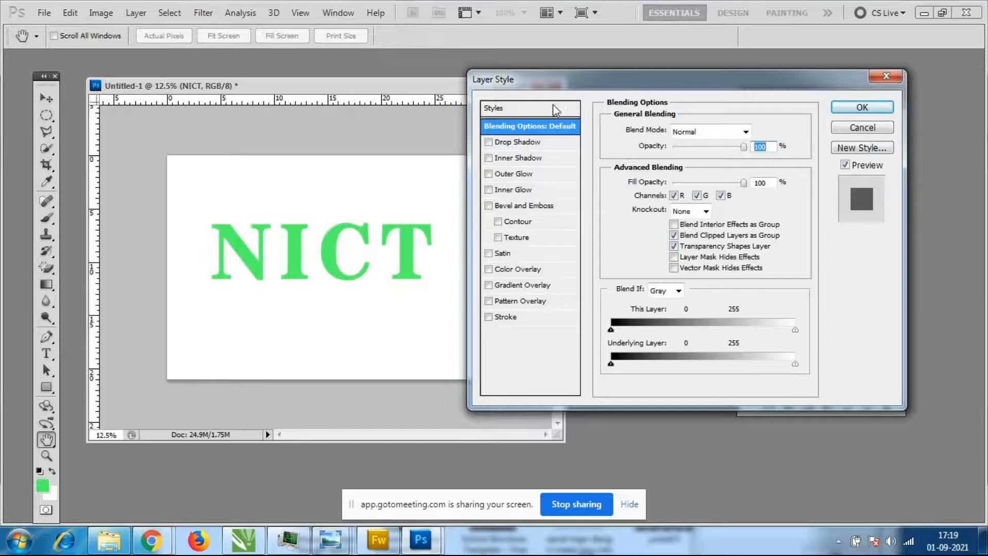
{"action": "left_click", "coordinate": [555, 110]}
{"action": "left_click", "coordinate": [636, 122]}
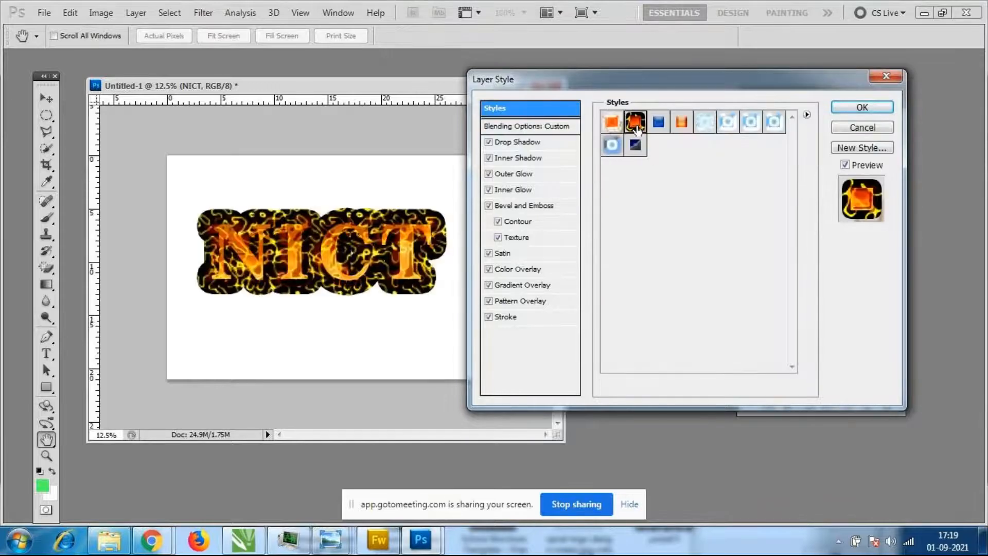
Set the Stroke effect's size to 13 px and its opacity to 80%, comparing the stroke off and on
{"action": "left_click", "coordinate": [540, 318]}
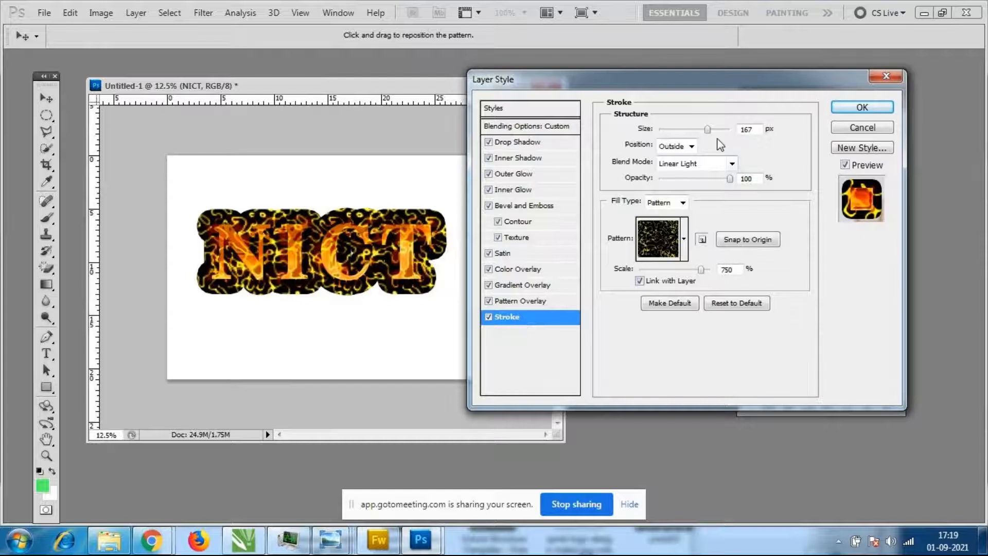
{"action": "left_click_drag", "start_coordinate": [709, 129], "coordinate": [666, 132]}
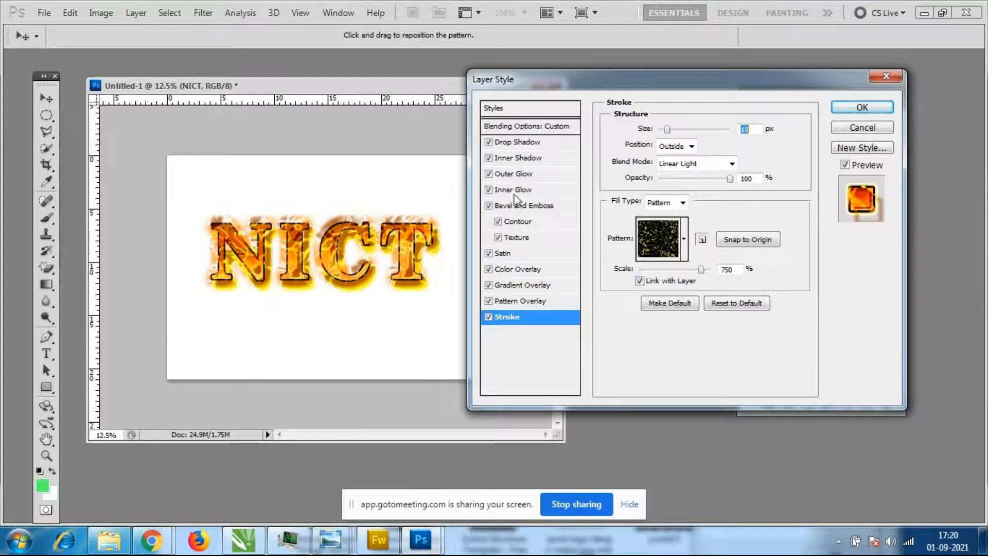
{"action": "left_click", "coordinate": [489, 317]}
{"action": "left_click", "coordinate": [489, 317]}
{"action": "left_click", "coordinate": [489, 317]}
{"action": "left_click", "coordinate": [489, 317]}
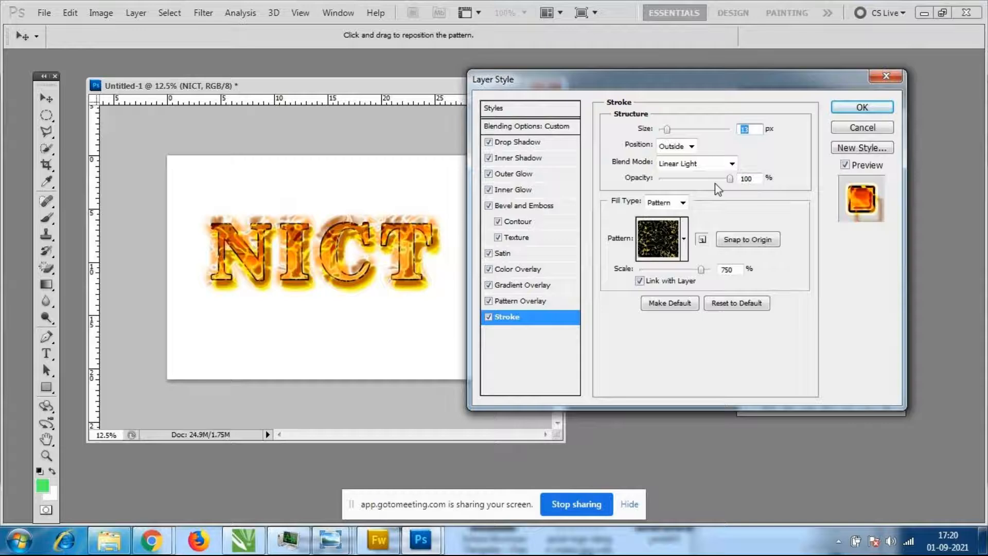
{"action": "mouse_move", "coordinate": [731, 181]}
{"action": "left_mouse_down"}
{"action": "mouse_move", "coordinate": [687, 181]}
{"action": "mouse_move", "coordinate": [716, 182]}
{"action": "left_mouse_up"}
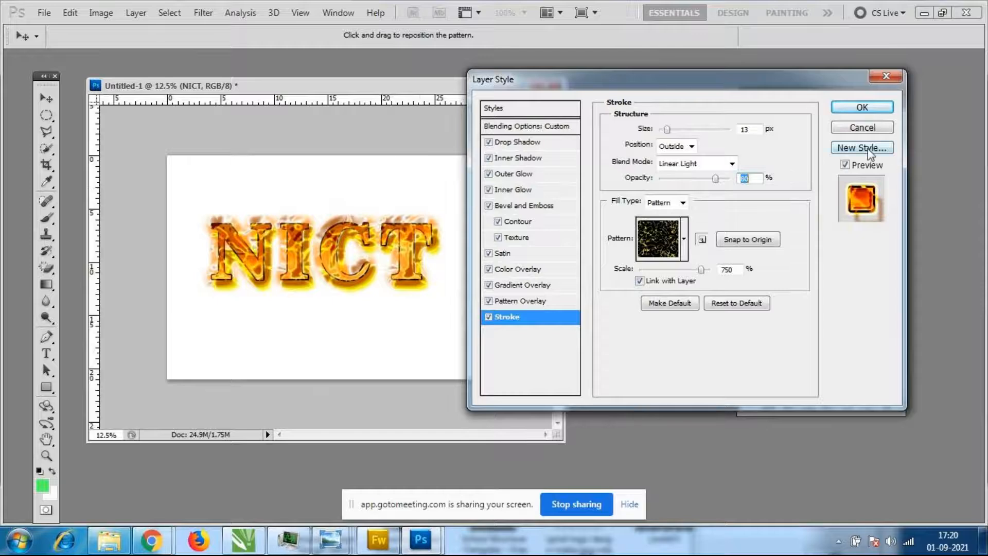
Save the customised effects as a new preset style named NICT and select it in the styles collection
{"action": "left_click", "coordinate": [533, 111]}
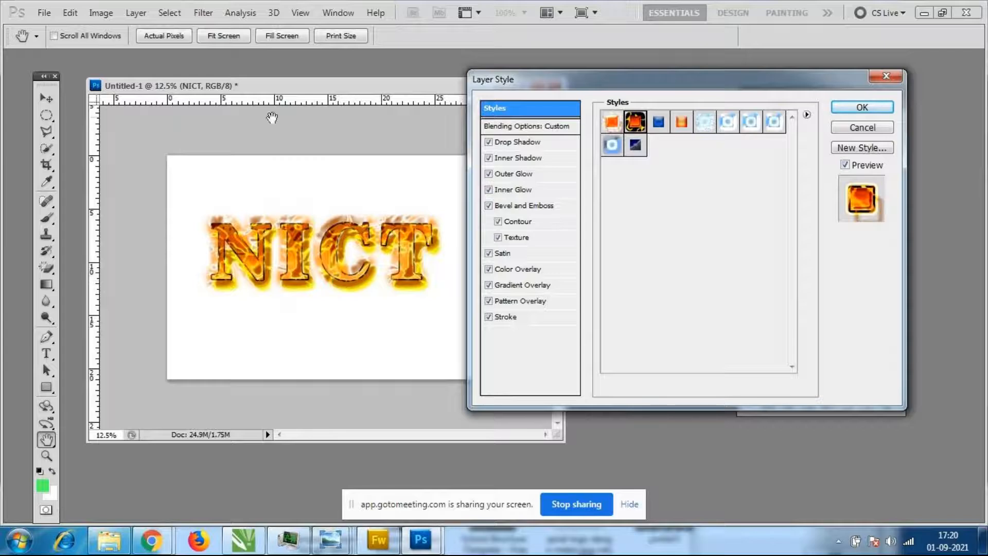
{"action": "left_click", "coordinate": [881, 150]}
{"action": "left_click_drag", "start_coordinate": [533, 155], "coordinate": [752, 247]}
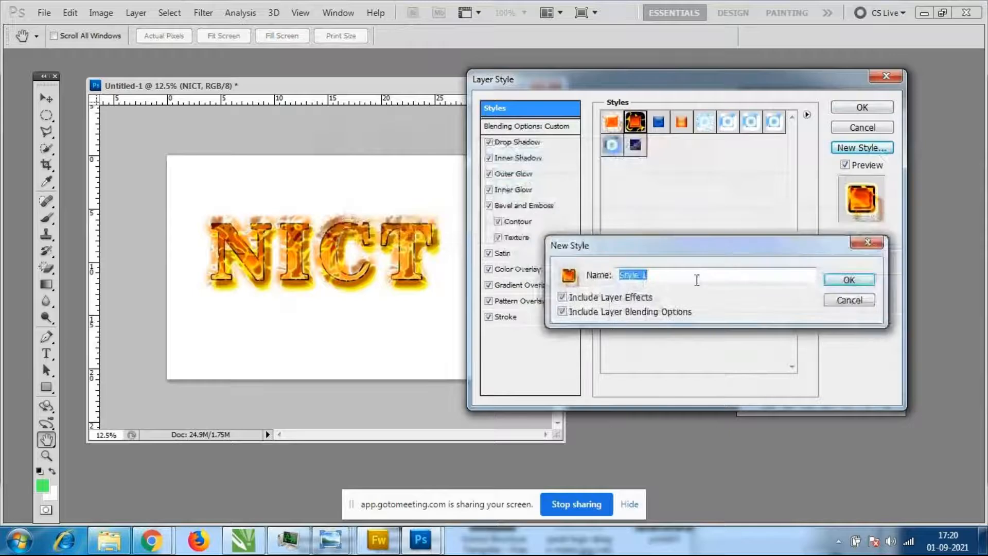
{"action": "type", "text": "SOWMYA"}
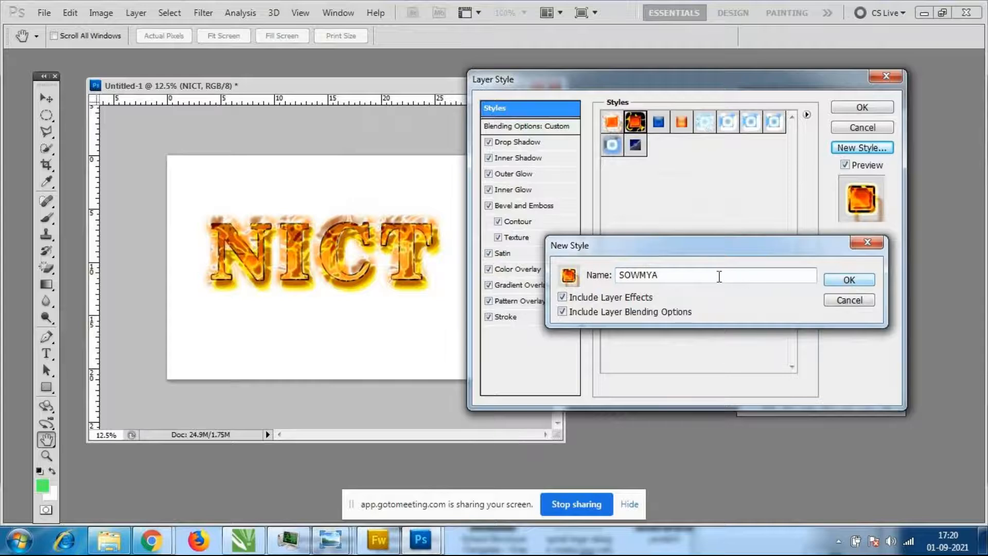
{"action": "key", "text": "BackSpace"}
{"action": "key", "text": "BackSpace"}
{"action": "key", "text": "BackSpace"}
{"action": "key", "text": "BackSpace"}
{"action": "key", "text": "BackSpace"}
{"action": "key", "text": "BackSpace"}
{"action": "type", "text": "NICT"}
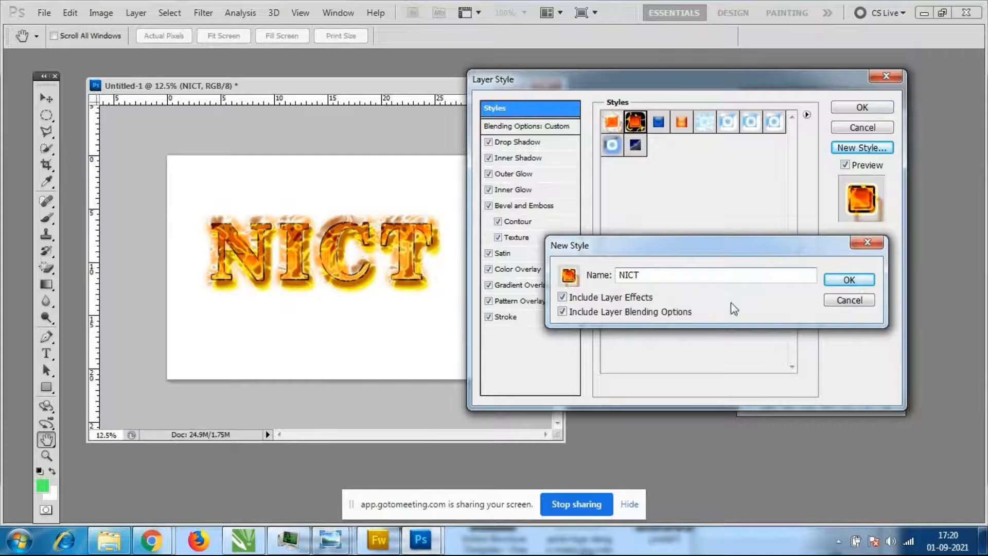
{"action": "left_click", "coordinate": [852, 280]}
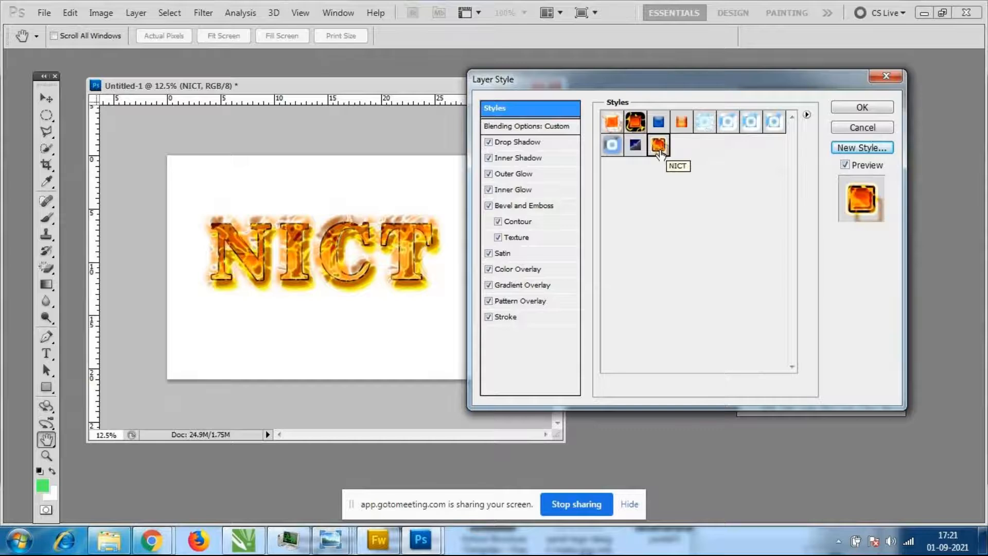
{"action": "mouse_move", "coordinate": [660, 152]}
{"action": "left_mouse_down"}
{"action": "mouse_move", "coordinate": [604, 124]}
{"action": "mouse_move", "coordinate": [783, 157]}
{"action": "mouse_move", "coordinate": [618, 140]}
{"action": "mouse_move", "coordinate": [662, 152]}
{"action": "left_mouse_up"}
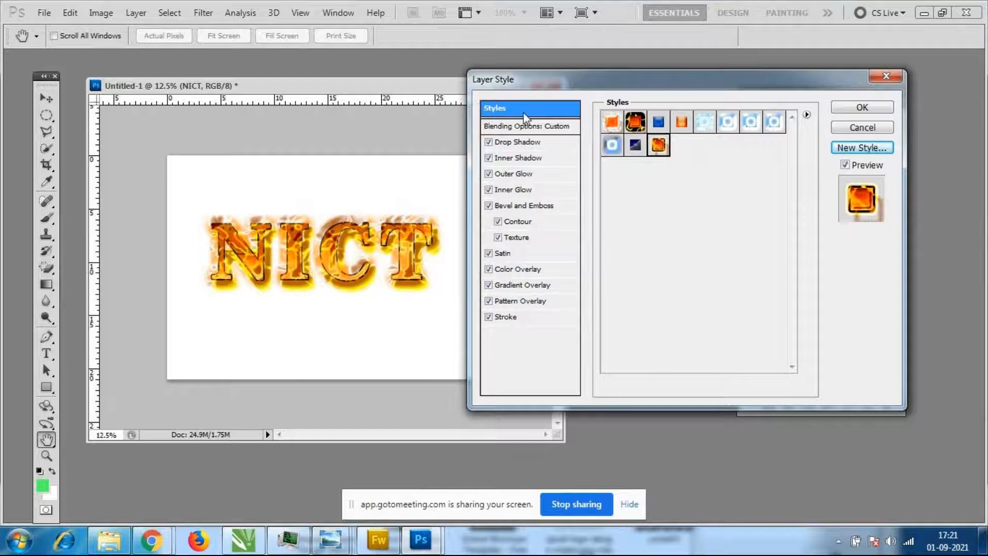
Replace the preset styles with the Photographic Effects library, dismissing the save of the current styles
{"action": "left_click", "coordinate": [807, 114]}
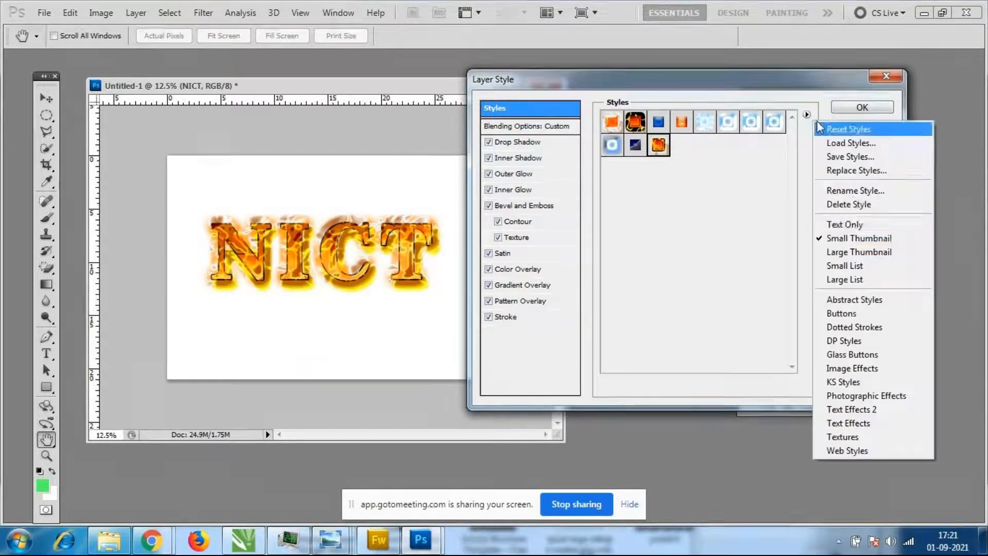
{"action": "left_click", "coordinate": [849, 398]}
{"action": "left_click", "coordinate": [437, 213]}
{"action": "left_click", "coordinate": [437, 214]}
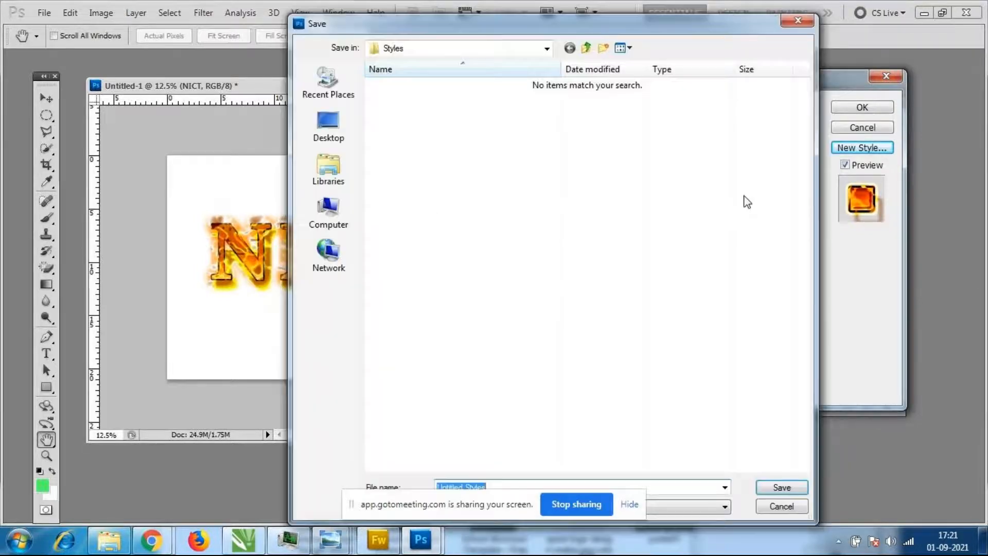
{"action": "left_click", "coordinate": [798, 20]}
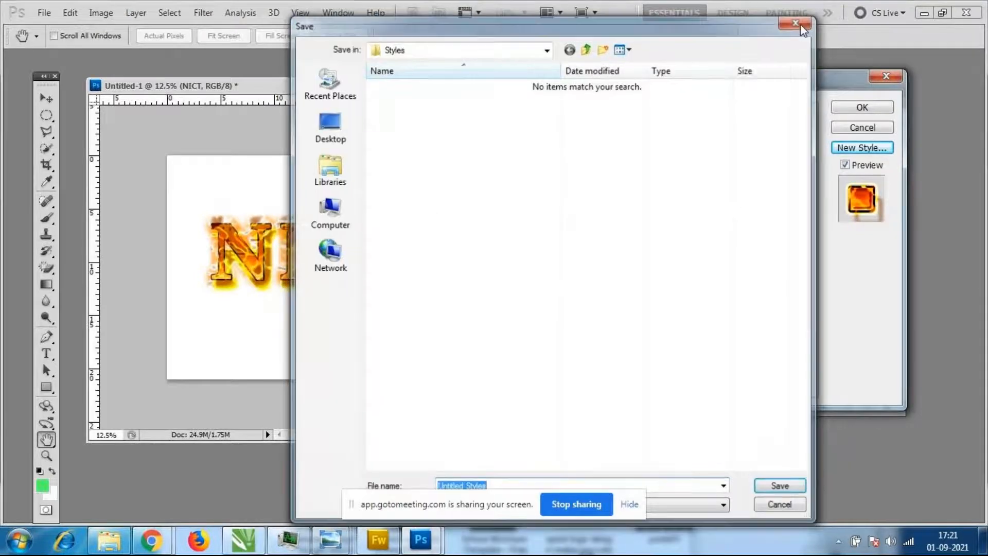
Try the orange gradient preset on the NICT text, then apply the dark grey bevelled preset from the last row
{"action": "left_click", "coordinate": [681, 145]}
{"action": "left_click", "coordinate": [659, 146]}
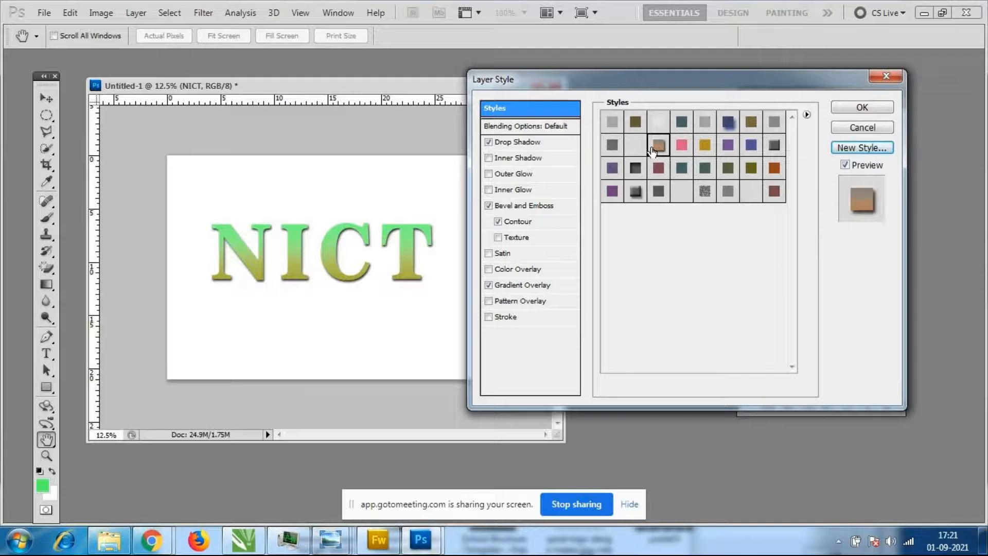
{"action": "left_click", "coordinate": [645, 199]}
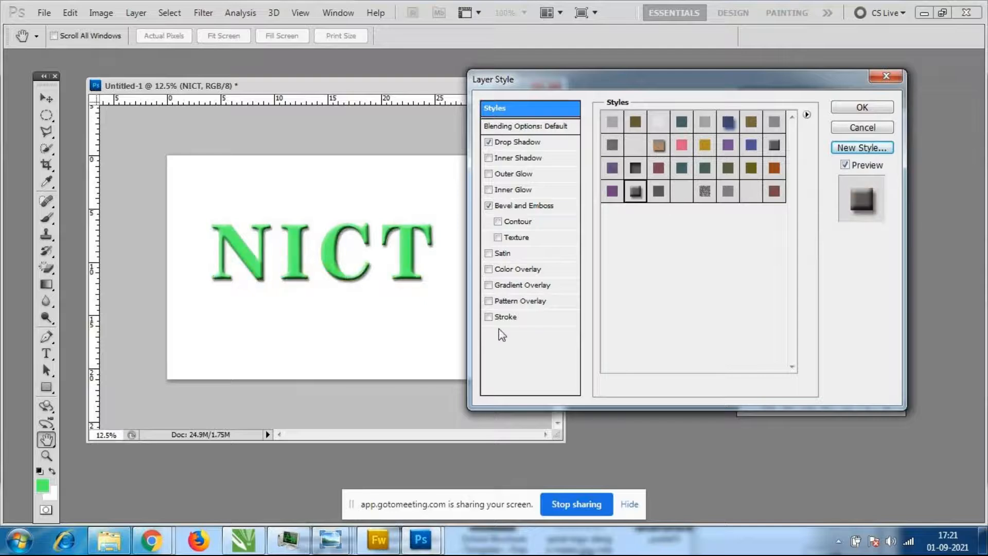
Try Pattern Overlay, Gradient Overlay and Color Overlay one after another on the NICT text, switching each off again
{"action": "left_click", "coordinate": [497, 302]}
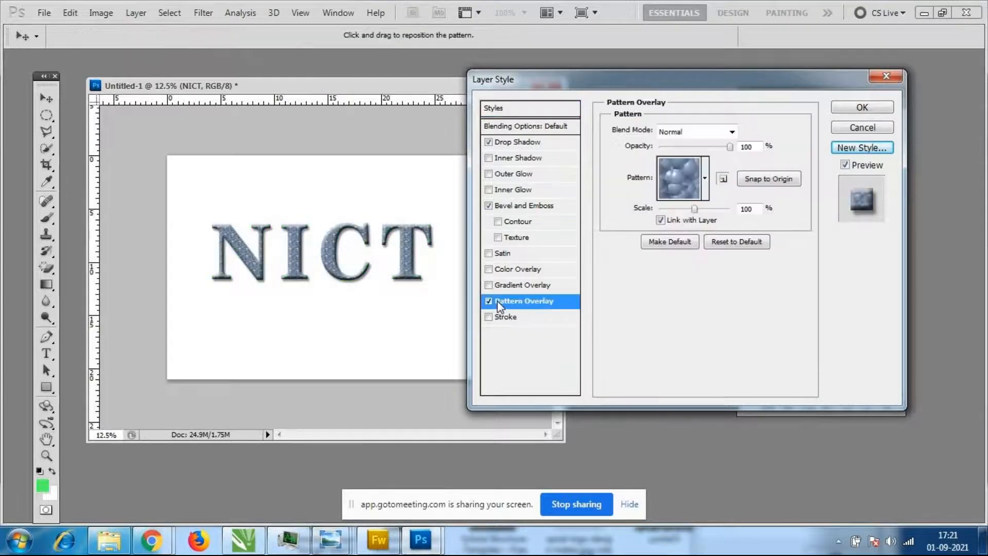
{"action": "left_click", "coordinate": [489, 300]}
{"action": "left_click", "coordinate": [499, 285]}
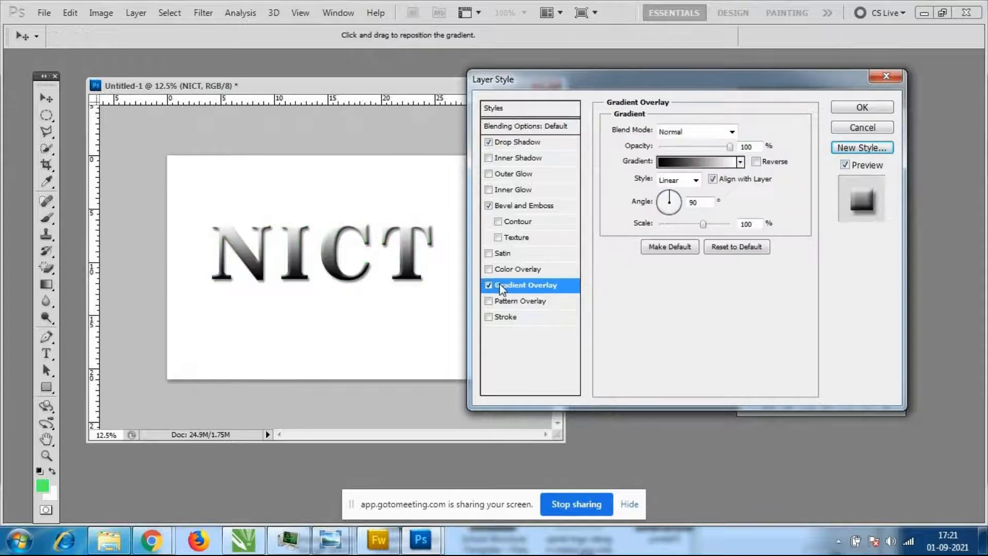
{"action": "left_click", "coordinate": [490, 285]}
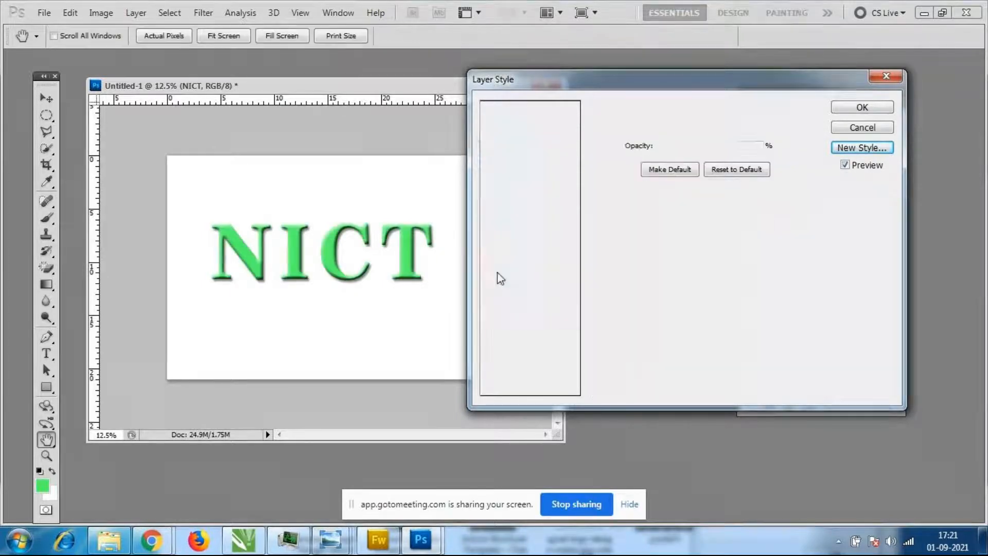
{"action": "left_click", "coordinate": [496, 269]}
{"action": "left_click", "coordinate": [489, 269]}
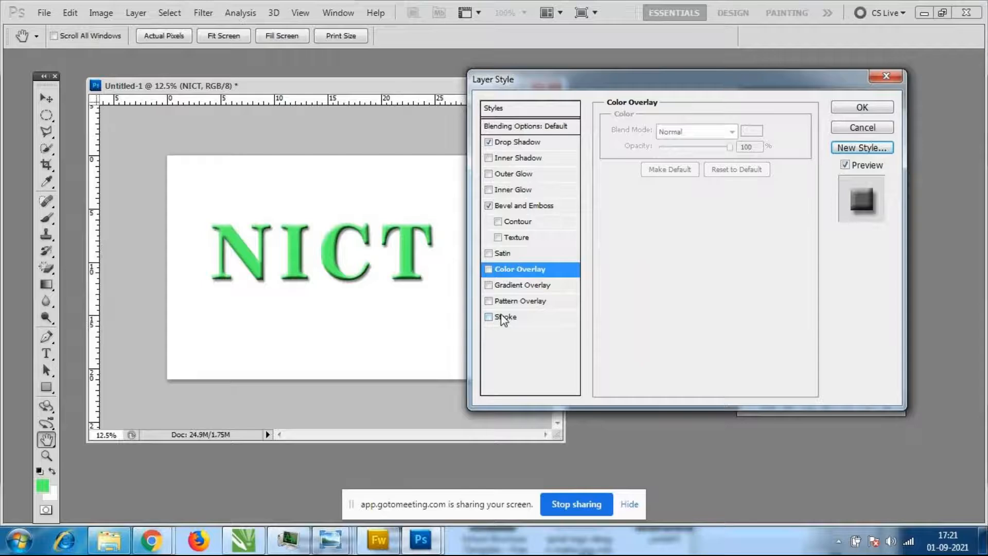
Try switching Stroke and Bevel and Emboss on the NICT text, restoring each, and view the Inner Shadow settings
{"action": "left_click", "coordinate": [489, 318]}
{"action": "left_click", "coordinate": [489, 317]}
{"action": "left_click", "coordinate": [489, 206]}
{"action": "left_click", "coordinate": [489, 205]}
{"action": "left_click", "coordinate": [501, 158]}
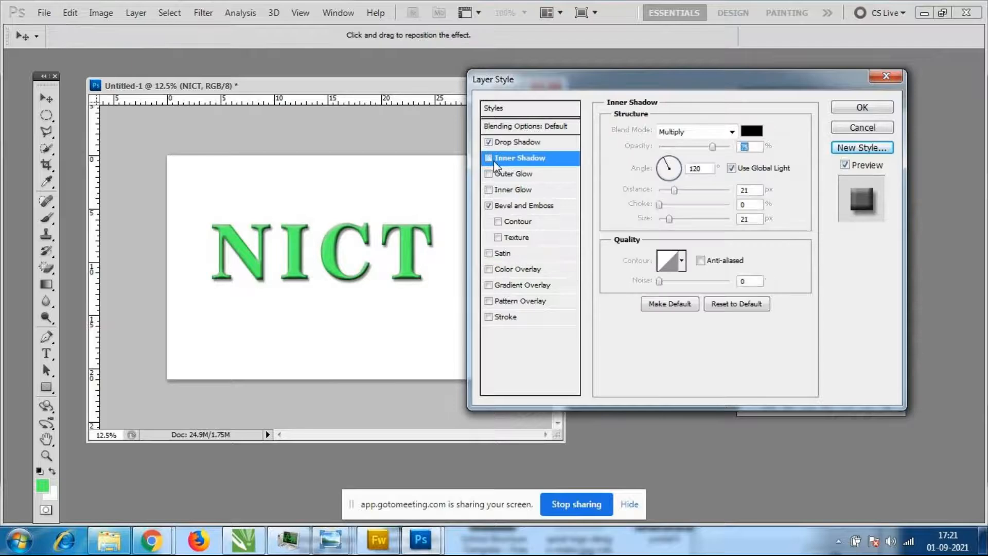
Try the tan and maroon presets from the styles collection on the NICT text, then cancel all layer style changes
{"action": "left_click", "coordinate": [545, 109]}
{"action": "left_click", "coordinate": [807, 115]}
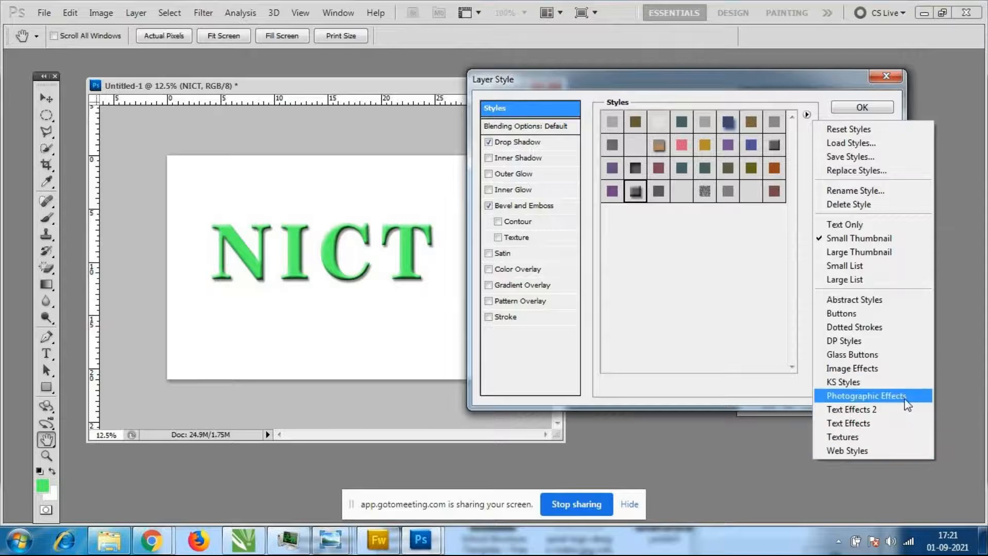
{"action": "left_click", "coordinate": [905, 397]}
{"action": "key", "text": "Escape"}
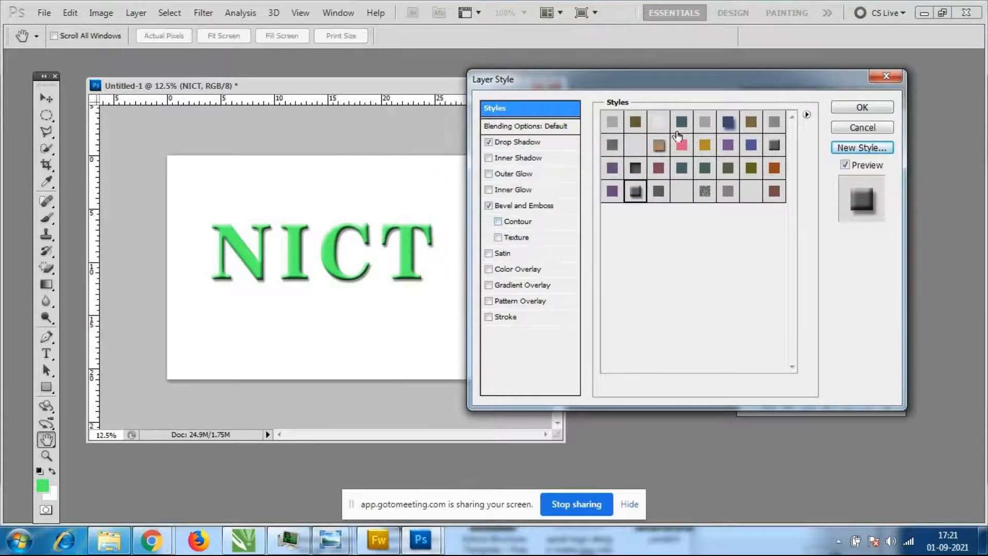
{"action": "left_click", "coordinate": [659, 145]}
{"action": "left_click", "coordinate": [659, 168]}
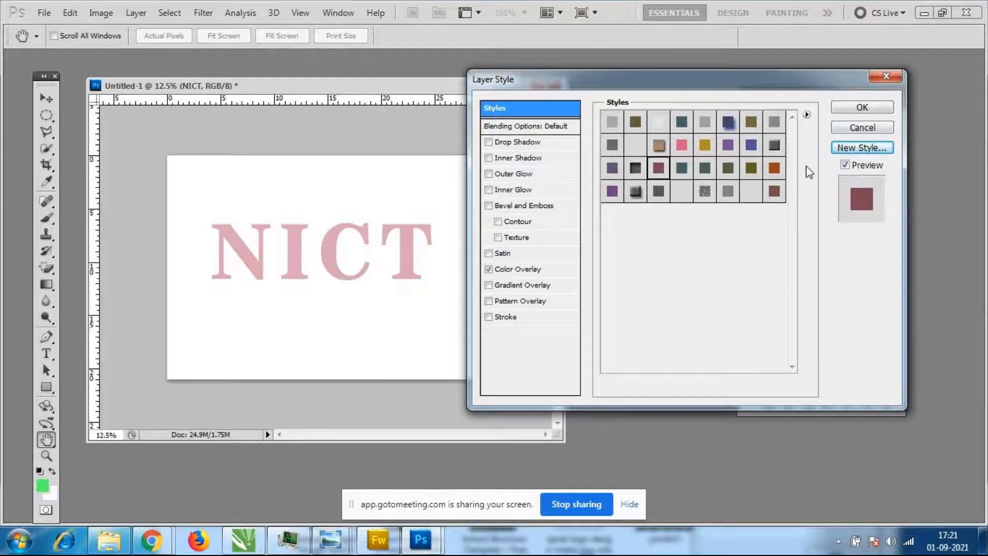
{"action": "left_click", "coordinate": [872, 128]}
Hide the NICT text layer and add a new empty layer directly above the Background
{"action": "left_click", "coordinate": [746, 160]}
{"action": "left_click", "coordinate": [777, 192]}
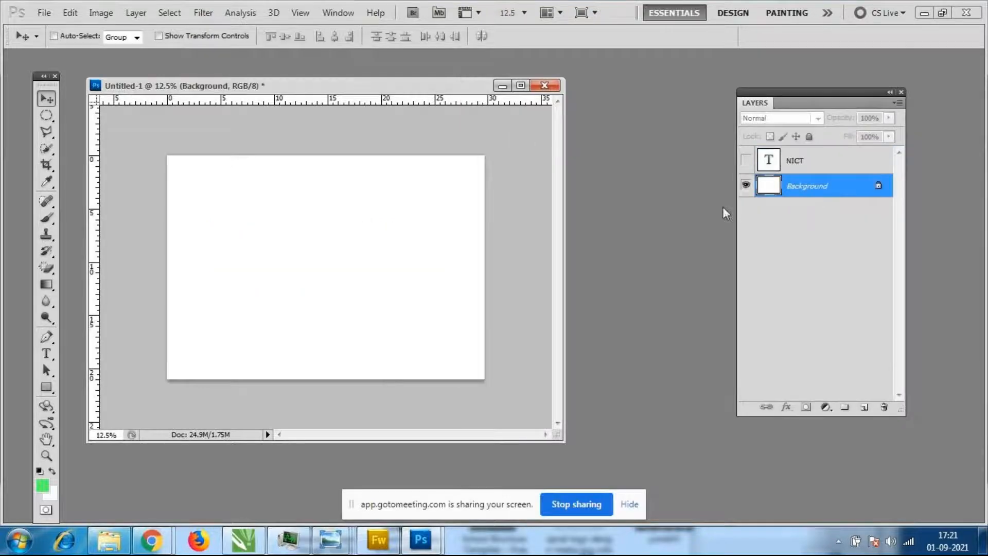
{"action": "left_click", "coordinate": [864, 408]}
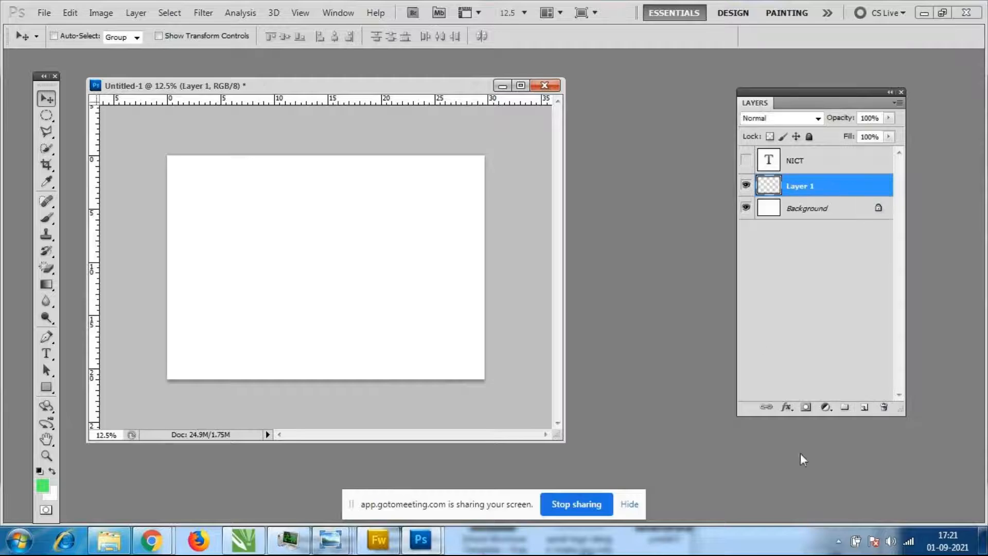
{"action": "left_click", "coordinate": [46, 181]}
{"action": "left_click", "coordinate": [748, 161]}
{"action": "left_click", "coordinate": [747, 160]}
{"action": "left_click", "coordinate": [747, 160]}
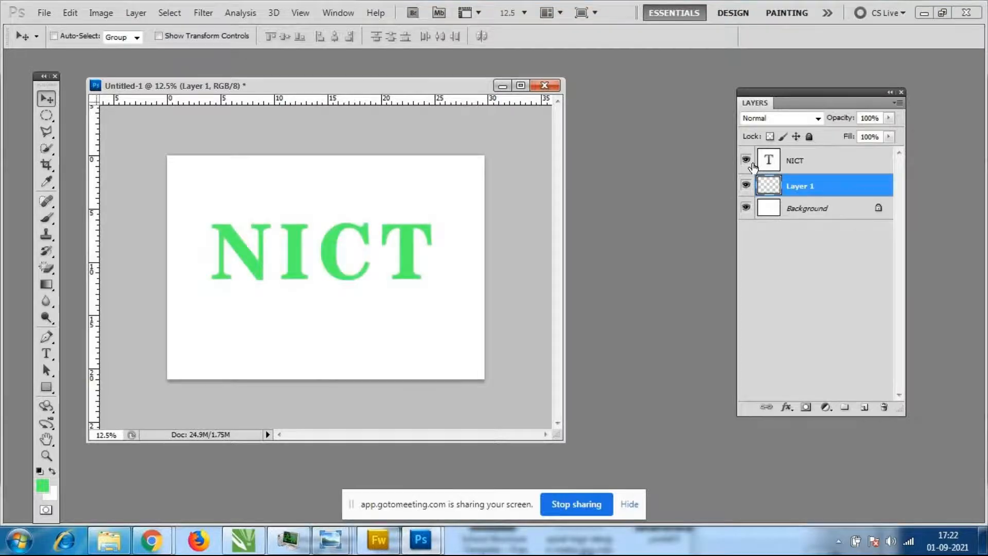
{"action": "left_click", "coordinate": [748, 161]}
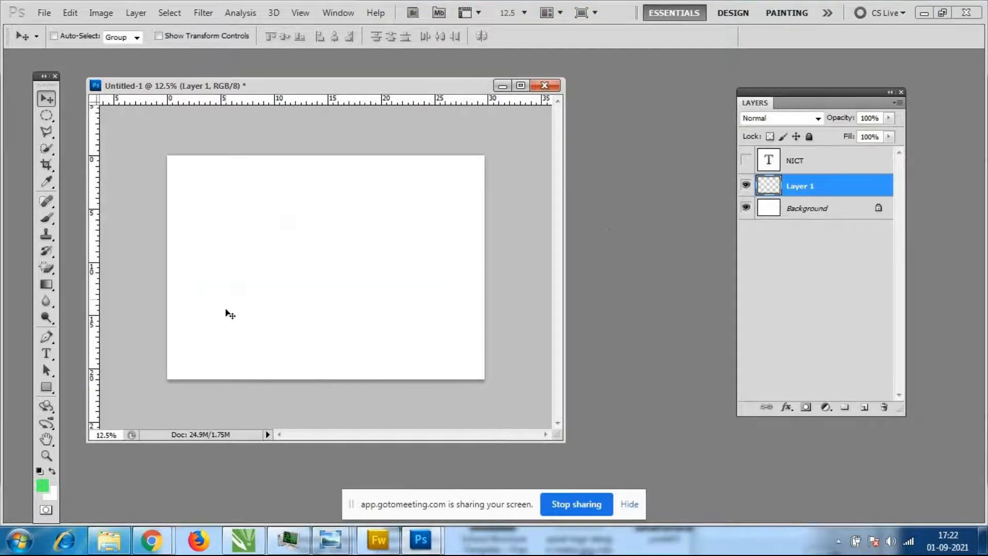
{"action": "left_click", "coordinate": [48, 120]}
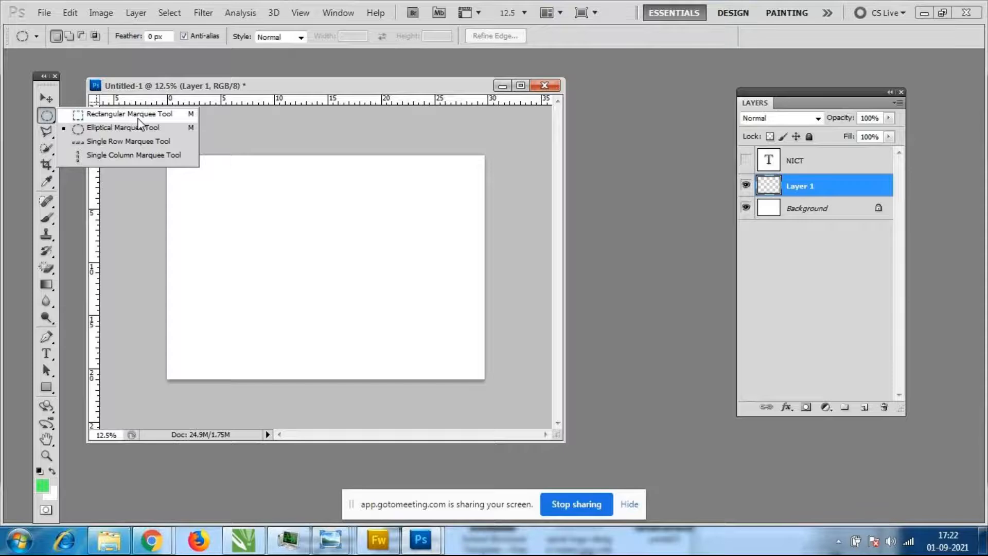
{"action": "left_click", "coordinate": [45, 120]}
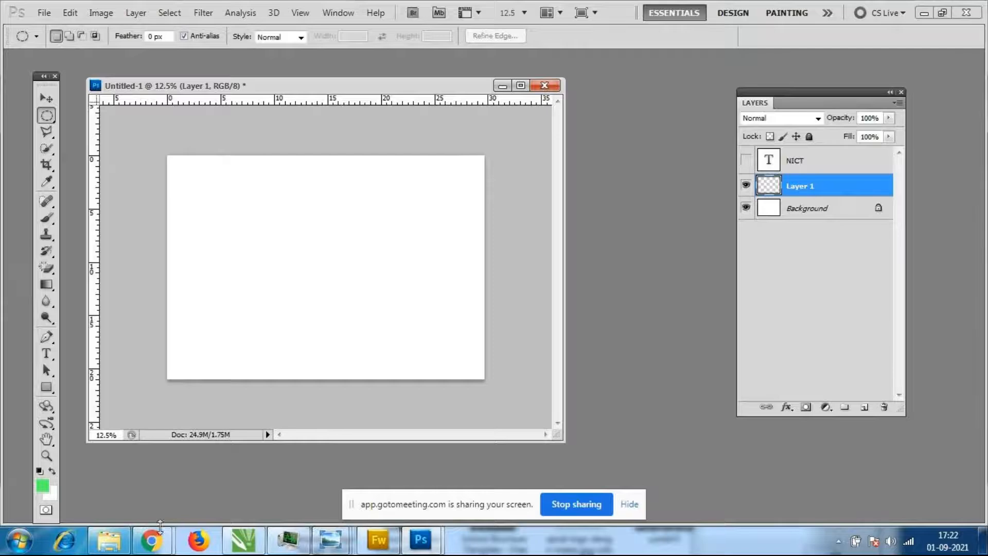
{"action": "left_click_drag", "start_coordinate": [329, 84], "coordinate": [366, 69]}
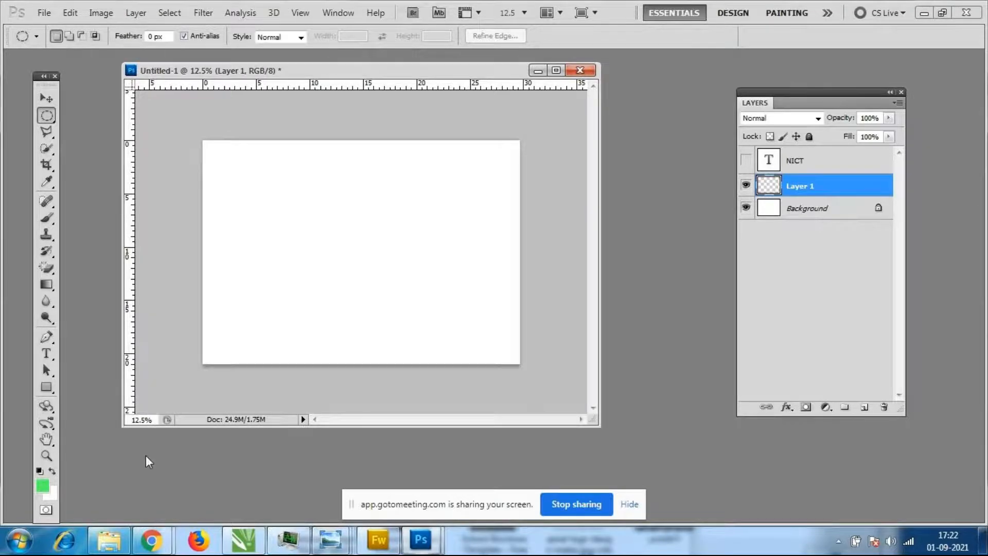
Dock the document window and draw a green rectangle about 14 cm wide and 10.5 cm high with the Rectangle Tool
{"action": "left_click", "coordinate": [46, 390]}
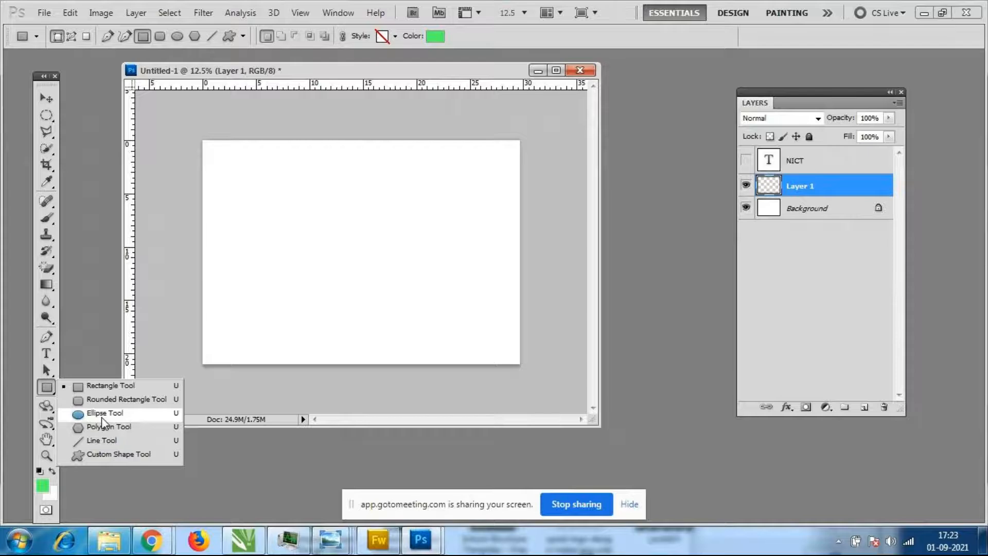
{"action": "left_click", "coordinate": [130, 391]}
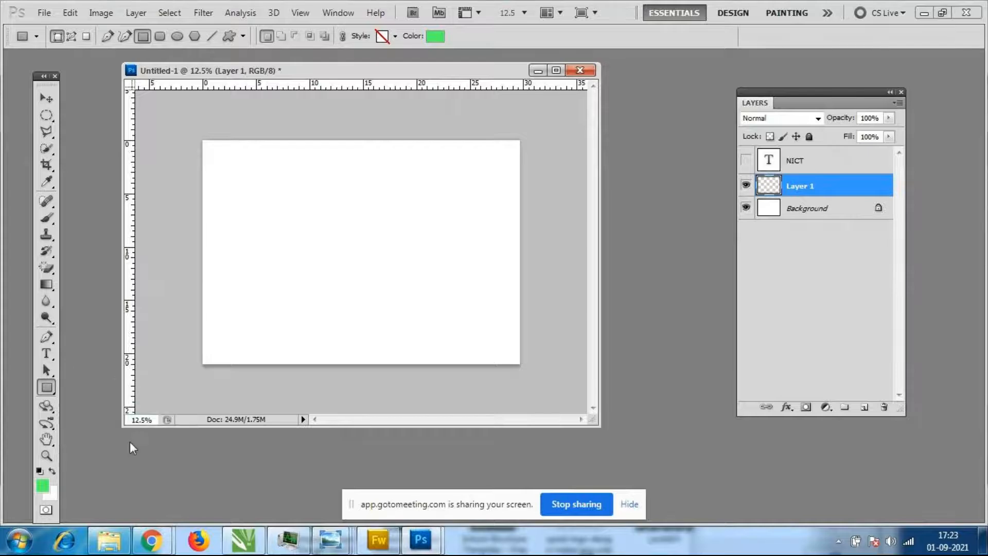
{"action": "left_click_drag", "start_coordinate": [389, 74], "coordinate": [388, 60]}
{"action": "key", "text": "ctrl+plus"}
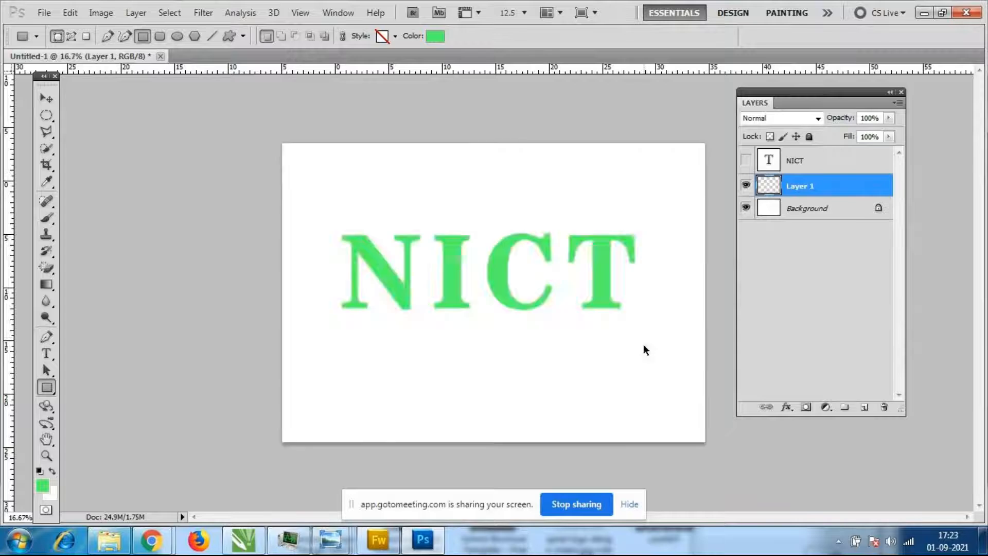
{"action": "left_click_drag", "start_coordinate": [353, 191], "coordinate": [552, 343]}
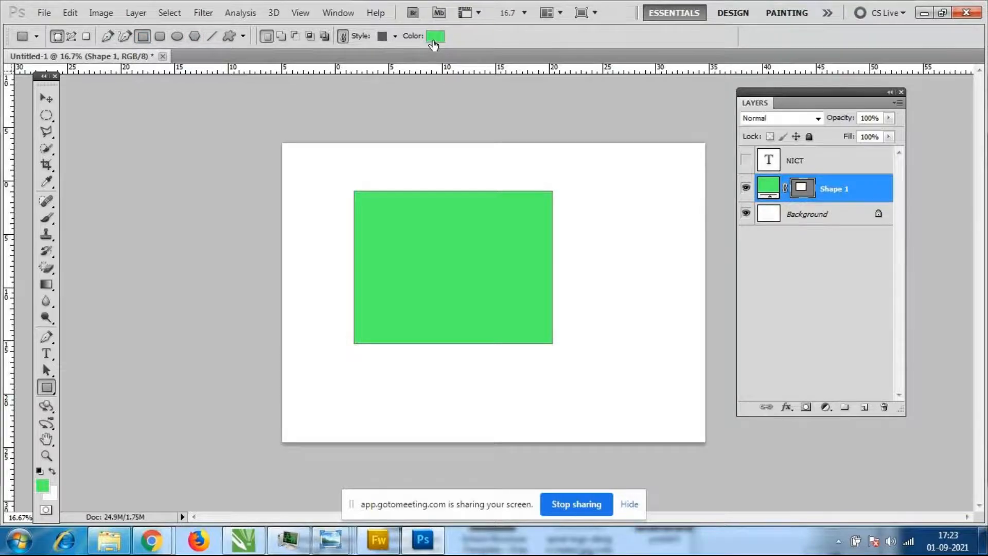
Try darker green and violet fill colours on the rectangle shape, then cancel the colour change
{"action": "left_click", "coordinate": [438, 43]}
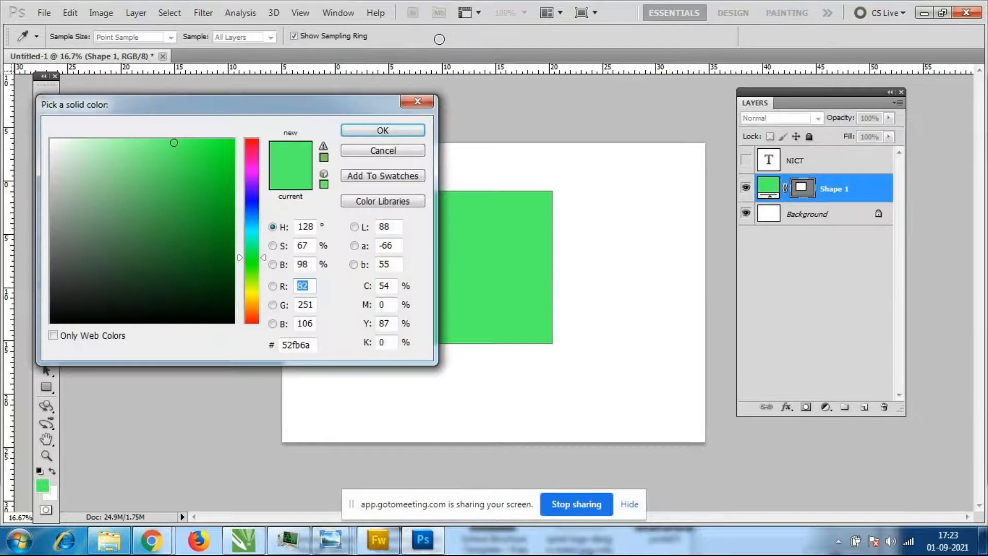
{"action": "mouse_move", "coordinate": [223, 233]}
{"action": "left_mouse_down"}
{"action": "mouse_move", "coordinate": [172, 266]}
{"action": "mouse_move", "coordinate": [178, 163]}
{"action": "left_mouse_up"}
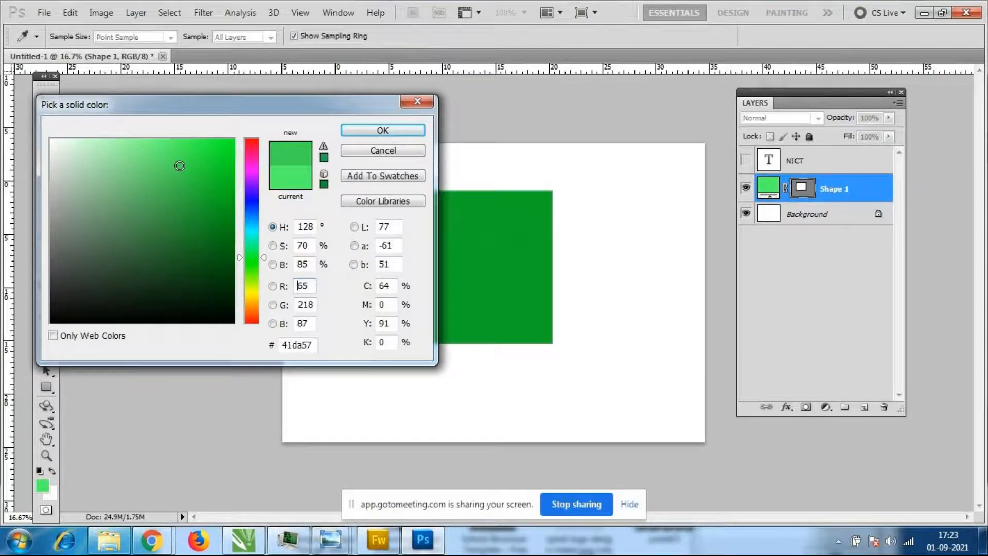
{"action": "left_click", "coordinate": [252, 189]}
{"action": "left_click", "coordinate": [198, 204]}
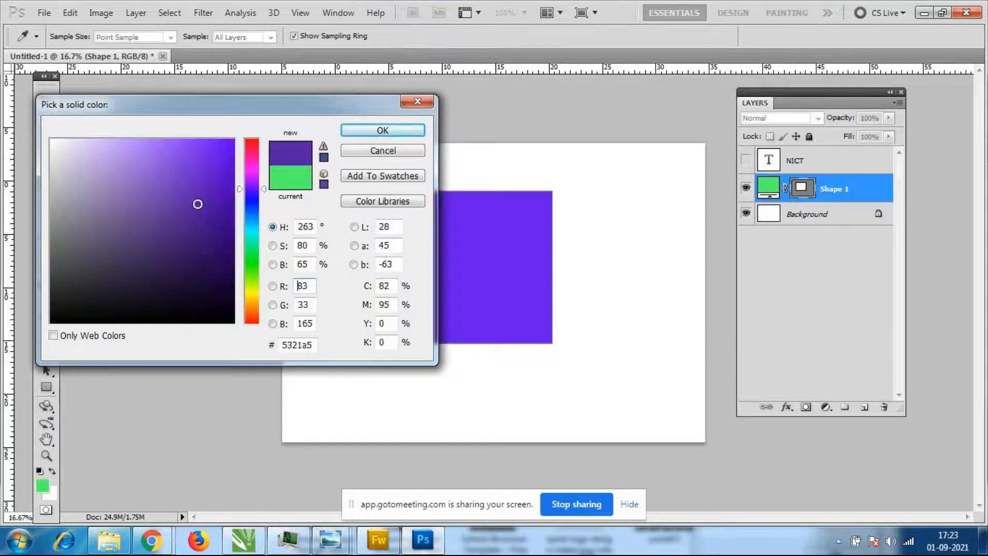
{"action": "left_click", "coordinate": [418, 153]}
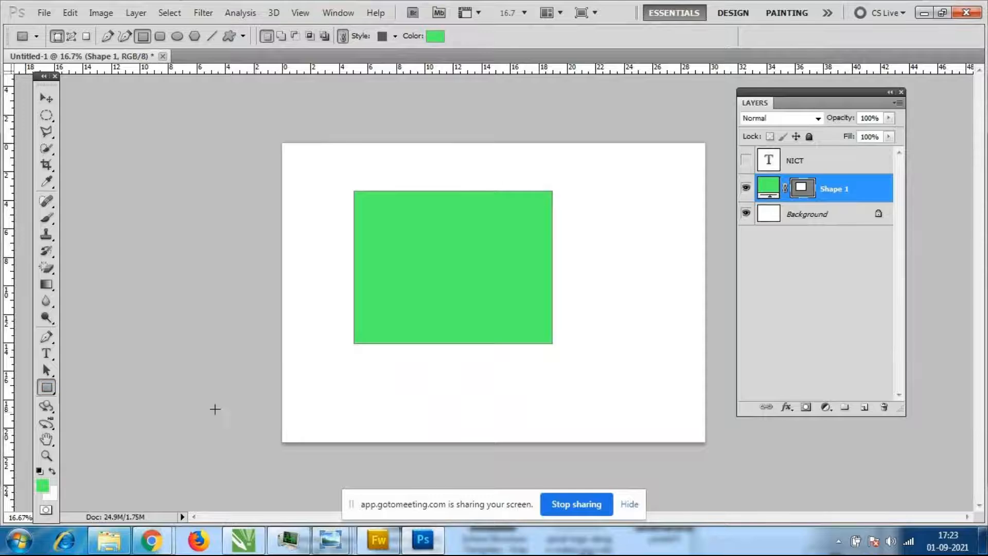
Change the rectangle's fill colour to pink, f11d7c
{"action": "left_click", "coordinate": [434, 36]}
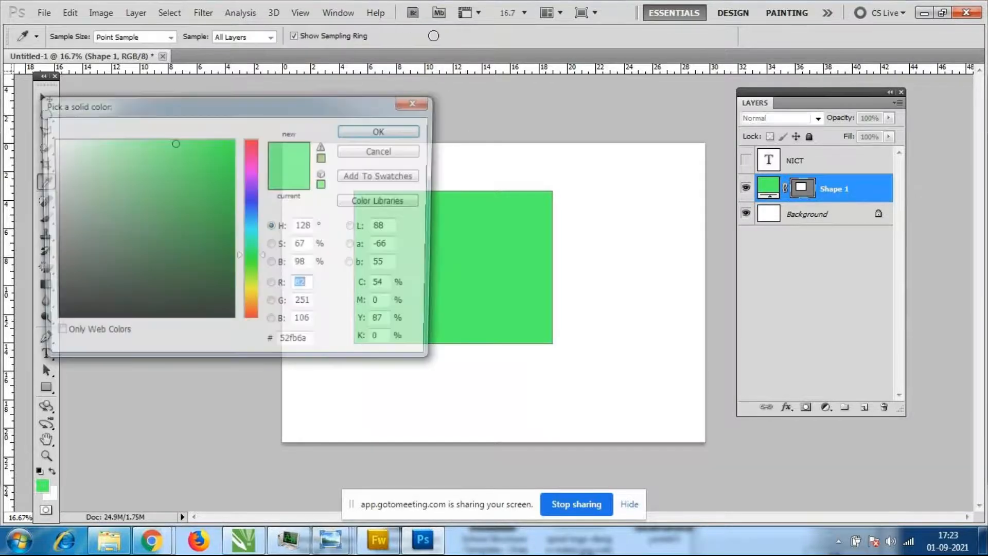
{"action": "left_click", "coordinate": [214, 265]}
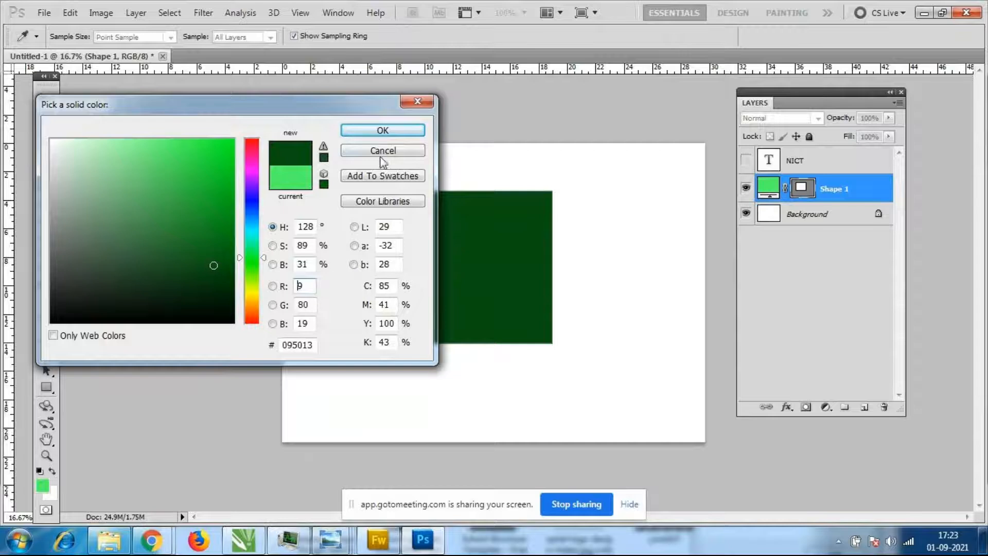
{"action": "left_click", "coordinate": [255, 161]}
{"action": "left_click", "coordinate": [215, 147]}
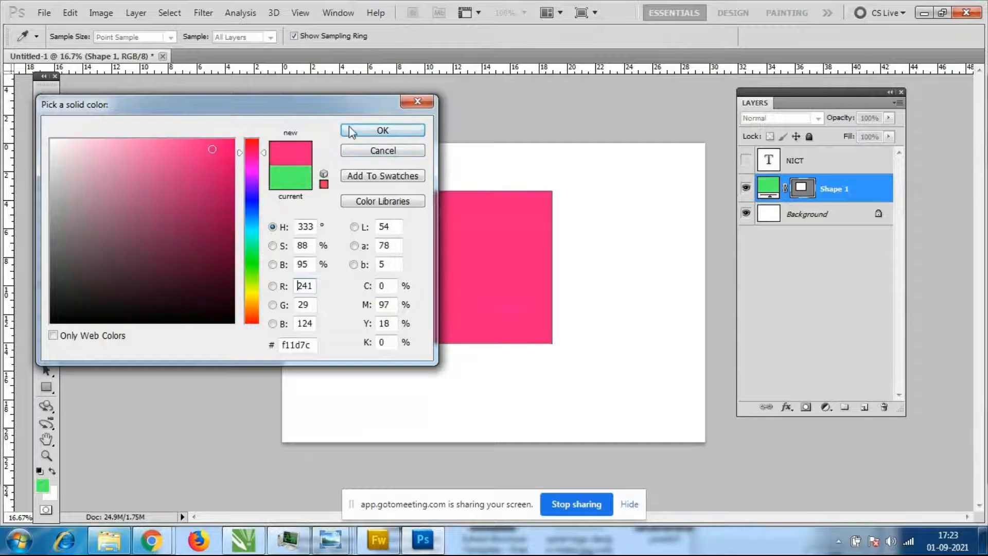
{"action": "left_click", "coordinate": [381, 131]}
Try drawing a smaller pink rectangle against the first one's right edge, then undo it
{"action": "left_click_drag", "start_coordinate": [552, 219], "coordinate": [664, 314]}
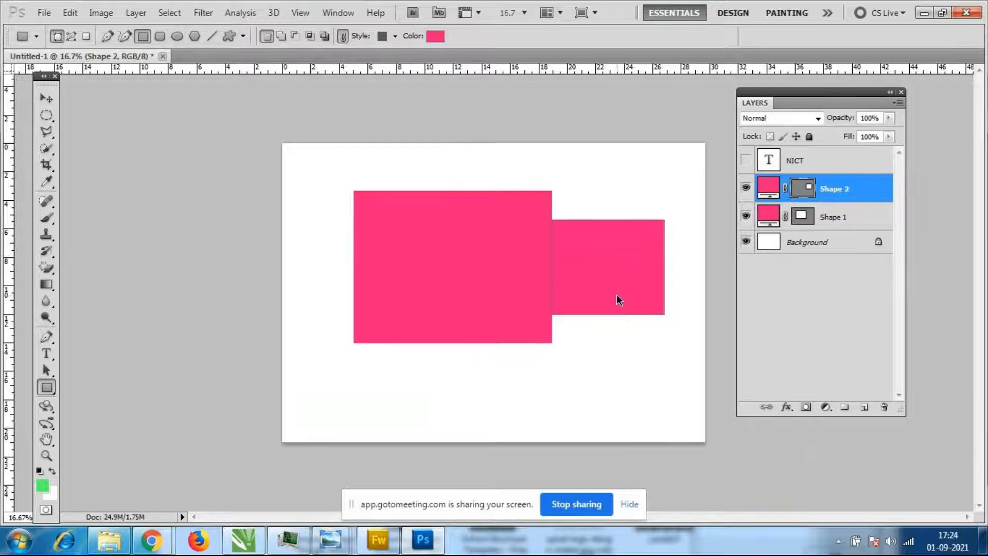
{"action": "key", "text": "ctrl+z"}
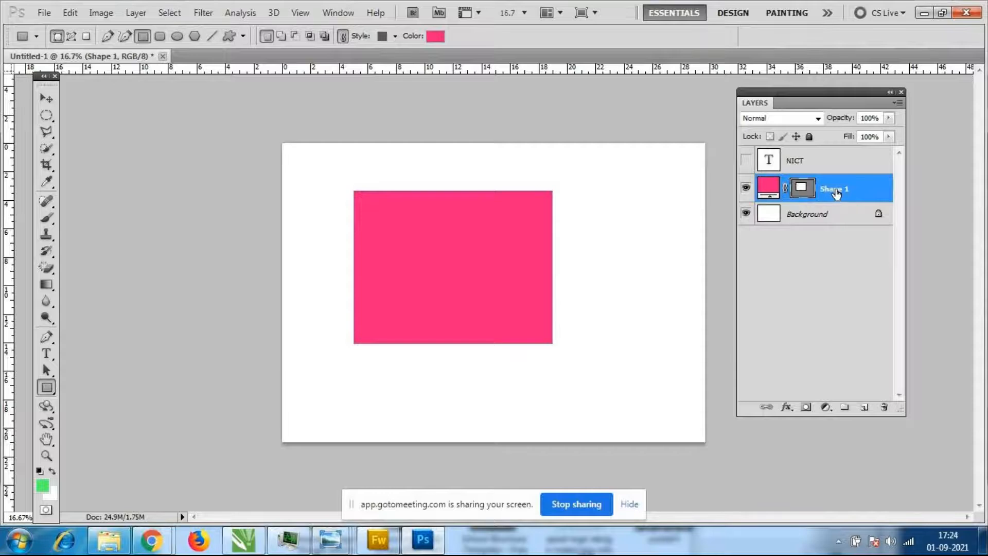
Hide the pink rectangle's layer and draw a green rounded rectangle about 12 by 8 cm with a 10 px corner radius
{"action": "left_click", "coordinate": [746, 188]}
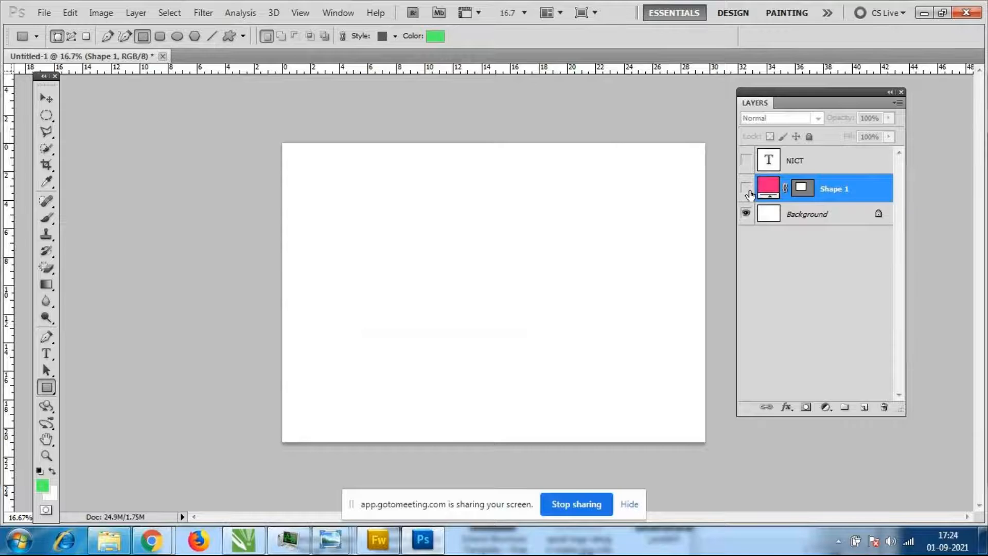
{"action": "right_click", "coordinate": [46, 388]}
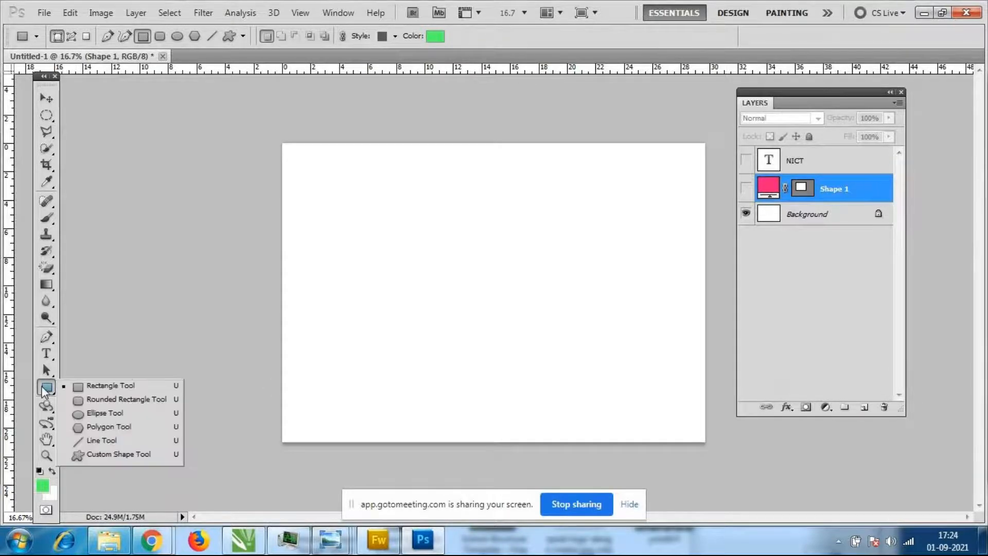
{"action": "left_click", "coordinate": [125, 400]}
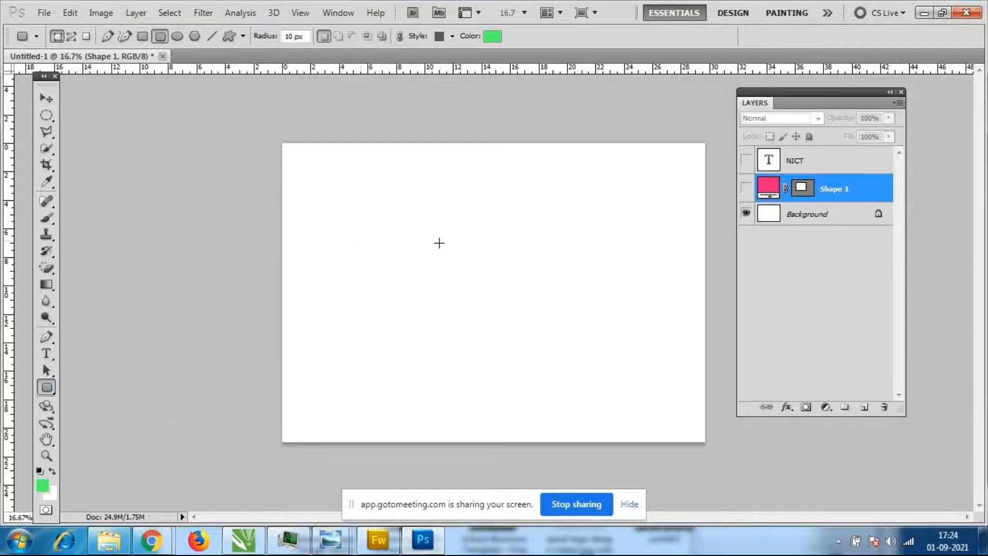
{"action": "left_click_drag", "start_coordinate": [364, 183], "coordinate": [527, 297]}
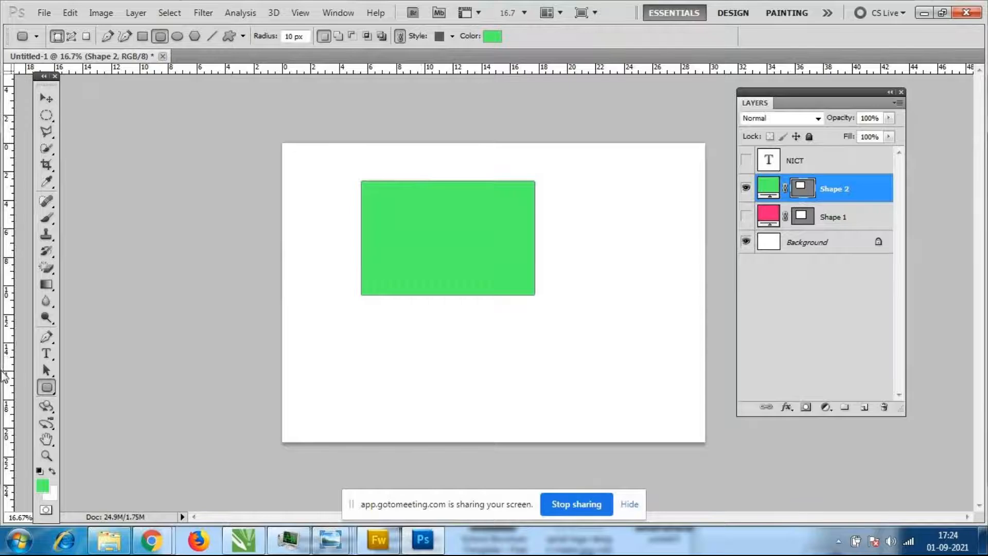
{"action": "left_click", "coordinate": [47, 388]}
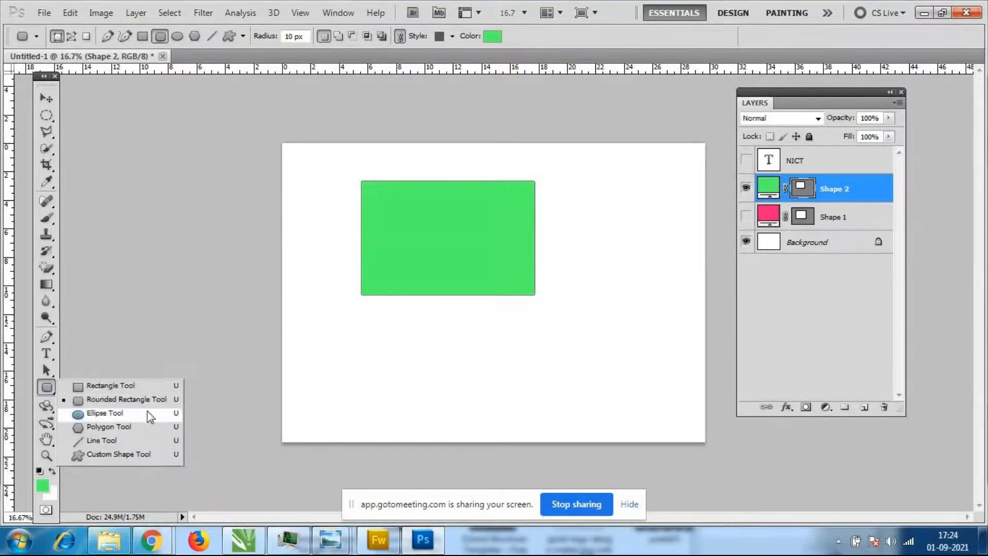
{"action": "left_click", "coordinate": [43, 394]}
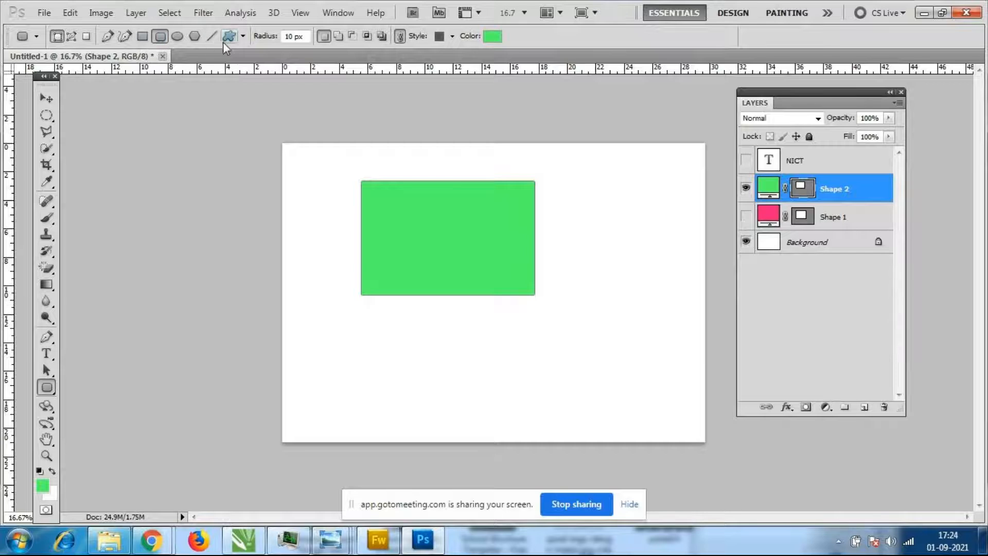
{"action": "left_click", "coordinate": [43, 394]}
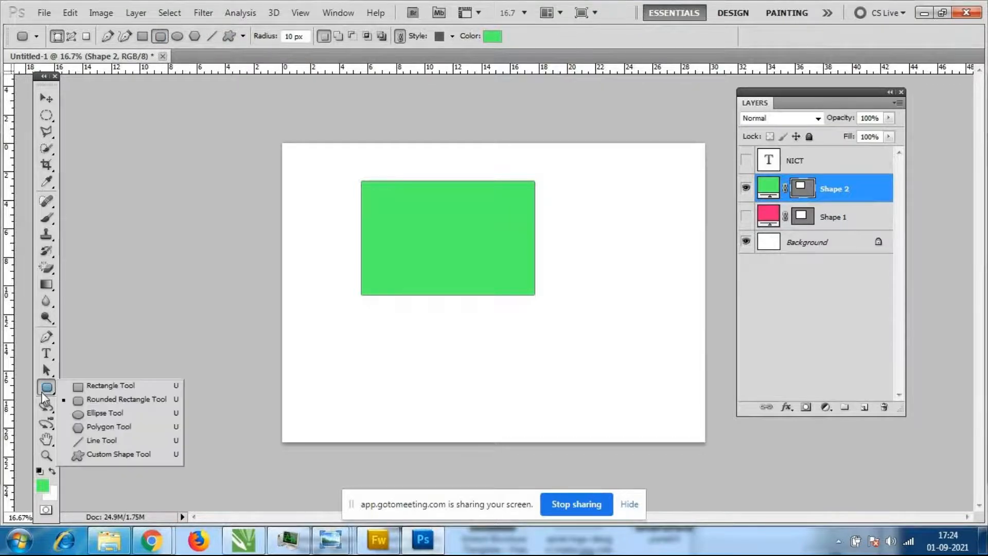
{"action": "left_click", "coordinate": [95, 400]}
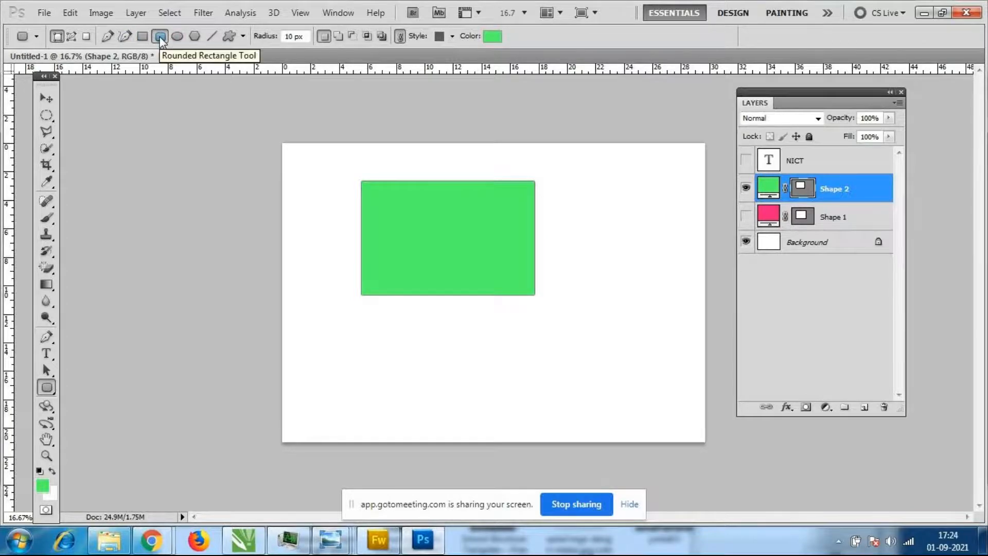
{"action": "left_click", "coordinate": [54, 387]}
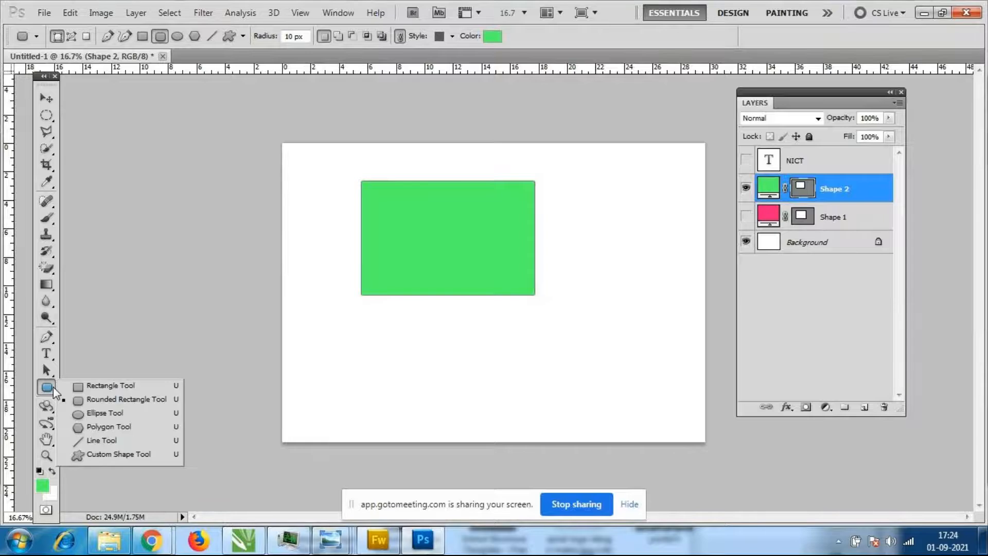
{"action": "left_click", "coordinate": [53, 387]}
Change the rounded rectangle's fill colour to blue, 300de5
{"action": "left_click", "coordinate": [493, 37]}
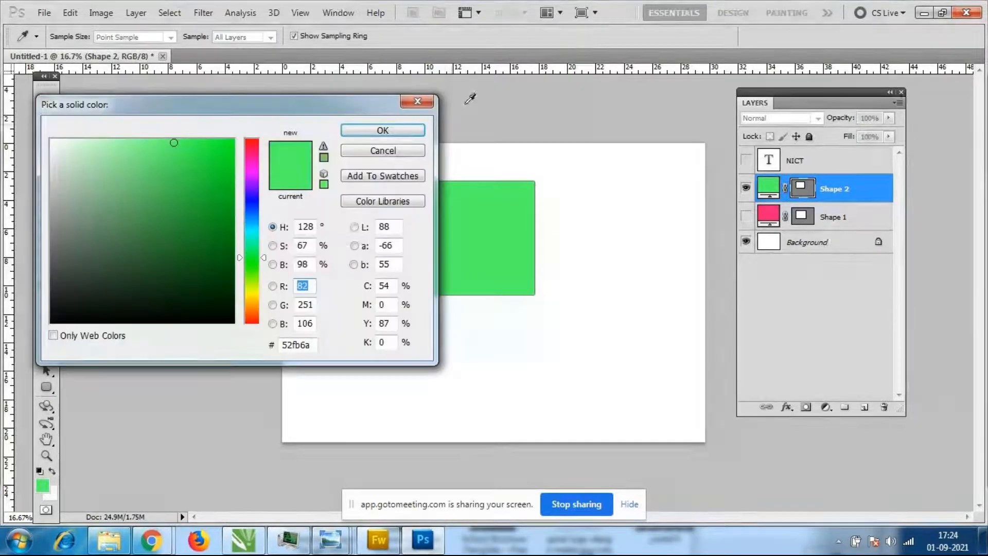
{"action": "left_click_drag", "start_coordinate": [253, 260], "coordinate": [260, 201]}
{"action": "left_click", "coordinate": [224, 158]}
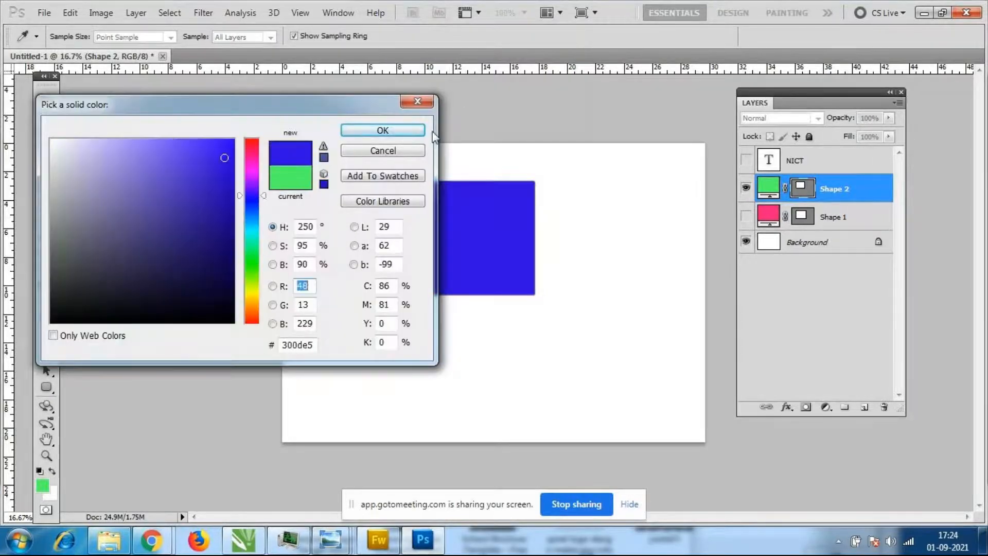
{"action": "left_click", "coordinate": [385, 130]}
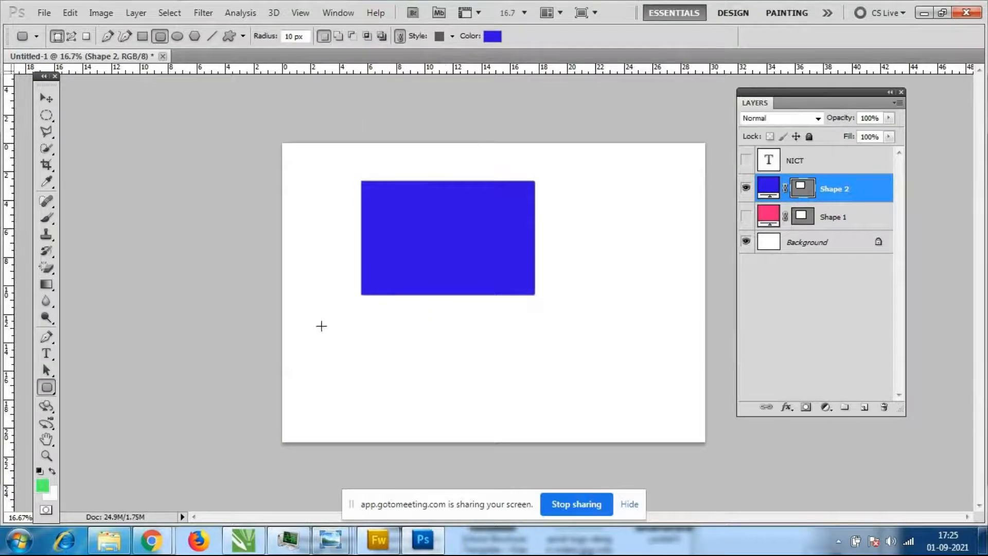
{"action": "left_click", "coordinate": [746, 216]}
{"action": "left_click", "coordinate": [747, 216]}
{"action": "left_click_drag", "start_coordinate": [46, 387], "coordinate": [124, 389]}
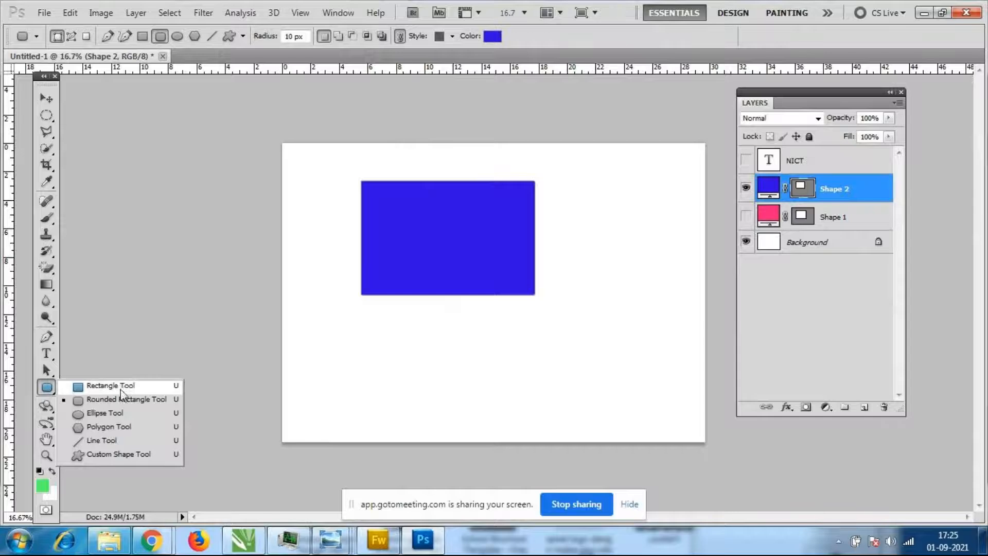
{"action": "left_click", "coordinate": [120, 398]}
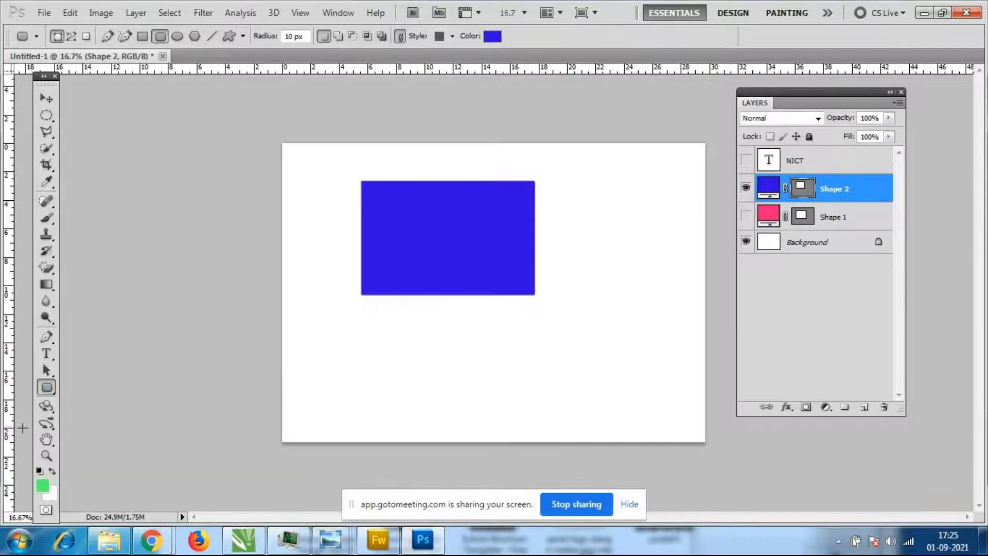
Draw an ellipse about 14 by 7 cm below the blue rectangle and change its fill colour to bright red
{"action": "left_click_drag", "start_coordinate": [46, 387], "coordinate": [114, 411]}
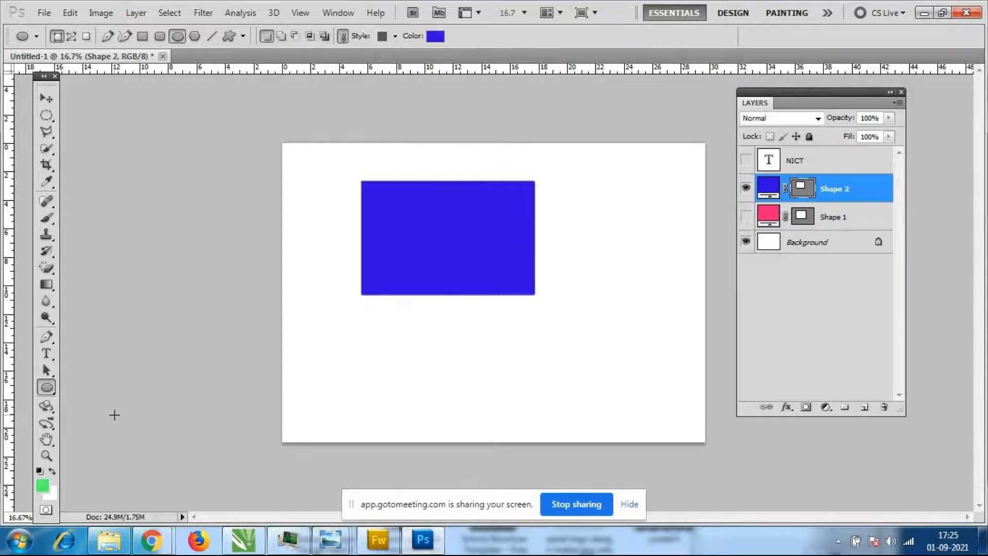
{"action": "left_click_drag", "start_coordinate": [379, 307], "coordinate": [577, 411]}
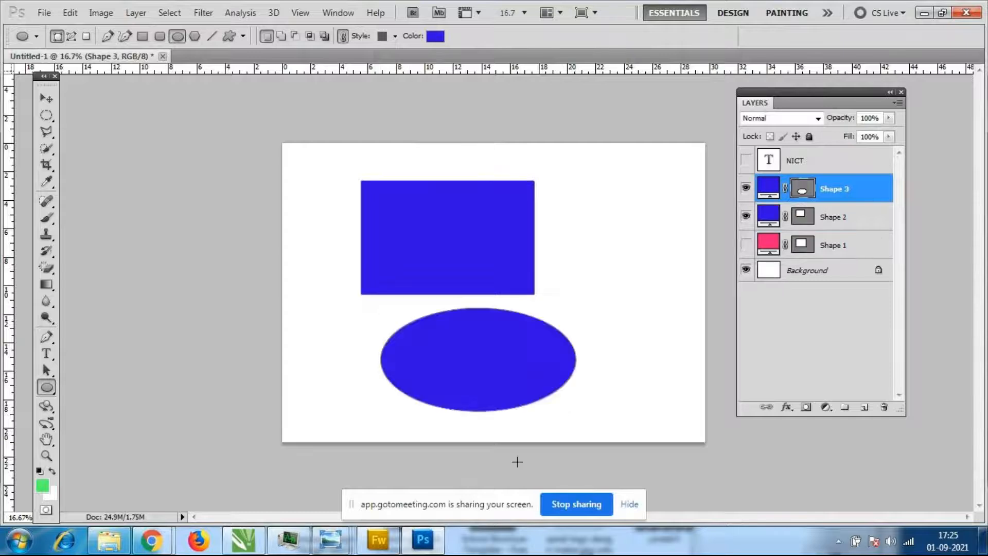
{"action": "left_click", "coordinate": [435, 36]}
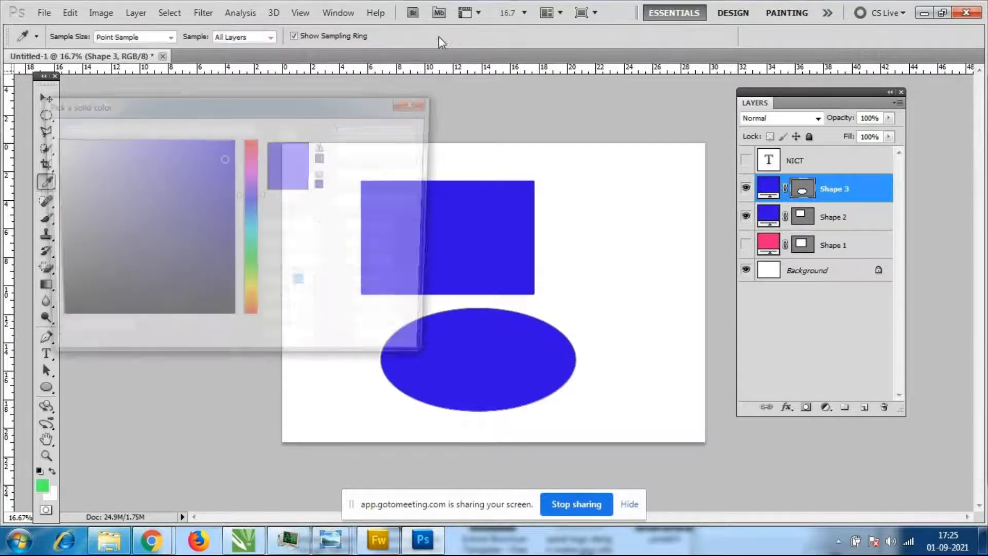
{"action": "left_click", "coordinate": [248, 141]}
{"action": "left_click", "coordinate": [383, 131]}
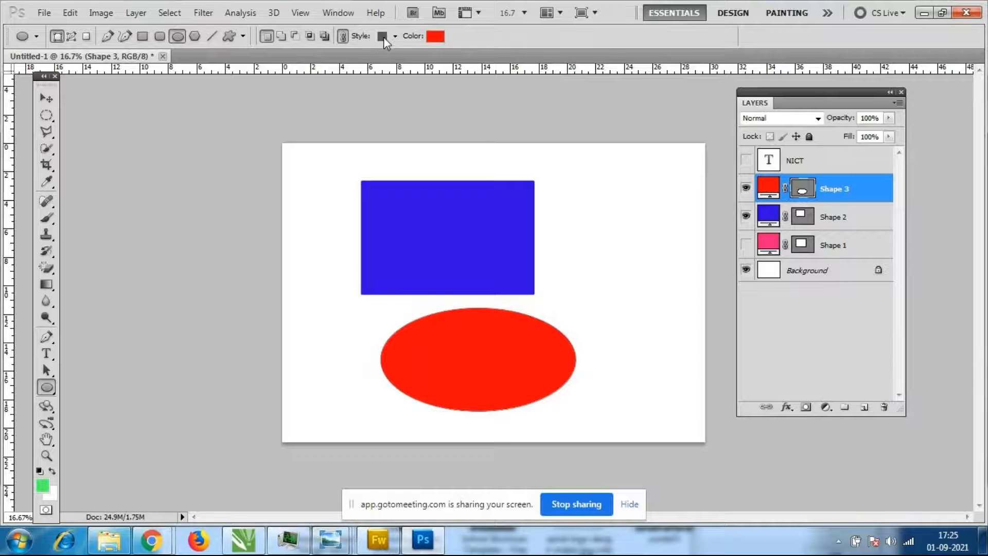
Show the NICT text layer and, in its layer style settings, replace the current style presets with the KS Styles set
{"action": "left_click", "coordinate": [394, 37]}
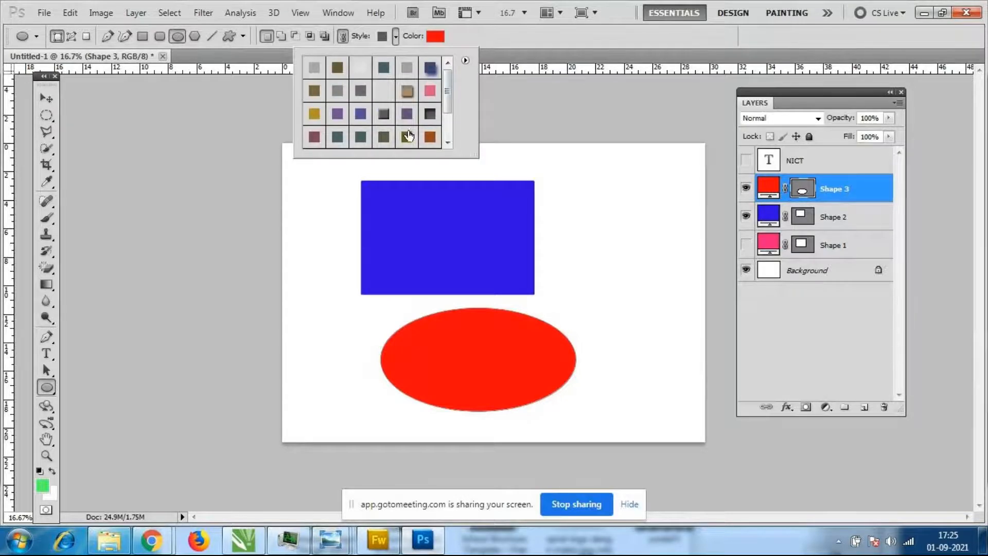
{"action": "left_click", "coordinate": [818, 163]}
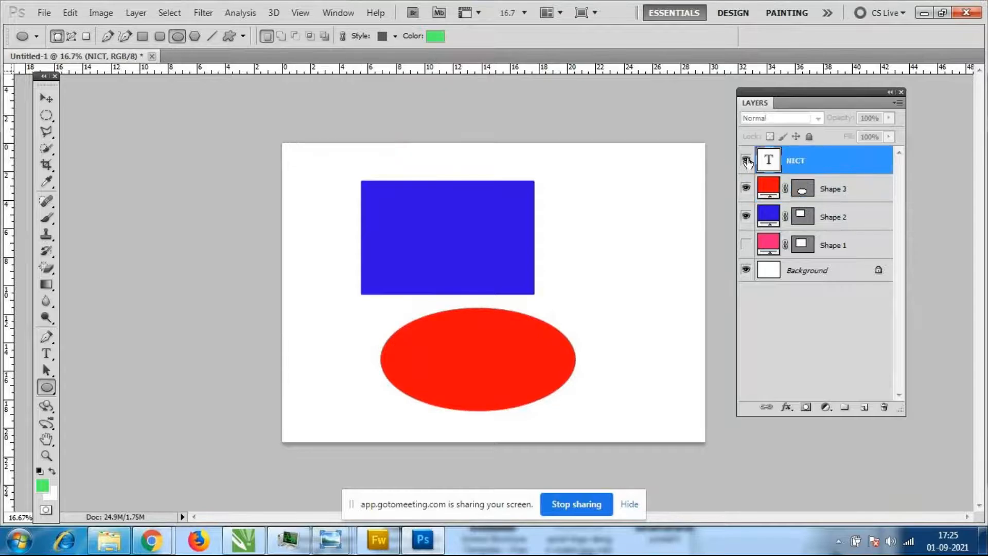
{"action": "left_click", "coordinate": [746, 161]}
{"action": "right_click", "coordinate": [802, 160]}
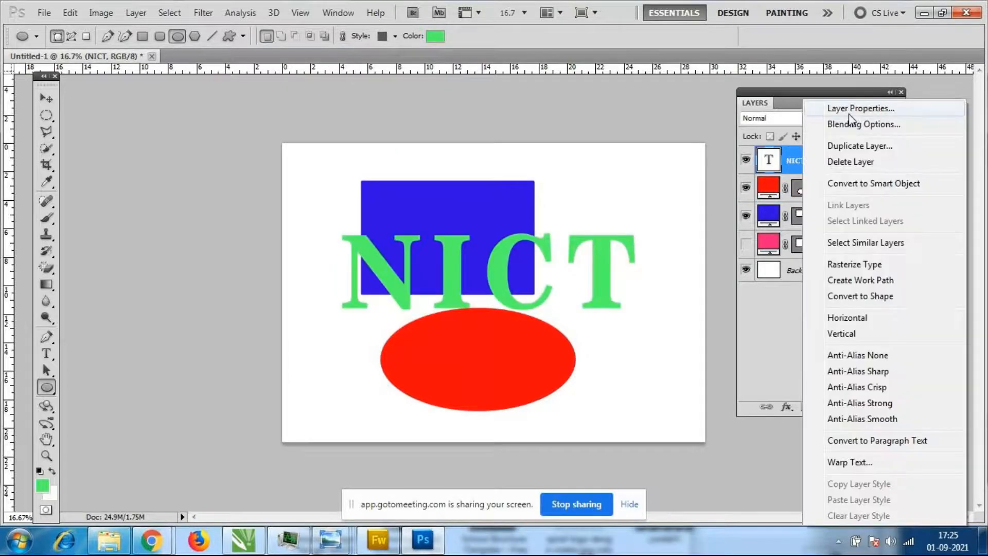
{"action": "left_click", "coordinate": [836, 132]}
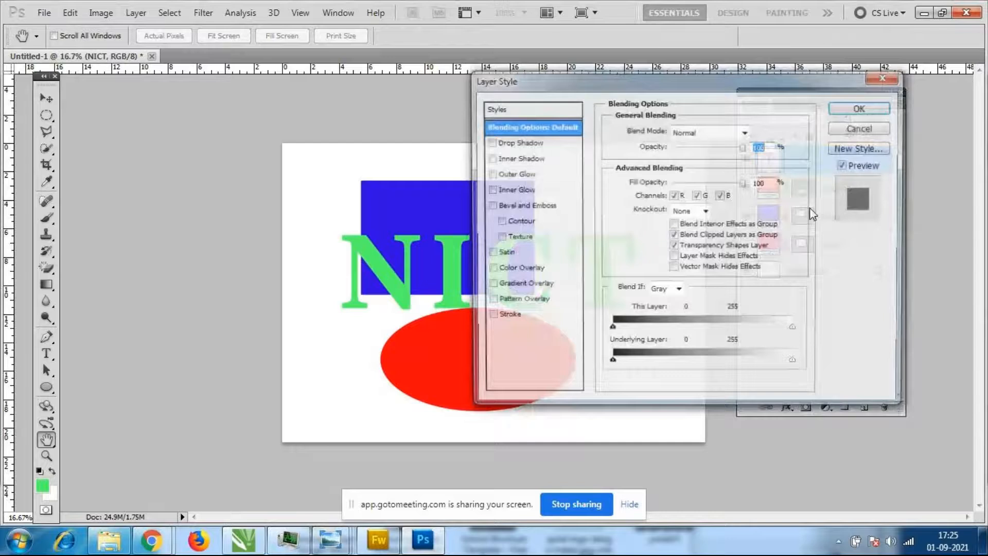
{"action": "left_click", "coordinate": [539, 107]}
{"action": "left_click", "coordinate": [660, 146]}
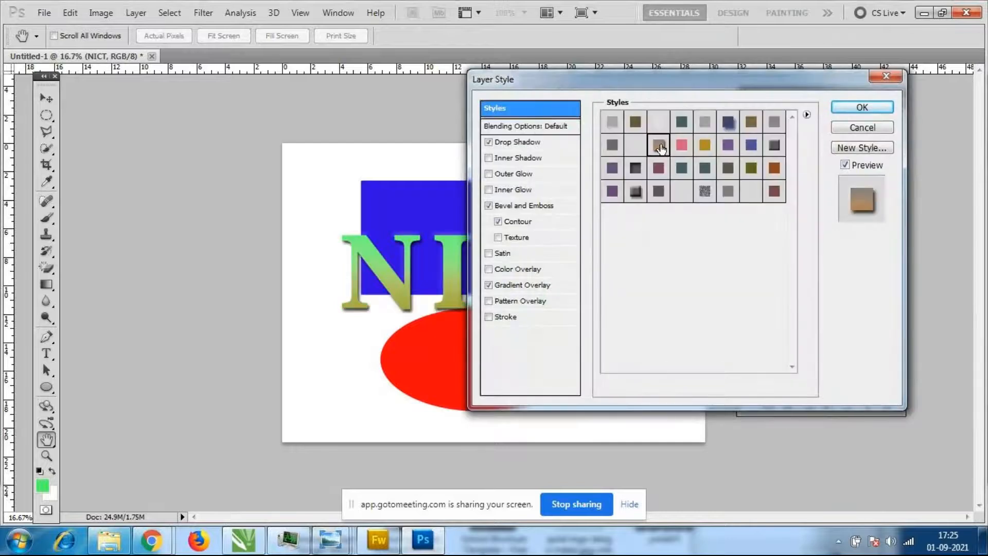
{"action": "left_click", "coordinate": [806, 114]}
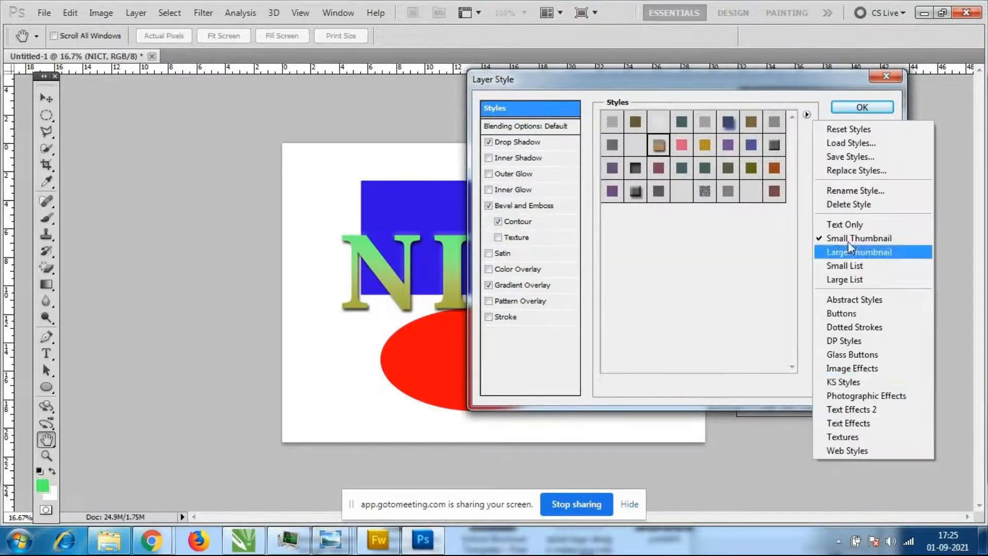
{"action": "left_click", "coordinate": [858, 387]}
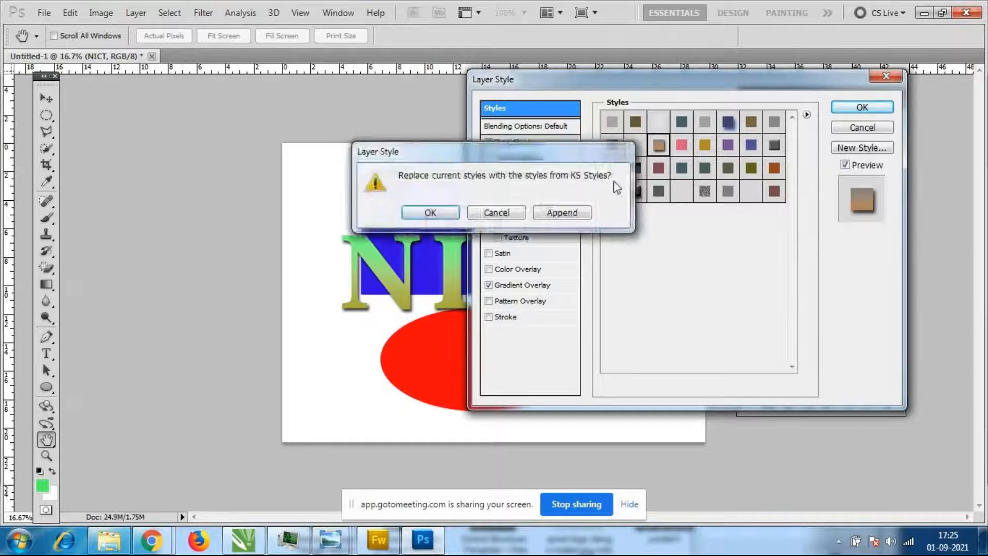
{"action": "left_click", "coordinate": [441, 215]}
Apply the dark blue lightning preset to the NICT text after trying the icy blue one, and hide the text layer
{"action": "left_click", "coordinate": [635, 145]}
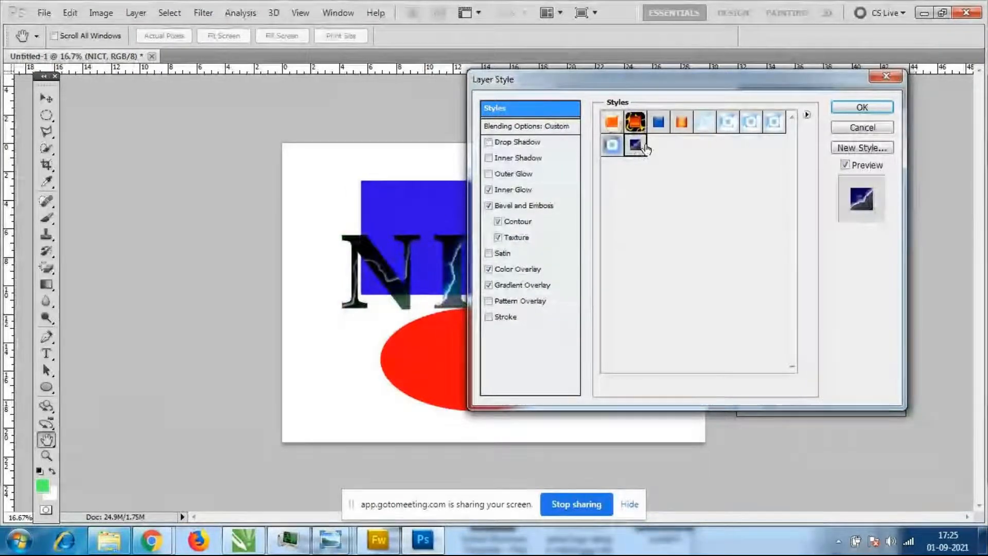
{"action": "left_click", "coordinate": [725, 124]}
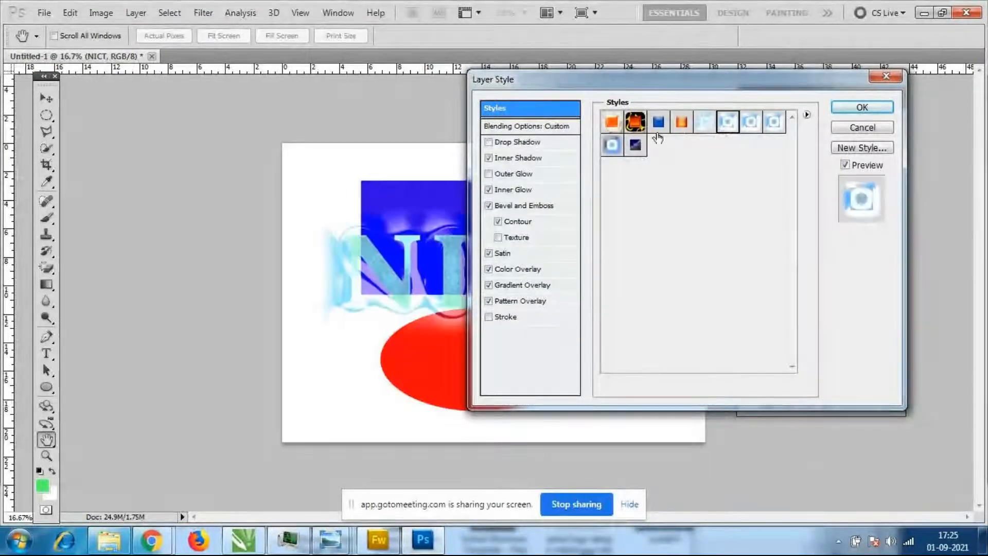
{"action": "left_click", "coordinate": [635, 144]}
{"action": "left_click", "coordinate": [865, 108]}
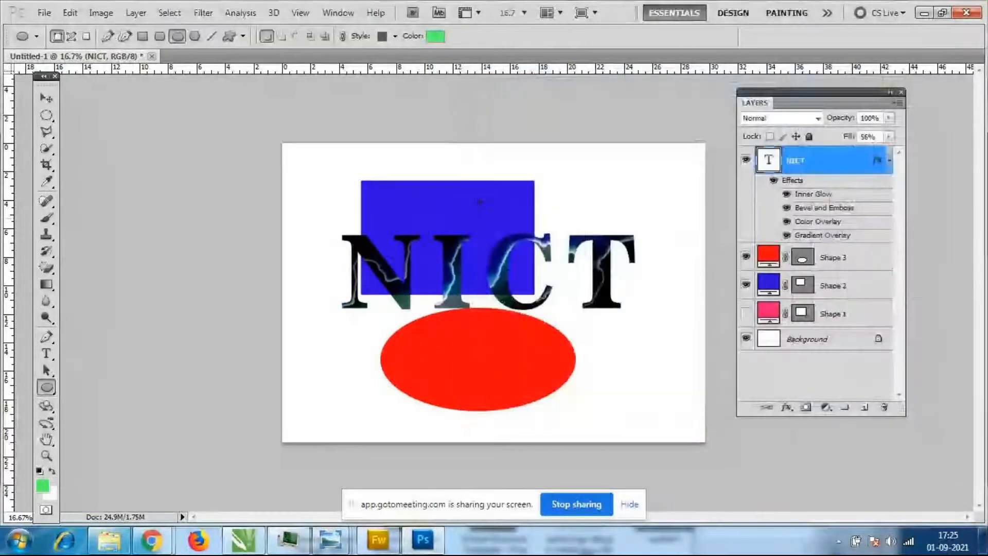
{"action": "left_click", "coordinate": [746, 161]}
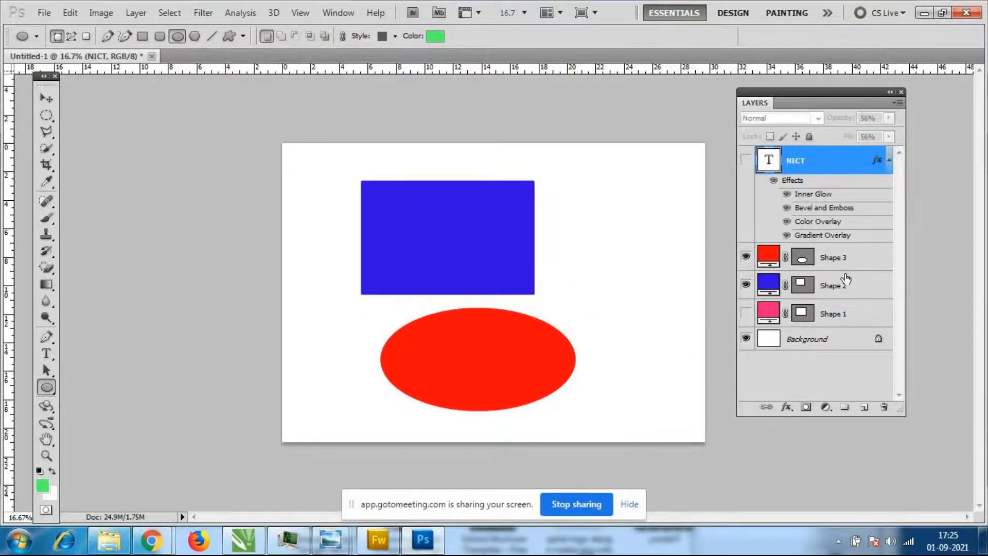
Try the fiery, glossy and icy KS style presets on the red ellipse, and finish with the dark blue lightning preset
{"action": "left_click", "coordinate": [845, 260]}
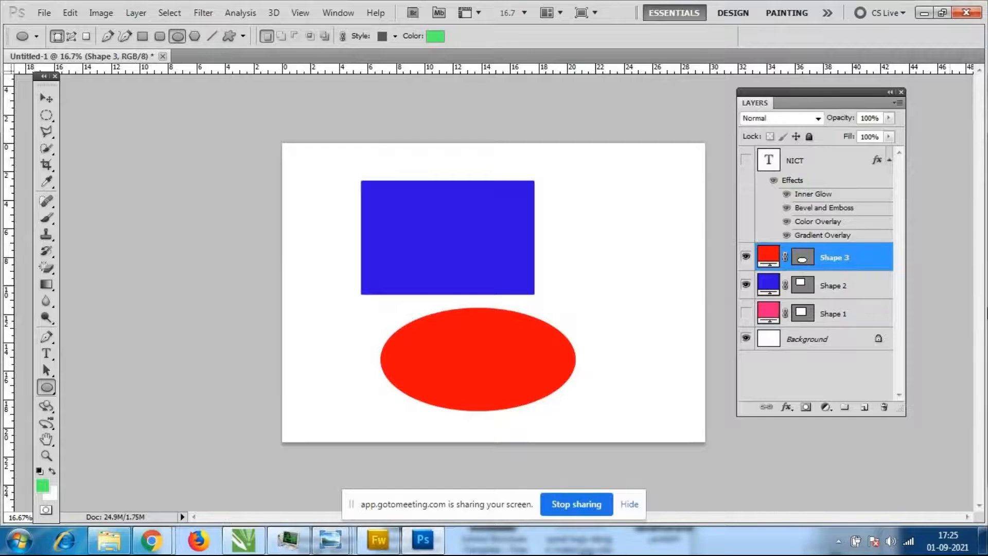
{"action": "left_click", "coordinate": [747, 257]}
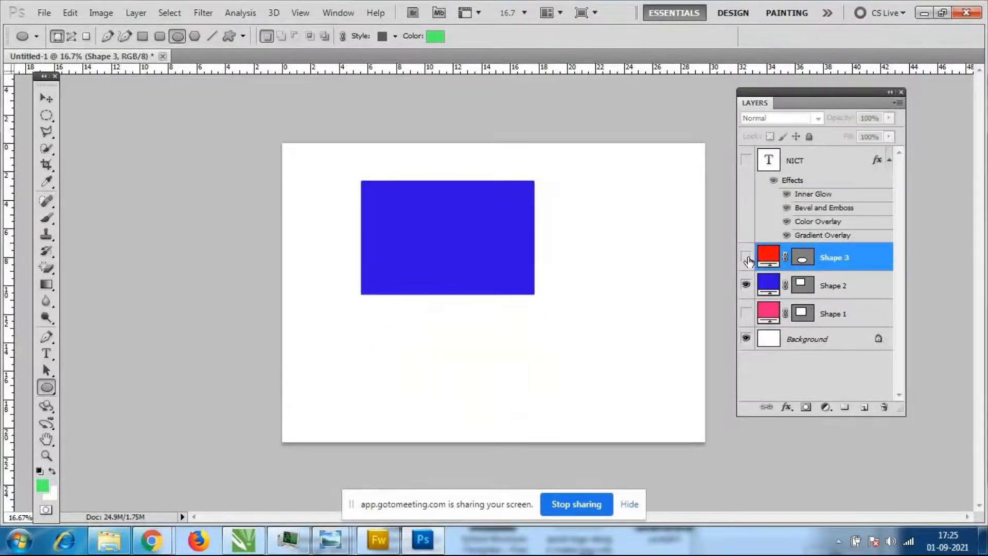
{"action": "left_click", "coordinate": [746, 257]}
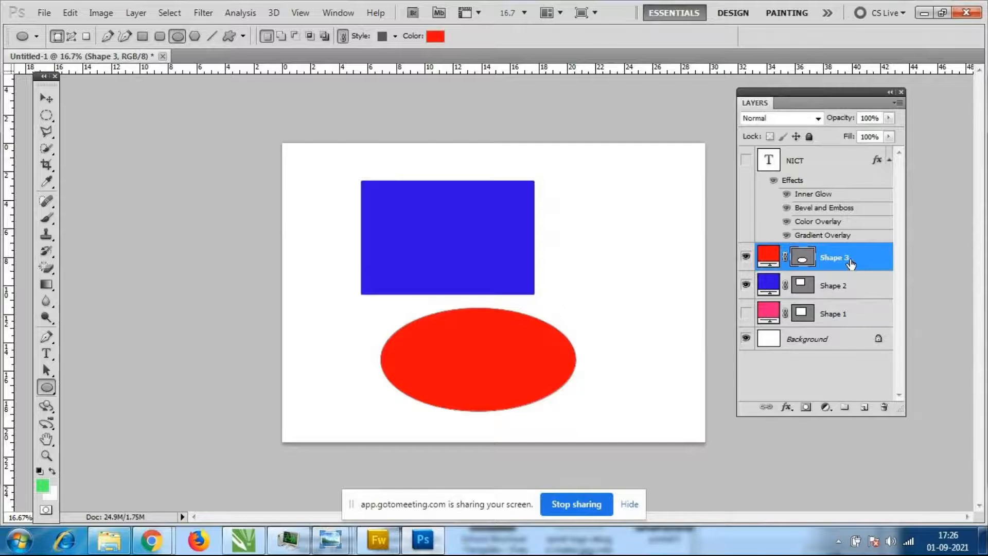
{"action": "left_click", "coordinate": [395, 36]}
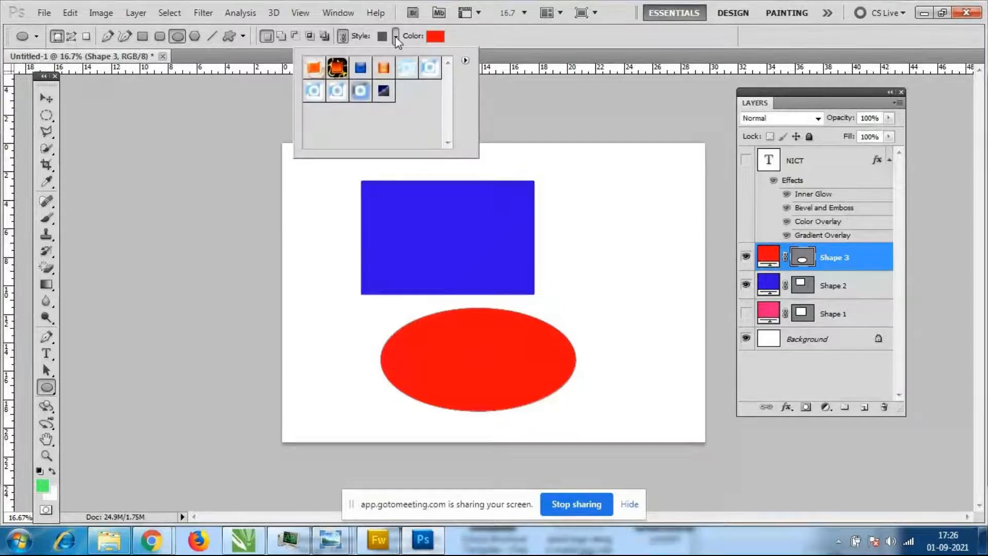
{"action": "left_click", "coordinate": [363, 72]}
{"action": "left_click", "coordinate": [385, 72]}
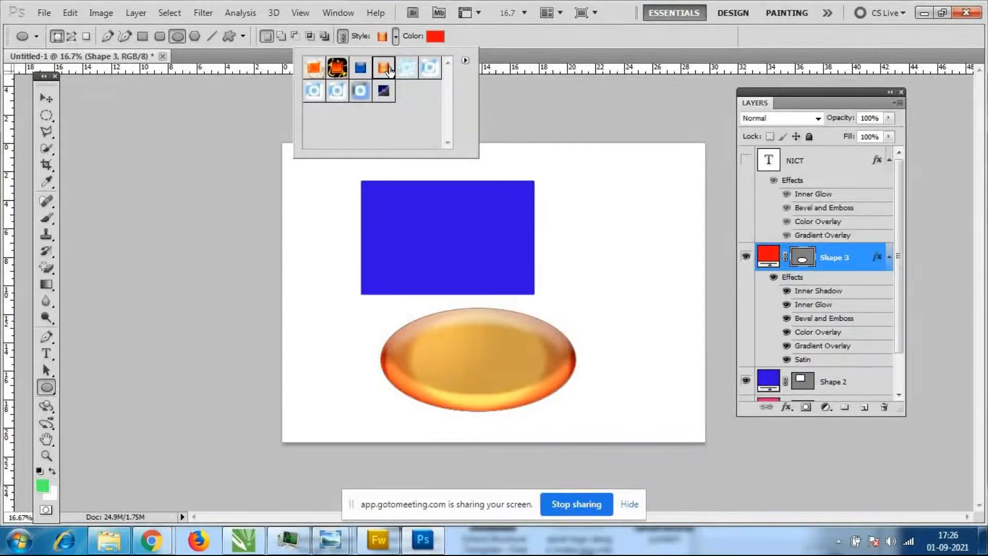
{"action": "left_click", "coordinate": [410, 74]}
{"action": "left_click", "coordinate": [432, 71]}
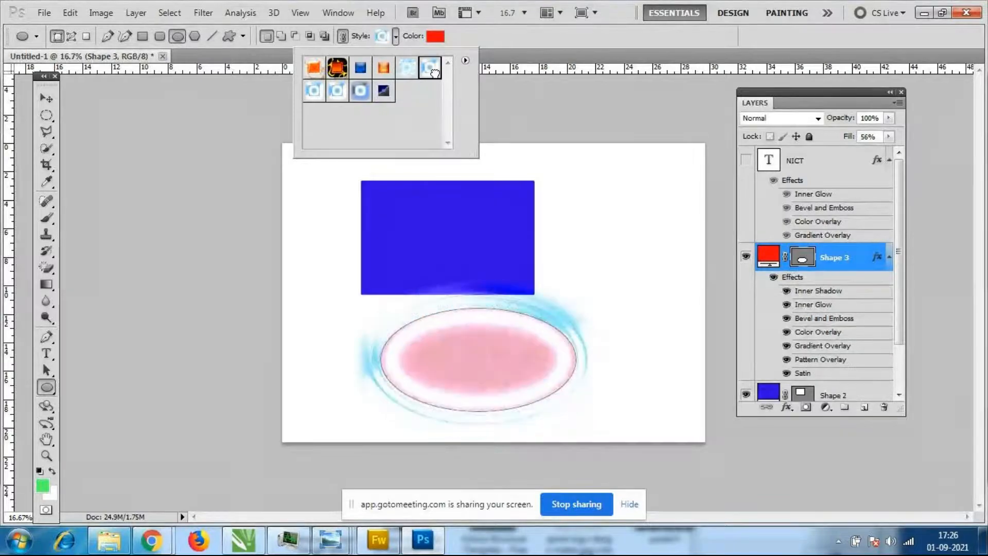
{"action": "left_click", "coordinate": [386, 96]}
{"action": "left_click", "coordinate": [362, 95]}
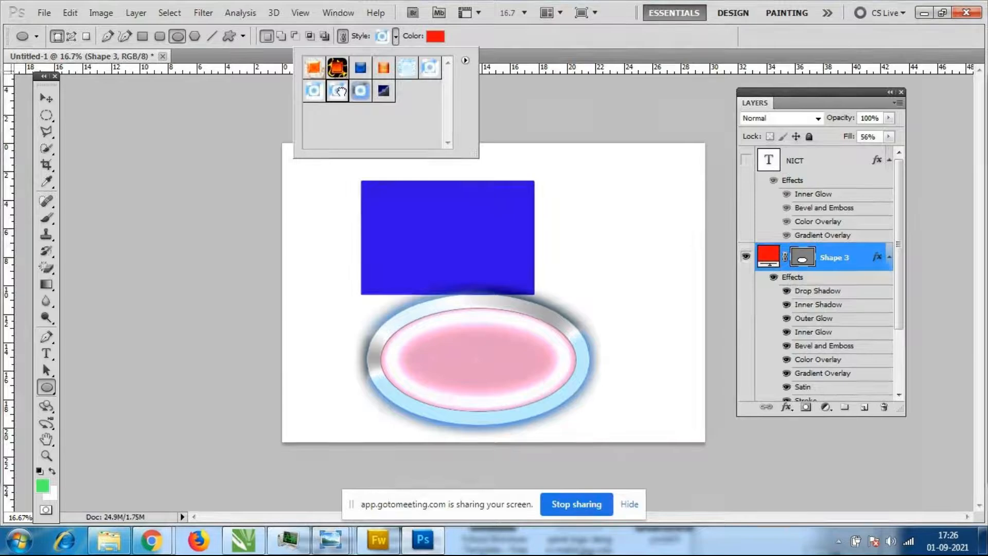
{"action": "left_click", "coordinate": [314, 91]}
{"action": "left_click", "coordinate": [315, 69]}
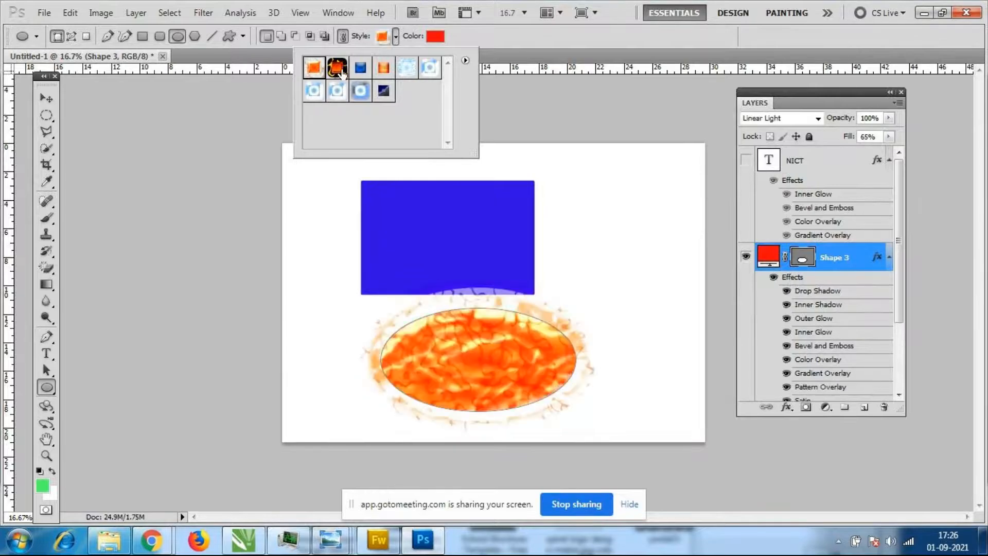
{"action": "left_click", "coordinate": [337, 69]}
{"action": "left_click", "coordinate": [362, 70]}
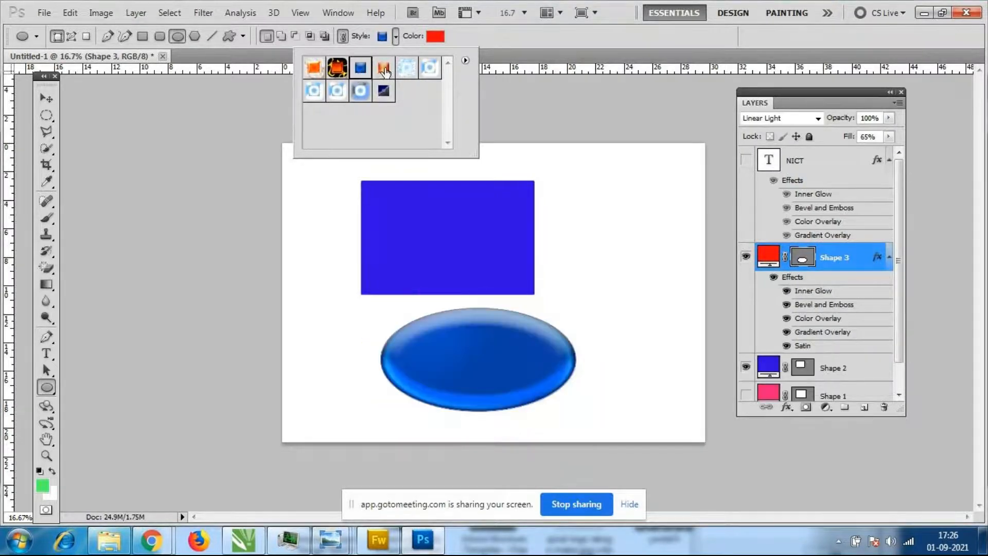
{"action": "left_click", "coordinate": [383, 71]}
{"action": "left_click", "coordinate": [410, 75]}
{"action": "left_click", "coordinate": [391, 95]}
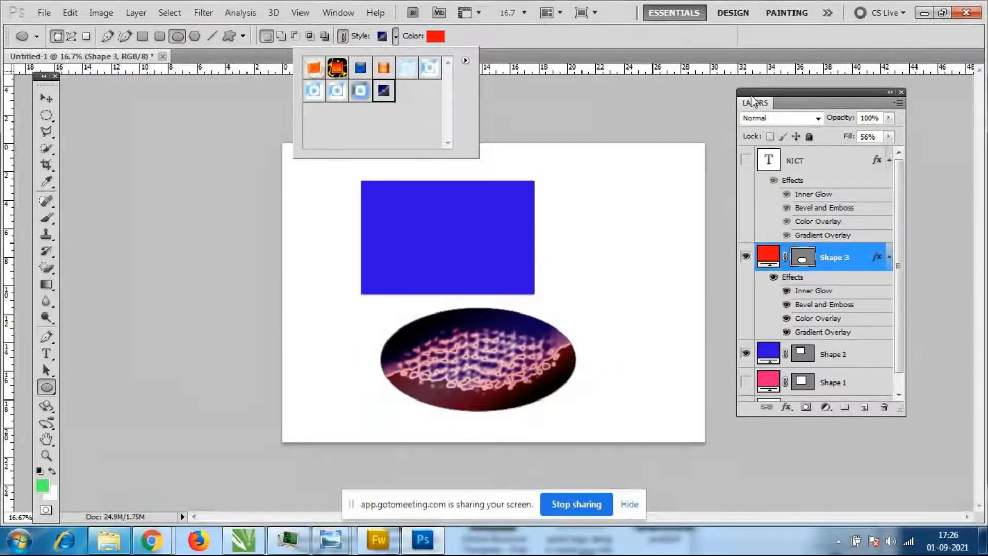
{"action": "left_click", "coordinate": [685, 35]}
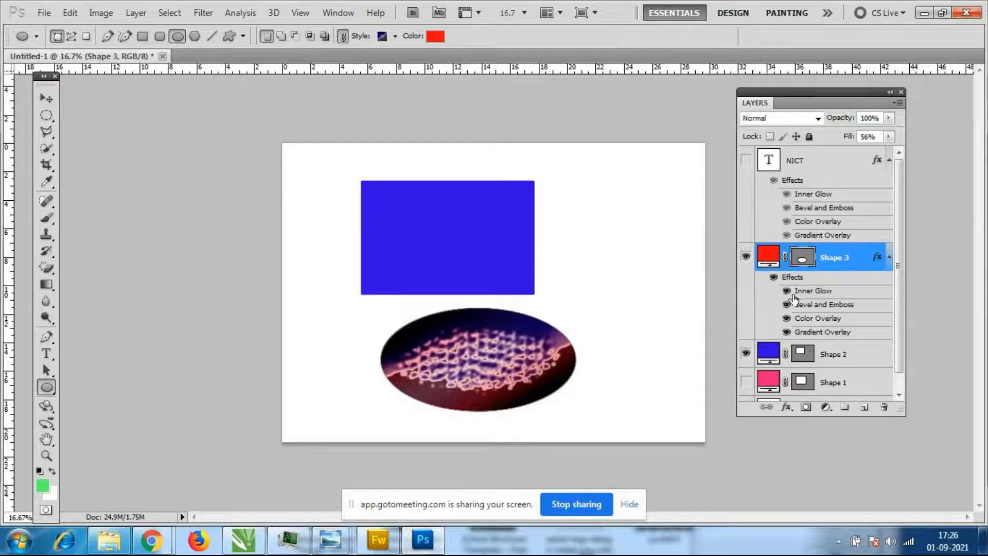
Try to apply two pale icy blue style presets to the blue rectangle's layer, Shape 2
{"action": "left_click", "coordinate": [838, 358]}
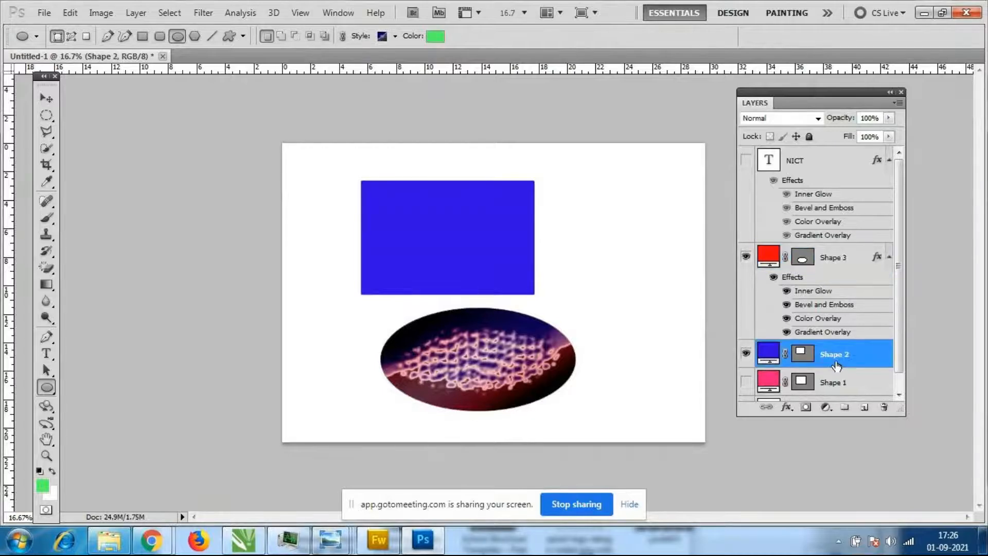
{"action": "left_click", "coordinate": [395, 36]}
{"action": "left_click", "coordinate": [410, 72]}
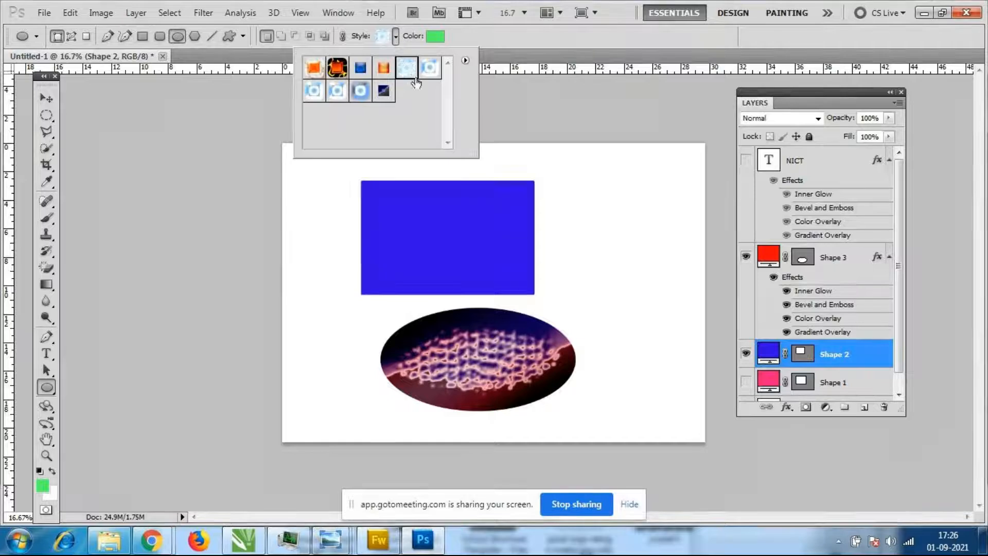
{"action": "left_click", "coordinate": [430, 68]}
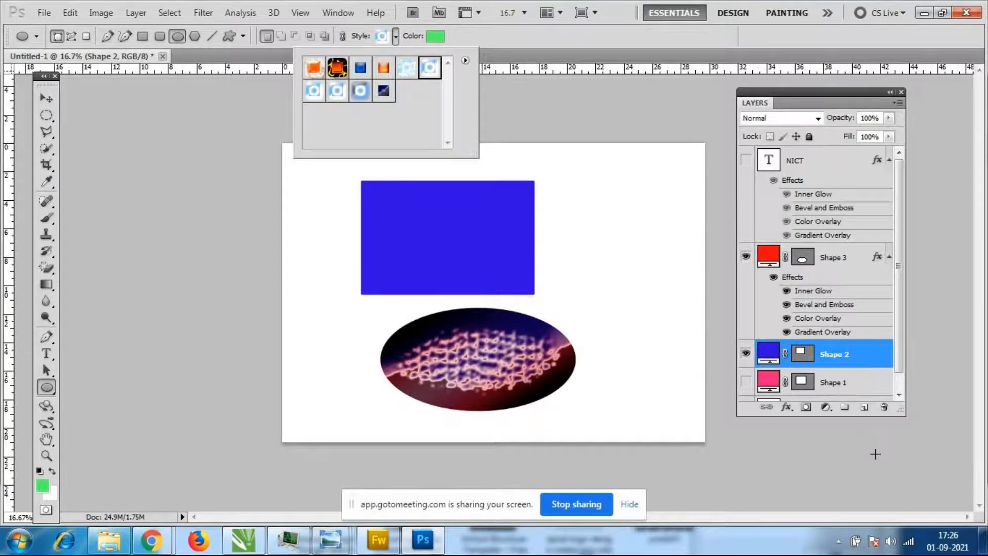
Check the Shape 1 and Shape 2 layers, reselect Shape 2, and retry a pale icy blue style preset on it
{"action": "left_click", "coordinate": [852, 382]}
{"action": "scroll", "coordinate": [904, 269], "scroll_direction": "down", "scroll_amount": 1}
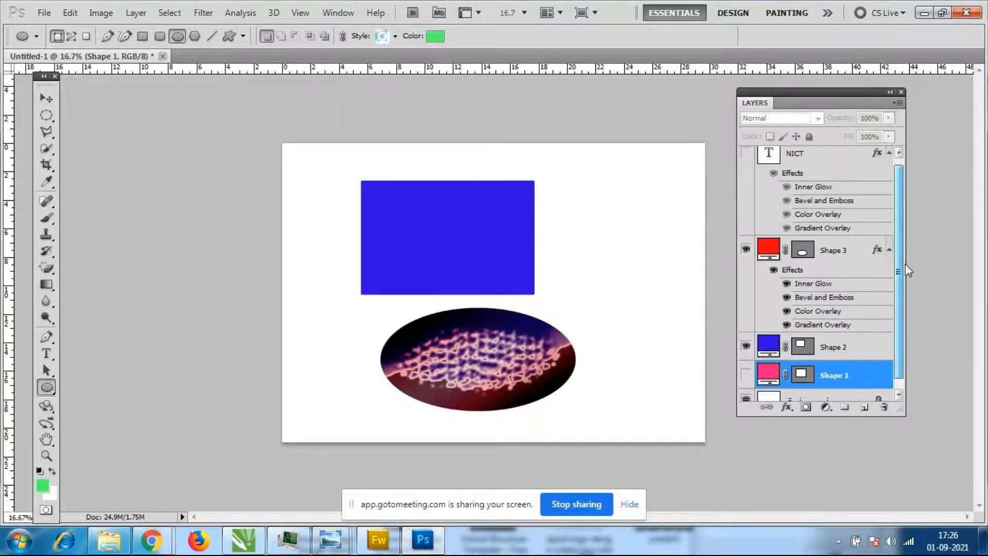
{"action": "scroll", "coordinate": [906, 269], "scroll_direction": "down", "scroll_amount": 1}
{"action": "left_click", "coordinate": [746, 337]}
{"action": "left_click", "coordinate": [746, 337]}
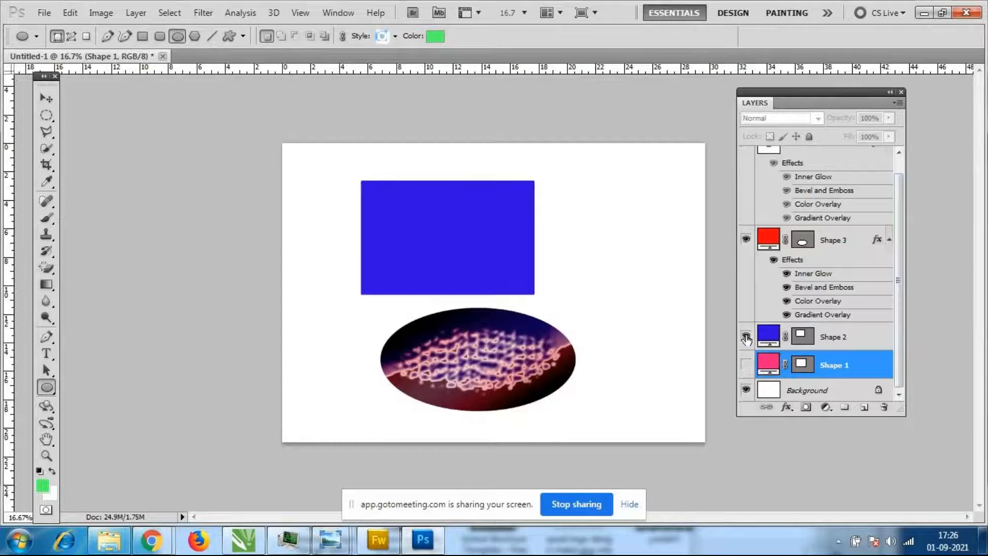
{"action": "left_click", "coordinate": [774, 337]}
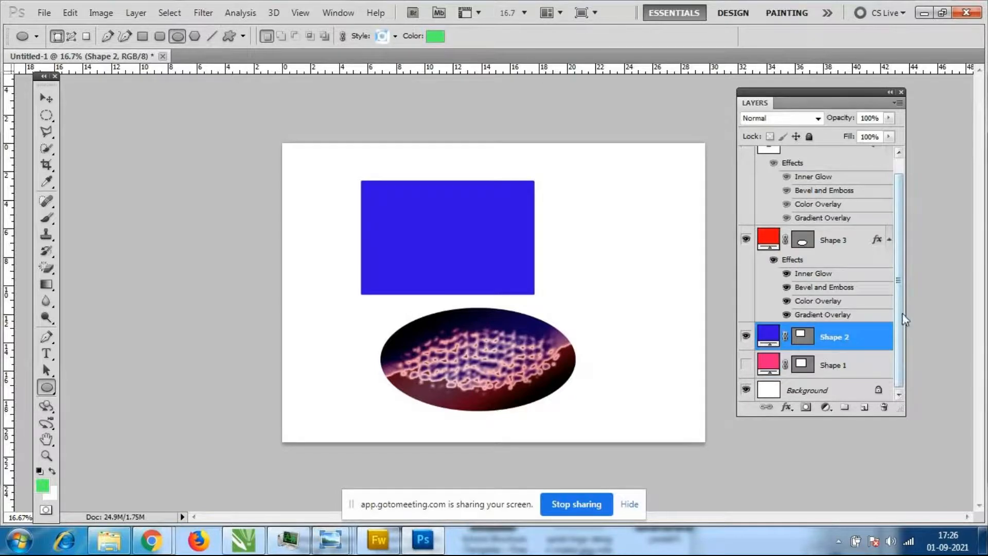
{"action": "double_click", "coordinate": [771, 337]}
{"action": "left_click", "coordinate": [397, 149]}
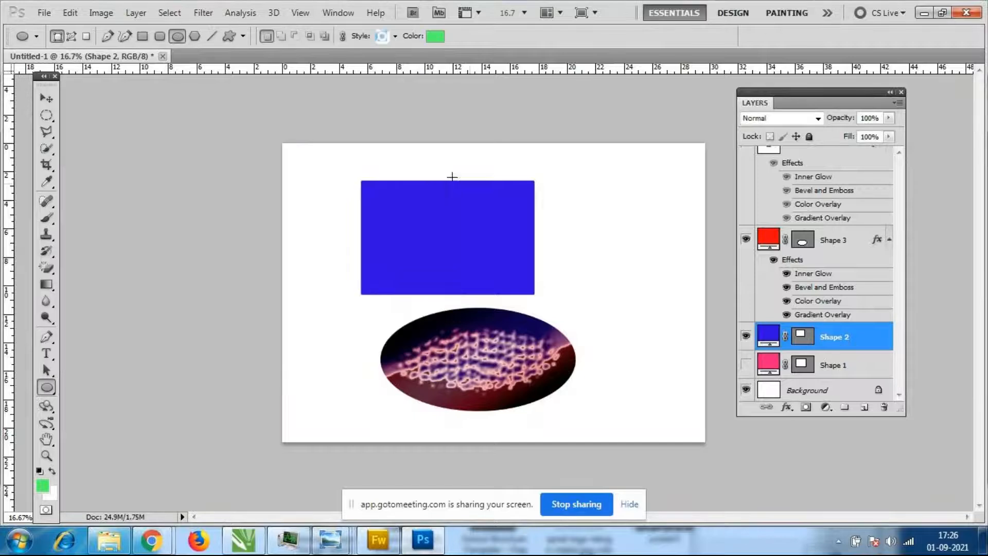
{"action": "left_click", "coordinate": [395, 36]}
{"action": "left_click", "coordinate": [407, 67]}
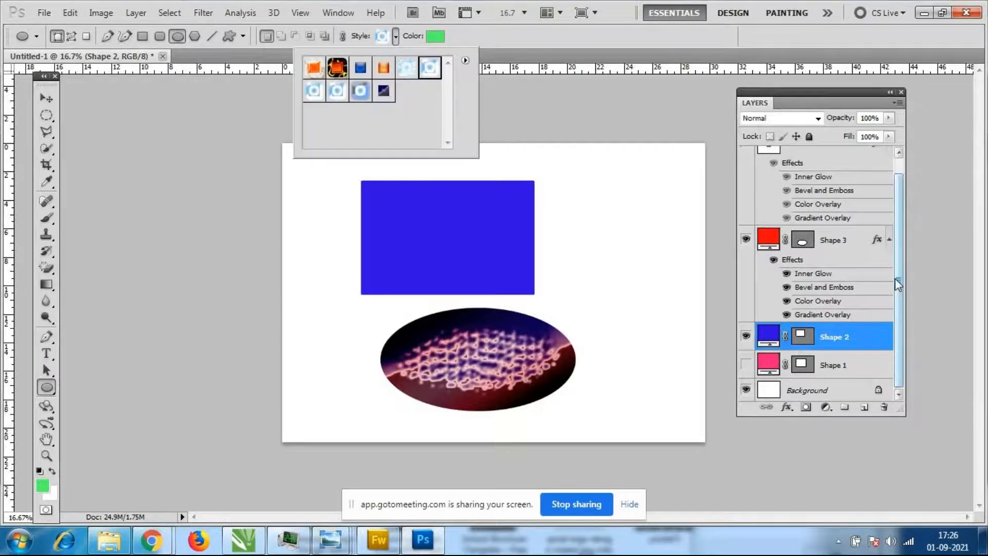
Toggle the visibility of the ellipse layer Shape 3 and the rectangle layer Shape 2 to check which shape each holds
{"action": "left_click_drag", "start_coordinate": [898, 267], "coordinate": [898, 250]}
{"action": "left_click", "coordinate": [746, 257]}
{"action": "left_click", "coordinate": [746, 257]}
{"action": "left_click", "coordinate": [746, 257]}
{"action": "left_click", "coordinate": [746, 257]}
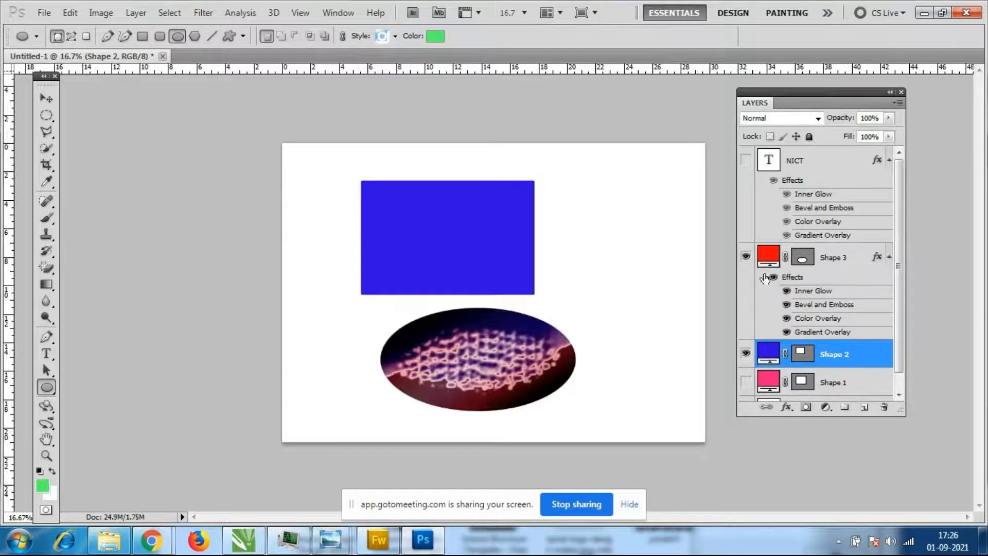
{"action": "left_click_drag", "start_coordinate": [899, 355], "coordinate": [901, 401]}
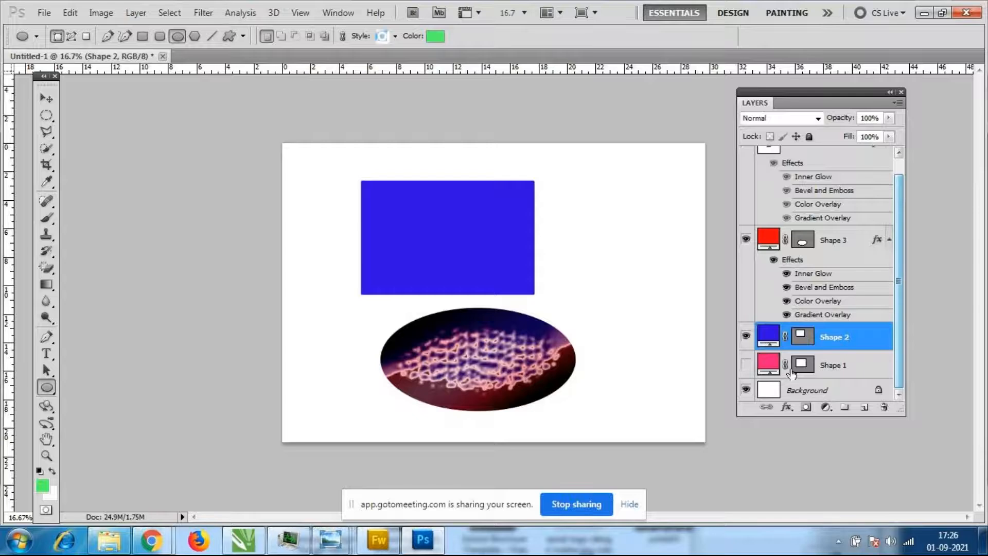
{"action": "left_click", "coordinate": [746, 337]}
{"action": "left_click", "coordinate": [746, 337]}
Try to apply the glossy orange, icy blue and dark blue lightning style presets to the Shape 2 rectangle
{"action": "right_click", "coordinate": [843, 338]}
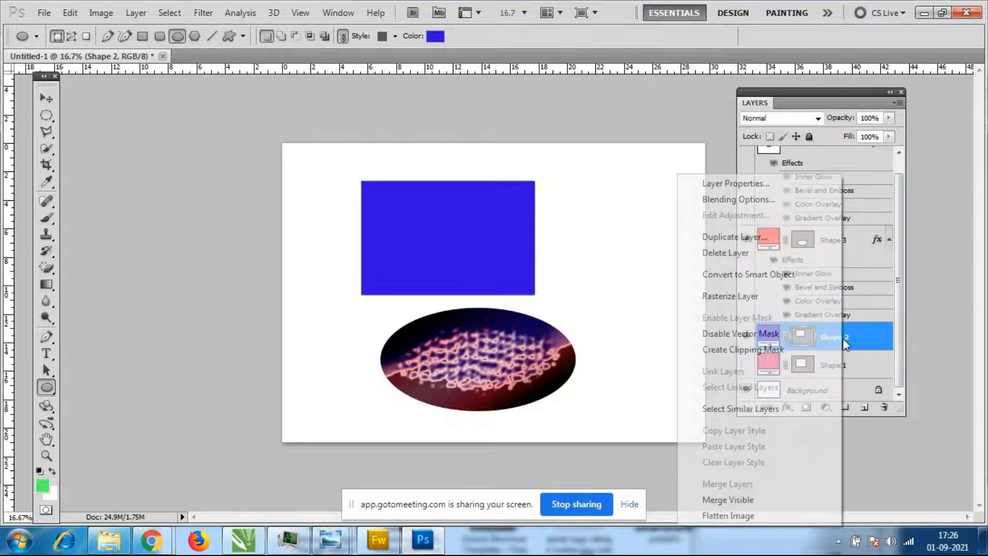
{"action": "left_click", "coordinate": [849, 339]}
{"action": "right_click", "coordinate": [848, 340]}
{"action": "left_click", "coordinate": [852, 343]}
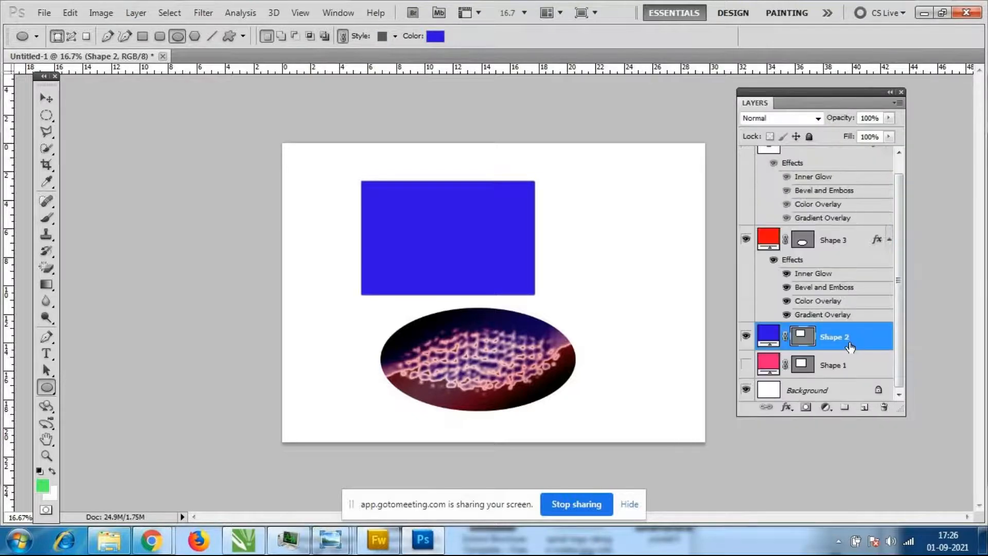
{"action": "left_click", "coordinate": [802, 339]}
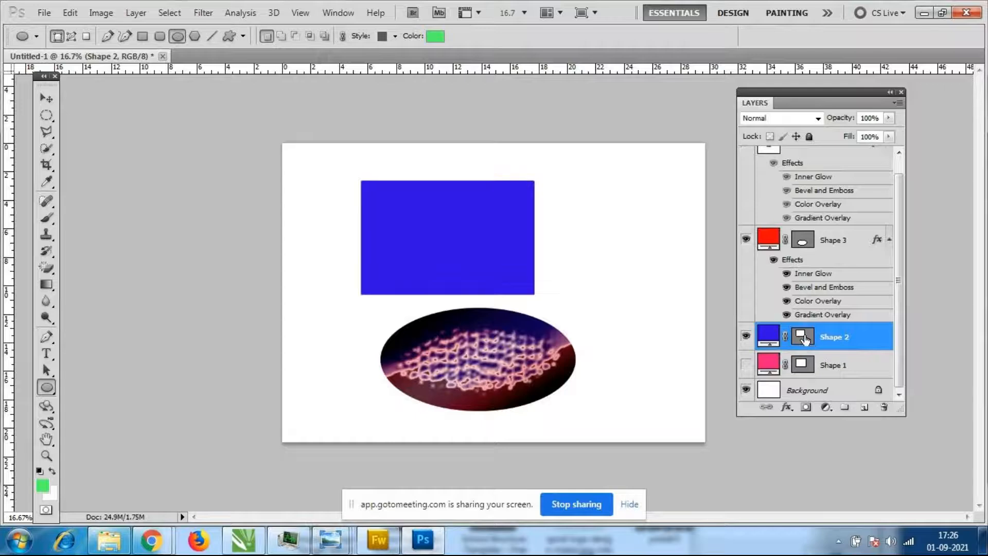
{"action": "left_click", "coordinate": [395, 35]}
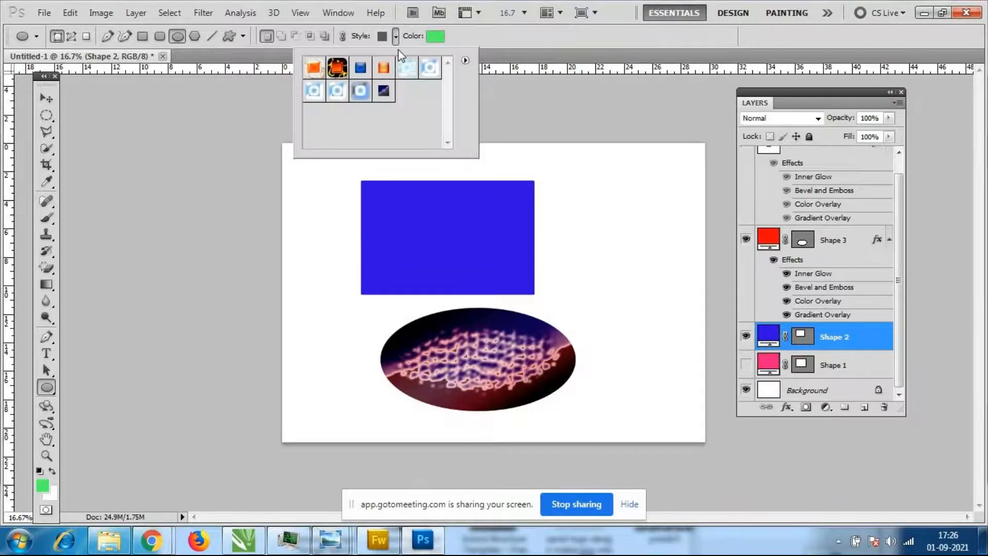
{"action": "left_click", "coordinate": [383, 67]}
{"action": "left_click", "coordinate": [348, 77]}
{"action": "left_click", "coordinate": [337, 91]}
{"action": "left_click", "coordinate": [383, 90]}
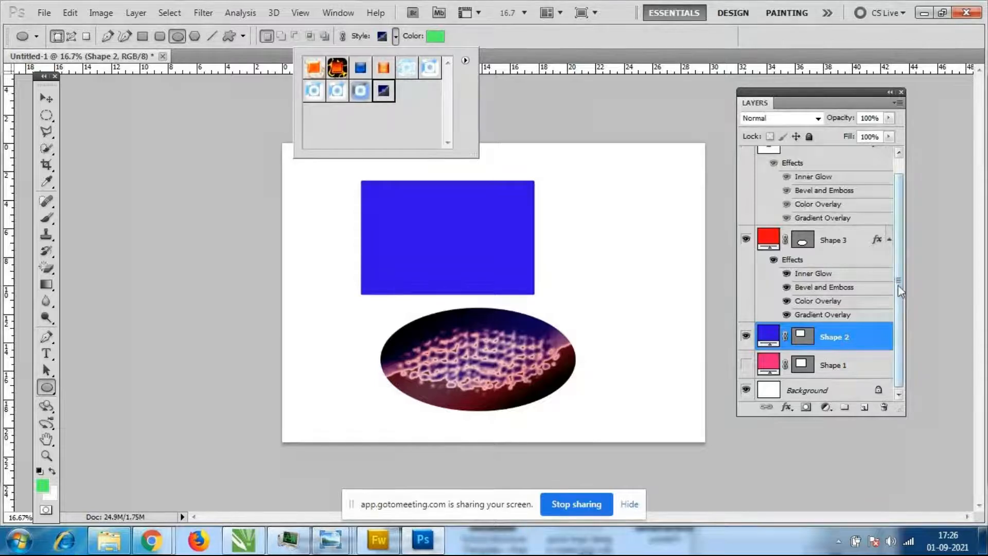
{"action": "left_click", "coordinate": [899, 261]}
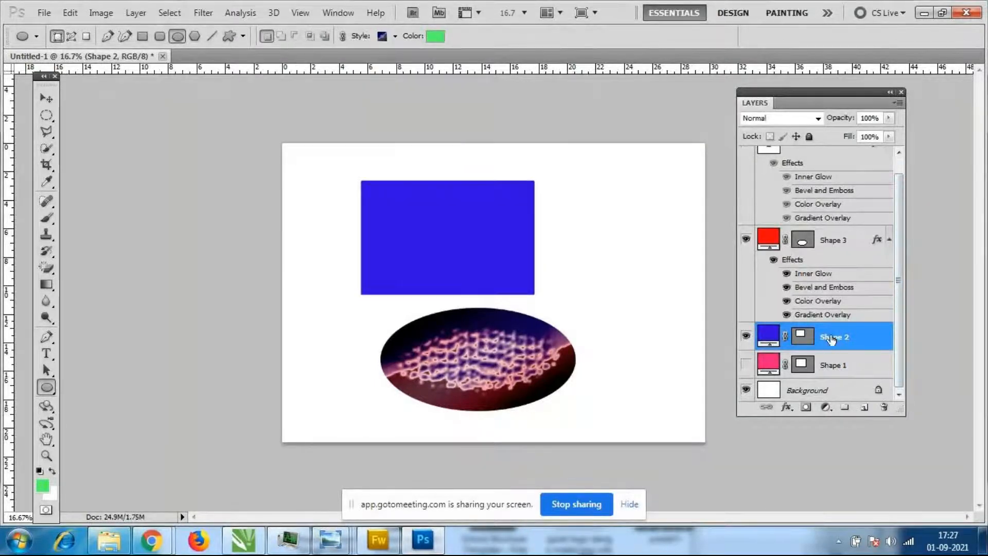
Inspect Shape 2's vector mask and fill colour, and lengthen the layer list to fit every layer down to Background
{"action": "left_click", "coordinate": [811, 338]}
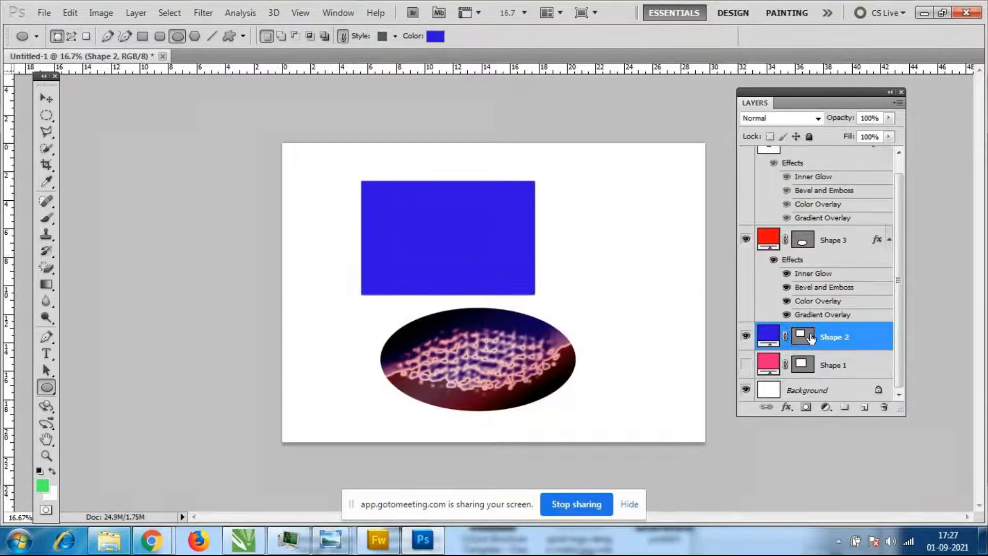
{"action": "left_click", "coordinate": [811, 337]}
{"action": "double_click", "coordinate": [776, 337]}
{"action": "key", "text": "Escape"}
{"action": "left_click_drag", "start_coordinate": [902, 413], "coordinate": [899, 462]}
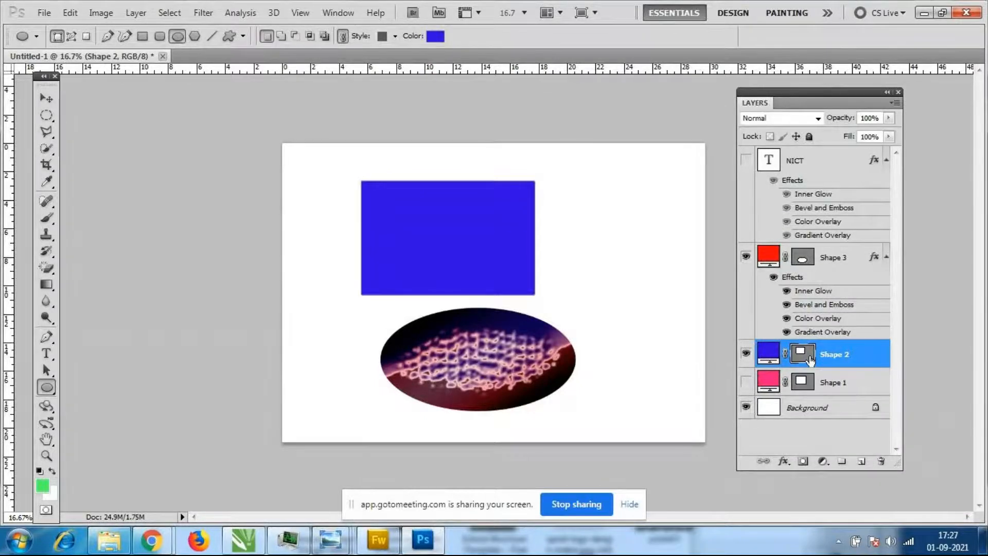
Deactivate Shape 2's vector mask and try to apply the glossy orange and pale textured ice style presets
{"action": "left_click", "coordinate": [811, 358]}
{"action": "left_click", "coordinate": [812, 360]}
{"action": "left_click", "coordinate": [816, 362]}
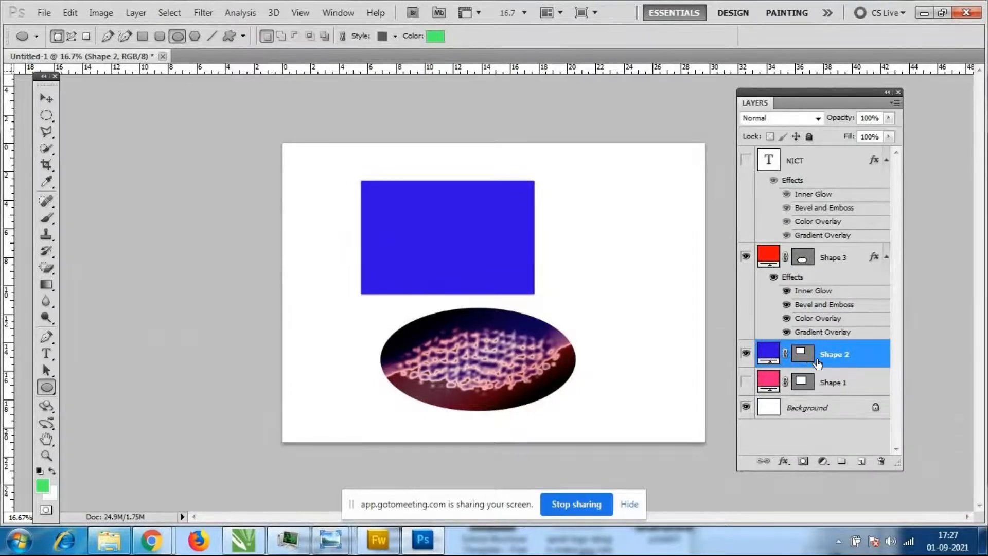
{"action": "left_click", "coordinate": [379, 36]}
{"action": "left_click", "coordinate": [383, 67]}
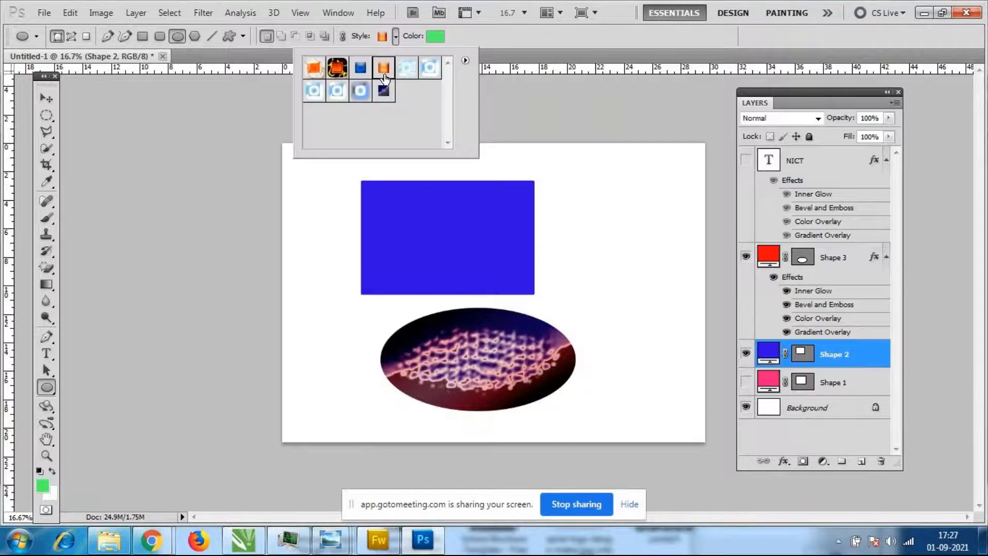
{"action": "left_click", "coordinate": [406, 67]}
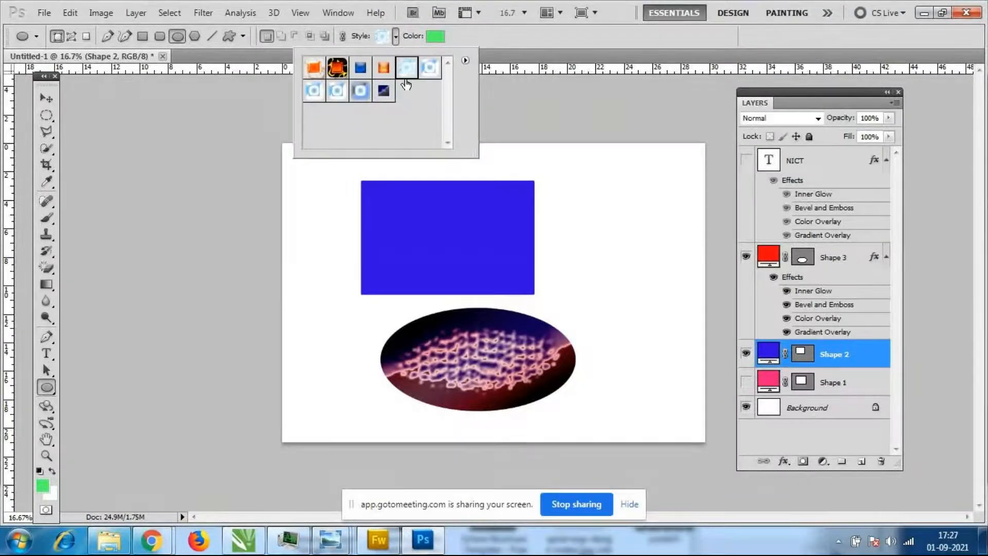
{"action": "left_click", "coordinate": [649, 50]}
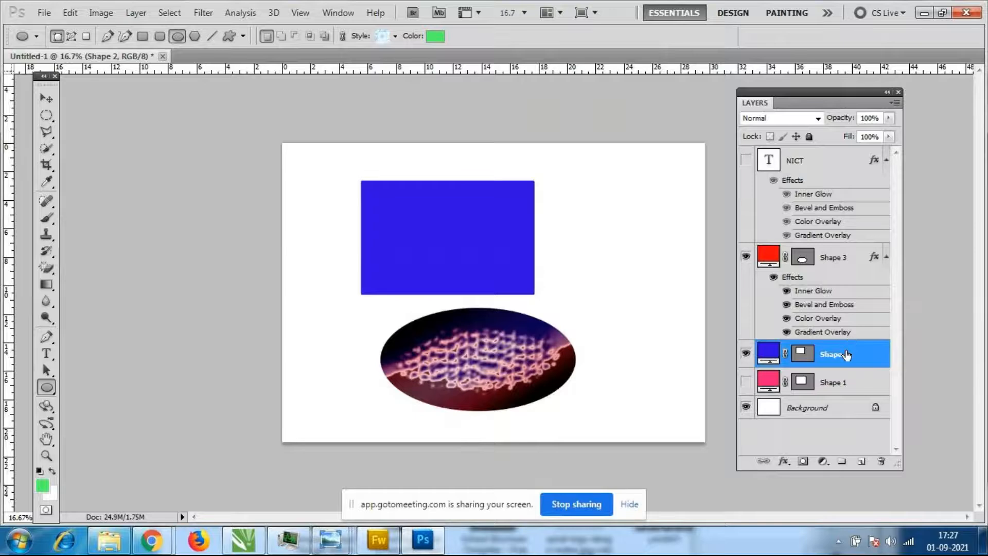
Preview the Neon Black Ice (on Black) preset on Shape 2 in its layer style settings, and discard it
{"action": "right_click", "coordinate": [847, 355]}
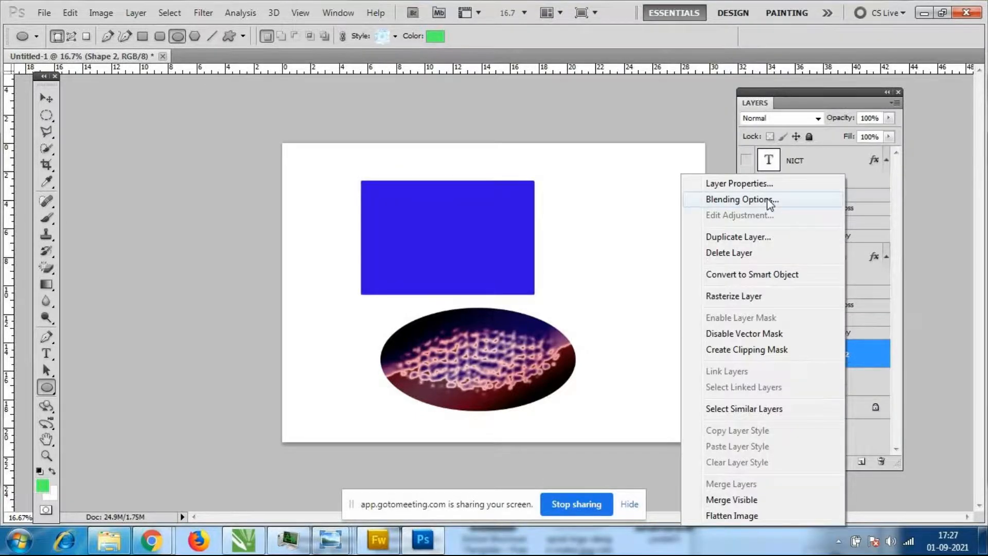
{"action": "left_click", "coordinate": [769, 201]}
{"action": "left_click_drag", "start_coordinate": [623, 83], "coordinate": [716, 106]}
{"action": "left_click", "coordinate": [628, 133]}
{"action": "left_click", "coordinate": [705, 169]}
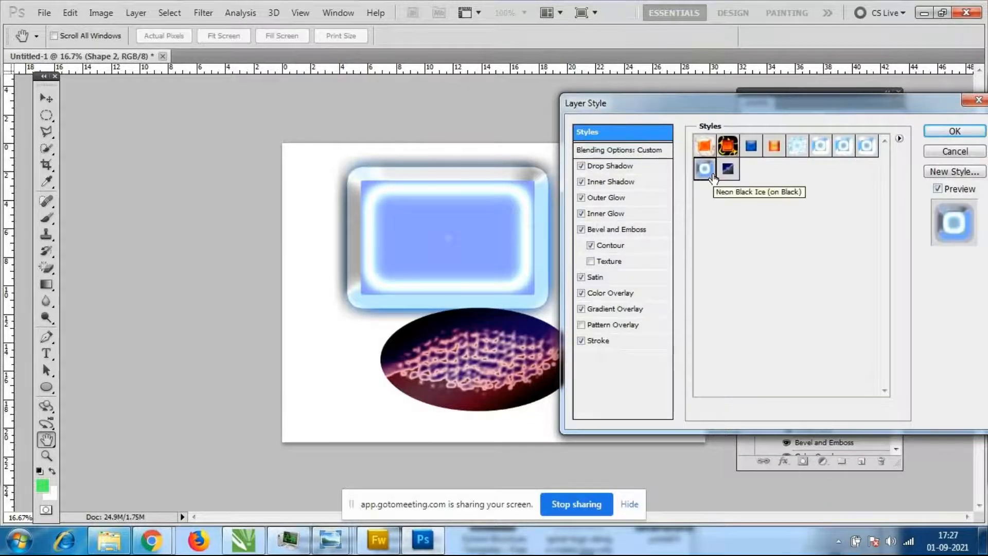
{"action": "left_click", "coordinate": [983, 155]}
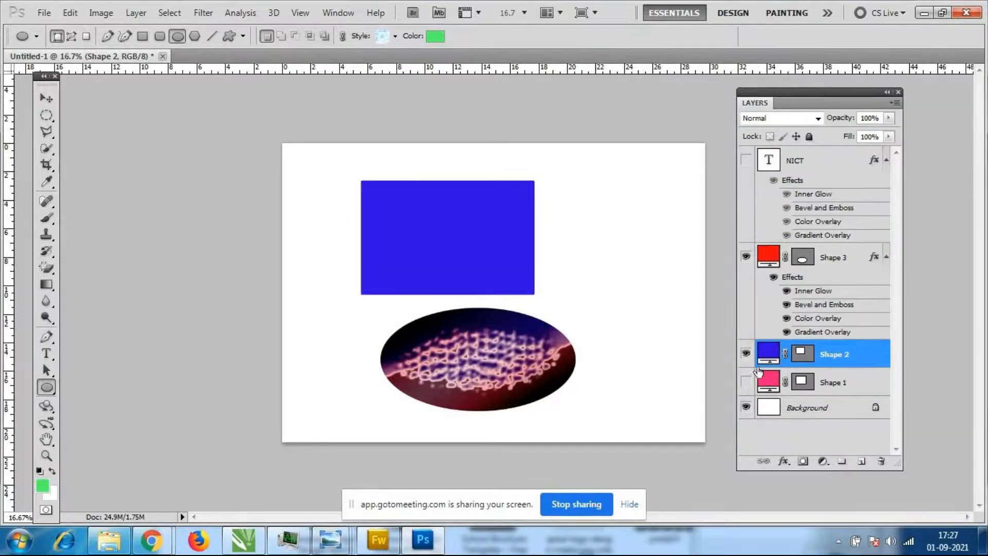
Activate Shape 2's vector mask, unlink the shape options from the active layer, and try the icy blue and glossy blue presets
{"action": "right_click", "coordinate": [855, 360]}
{"action": "left_click", "coordinate": [857, 360]}
{"action": "left_click", "coordinate": [799, 356]}
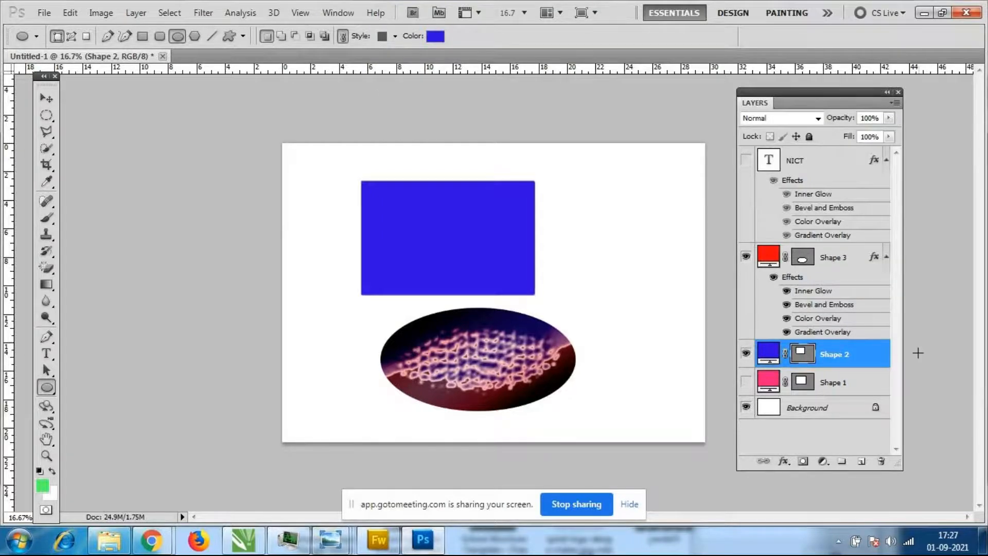
{"action": "left_click", "coordinate": [344, 36]}
{"action": "left_click", "coordinate": [395, 36]}
{"action": "left_click", "coordinate": [429, 68]}
{"action": "left_click", "coordinate": [360, 68]}
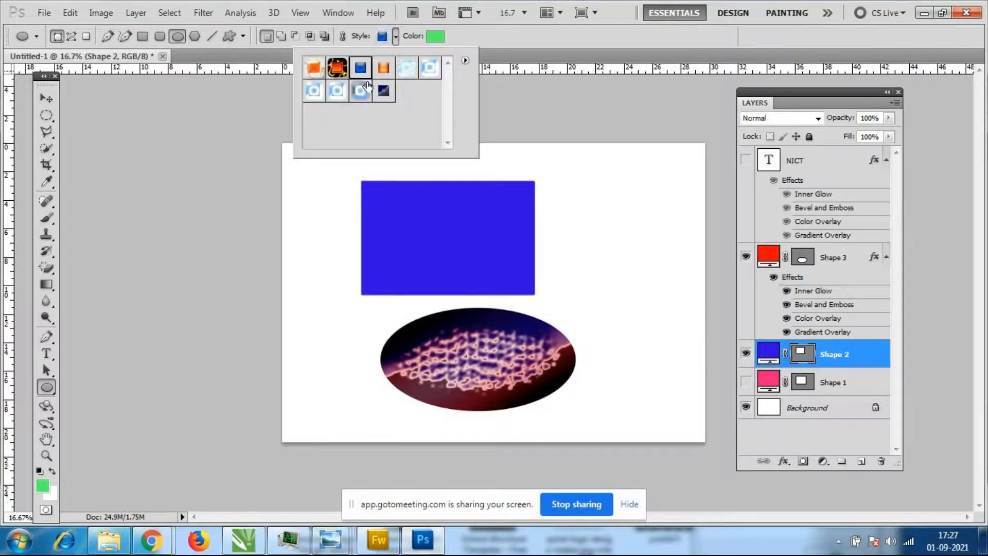
Link the shape options to the active layer and apply the glossy orange style preset to Shape 2
{"action": "left_click", "coordinate": [344, 36]}
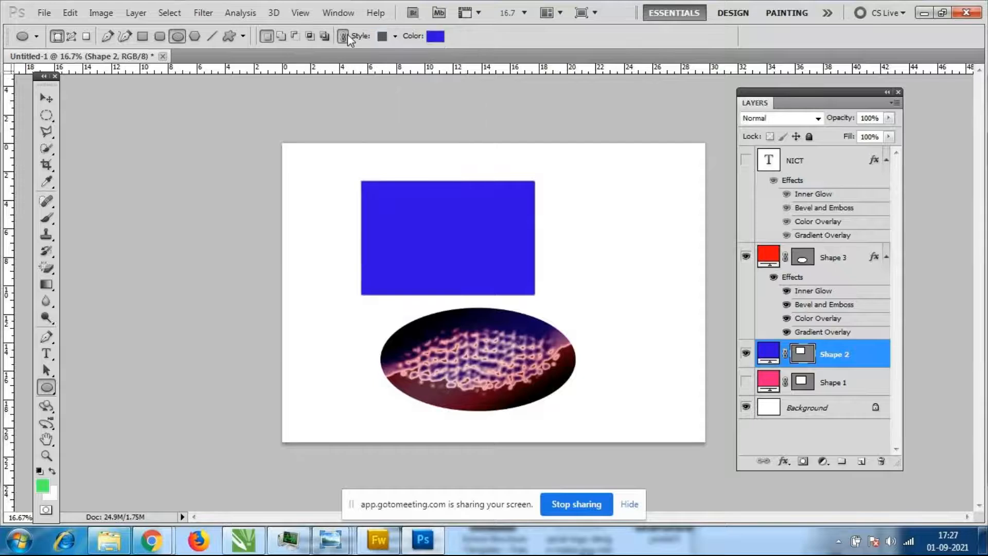
{"action": "left_click", "coordinate": [378, 42]}
{"action": "left_click", "coordinate": [385, 69]}
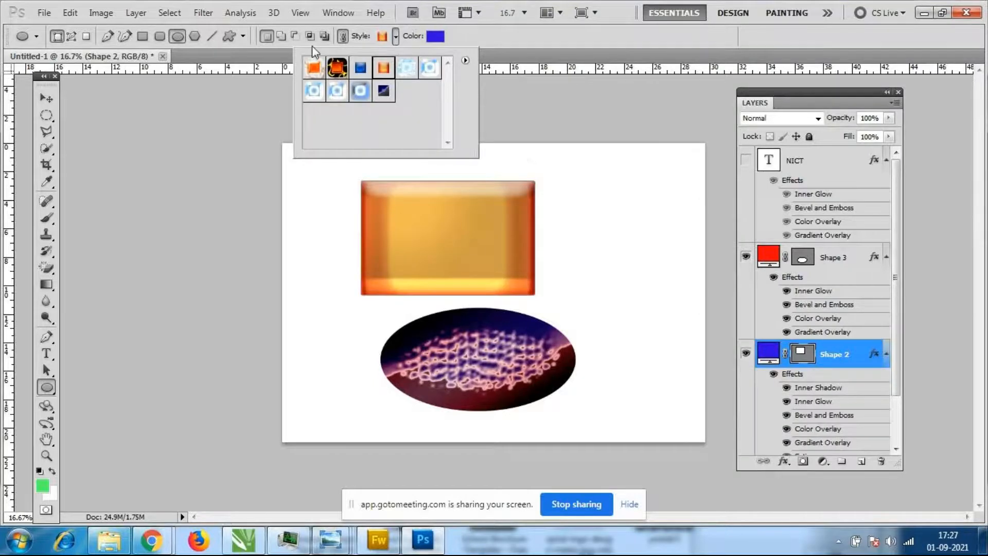
Toggle the link between shape options and the active layer, leave it off, and try the glossy blue style preset
{"action": "left_click", "coordinate": [344, 37]}
{"action": "left_click", "coordinate": [343, 36]}
{"action": "left_click", "coordinate": [344, 36]}
{"action": "left_click", "coordinate": [344, 36]}
{"action": "left_click", "coordinate": [343, 37]}
{"action": "left_click", "coordinate": [344, 37]}
{"action": "left_click", "coordinate": [344, 37]}
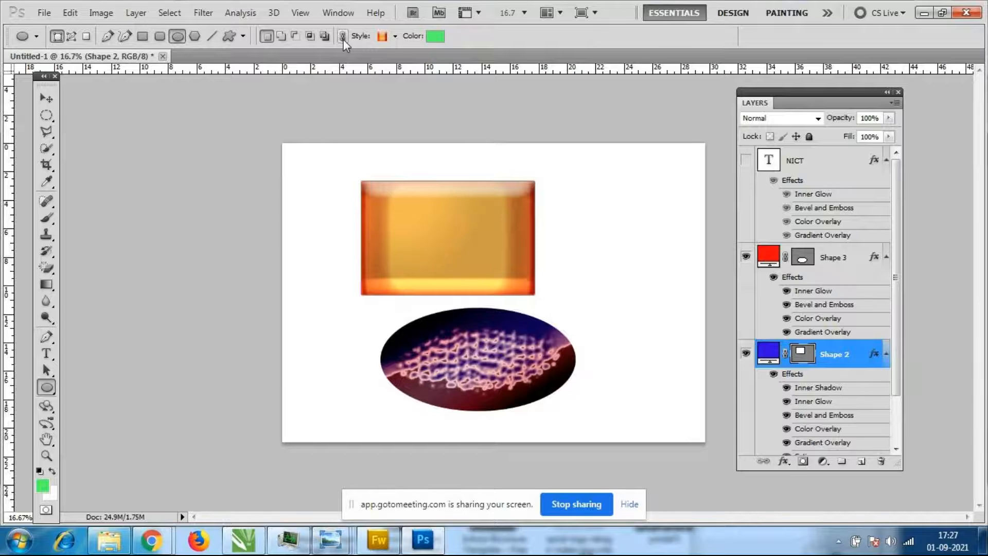
{"action": "left_click", "coordinate": [394, 36]}
{"action": "left_click", "coordinate": [360, 67]}
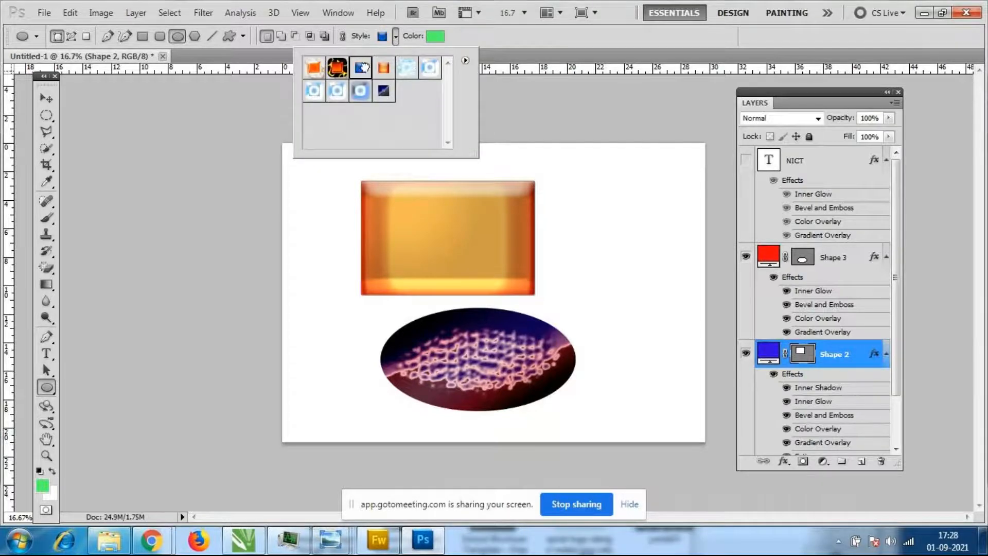
{"action": "left_click", "coordinate": [579, 48]}
Relink the shape options to the active layer and apply the pale textured ice style preset to Shape 2
{"action": "left_click", "coordinate": [344, 36]}
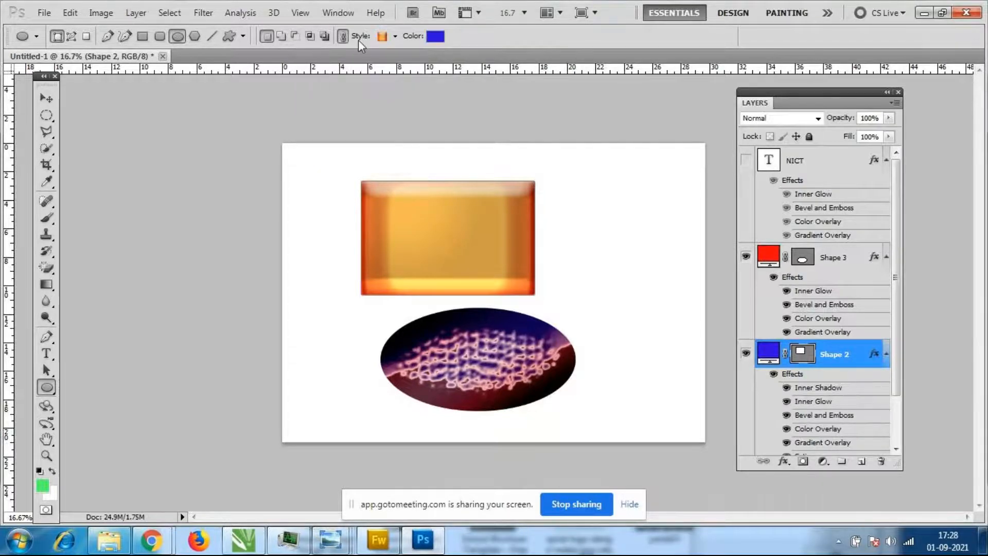
{"action": "left_click", "coordinate": [395, 36]}
{"action": "left_click", "coordinate": [402, 73]}
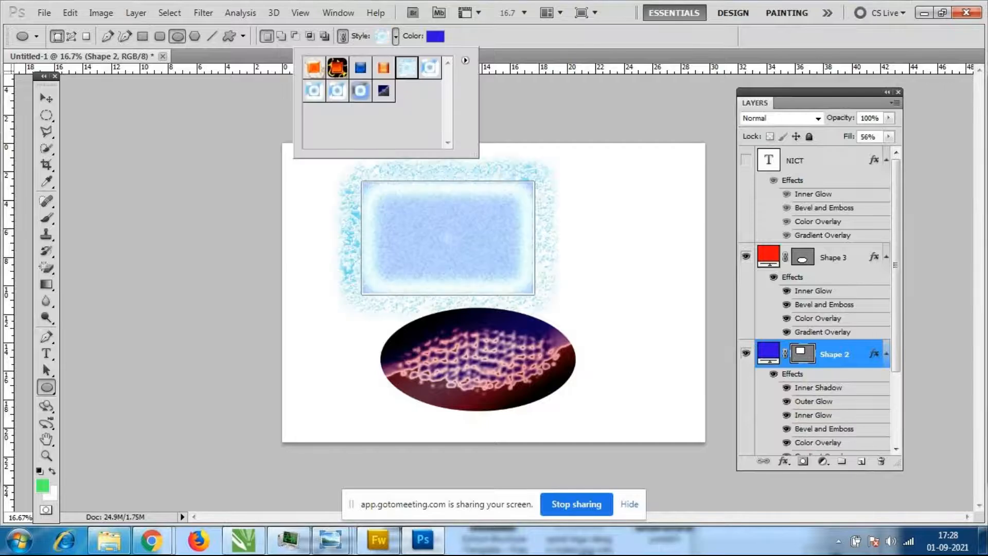
{"action": "left_click", "coordinate": [568, 45]}
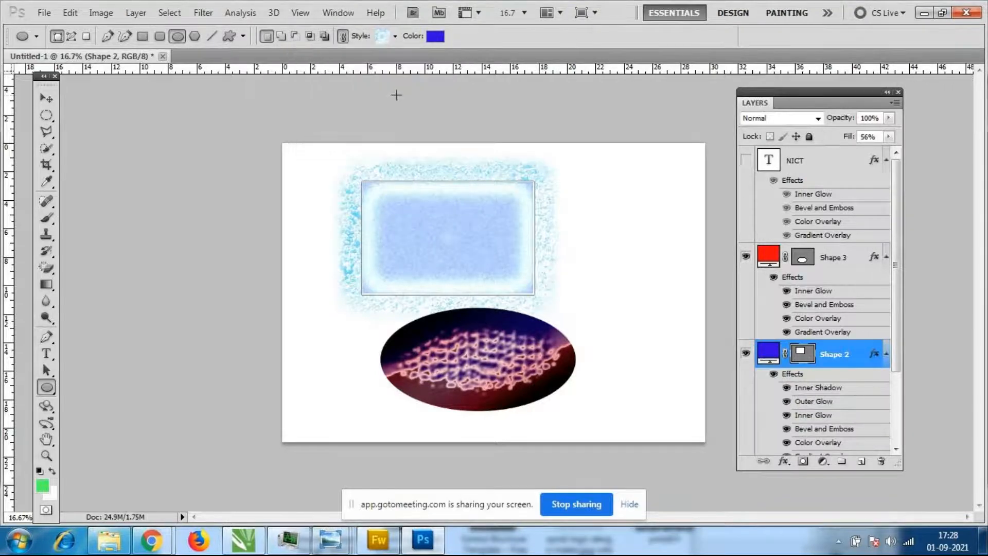
Open the layer style settings for Shape 2 and replace the style presets with the Text Effects 2 library
{"action": "right_click", "coordinate": [838, 355]}
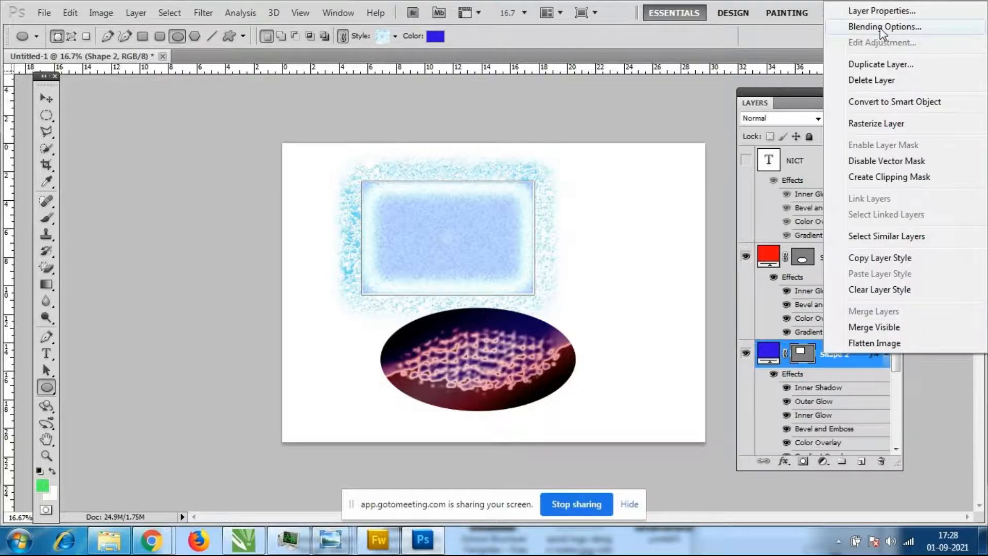
{"action": "left_click", "coordinate": [884, 28]}
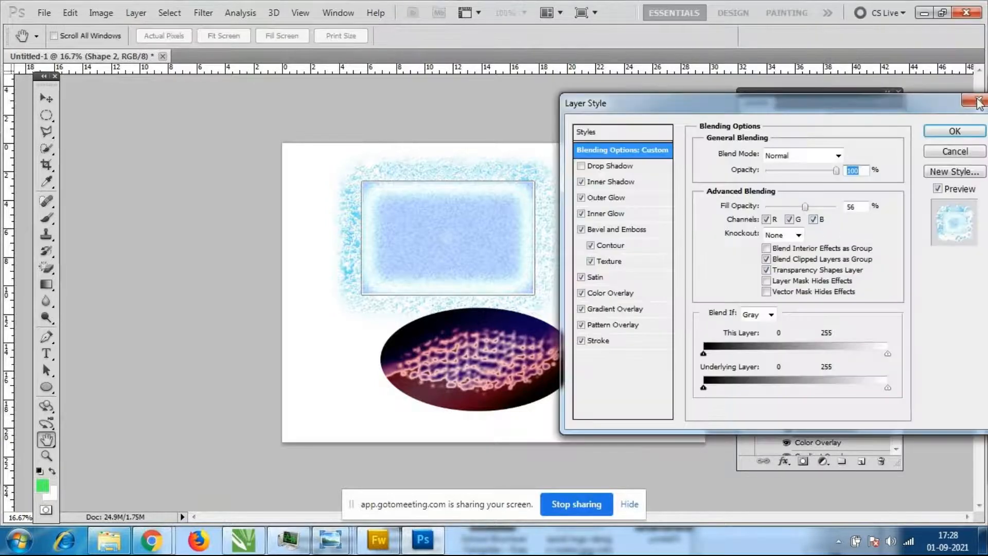
{"action": "left_click_drag", "start_coordinate": [839, 113], "coordinate": [789, 92]}
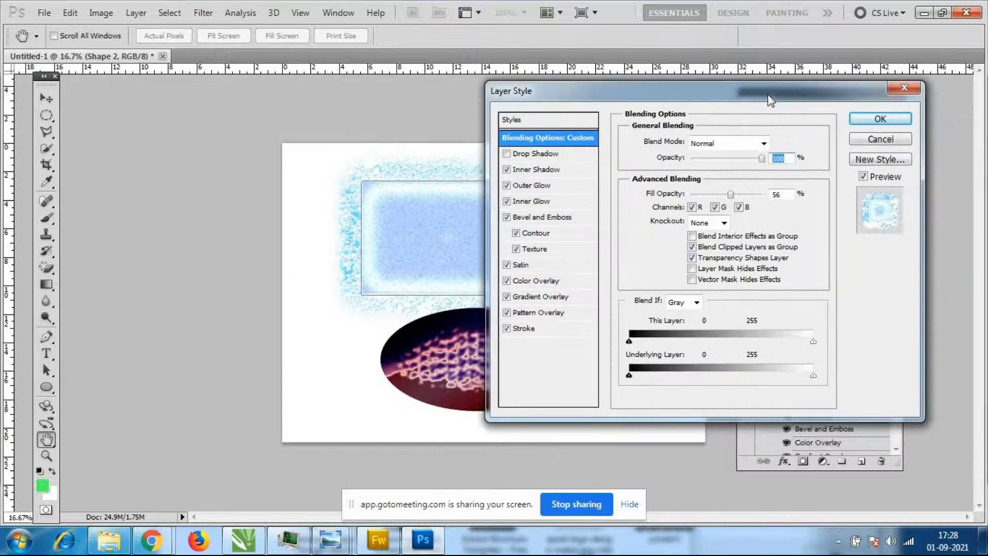
{"action": "left_click", "coordinate": [584, 114]}
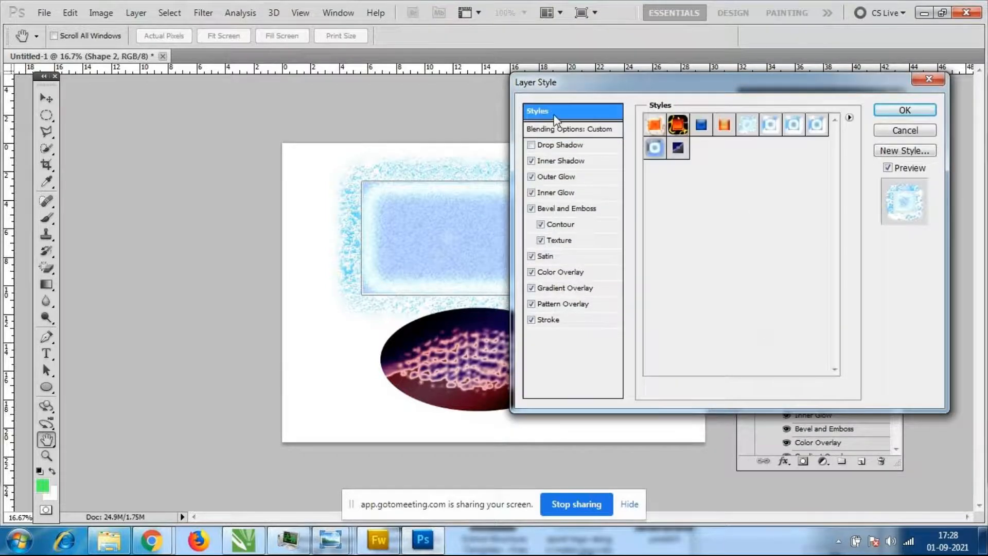
{"action": "left_click", "coordinate": [849, 117]}
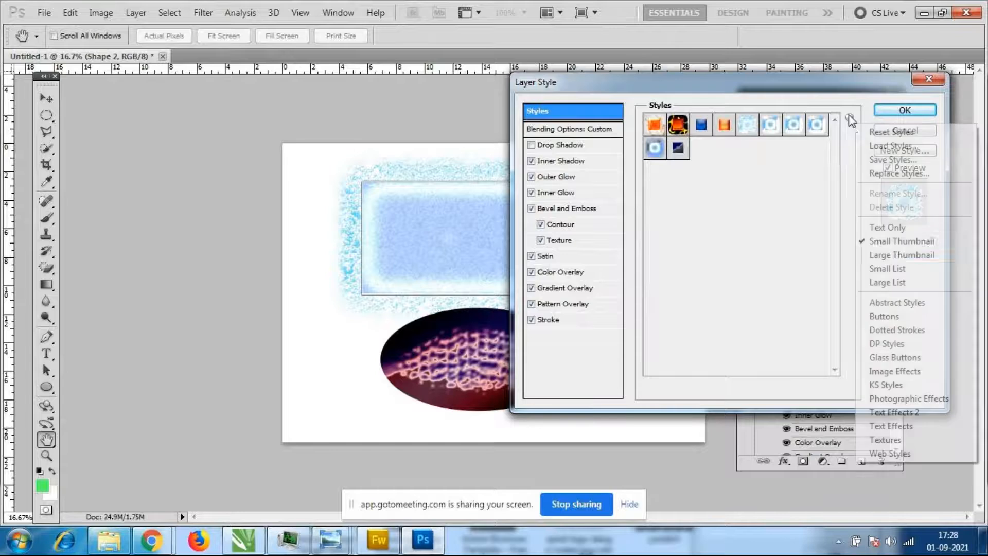
{"action": "left_click", "coordinate": [894, 412]}
{"action": "left_click", "coordinate": [430, 213]}
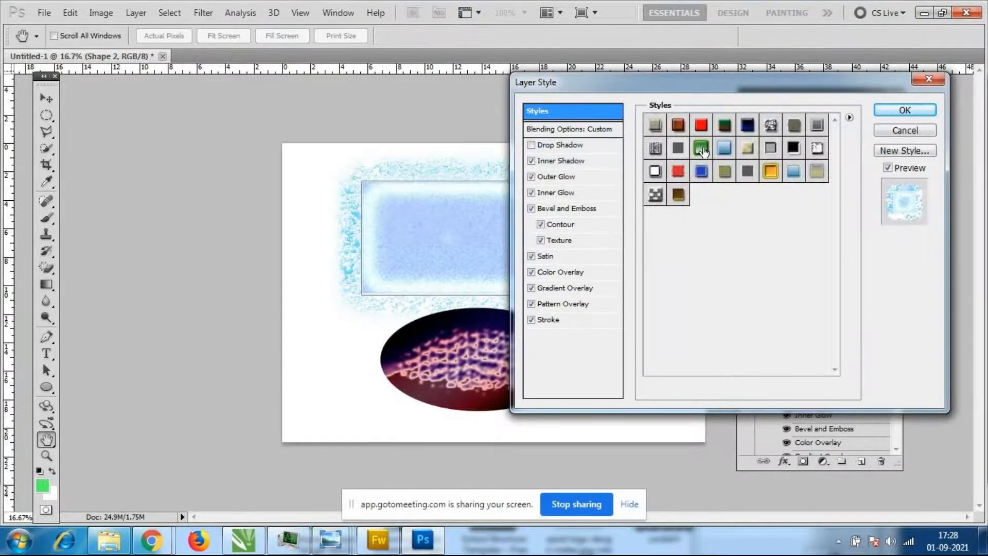
Try several of the presets on Shape 2 and apply the black-and-white striped border style
{"action": "left_click", "coordinate": [701, 149]}
{"action": "left_click_drag", "start_coordinate": [730, 80], "coordinate": [767, 68]}
{"action": "left_click", "coordinate": [739, 160]}
{"action": "left_click", "coordinate": [762, 160]}
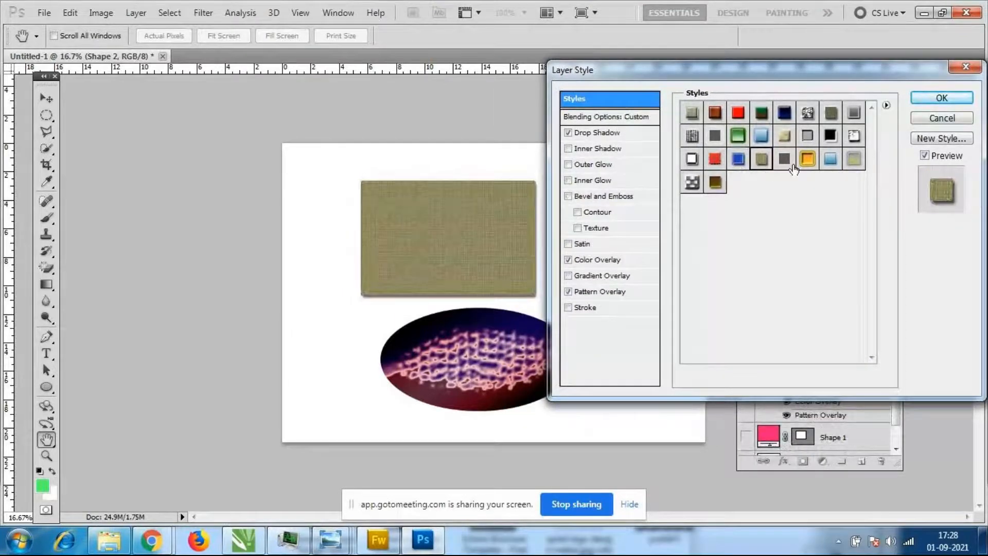
{"action": "left_click", "coordinate": [784, 160]}
{"action": "left_click", "coordinate": [809, 160]}
{"action": "left_click", "coordinate": [830, 158]}
{"action": "left_click", "coordinate": [854, 135]}
{"action": "left_click", "coordinate": [808, 135]}
{"action": "left_click", "coordinate": [808, 112]}
{"action": "left_click", "coordinate": [692, 136]}
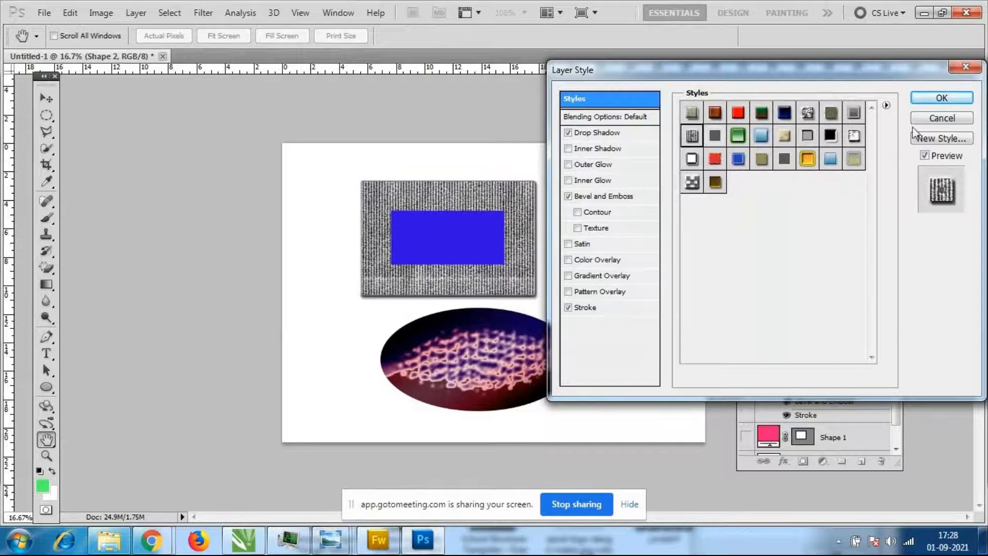
{"action": "left_click", "coordinate": [941, 98]}
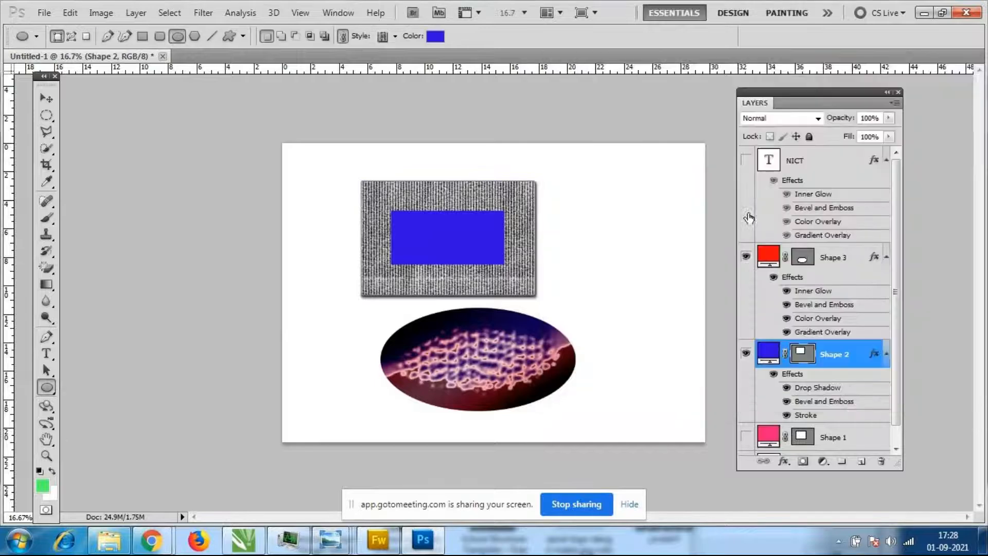
Hide Shape 2 and Shape 3, enlarge the layer list, and select and show the pink Shape 1
{"action": "left_click", "coordinate": [745, 353]}
{"action": "left_click", "coordinate": [746, 255]}
{"action": "scroll", "coordinate": [747, 253], "scroll_direction": "down", "scroll_amount": 1}
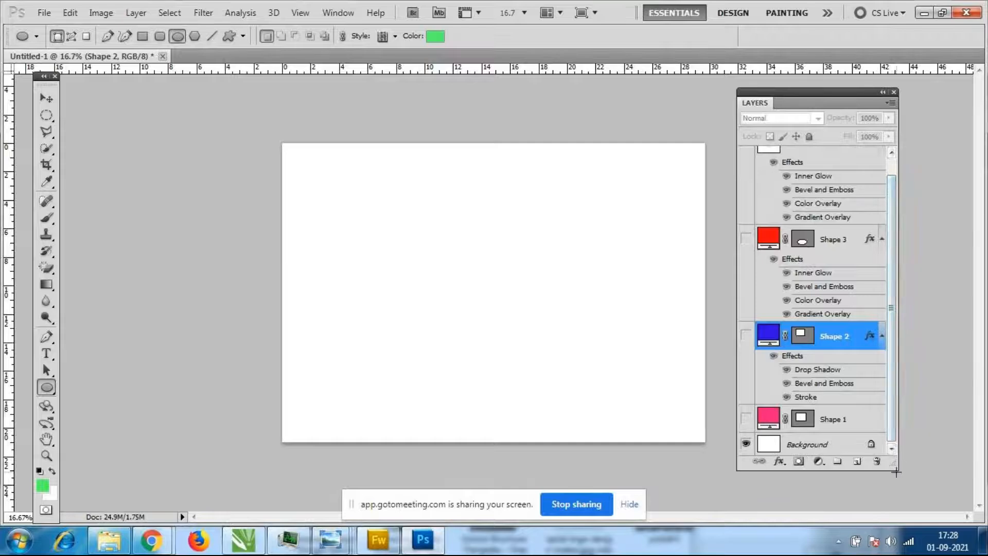
{"action": "left_click_drag", "start_coordinate": [897, 466], "coordinate": [918, 499]}
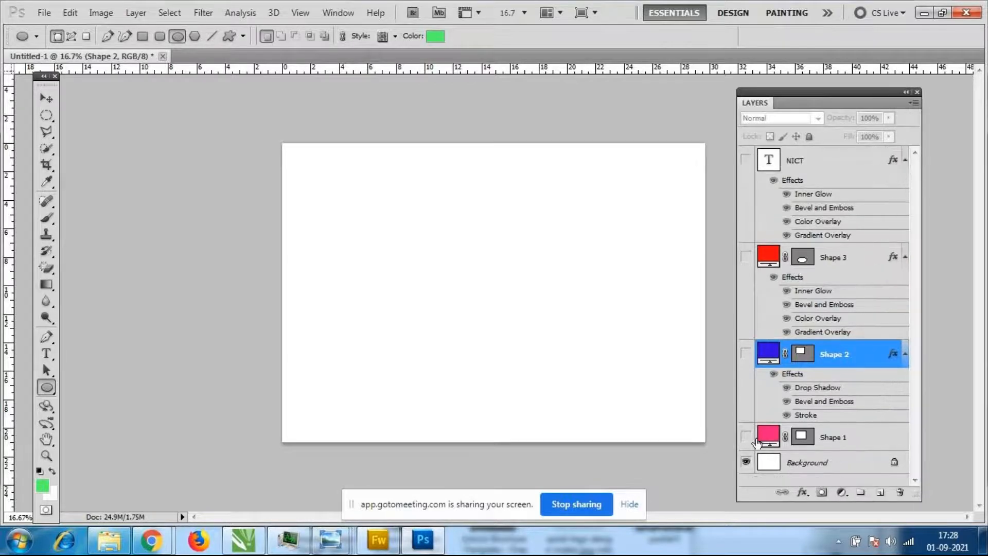
{"action": "left_click", "coordinate": [757, 440]}
{"action": "left_click", "coordinate": [745, 436]}
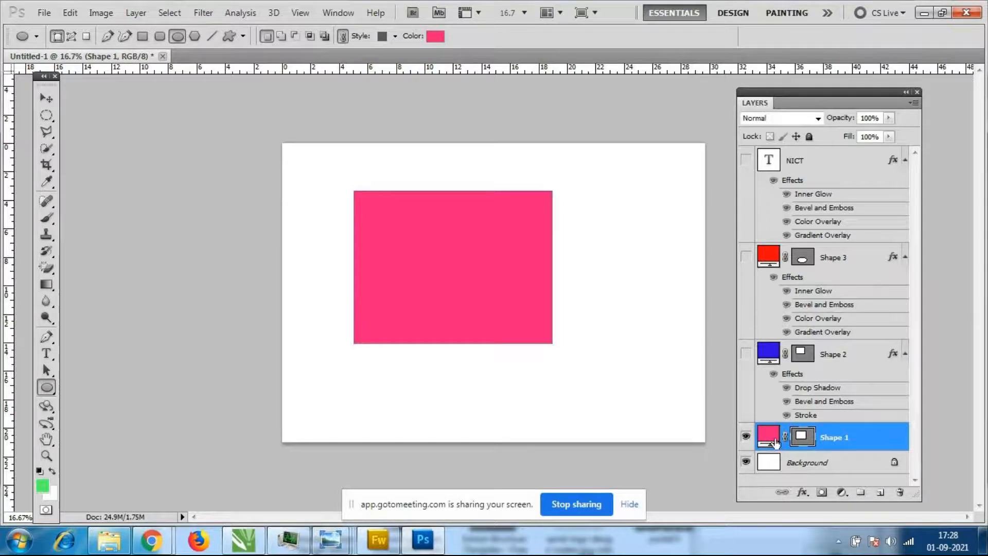
Deactivate Shape 1's vector mask and try the dark blue style preset from the shape options
{"action": "left_click", "coordinate": [802, 437]}
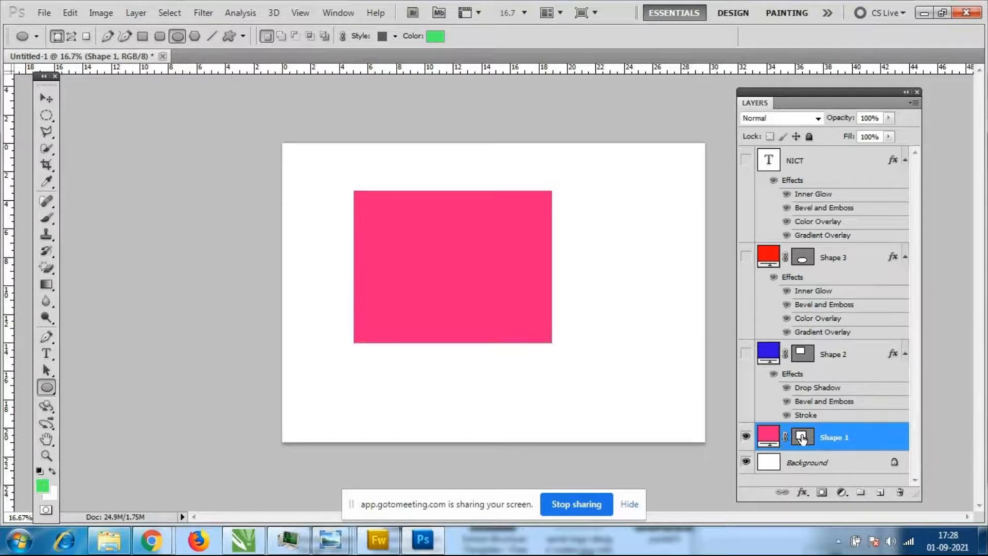
{"action": "left_click", "coordinate": [396, 36]}
{"action": "left_click", "coordinate": [404, 67]}
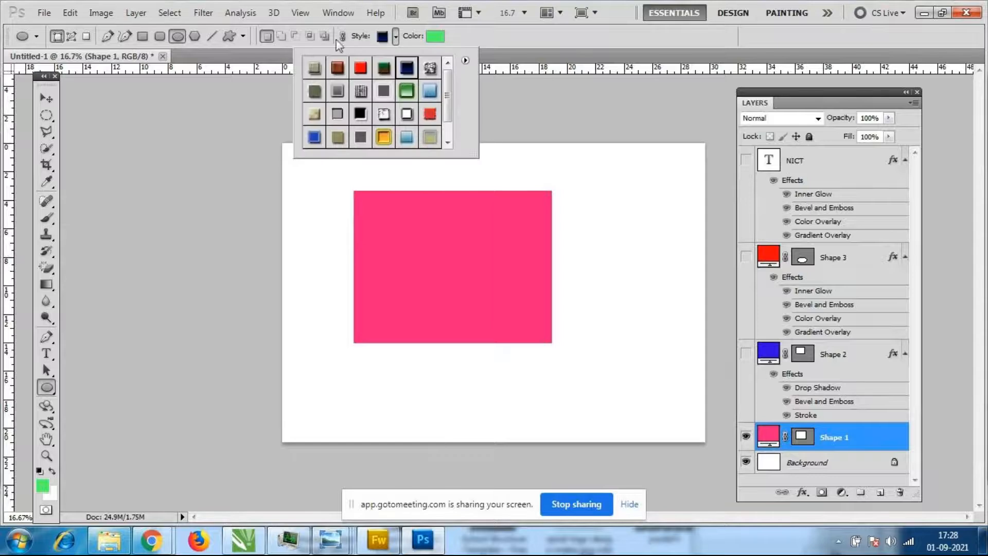
{"action": "left_click", "coordinate": [344, 36]}
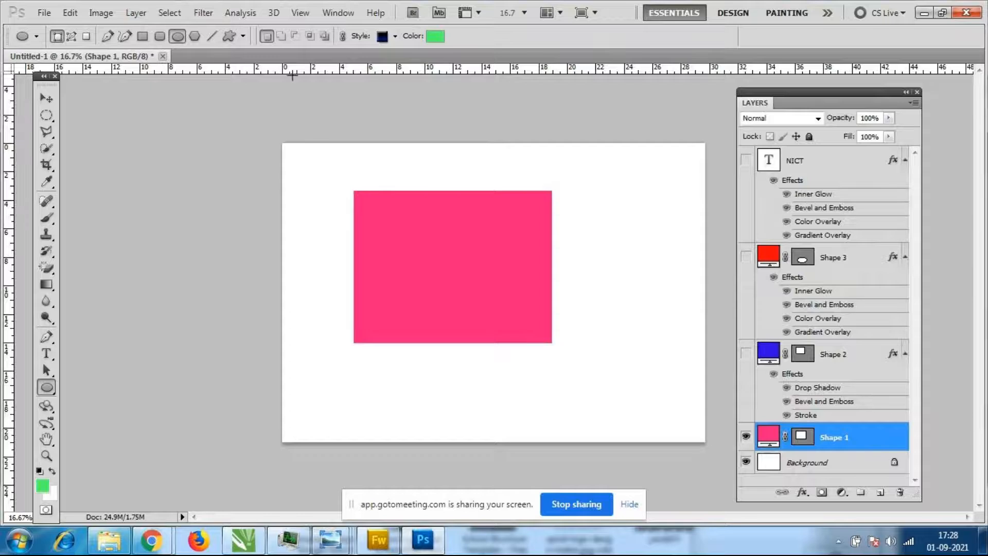
Switch to the Move tool and change Shape 1's fill colour to a dark maroon
{"action": "left_click", "coordinate": [46, 99]}
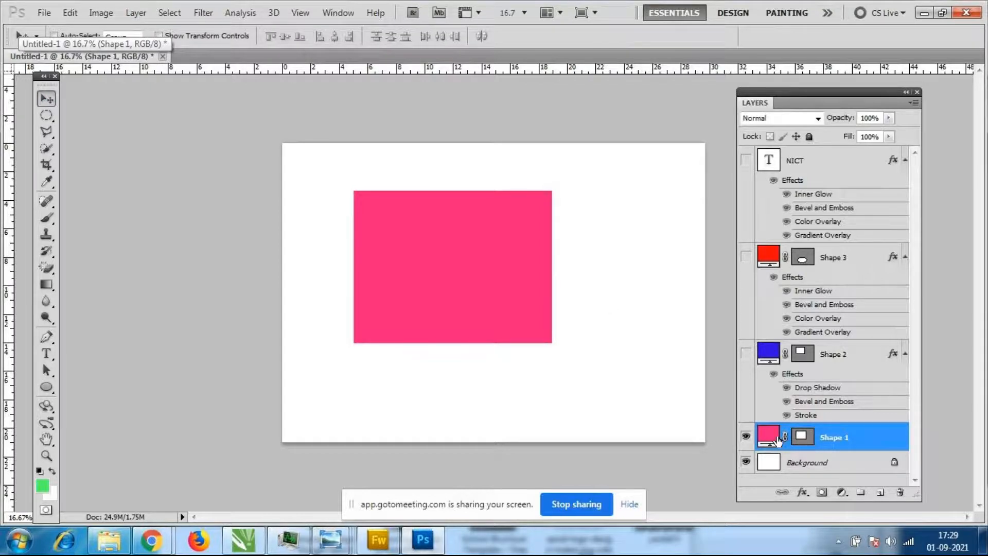
{"action": "double_click", "coordinate": [772, 435]}
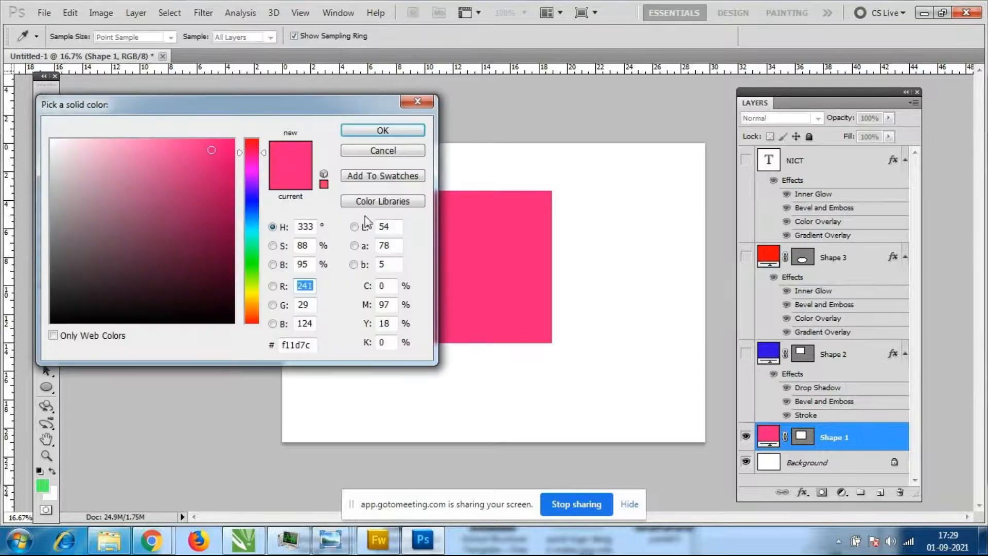
{"action": "left_click", "coordinate": [198, 217]}
{"action": "left_click", "coordinate": [412, 135]}
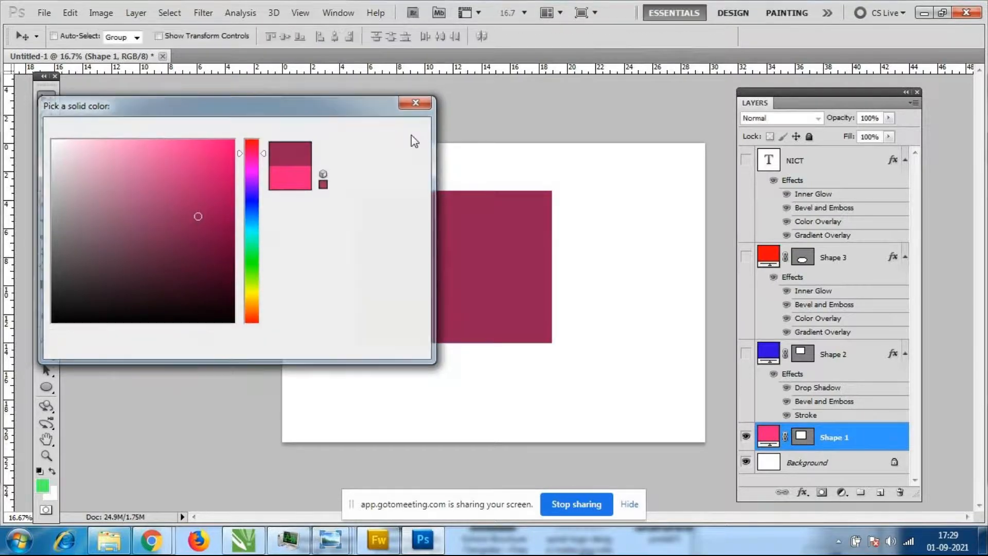
Activate Shape 1's vector mask and apply the red textured style preset through its layer style settings
{"action": "left_click", "coordinate": [801, 438]}
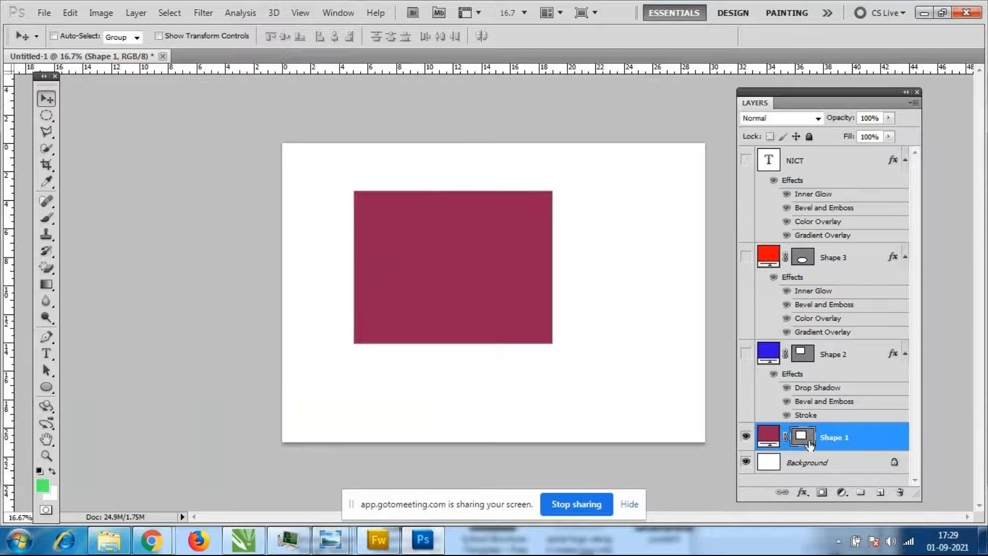
{"action": "right_click", "coordinate": [858, 446]}
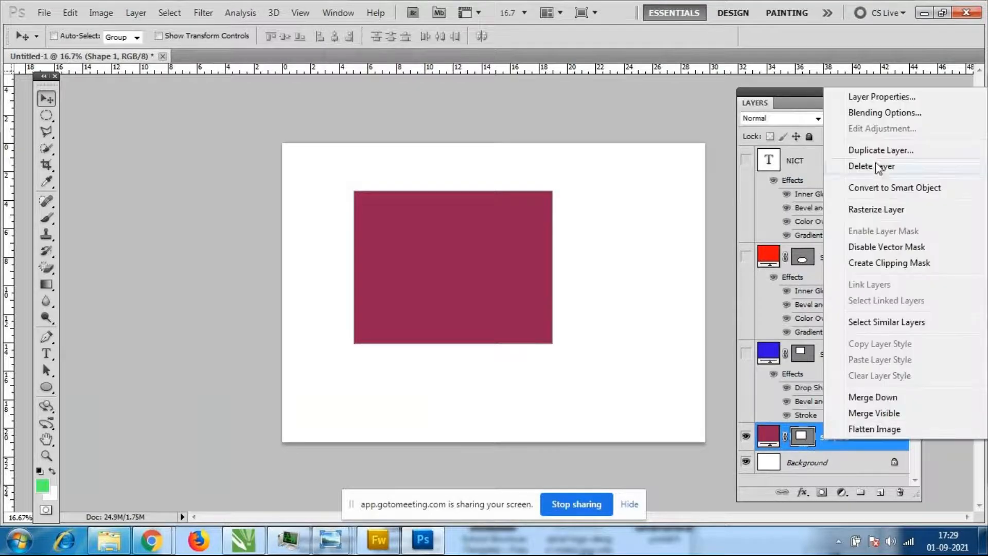
{"action": "left_click", "coordinate": [881, 114]}
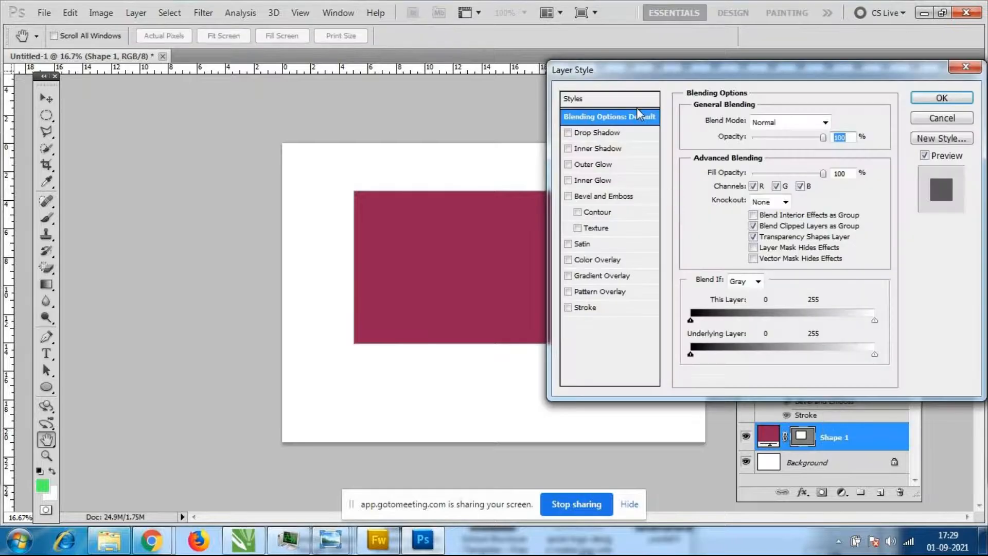
{"action": "left_click", "coordinate": [576, 98]}
{"action": "left_click", "coordinate": [714, 159]}
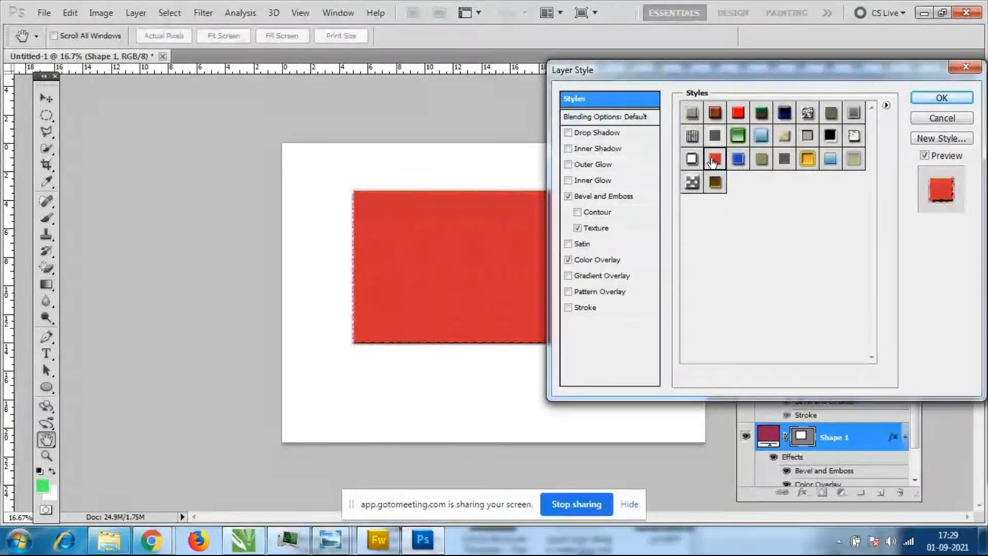
{"action": "left_click", "coordinate": [941, 99]}
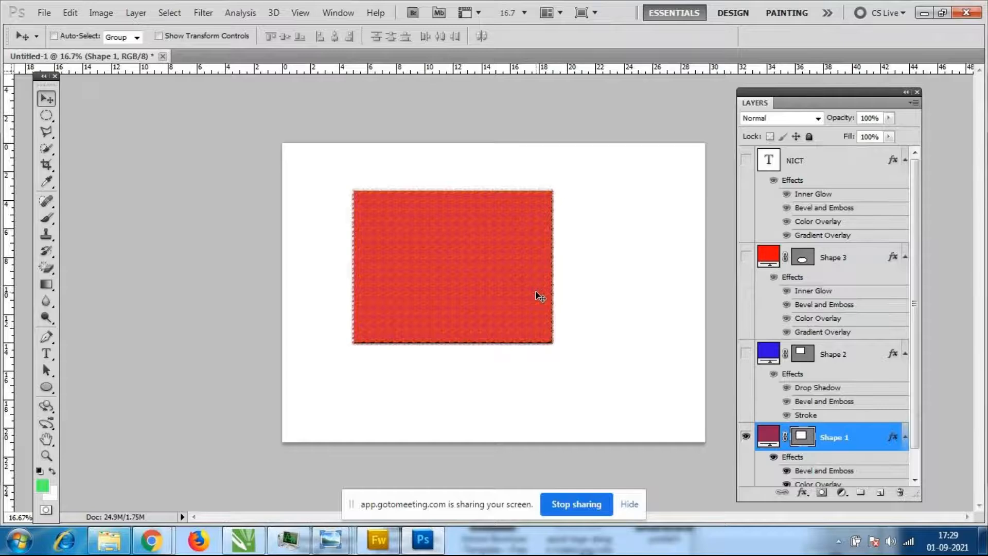
Scale Shape 1 with Free Transform to about 213.5% width and 205.9% height so it covers the whole canvas
{"action": "key", "text": "ctrl+t"}
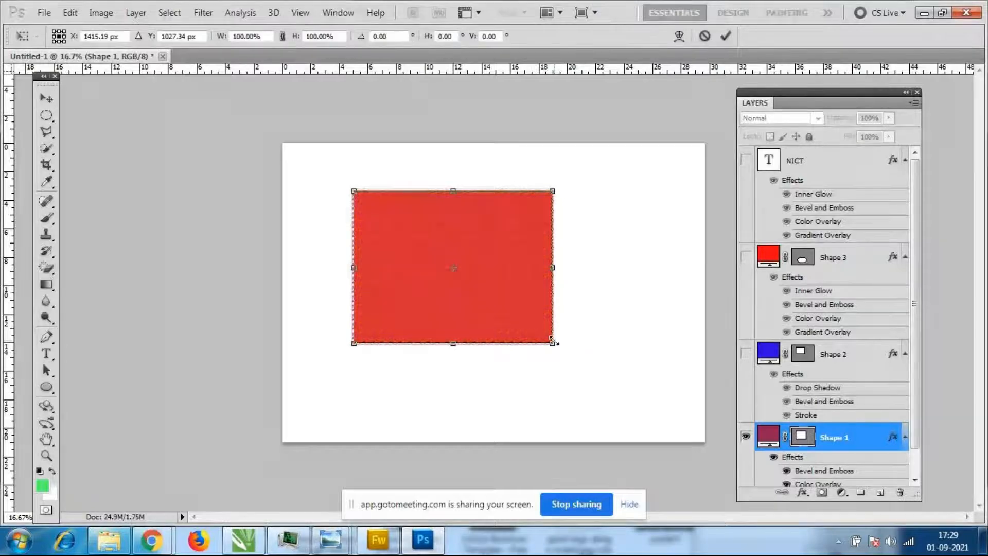
{"action": "left_click_drag", "start_coordinate": [552, 341], "coordinate": [692, 441]}
{"action": "left_click_drag", "start_coordinate": [592, 364], "coordinate": [595, 365]}
{"action": "left_click_drag", "start_coordinate": [698, 443], "coordinate": [706, 448]}
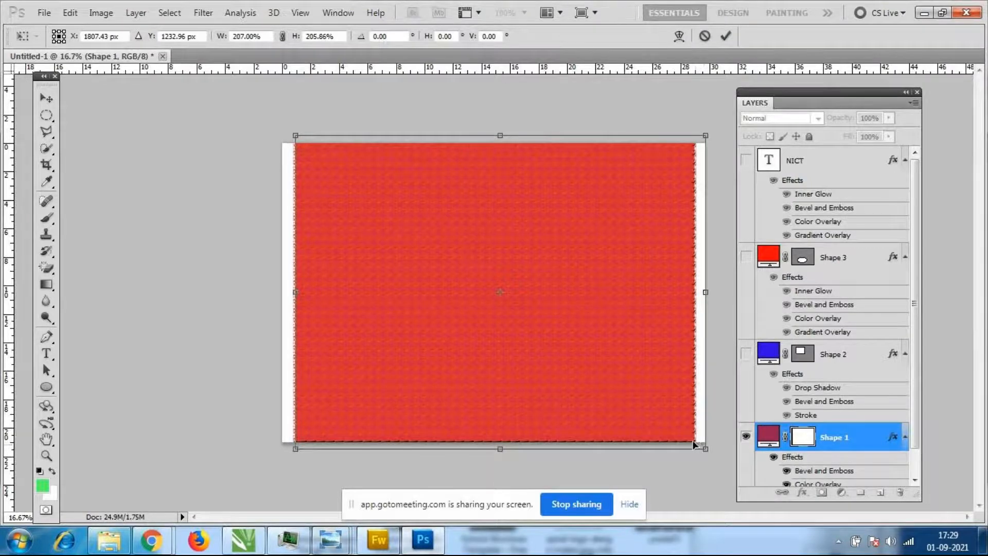
{"action": "left_click_drag", "start_coordinate": [296, 292], "coordinate": [283, 292]}
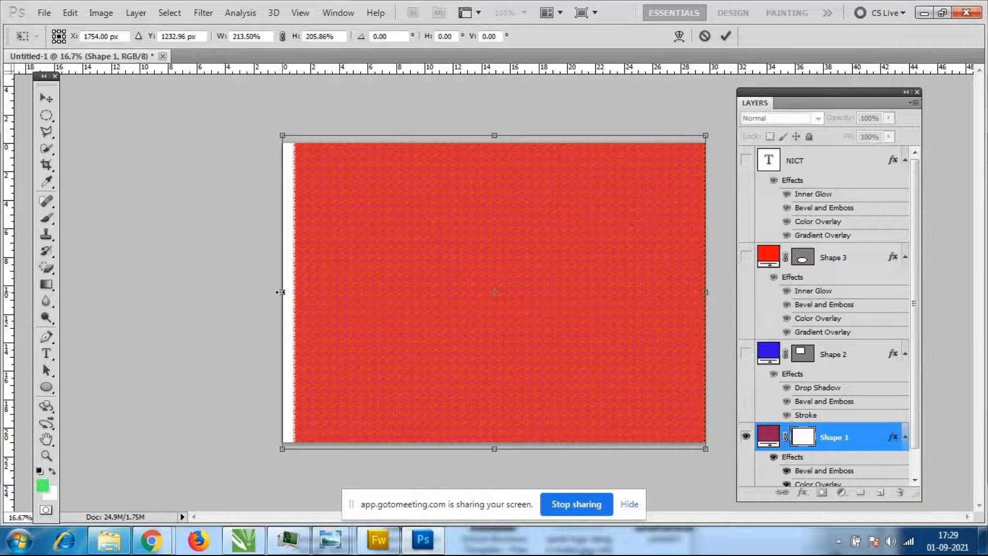
{"action": "key", "text": "Return"}
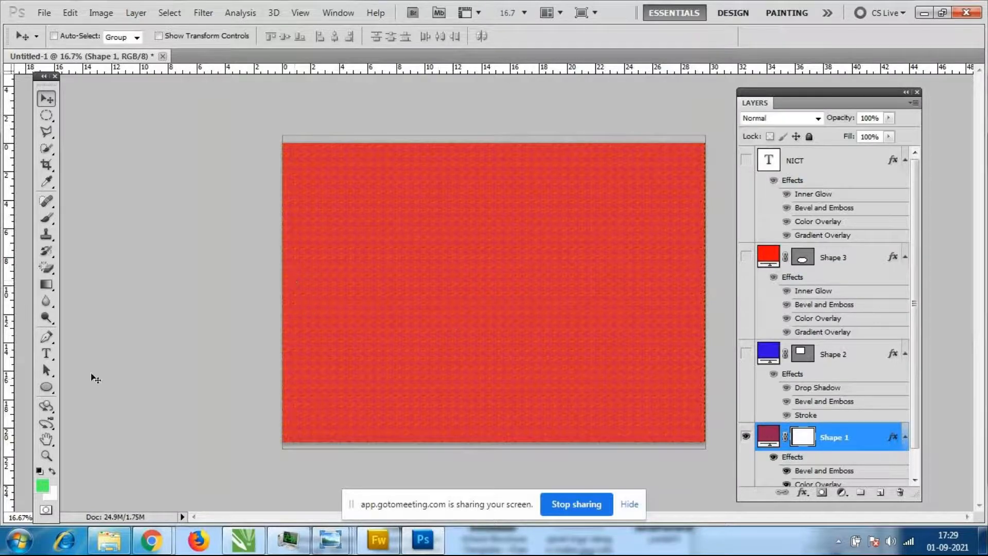
Draw a five-sided polygon with the Polygon tool in the canvas's upper area and move it right of centre
{"action": "left_click", "coordinate": [46, 390]}
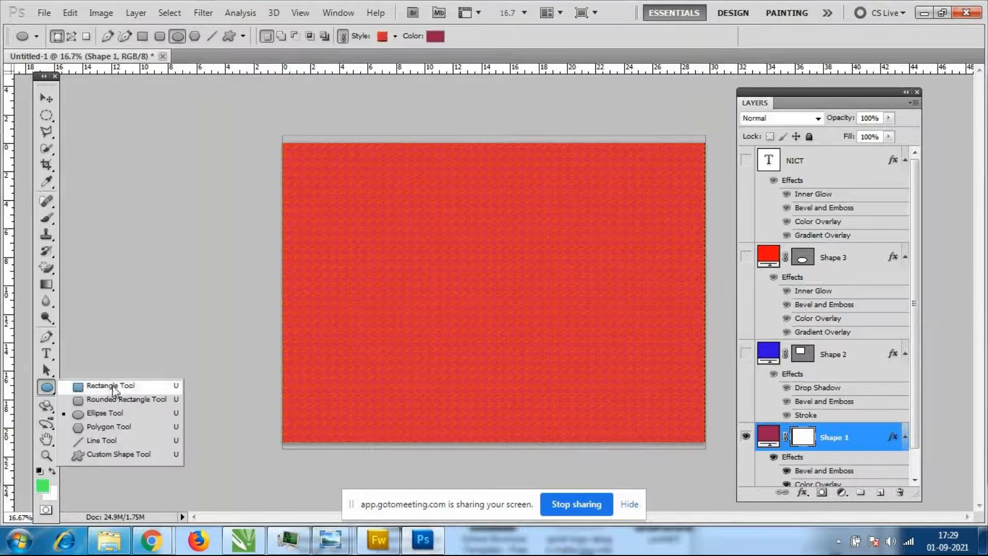
{"action": "left_click", "coordinate": [109, 427]}
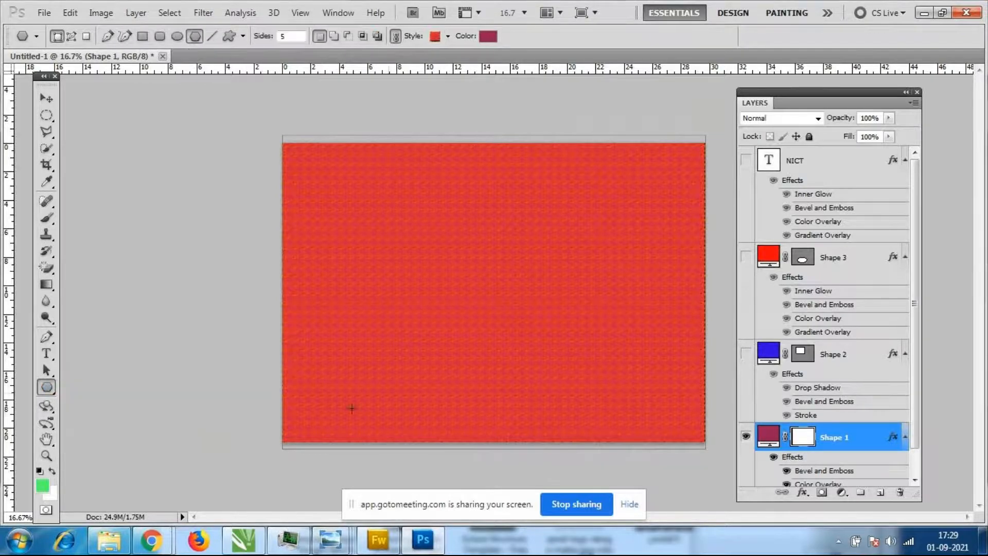
{"action": "left_click_drag", "start_coordinate": [432, 170], "coordinate": [481, 225]}
{"action": "left_click", "coordinate": [47, 98]}
{"action": "left_click_drag", "start_coordinate": [427, 198], "coordinate": [551, 273]}
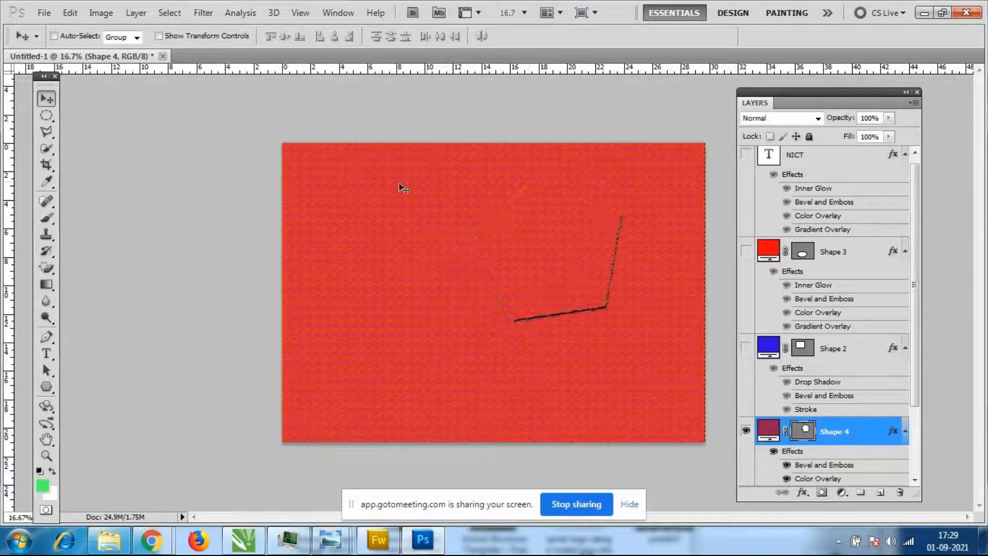
Toggle Shape 4's vector mask, leave it active, and return to the Polygon tool
{"action": "left_click", "coordinate": [811, 432]}
{"action": "left_click", "coordinate": [809, 433]}
{"action": "left_click", "coordinate": [806, 431]}
{"action": "left_click", "coordinate": [46, 388]}
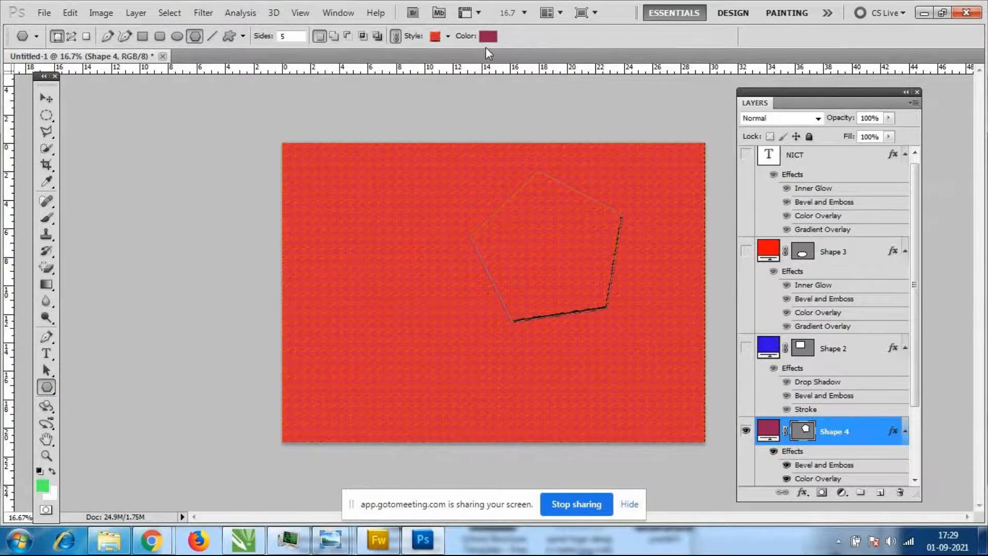
{"action": "left_click", "coordinate": [56, 389]}
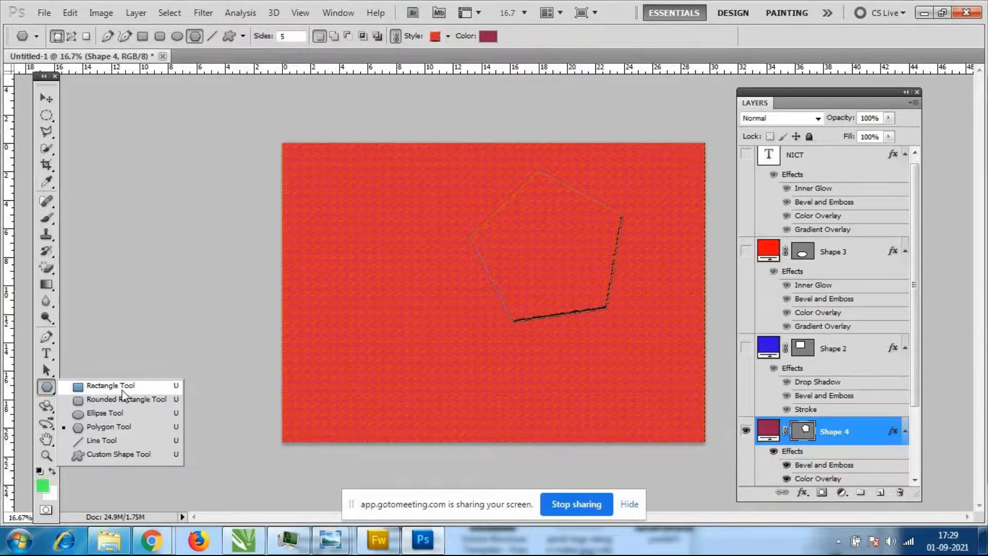
{"action": "left_click", "coordinate": [46, 390]}
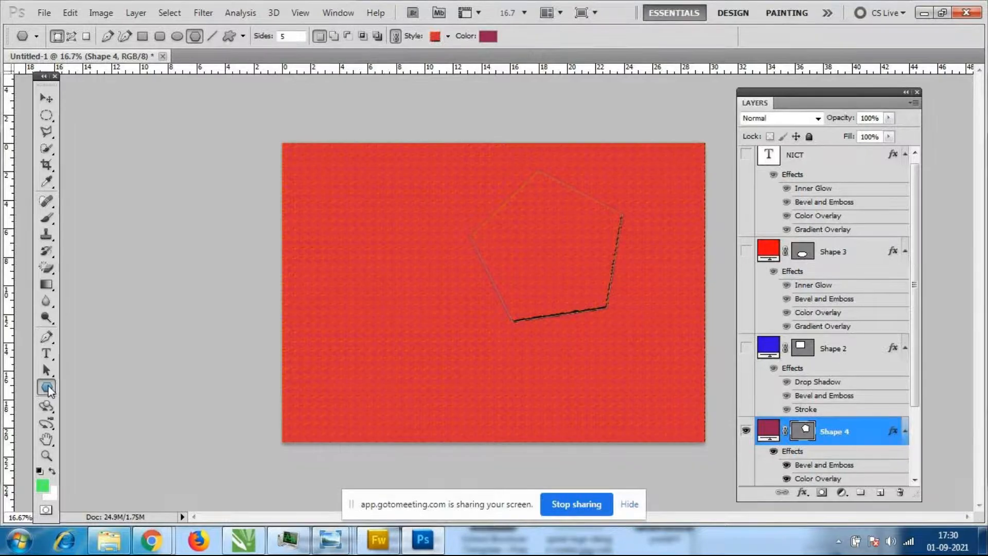
{"action": "scroll", "coordinate": [920, 384], "scroll_direction": "down", "scroll_amount": 1}
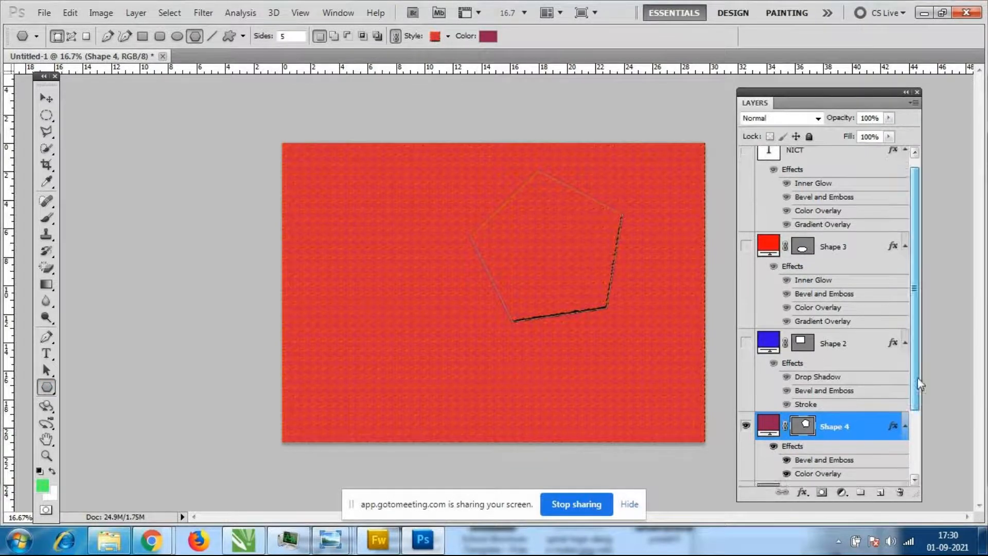
{"action": "scroll", "coordinate": [875, 392], "scroll_direction": "down", "scroll_amount": 5}
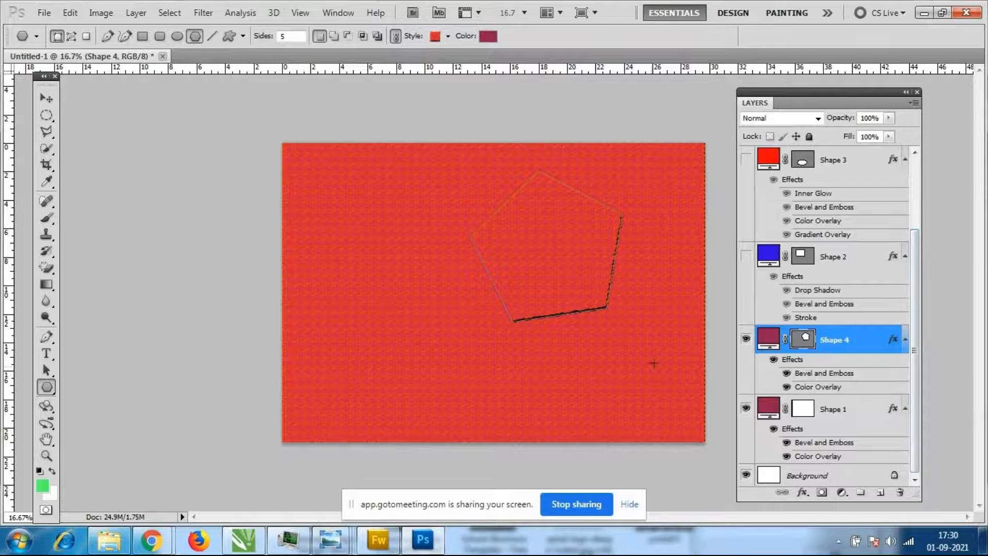
Try several style presets on the pentagon, including the stone pattern, and finish with the white embossed pattern preset
{"action": "left_click", "coordinate": [448, 36]}
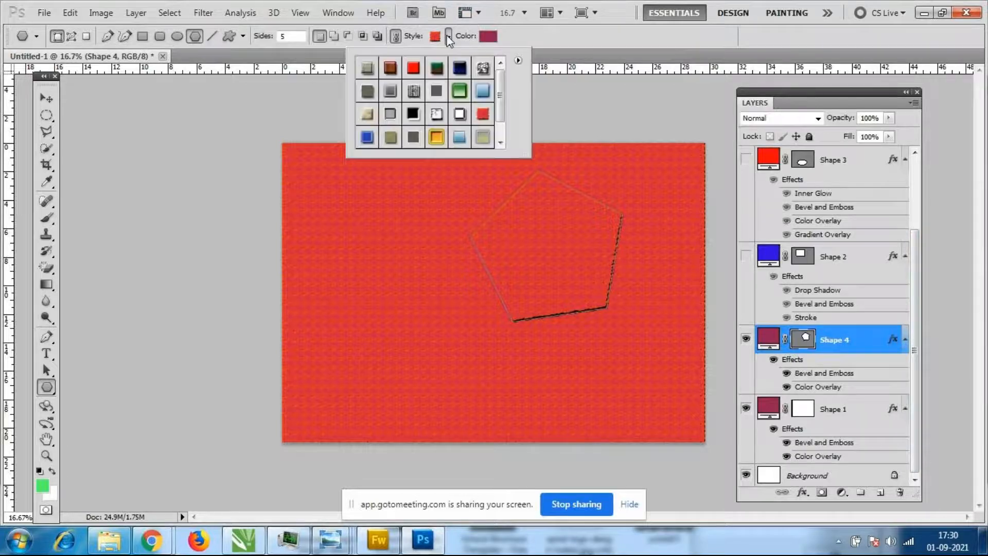
{"action": "left_click", "coordinate": [460, 69]}
{"action": "left_click", "coordinate": [483, 67]}
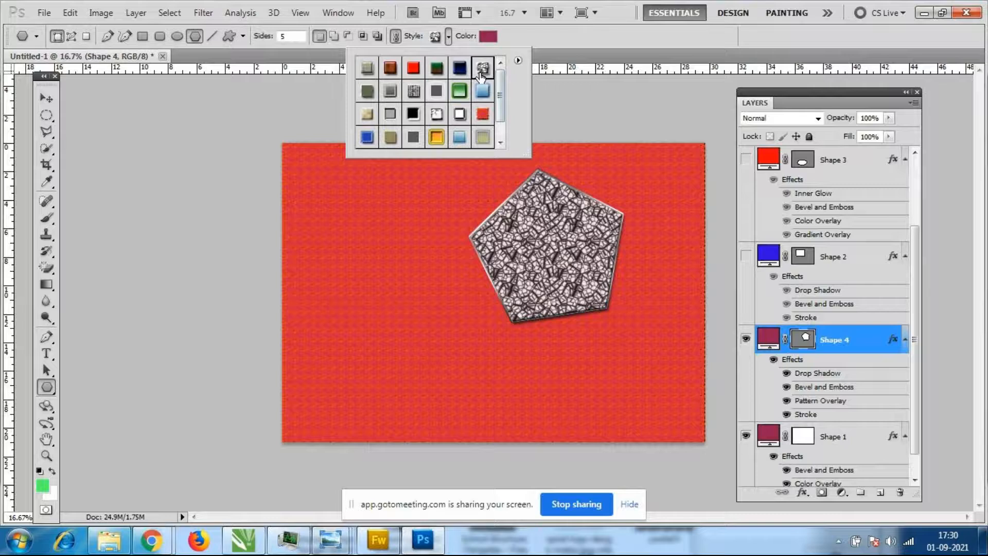
{"action": "left_click", "coordinate": [483, 90]}
{"action": "left_click", "coordinate": [459, 136]}
{"action": "left_click", "coordinate": [436, 115]}
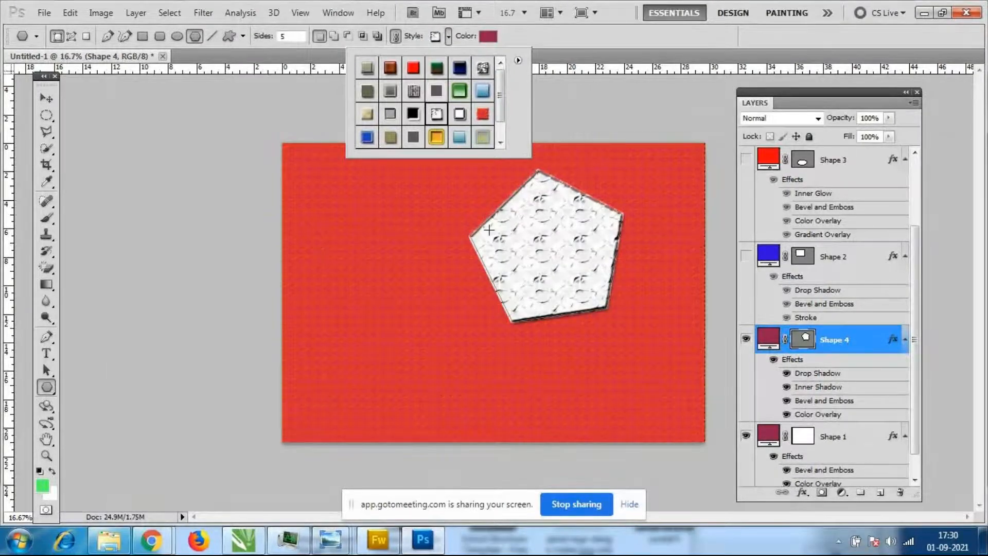
{"action": "left_click", "coordinate": [591, 36]}
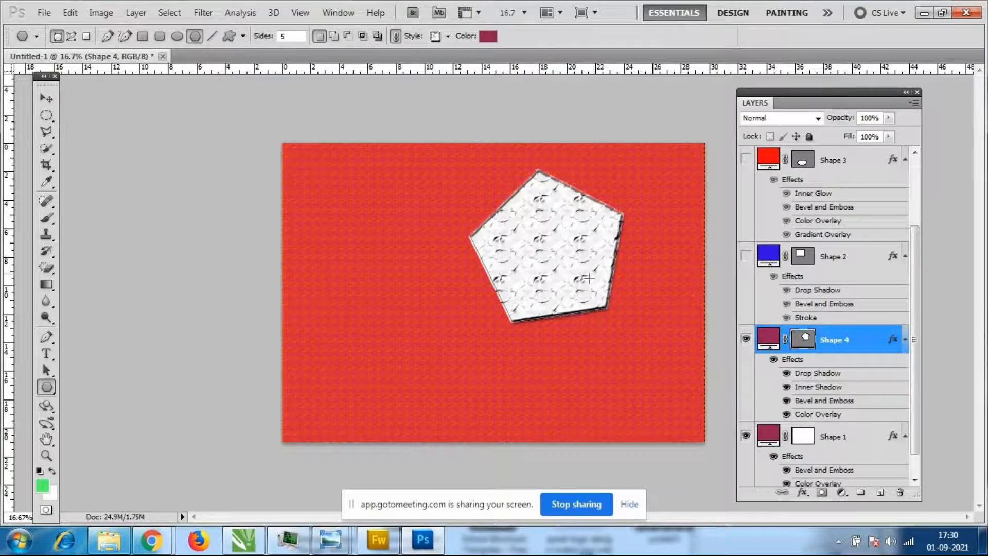
Draw a ten-sided polygon at the canvas's upper-left corner and move it fully onto the canvas, left of the pentagon
{"action": "double_click", "coordinate": [284, 36]}
{"action": "type", "text": "0"}
{"action": "left_click_drag", "start_coordinate": [296, 196], "coordinate": [376, 225]}
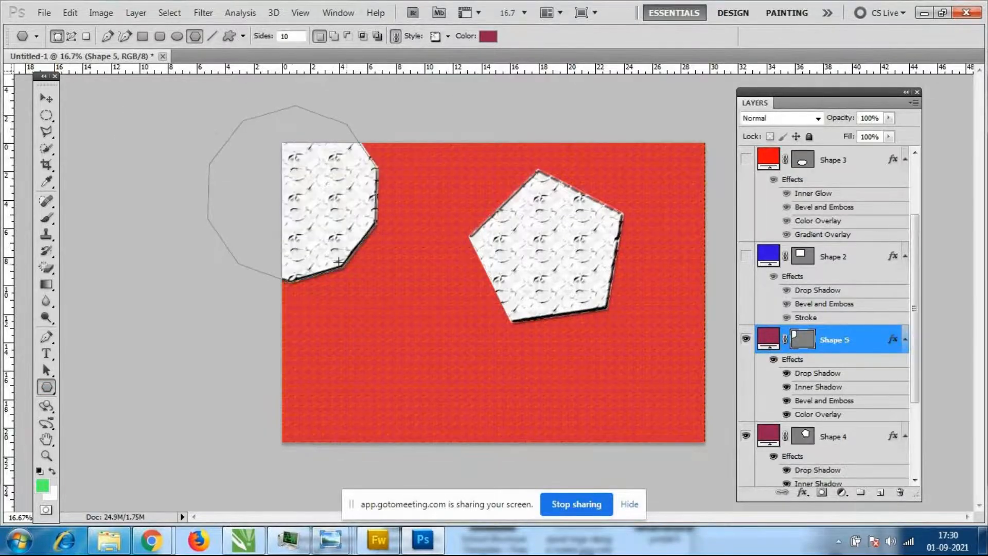
{"action": "left_click", "coordinate": [47, 98]}
{"action": "left_click_drag", "start_coordinate": [328, 194], "coordinate": [419, 266]}
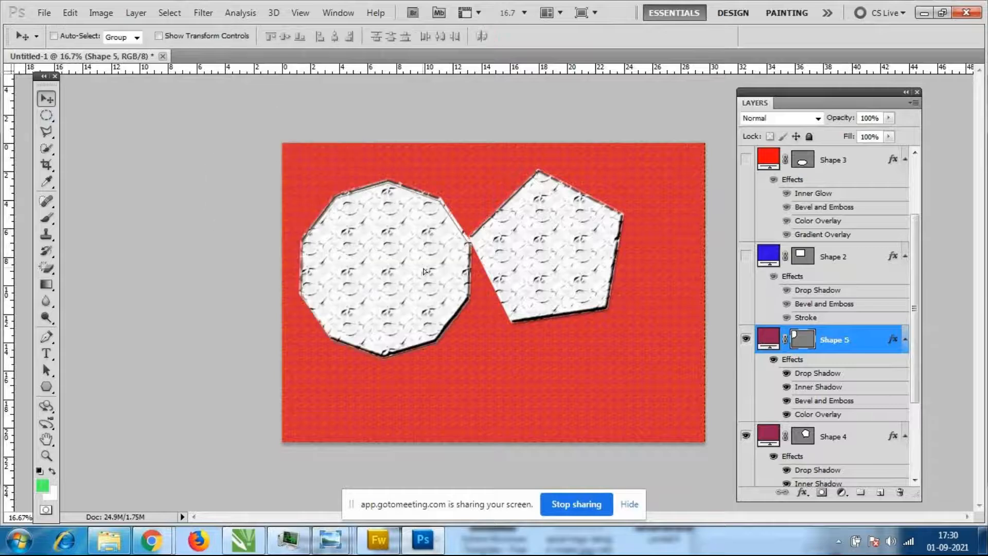
Toggle Shape 5's visibility off and on, and hide Shape 4
{"action": "left_click", "coordinate": [746, 339]}
{"action": "left_click", "coordinate": [746, 339]}
{"action": "left_click", "coordinate": [746, 435]}
Draw a 15-sided polygon beside the ten-sided one with the Polygon tool and undo it
{"action": "left_click_drag", "start_coordinate": [47, 386], "coordinate": [128, 420]}
{"action": "left_click", "coordinate": [128, 425]}
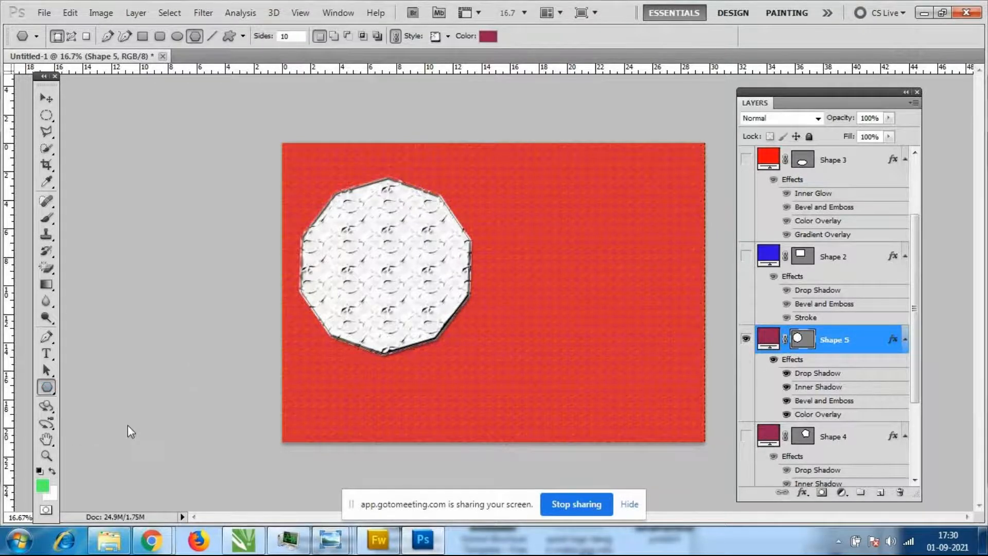
{"action": "left_click_drag", "start_coordinate": [303, 36], "coordinate": [159, 77]}
{"action": "type", "text": "15"}
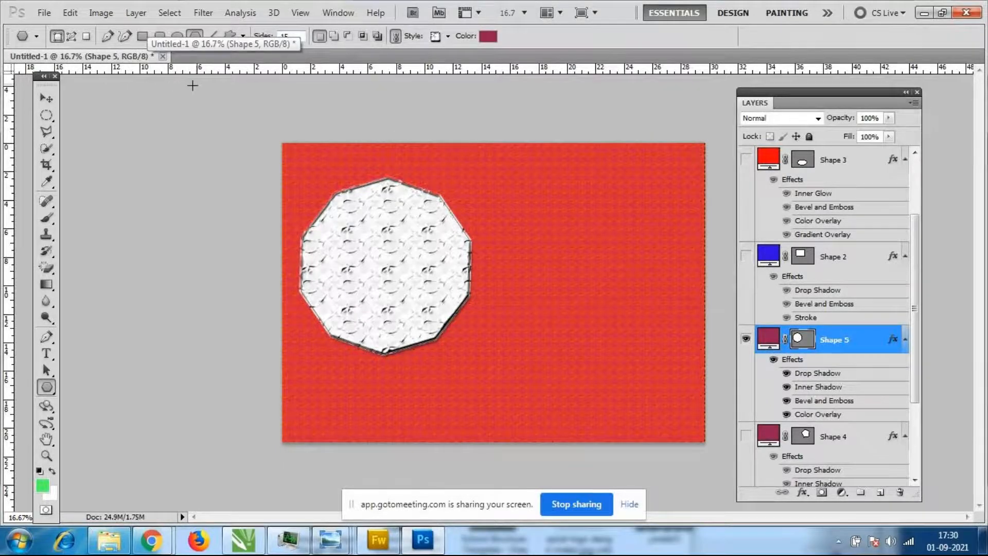
{"action": "mouse_move", "coordinate": [534, 211]}
{"action": "left_mouse_down"}
{"action": "mouse_move", "coordinate": [624, 247]}
{"action": "mouse_move", "coordinate": [624, 270]}
{"action": "left_mouse_up"}
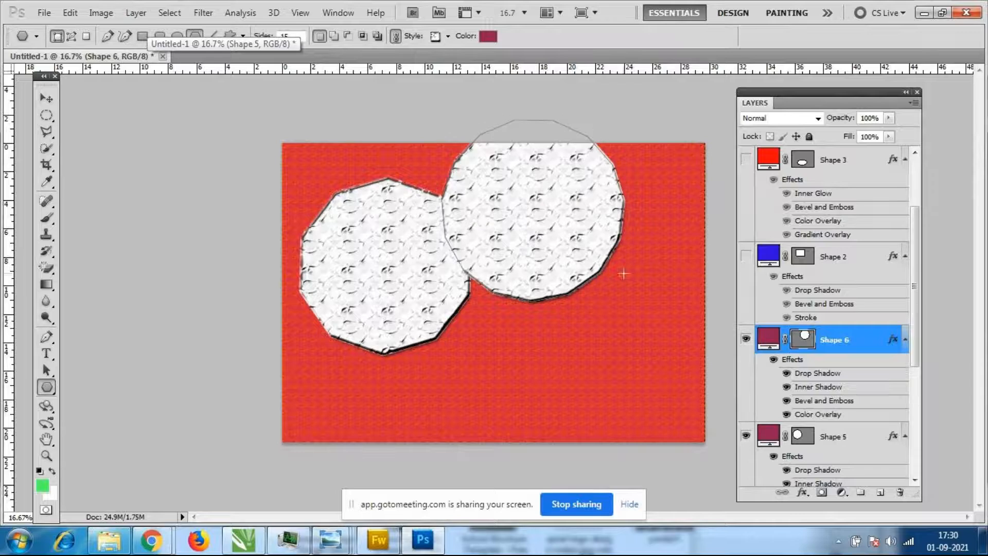
{"action": "key", "text": "ctrl+z"}
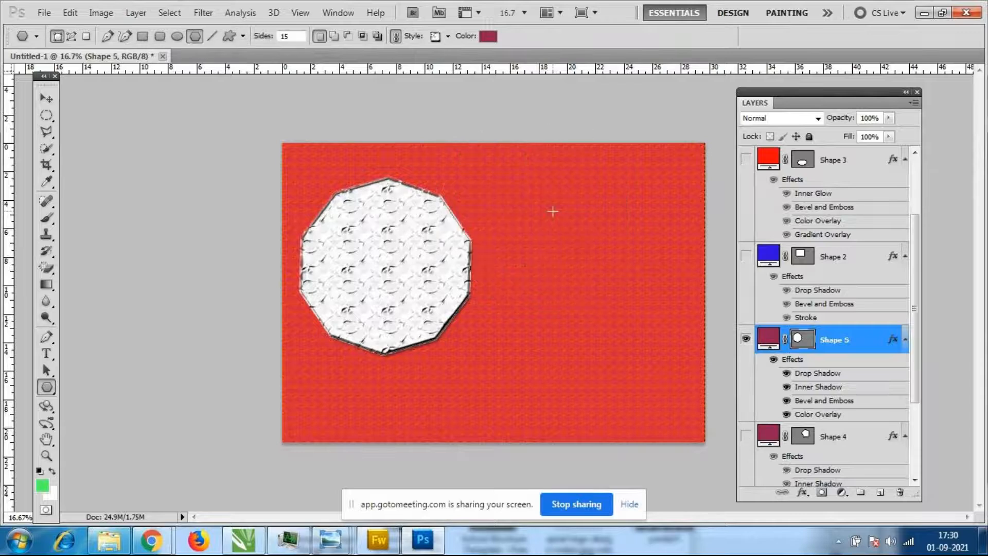
Draw a three-sided polygon in the canvas's upper area, right of the ten-sided polygon
{"action": "left_click", "coordinate": [297, 36]}
{"action": "double_click", "coordinate": [297, 36]}
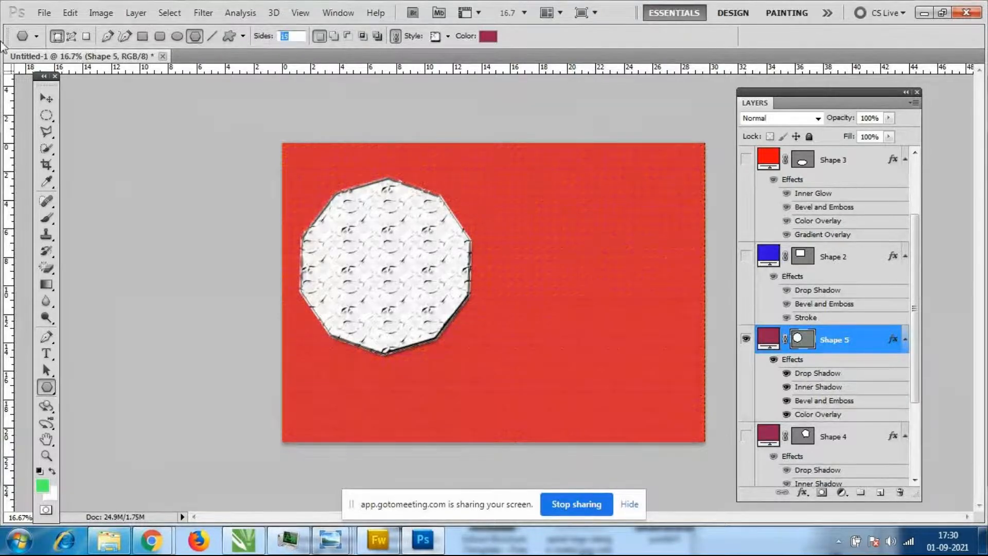
{"action": "type", "text": "3"}
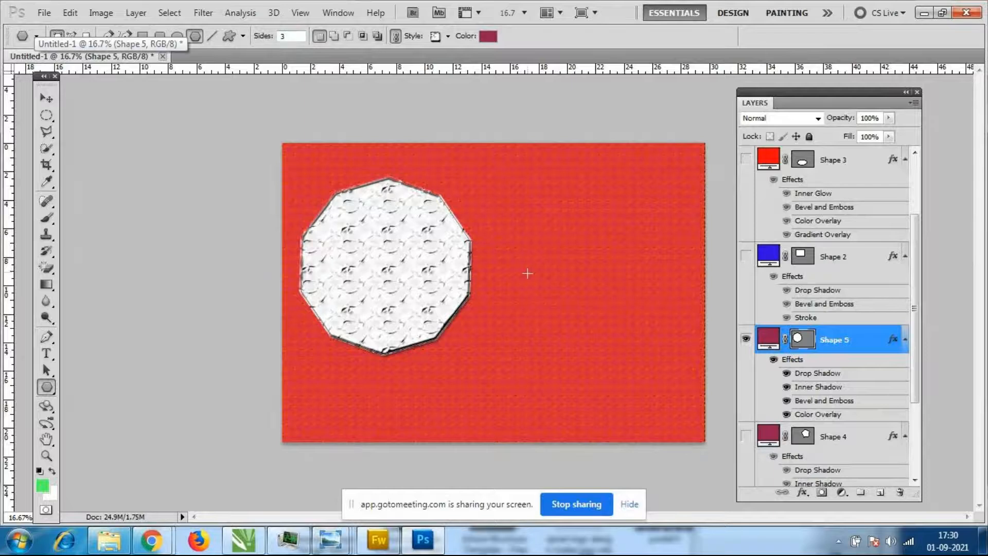
{"action": "mouse_move", "coordinate": [559, 228]}
{"action": "left_mouse_down"}
{"action": "mouse_move", "coordinate": [641, 281]}
{"action": "mouse_move", "coordinate": [640, 238]}
{"action": "mouse_move", "coordinate": [488, 185]}
{"action": "mouse_move", "coordinate": [534, 289]}
{"action": "mouse_move", "coordinate": [573, 315]}
{"action": "left_mouse_up"}
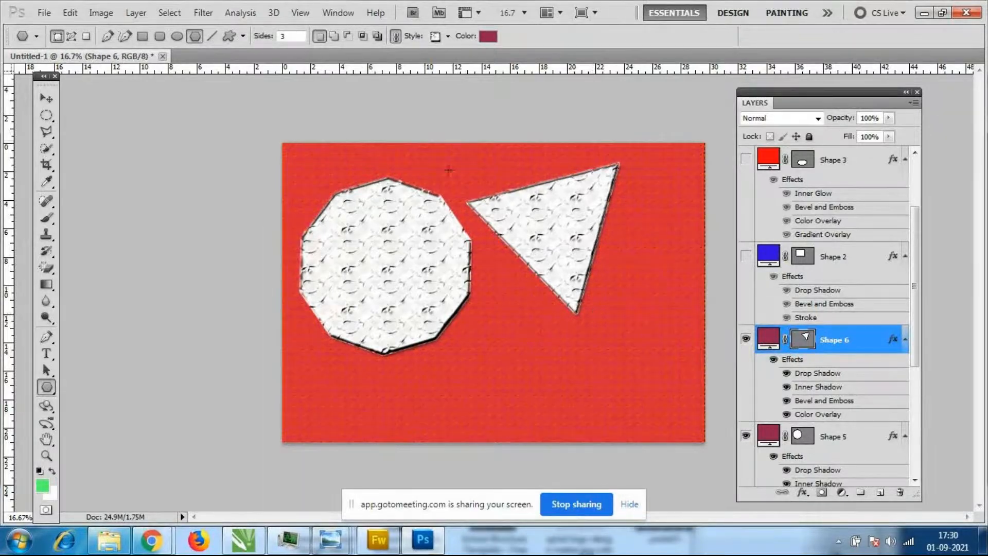
Try to set the polygon's number of sides to 2
{"action": "double_click", "coordinate": [298, 40]}
{"action": "type", "text": "2"}
{"action": "key", "text": "Return"}
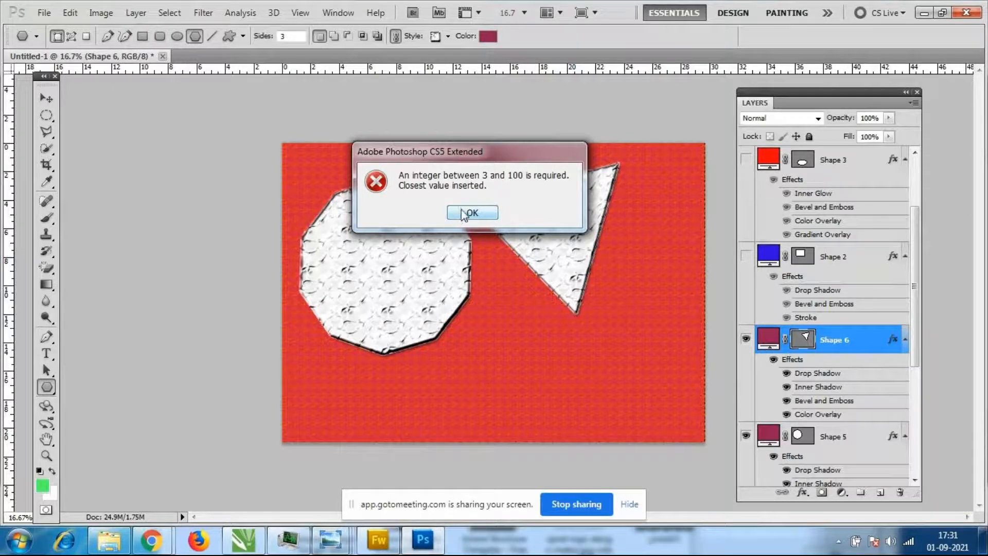
{"action": "left_click", "coordinate": [462, 213]}
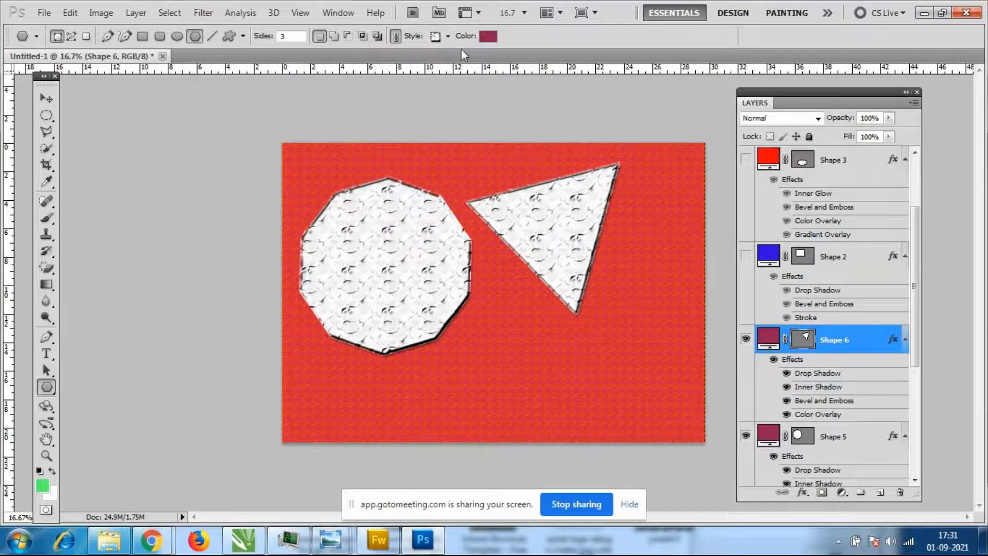
Try the red textured, orange gradient, blue and black style presets in turn on the triangle
{"action": "left_click", "coordinate": [447, 37]}
{"action": "left_click", "coordinate": [461, 137]}
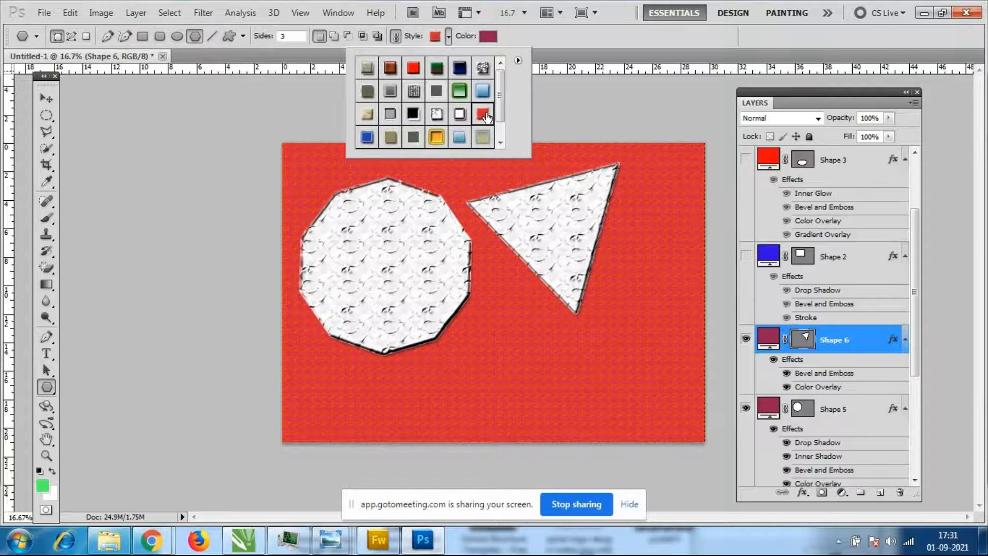
{"action": "left_click", "coordinate": [437, 137]}
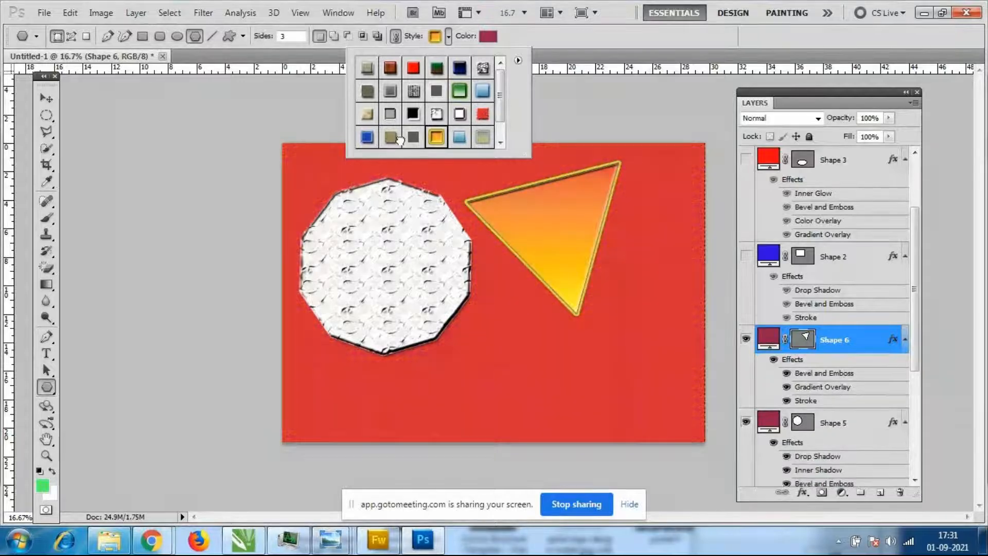
{"action": "left_click", "coordinate": [367, 136]}
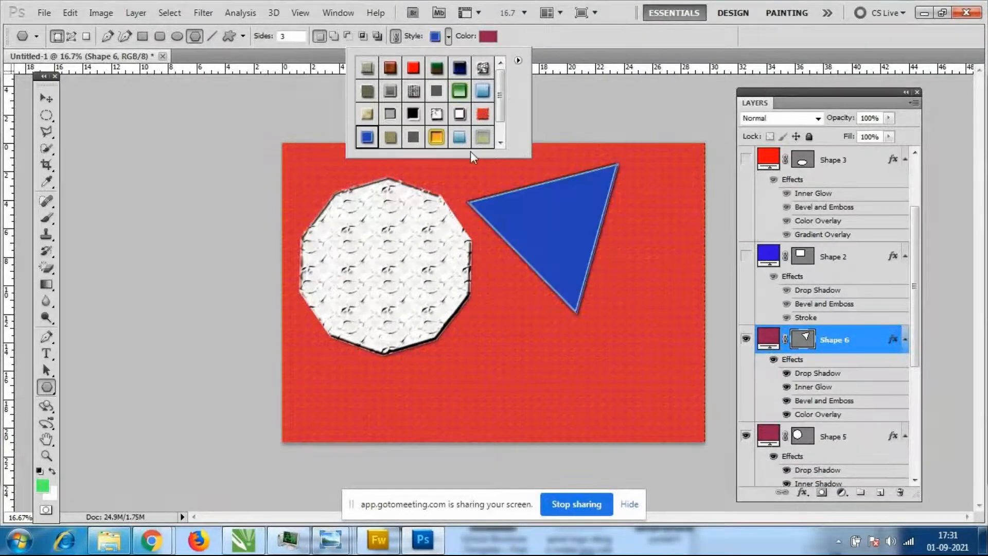
{"action": "left_click", "coordinate": [412, 114]}
Replace the current style presets with the Photographic Effects set and try several of its presets on the triangle
{"action": "left_click", "coordinate": [518, 60]}
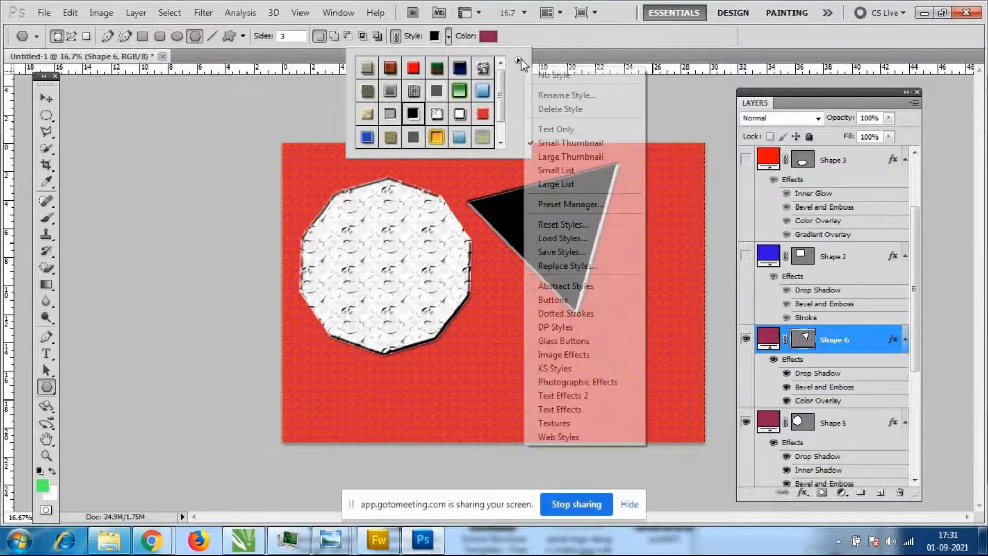
{"action": "left_click", "coordinate": [588, 382]}
{"action": "left_click", "coordinate": [431, 213]}
{"action": "left_click", "coordinate": [436, 114]}
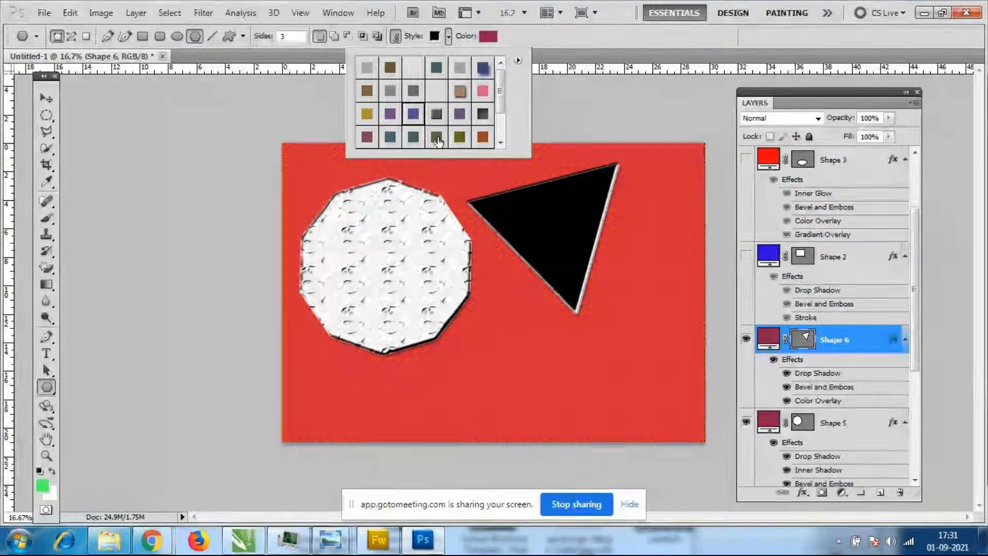
{"action": "left_click", "coordinate": [413, 137]}
{"action": "left_click", "coordinate": [367, 114]}
Replace the style presets with the Textures set, try several on the triangle, and finish with the tan woven texture
{"action": "left_click", "coordinate": [519, 60]}
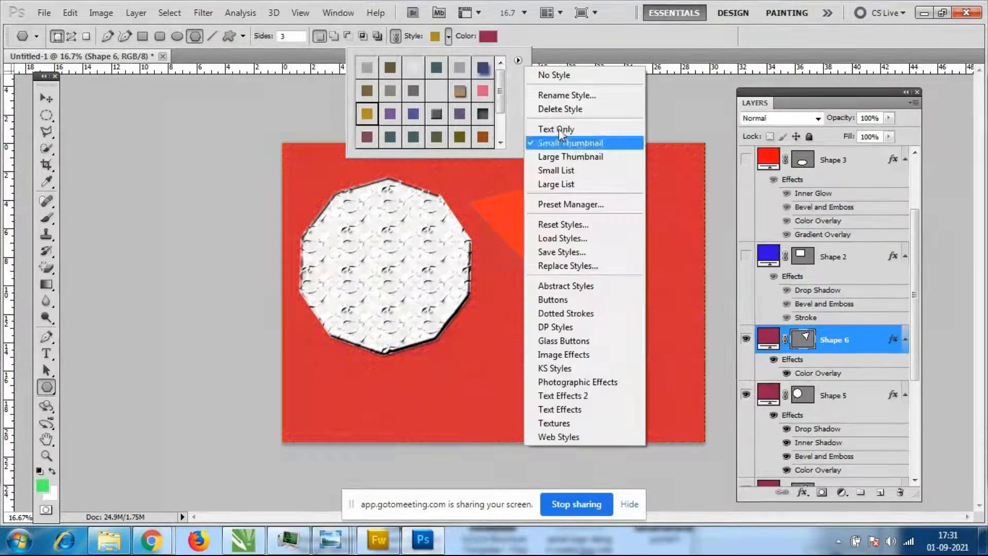
{"action": "left_click", "coordinate": [574, 436]}
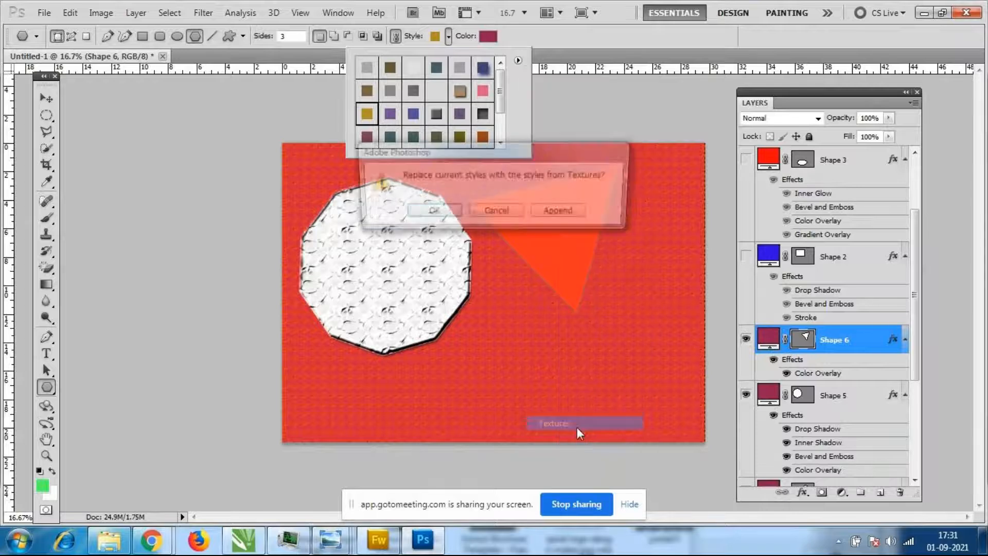
{"action": "left_click", "coordinate": [430, 213]}
{"action": "left_click", "coordinate": [436, 114]}
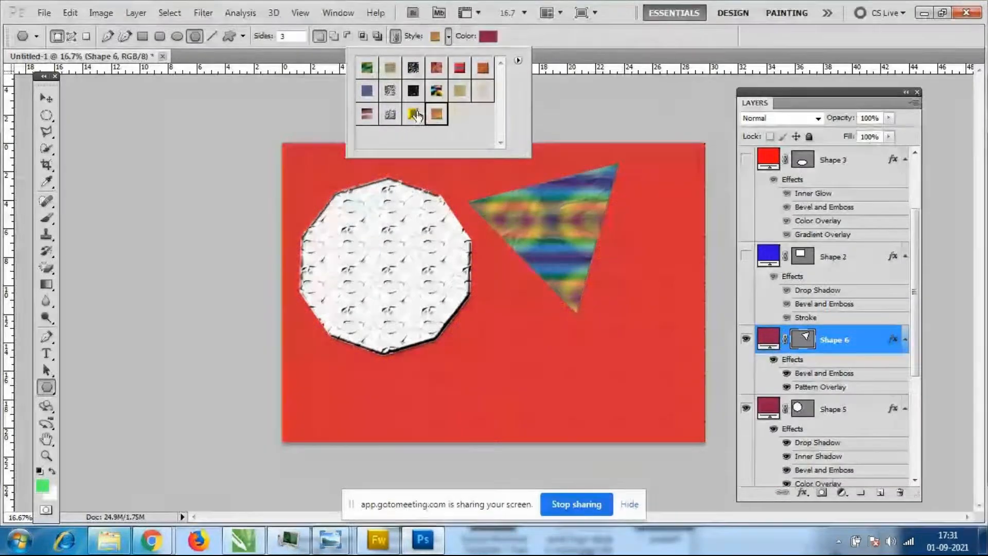
{"action": "left_click", "coordinate": [414, 114]}
{"action": "left_click", "coordinate": [390, 90]}
{"action": "left_click", "coordinate": [367, 67]}
{"action": "left_click", "coordinate": [391, 71]}
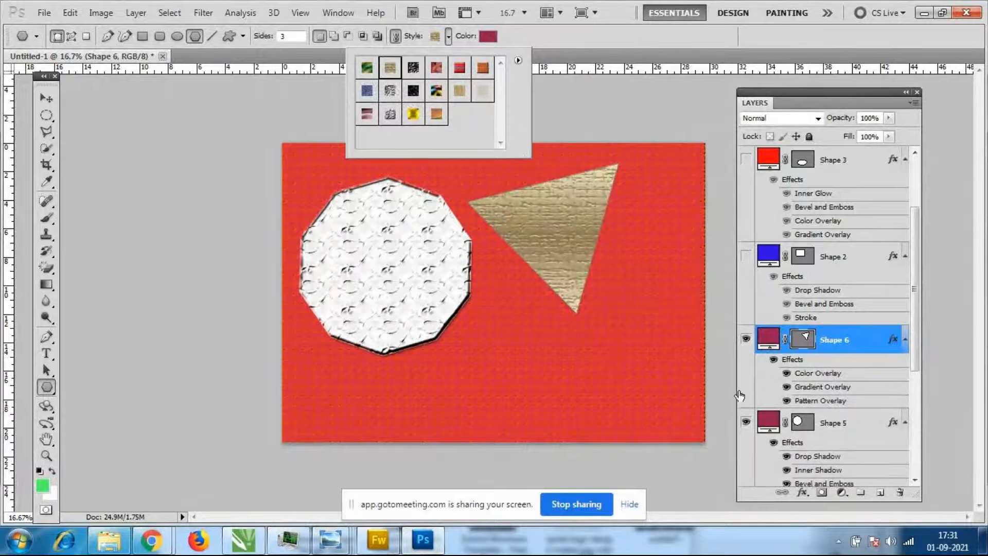
{"action": "left_click", "coordinate": [610, 36]}
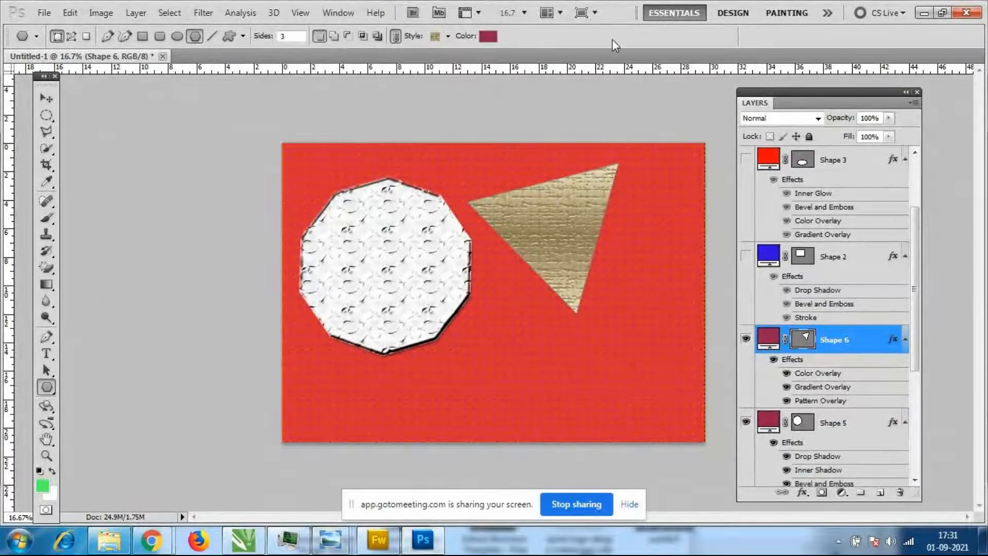
Hide Shape 5 and Shape 6, and view the Rounded Rectangle tool's geometry options
{"action": "left_click", "coordinate": [746, 423]}
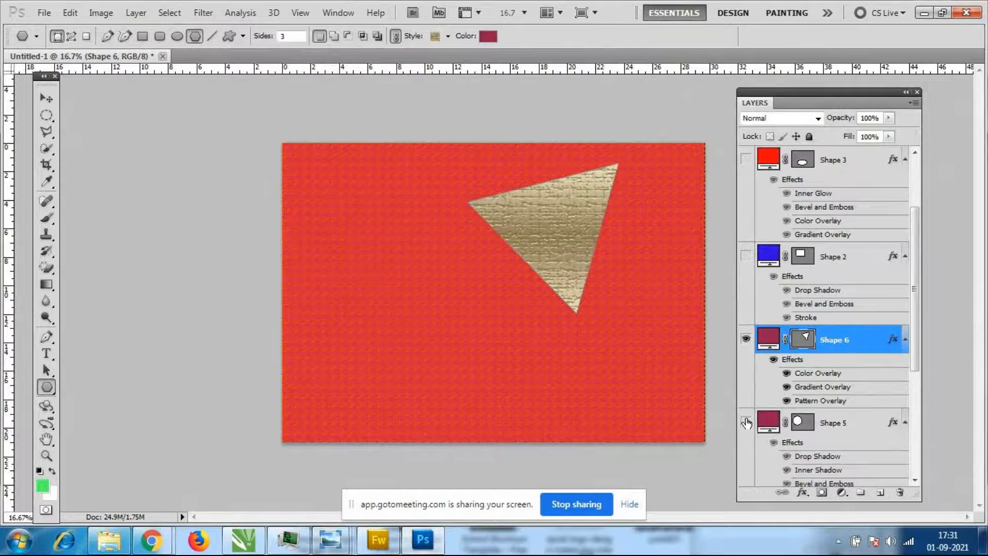
{"action": "left_click", "coordinate": [745, 339]}
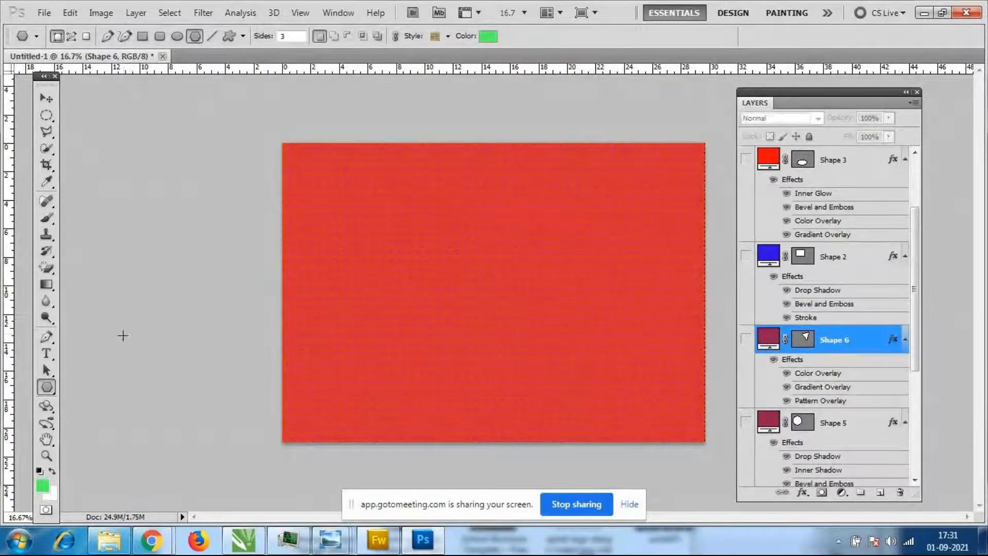
{"action": "right_click", "coordinate": [51, 390]}
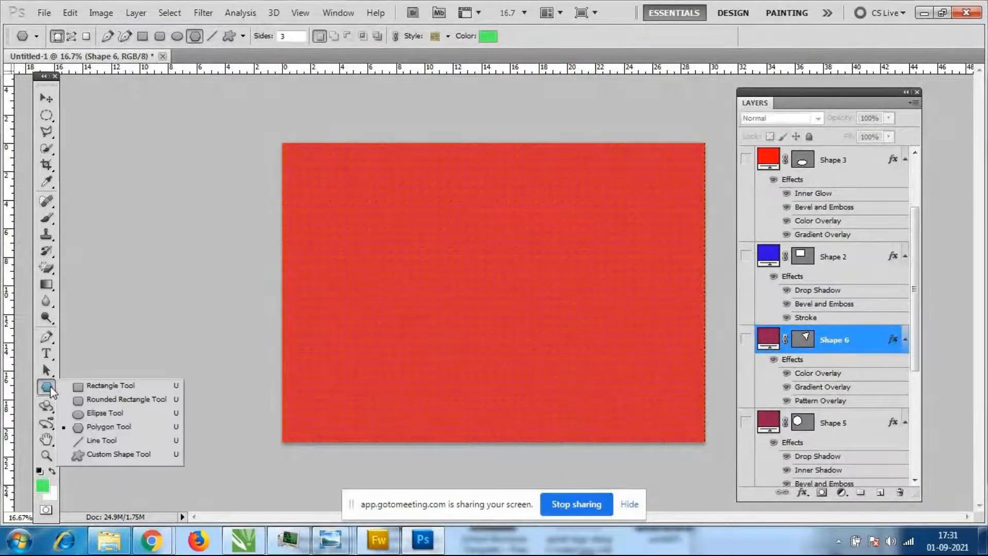
{"action": "left_click", "coordinate": [126, 399]}
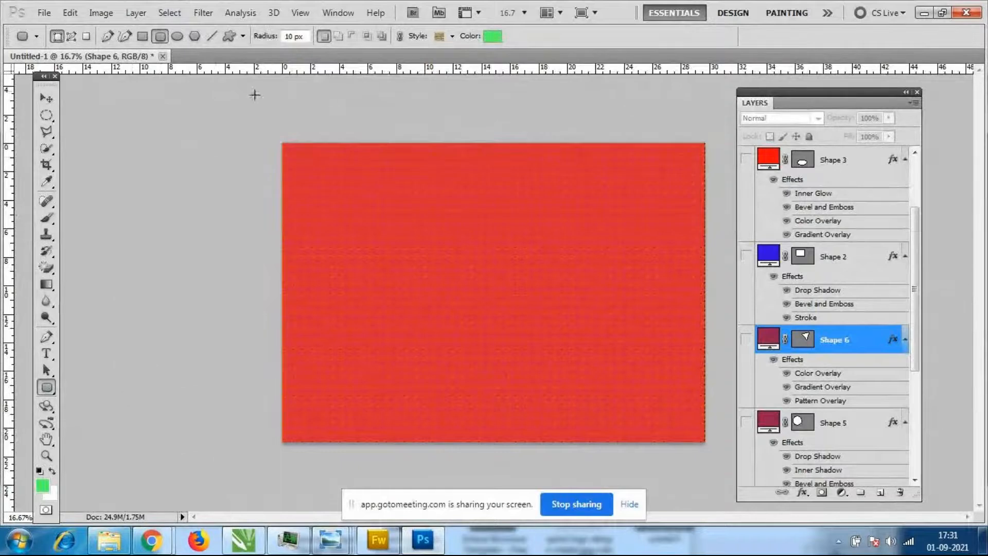
{"action": "left_click", "coordinate": [243, 36]}
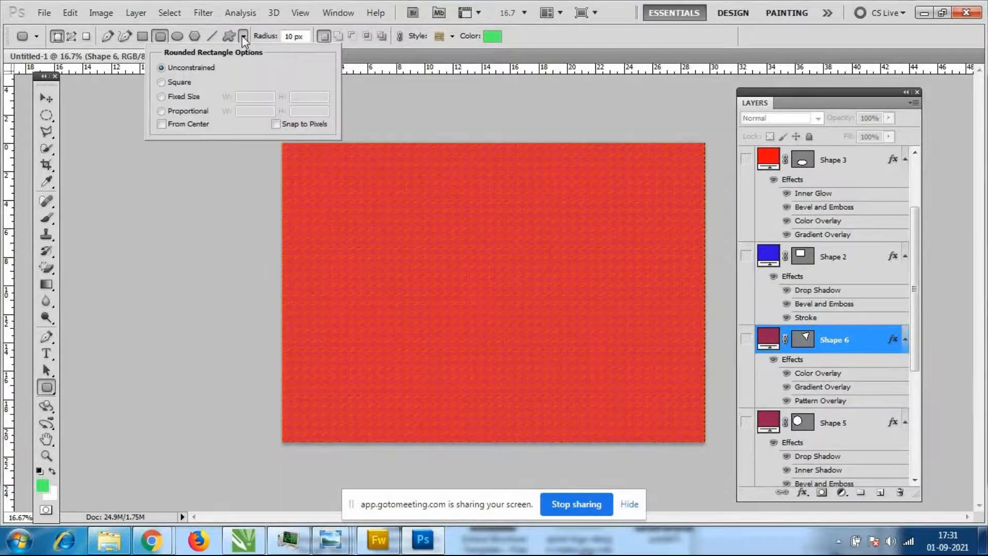
{"action": "left_click", "coordinate": [242, 35]}
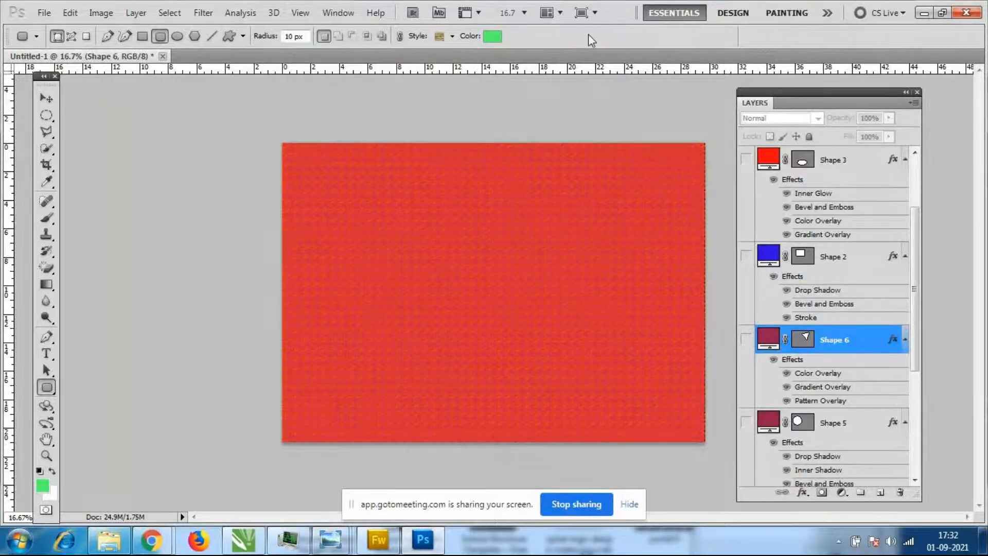
Draw a 1 px horizontal line across the canvas's middle with the Line tool, undoing the trial lines before the final one
{"action": "right_click", "coordinate": [54, 390]}
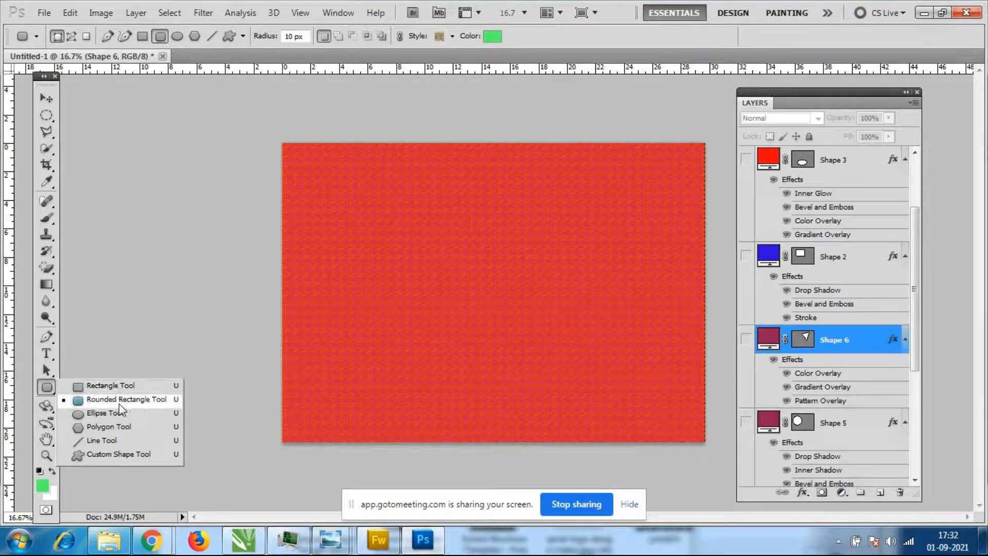
{"action": "left_click", "coordinate": [102, 440]}
{"action": "left_click_drag", "start_coordinate": [300, 297], "coordinate": [675, 294]}
{"action": "key", "text": "ctrl+z"}
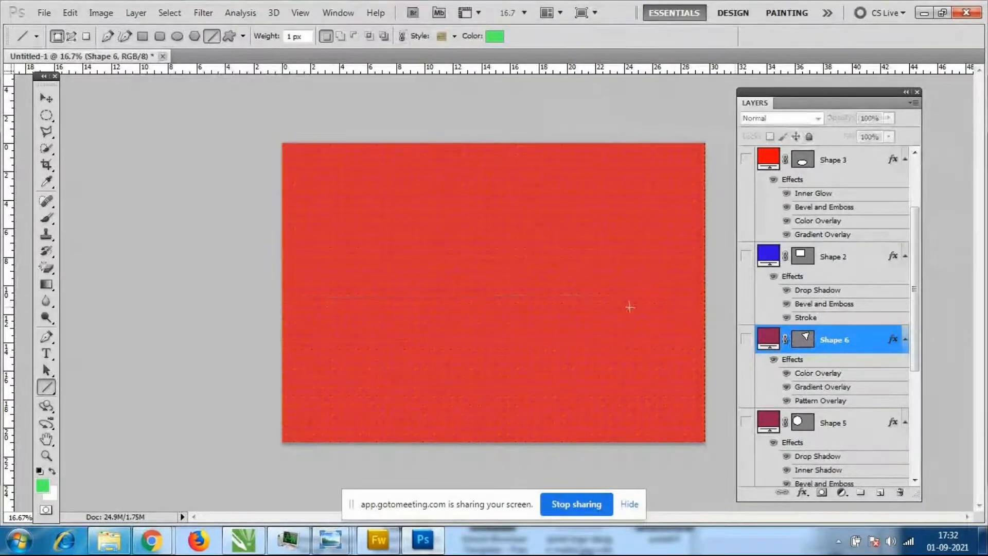
{"action": "left_click_drag", "start_coordinate": [323, 286], "coordinate": [649, 292]}
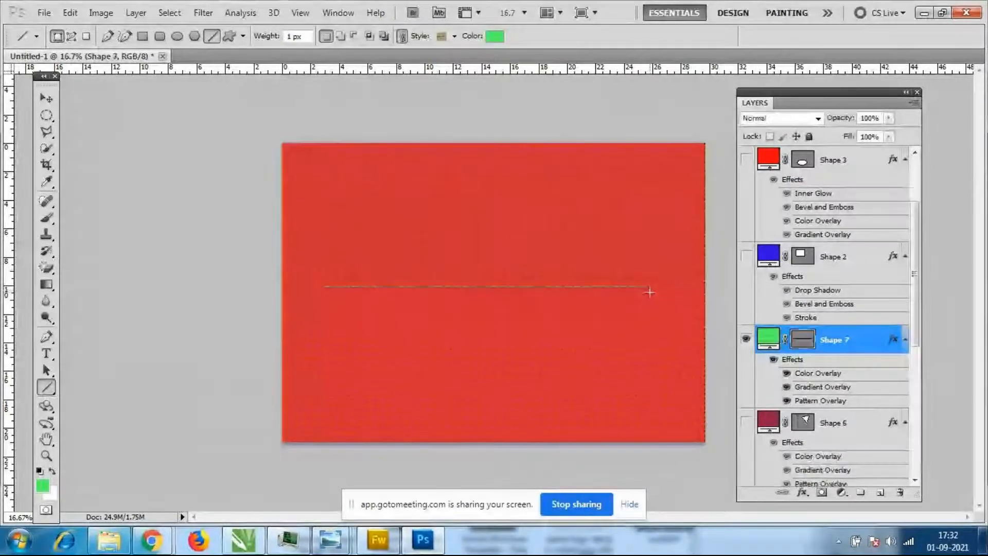
{"action": "key", "text": "ctrl+z"}
{"action": "left_click_drag", "start_coordinate": [318, 292], "coordinate": [592, 284]}
{"action": "key", "text": "ctrl+z"}
{"action": "left_click_drag", "start_coordinate": [364, 302], "coordinate": [652, 300]}
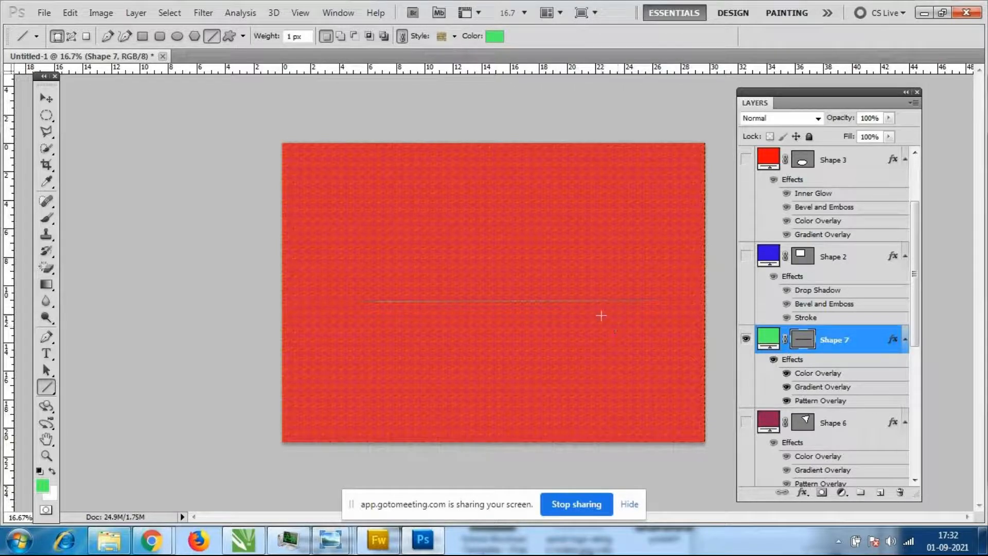
Try several presets from the Textures set on the line, finishing with the yellow one
{"action": "left_click", "coordinate": [442, 37]}
{"action": "left_click", "coordinate": [443, 68]}
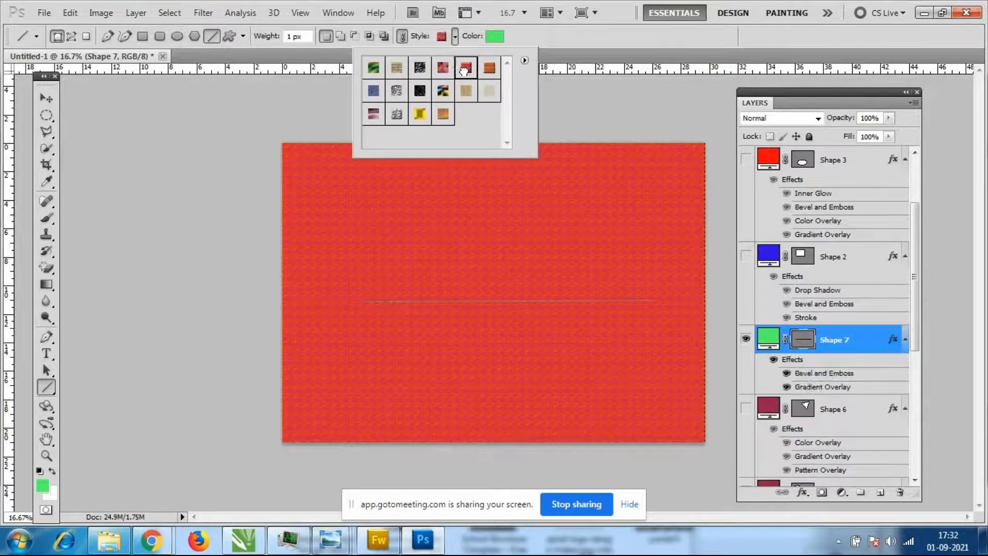
{"action": "left_click", "coordinate": [489, 90]}
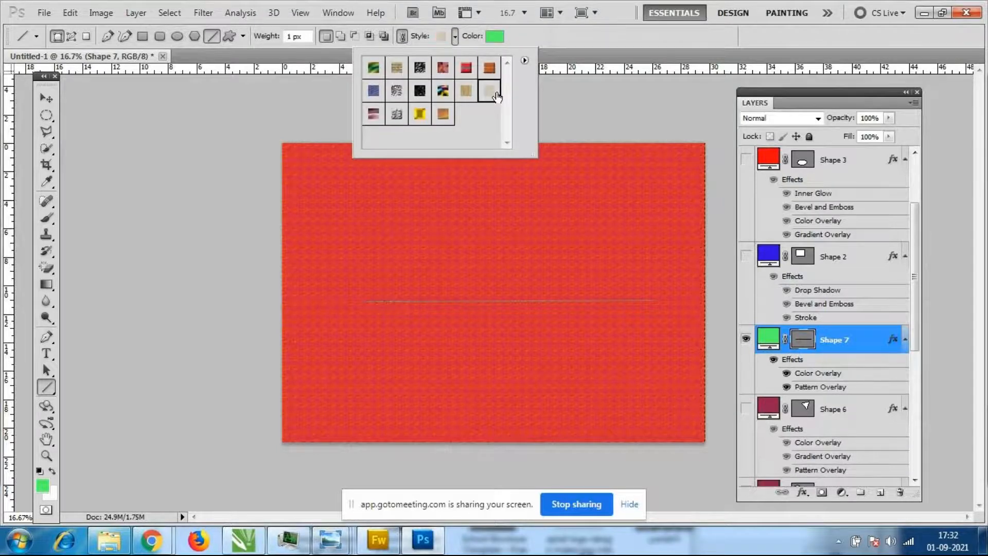
{"action": "left_click", "coordinate": [419, 115]}
{"action": "left_click", "coordinate": [631, 42]}
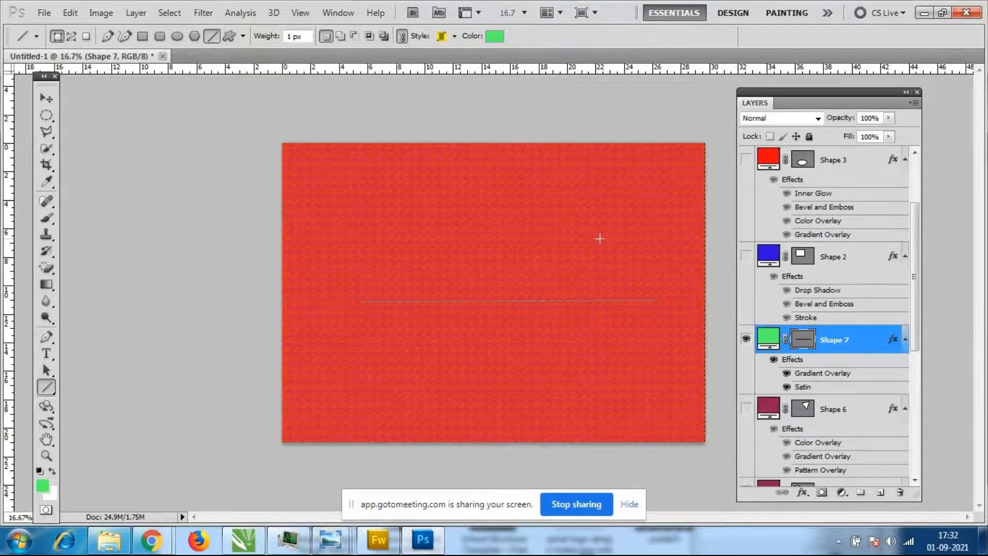
Thicken and slant the line with Free Transform by stretching its height to 3564.29%
{"action": "key", "text": "ctrl+t"}
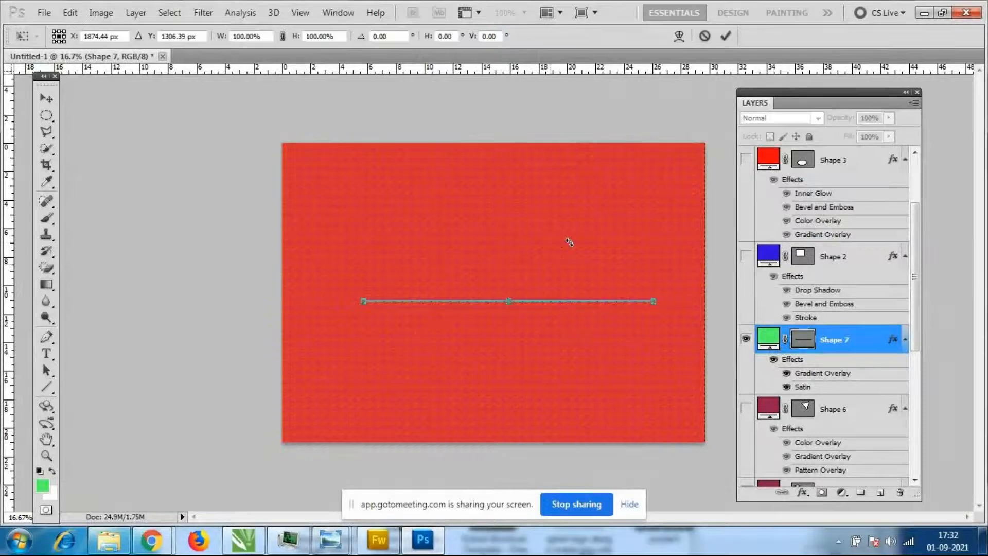
{"action": "left_click_drag", "start_coordinate": [512, 303], "coordinate": [598, 362]}
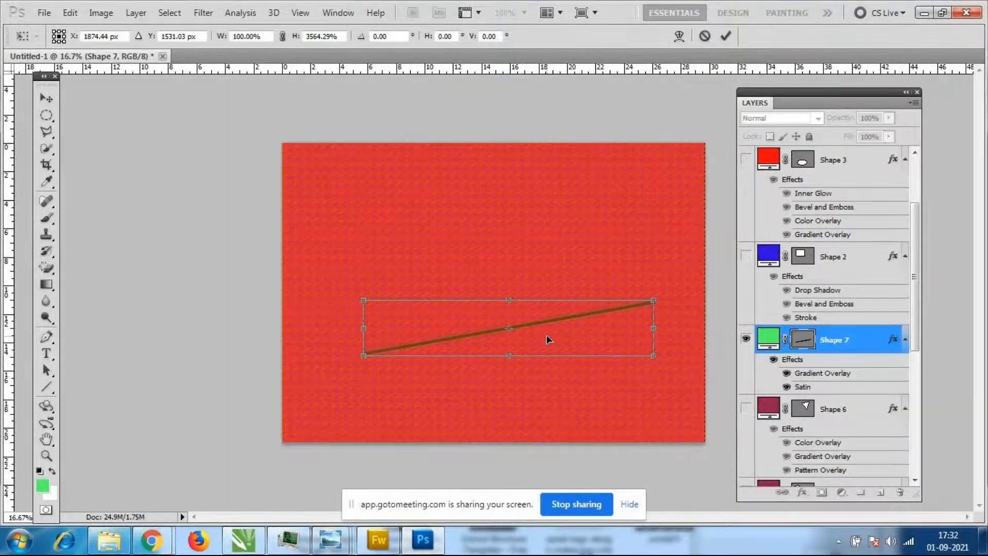
{"action": "key", "text": "ctrl+plus"}
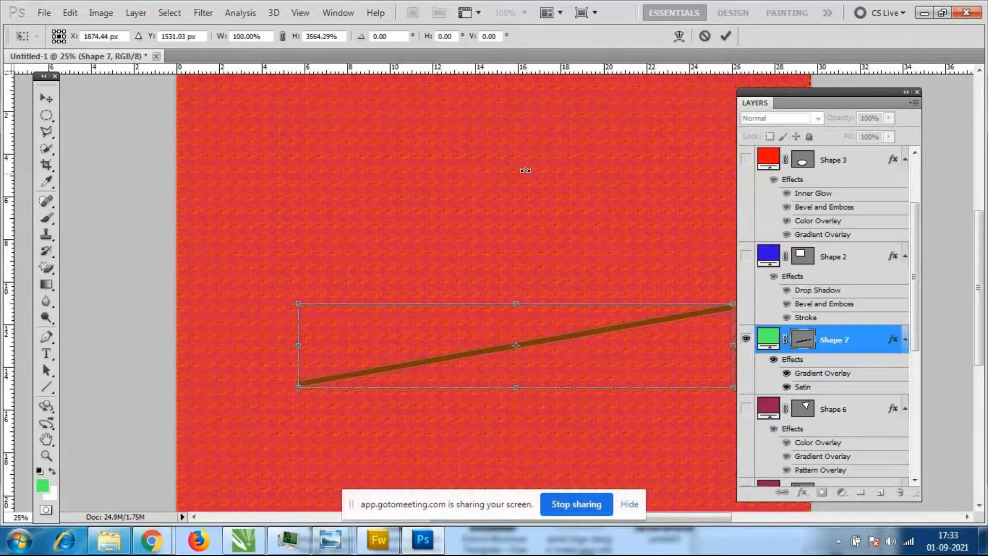
{"action": "key", "text": "Return"}
Try several texture presets on the slanted line and finish with the black-and-white speckled one
{"action": "left_click", "coordinate": [455, 36]}
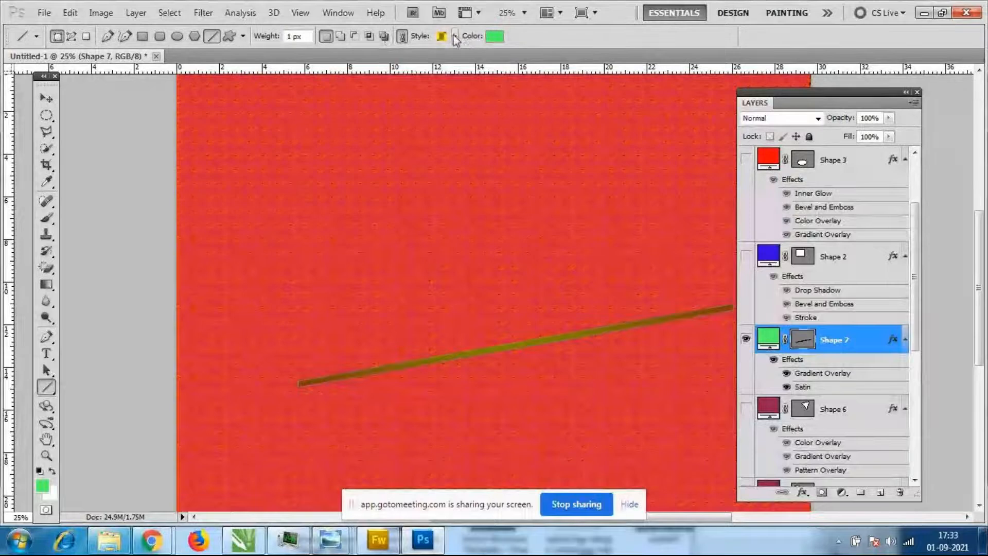
{"action": "left_click", "coordinate": [445, 68]}
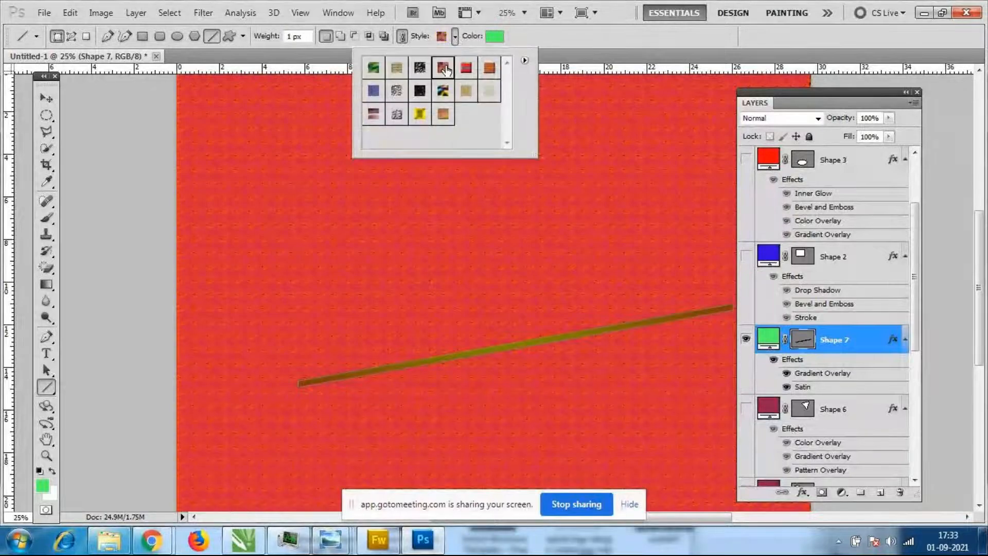
{"action": "left_click", "coordinate": [369, 88]}
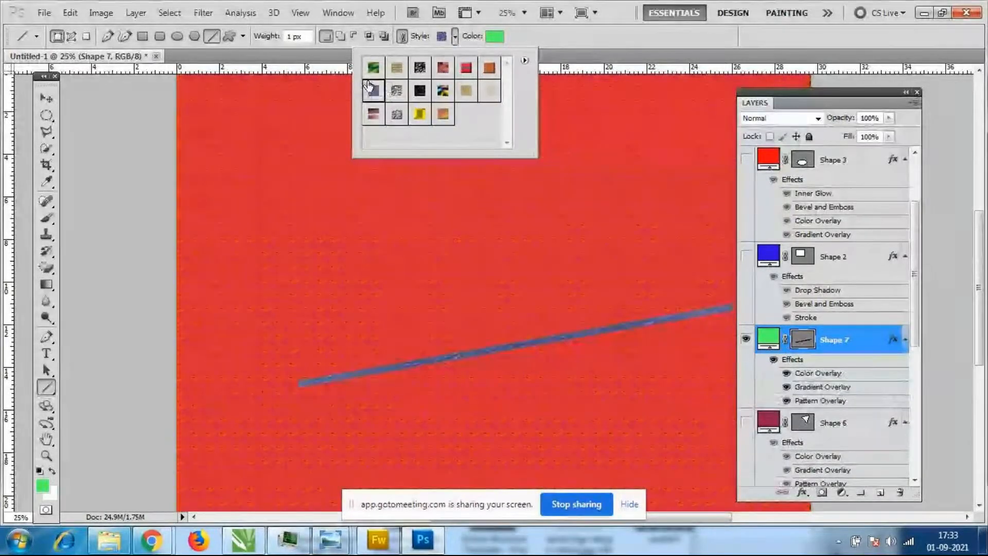
{"action": "left_click", "coordinate": [396, 67]}
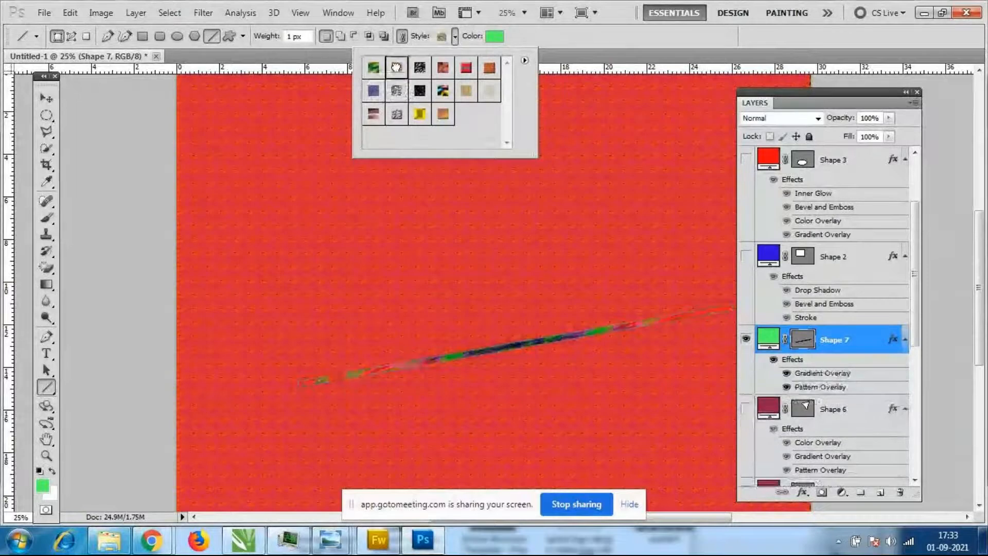
{"action": "left_click", "coordinate": [421, 73]}
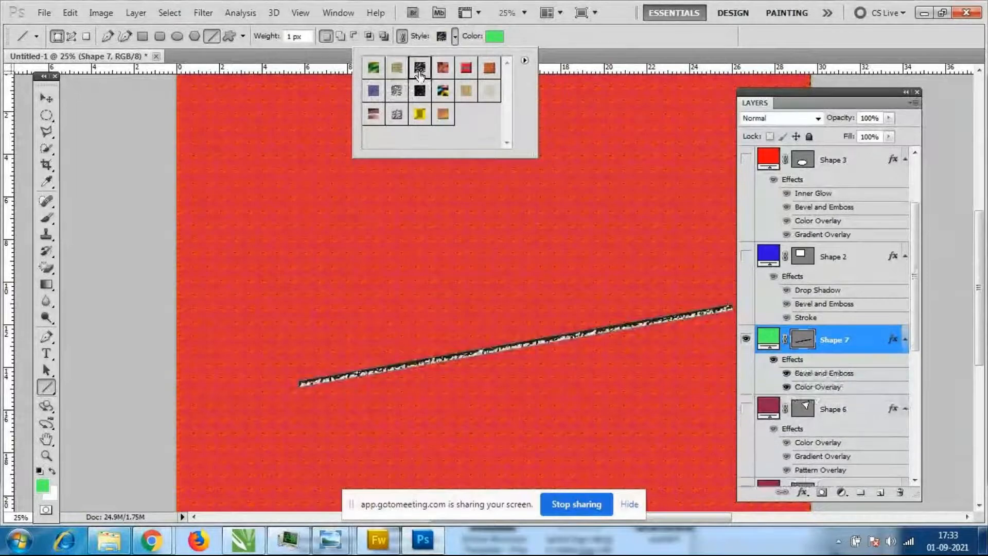
{"action": "left_click", "coordinate": [649, 44]}
Stretch the line's height to 147.91% with Free Transform and rotate it until it lies nearly horizontal
{"action": "key", "text": "ctrl+minus"}
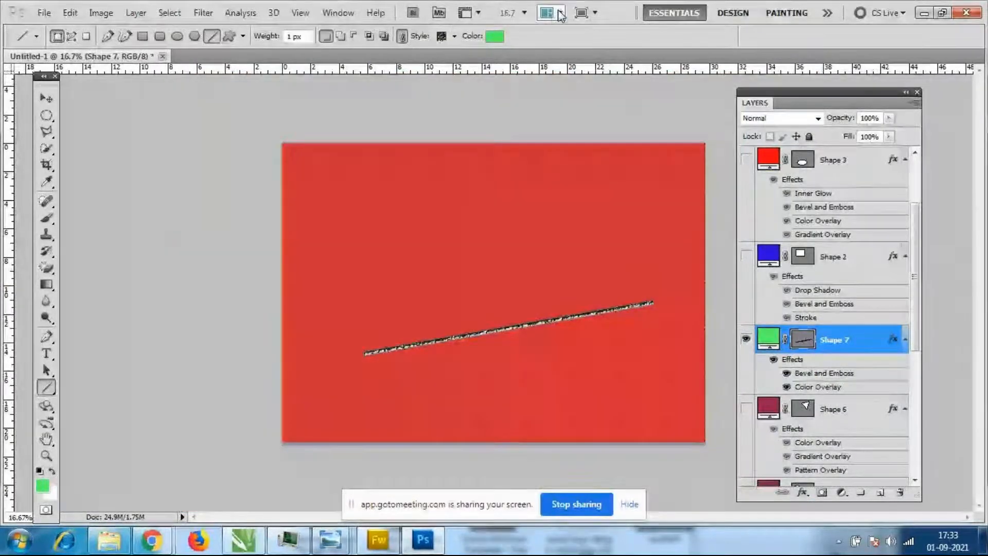
{"action": "key", "text": "ctrl+t"}
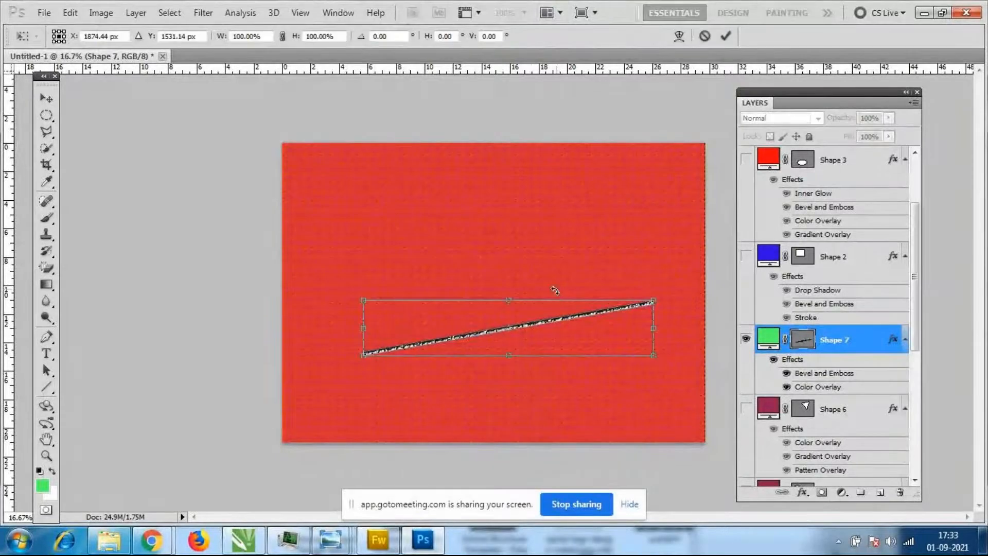
{"action": "left_click_drag", "start_coordinate": [509, 356], "coordinate": [509, 382]}
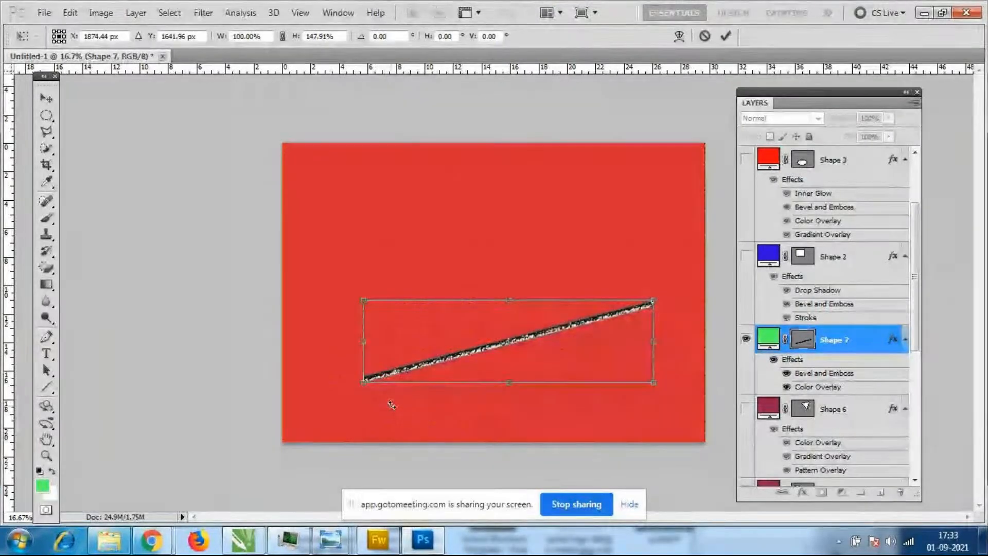
{"action": "left_click_drag", "start_coordinate": [370, 394], "coordinate": [354, 367]}
{"action": "key", "text": "Return"}
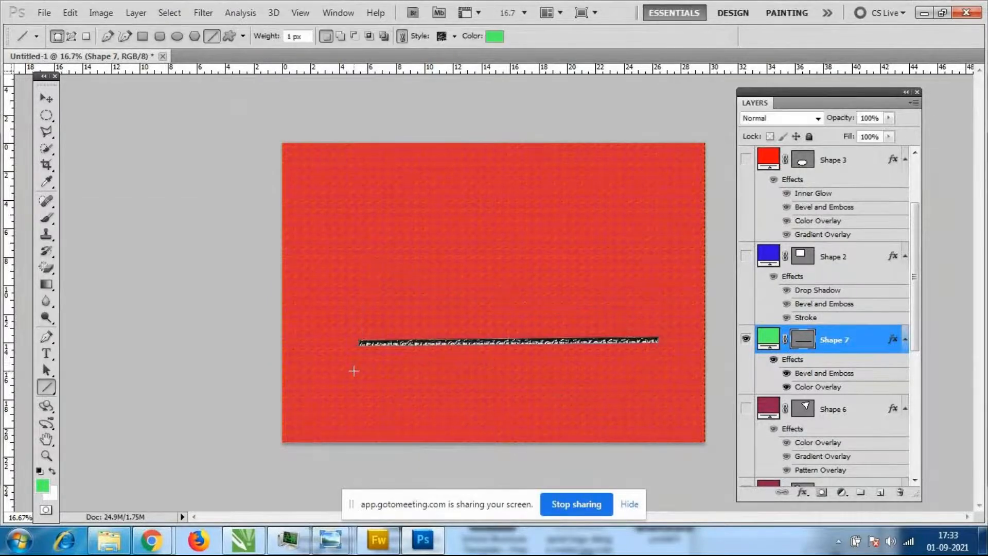
Move the textured line to the upper part of the canvas
{"action": "left_click", "coordinate": [47, 98]}
{"action": "left_click_drag", "start_coordinate": [520, 342], "coordinate": [500, 256]}
{"action": "key", "text": "ctrl+z"}
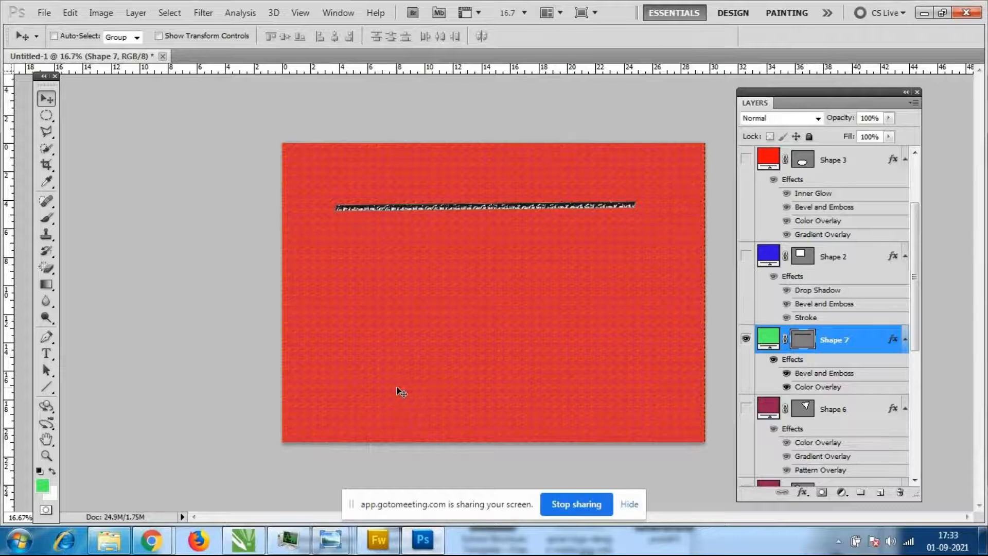
Duplicate the line layer twice and place the copies below the original as evenly spaced parallel lines
{"action": "right_click", "coordinate": [861, 355]}
{"action": "left_click", "coordinate": [745, 238]}
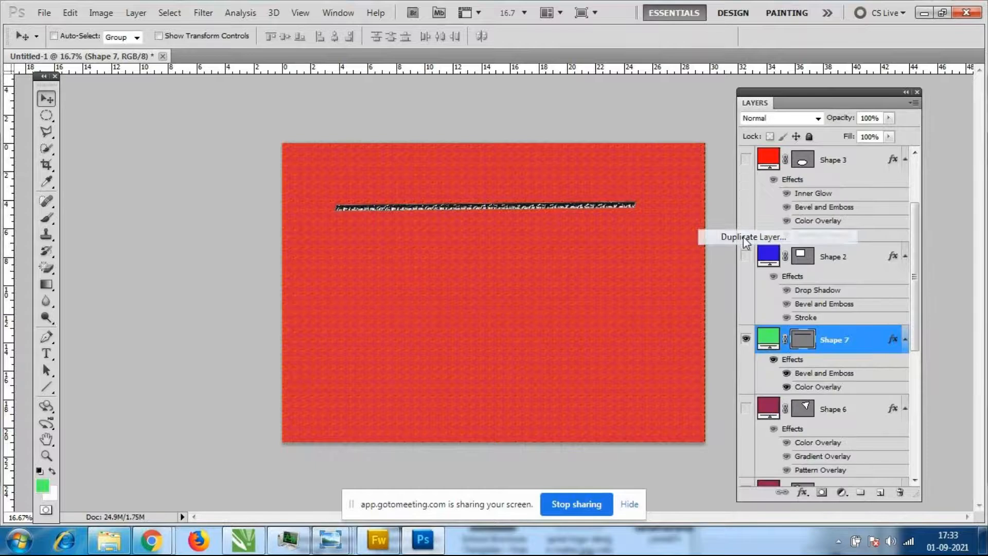
{"action": "left_click", "coordinate": [616, 162]}
{"action": "left_click_drag", "start_coordinate": [499, 207], "coordinate": [499, 251]}
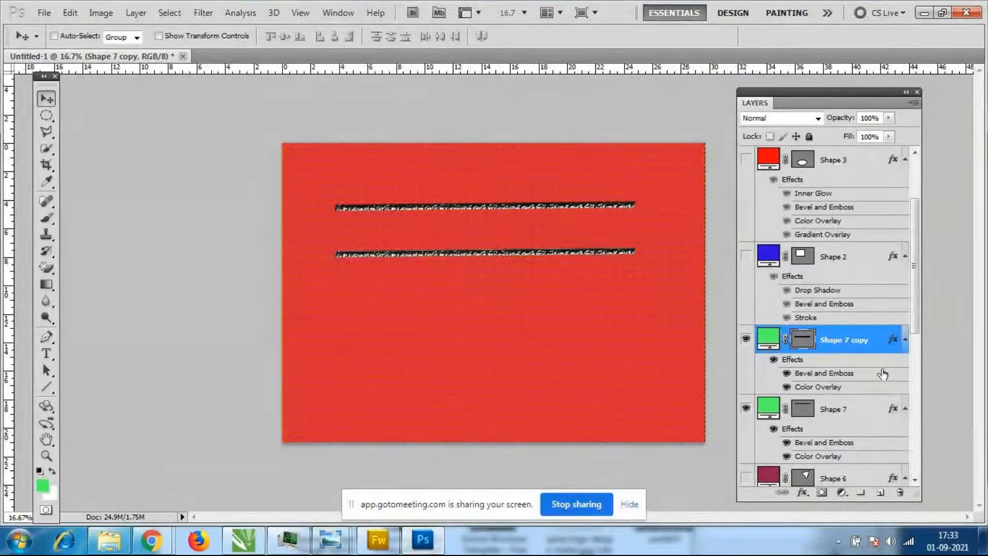
{"action": "right_click", "coordinate": [852, 339]}
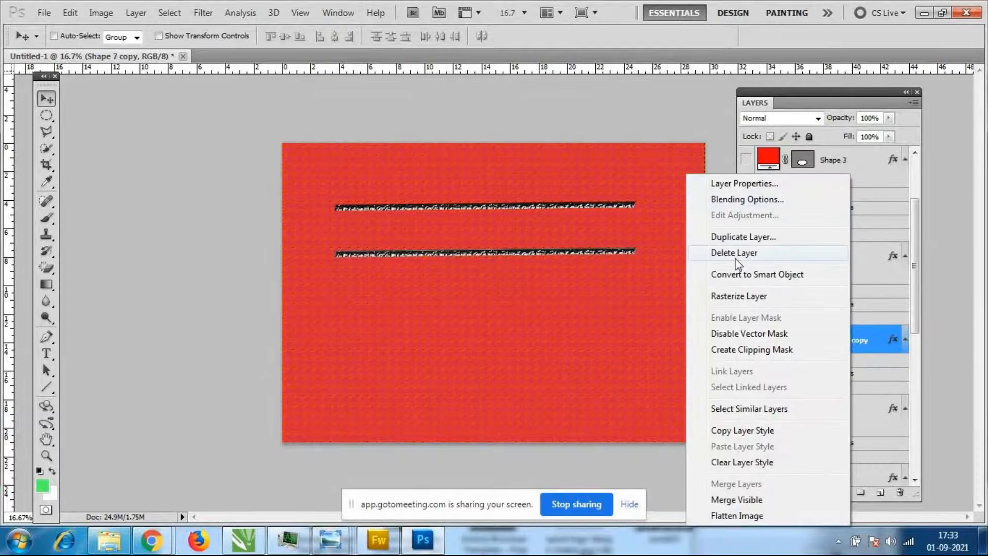
{"action": "left_click", "coordinate": [741, 237]}
{"action": "left_click", "coordinate": [618, 162]}
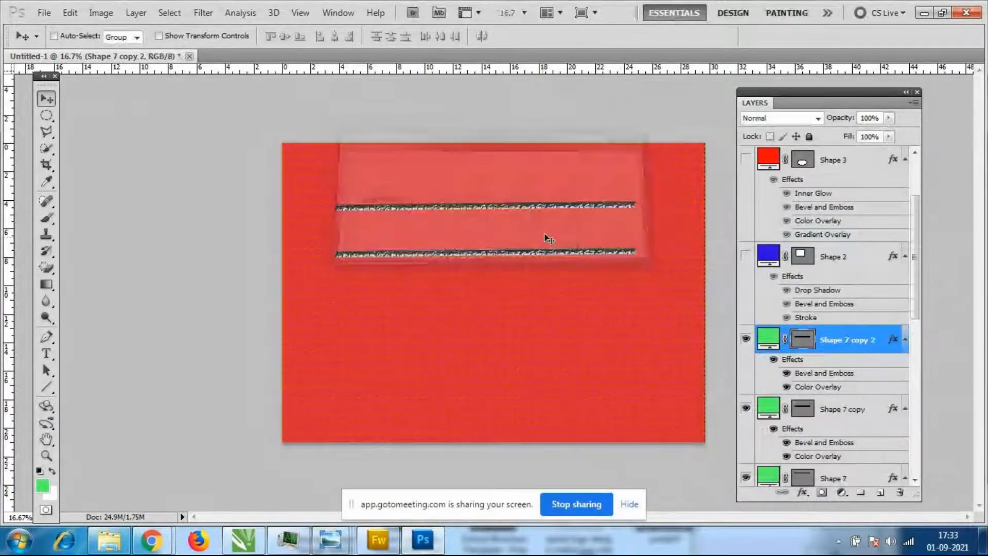
{"action": "left_click_drag", "start_coordinate": [541, 255], "coordinate": [546, 294]}
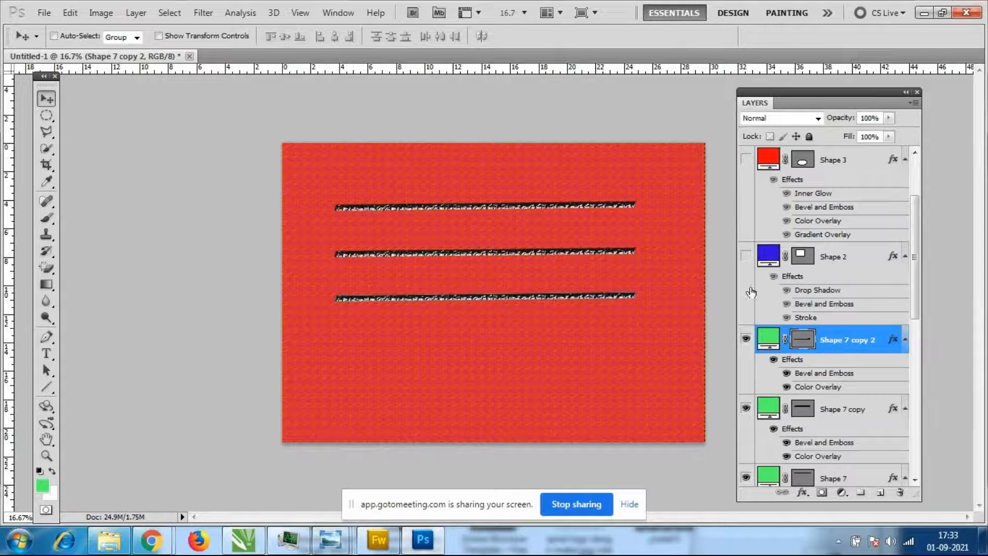
Hide Shape 7 copy 2 and Shape 7 copy, and display the Custom Shape tool's shape library in an enlarged picker
{"action": "left_click", "coordinate": [745, 339]}
{"action": "left_click", "coordinate": [746, 408]}
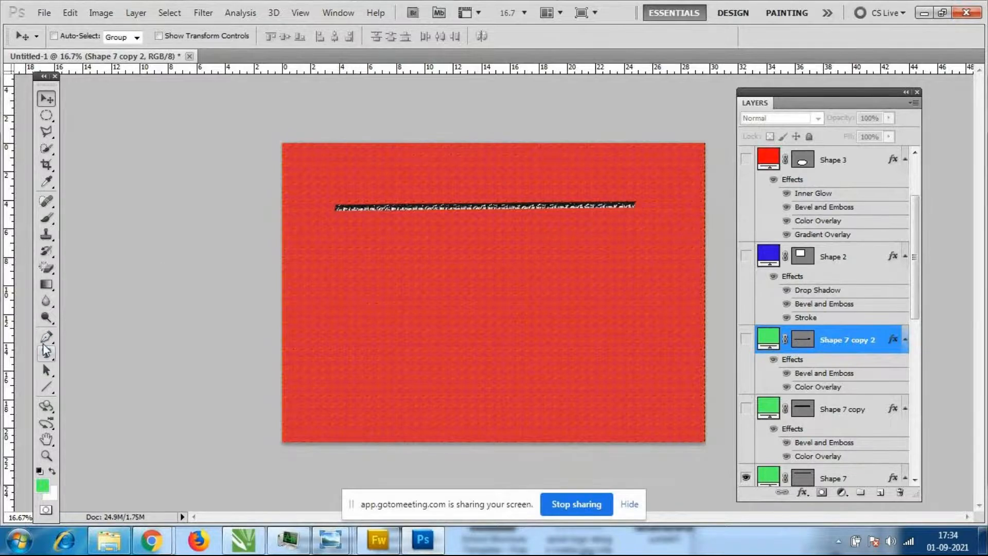
{"action": "left_click", "coordinate": [47, 391]}
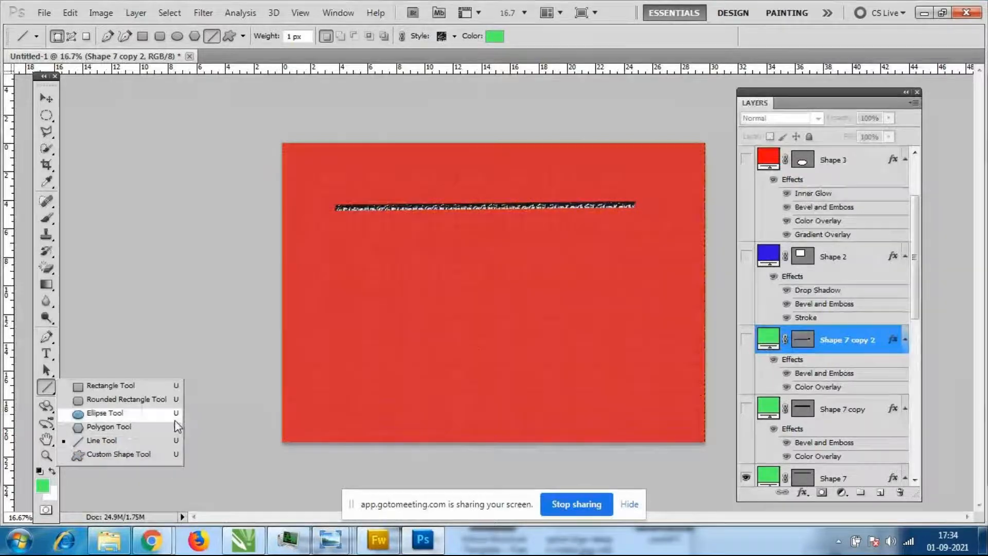
{"action": "left_click", "coordinate": [134, 455]}
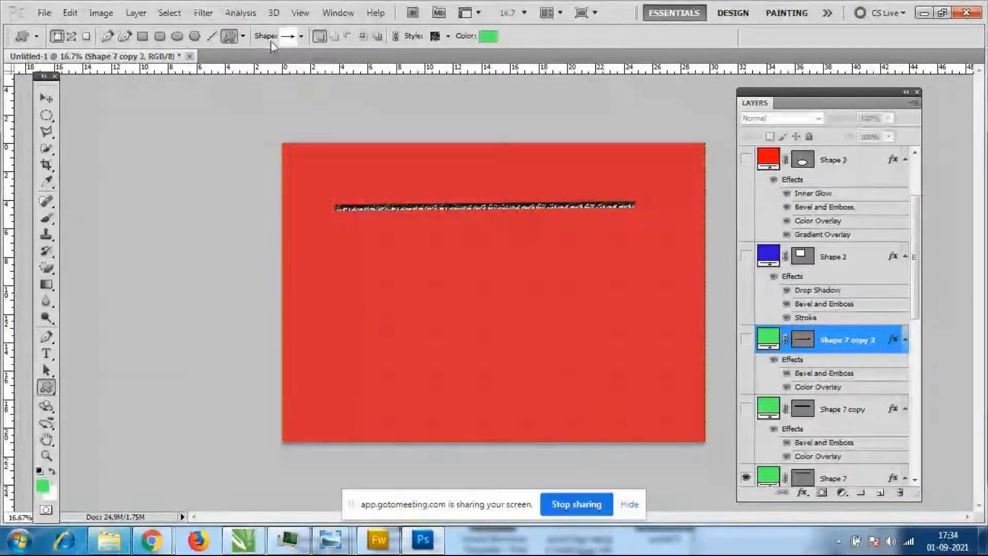
{"action": "left_click", "coordinate": [300, 37]}
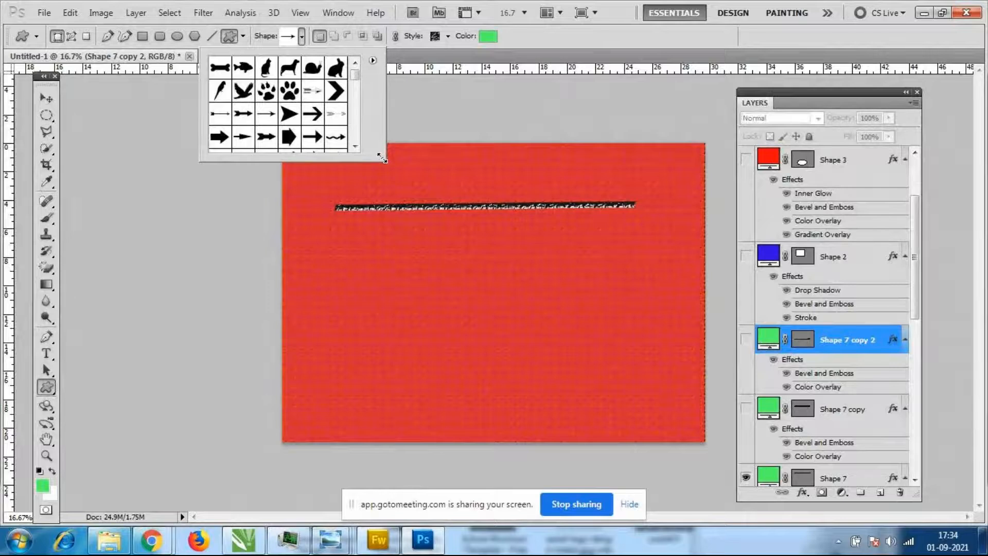
{"action": "left_click_drag", "start_coordinate": [367, 152], "coordinate": [583, 470]}
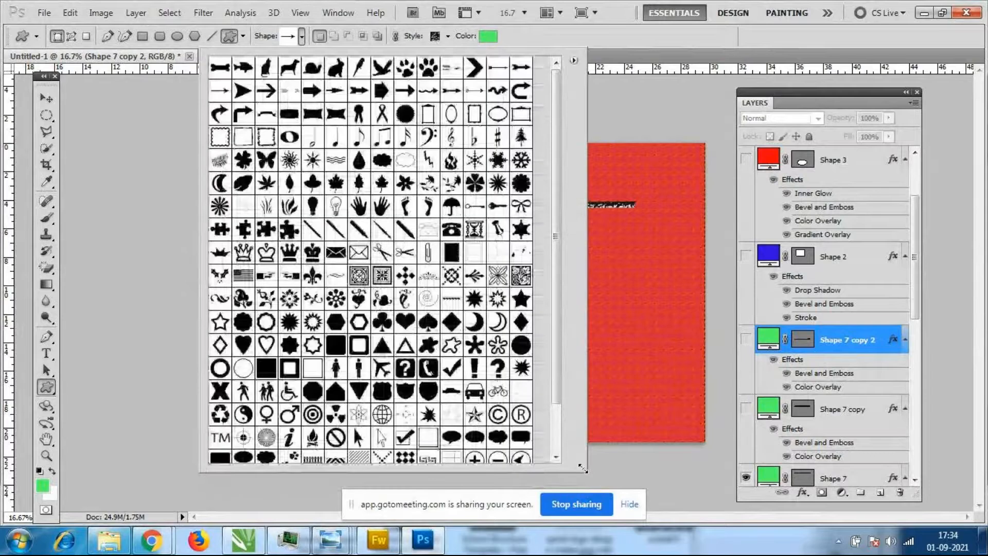
Switch to the GoToMeeting window in Chrome, look through the meeting participants, and return to Photoshop
{"action": "left_click", "coordinate": [151, 540]}
{"action": "left_click", "coordinate": [111, 467]}
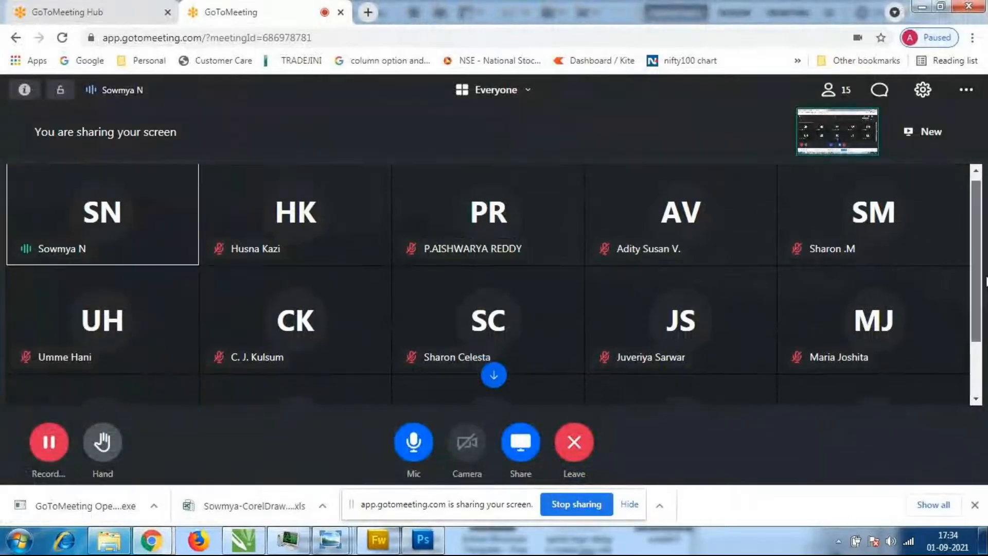
{"action": "scroll", "coordinate": [967, 272], "scroll_direction": "down", "scroll_amount": 2}
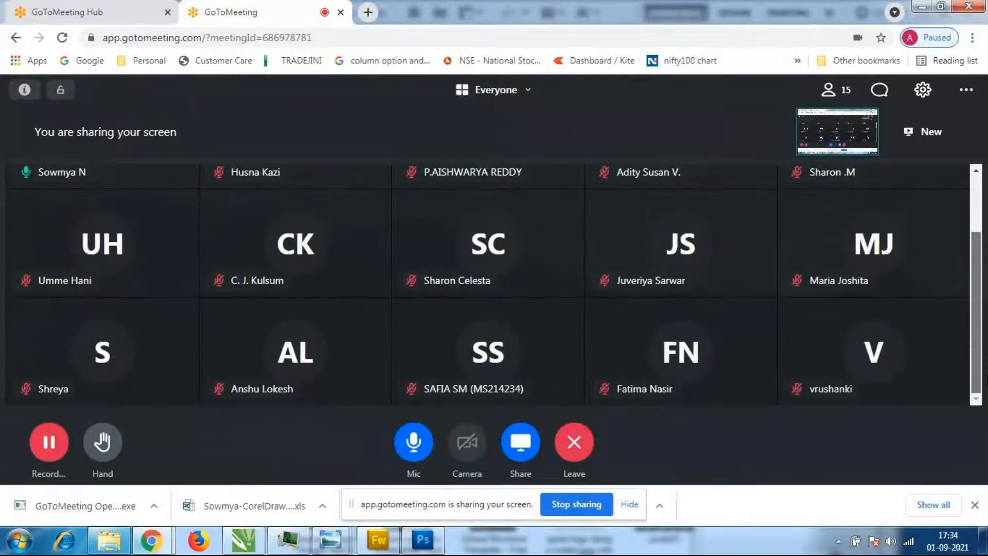
{"action": "scroll", "coordinate": [971, 298], "scroll_direction": "up", "scroll_amount": 2}
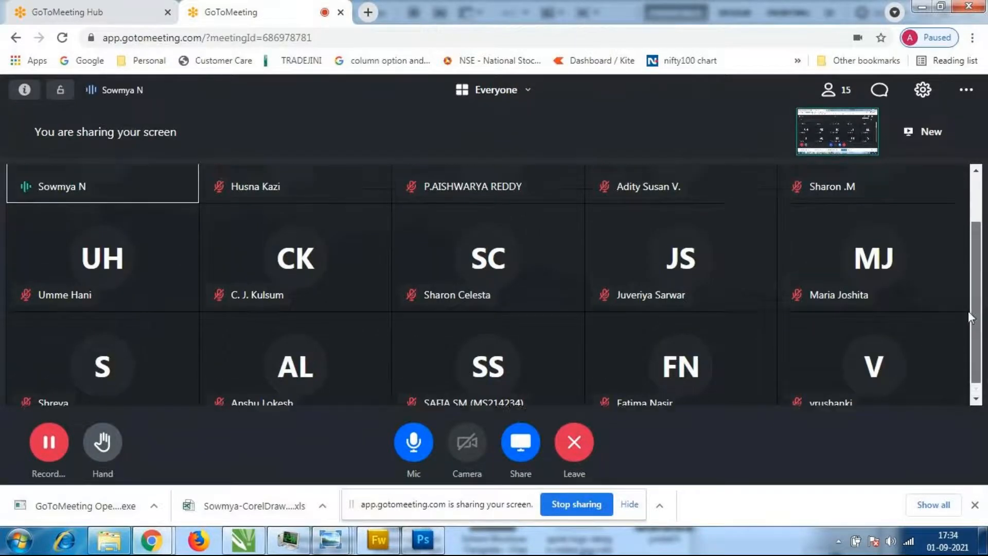
{"action": "scroll", "coordinate": [972, 297], "scroll_direction": "up", "scroll_amount": 1}
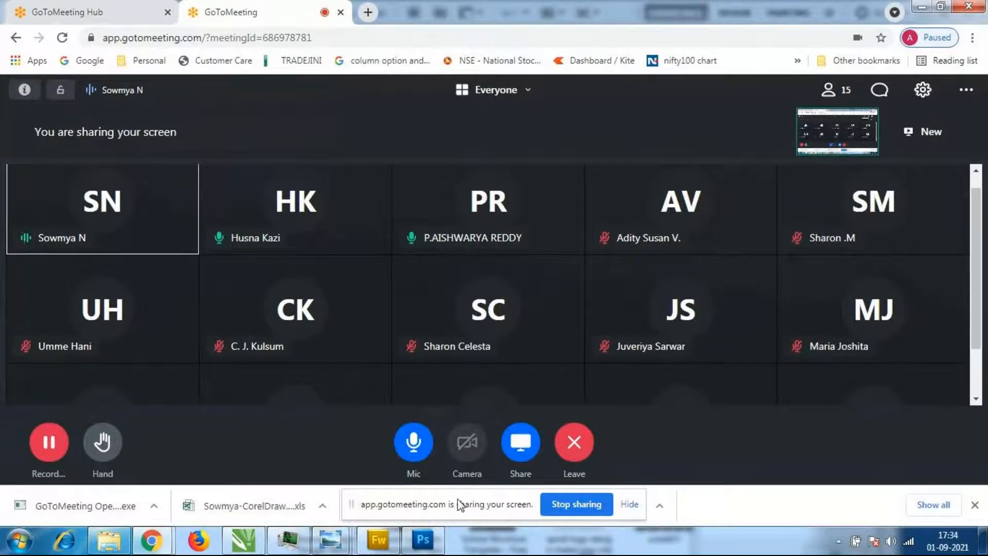
{"action": "left_click", "coordinate": [423, 546]}
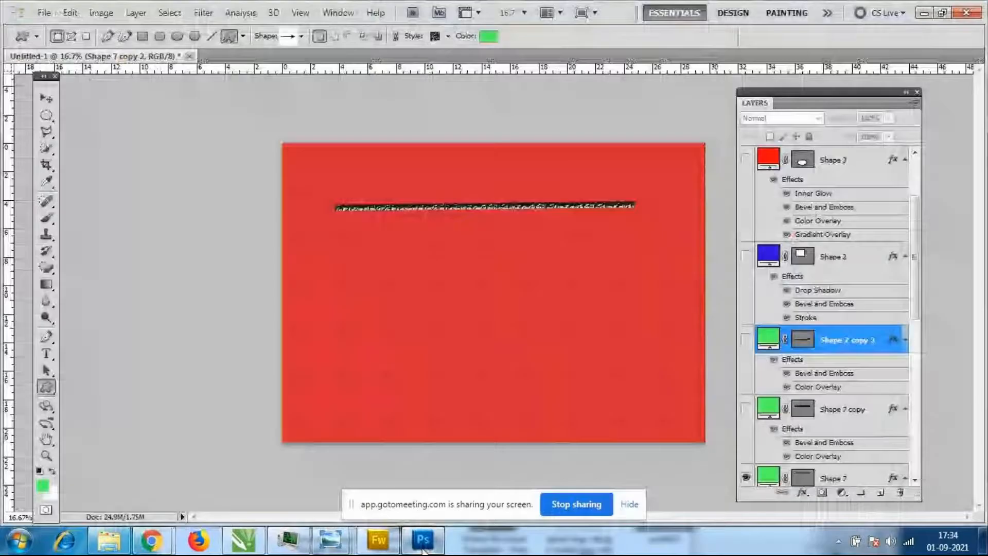
Draw an award ribbon custom shape on the canvas below the left part of the textured line
{"action": "right_click", "coordinate": [47, 390]}
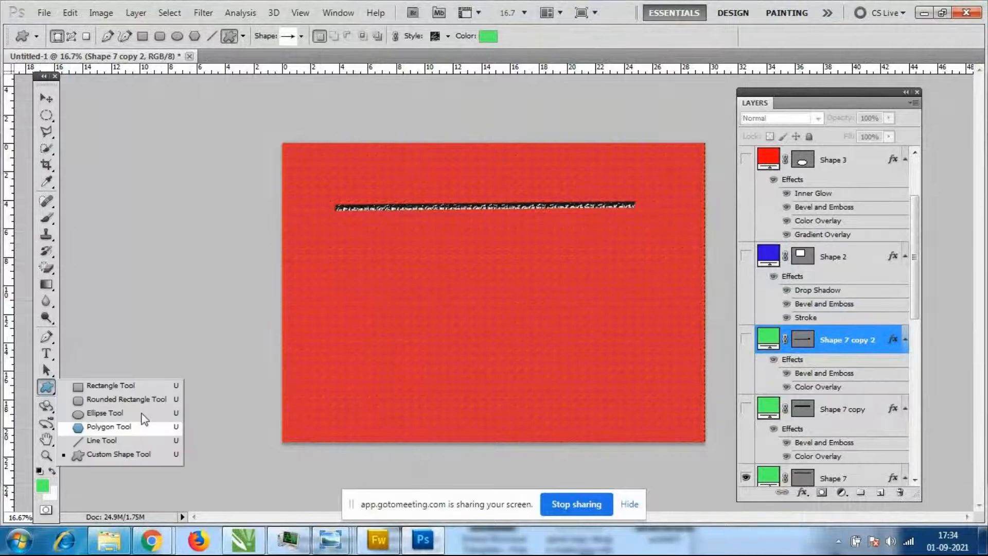
{"action": "left_click", "coordinate": [140, 458]}
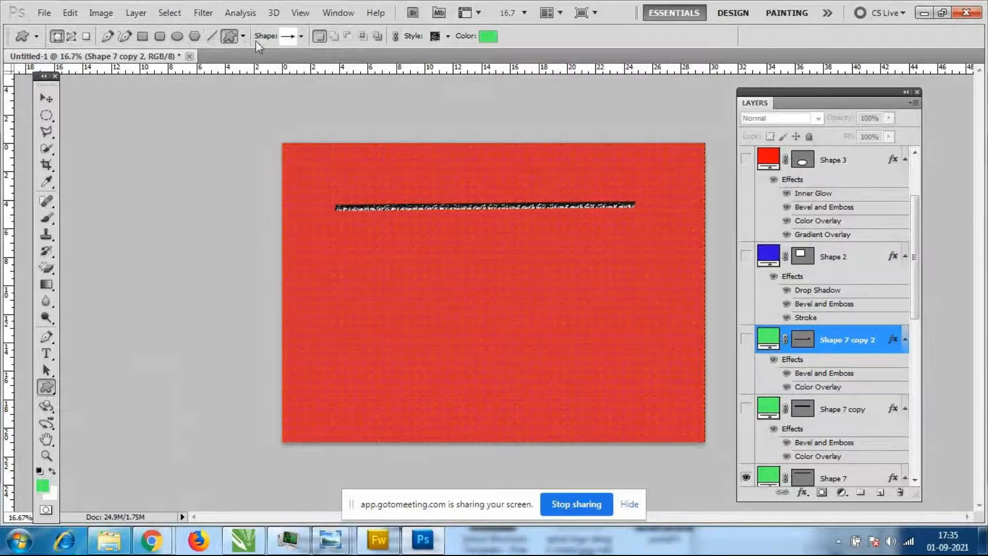
{"action": "left_click", "coordinate": [302, 37]}
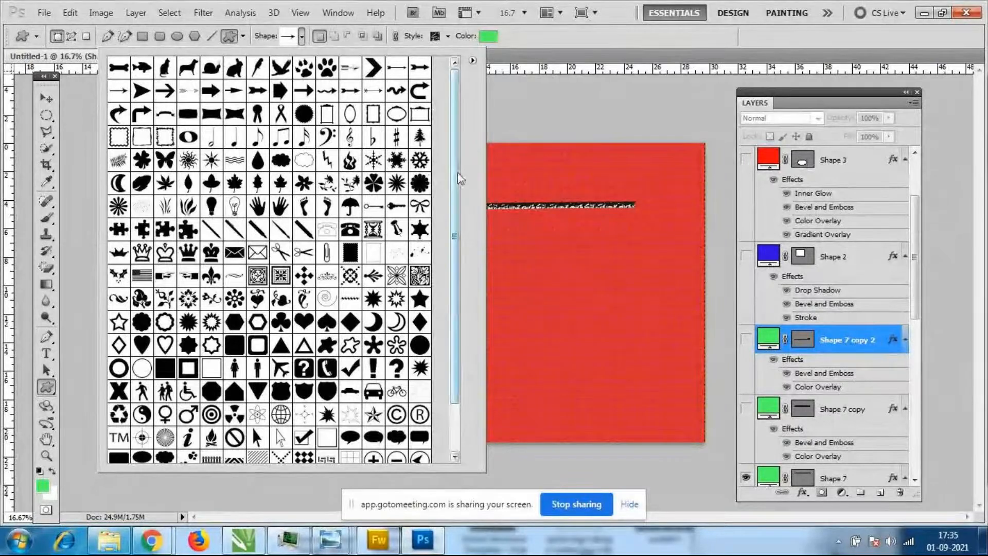
{"action": "scroll", "coordinate": [466, 164], "scroll_direction": "down", "scroll_amount": 3}
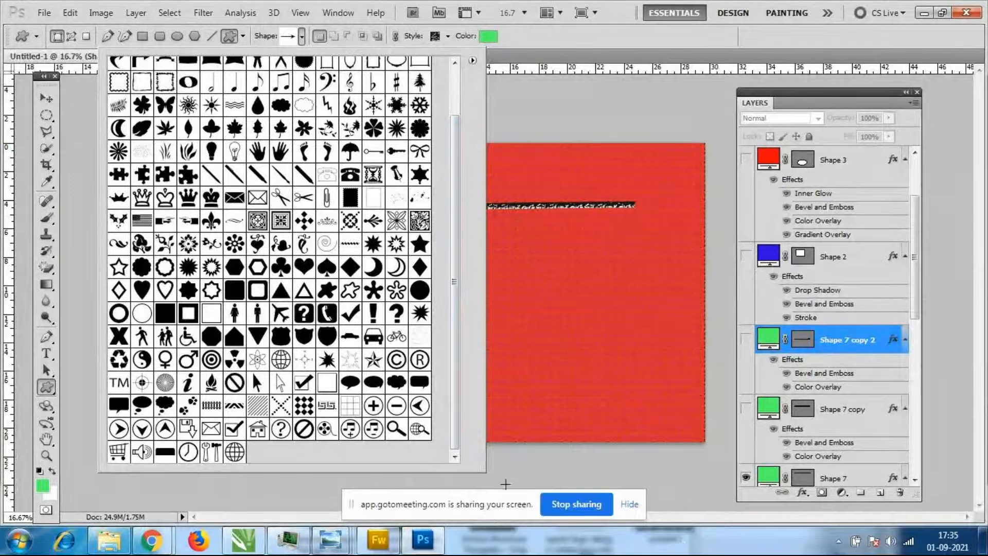
{"action": "scroll", "coordinate": [460, 278], "scroll_direction": "up", "scroll_amount": 3}
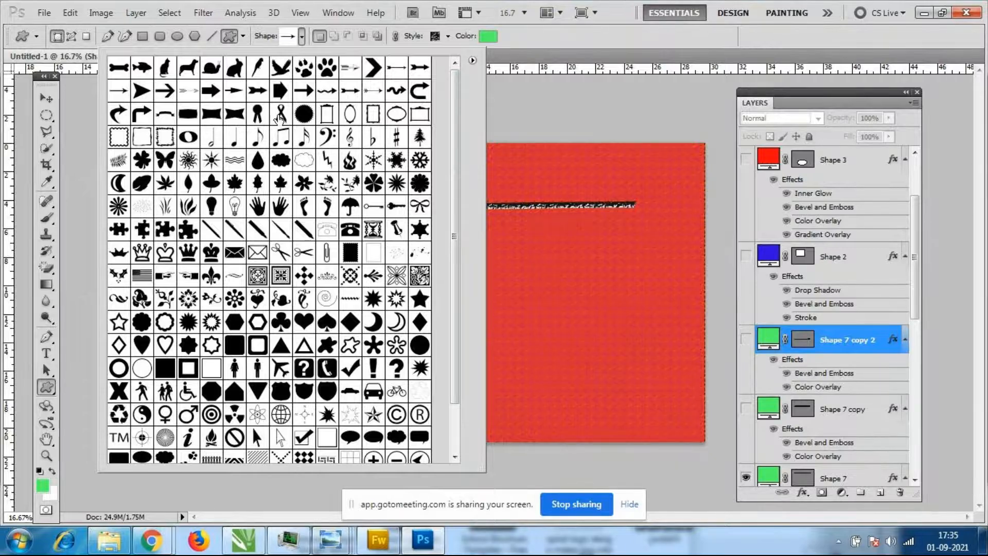
{"action": "double_click", "coordinate": [257, 115]}
{"action": "left_click_drag", "start_coordinate": [341, 230], "coordinate": [429, 328]}
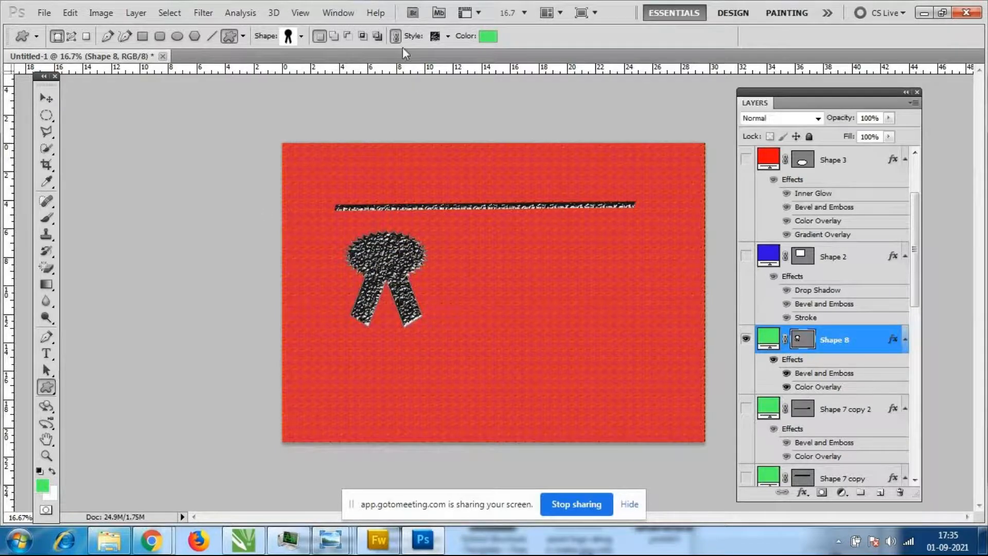
Apply the multicoloured striped style with bevel and gradient overlay to the award ribbon
{"action": "left_click", "coordinate": [448, 36]}
{"action": "left_click", "coordinate": [435, 67]}
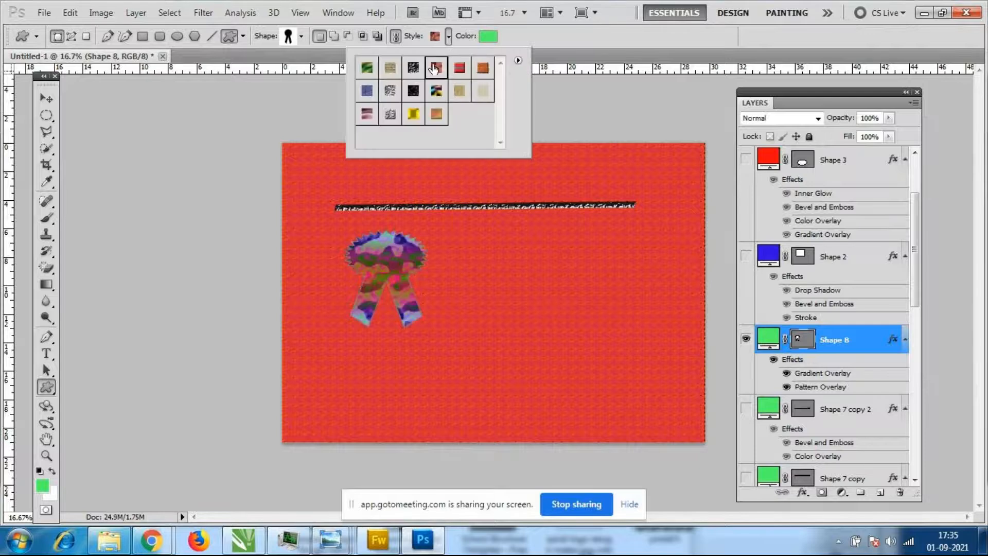
{"action": "left_click", "coordinate": [460, 67]}
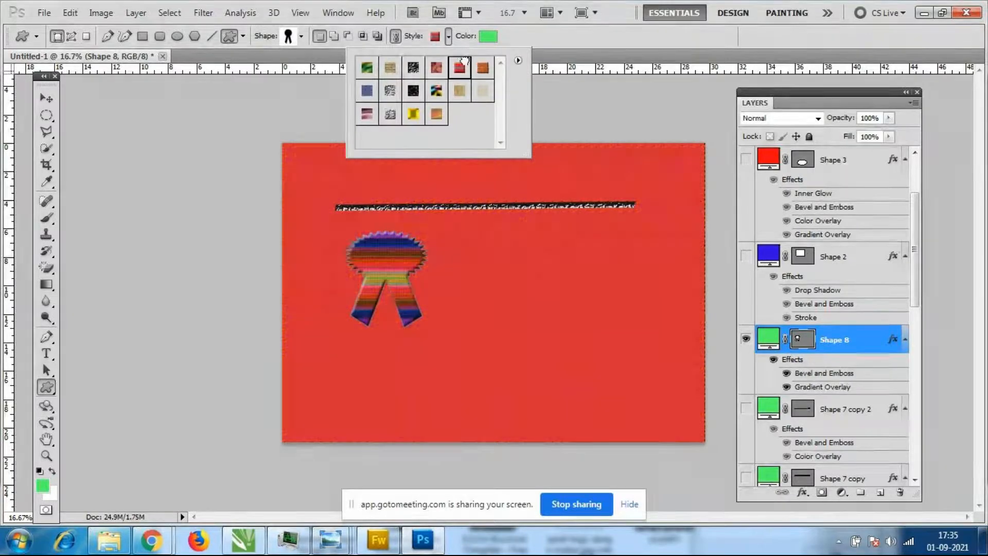
Hide the Shape 7 layer so that only the ribbon is shown on the red background
{"action": "left_click", "coordinate": [43, 98]}
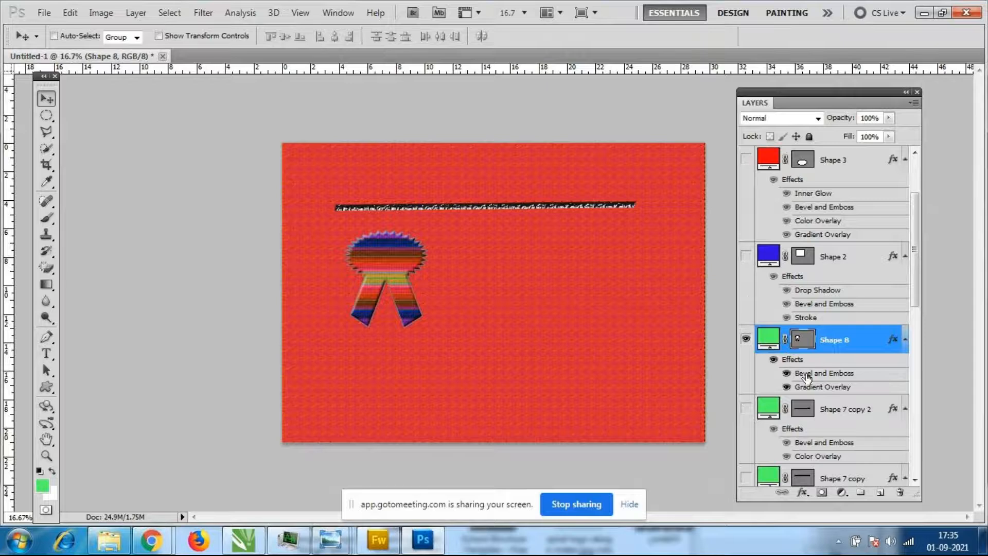
{"action": "scroll", "coordinate": [807, 377], "scroll_direction": "down", "scroll_amount": 2}
{"action": "left_click", "coordinate": [746, 451]}
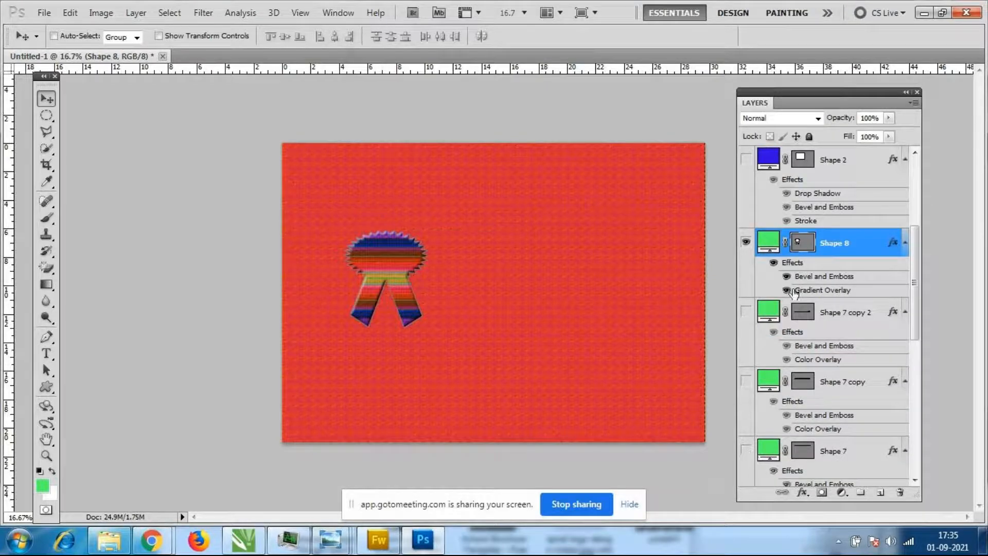
Move the ribbon to the upper-left part of the canvas and enlarge it slightly with Free Transform
{"action": "left_click_drag", "start_coordinate": [385, 262], "coordinate": [345, 209]}
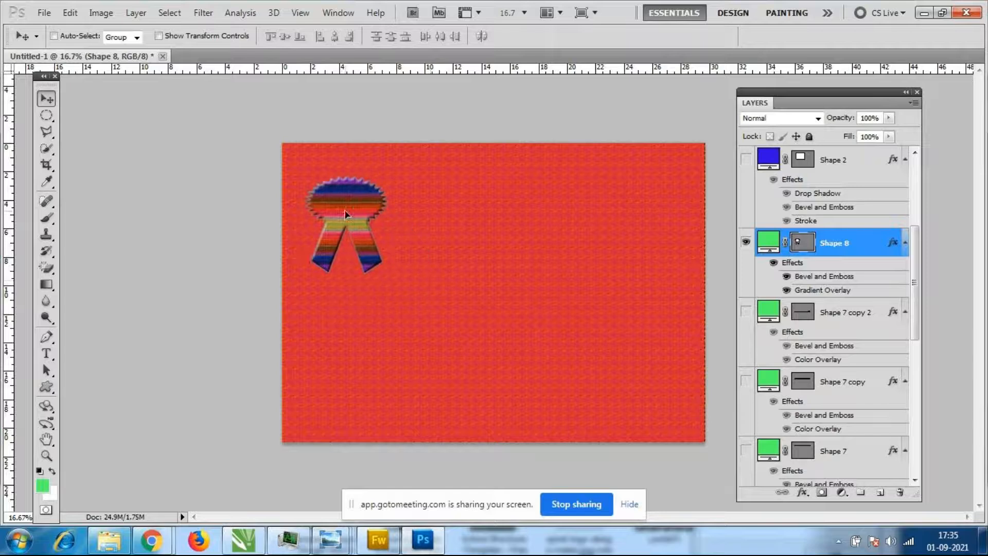
{"action": "key", "text": "ctrl+t"}
{"action": "left_click_drag", "start_coordinate": [392, 277], "coordinate": [405, 291]}
{"action": "key", "text": "Return"}
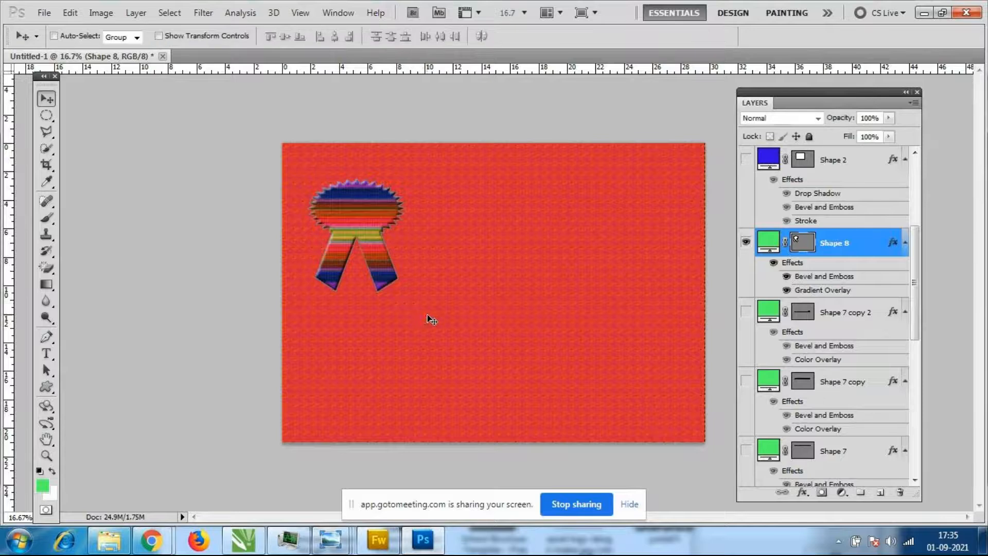
Draw an open hand custom shape in the upper-right part of the canvas
{"action": "left_click", "coordinate": [43, 391]}
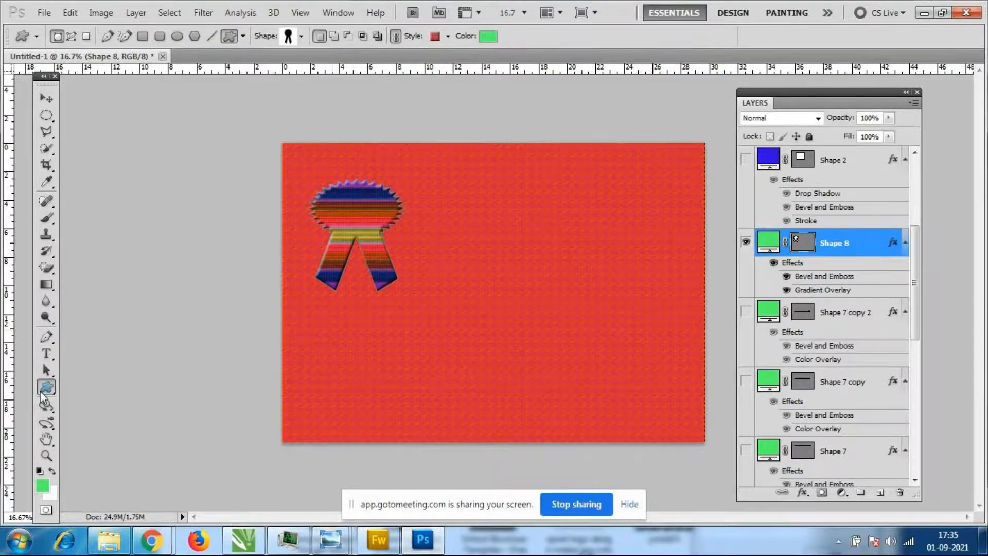
{"action": "left_click", "coordinate": [301, 37]}
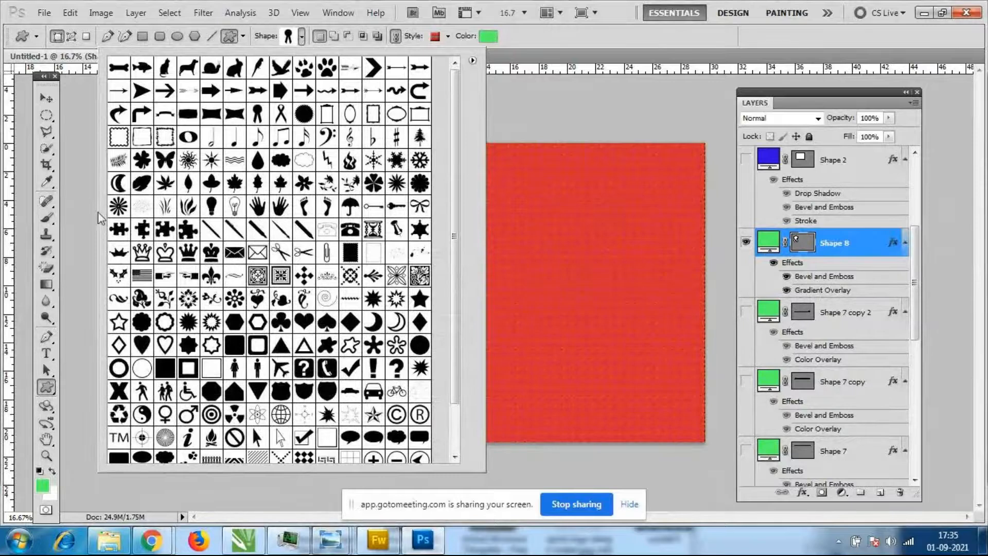
{"action": "left_click", "coordinate": [280, 207]}
{"action": "left_click_drag", "start_coordinate": [523, 164], "coordinate": [627, 273]}
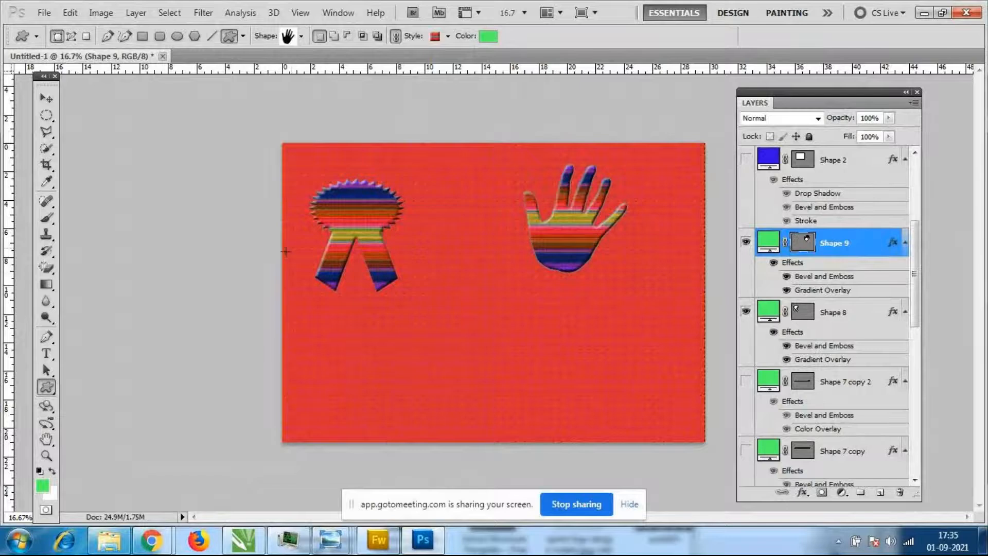
Draw an airplane custom shape below the hand in the lower-right part of the canvas
{"action": "left_click", "coordinate": [301, 37]}
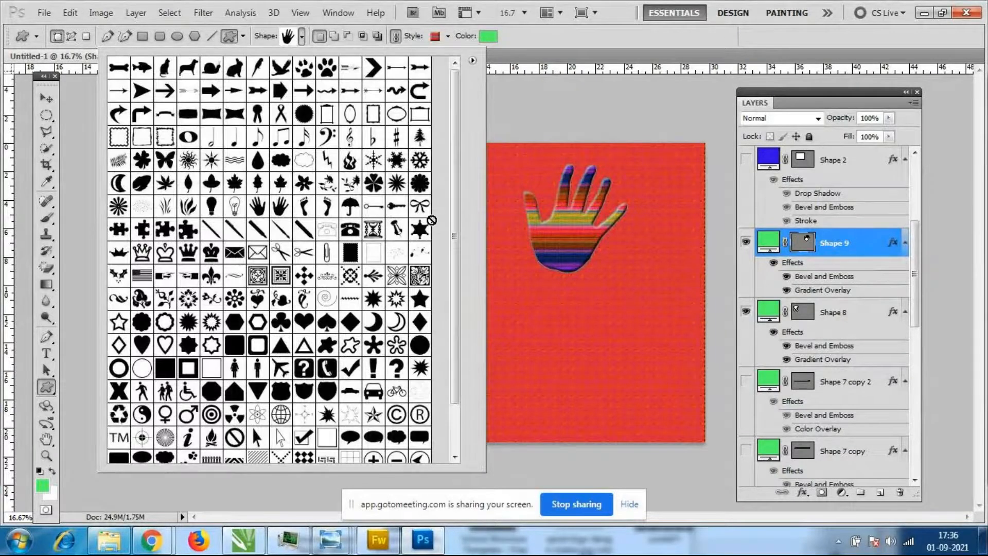
{"action": "scroll", "coordinate": [319, 225], "scroll_direction": "down", "scroll_amount": 1}
{"action": "scroll", "coordinate": [320, 225], "scroll_direction": "down", "scroll_amount": 3}
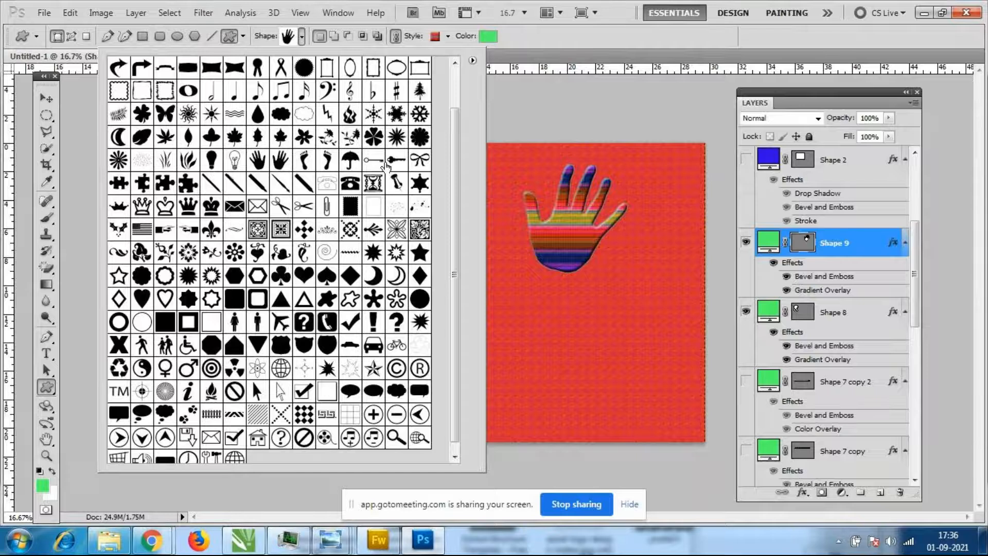
{"action": "scroll", "coordinate": [251, 206], "scroll_direction": "down", "scroll_amount": 1}
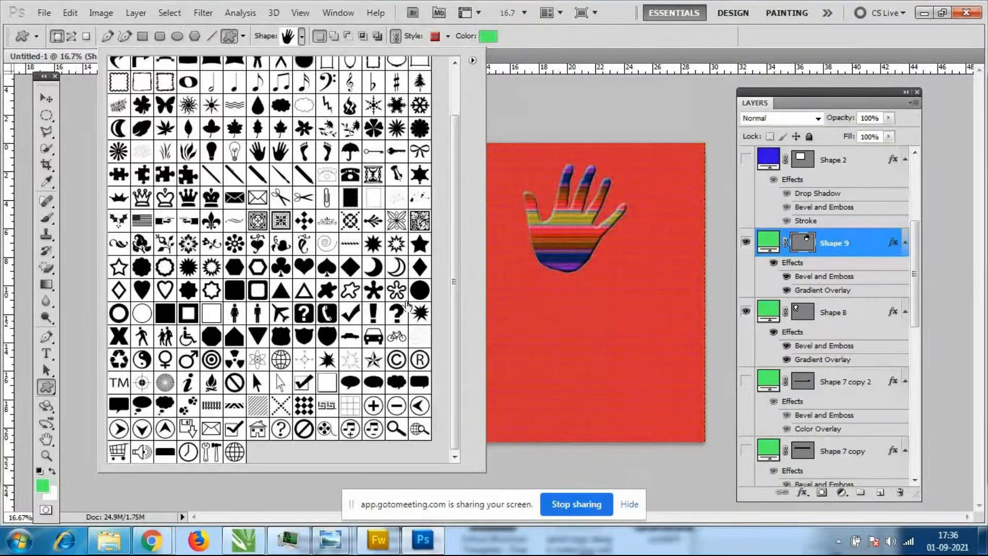
{"action": "left_click", "coordinate": [280, 312]}
{"action": "left_click_drag", "start_coordinate": [514, 283], "coordinate": [625, 403]}
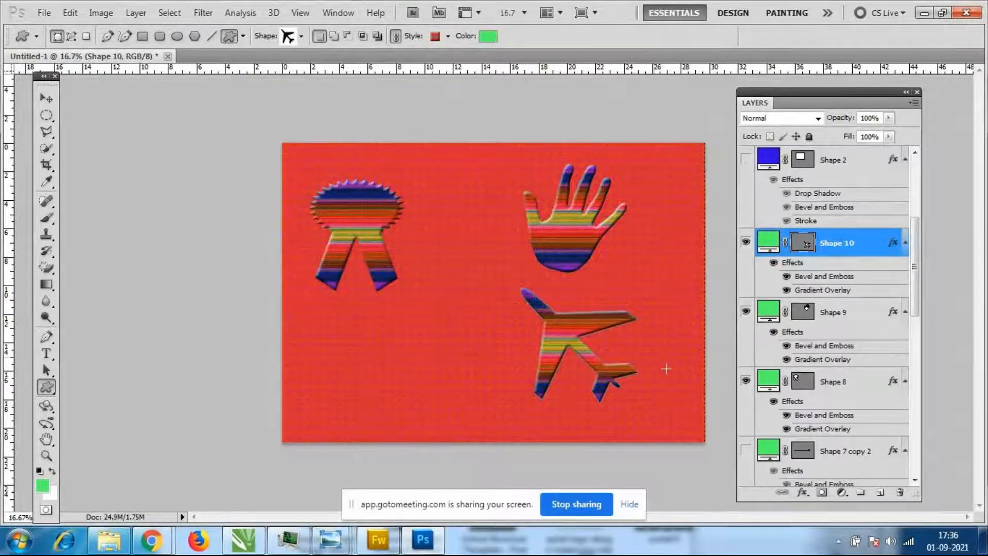
Try the wood style on the airplane, then apply the yellow gradient and satin style
{"action": "left_click", "coordinate": [449, 37]}
{"action": "left_click", "coordinate": [460, 91]}
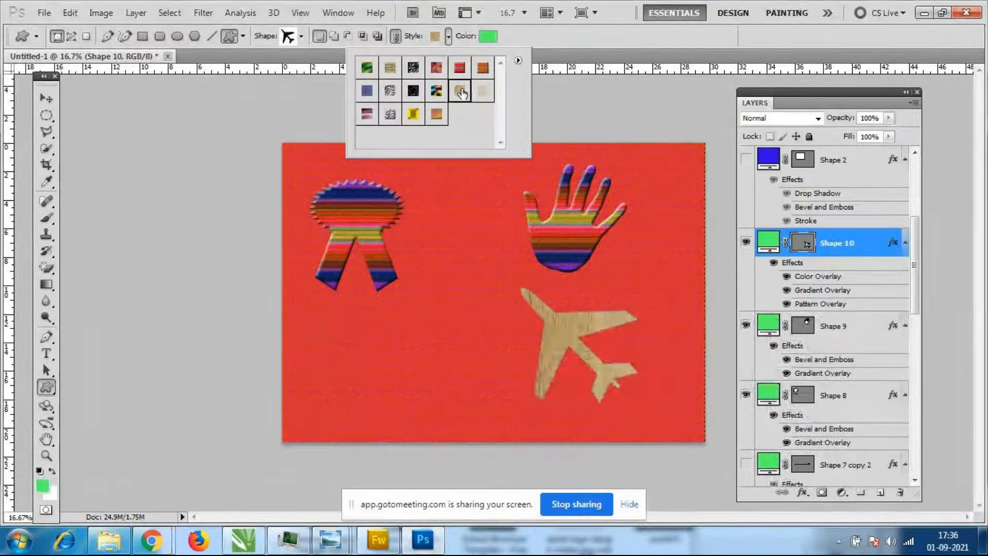
{"action": "left_click", "coordinate": [417, 114]}
{"action": "key", "text": "Escape"}
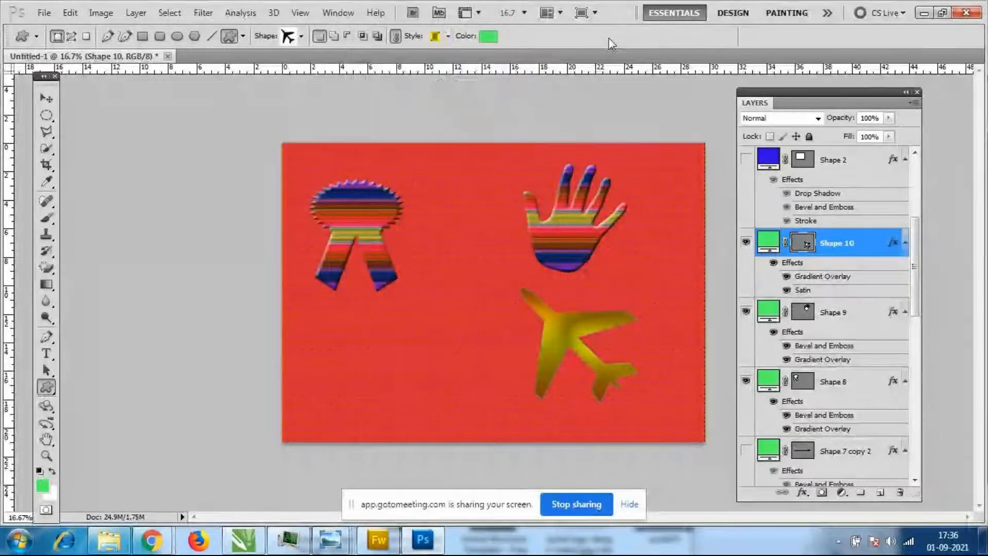
Draw a wheelchair custom shape in the lower-left part of the canvas and apply the brick style to it
{"action": "left_click", "coordinate": [51, 388]}
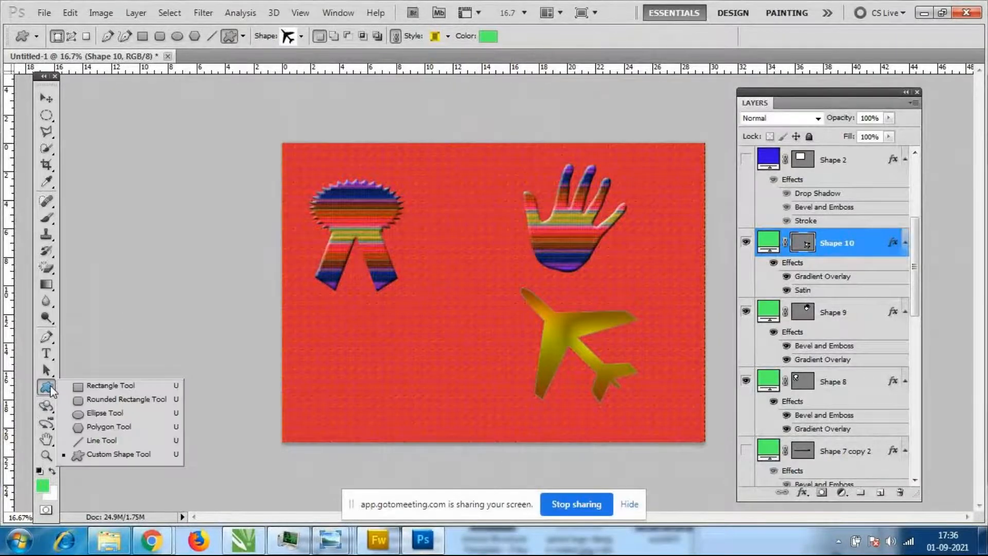
{"action": "left_click", "coordinate": [50, 389]}
{"action": "left_click", "coordinate": [47, 387]}
{"action": "left_click", "coordinate": [116, 454]}
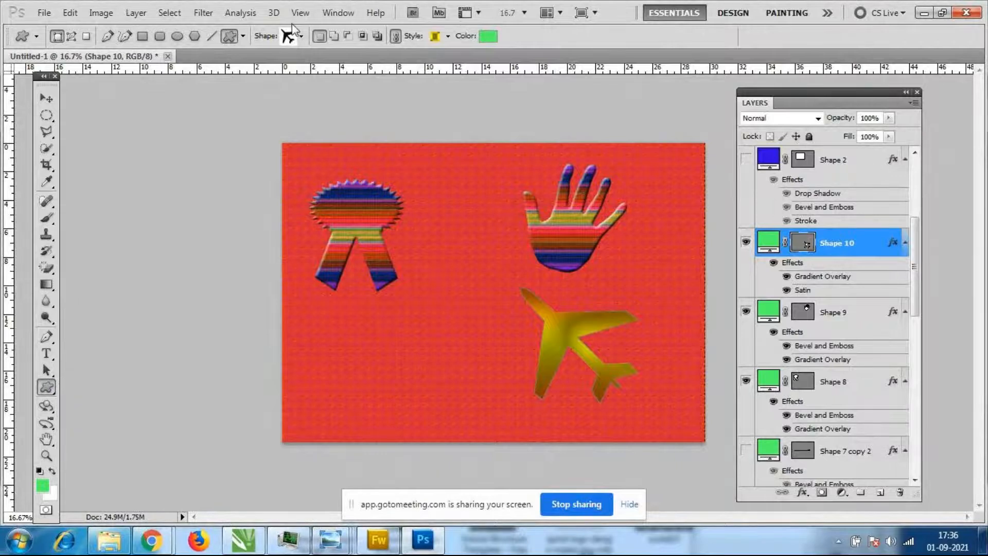
{"action": "left_click", "coordinate": [301, 37]}
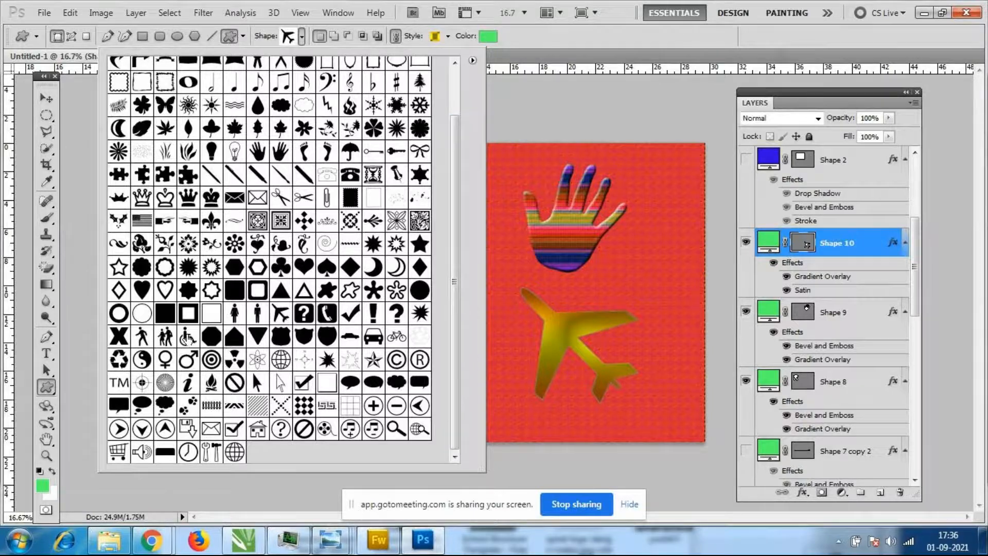
{"action": "double_click", "coordinate": [188, 338]}
{"action": "left_click_drag", "start_coordinate": [334, 345], "coordinate": [446, 432]}
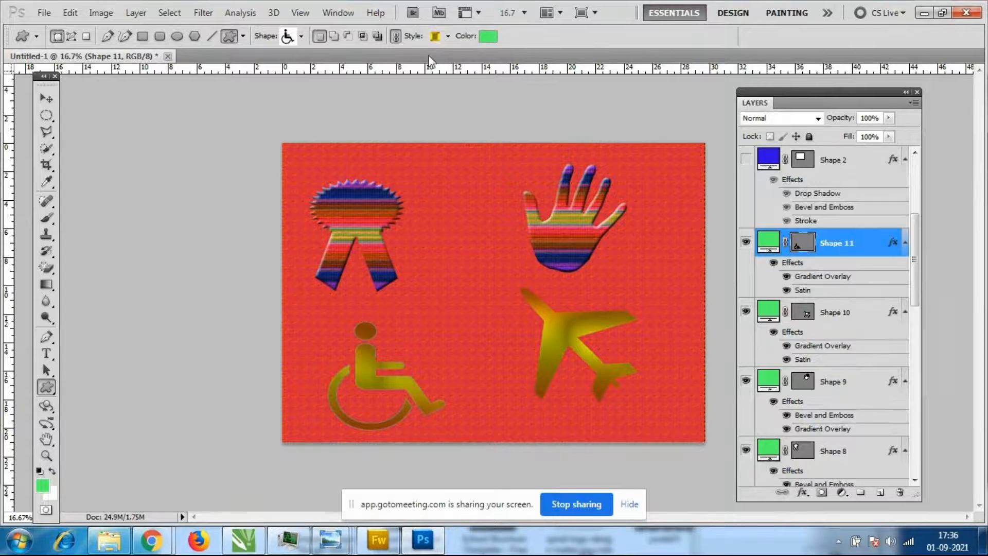
{"action": "left_click", "coordinate": [448, 36]}
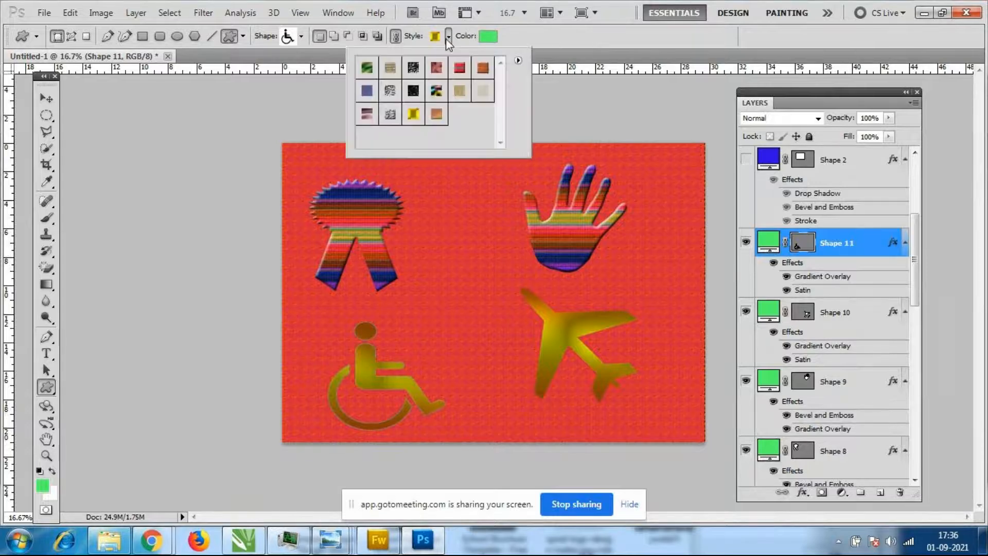
{"action": "left_click", "coordinate": [483, 68]}
Draw a shopping cart custom shape between the ribbon and the hand
{"action": "left_click", "coordinate": [47, 391]}
{"action": "left_click", "coordinate": [301, 36]}
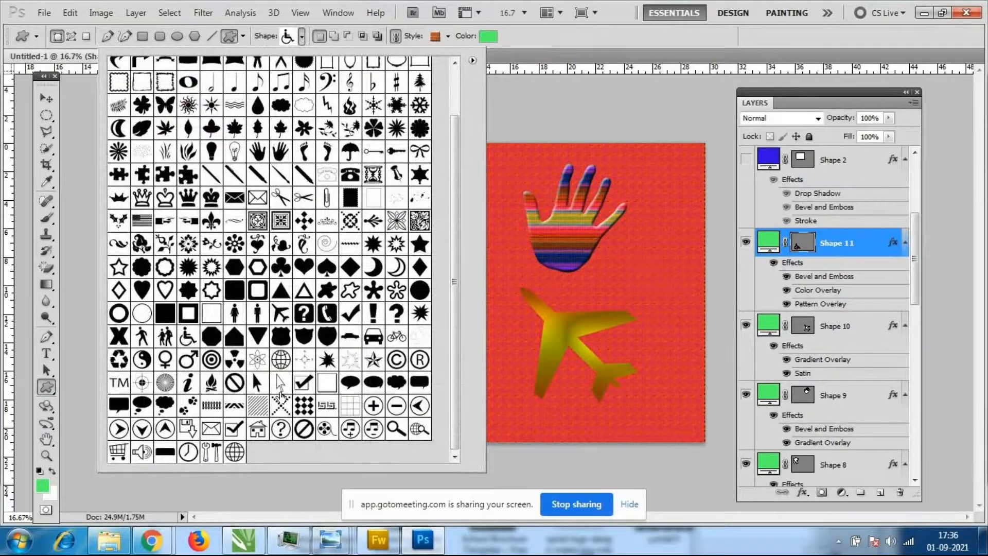
{"action": "double_click", "coordinate": [118, 451]}
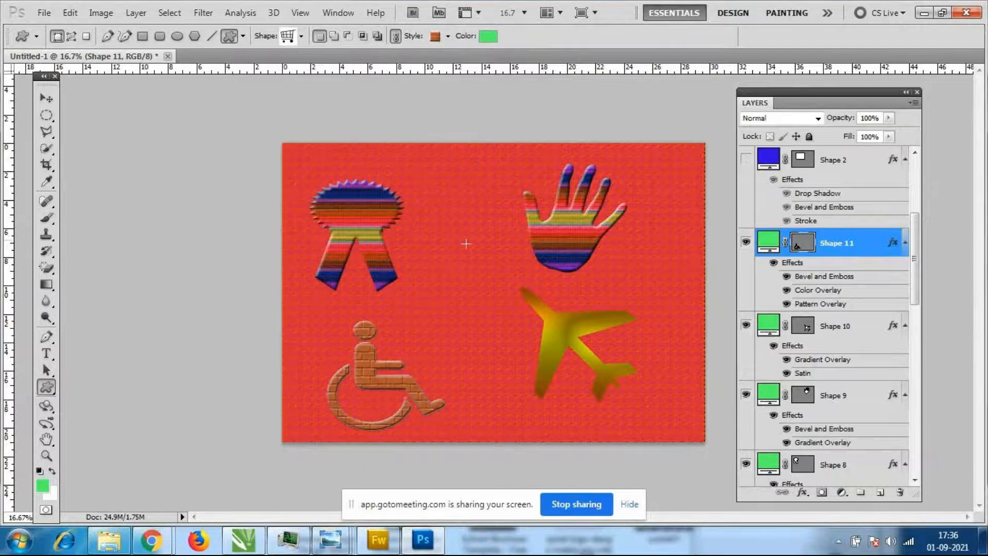
{"action": "left_click_drag", "start_coordinate": [416, 200], "coordinate": [512, 292]}
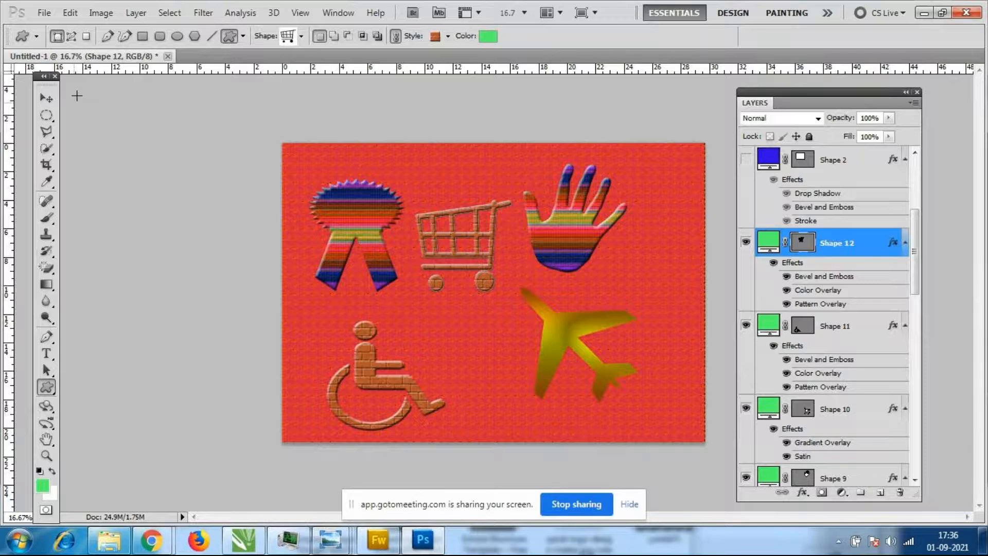
Draw a telephone sign shape to the right of the hand and a car shape between the wheelchair and the airplane
{"action": "left_click", "coordinate": [302, 35]}
{"action": "double_click", "coordinate": [327, 314]}
{"action": "left_click_drag", "start_coordinate": [633, 171], "coordinate": [684, 257]}
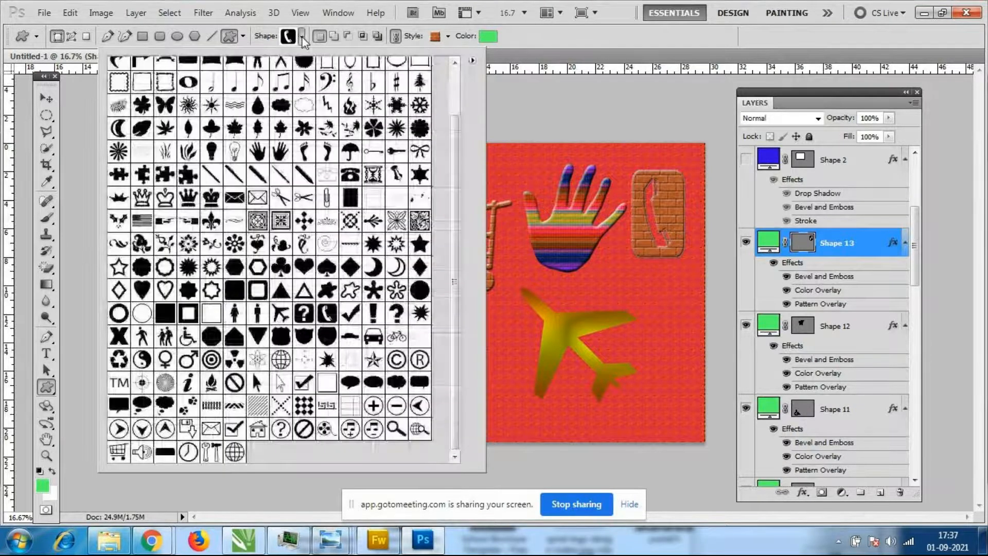
{"action": "double_click", "coordinate": [373, 336]}
{"action": "left_click_drag", "start_coordinate": [424, 316], "coordinate": [502, 381]}
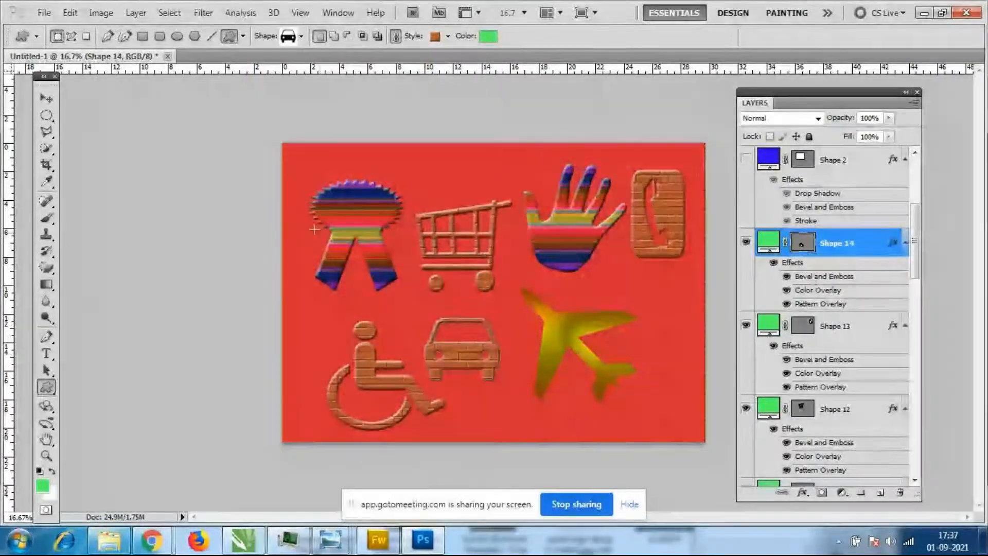
Draw a walking pedestrian custom shape below the telephone sign
{"action": "left_click", "coordinate": [302, 36]}
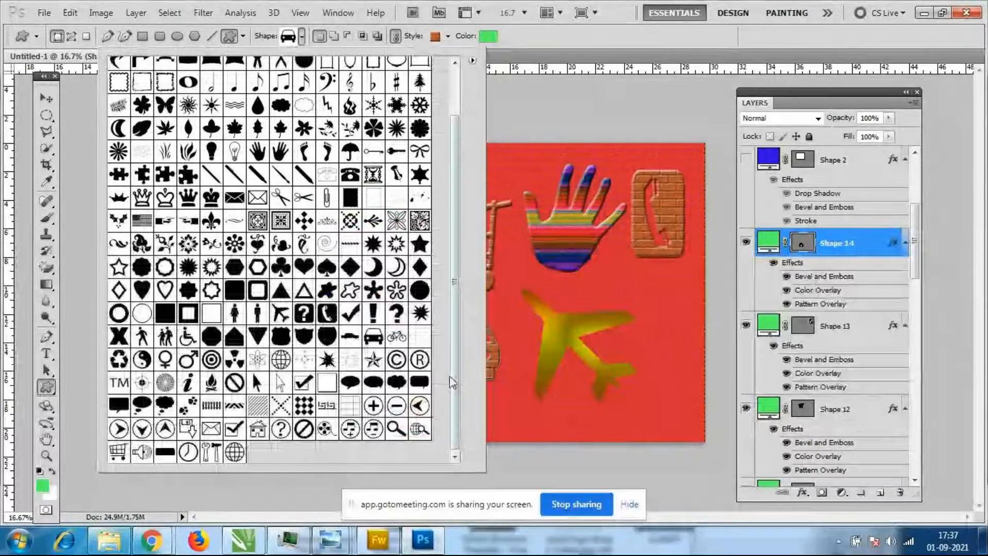
{"action": "scroll", "coordinate": [471, 286], "scroll_direction": "up", "scroll_amount": 2}
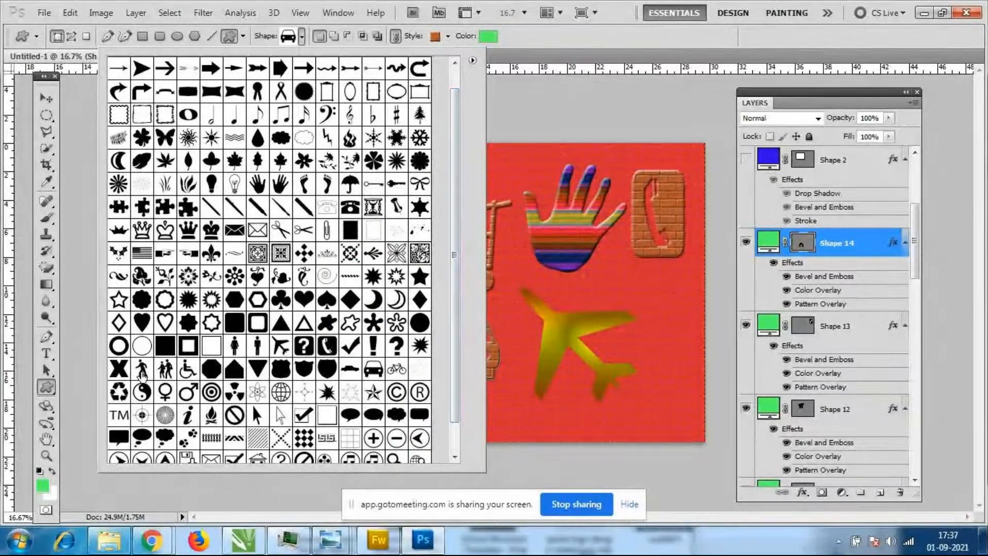
{"action": "double_click", "coordinate": [142, 369]}
{"action": "left_click_drag", "start_coordinate": [610, 272], "coordinate": [678, 354]}
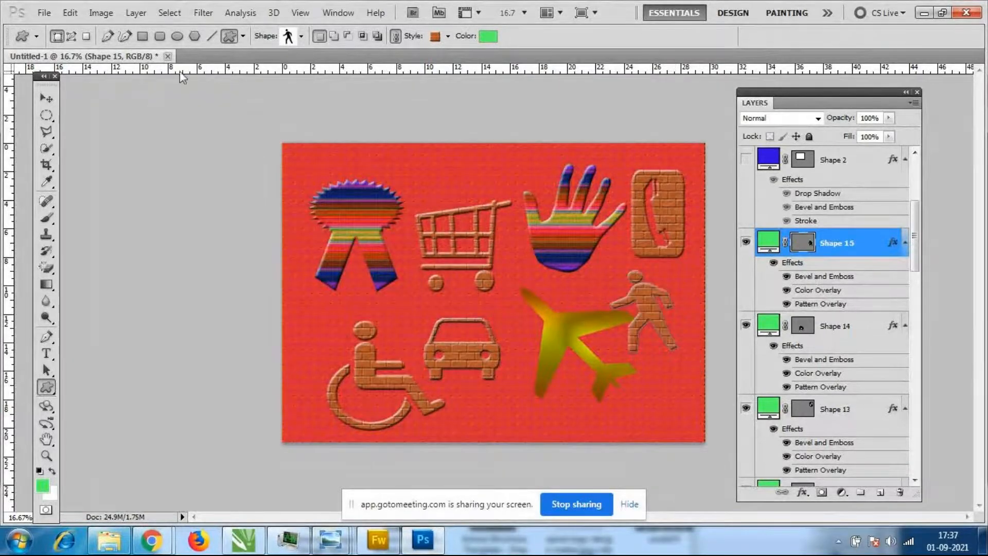
Draw a woman figure custom shape between the car and the airplane and apply the beige textured style to it
{"action": "left_click", "coordinate": [301, 37]}
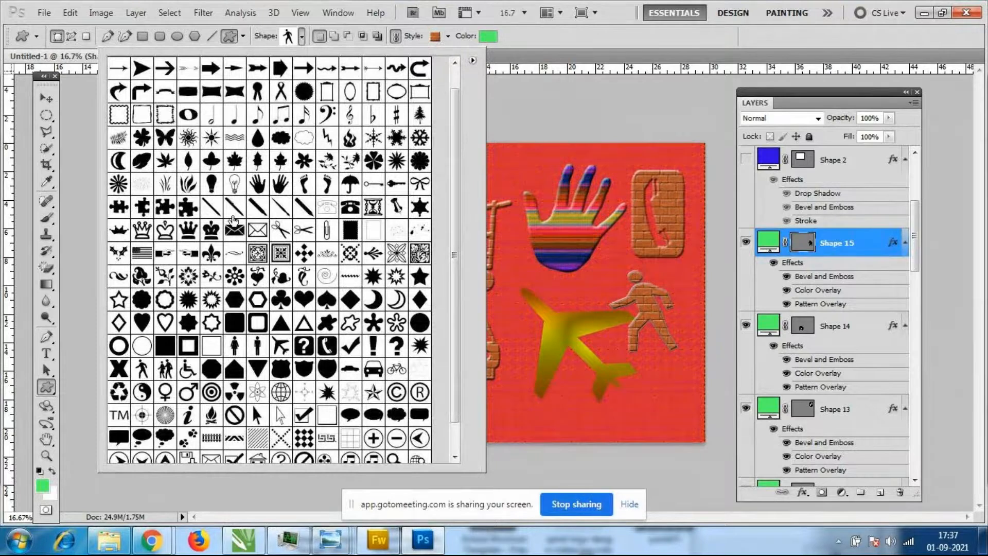
{"action": "double_click", "coordinate": [237, 346]}
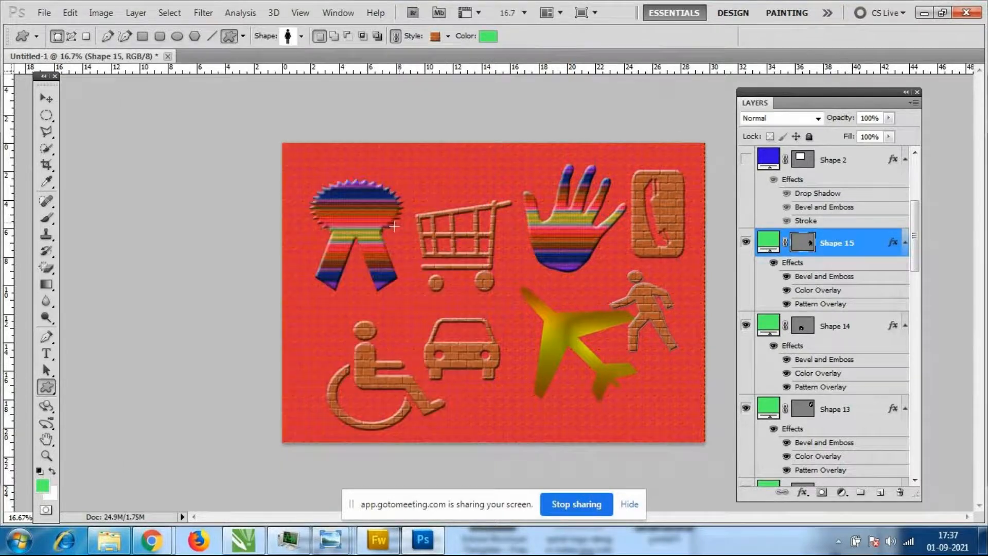
{"action": "left_click_drag", "start_coordinate": [490, 303], "coordinate": [544, 416]}
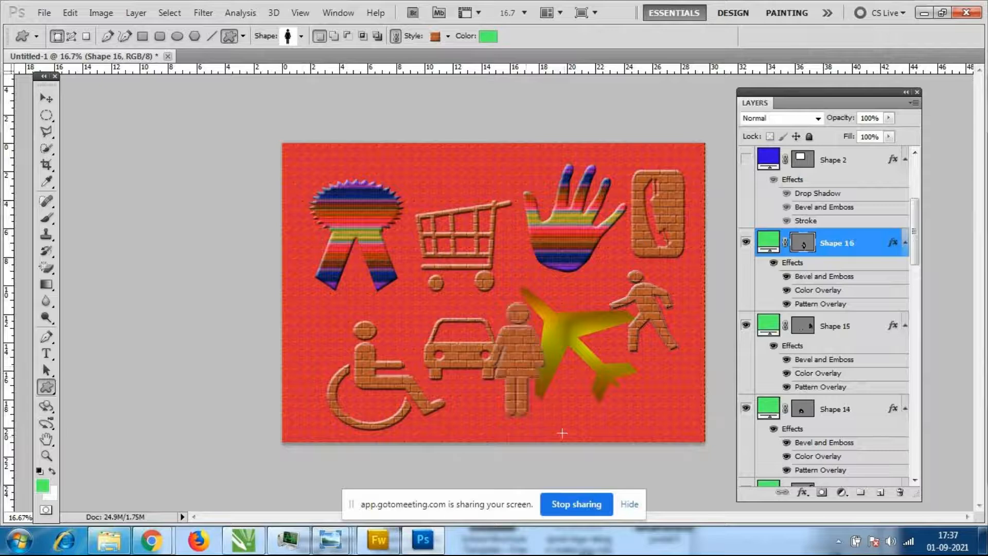
{"action": "left_click", "coordinate": [449, 37]}
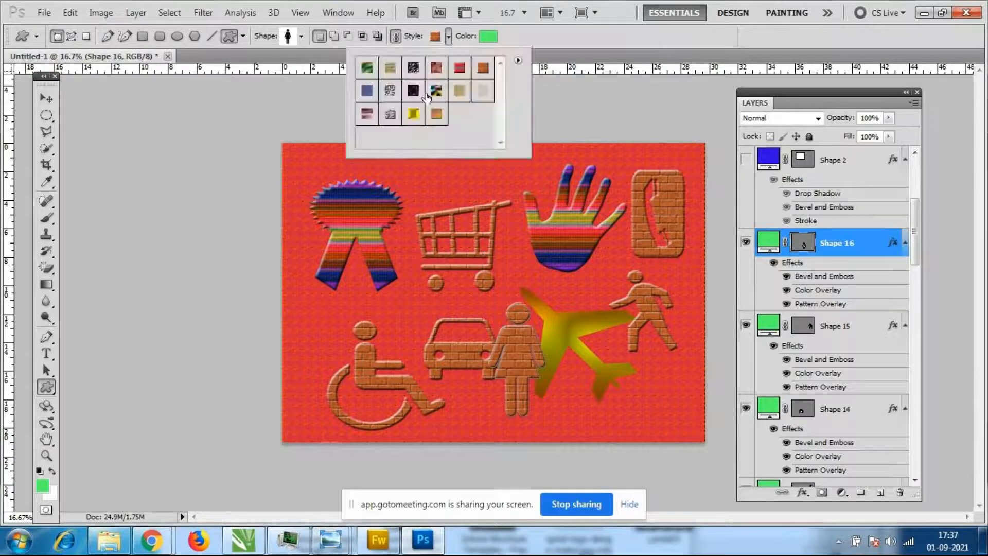
{"action": "left_click", "coordinate": [414, 114]}
{"action": "left_click", "coordinate": [390, 67]}
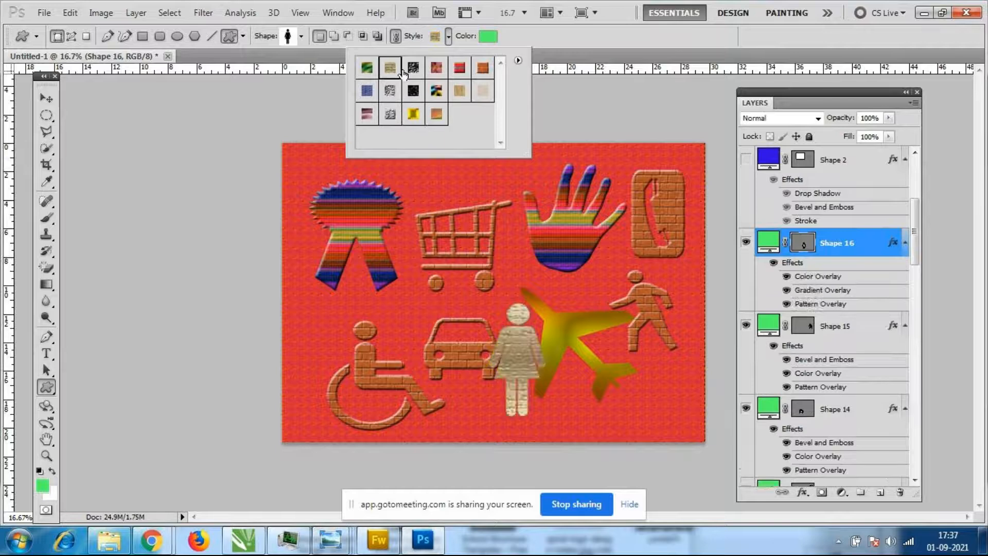
Draw a rabbit custom shape over the shopping cart, using the current beige stone style
{"action": "left_click", "coordinate": [560, 36]}
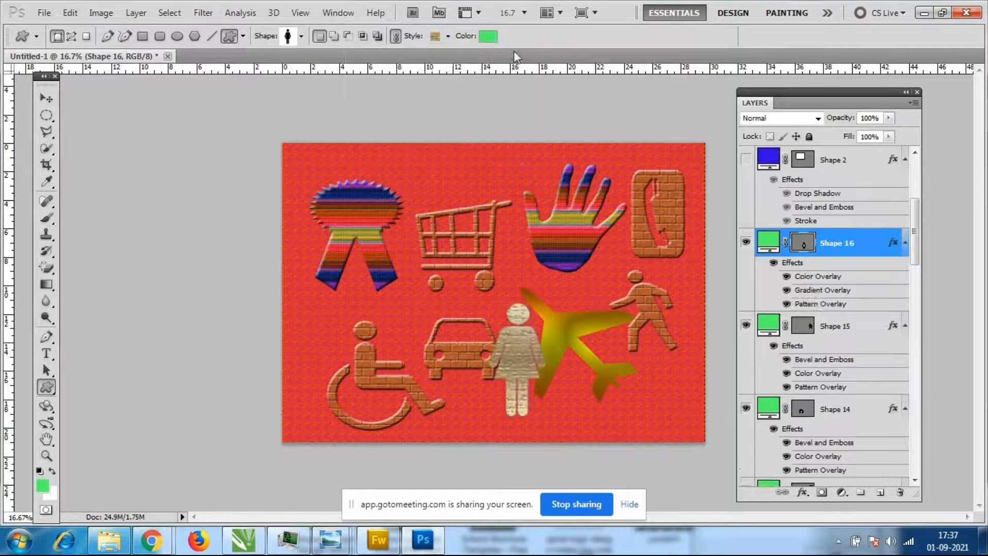
{"action": "left_click", "coordinate": [301, 37]}
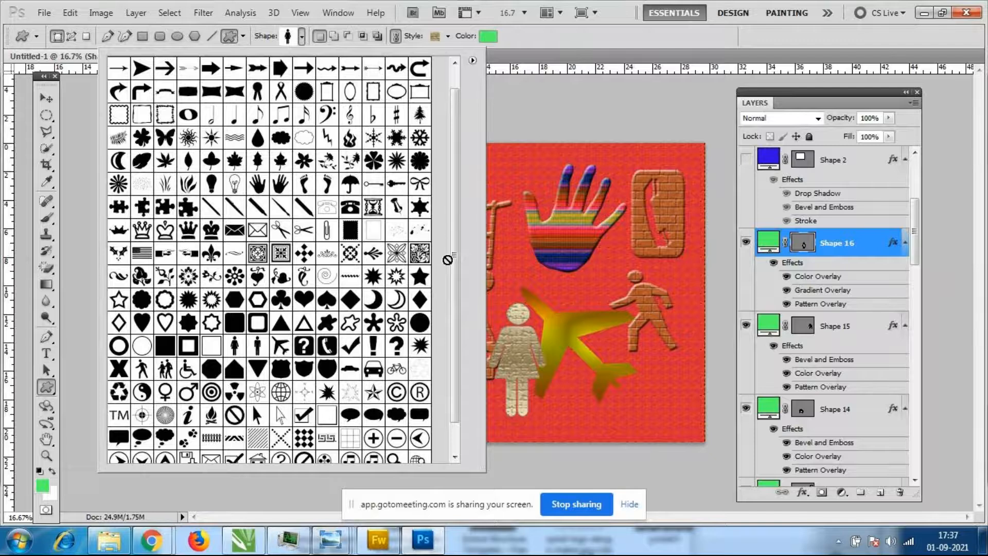
{"action": "scroll", "coordinate": [443, 231], "scroll_direction": "up", "scroll_amount": 1}
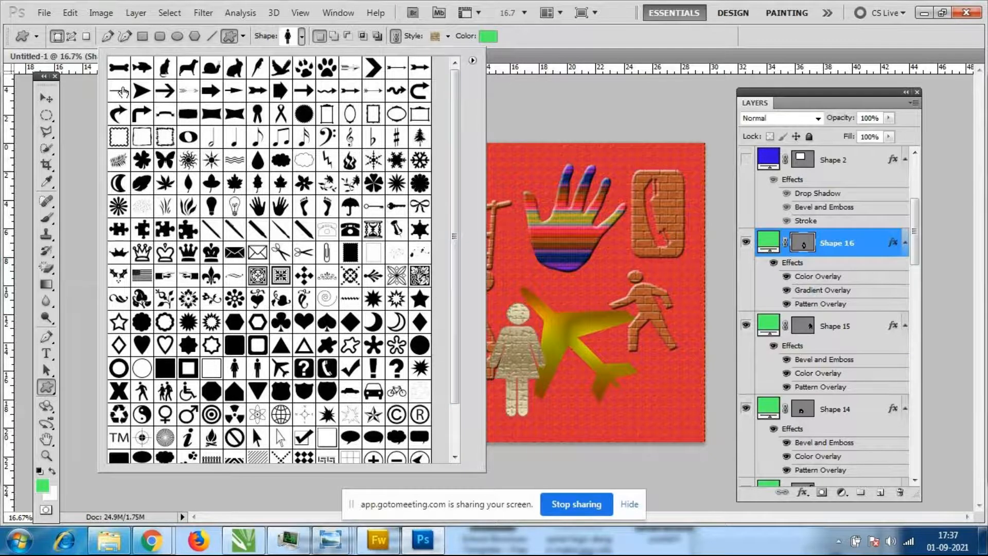
{"action": "left_click", "coordinate": [235, 68]}
{"action": "double_click", "coordinate": [236, 70]}
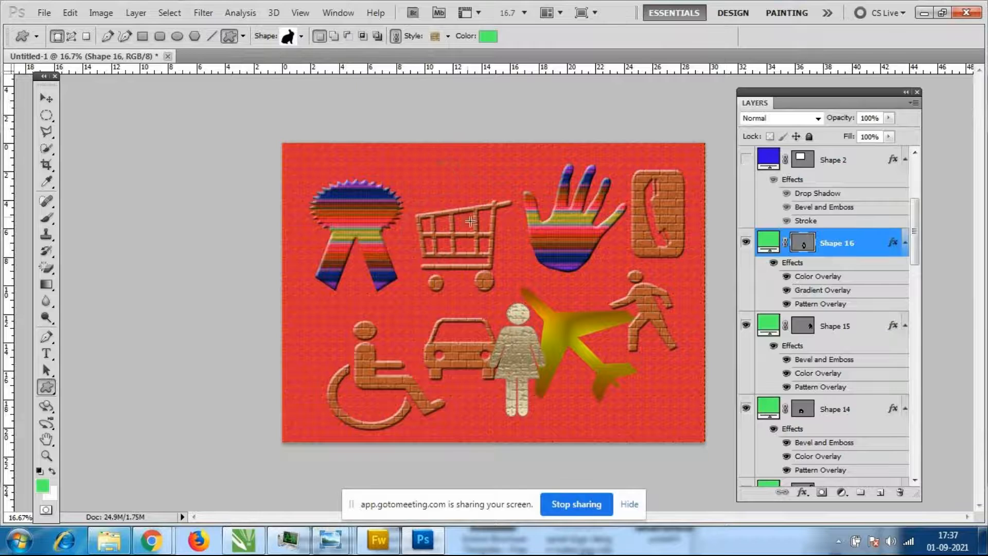
{"action": "left_click_drag", "start_coordinate": [470, 221], "coordinate": [494, 263]}
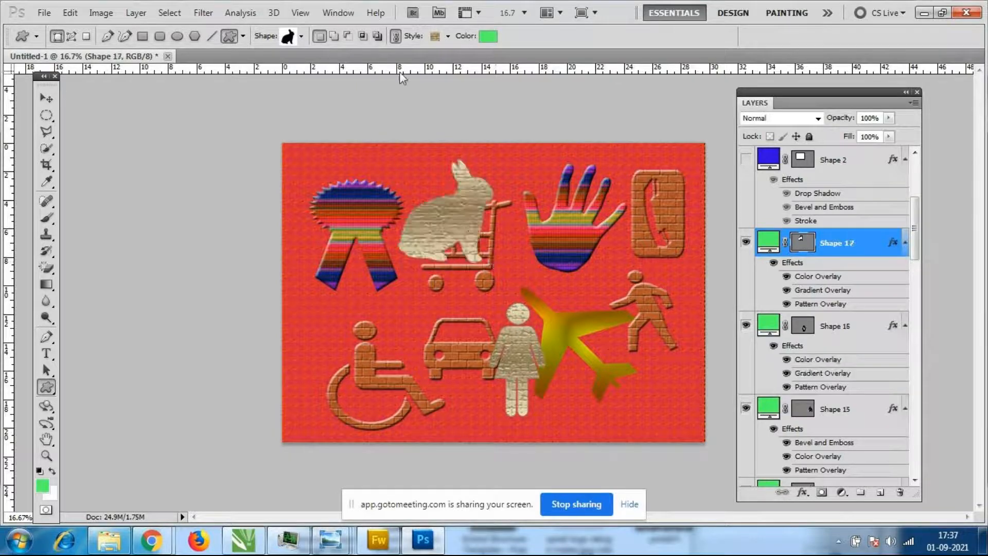
Draw a straight arrow custom shape pointing right, below the airplane near the canvas's lower-right corner
{"action": "left_click", "coordinate": [301, 36]}
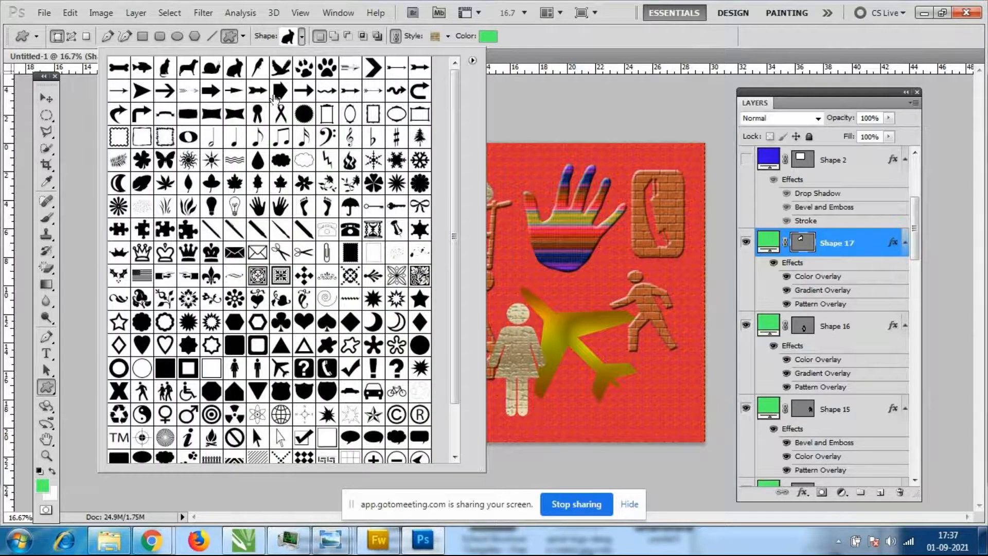
{"action": "left_click", "coordinate": [304, 92]}
{"action": "key", "text": "Return"}
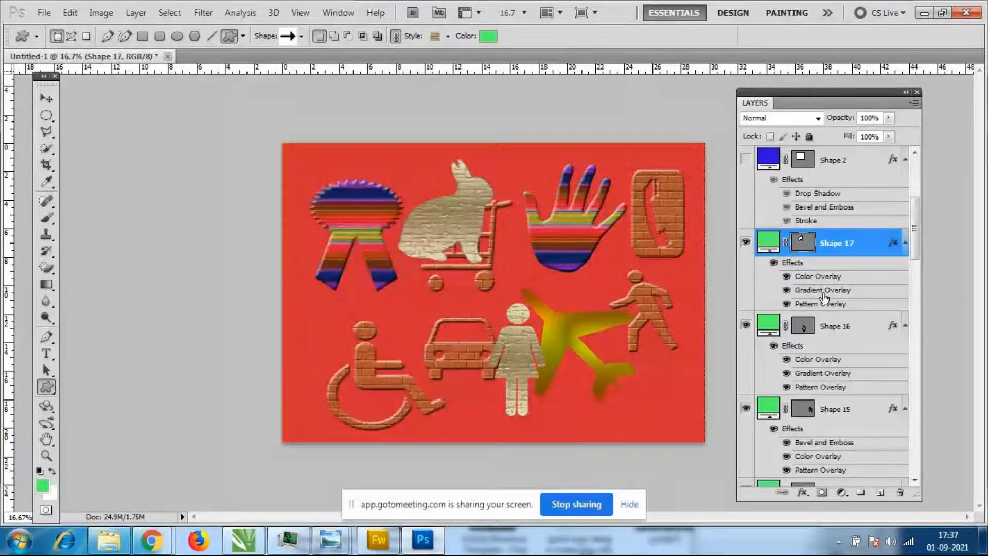
{"action": "left_click_drag", "start_coordinate": [576, 417], "coordinate": [663, 431]}
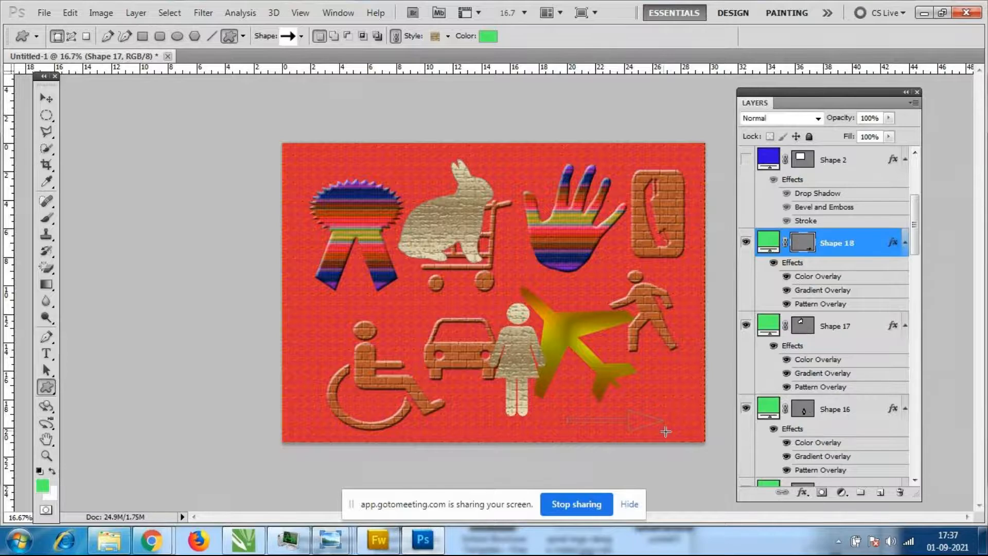
Draw a curved arrow custom shape over the ribbon badge near the canvas's upper-left corner
{"action": "left_click", "coordinate": [301, 36]}
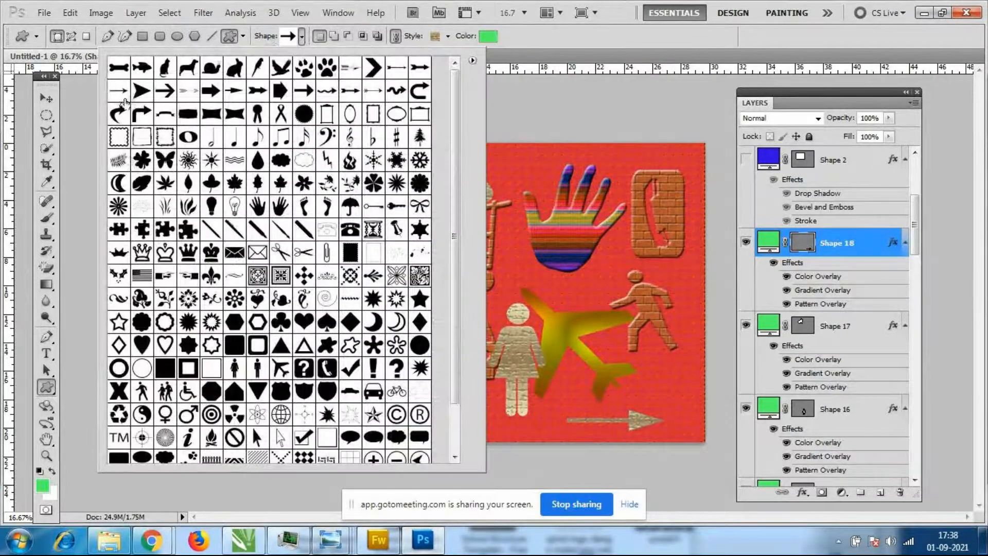
{"action": "double_click", "coordinate": [118, 113]}
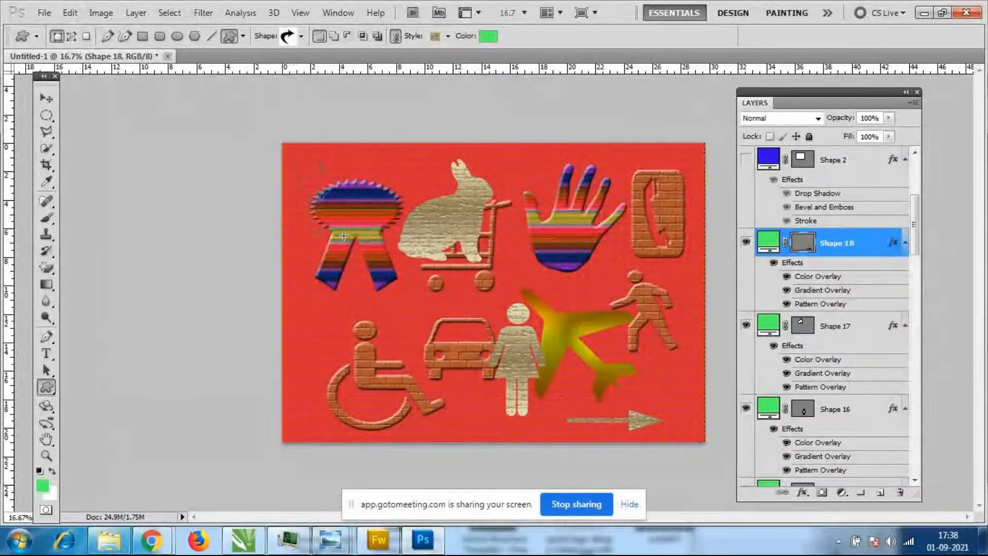
{"action": "left_click_drag", "start_coordinate": [293, 161], "coordinate": [344, 236]}
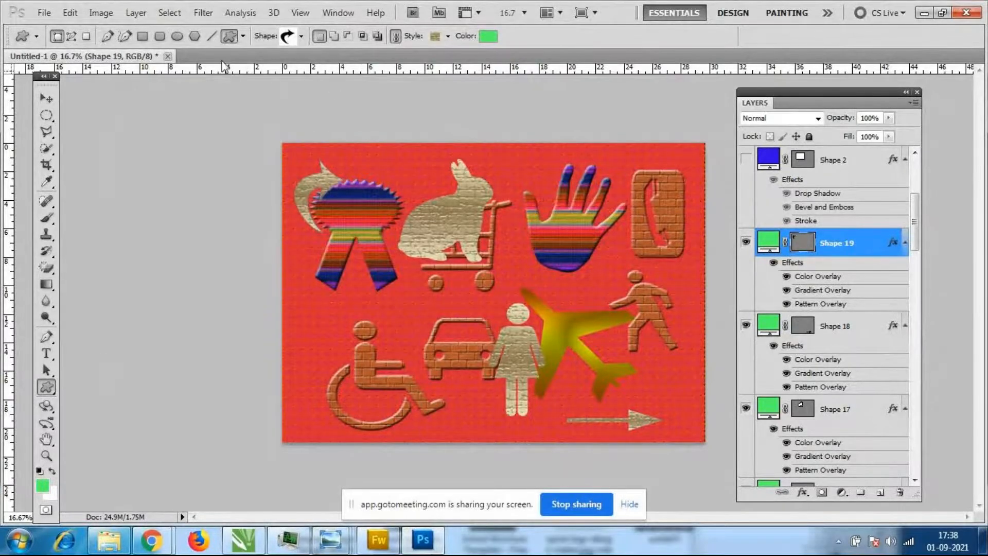
{"action": "left_click", "coordinate": [301, 37]}
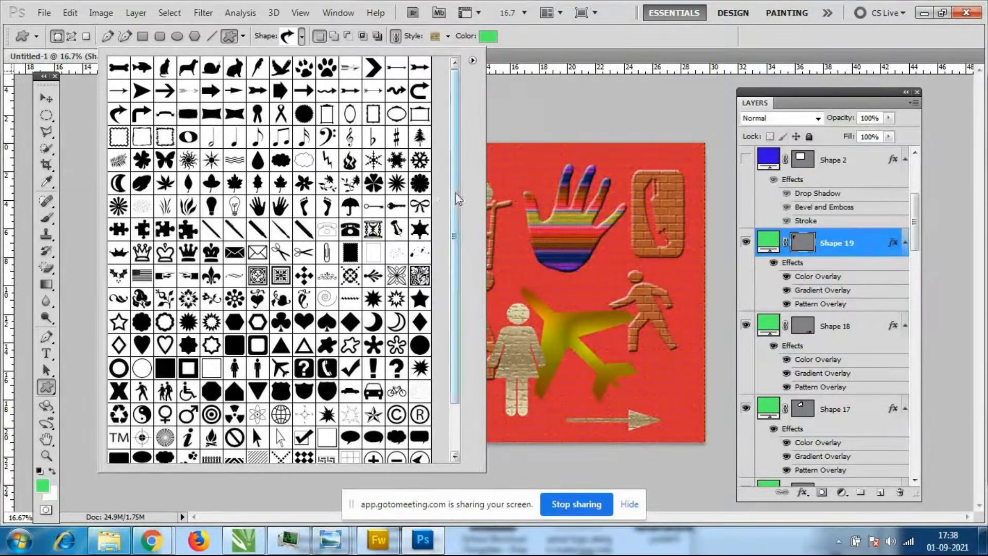
{"action": "left_click_drag", "start_coordinate": [458, 198], "coordinate": [459, 260]}
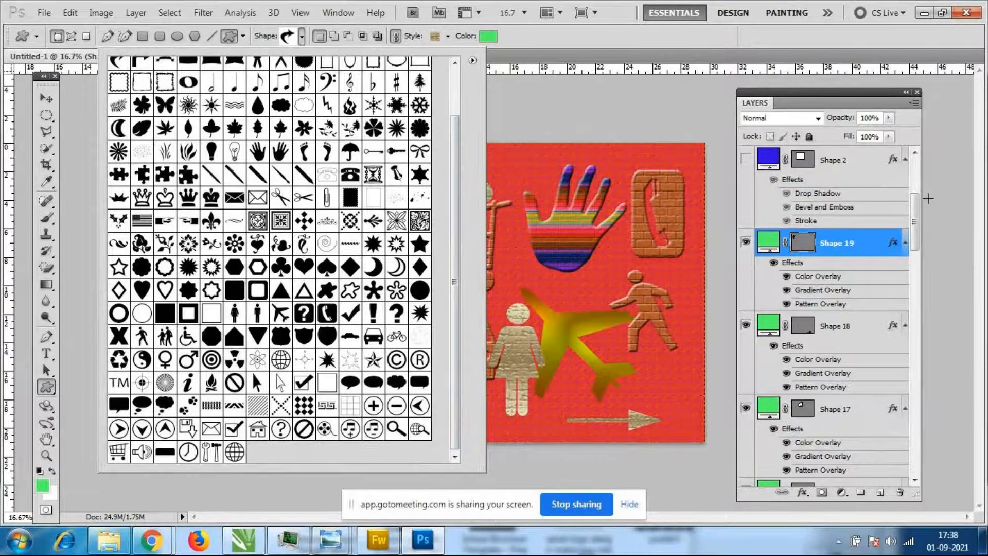
{"action": "left_click", "coordinate": [834, 160]}
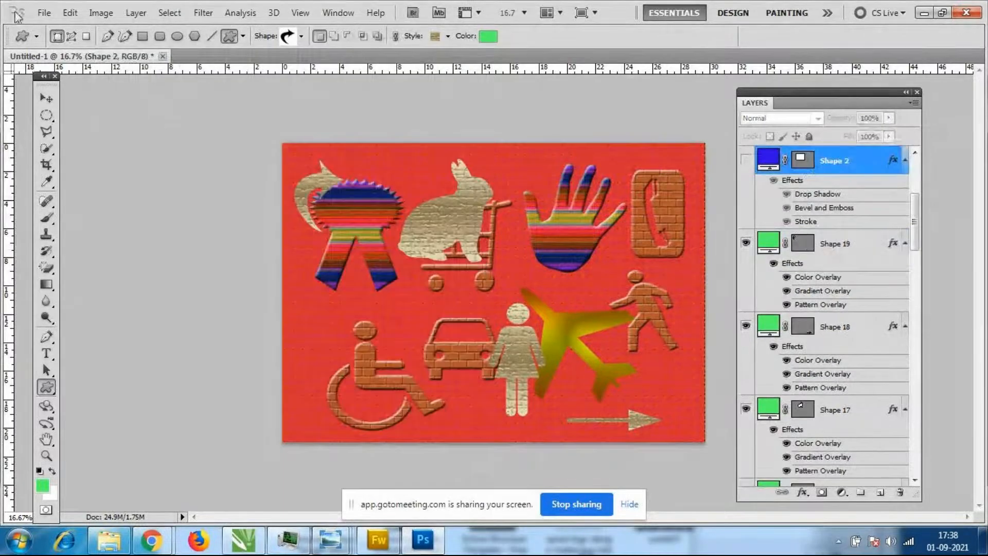
Create a new white RGB document, 297.01 × 209.97 mm at 300 pixels/inch
{"action": "left_click", "coordinate": [44, 12]}
{"action": "left_click", "coordinate": [55, 30]}
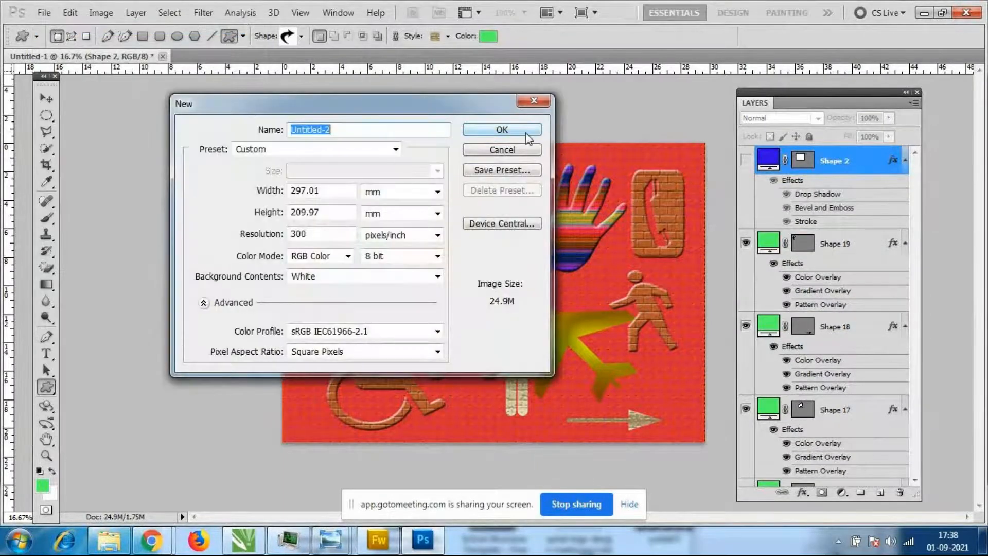
{"action": "left_click", "coordinate": [526, 133]}
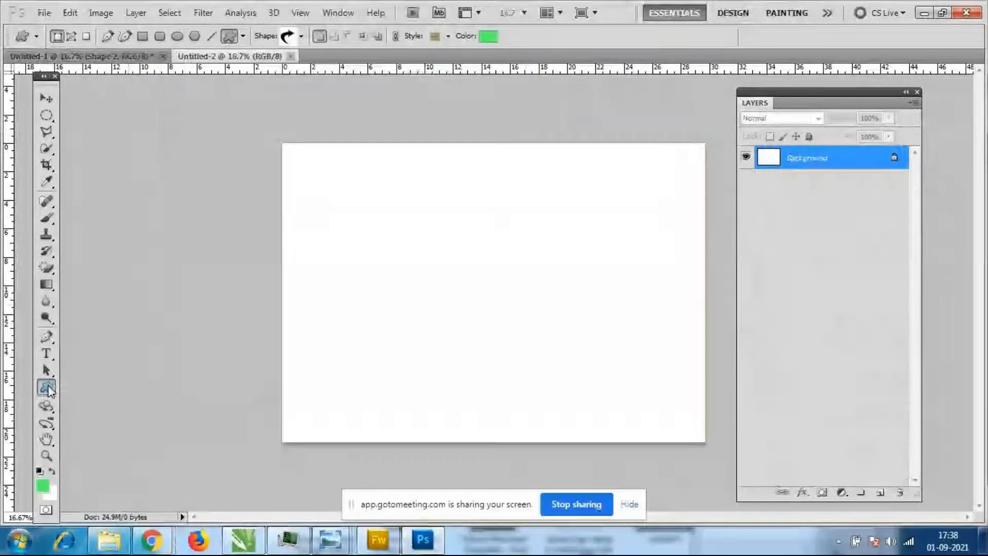
Draw the framed ornamental tile custom shape across the whole canvas of the new document
{"action": "left_click", "coordinate": [47, 387]}
{"action": "left_click", "coordinate": [119, 454]}
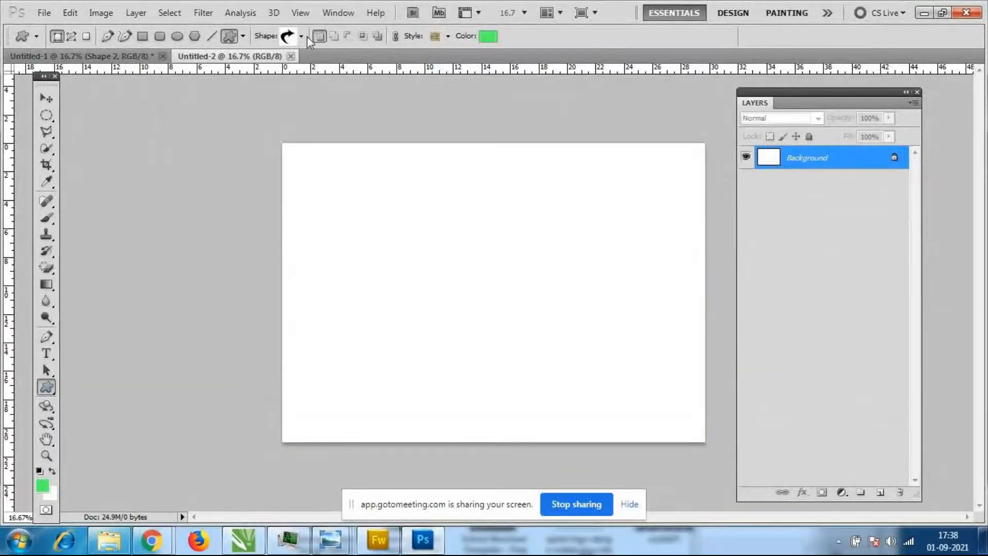
{"action": "left_click", "coordinate": [302, 37]}
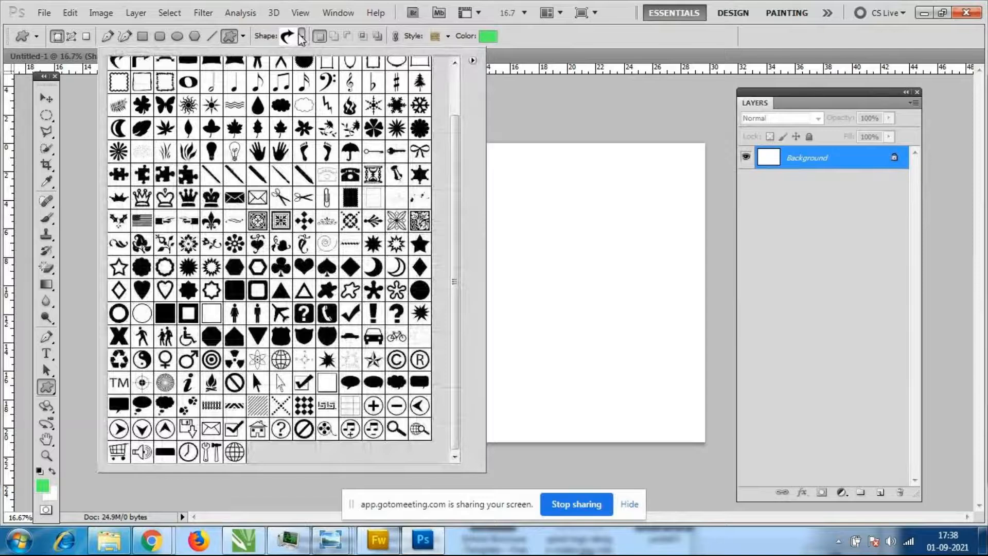
{"action": "left_click", "coordinate": [257, 220]}
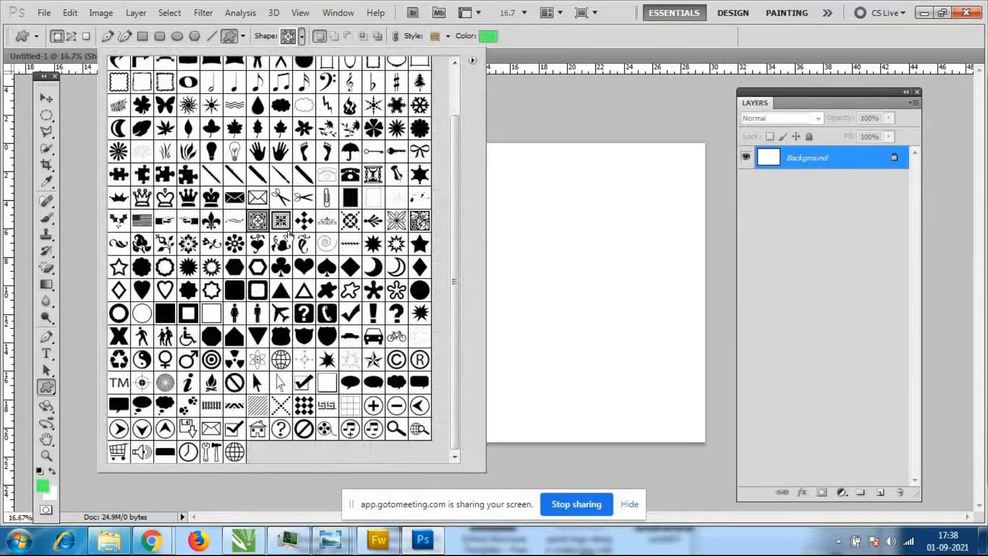
{"action": "double_click", "coordinate": [257, 222]}
{"action": "left_click_drag", "start_coordinate": [286, 147], "coordinate": [705, 444]}
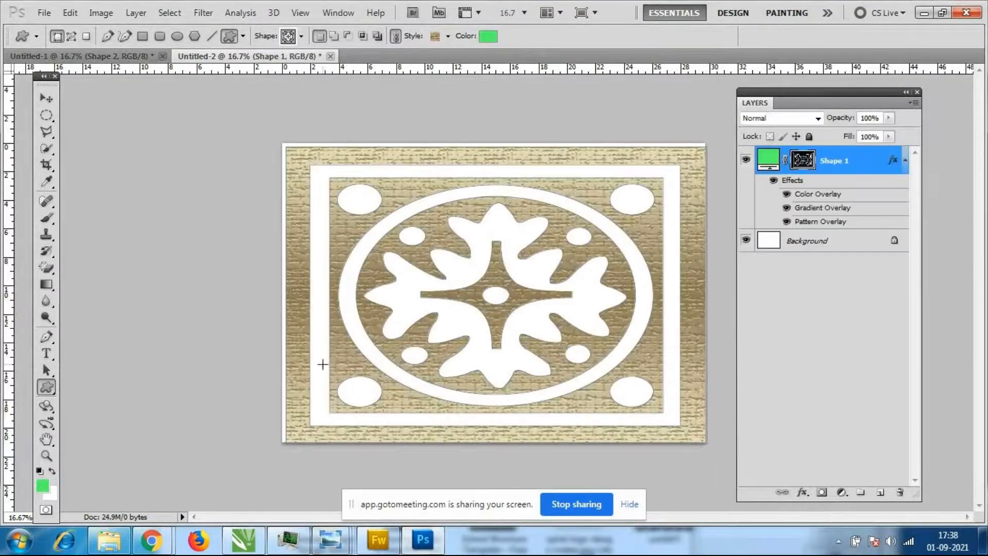
Apply the multicoloured striped style to the tile shape and replace the style presets with the Abstract Styles set
{"action": "left_click", "coordinate": [448, 44]}
{"action": "left_click", "coordinate": [459, 72]}
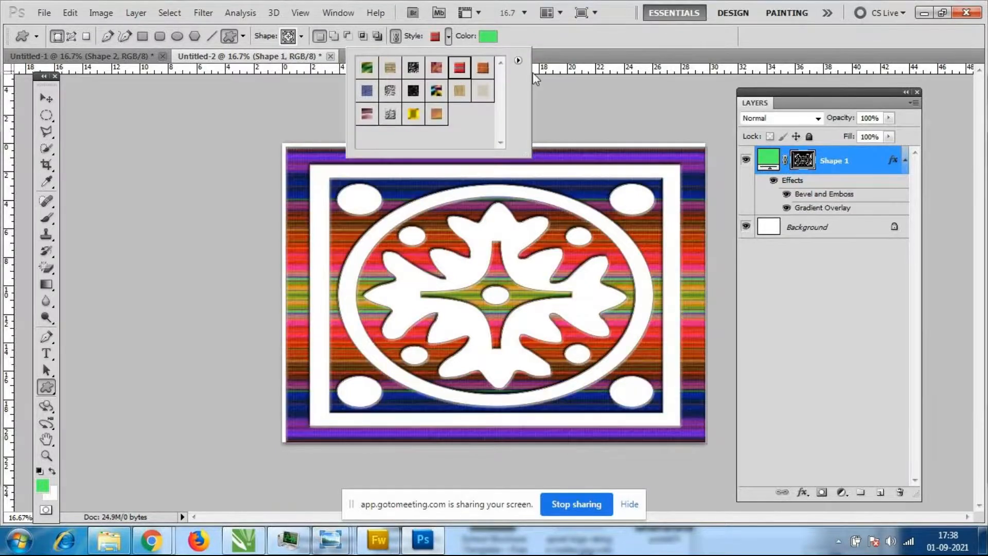
{"action": "left_click", "coordinate": [518, 60]}
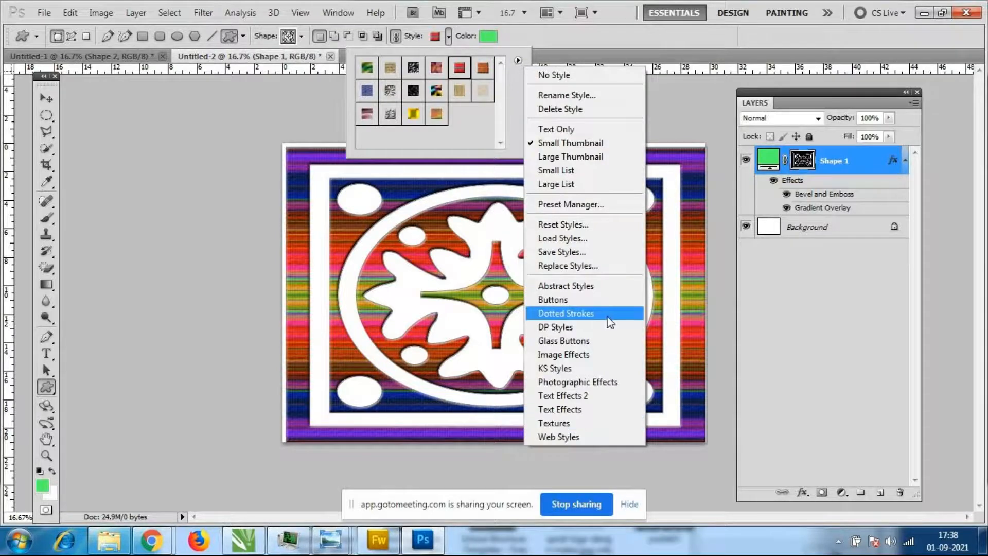
{"action": "left_click", "coordinate": [608, 286]}
{"action": "left_click", "coordinate": [456, 212]}
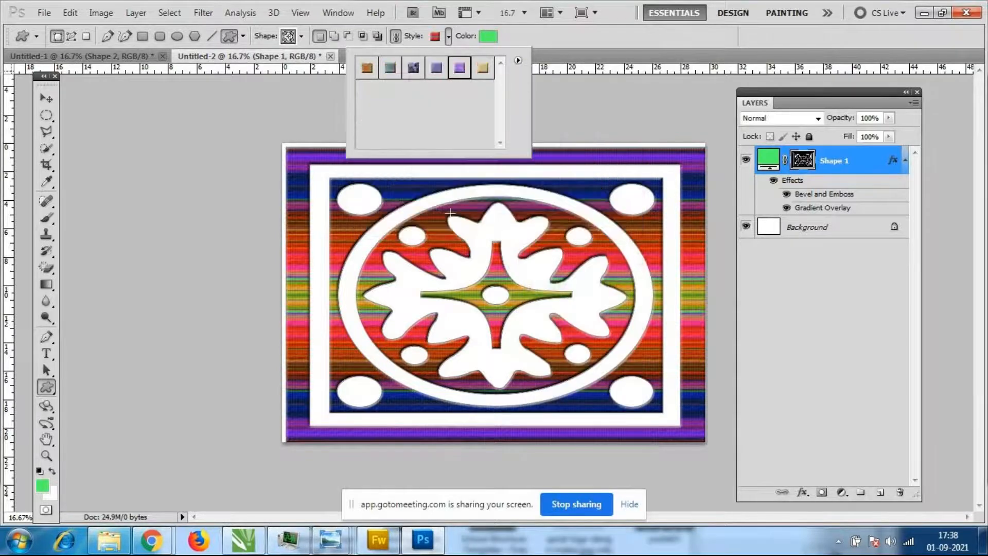
Try the purple and yellow abstract styles on the tile shape, settle on the teal-and-red painted one, and hide its layer
{"action": "left_click", "coordinate": [460, 72]}
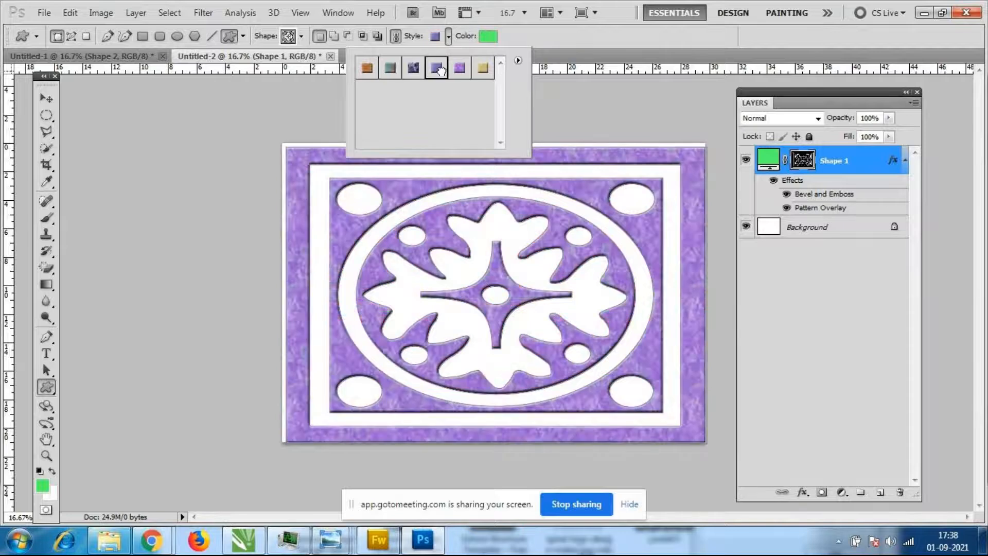
{"action": "left_click", "coordinate": [488, 71]}
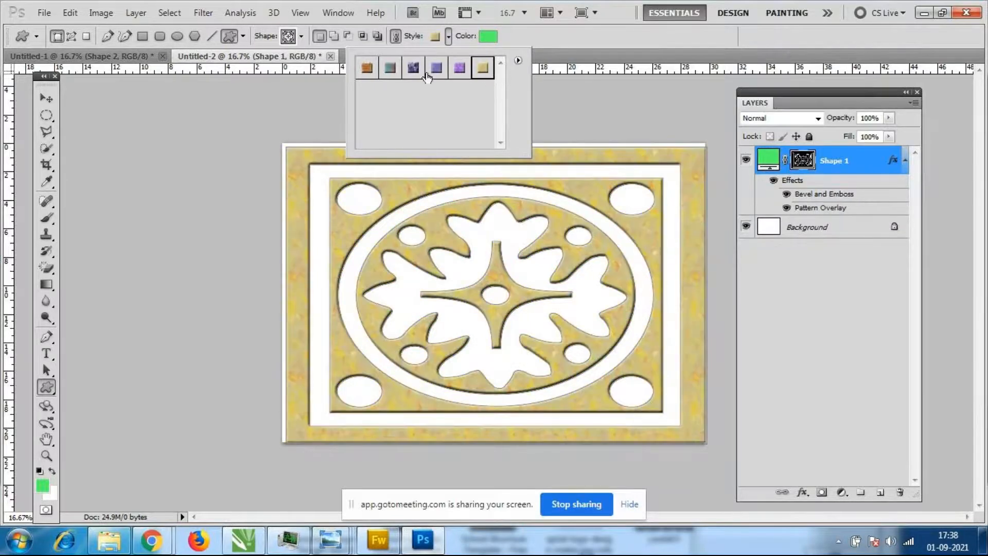
{"action": "left_click", "coordinate": [390, 68]}
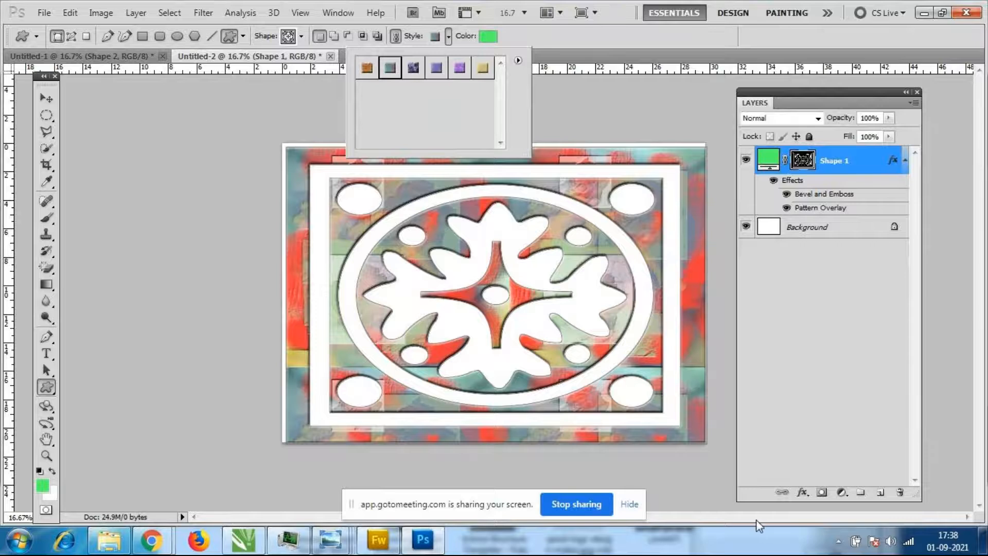
{"action": "left_click", "coordinate": [856, 166]}
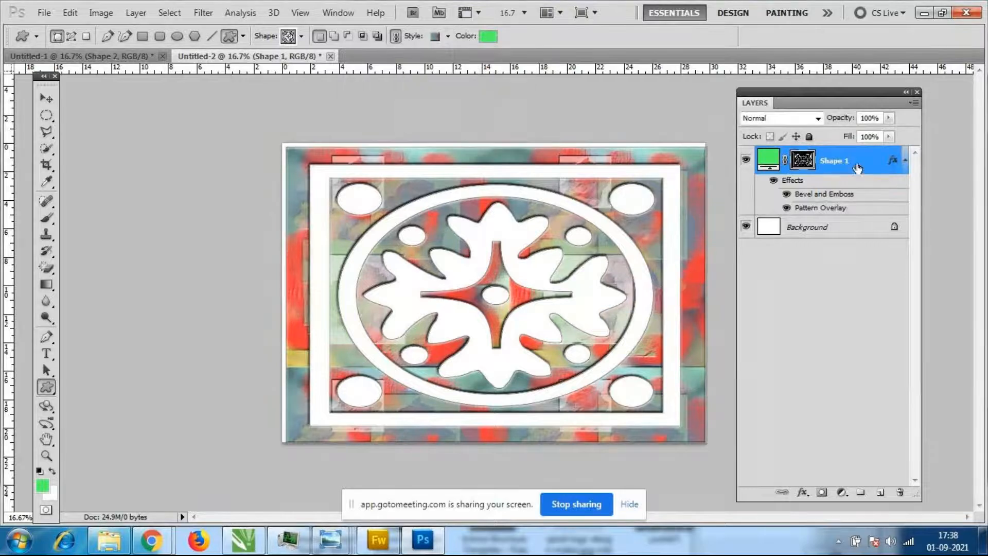
{"action": "left_click", "coordinate": [745, 159]}
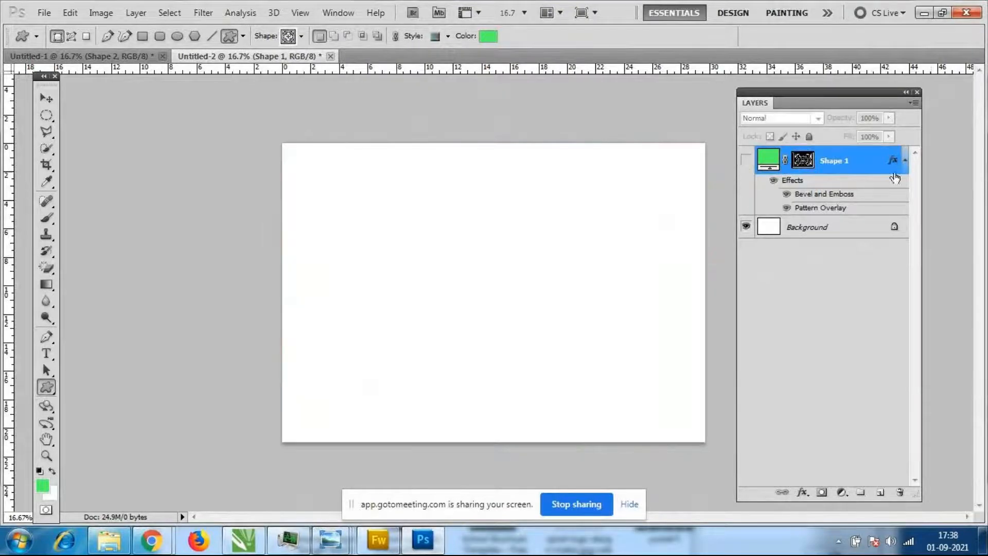
Try the round ornament custom shape with diagonal dots across the middle of the canvas, and undo it
{"action": "left_click", "coordinate": [302, 37]}
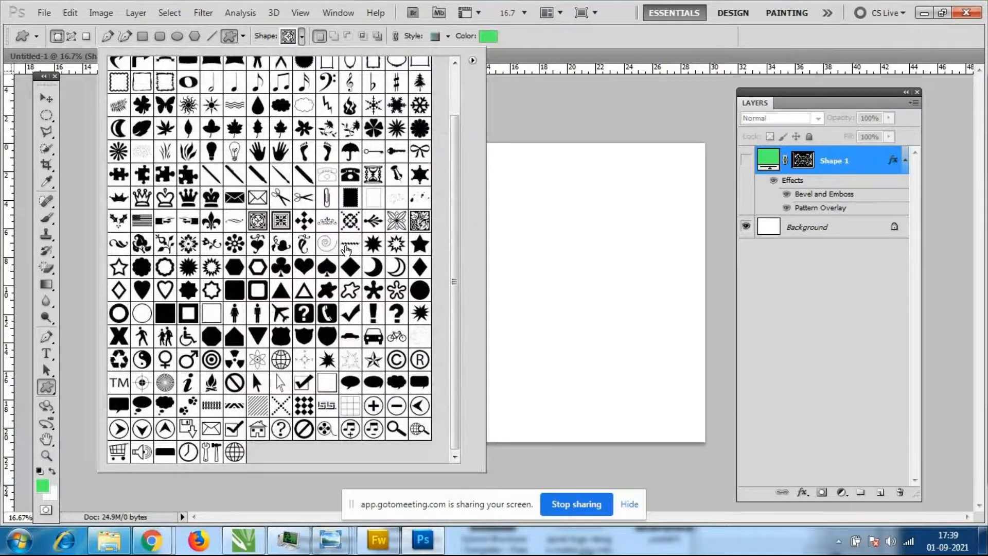
{"action": "double_click", "coordinate": [350, 220]}
{"action": "left_click_drag", "start_coordinate": [334, 166], "coordinate": [620, 421]}
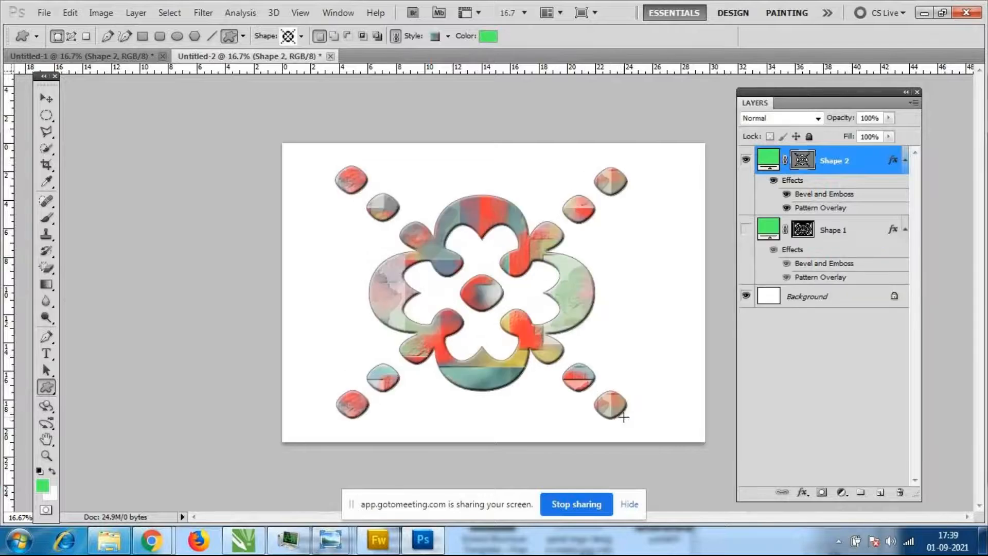
{"action": "key", "text": "ctrl+z"}
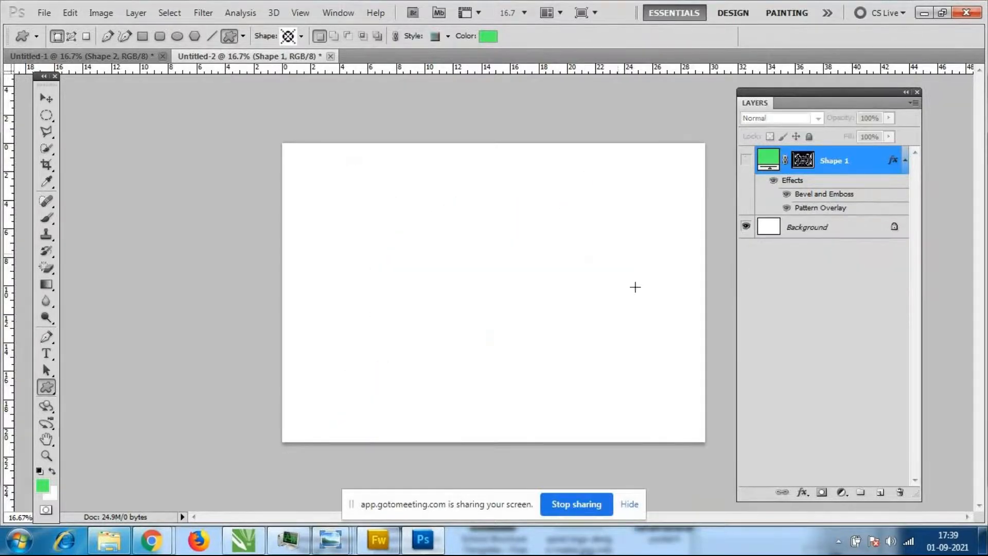
Draw the diagonal stripes custom shape across nearly the whole canvas
{"action": "left_click", "coordinate": [301, 36]}
{"action": "scroll", "coordinate": [306, 191], "scroll_direction": "down", "scroll_amount": 3}
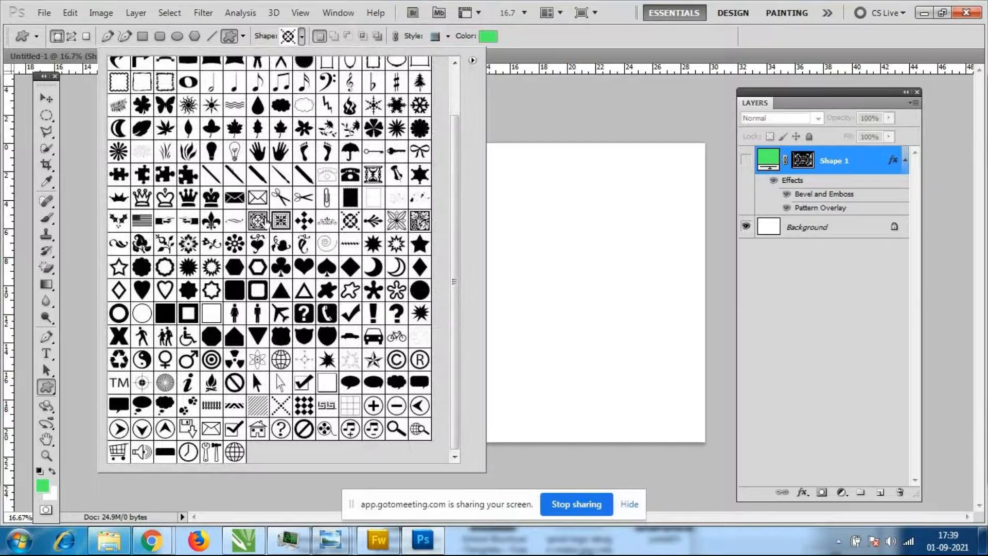
{"action": "double_click", "coordinate": [258, 407]}
{"action": "mouse_move", "coordinate": [289, 148]}
{"action": "left_mouse_down"}
{"action": "mouse_move", "coordinate": [400, 291]}
{"action": "mouse_move", "coordinate": [489, 313]}
{"action": "mouse_move", "coordinate": [699, 438]}
{"action": "left_mouse_up"}
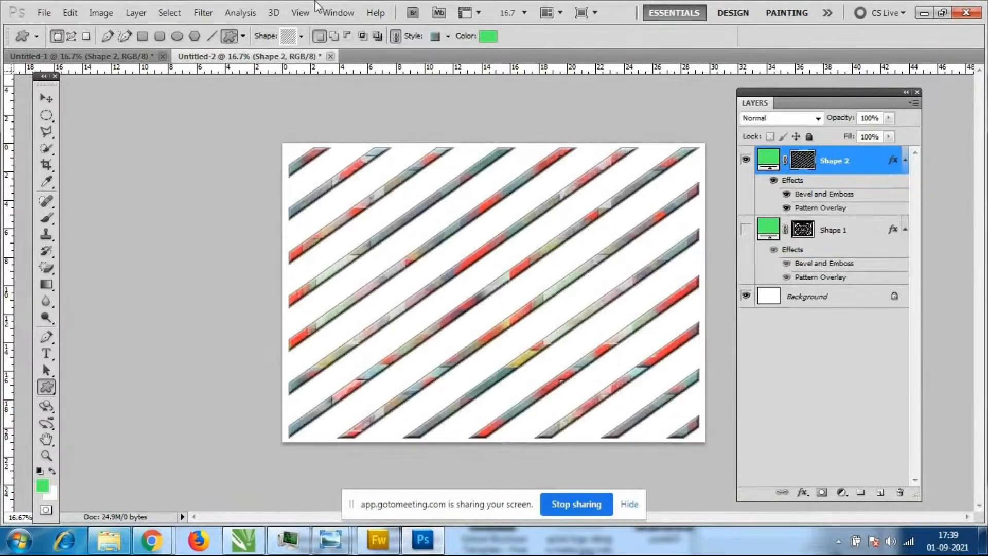
Replace the style presets with the Dotted Strokes set and try a dotted outline style on the diagonal stripes shape
{"action": "left_click", "coordinate": [449, 35]}
{"action": "left_click", "coordinate": [484, 68]}
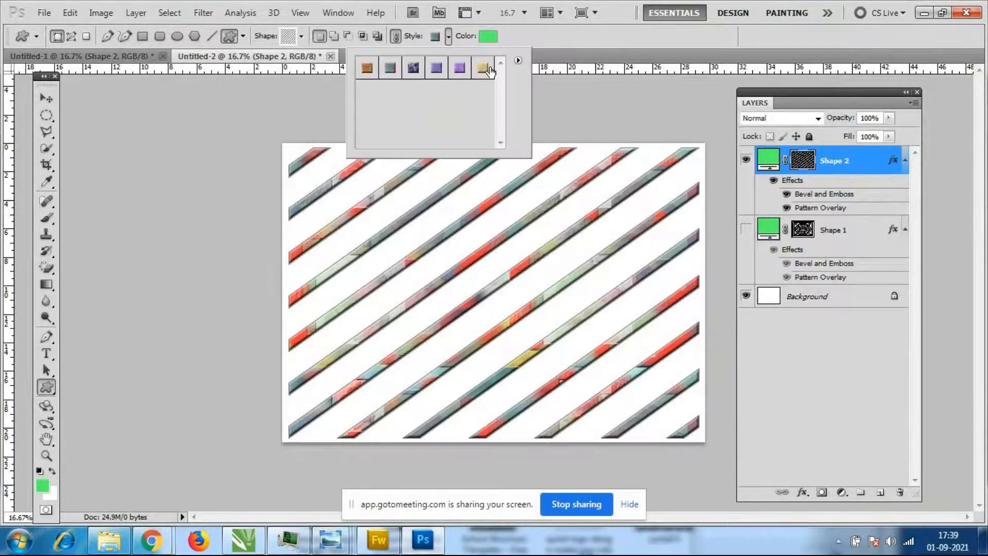
{"action": "left_click", "coordinate": [390, 69]}
{"action": "left_click", "coordinate": [518, 60]}
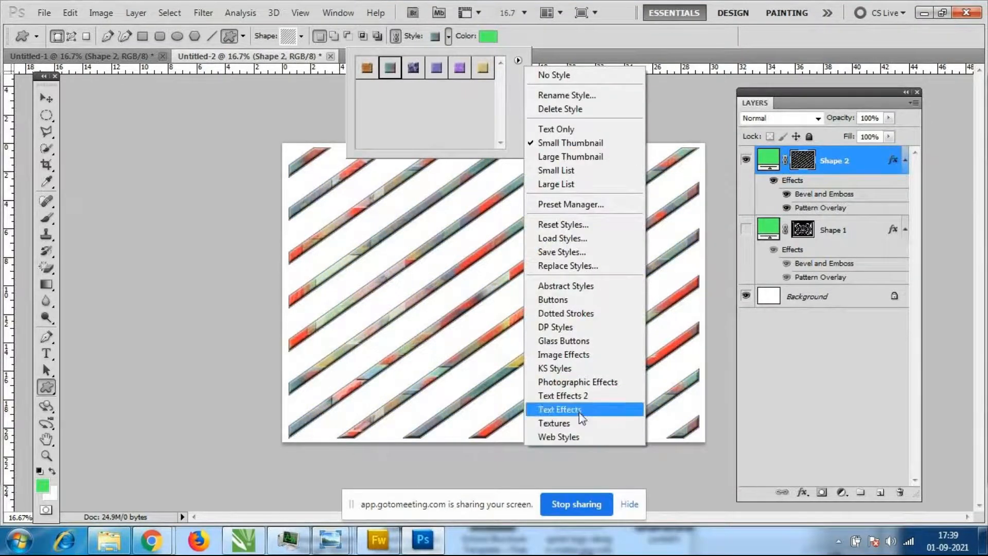
{"action": "left_click", "coordinate": [580, 313]}
{"action": "left_click", "coordinate": [428, 212]}
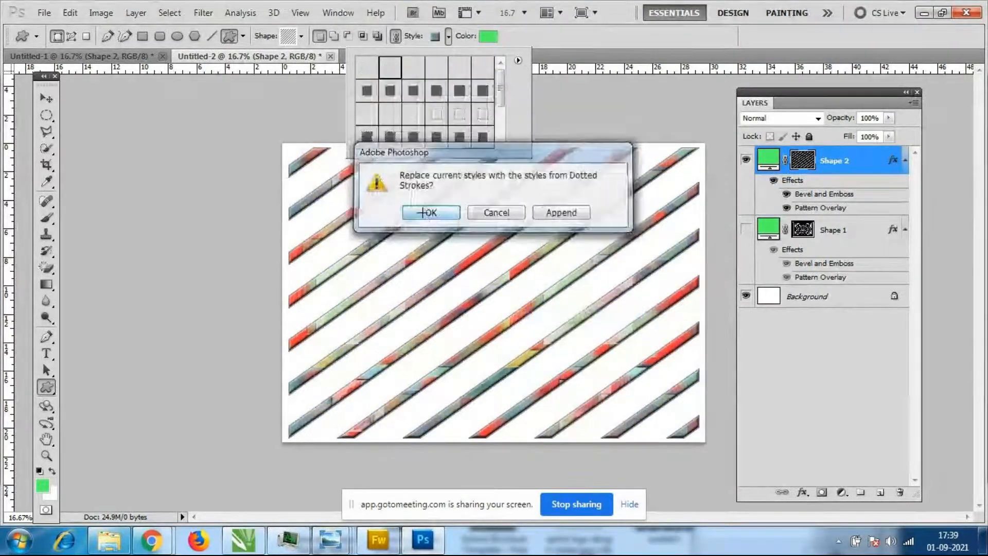
{"action": "left_click", "coordinate": [407, 110]}
{"action": "left_click", "coordinate": [459, 114]}
Replace the style presets with the Buttons set and apply the blue, red and yellow radial gradient style to the diagonal stripes
{"action": "left_click", "coordinate": [517, 60]}
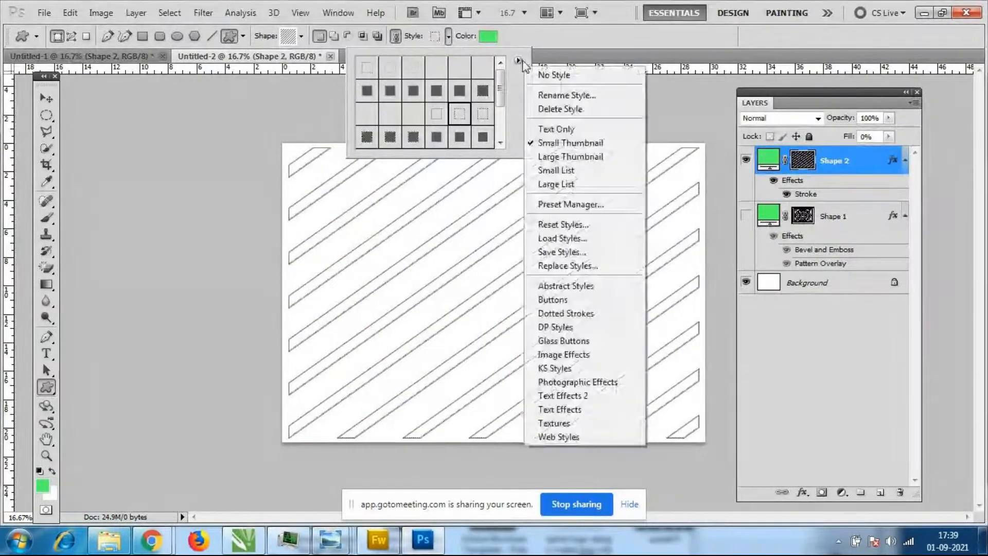
{"action": "left_click", "coordinate": [556, 300]}
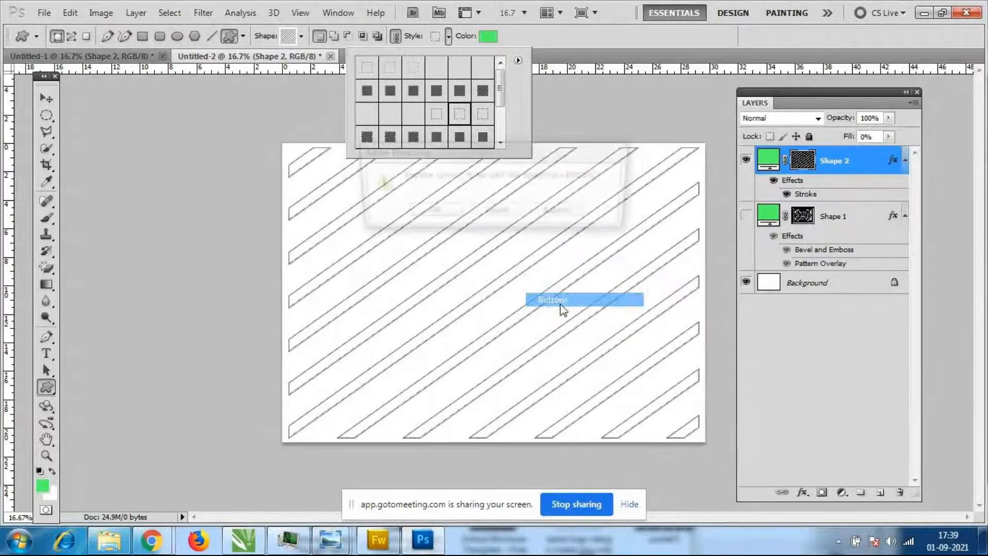
{"action": "left_click", "coordinate": [435, 213]}
{"action": "left_click", "coordinate": [414, 114]}
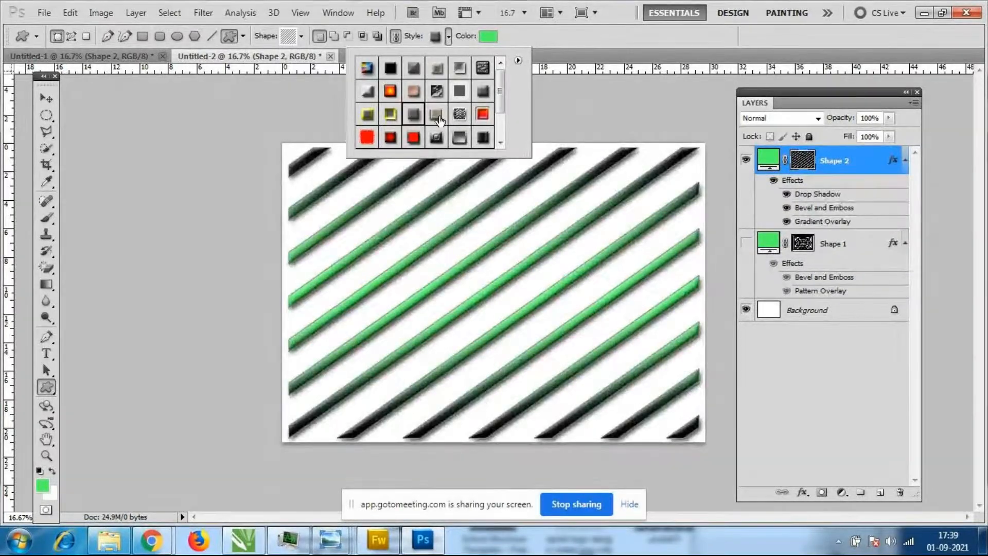
{"action": "left_click", "coordinate": [436, 114]}
{"action": "left_click", "coordinate": [391, 114]}
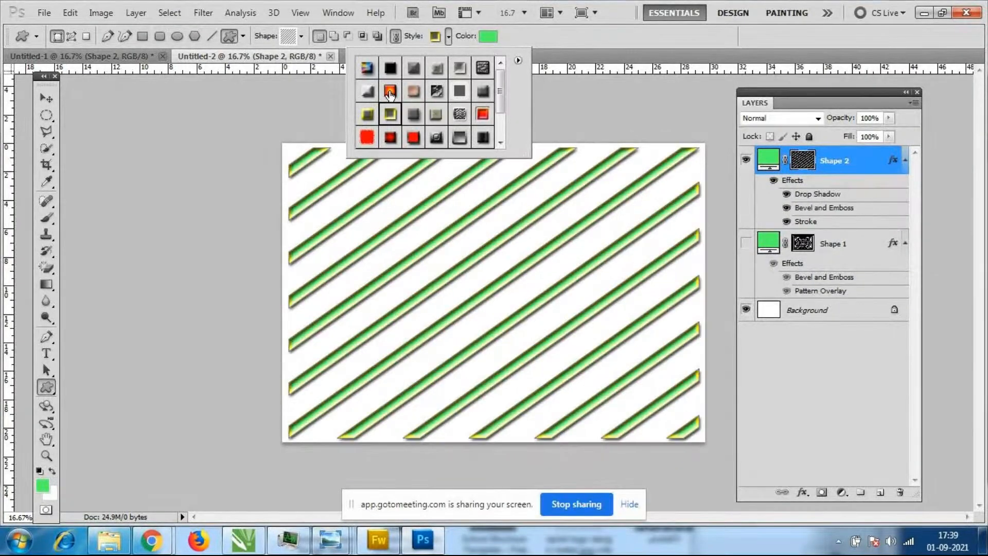
{"action": "left_click", "coordinate": [389, 93]}
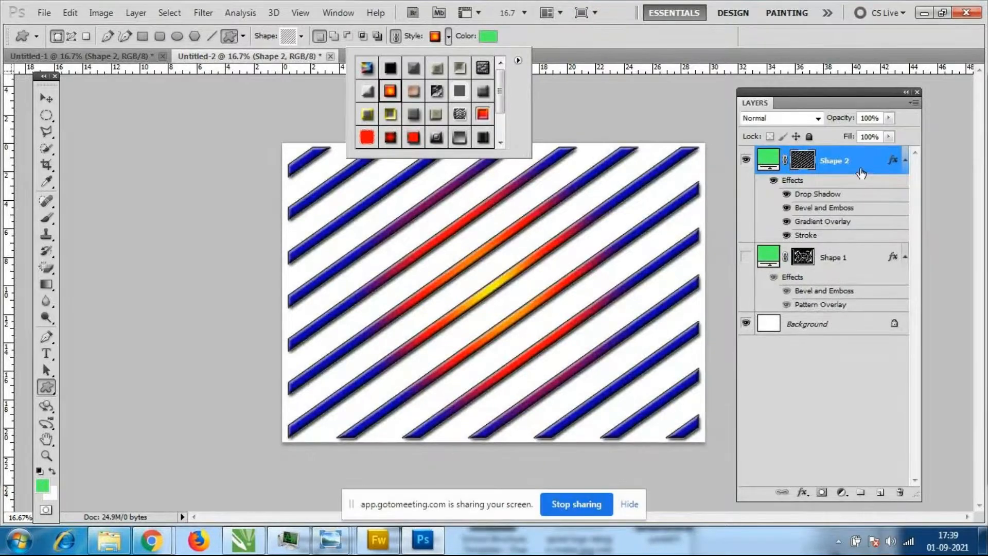
Hide the diagonal stripes layer and draw the cloud outline custom shape in the upper middle of the canvas
{"action": "left_click", "coordinate": [744, 170]}
{"action": "left_click", "coordinate": [745, 163]}
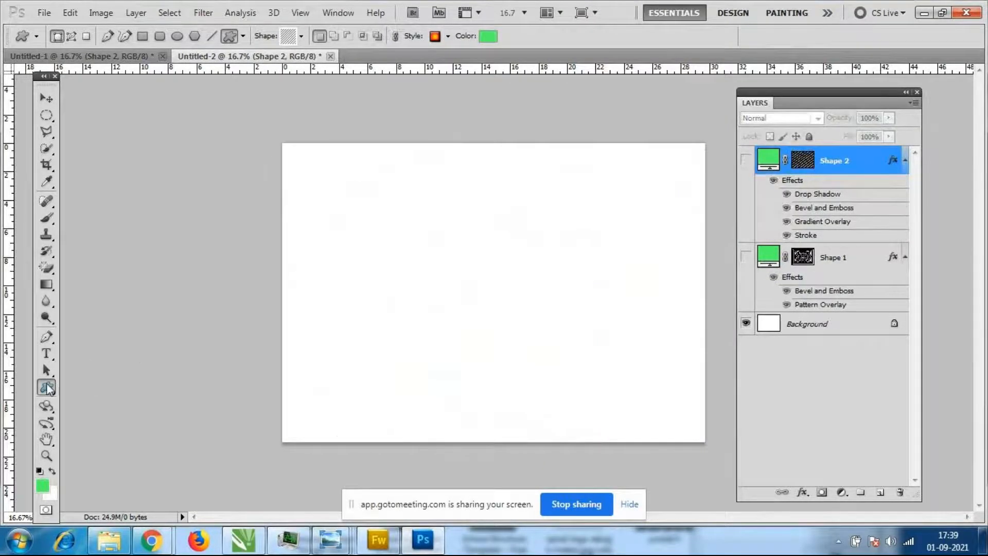
{"action": "left_click", "coordinate": [302, 36]}
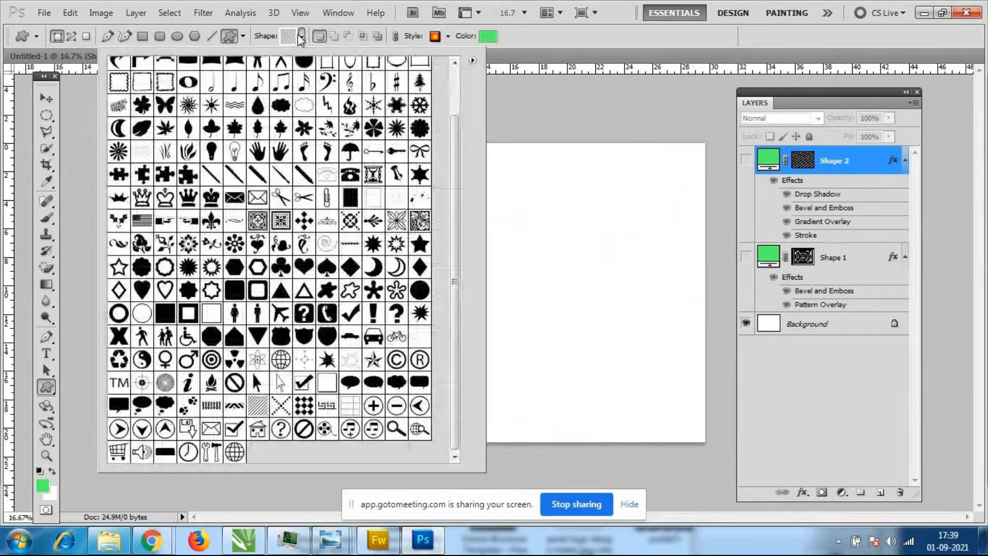
{"action": "double_click", "coordinate": [305, 105]}
{"action": "left_click_drag", "start_coordinate": [354, 175], "coordinate": [545, 309]}
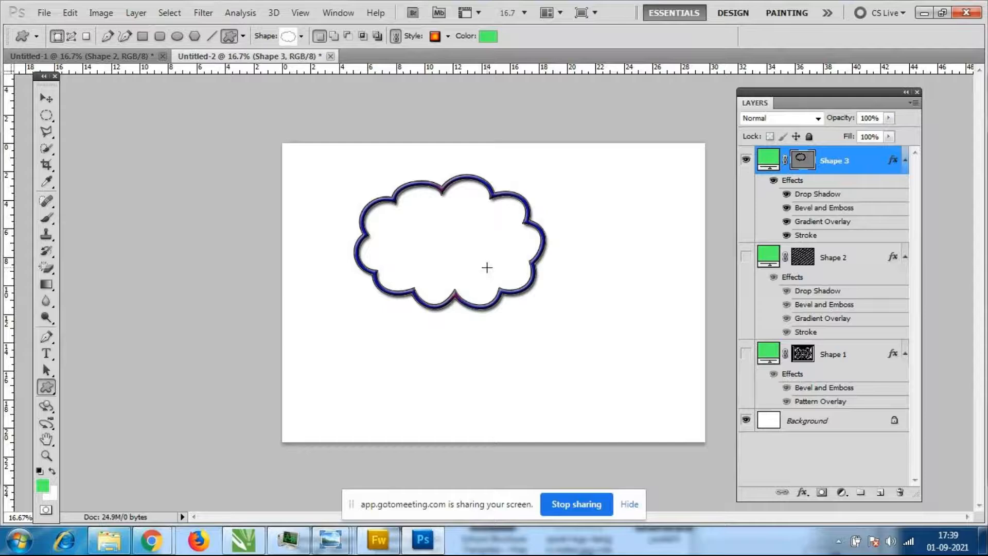
Add the text "50%" in green and move it down into the cloud outline
{"action": "left_click", "coordinate": [46, 354]}
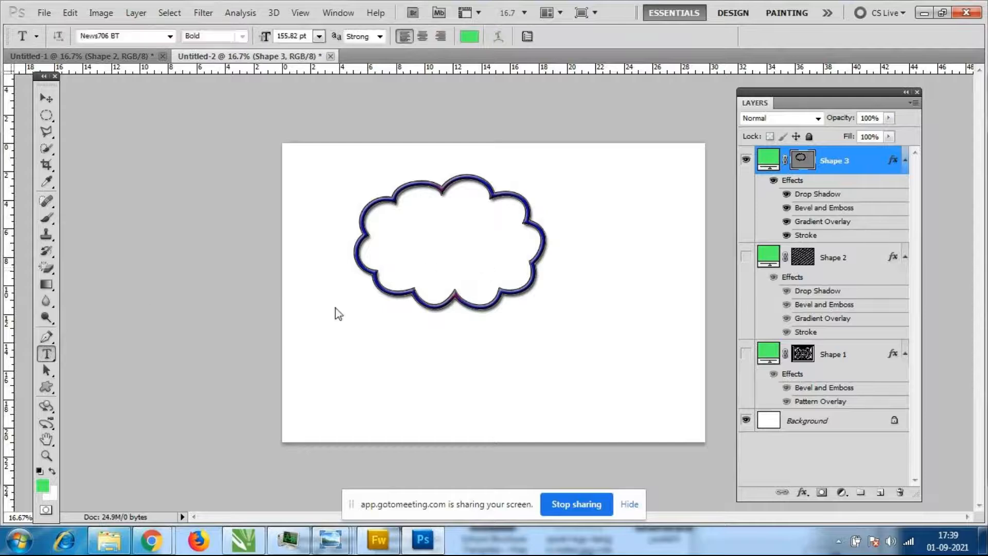
{"action": "left_click", "coordinate": [403, 234]}
{"action": "type", "text": "5"}
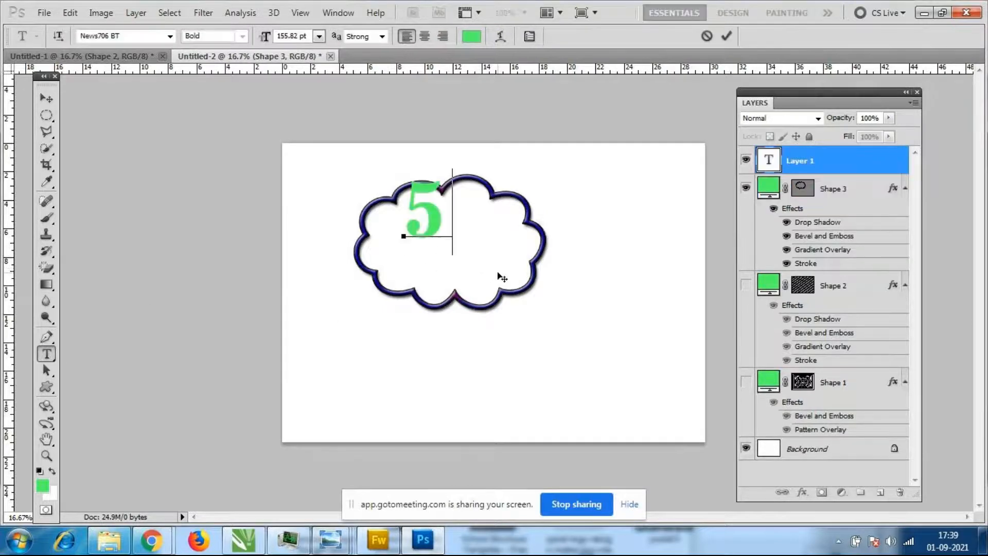
{"action": "type", "text": "0%"}
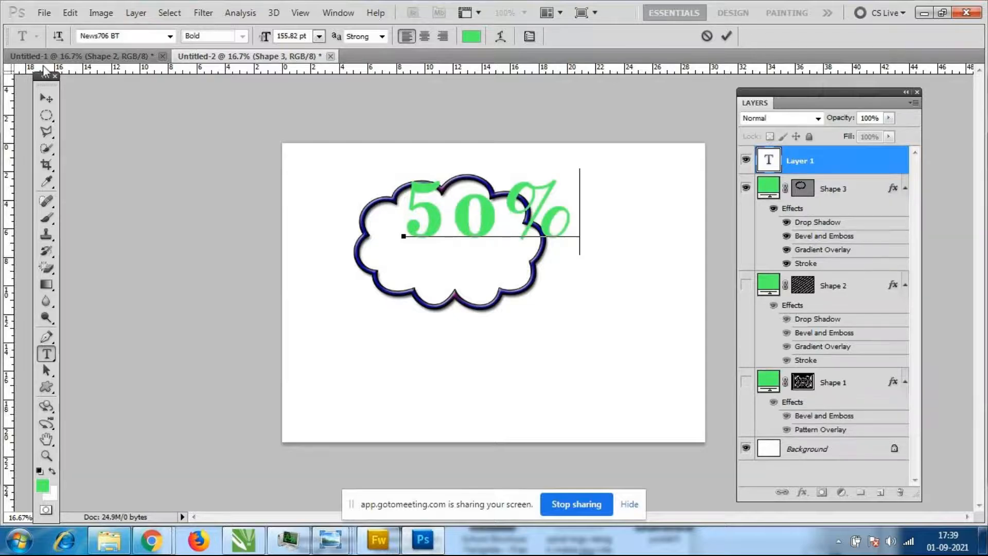
{"action": "left_click", "coordinate": [46, 99]}
{"action": "left_click_drag", "start_coordinate": [473, 223], "coordinate": [457, 256]}
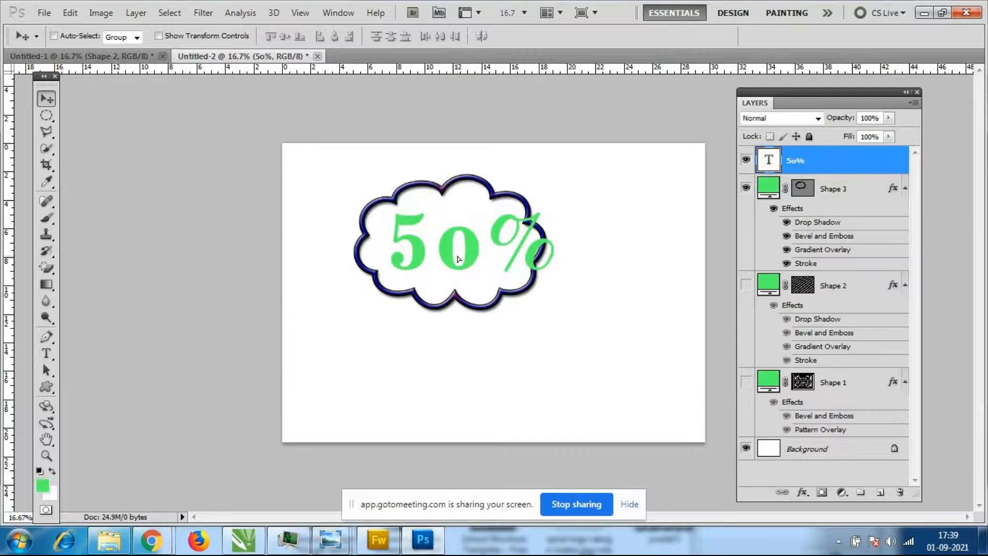
Scale the 50% text proportionally to about 87% and position it centrally inside the cloud outline
{"action": "key", "text": "ctrl+t"}
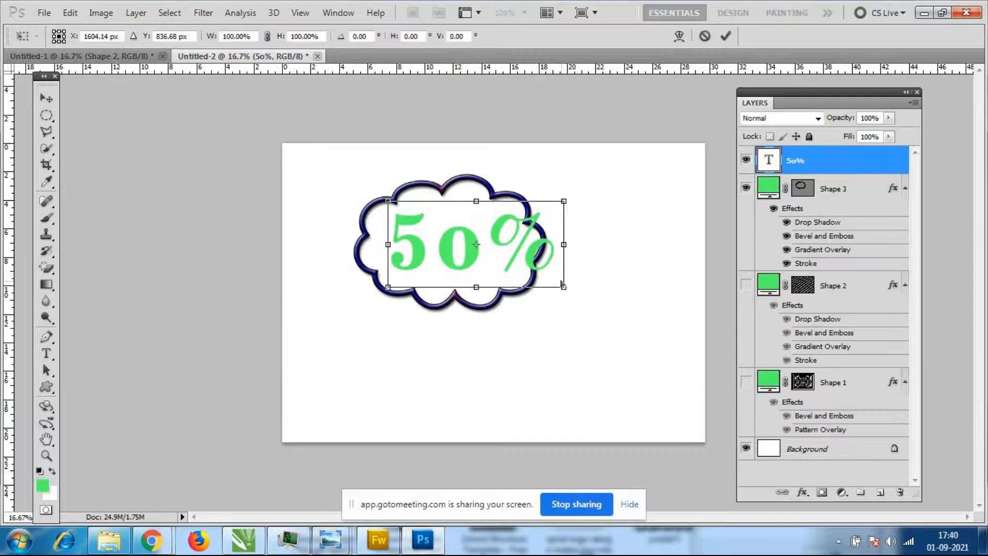
{"action": "mouse_move", "coordinate": [565, 288]}
{"action": "left_mouse_down"}
{"action": "mouse_move", "coordinate": [540, 276]}
{"action": "mouse_move", "coordinate": [553, 282]}
{"action": "left_mouse_up"}
{"action": "left_click_drag", "start_coordinate": [477, 255], "coordinate": [461, 254]}
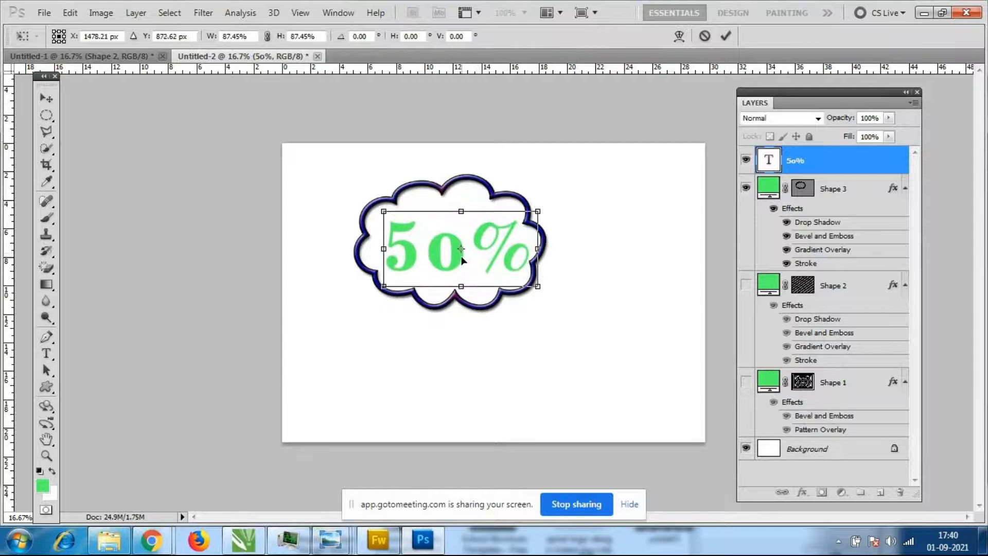
{"action": "double_click", "coordinate": [478, 255]}
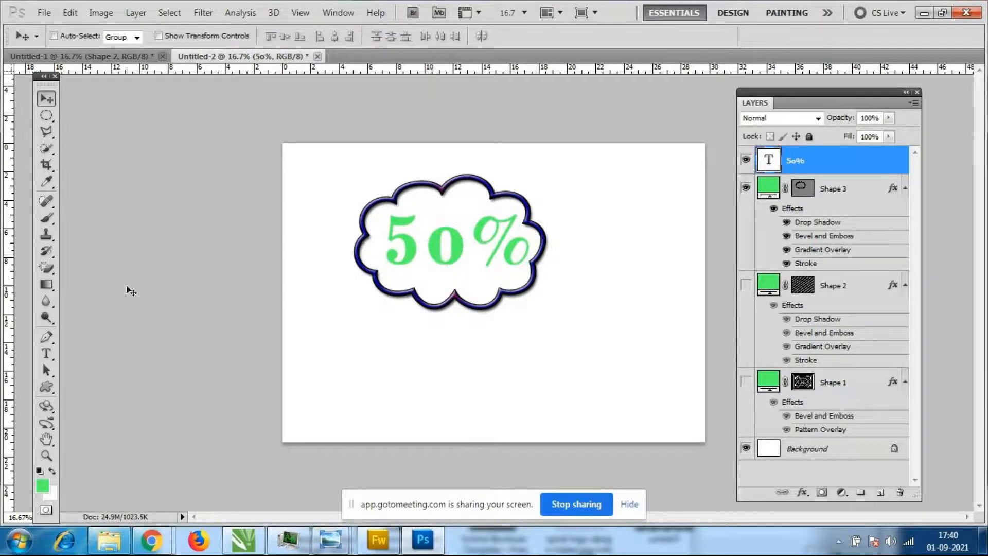
Draw the six-petal flower custom shape on the canvas just to the right of the cloud
{"action": "left_click", "coordinate": [47, 387]}
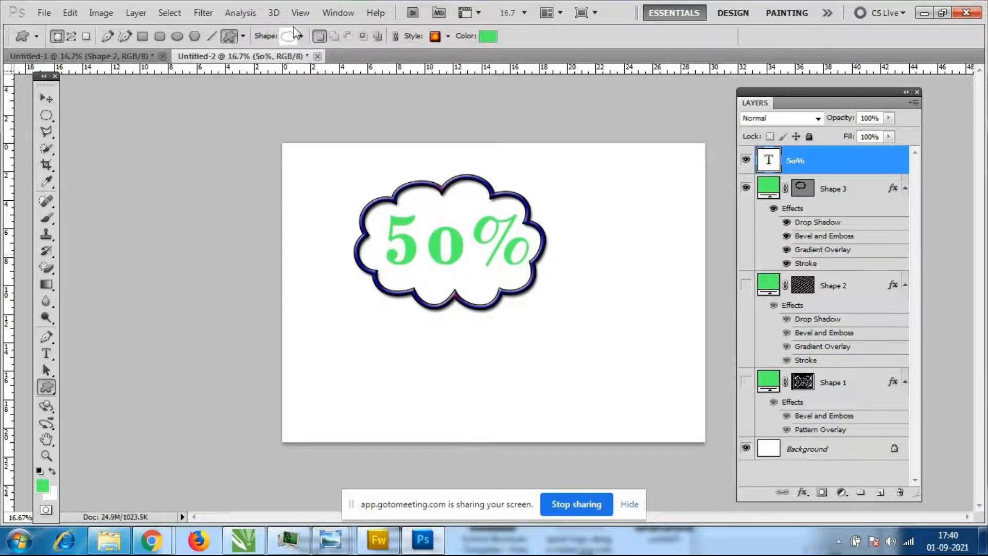
{"action": "left_click", "coordinate": [298, 32]}
{"action": "double_click", "coordinate": [303, 129]}
{"action": "left_click_drag", "start_coordinate": [544, 172], "coordinate": [692, 300]}
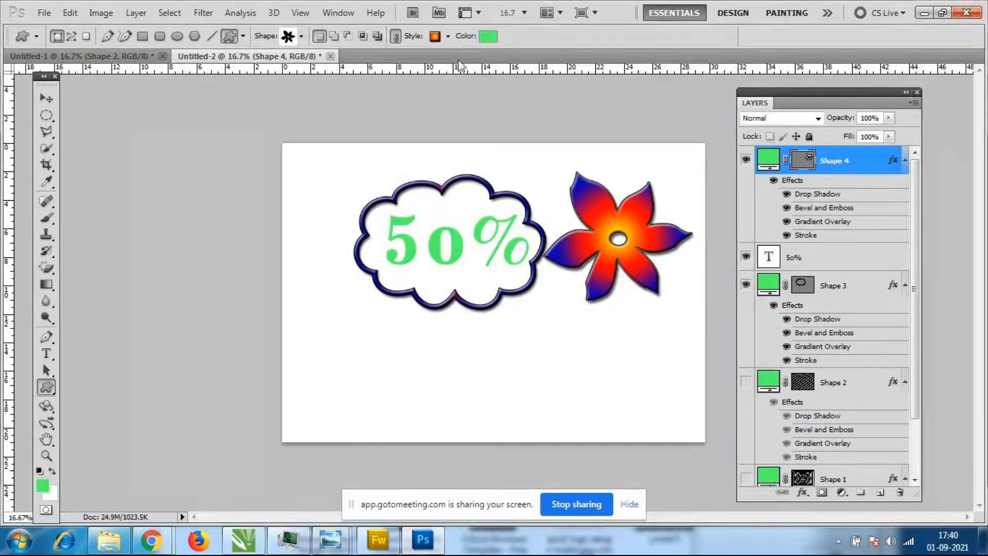
Try the red, black-and-red and rainbow gradient button styles on the flower shape
{"action": "left_click", "coordinate": [448, 36]}
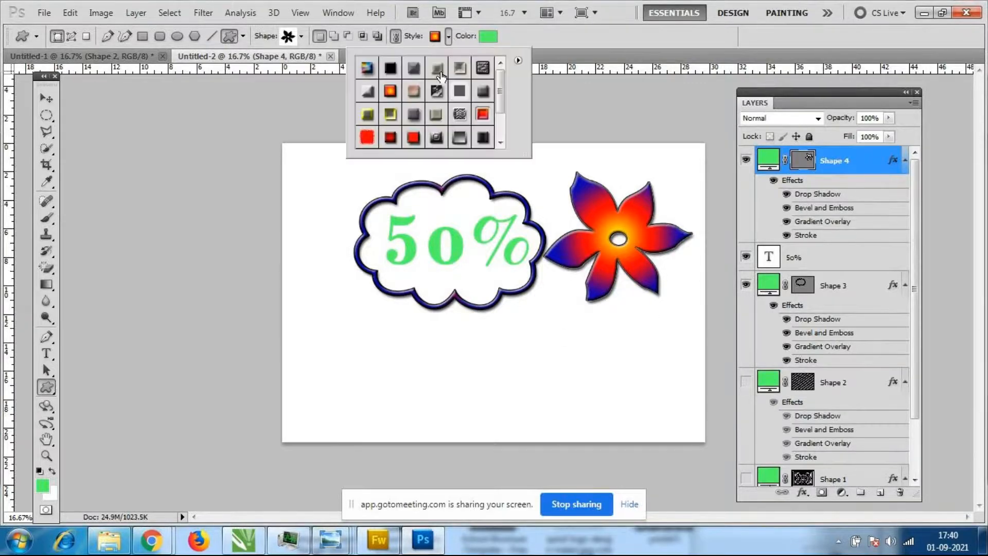
{"action": "left_click", "coordinate": [483, 114]}
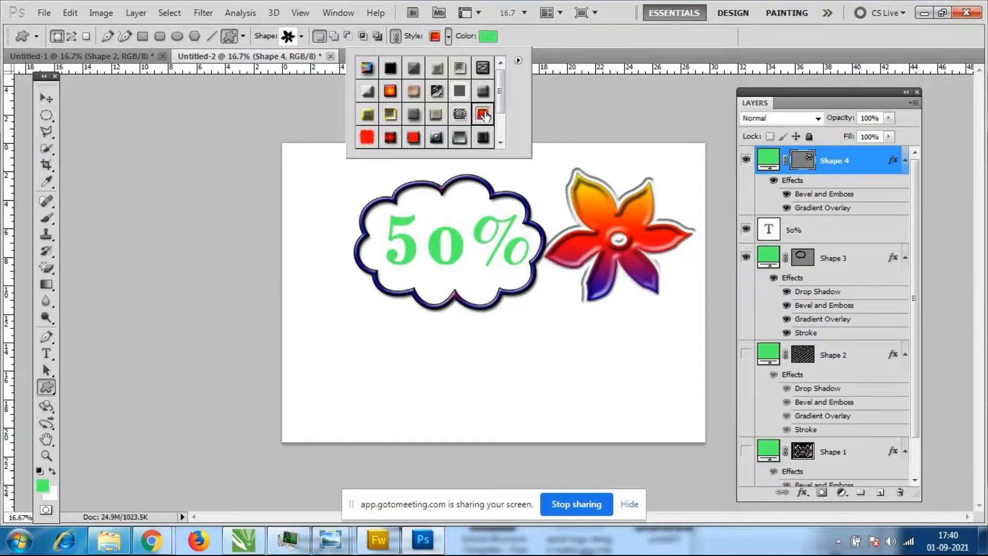
{"action": "left_click", "coordinate": [368, 138]}
{"action": "left_click", "coordinate": [391, 138]}
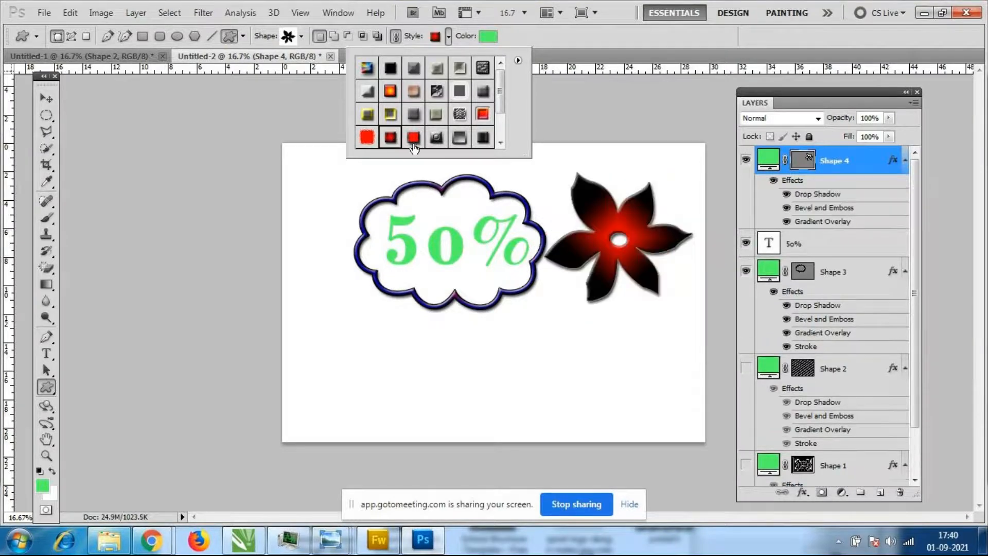
{"action": "left_click", "coordinate": [414, 138]}
{"action": "left_click", "coordinate": [387, 114]}
{"action": "left_click", "coordinate": [390, 91]}
{"action": "left_click", "coordinate": [483, 113]}
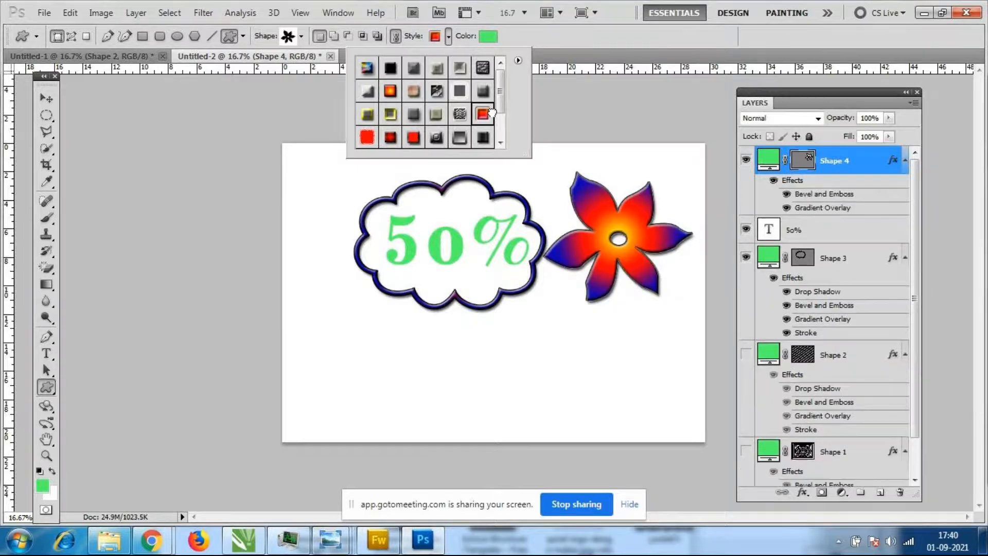
Try the yellow and multicoloured striped button styles on the flower, then return to the blue, red and yellow radial gradient style
{"action": "scroll", "coordinate": [499, 109], "scroll_direction": "down", "scroll_amount": 2}
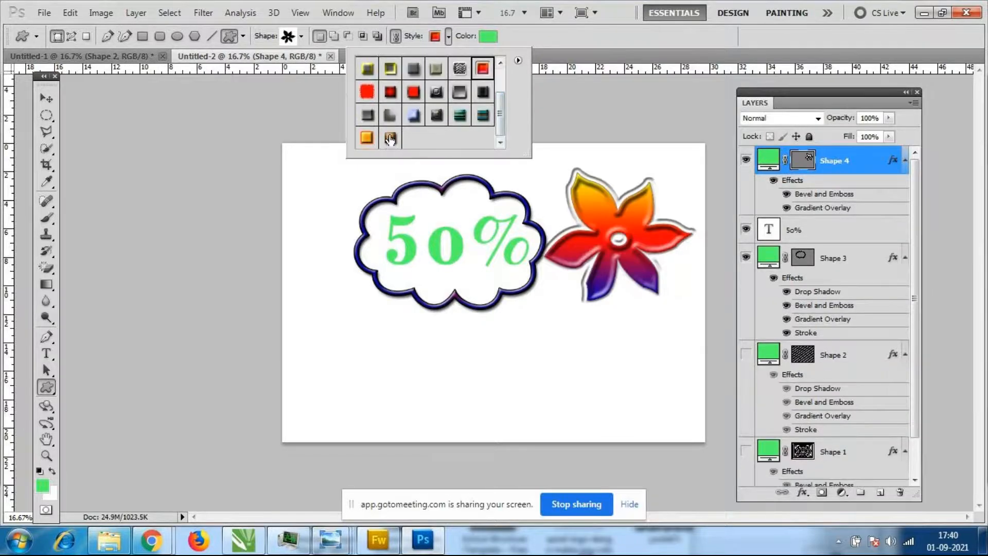
{"action": "left_click", "coordinate": [390, 93]}
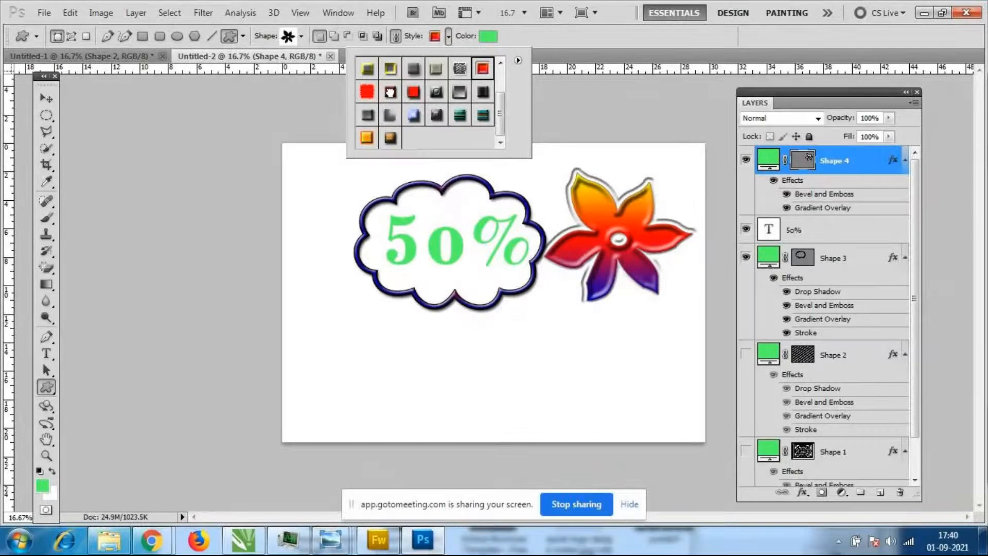
{"action": "left_click", "coordinate": [390, 137]}
{"action": "left_click", "coordinate": [362, 138]}
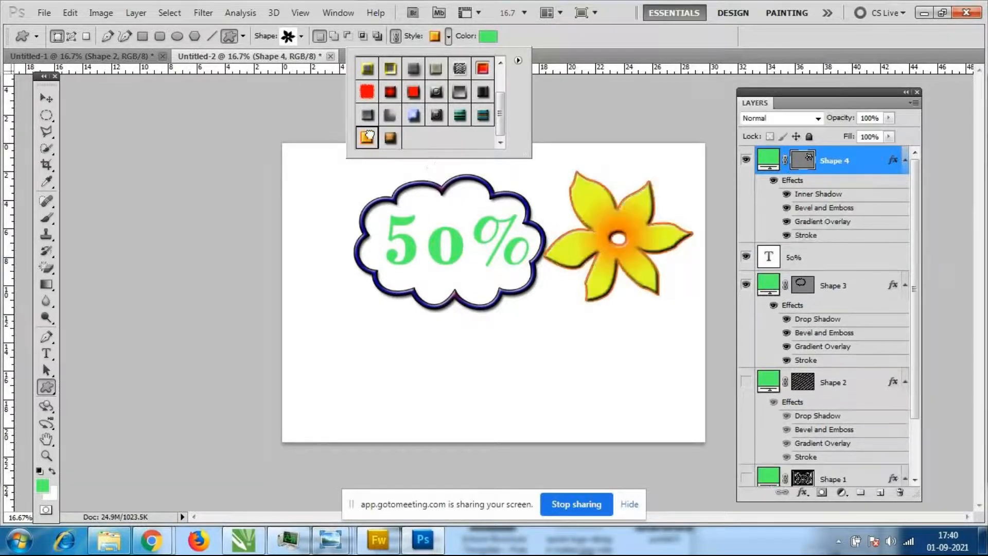
{"action": "left_click", "coordinate": [459, 115]}
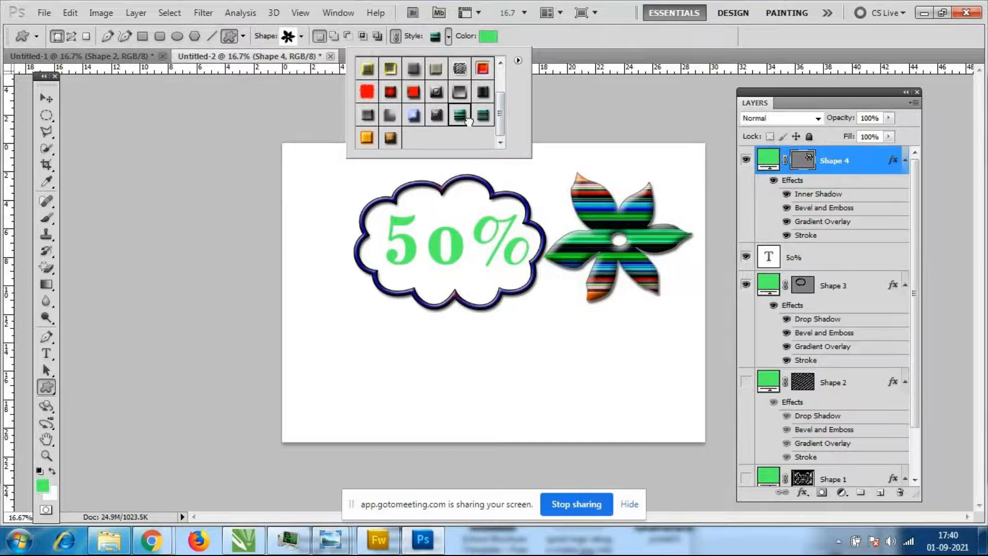
{"action": "left_click", "coordinate": [483, 115]}
{"action": "scroll", "coordinate": [504, 114], "scroll_direction": "up", "scroll_amount": 1}
{"action": "scroll", "coordinate": [504, 75], "scroll_direction": "up", "scroll_amount": 1}
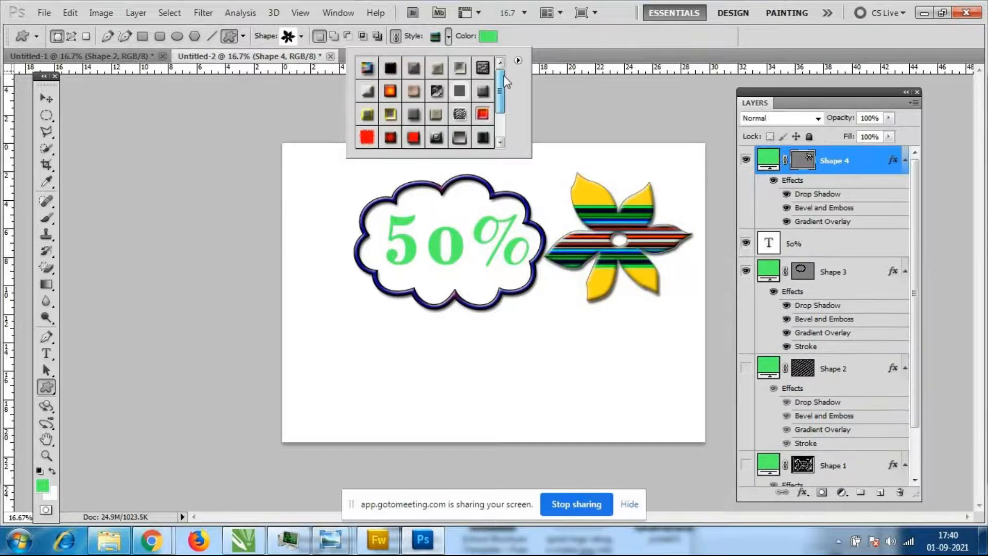
{"action": "left_click", "coordinate": [391, 91]}
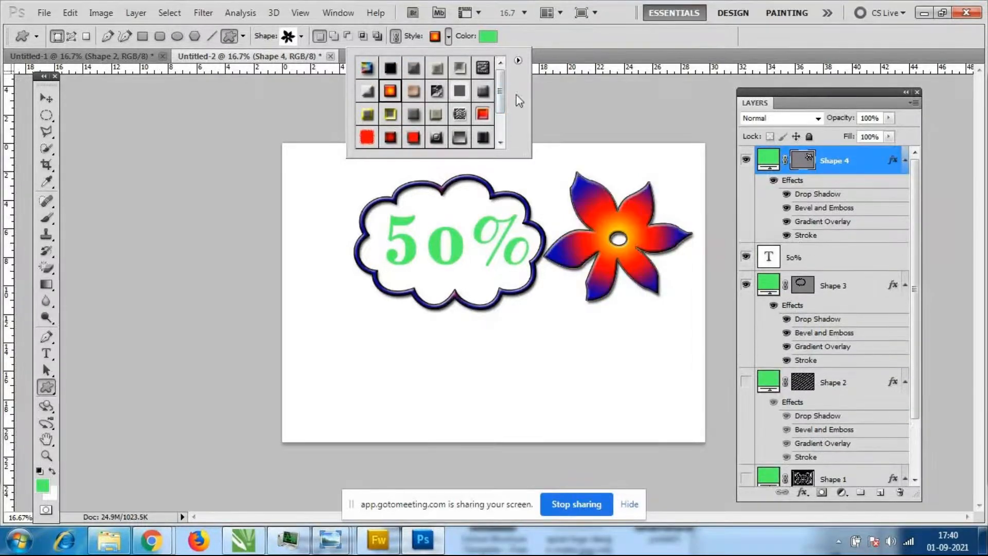
Hide the cloud and 50% text layers and draw the square floral ornament custom shape across the whole canvas
{"action": "left_click", "coordinate": [324, 40]}
{"action": "left_click", "coordinate": [302, 36]}
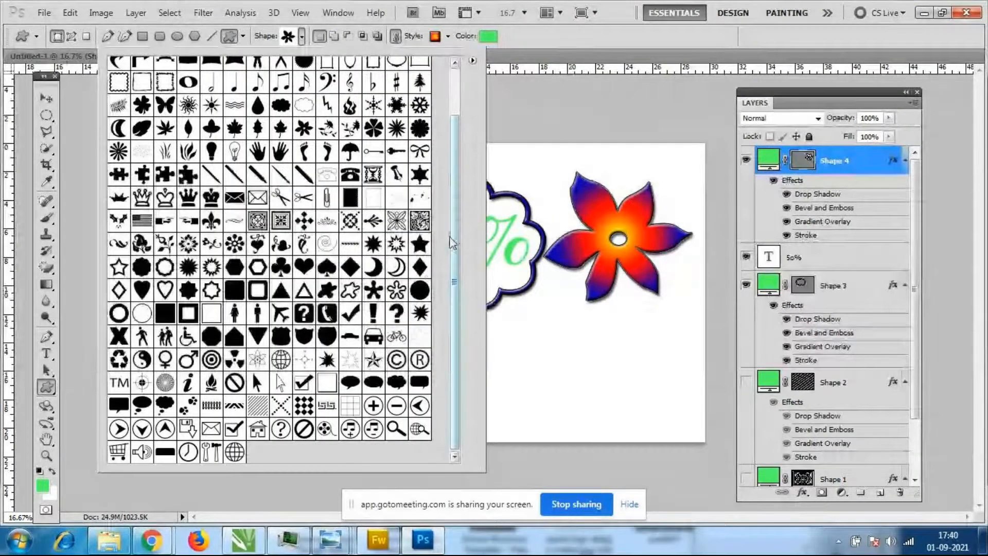
{"action": "double_click", "coordinate": [420, 222]}
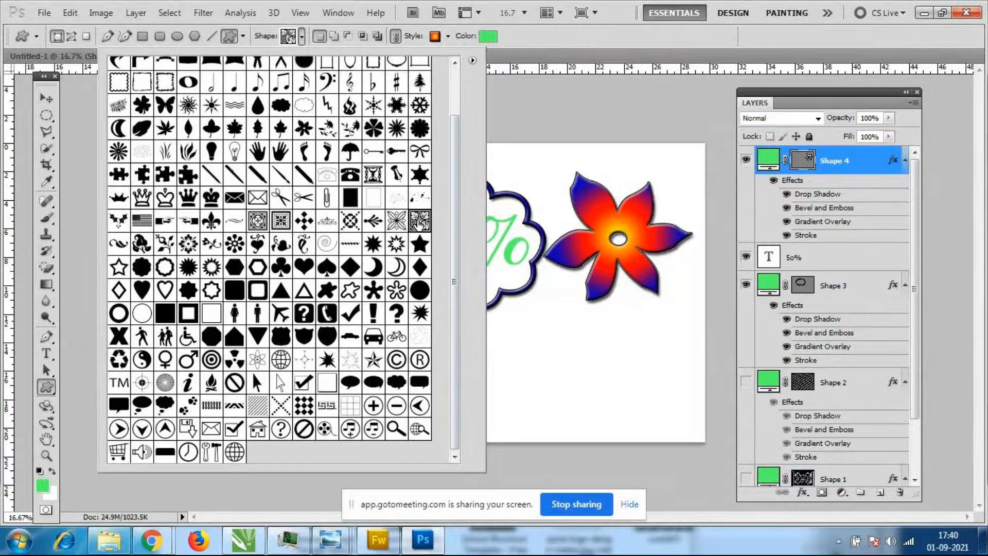
{"action": "left_click", "coordinate": [745, 161]}
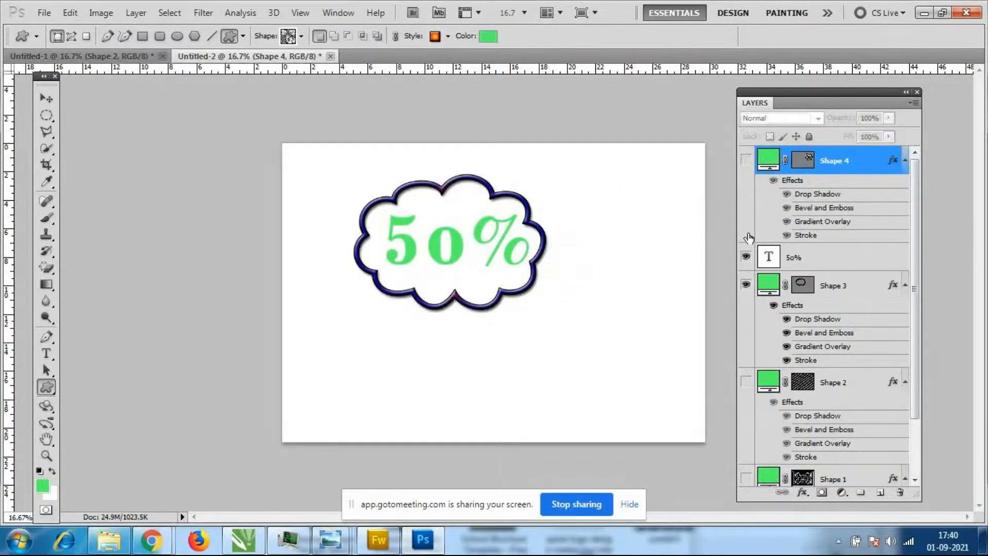
{"action": "left_click", "coordinate": [746, 161]}
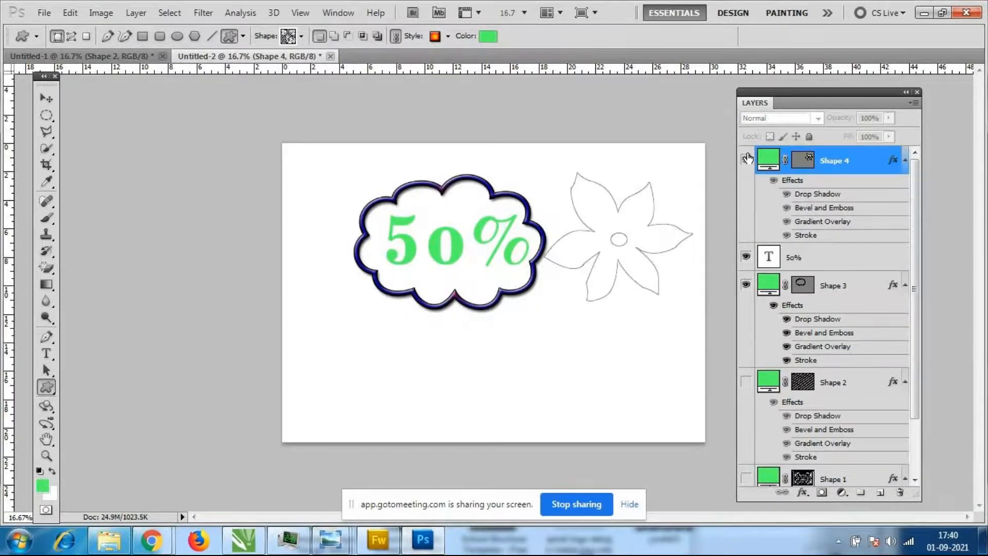
{"action": "left_click", "coordinate": [745, 285]}
{"action": "left_click", "coordinate": [746, 256]}
{"action": "left_click_drag", "start_coordinate": [281, 144], "coordinate": [711, 446]}
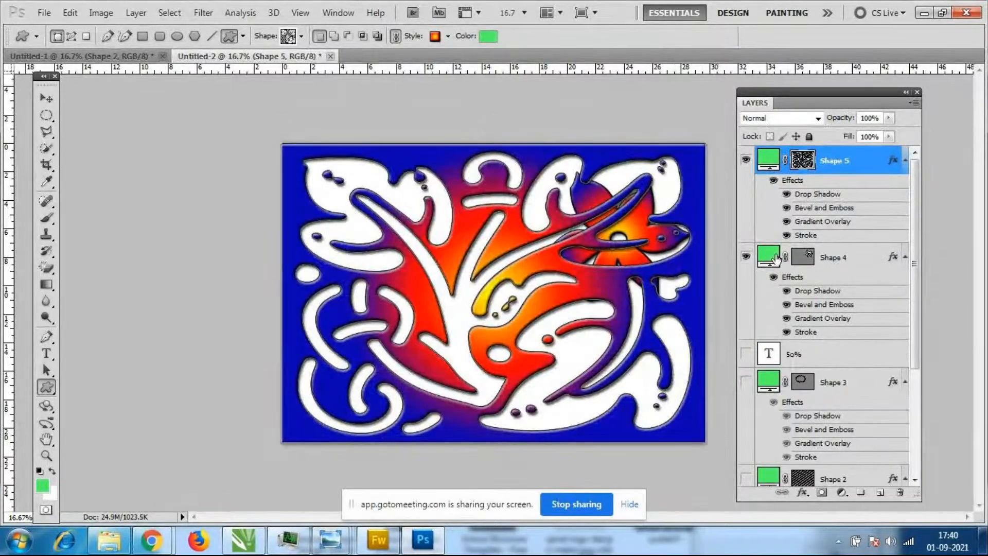
Hide the flower shape's layer and set the floral ornament layer's opacity to 50%
{"action": "left_click", "coordinate": [746, 258]}
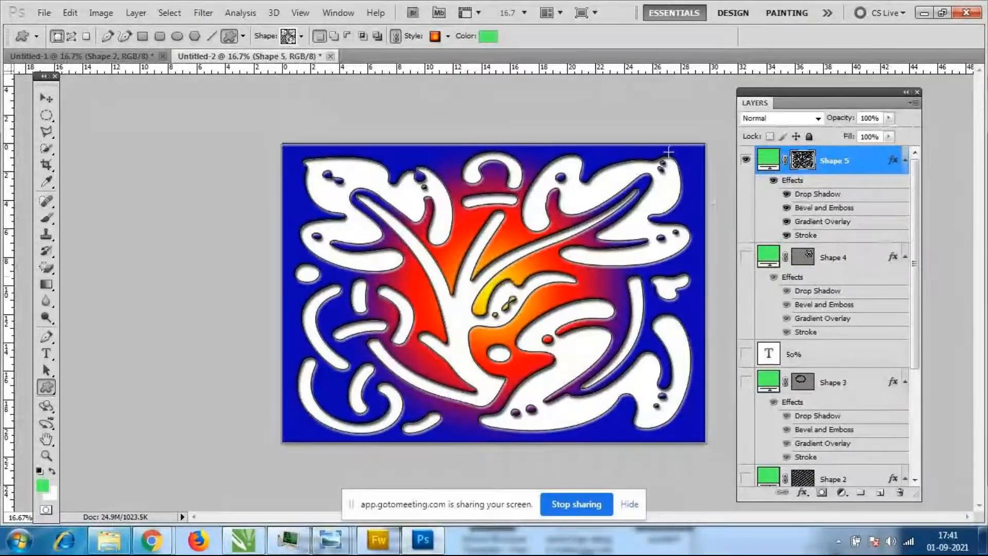
{"action": "left_click", "coordinate": [845, 124]}
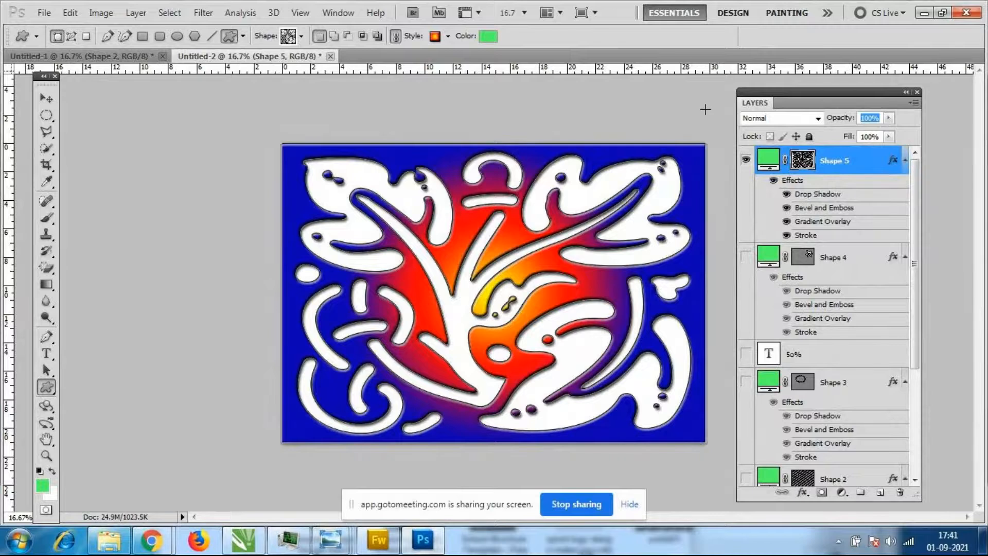
{"action": "type", "text": "50"}
{"action": "key", "text": "Return"}
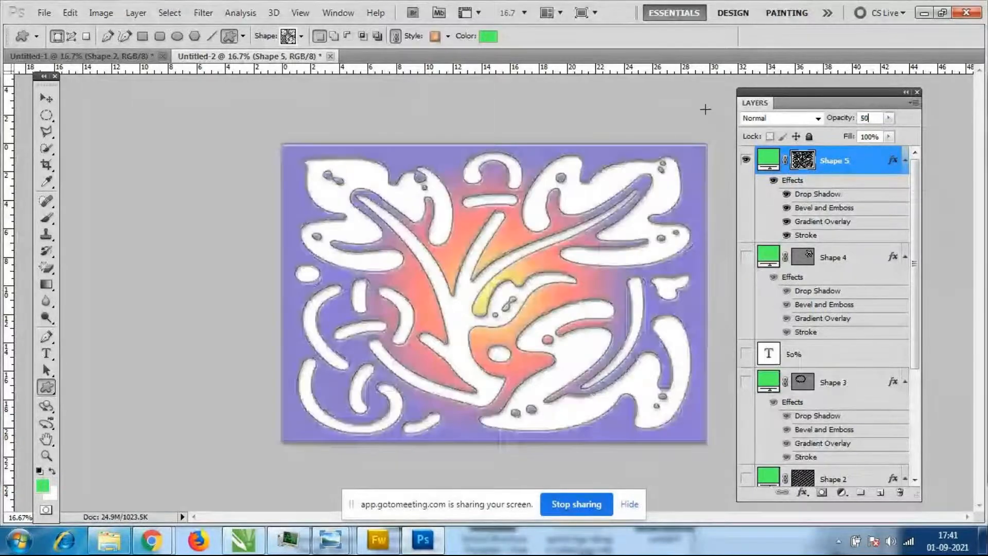
Try opacities of 10%, 20% and 5% on the floral ornament layer
{"action": "left_click", "coordinate": [882, 121]}
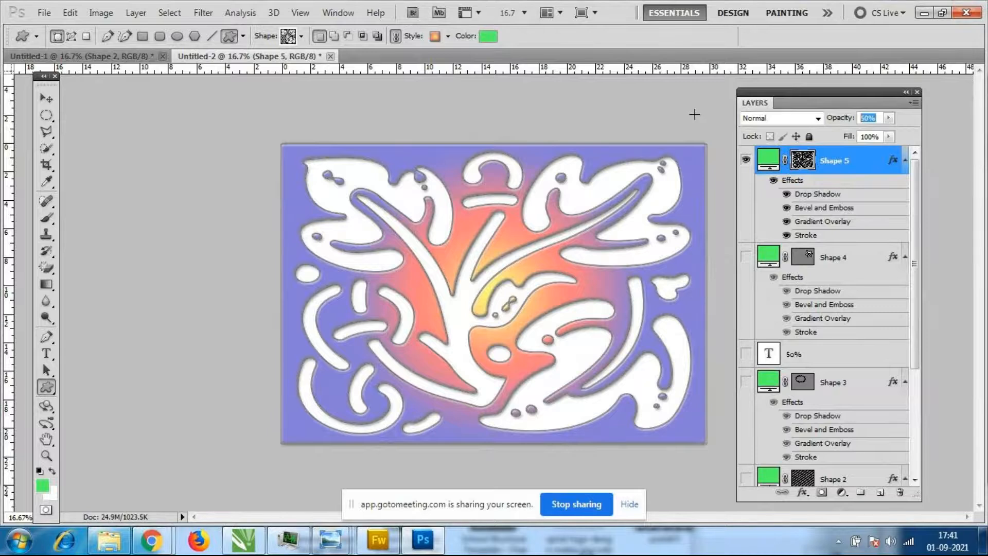
{"action": "type", "text": "10"}
{"action": "key", "text": "Return"}
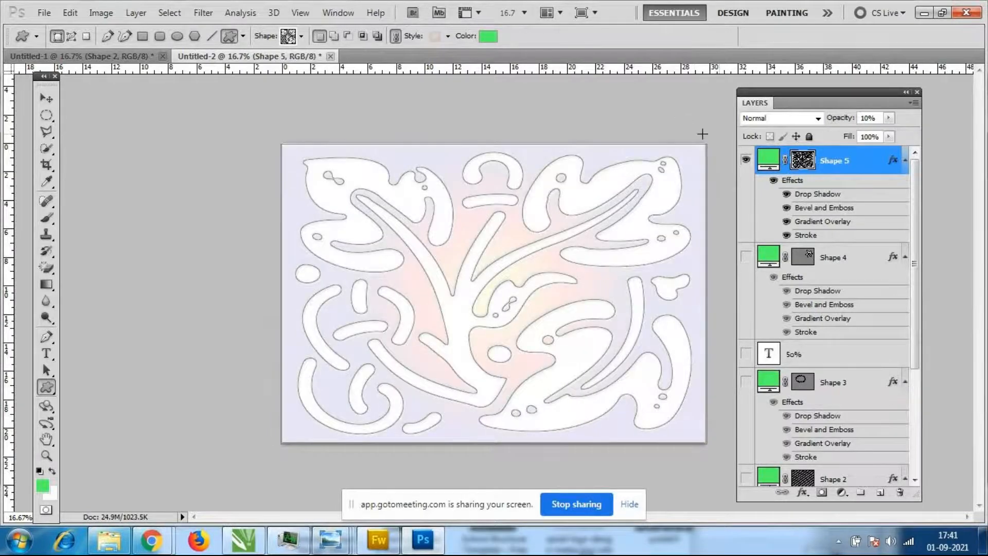
{"action": "type", "text": "20"}
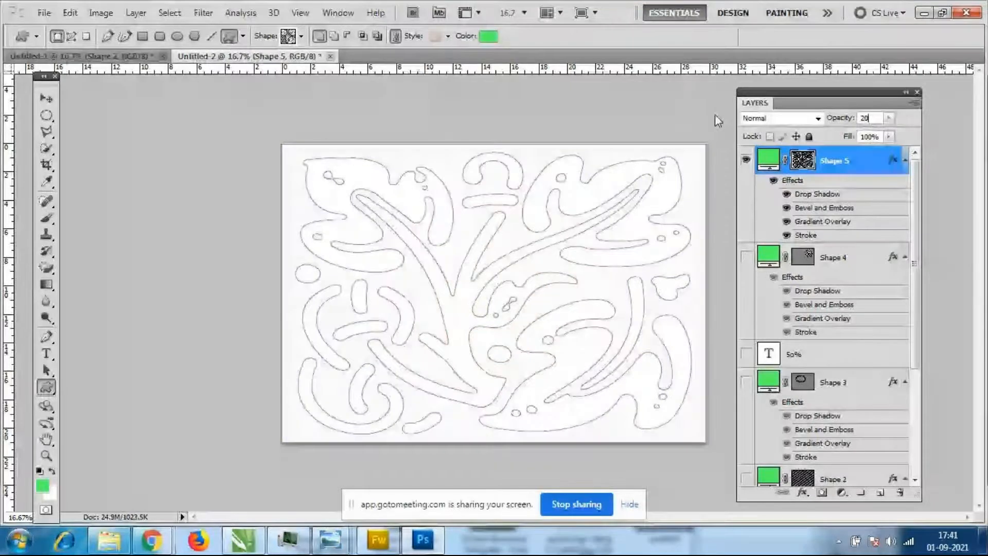
{"action": "key", "text": "Return"}
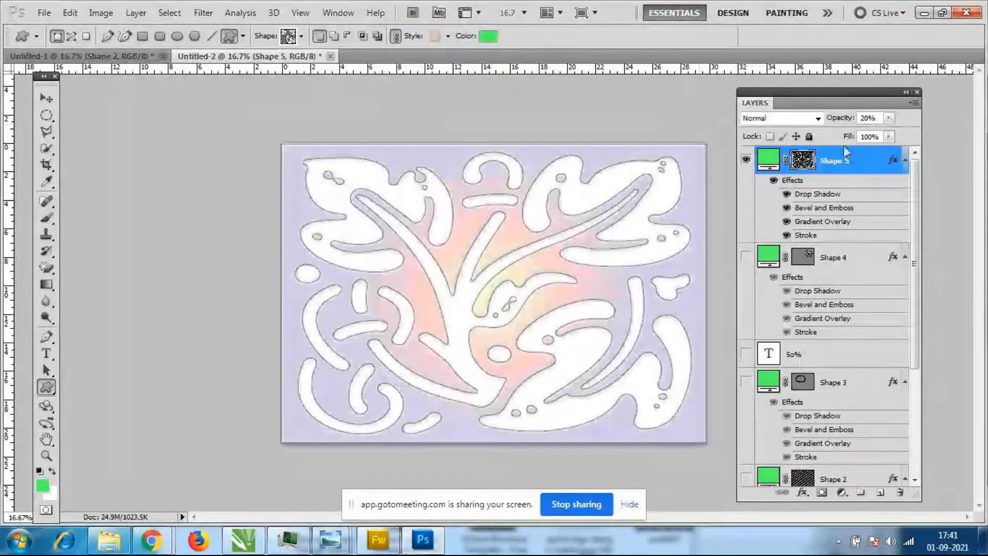
{"action": "left_click", "coordinate": [880, 118]}
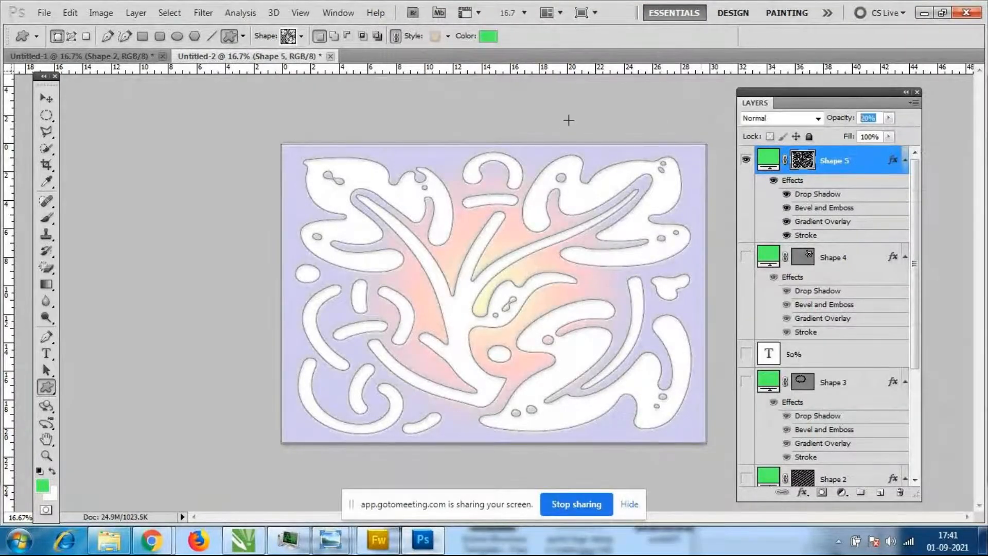
{"action": "type", "text": "5"}
{"action": "key", "text": "Return"}
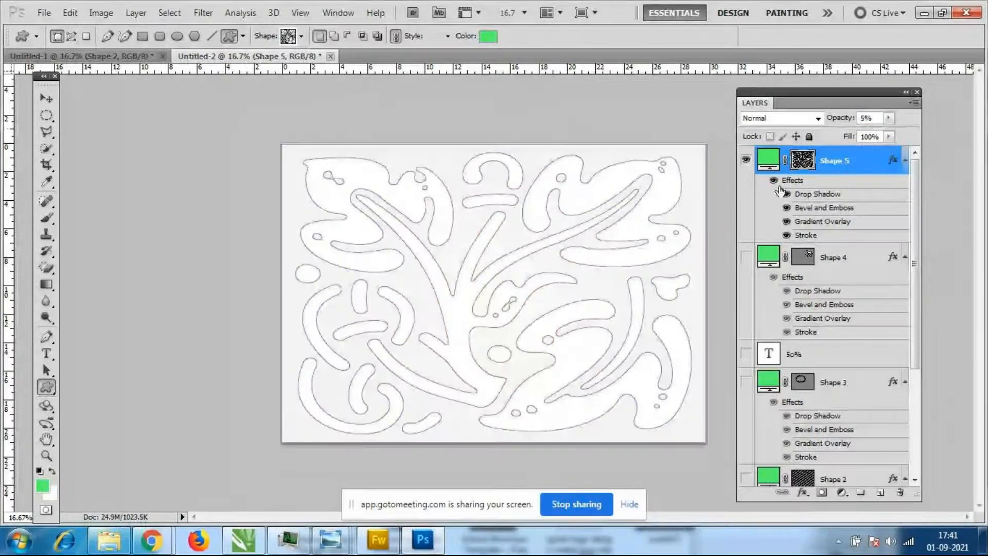
Set the floral ornament layer's opacity to 60% and shift the Layers panel slightly upward
{"action": "left_click", "coordinate": [880, 118]}
{"action": "type", "text": "60"}
{"action": "key", "text": "Return"}
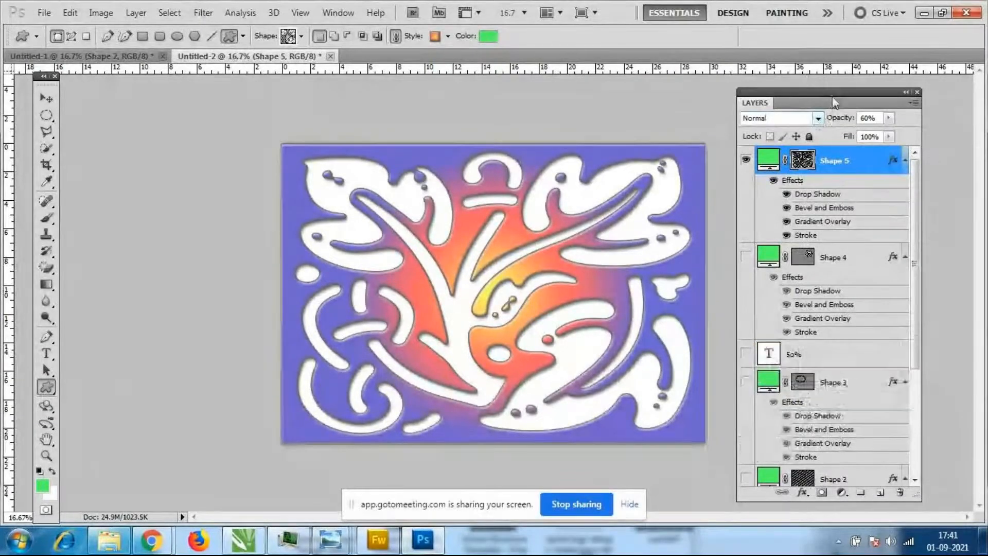
{"action": "left_click_drag", "start_coordinate": [832, 97], "coordinate": [838, 48]}
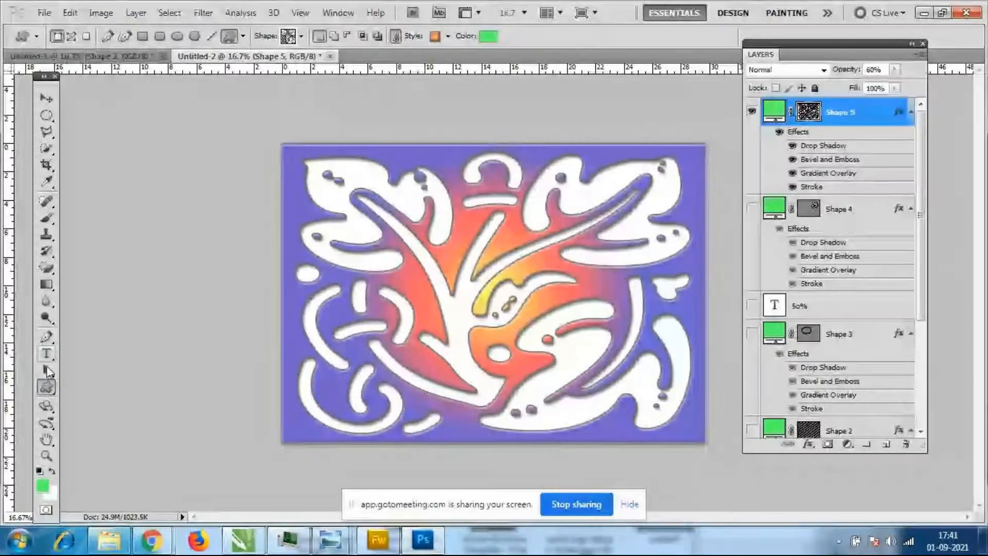
Hide the floral ornament layer and draw a large jagged starburst custom shape across the middle of the canvas
{"action": "right_click", "coordinate": [47, 387]}
{"action": "left_click", "coordinate": [103, 460]}
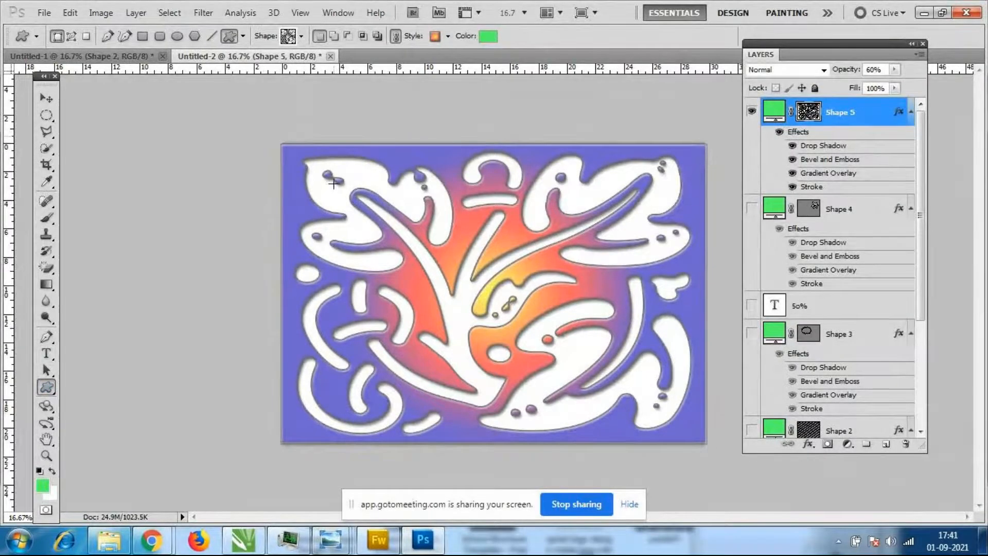
{"action": "left_click", "coordinate": [302, 37]}
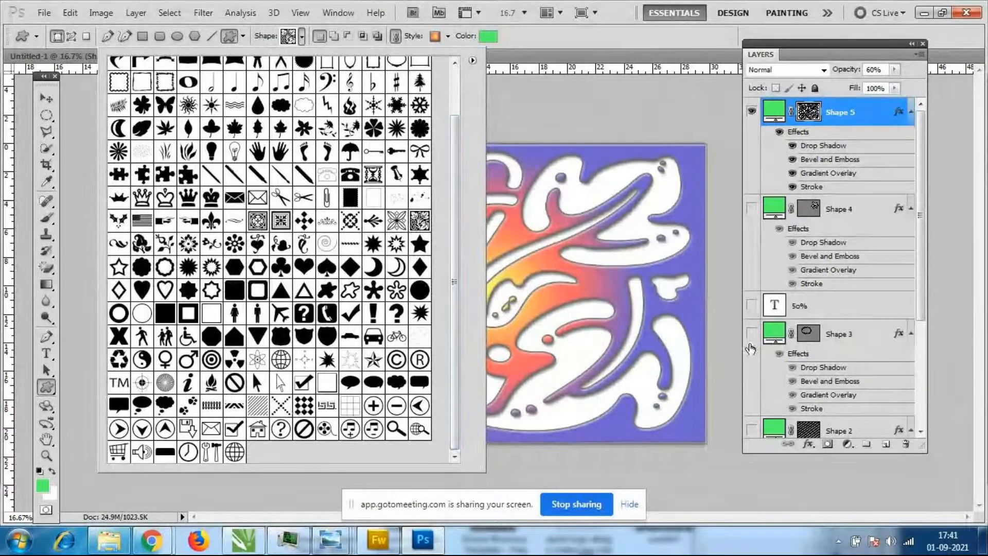
{"action": "left_click", "coordinate": [288, 56]}
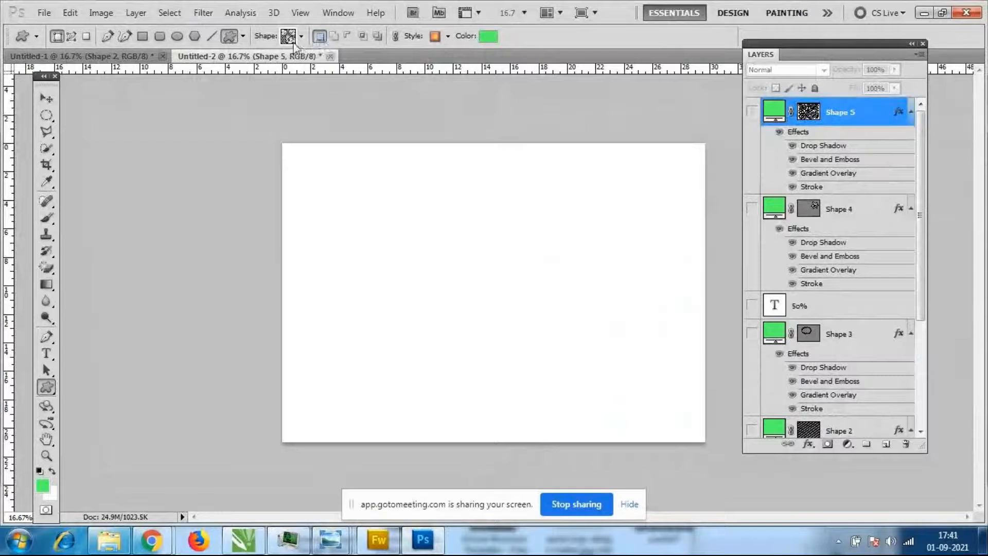
{"action": "left_click", "coordinate": [302, 37]}
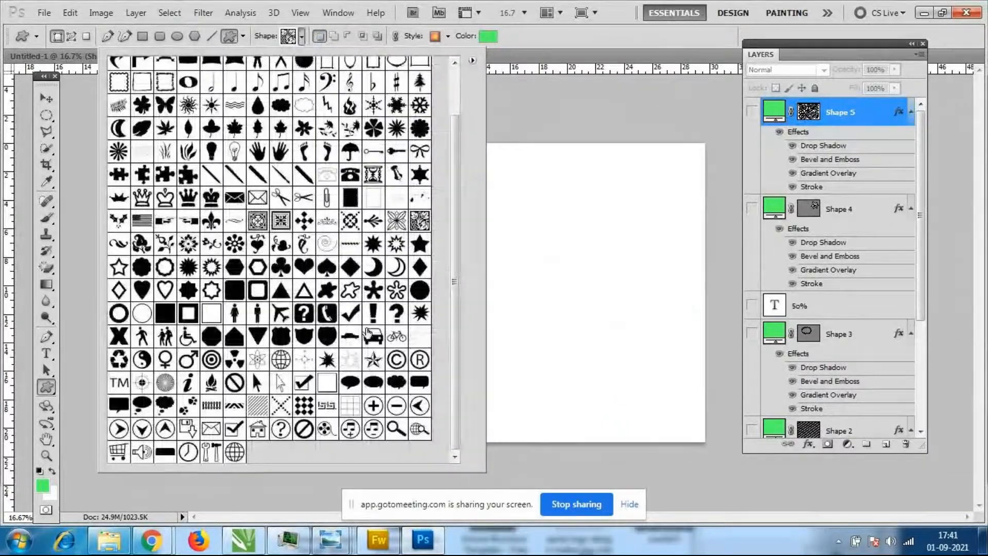
{"action": "double_click", "coordinate": [327, 360]}
{"action": "left_click_drag", "start_coordinate": [335, 156], "coordinate": [632, 408]}
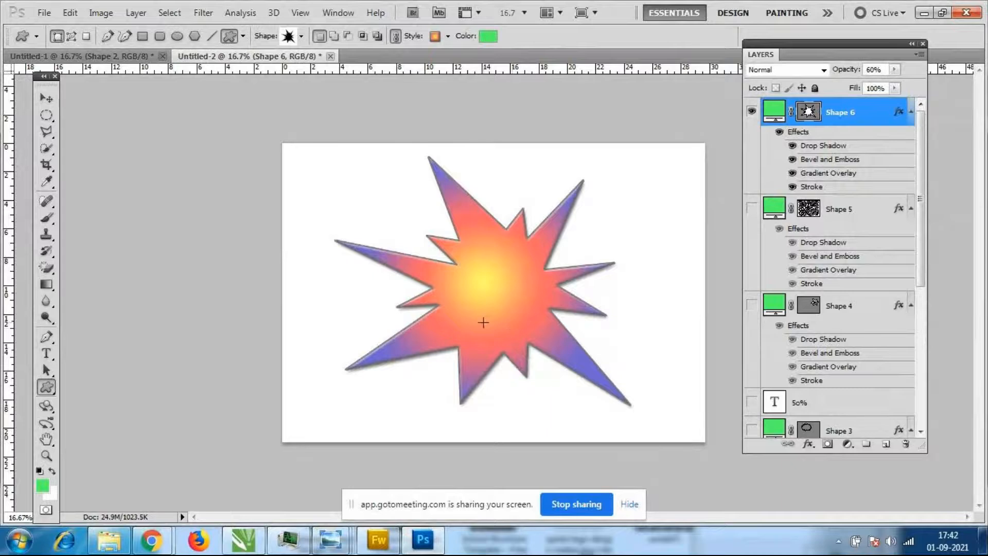
Try several button styles on the starburst, including the gold-edged one, and settle on the red-to-black radial gradient style
{"action": "left_click", "coordinate": [448, 36]}
{"action": "left_click", "coordinate": [482, 114]}
{"action": "left_click", "coordinate": [390, 114]}
{"action": "left_click", "coordinate": [368, 114]}
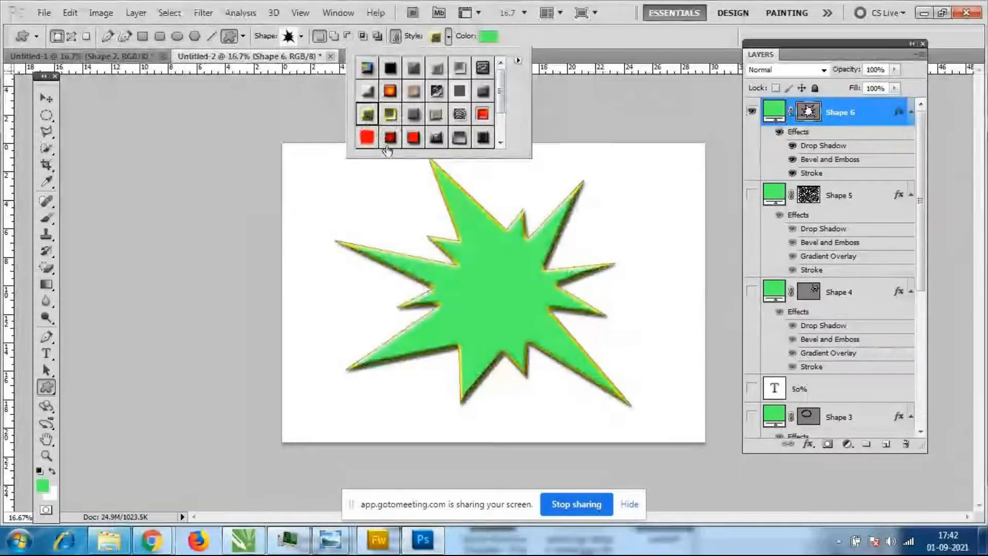
{"action": "left_click", "coordinate": [414, 137]}
{"action": "left_click", "coordinate": [390, 138]}
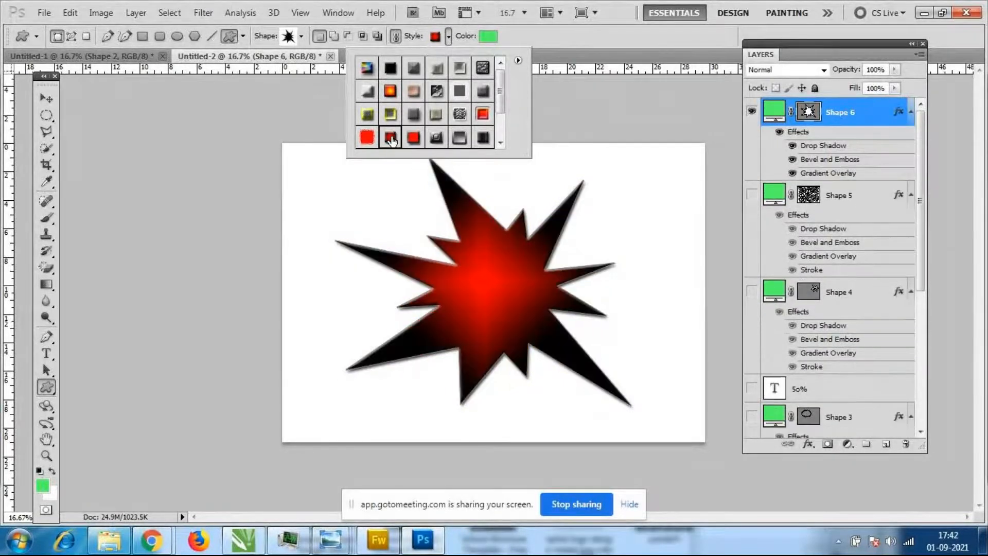
Draw a small pointing-hand custom shape near the canvas's upper edge, above the starburst
{"action": "left_click", "coordinate": [302, 37]}
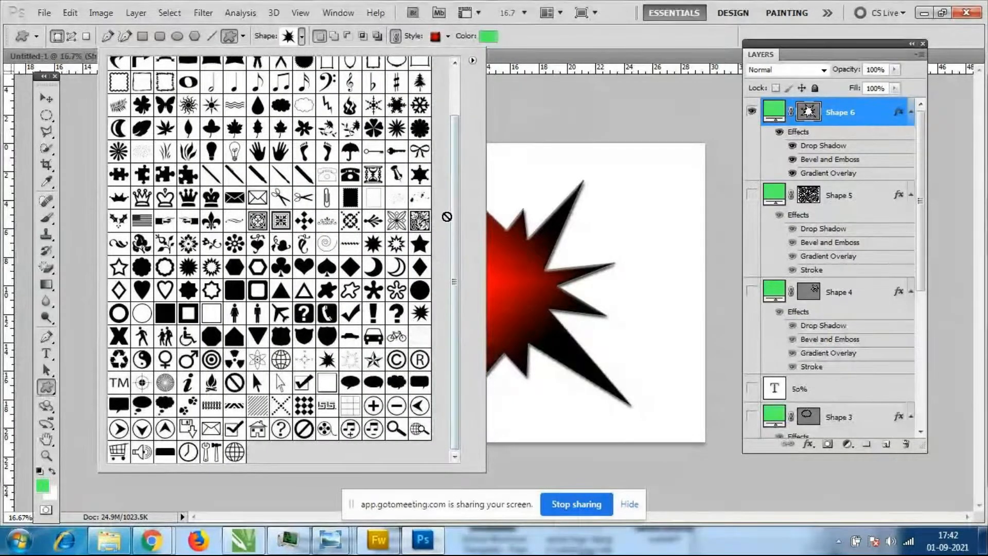
{"action": "left_click", "coordinate": [163, 223]}
{"action": "left_click_drag", "start_coordinate": [496, 157], "coordinate": [570, 185]}
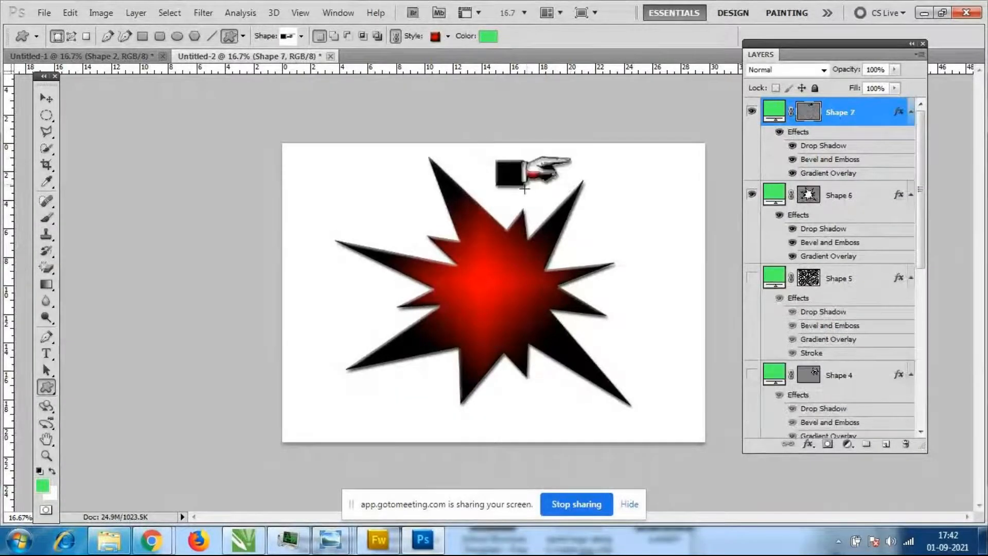
Draw the circular radiating-spokes custom shape over the starburst, spanning nearly the full canvas height
{"action": "left_click", "coordinate": [302, 37]}
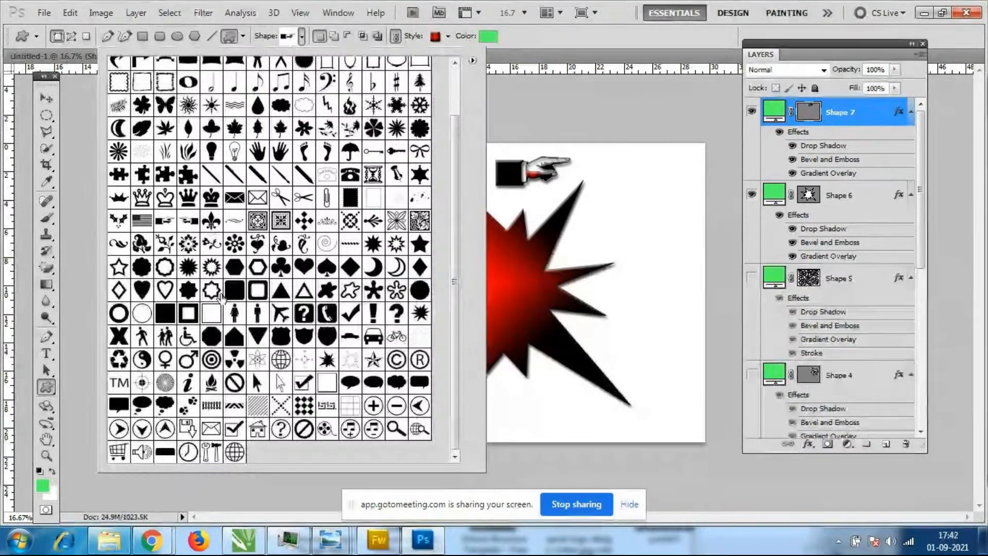
{"action": "double_click", "coordinate": [165, 382]}
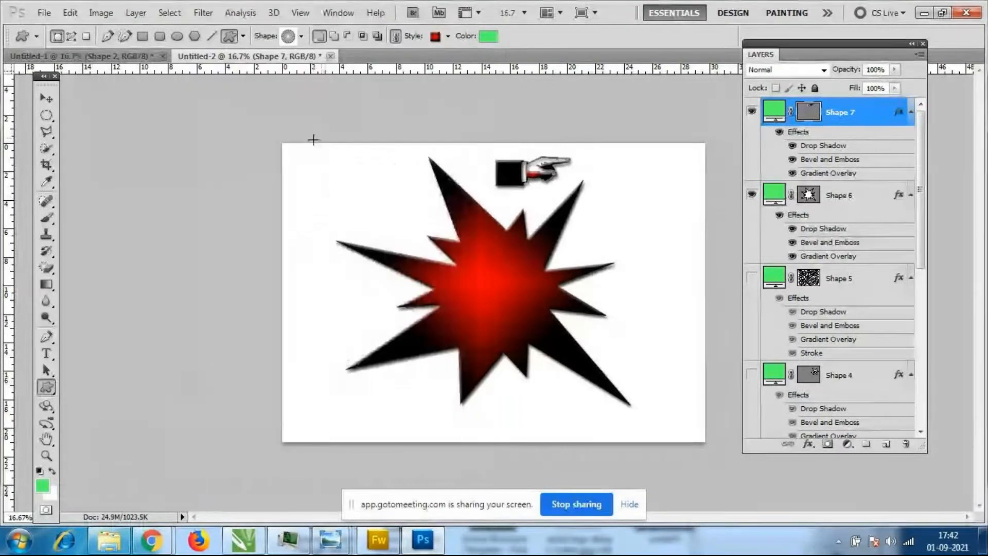
{"action": "left_click_drag", "start_coordinate": [326, 150], "coordinate": [651, 438]}
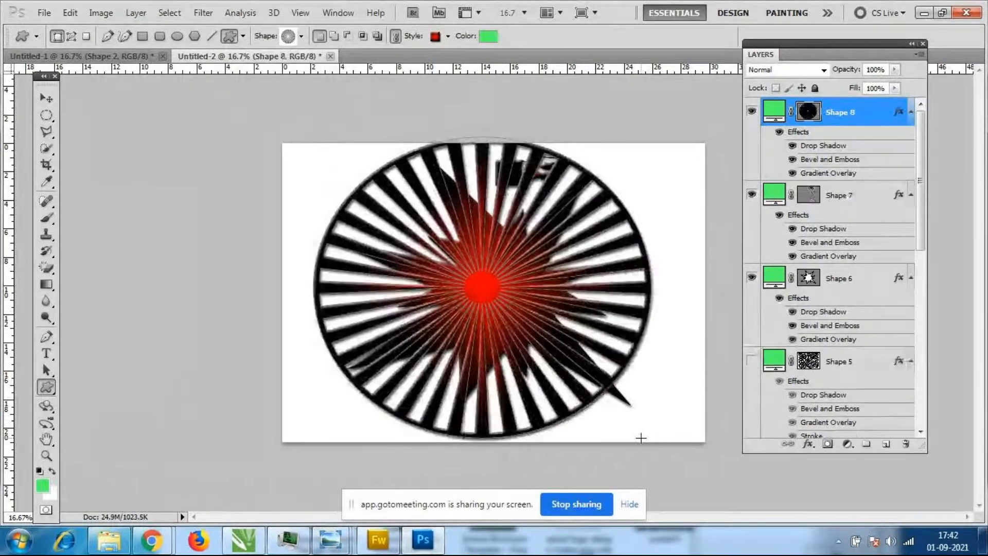
Toggle the visibility of the pointing-hand and starburst layers, leaving the hand shown and the starburst hidden
{"action": "left_click", "coordinate": [754, 195]}
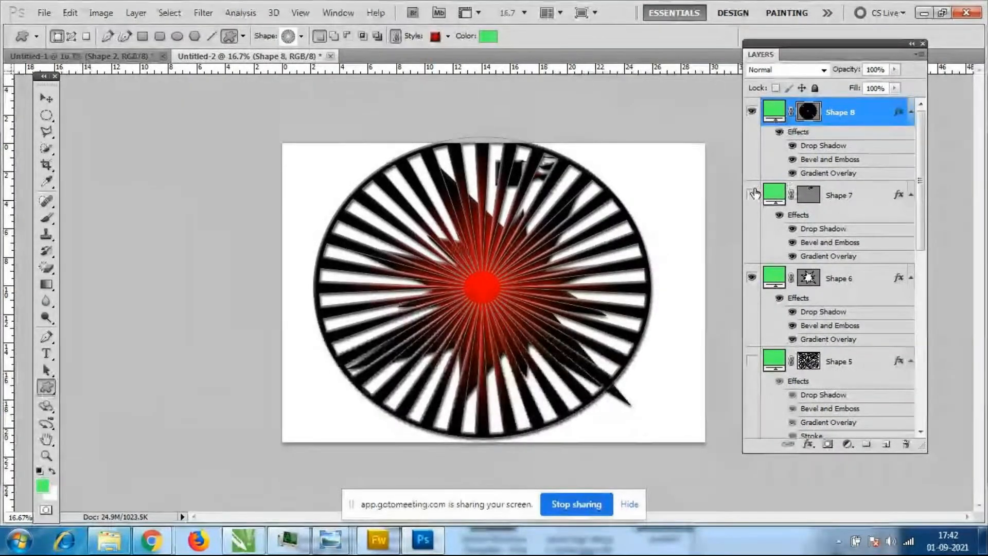
{"action": "left_click", "coordinate": [753, 195]}
{"action": "left_click", "coordinate": [753, 278]}
{"action": "left_click", "coordinate": [753, 278]}
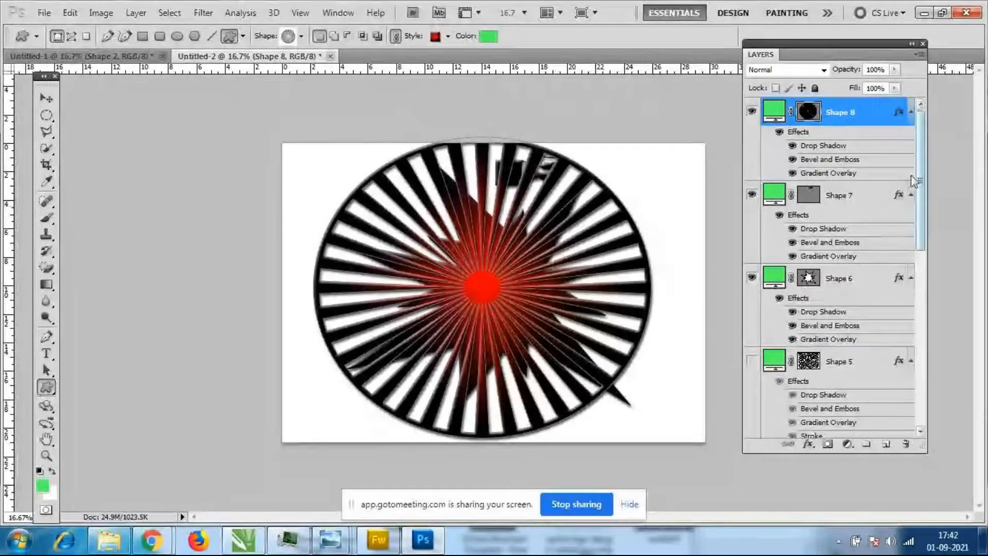
{"action": "left_click", "coordinate": [753, 195]}
{"action": "left_click", "coordinate": [753, 195]}
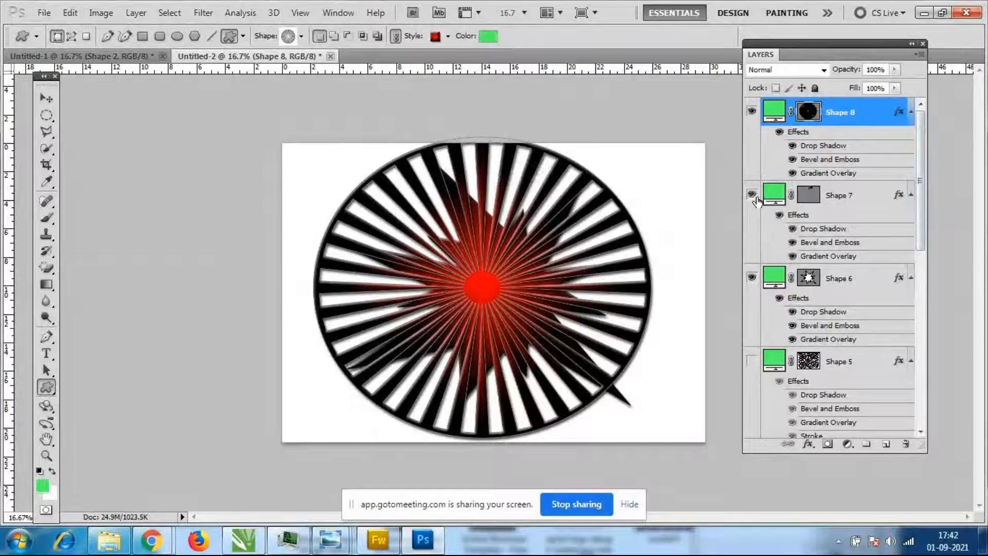
{"action": "left_click", "coordinate": [753, 278]}
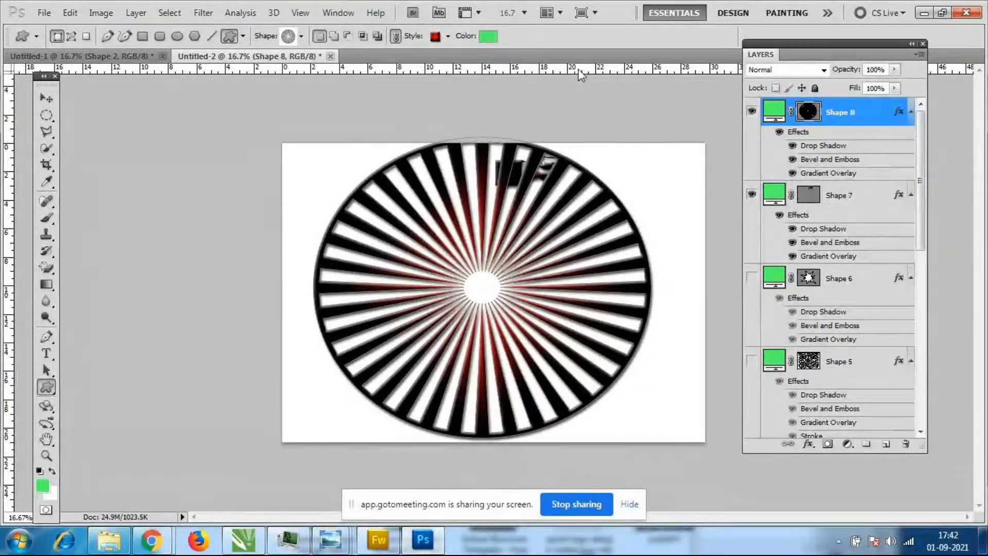
Replace the current style presets with the Glass Buttons library
{"action": "left_click", "coordinate": [448, 36]}
{"action": "left_click", "coordinate": [519, 60]}
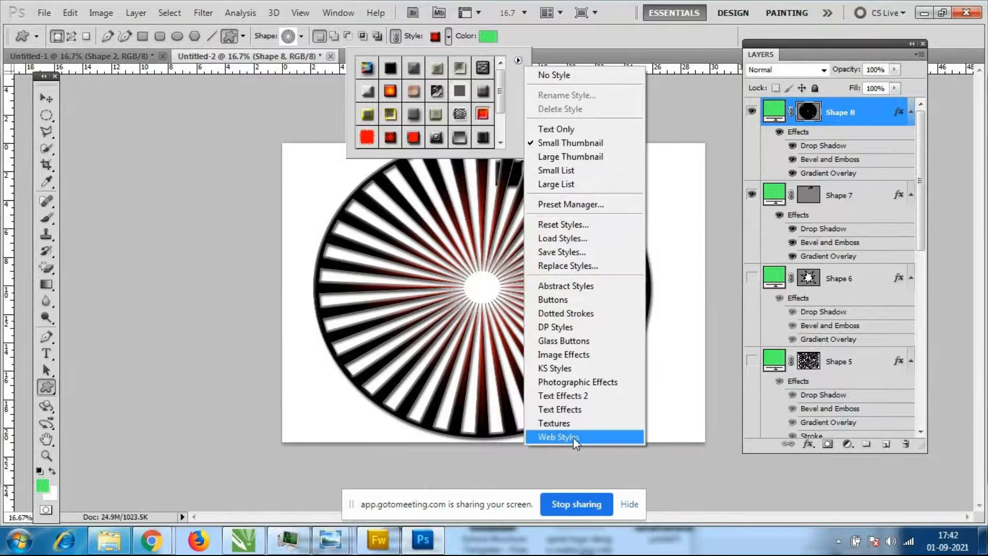
{"action": "left_click", "coordinate": [583, 341]}
{"action": "left_click", "coordinate": [441, 214]}
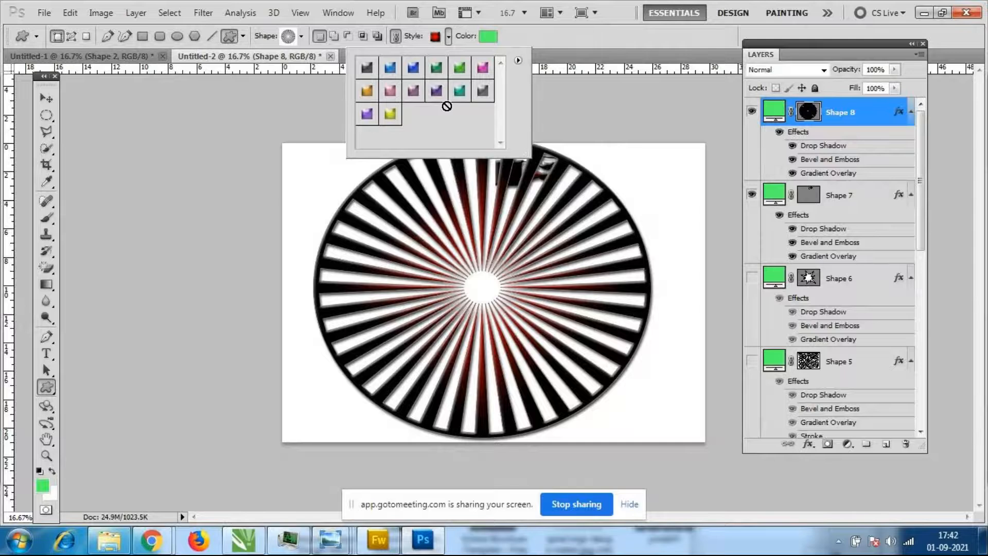
Try the purple and blue glass styles on the spoked circle, then apply the dark green glass style
{"action": "left_click", "coordinate": [437, 92]}
{"action": "left_click", "coordinate": [413, 67]}
{"action": "left_click", "coordinate": [436, 67]}
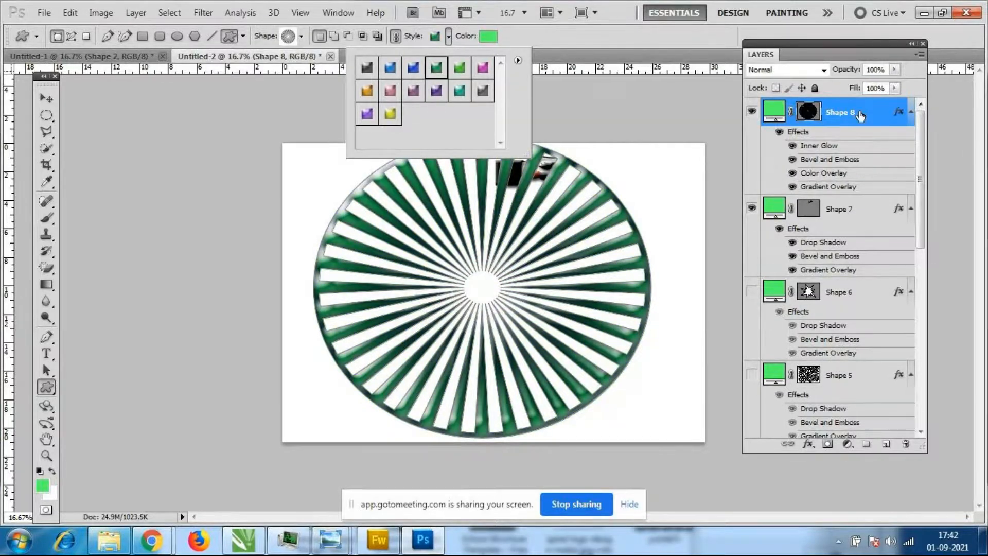
Hide the pointing-hand layer and toggle the spoked circle's visibility off and back on
{"action": "left_click", "coordinate": [752, 210]}
{"action": "left_click", "coordinate": [752, 209]}
{"action": "left_click", "coordinate": [752, 111]}
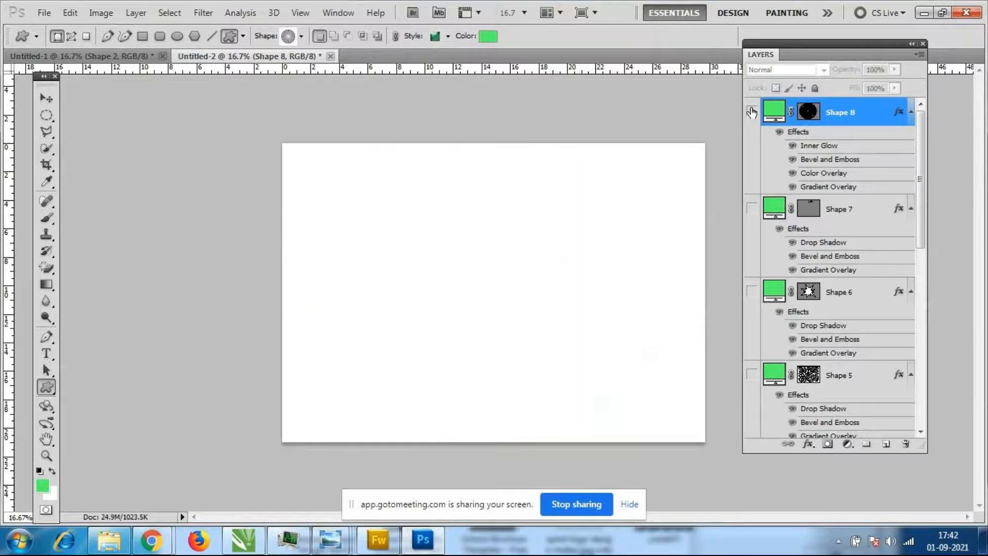
{"action": "left_click", "coordinate": [752, 112]}
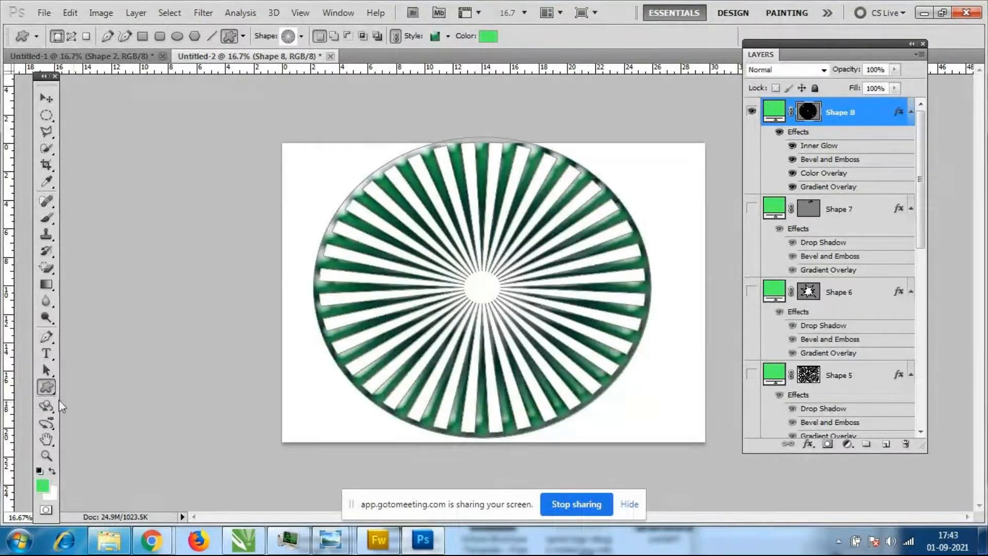
Look over the custom shape presets, switch to the Move tool and hide the spoked circle's layer
{"action": "left_click", "coordinate": [301, 36]}
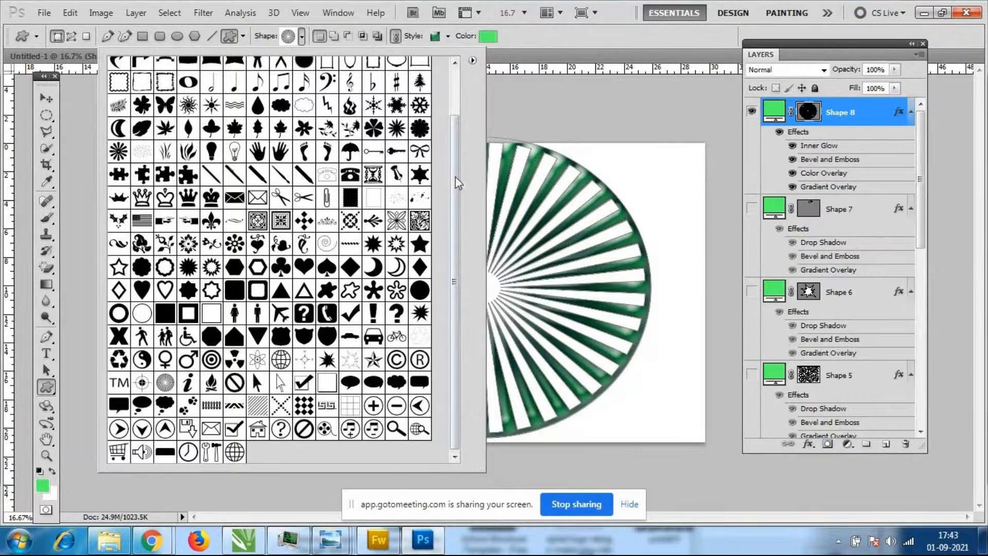
{"action": "scroll", "coordinate": [458, 182], "scroll_direction": "up", "scroll_amount": 2}
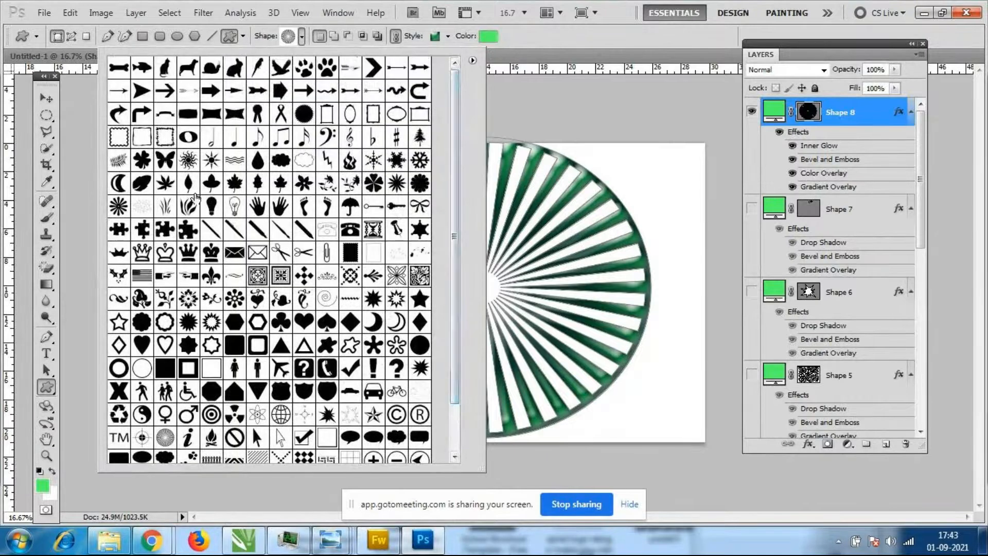
{"action": "left_click", "coordinate": [46, 98]}
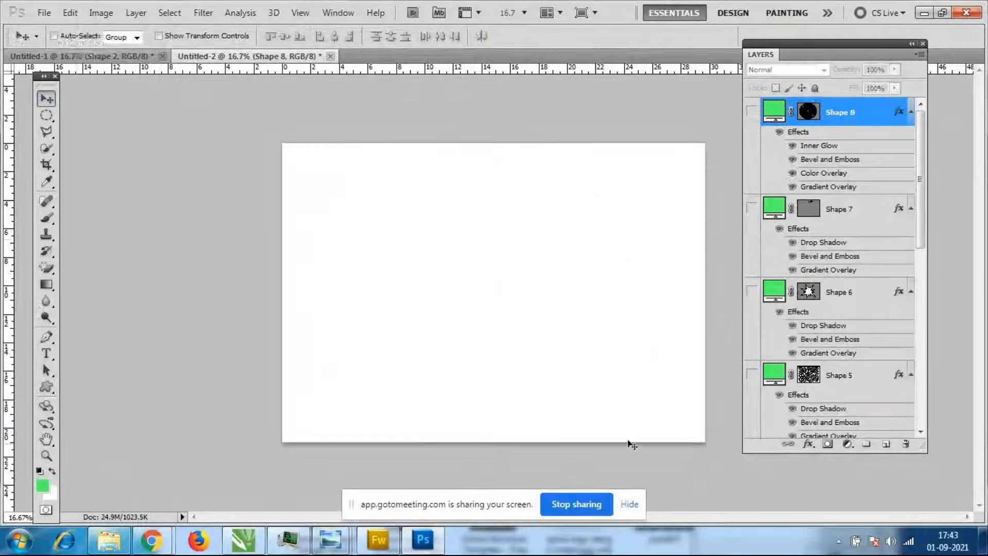
Create a new blank document with the default settings
{"action": "left_click", "coordinate": [42, 17]}
{"action": "left_click", "coordinate": [47, 29]}
{"action": "left_click", "coordinate": [468, 131]}
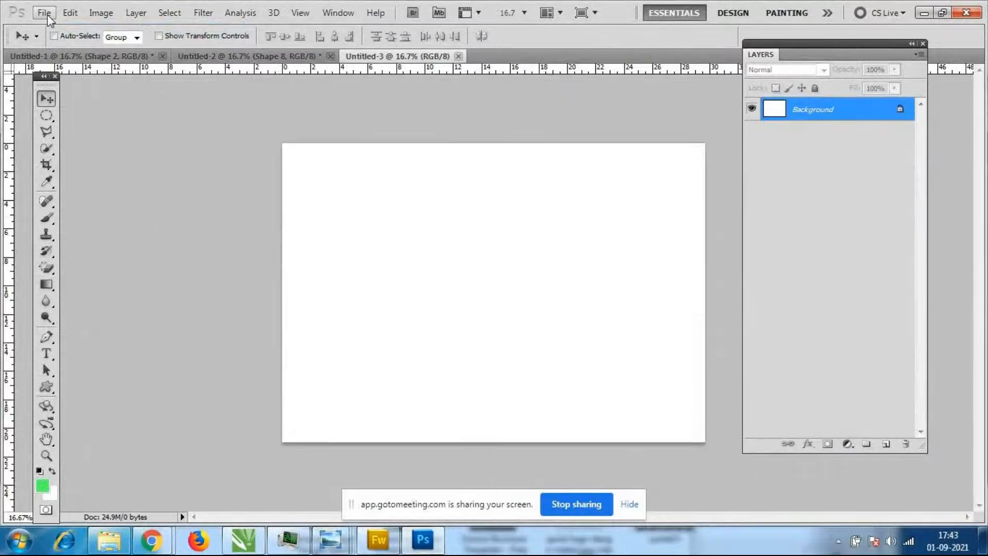
Draw an ornate upright rectangular frame custom shape in the upper-left area of the canvas
{"action": "left_click", "coordinate": [47, 386]}
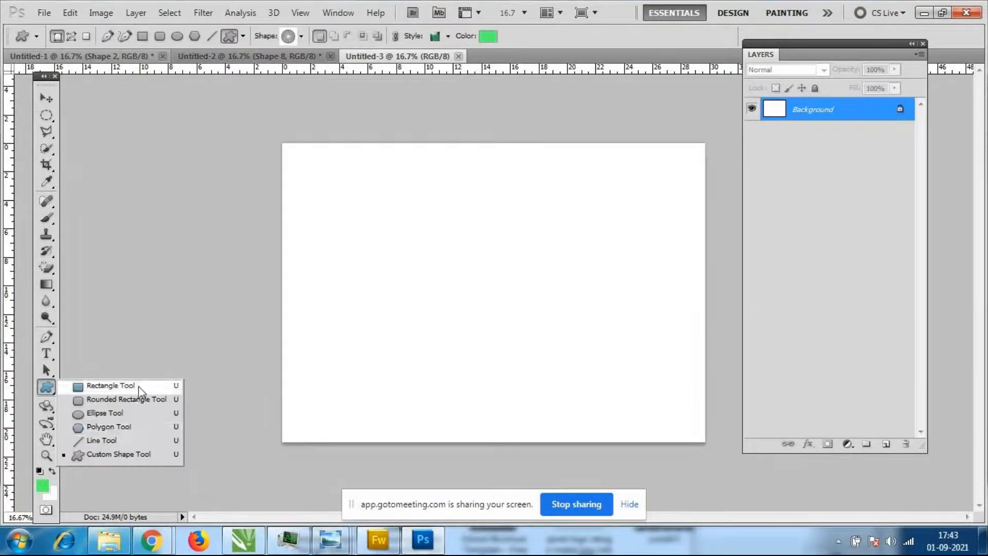
{"action": "left_click", "coordinate": [112, 453]}
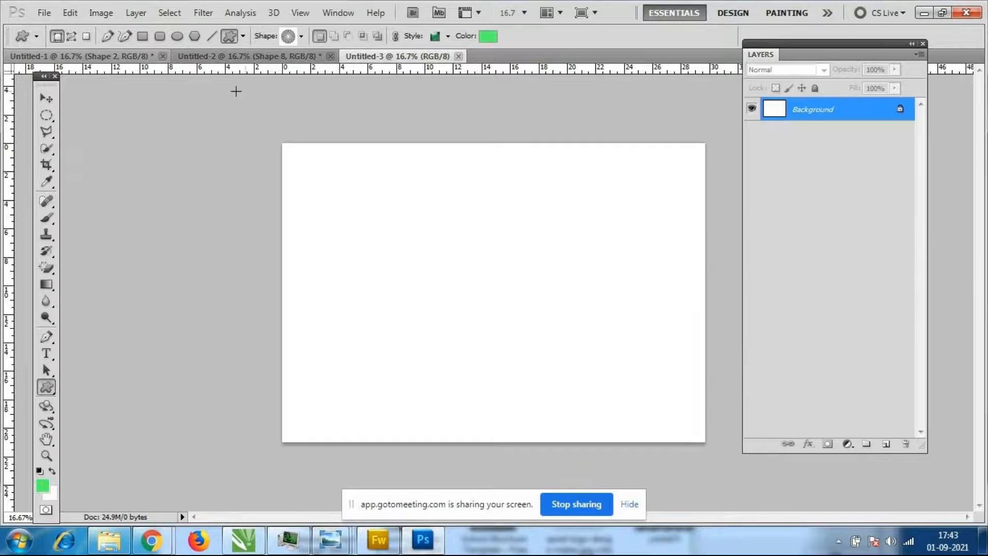
{"action": "left_click", "coordinate": [303, 36]}
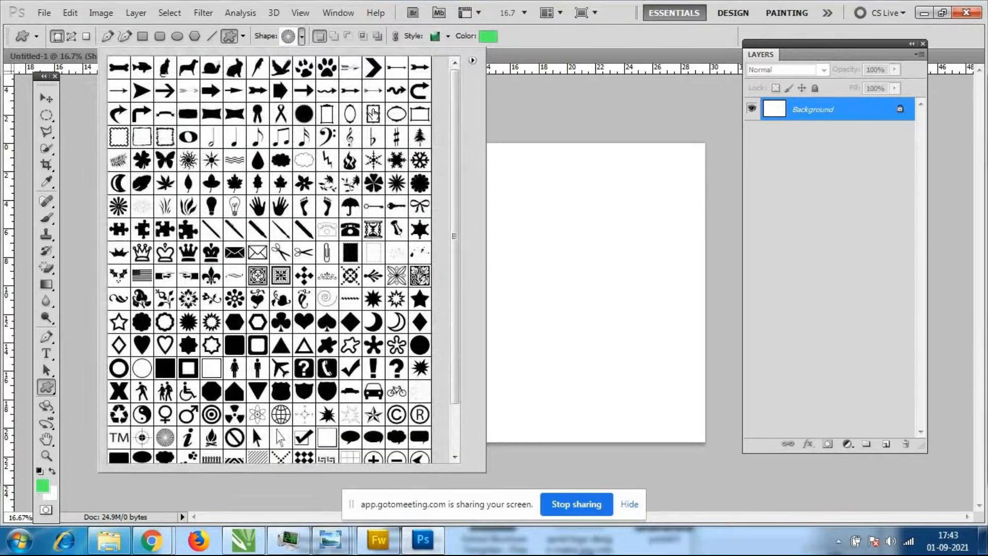
{"action": "double_click", "coordinate": [374, 114]}
{"action": "left_click_drag", "start_coordinate": [302, 152], "coordinate": [432, 297]}
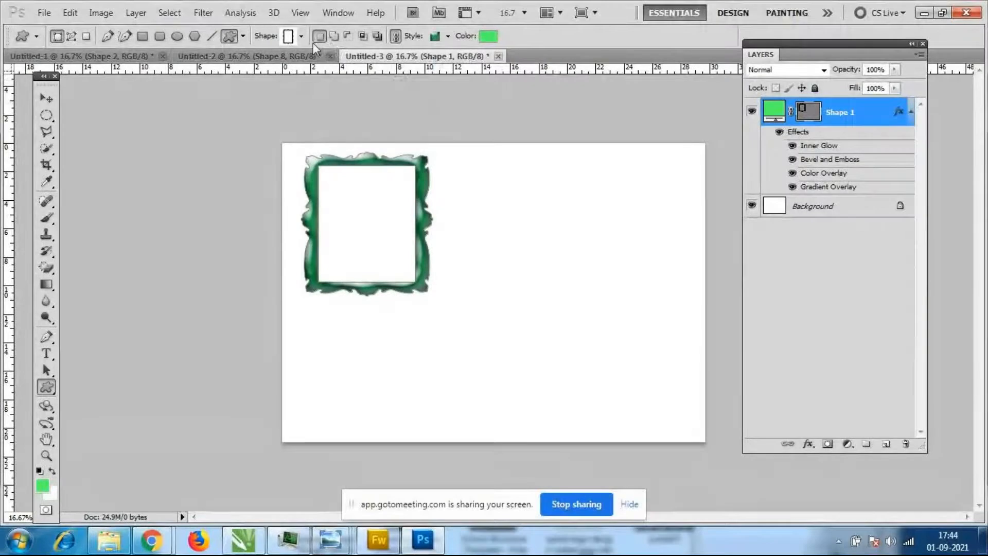
Draw an ornate oval frame shape at the canvas's lower middle and a pediment-topped rectangular frame in its upper-right area
{"action": "left_click", "coordinate": [301, 36]}
{"action": "double_click", "coordinate": [448, 286]}
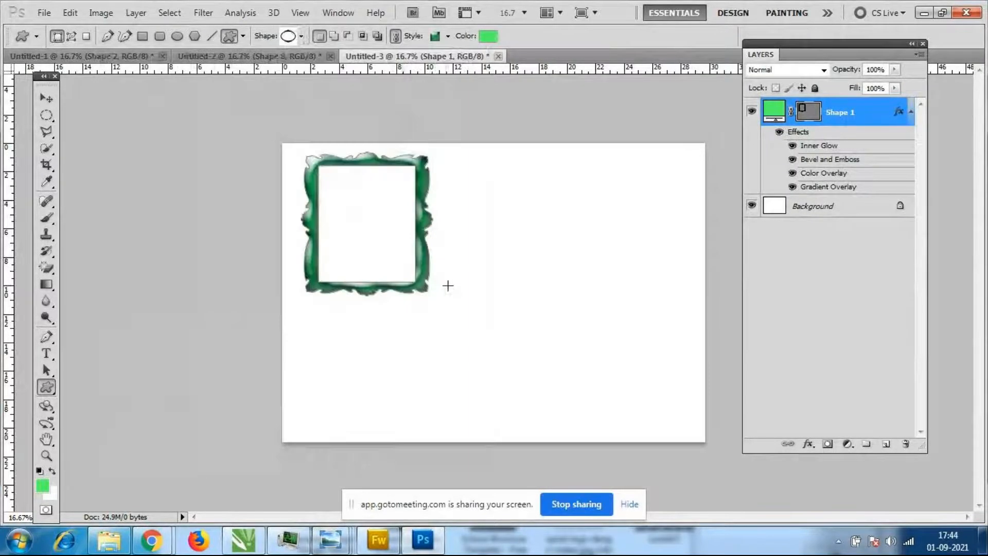
{"action": "left_click_drag", "start_coordinate": [415, 274], "coordinate": [575, 388]}
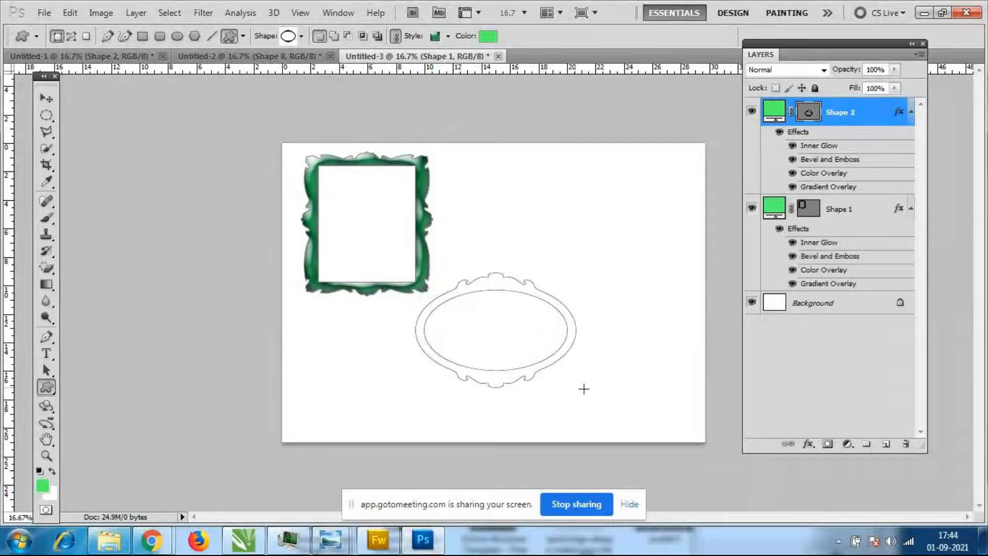
{"action": "left_click", "coordinate": [301, 36]}
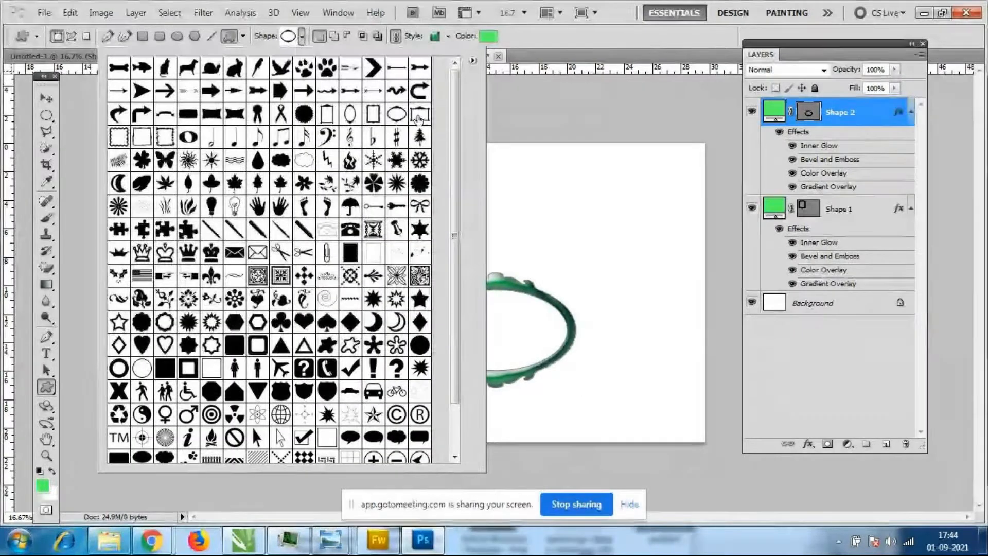
{"action": "double_click", "coordinate": [419, 117]}
{"action": "left_click_drag", "start_coordinate": [512, 154], "coordinate": [678, 275]}
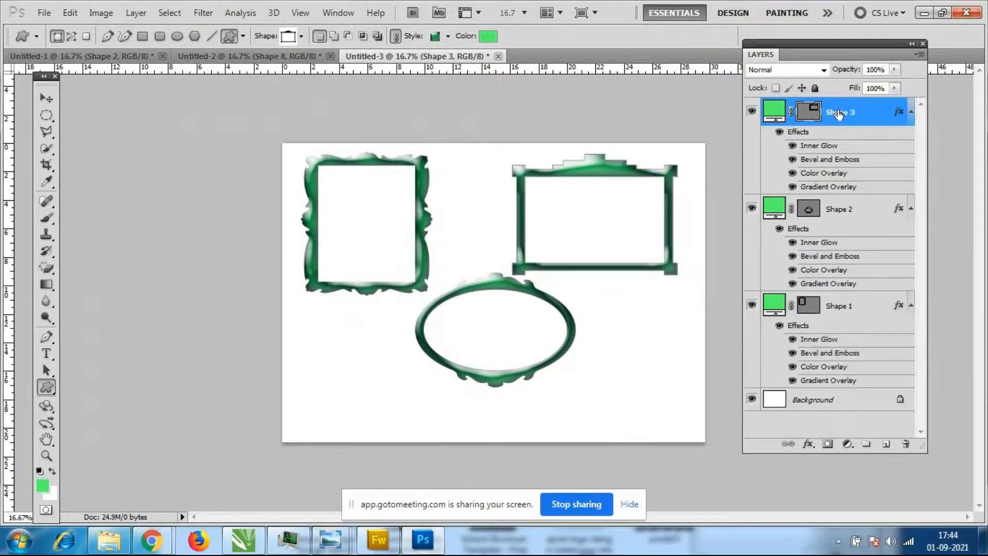
Apply the magenta glass style to the pediment-topped frame
{"action": "double_click", "coordinate": [799, 133]}
{"action": "key", "text": "Escape"}
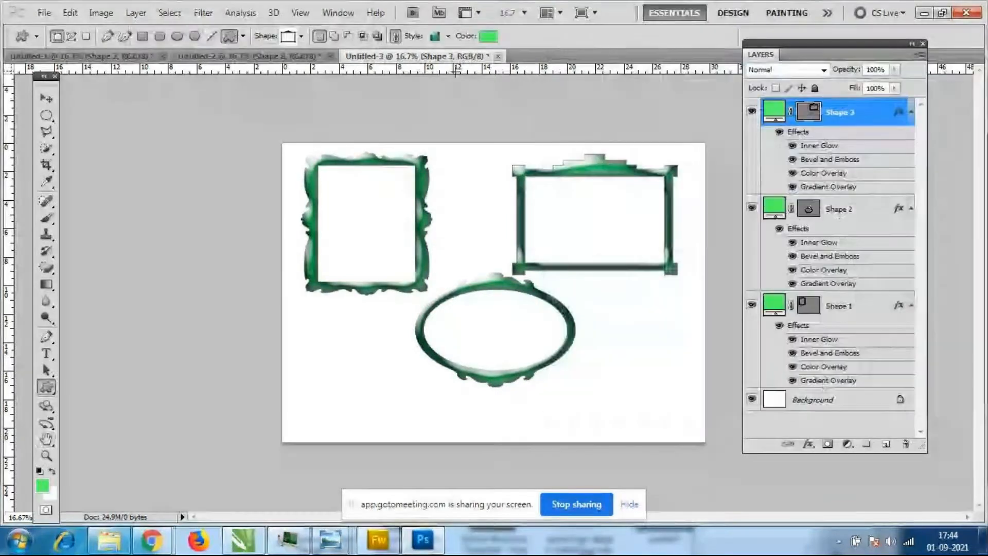
{"action": "left_click", "coordinate": [448, 36]}
{"action": "left_click", "coordinate": [482, 68]}
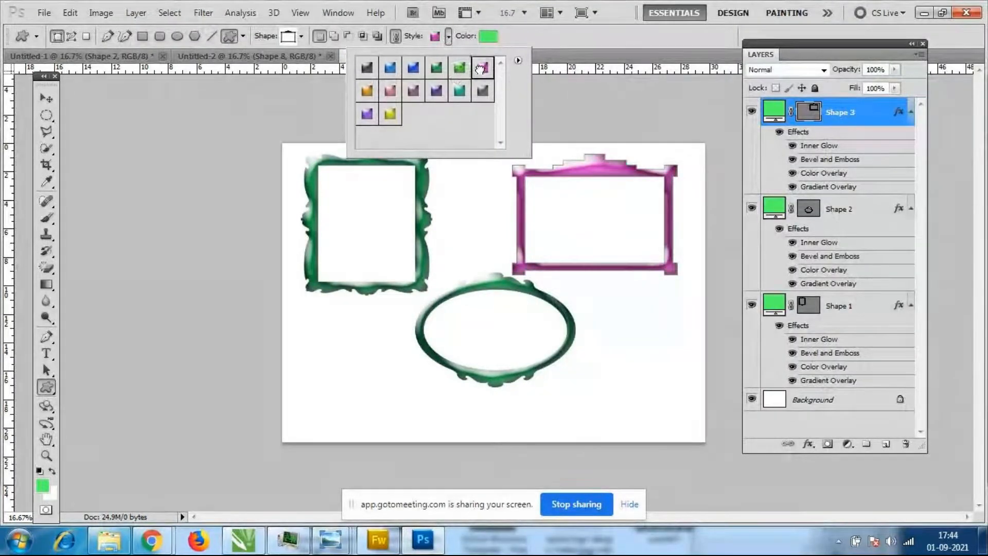
Replace the current style presets with the KS Styles library
{"action": "left_click", "coordinate": [517, 60]}
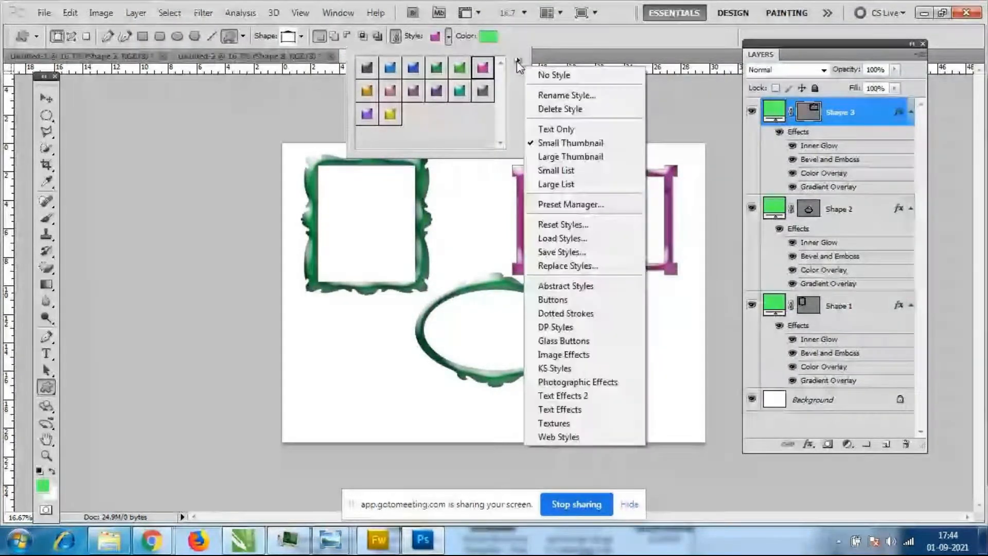
{"action": "left_click", "coordinate": [588, 368]}
{"action": "left_click", "coordinate": [433, 212]}
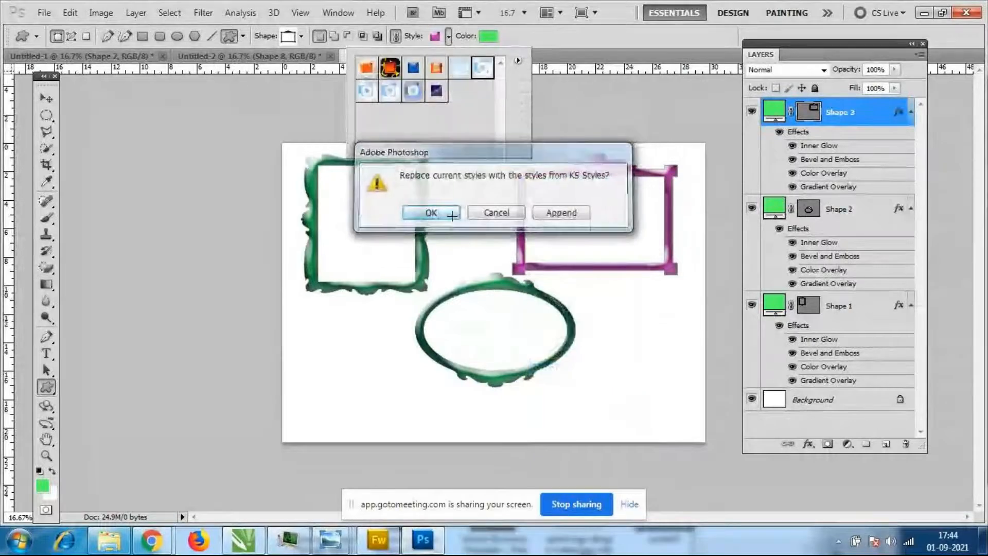
Try the pale blue and dark blue styles on the pediment-topped frame and settle on the fiery orange style
{"action": "left_click", "coordinate": [461, 72]}
{"action": "left_click", "coordinate": [422, 72]}
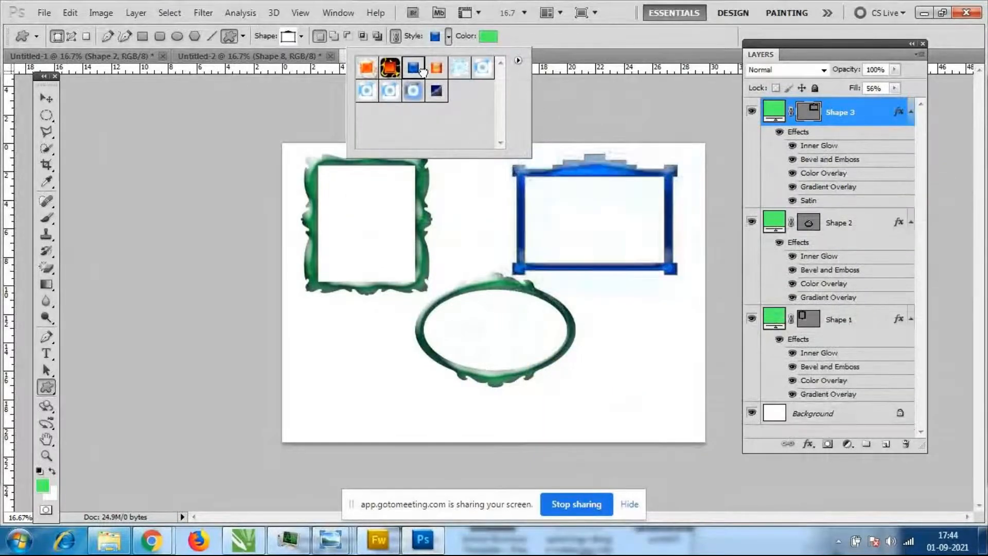
{"action": "left_click", "coordinate": [374, 68]}
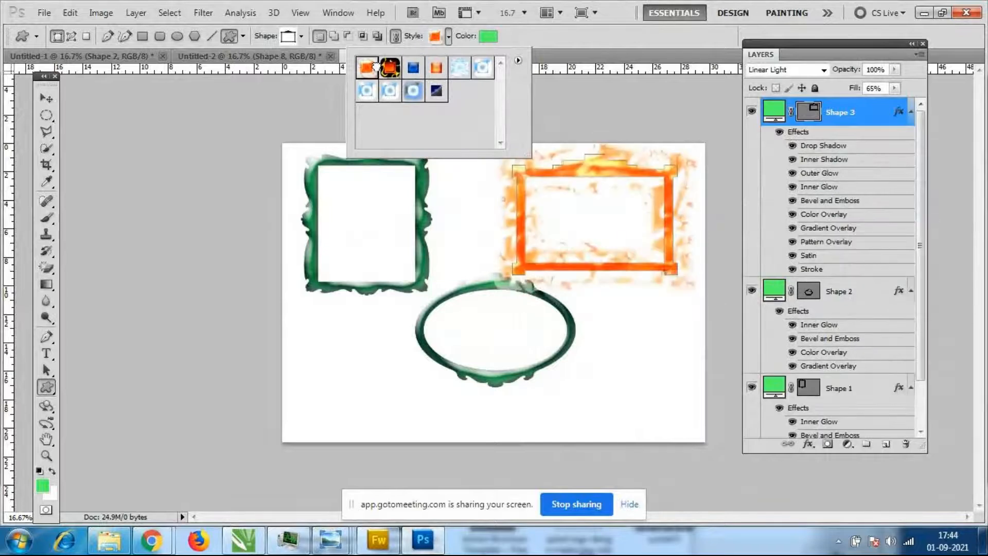
{"action": "left_click", "coordinate": [635, 40]}
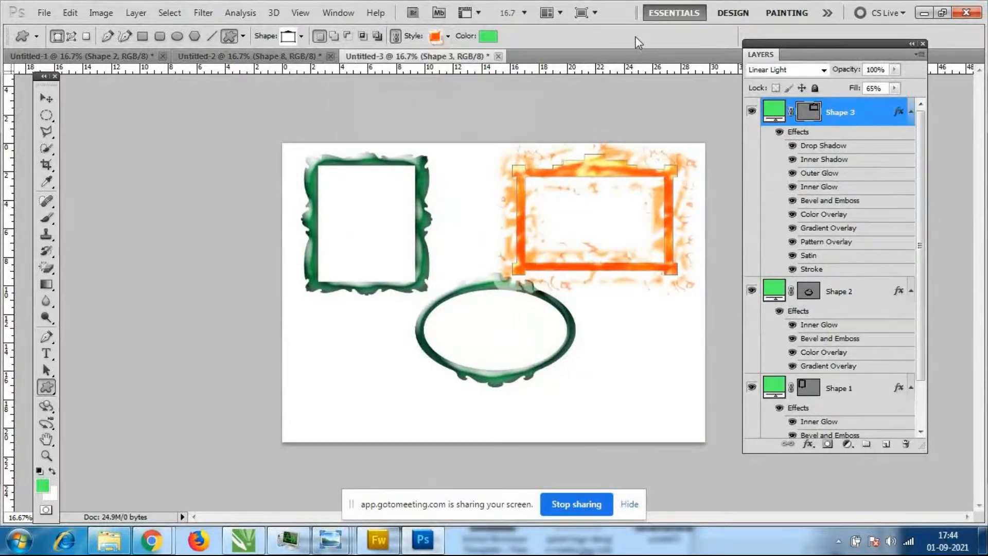
Move the oval frame down and left so it sits below the green rectangular frame
{"action": "left_click", "coordinate": [50, 102]}
{"action": "left_click", "coordinate": [529, 284], "text": "ctrl"}
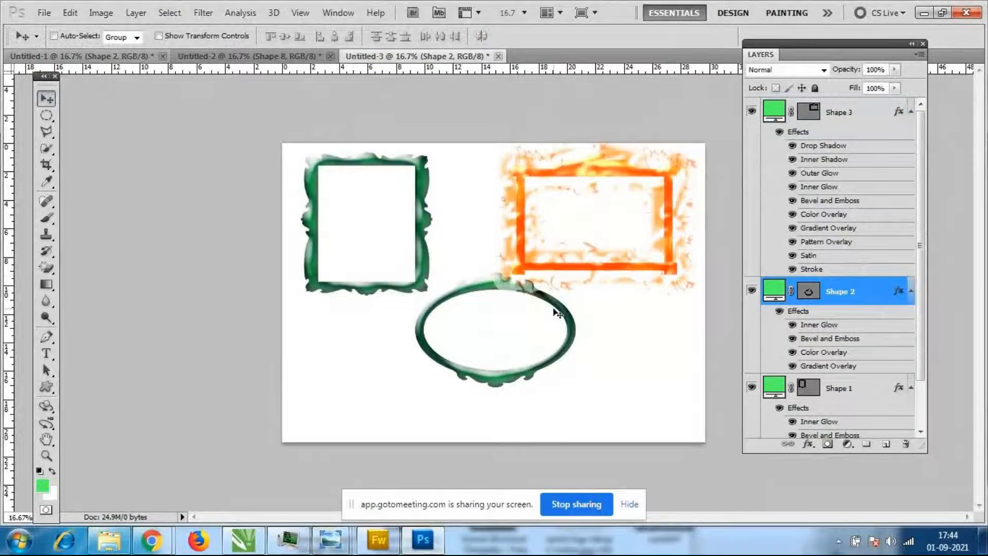
{"action": "left_click_drag", "start_coordinate": [542, 304], "coordinate": [442, 332]}
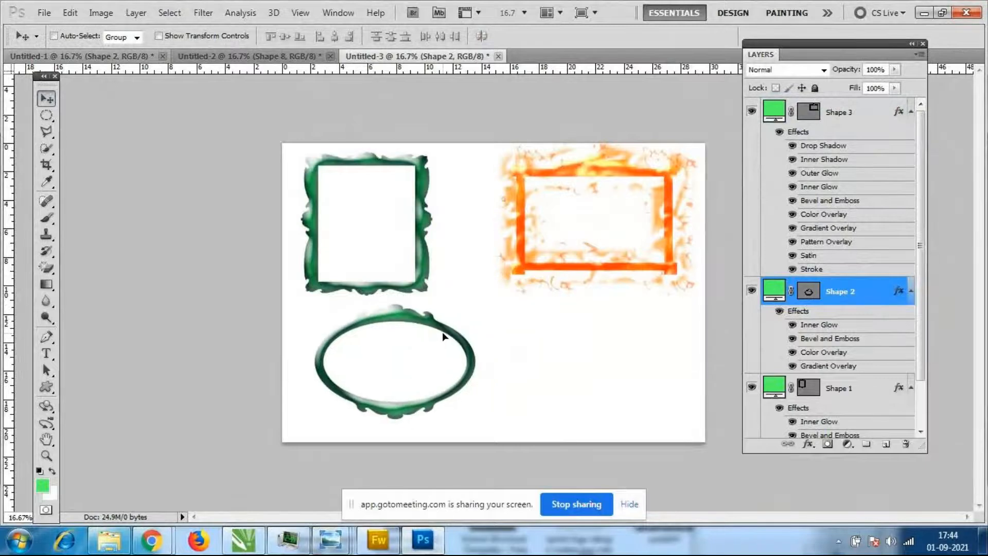
Enlarge the orange frame with Free Transform by stretching its lower-left corner outward
{"action": "left_click", "coordinate": [526, 219], "text": "ctrl"}
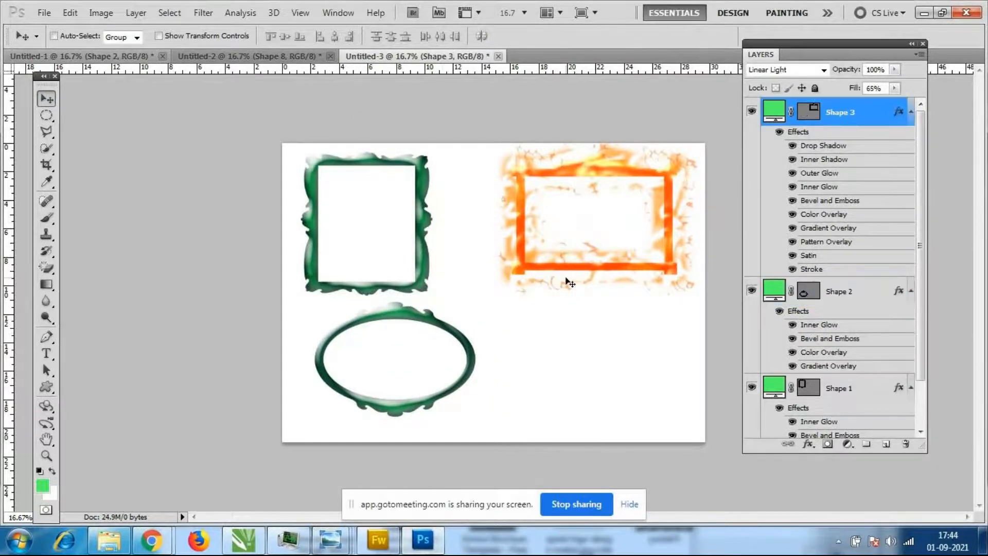
{"action": "key", "text": "ctrl+t"}
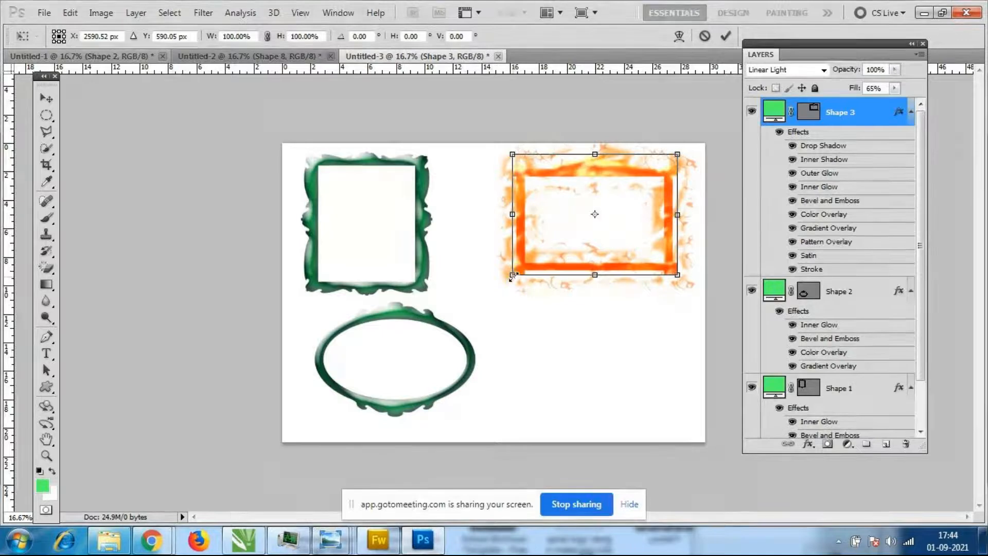
{"action": "left_click_drag", "start_coordinate": [509, 277], "coordinate": [475, 332]}
{"action": "key", "text": "Return"}
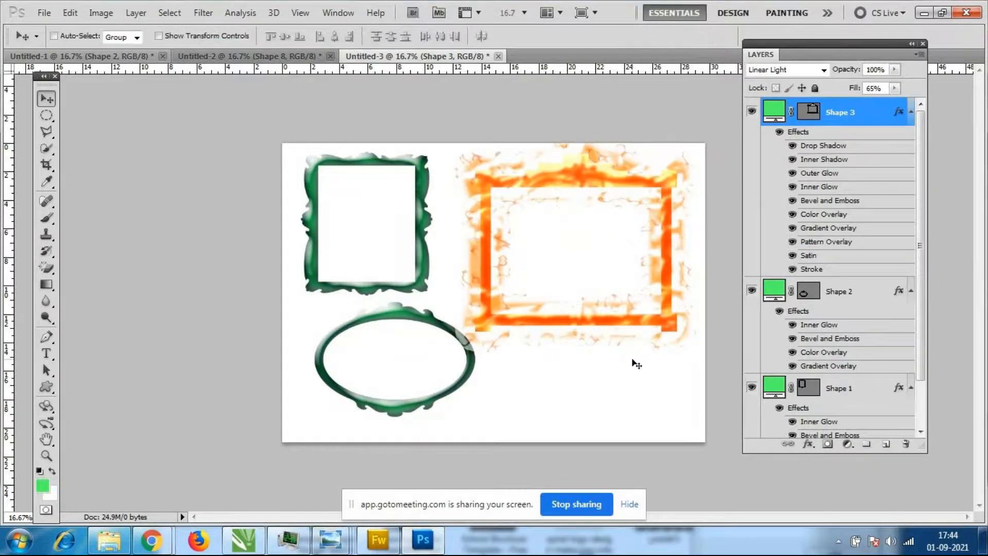
Copy the bridal portrait from 4020e43345ad86964ee3ef964299788d.jpg into the frames document and close the source image
{"action": "left_click", "coordinate": [43, 12]}
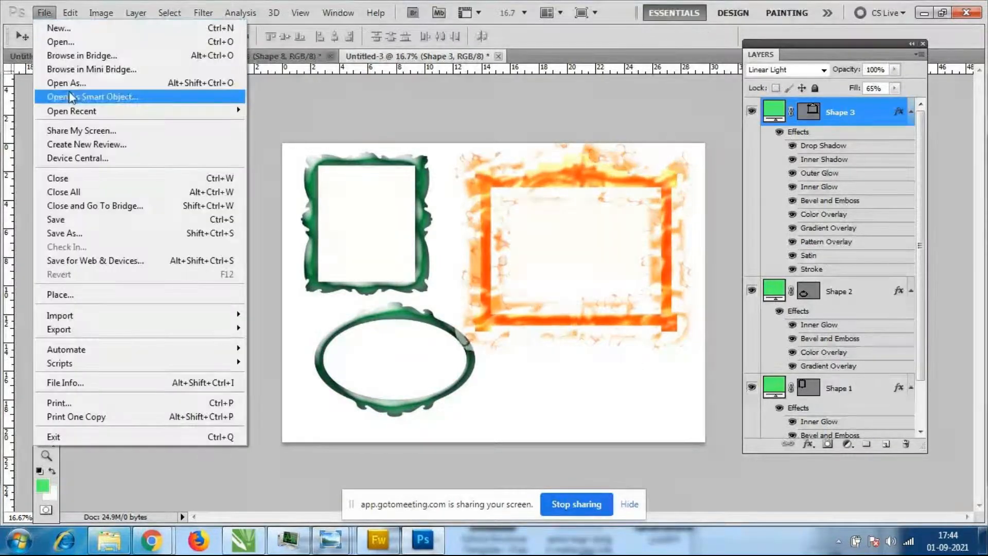
{"action": "left_click", "coordinate": [72, 42]}
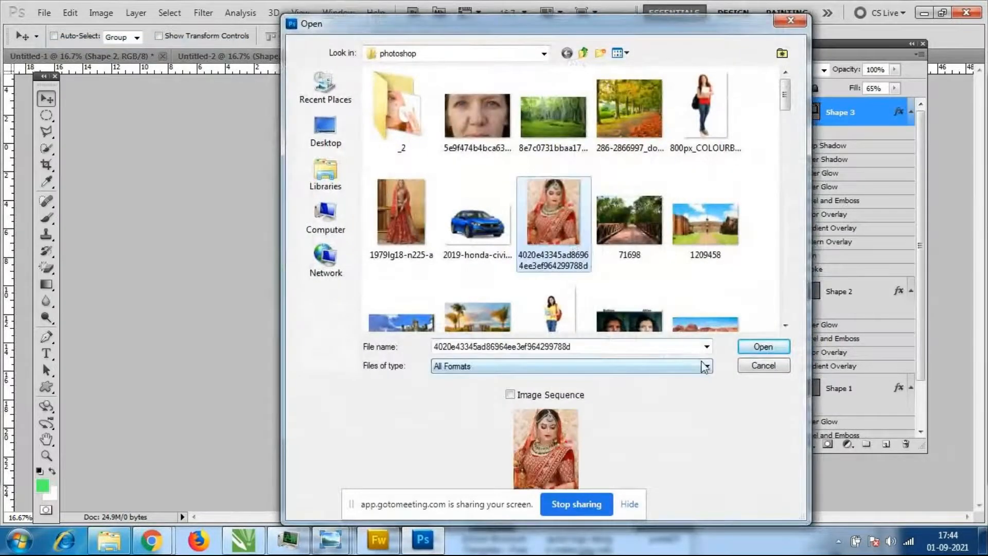
{"action": "left_click", "coordinate": [763, 347]}
{"action": "left_click_drag", "start_coordinate": [667, 129], "coordinate": [664, 129]}
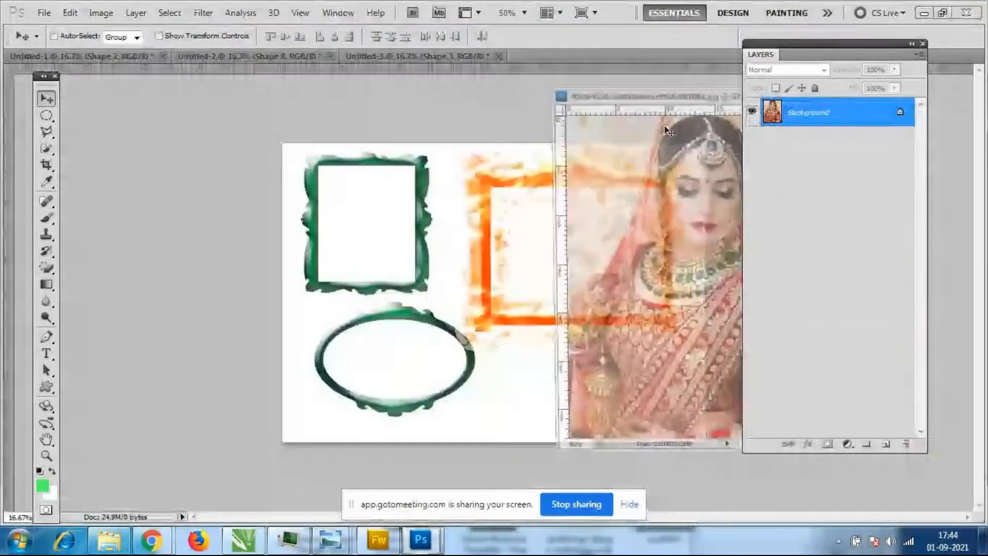
{"action": "left_click_drag", "start_coordinate": [617, 253], "coordinate": [517, 260]}
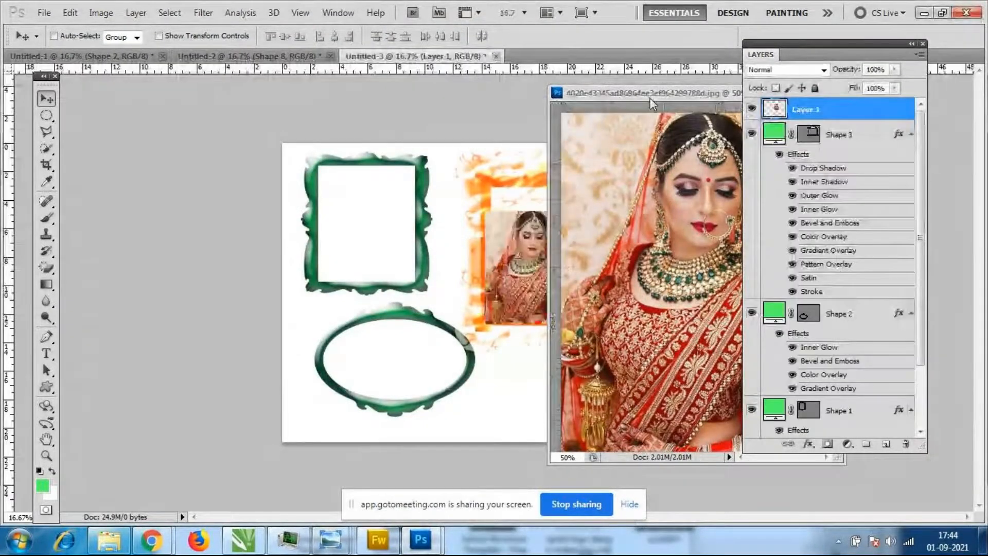
{"action": "left_click_drag", "start_coordinate": [662, 93], "coordinate": [396, 150]}
{"action": "left_click", "coordinate": [568, 155]}
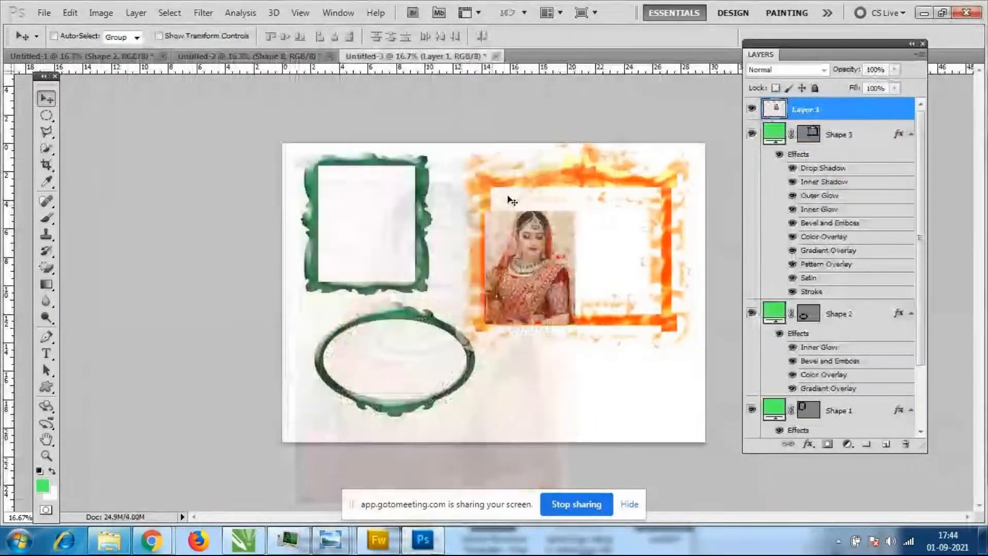
Place the portrait inside the green rectangular frame and stretch it to about 104% width and 102% height
{"action": "left_click_drag", "start_coordinate": [543, 268], "coordinate": [382, 223]}
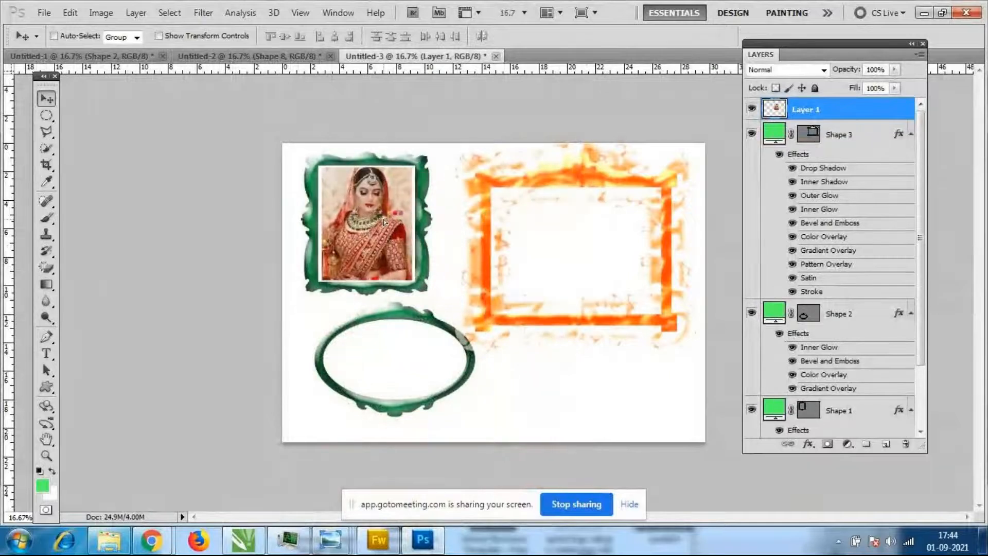
{"action": "key", "text": "ctrl+t"}
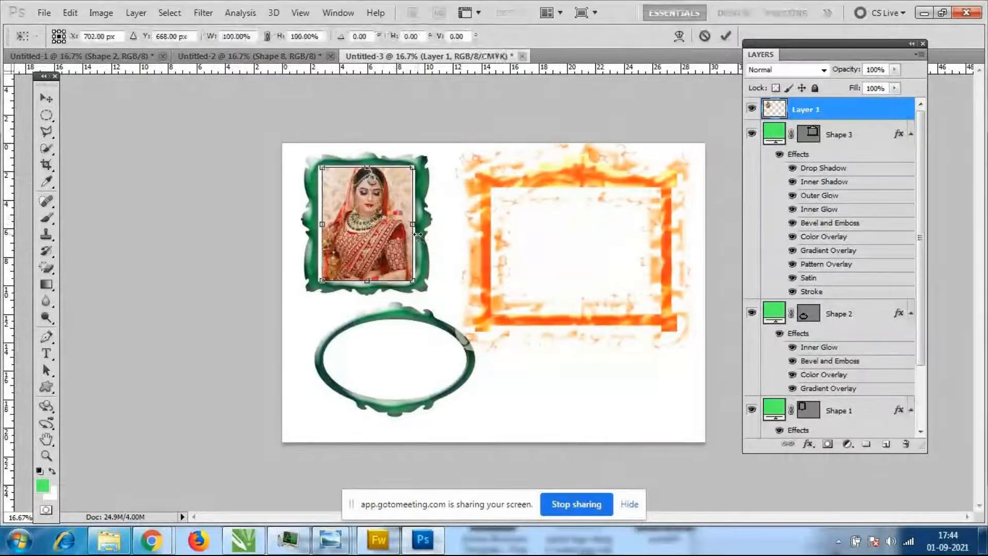
{"action": "key", "text": "ctrl+minus"}
{"action": "key", "text": "ctrl+plus"}
{"action": "key", "text": "ctrl+plus"}
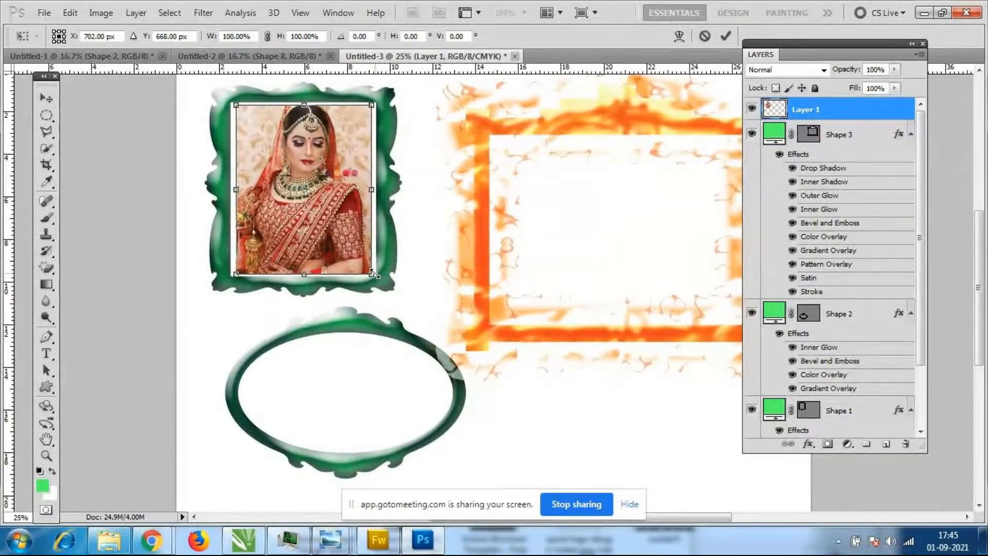
{"action": "left_click_drag", "start_coordinate": [374, 273], "coordinate": [379, 278]}
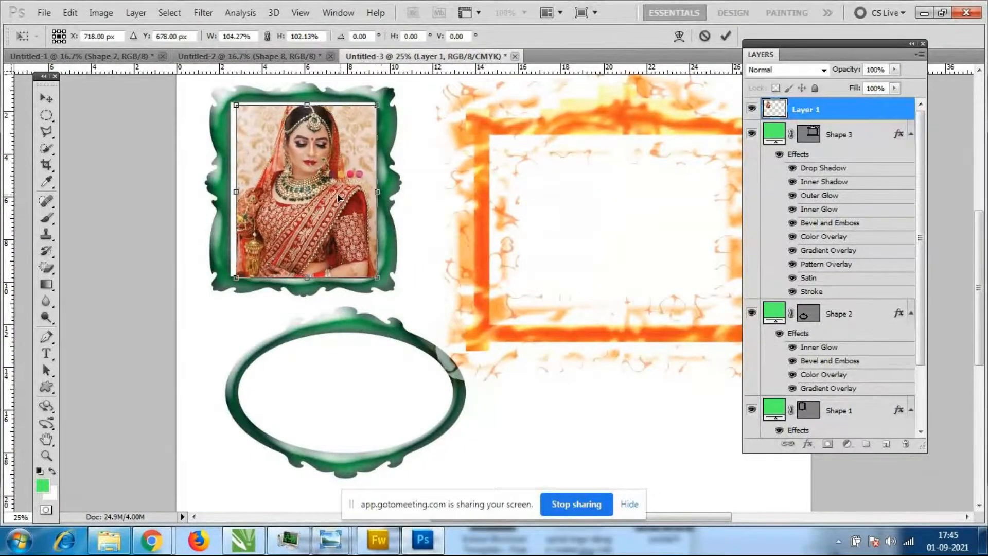
{"action": "left_click_drag", "start_coordinate": [338, 193], "coordinate": [335, 191]}
{"action": "key", "text": "Return"}
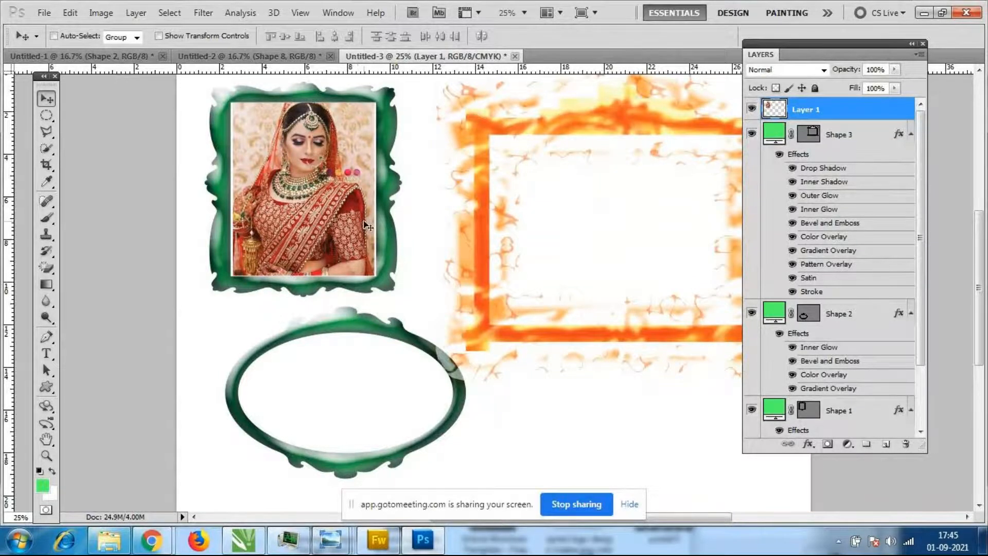
Scale the portrait proportionally to 110.63% and recentre it so its edges overlap the green rectangular frame
{"action": "key", "text": "ctrl+t"}
{"action": "left_click_drag", "start_coordinate": [374, 275], "coordinate": [390, 294]}
{"action": "left_click_drag", "start_coordinate": [346, 241], "coordinate": [338, 232]}
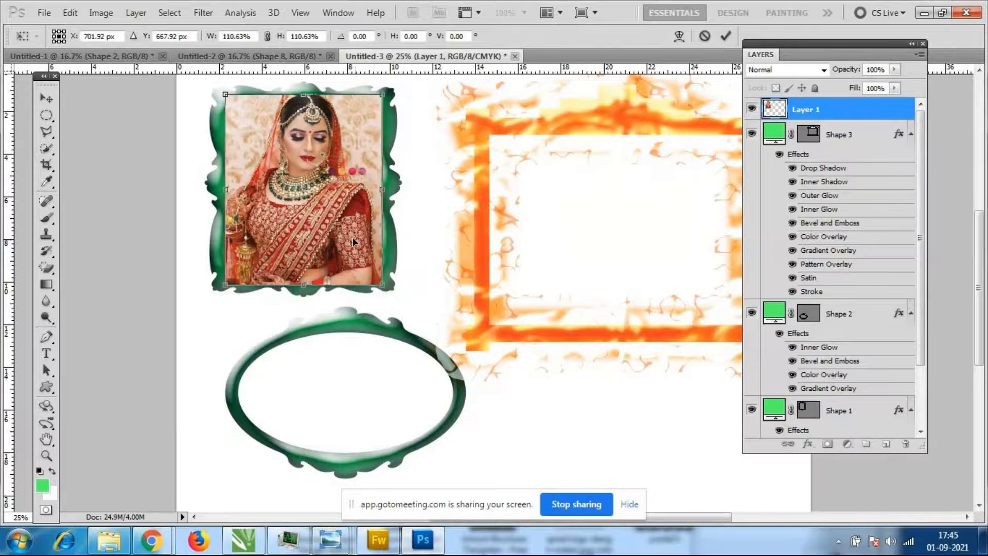
{"action": "key", "text": "Return"}
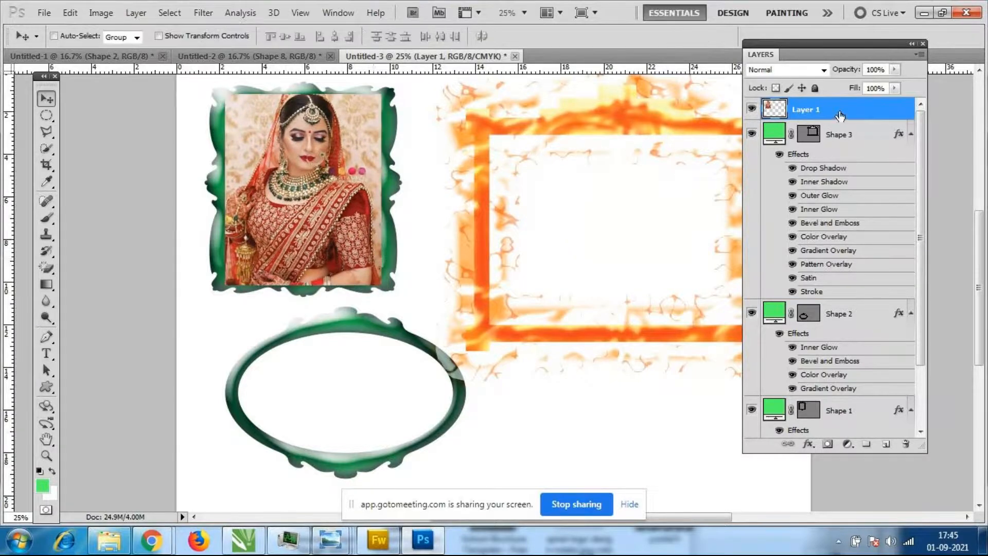
Hide the orange and oval frame layers and move the portrait layer down to just above the green rectangular frame's layer
{"action": "left_click", "coordinate": [751, 136]}
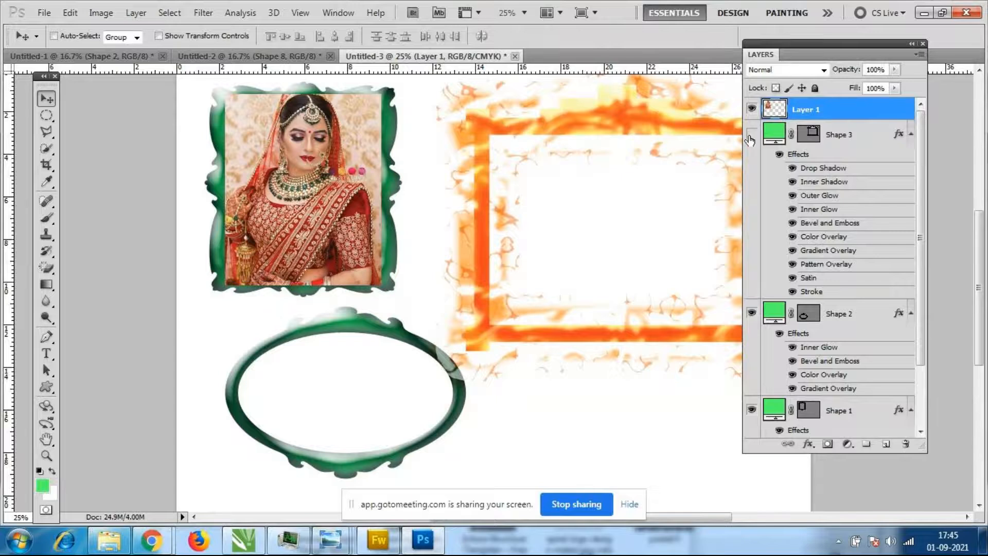
{"action": "left_click", "coordinate": [752, 312]}
{"action": "left_click_drag", "start_coordinate": [824, 110], "coordinate": [837, 412]}
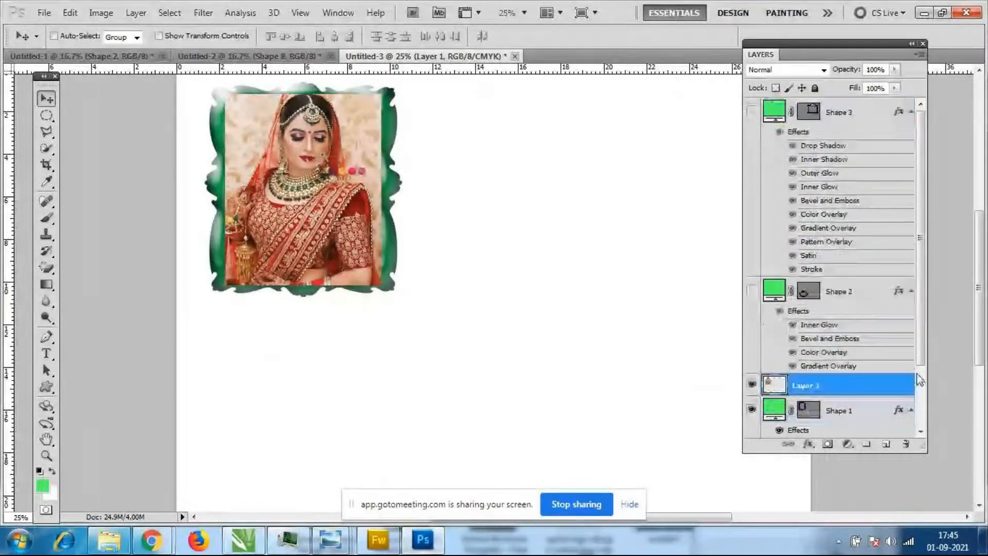
Move the green rectangular frame's layer above the portrait layer and toggle the frame's visibility to check the overlap
{"action": "left_click_drag", "start_coordinate": [831, 307], "coordinate": [850, 268]}
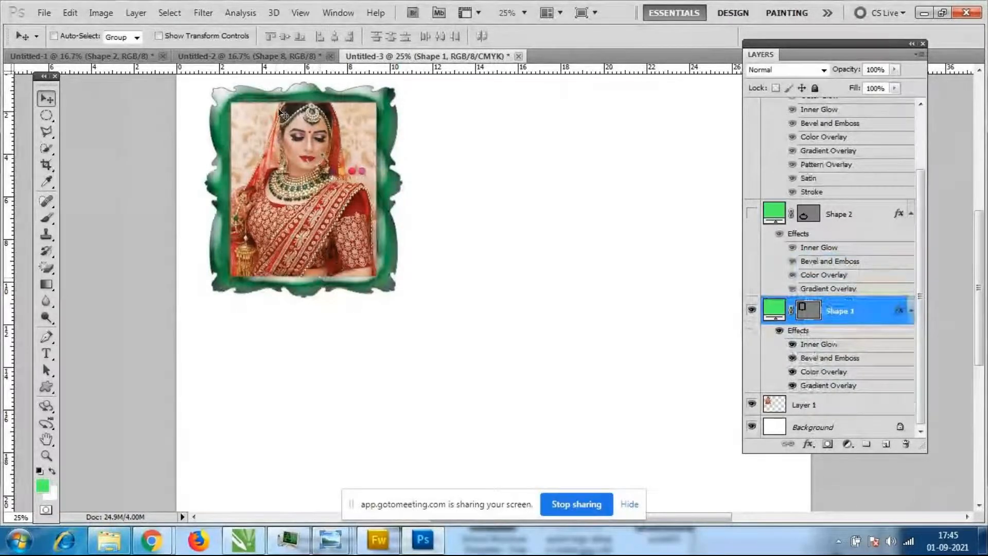
{"action": "left_click", "coordinate": [752, 309]}
{"action": "left_click", "coordinate": [752, 310]}
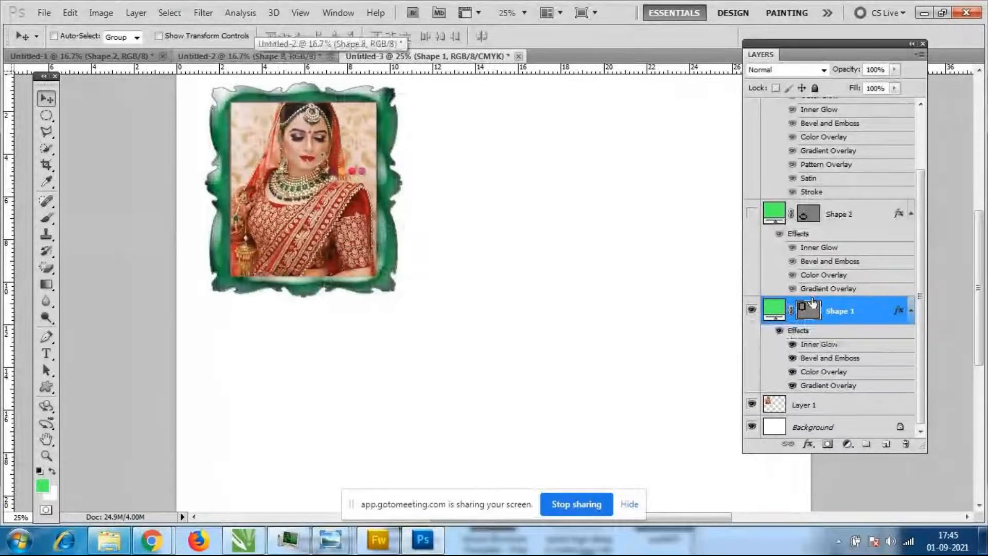
Reposition the portrait behind the green rectangular frame and scale it proportionally to 98.72% so it fills the opening
{"action": "left_click", "coordinate": [819, 409]}
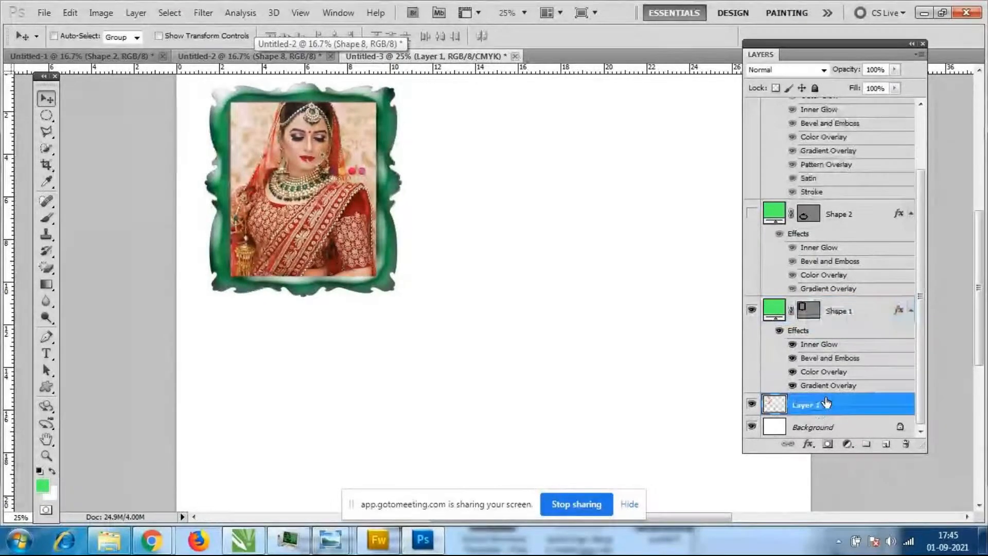
{"action": "key", "text": "shift+Down"}
{"action": "key", "text": "shift+Down"}
{"action": "key", "text": "shift+Down"}
{"action": "key", "text": "shift+Down"}
{"action": "key", "text": "shift+Down"}
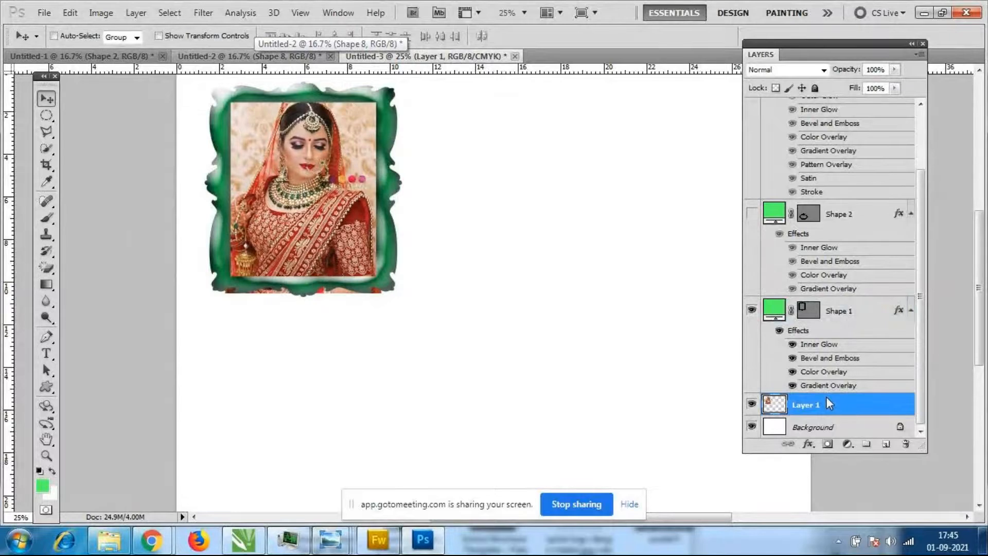
{"action": "key", "text": "ctrl+t"}
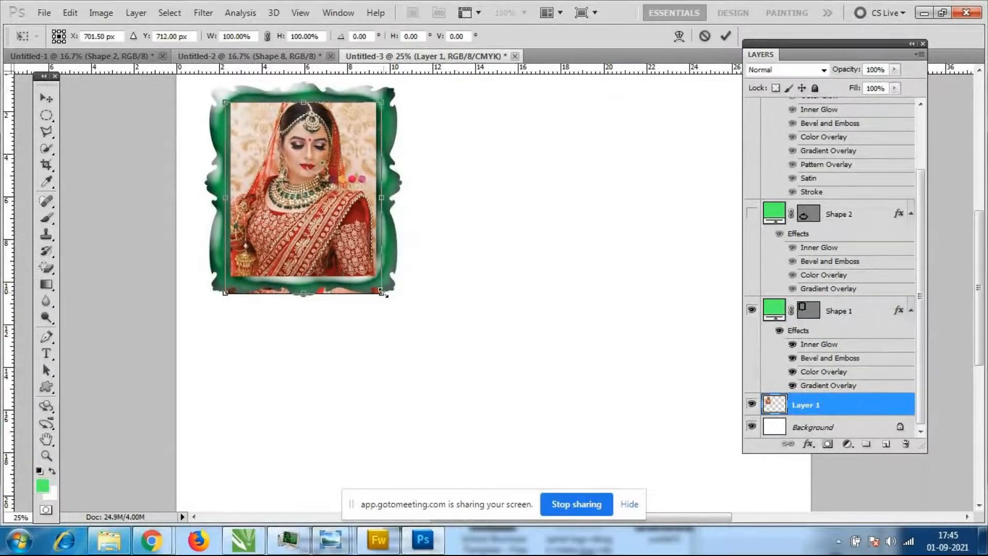
{"action": "left_click_drag", "start_coordinate": [384, 293], "coordinate": [381, 291]}
{"action": "left_click_drag", "start_coordinate": [341, 216], "coordinate": [341, 210]}
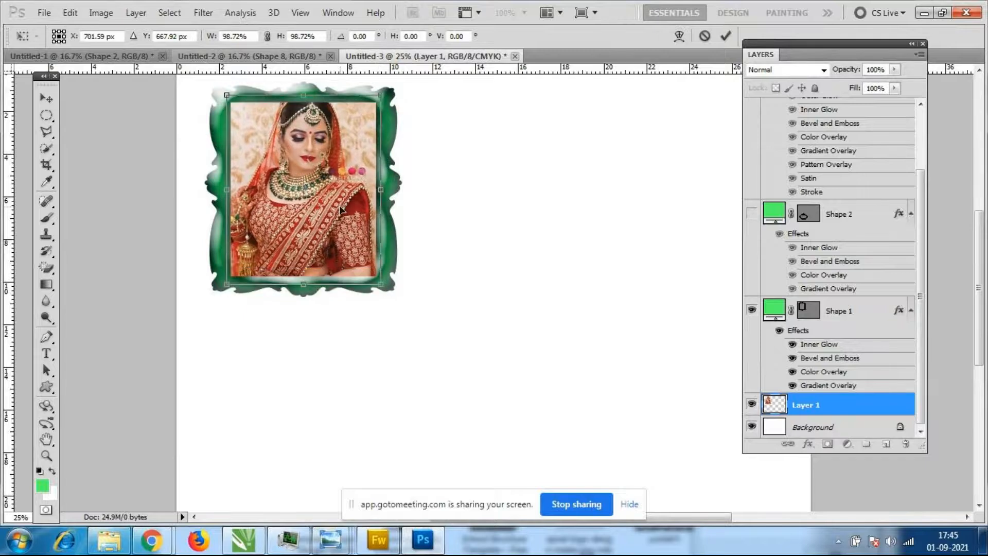
{"action": "key", "text": "Return"}
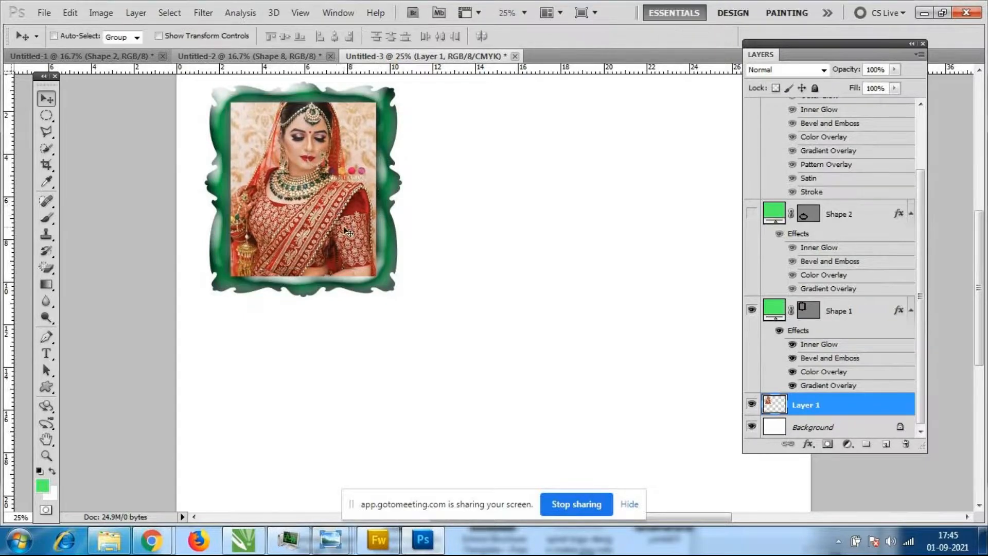
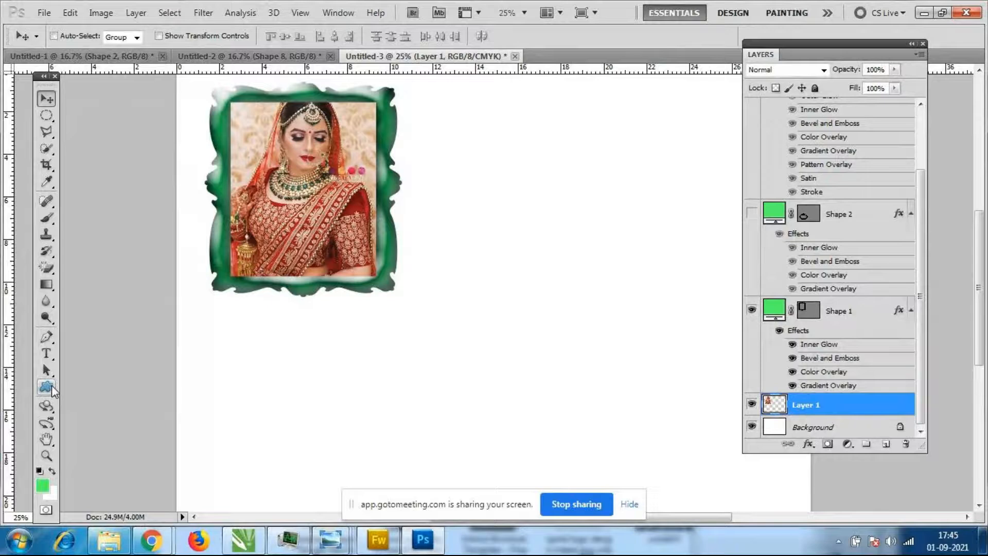
Draw an ornate horizontal oval frame with the Custom Shape tool below and to the right of the framed portrait, moving it slightly up and left
{"action": "left_click_drag", "start_coordinate": [52, 387], "coordinate": [117, 460]}
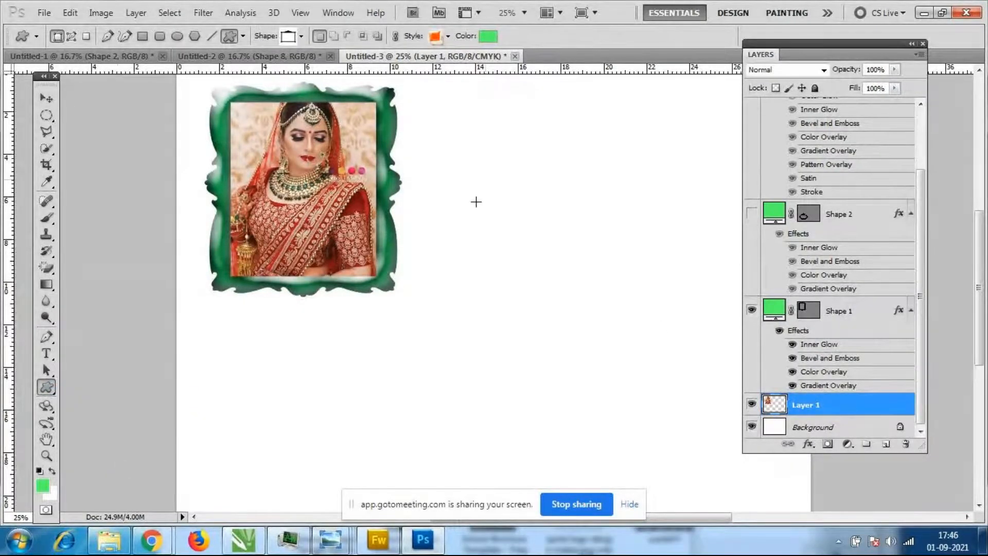
{"action": "left_click", "coordinate": [301, 37]}
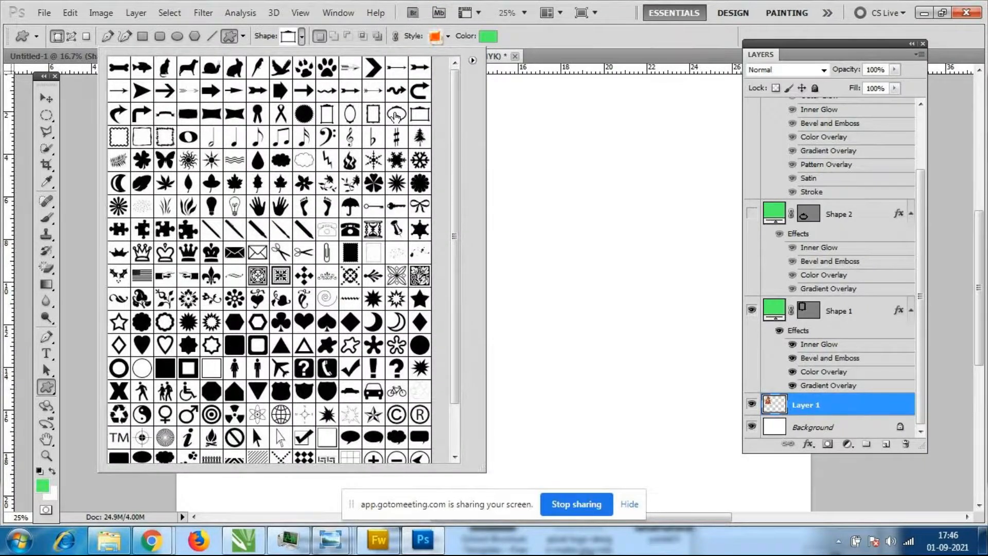
{"action": "double_click", "coordinate": [395, 116]}
{"action": "left_click_drag", "start_coordinate": [377, 277], "coordinate": [600, 450]}
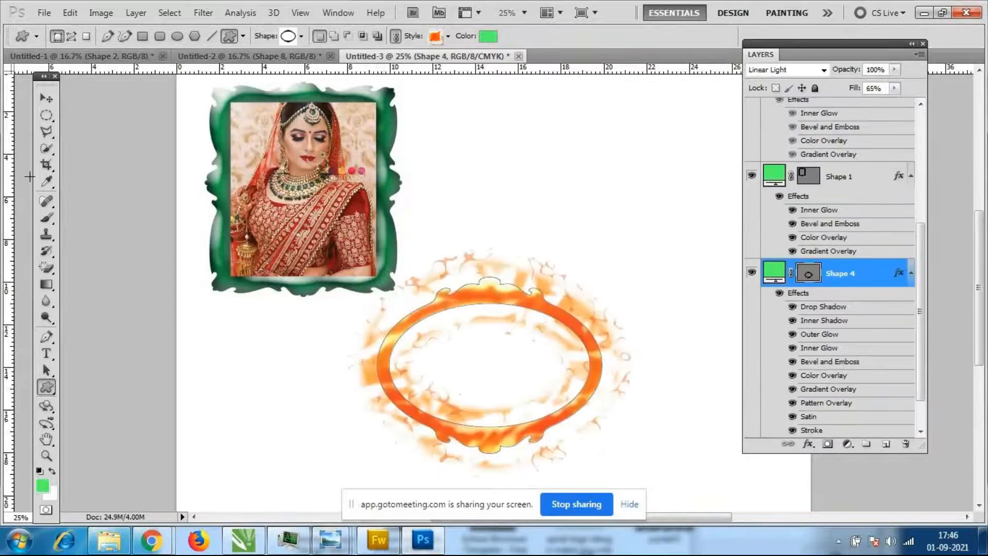
{"action": "left_click", "coordinate": [46, 98]}
{"action": "left_click_drag", "start_coordinate": [523, 310], "coordinate": [502, 290]}
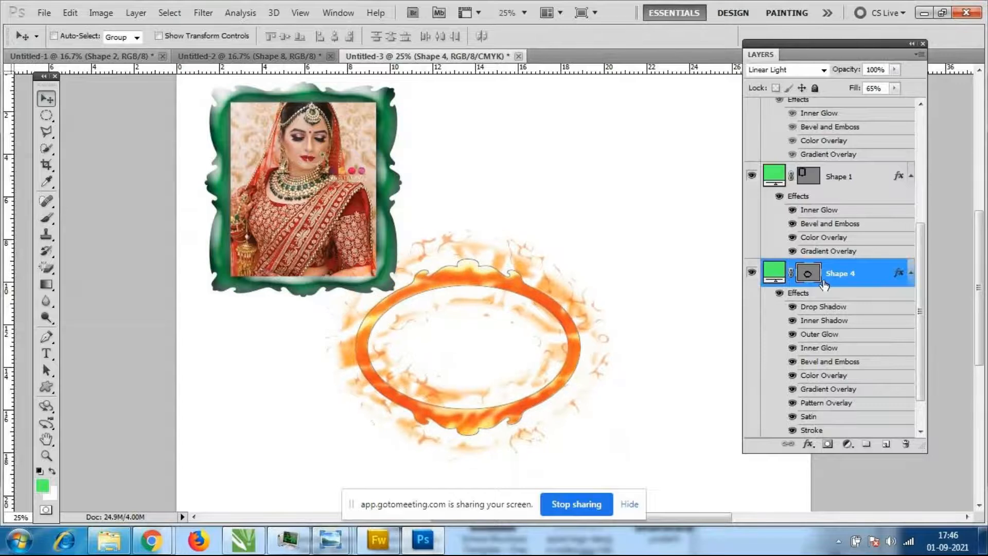
Replace the new oval frame's fiery orange layer style with the dark blue lightning preset style
{"action": "double_click", "coordinate": [799, 296]}
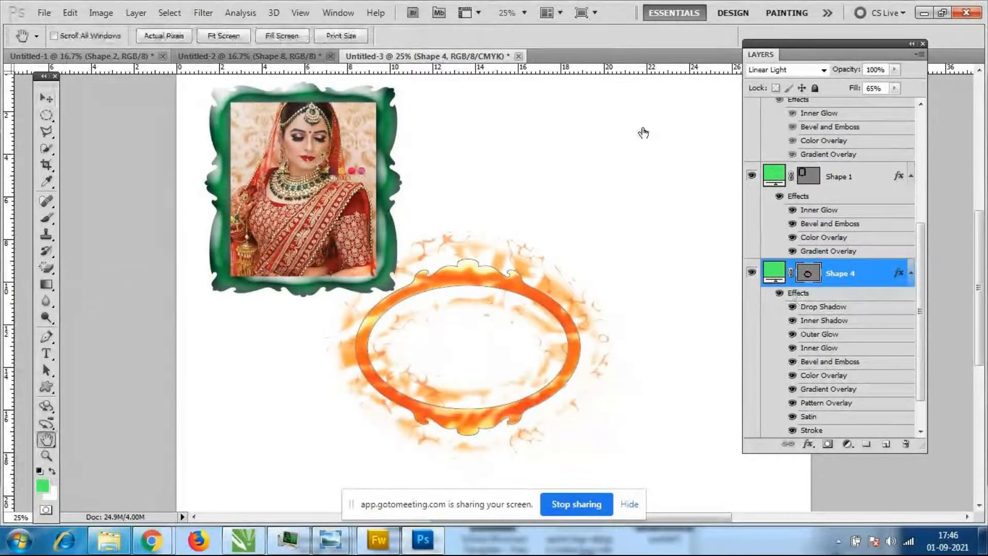
{"action": "left_click", "coordinate": [612, 101]}
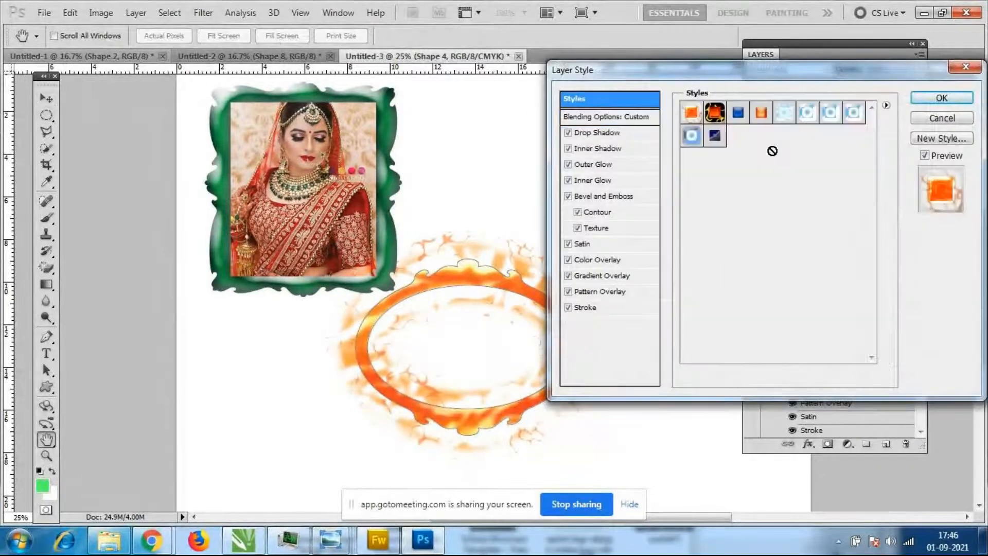
{"action": "left_click", "coordinate": [715, 136]}
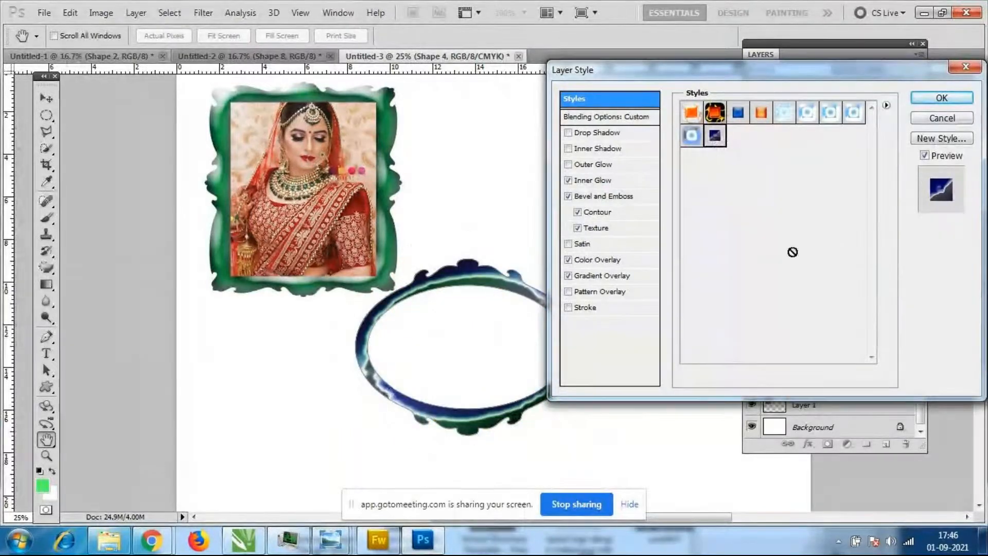
{"action": "left_click", "coordinate": [744, 115]}
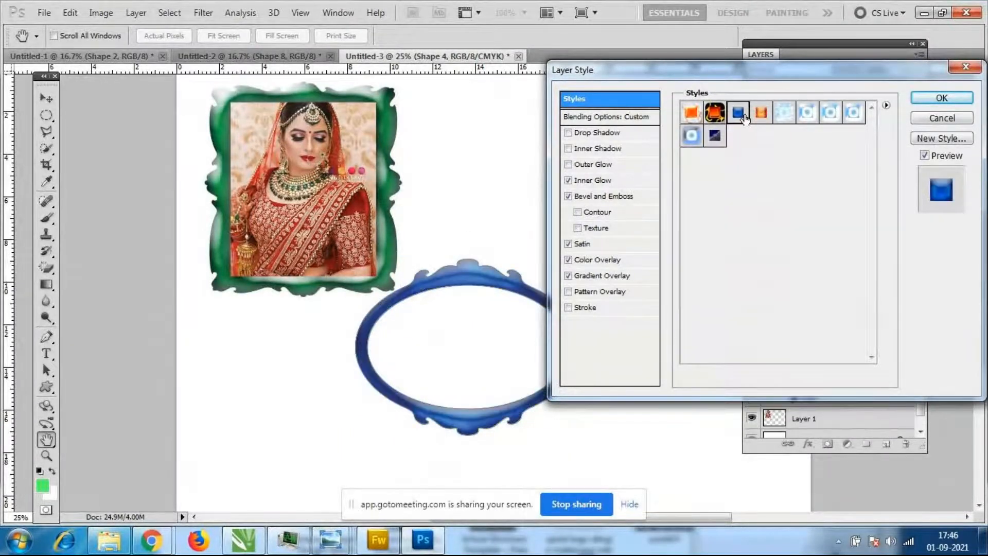
{"action": "left_click", "coordinate": [717, 139]}
{"action": "left_click_drag", "start_coordinate": [795, 76], "coordinate": [683, 51]}
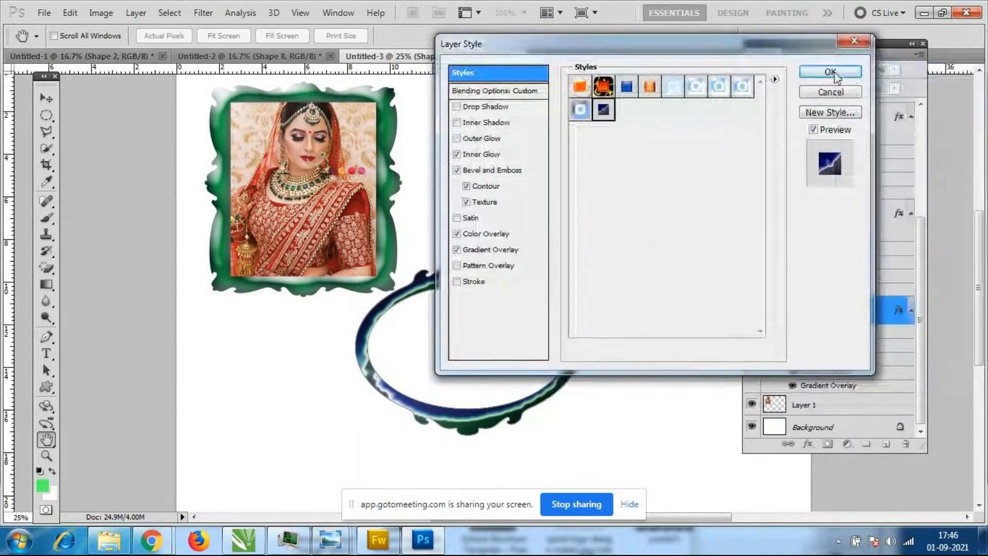
{"action": "left_click", "coordinate": [834, 73]}
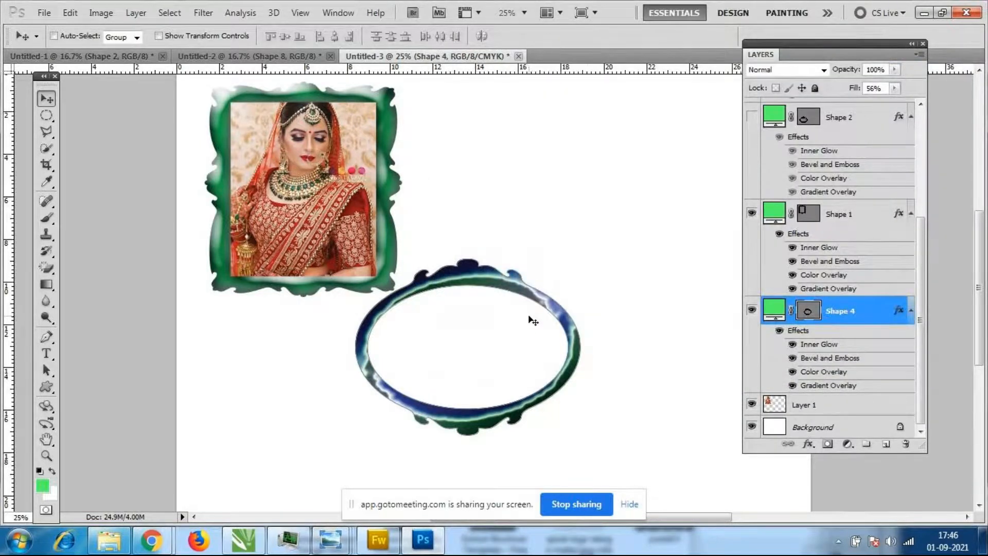
Enlarge the oval frame proportionally to 114.10% and shift it slightly down and right
{"action": "key", "text": "ctrl+t"}
{"action": "left_click_drag", "start_coordinate": [588, 257], "coordinate": [615, 251]}
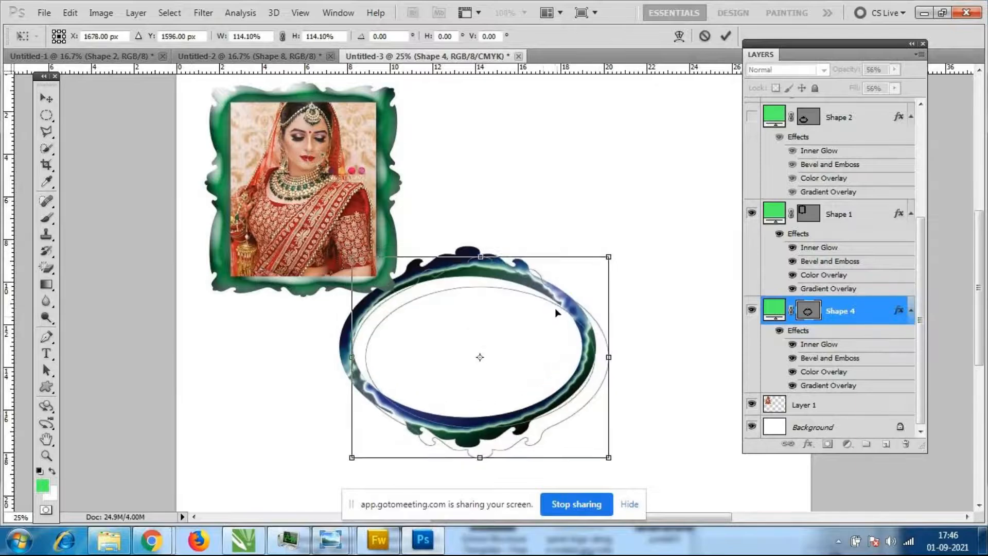
{"action": "key", "text": "Return"}
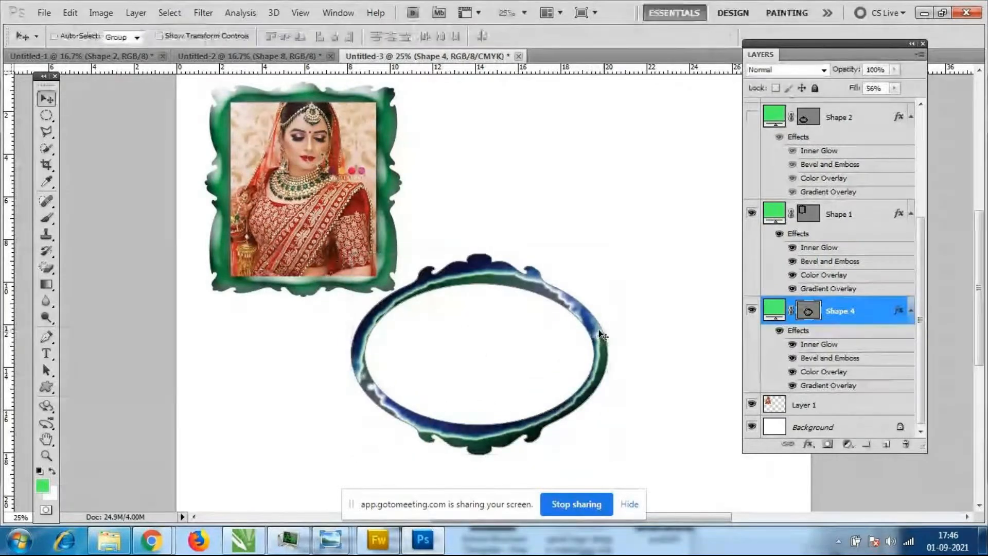
Open the bridal photo whose file name starts with strand_of_silk from the photoshop folder
{"action": "left_click", "coordinate": [45, 13]}
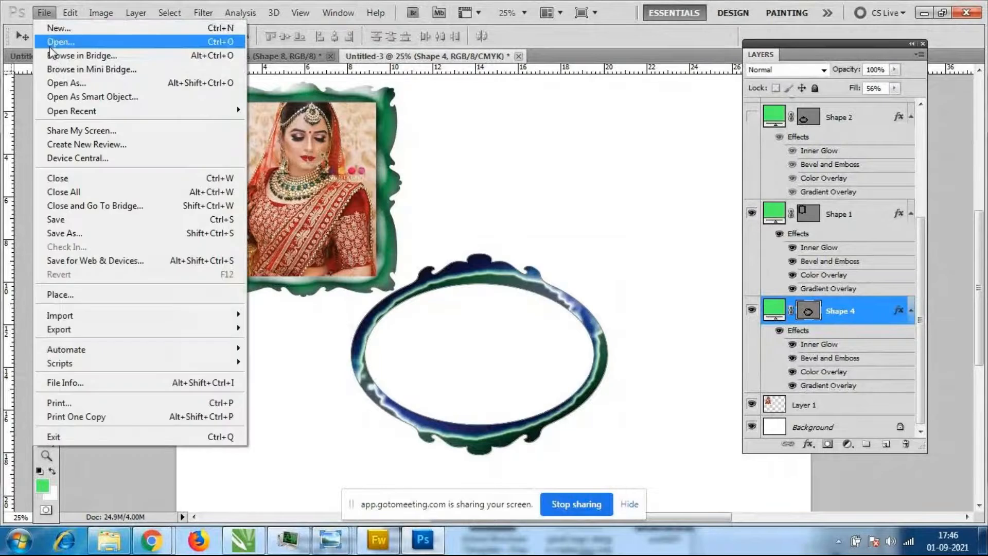
{"action": "left_click", "coordinate": [51, 46]}
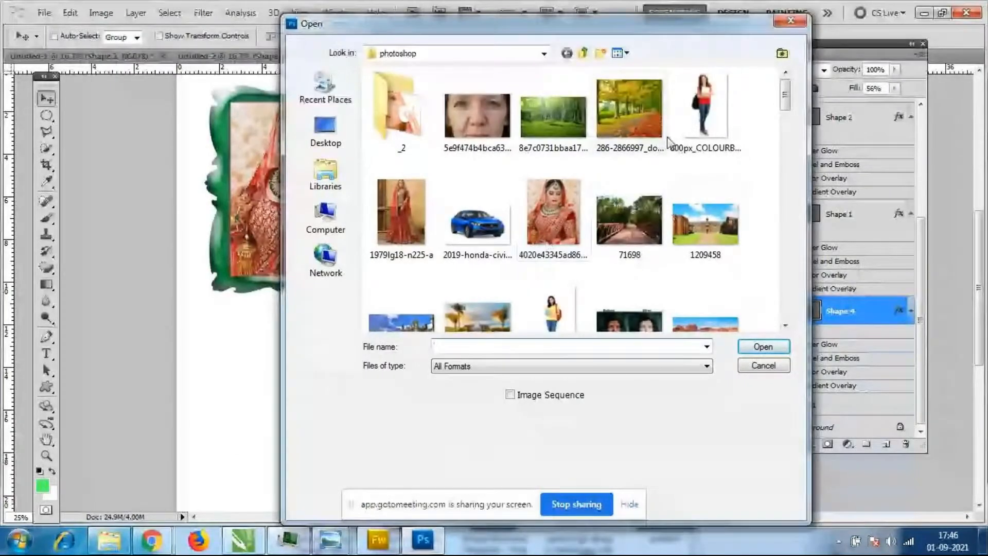
{"action": "left_click_drag", "start_coordinate": [785, 106], "coordinate": [785, 192]}
{"action": "left_click", "coordinate": [380, 175]}
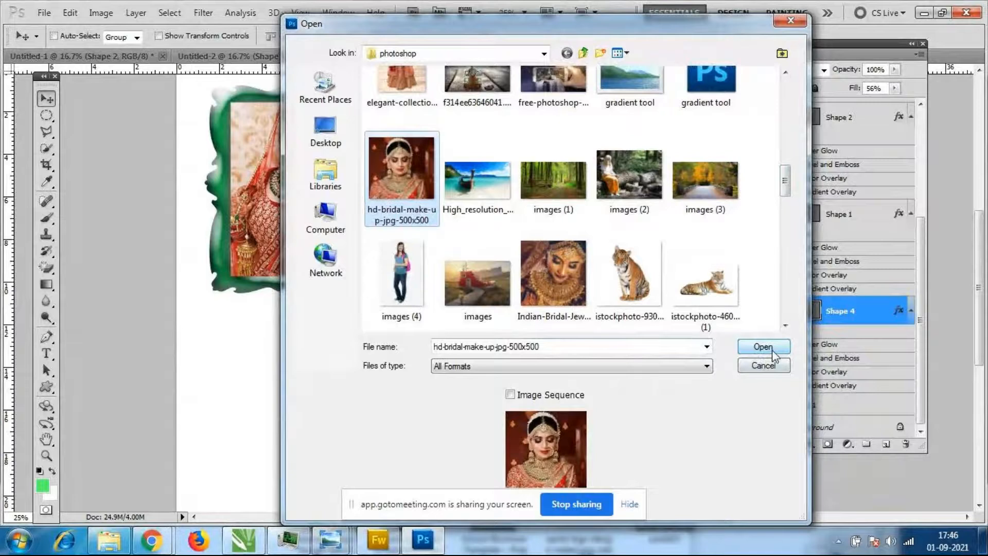
{"action": "scroll", "coordinate": [792, 208], "scroll_direction": "down", "scroll_amount": 2}
{"action": "left_click_drag", "start_coordinate": [792, 208], "coordinate": [791, 294]}
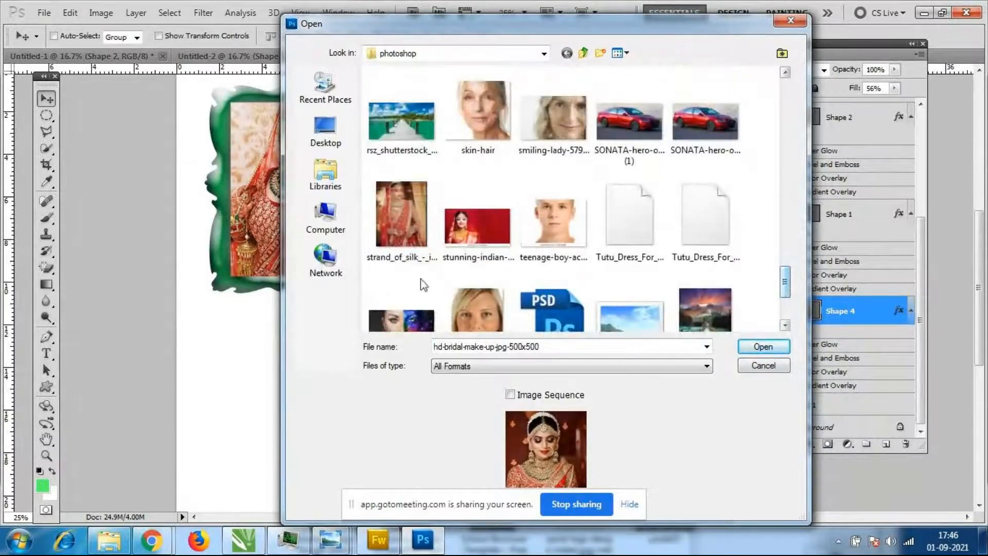
{"action": "left_click", "coordinate": [391, 218]}
{"action": "left_click", "coordinate": [762, 347]}
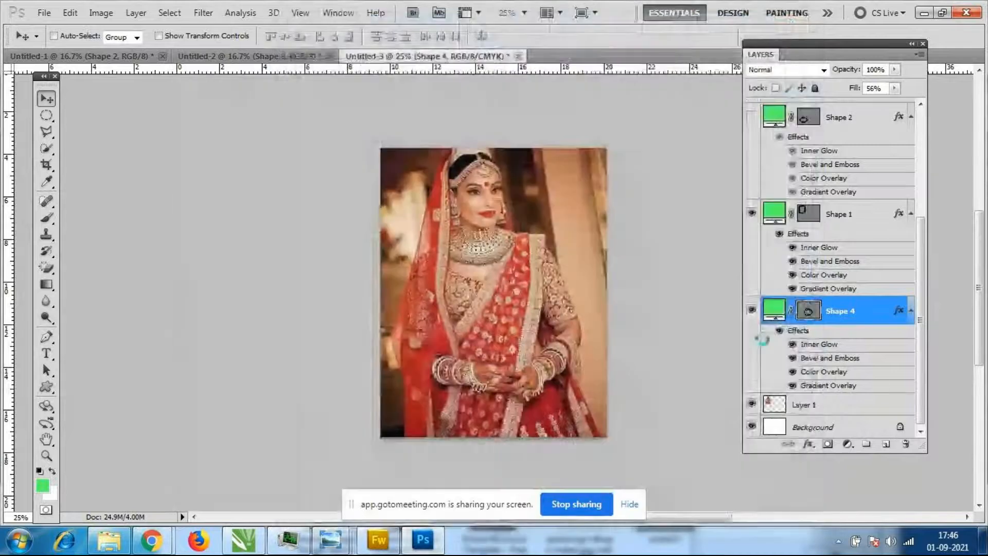
Copy the strand_of_silk bridal photo into the frames document over the oval frame and close the source image
{"action": "left_click_drag", "start_coordinate": [611, 56], "coordinate": [641, 105]}
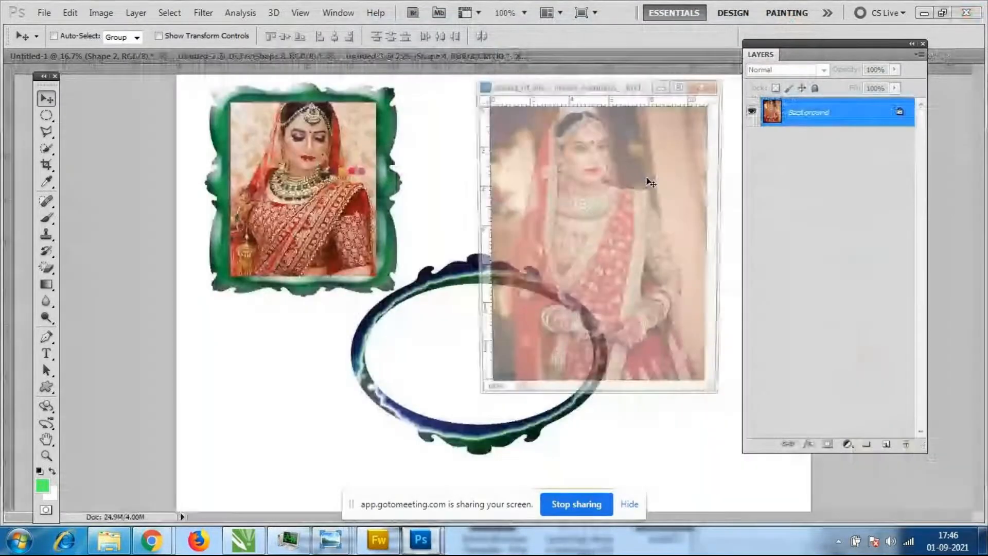
{"action": "left_click_drag", "start_coordinate": [627, 211], "coordinate": [446, 363]}
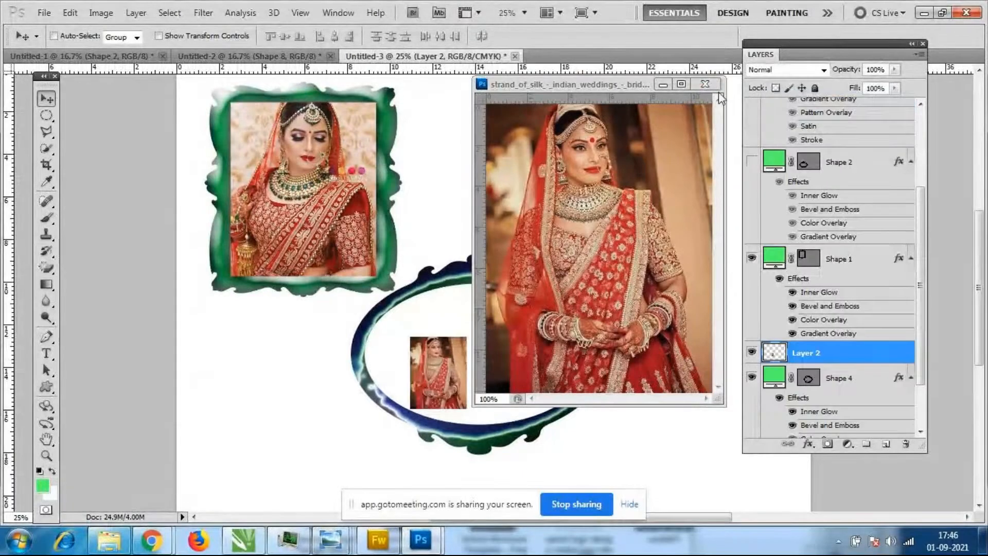
{"action": "left_click", "coordinate": [715, 88]}
{"action": "left_click_drag", "start_coordinate": [453, 375], "coordinate": [577, 455]}
{"action": "key", "text": "ctrl+t"}
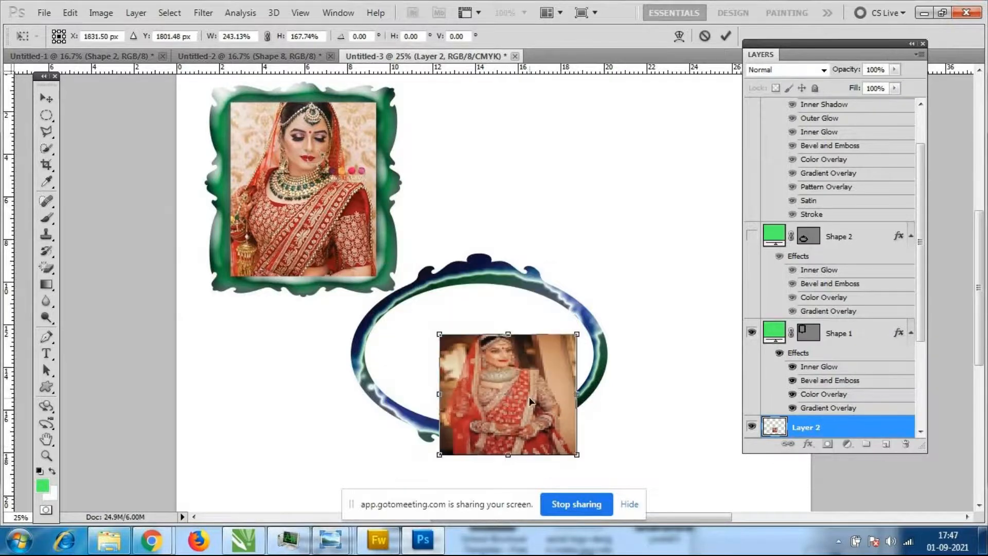
{"action": "key", "text": "Escape"}
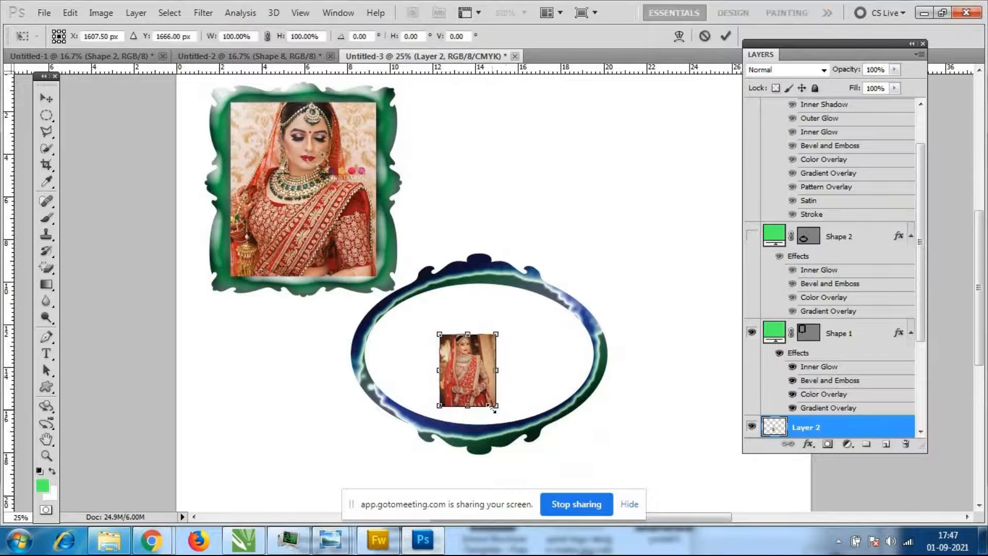
{"action": "left_click_drag", "start_coordinate": [496, 371], "coordinate": [613, 465]}
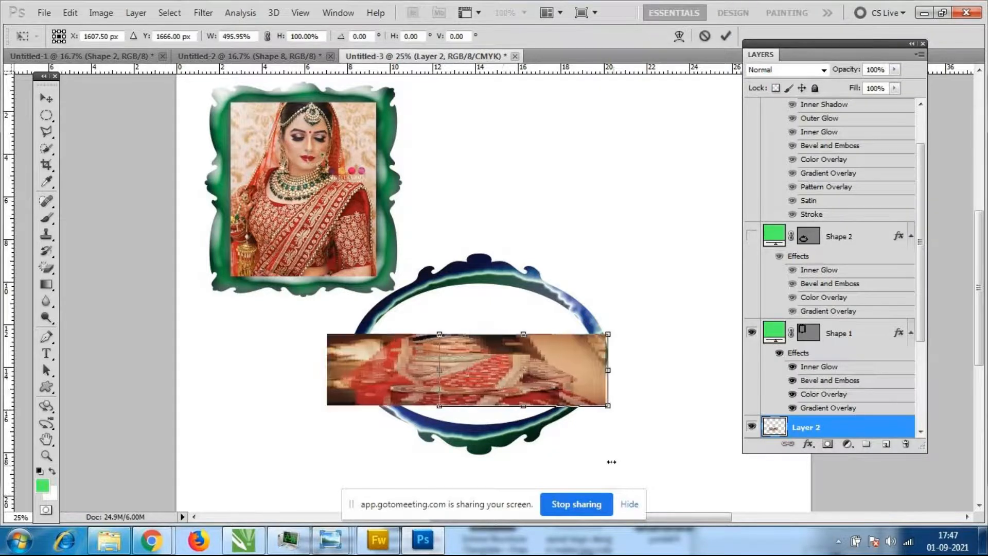
{"action": "key", "text": "Escape"}
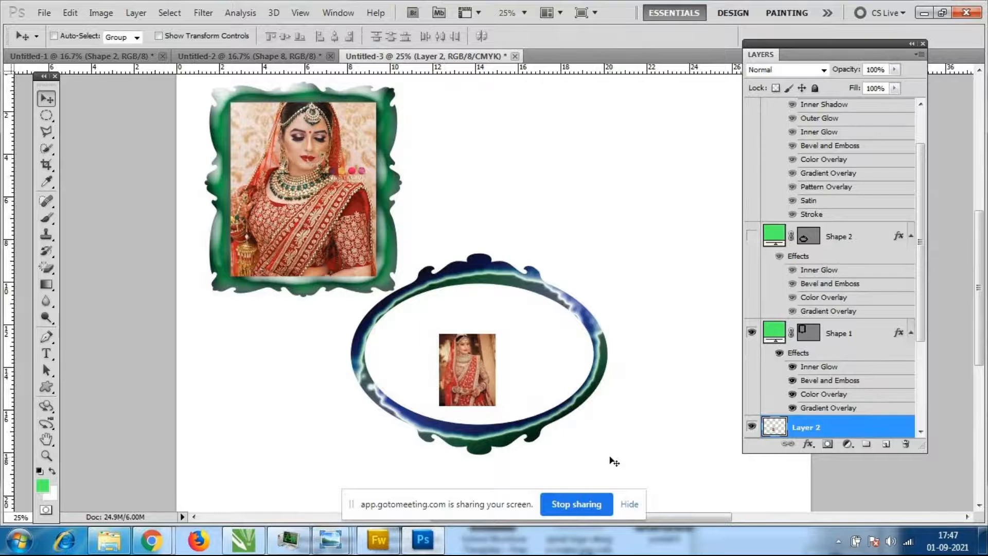
Scale the second bridal photo proportionally to 440.72% and move it up and right, partly covering the oval frame's right end
{"action": "key", "text": "ctrl+t"}
{"action": "left_click_drag", "start_coordinate": [499, 407], "coordinate": [667, 468]}
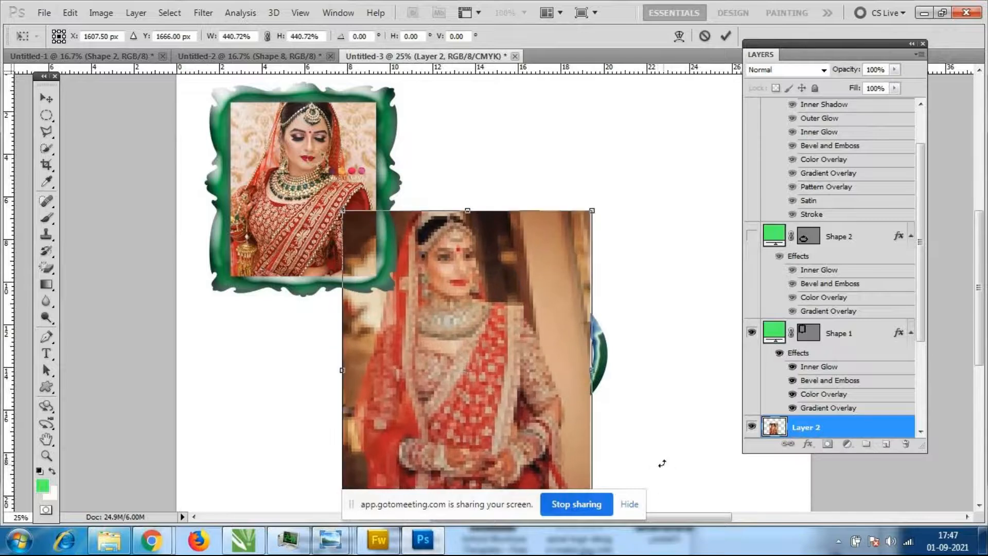
{"action": "key", "text": "Return"}
{"action": "left_click_drag", "start_coordinate": [493, 340], "coordinate": [512, 390]}
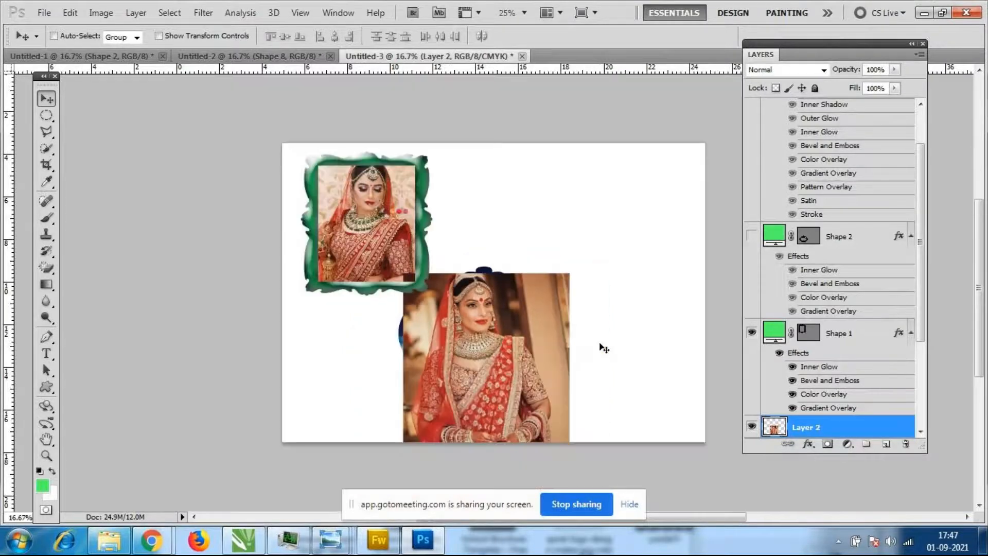
{"action": "key", "text": "ctrl+minus"}
{"action": "left_click_drag", "start_coordinate": [513, 342], "coordinate": [617, 233]}
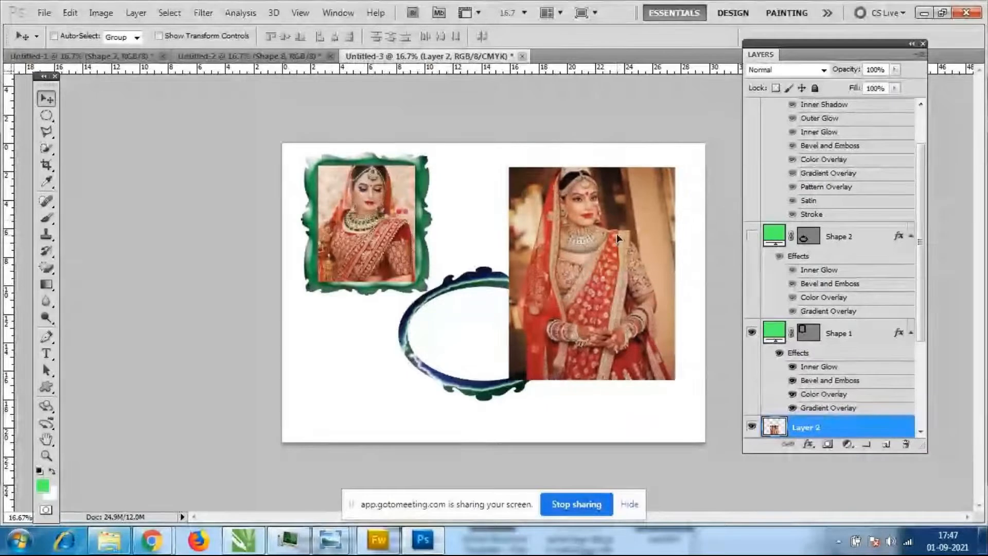
Make an elliptical marquee selection around the bride's head and upper body in the second photo
{"action": "left_click", "coordinate": [47, 115]}
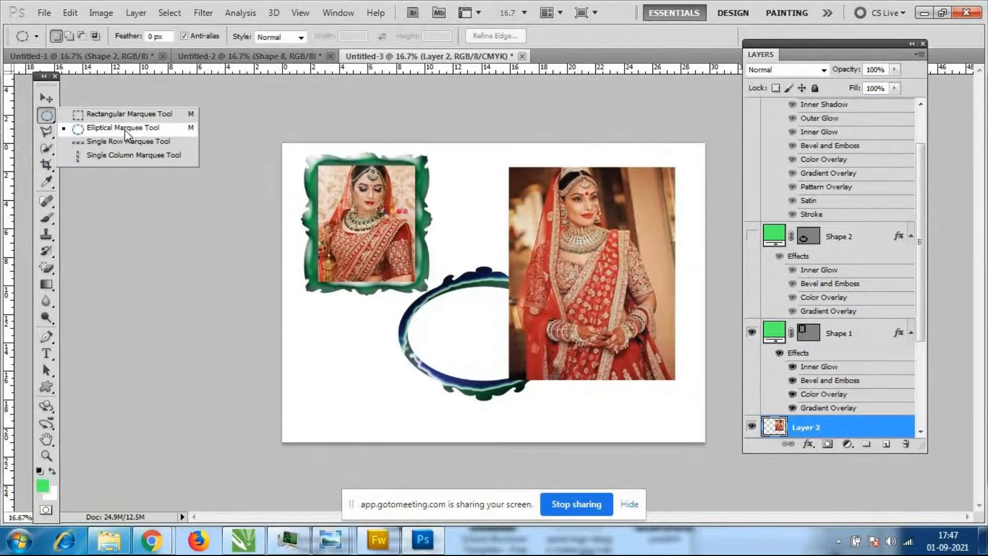
{"action": "left_click", "coordinate": [125, 129]}
{"action": "left_click_drag", "start_coordinate": [518, 173], "coordinate": [669, 304]}
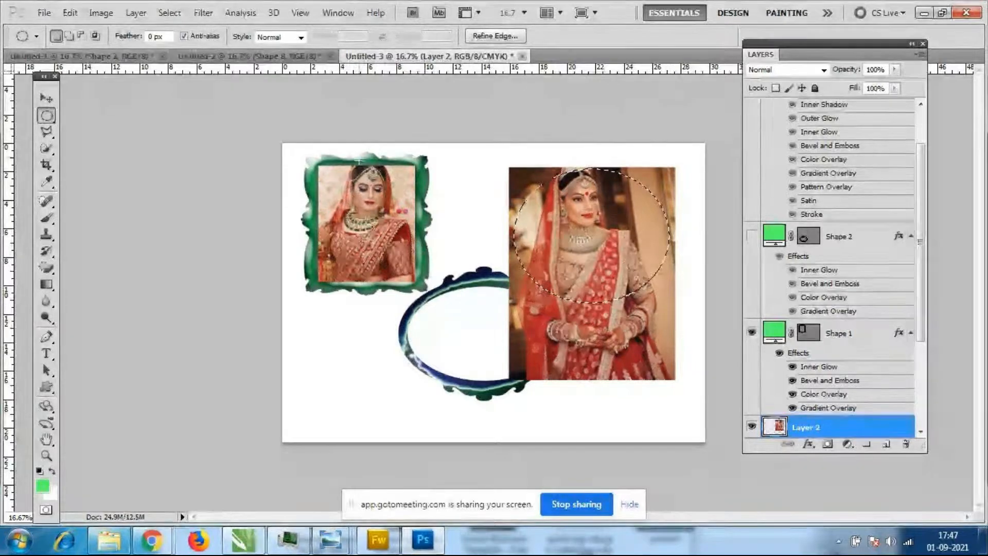
Try to move the elliptical selection's pixels directly out of the photo onto the oval frame, and undo the move
{"action": "key", "text": "v"}
{"action": "left_click_drag", "start_coordinate": [583, 251], "coordinate": [473, 344]}
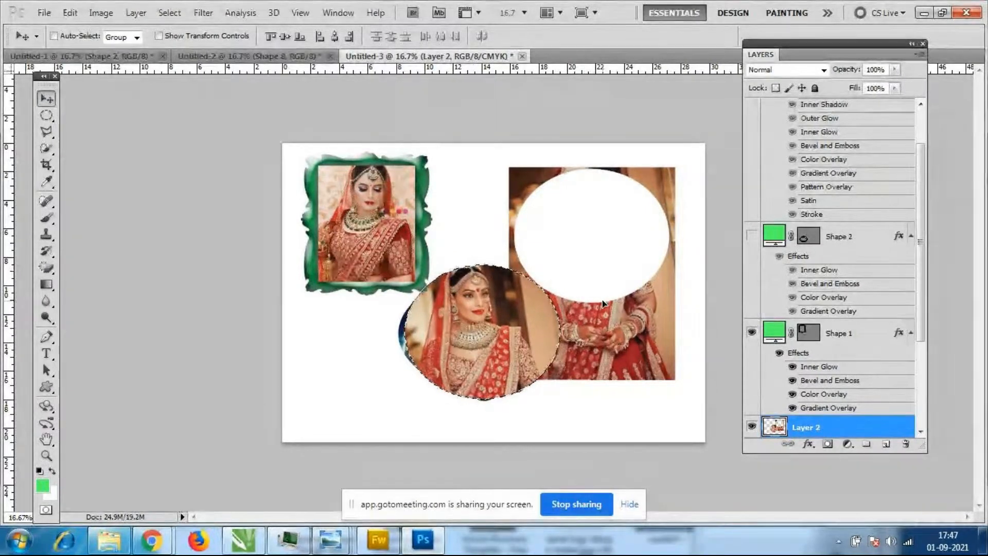
{"action": "key", "text": "ctrl+d"}
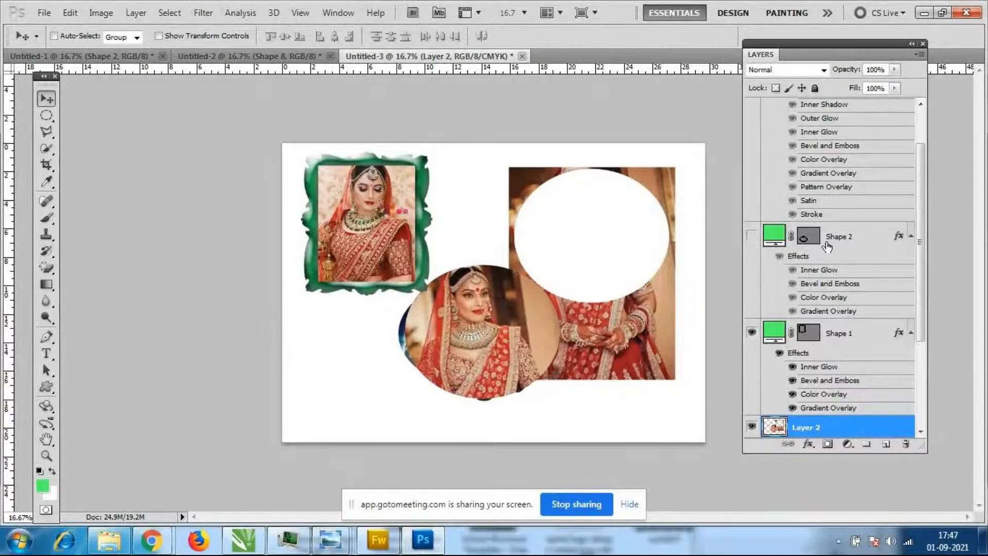
{"action": "left_click_drag", "start_coordinate": [921, 202], "coordinate": [916, 401]}
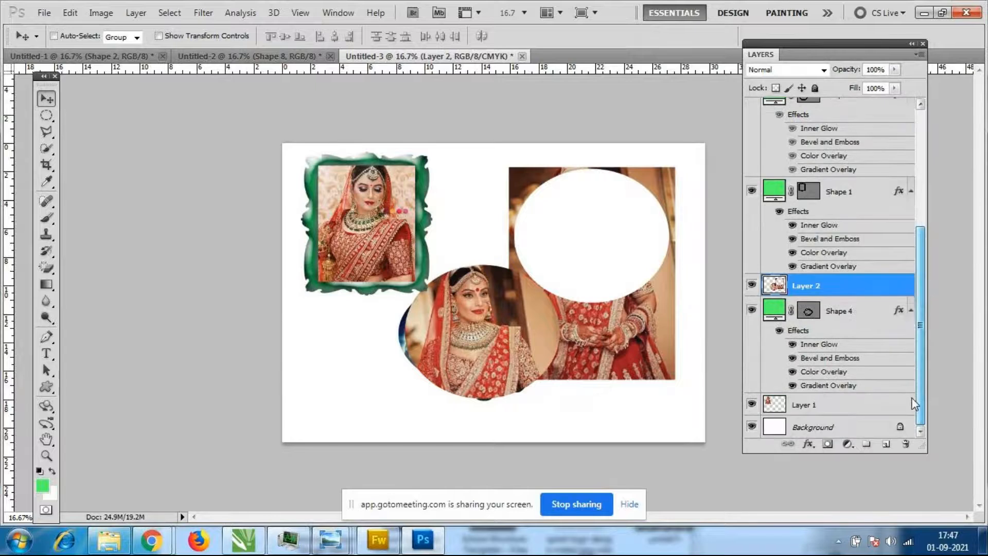
{"action": "left_click", "coordinate": [752, 285]}
{"action": "left_click", "coordinate": [752, 285]}
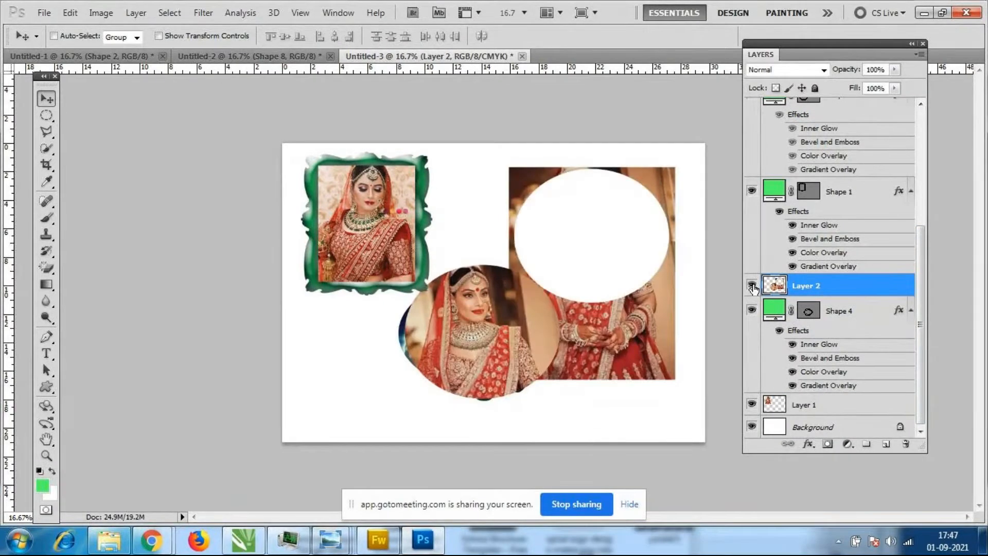
{"action": "key", "text": "ctrl+z"}
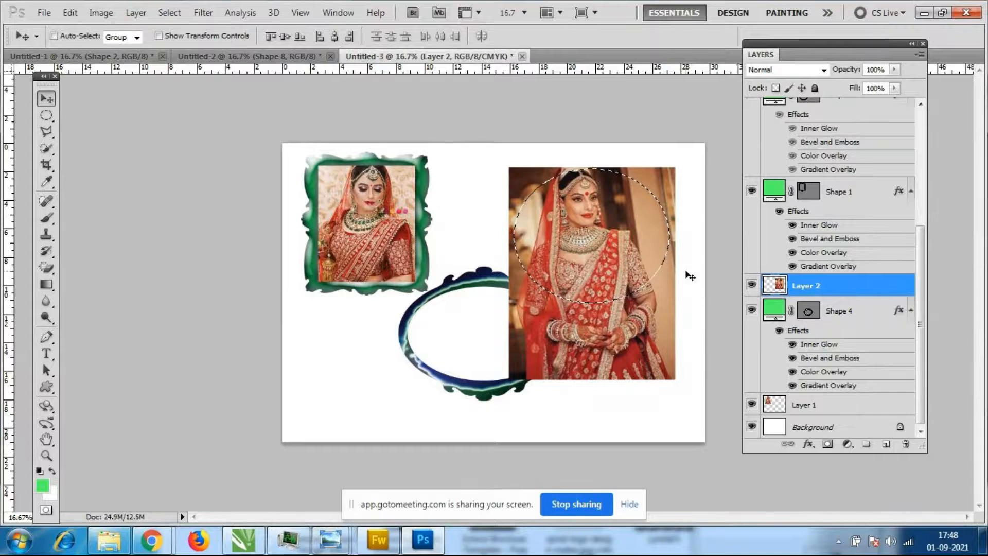
Copy the elliptical selection to its own layer and hide the full photo on Layer 2
{"action": "key", "text": "ctrl+j"}
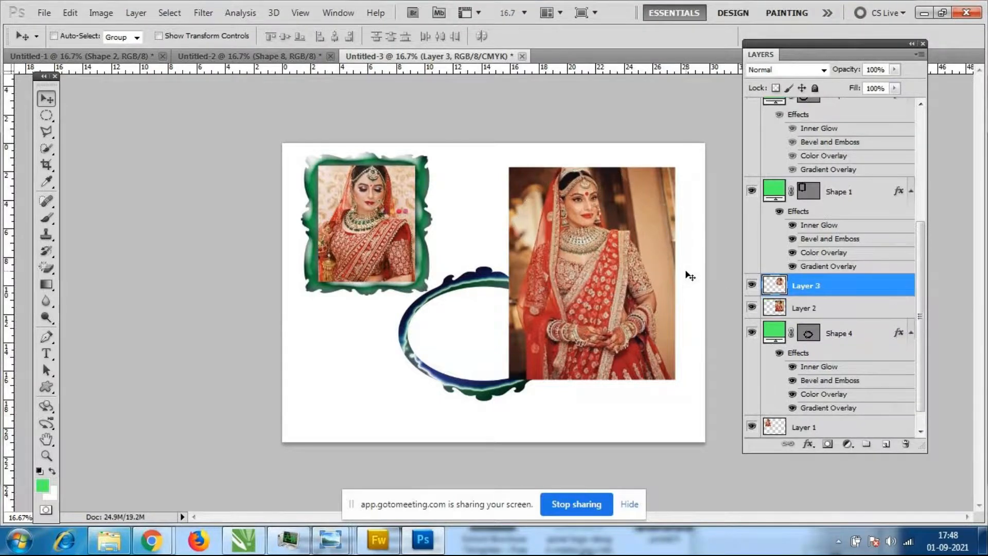
{"action": "left_click", "coordinate": [752, 308]}
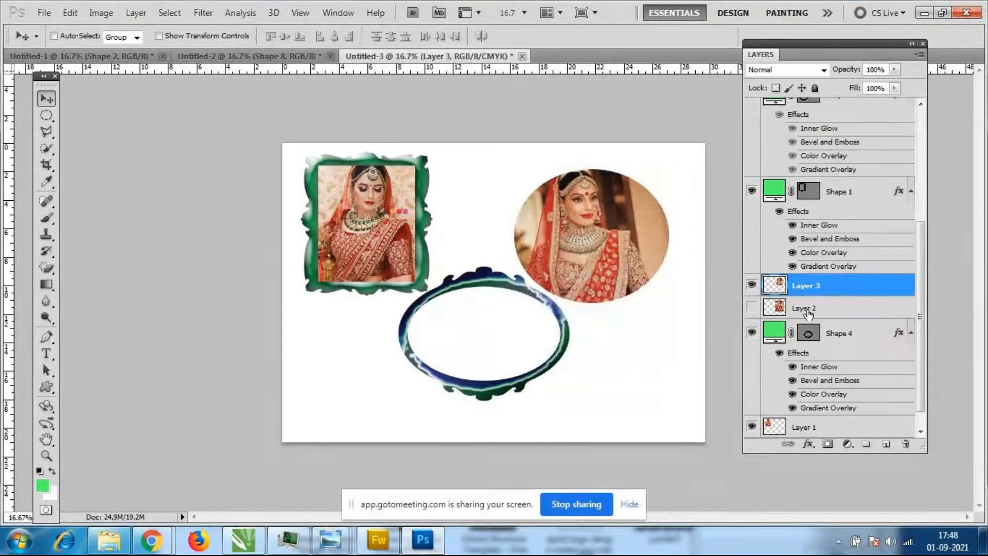
Compare the oval cut-out on Layer 3 with the full photo on Layer 2 by toggling their visibility
{"action": "left_click", "coordinate": [807, 308]}
{"action": "left_click", "coordinate": [752, 307]}
{"action": "left_click", "coordinate": [796, 286]}
{"action": "left_click", "coordinate": [752, 285]}
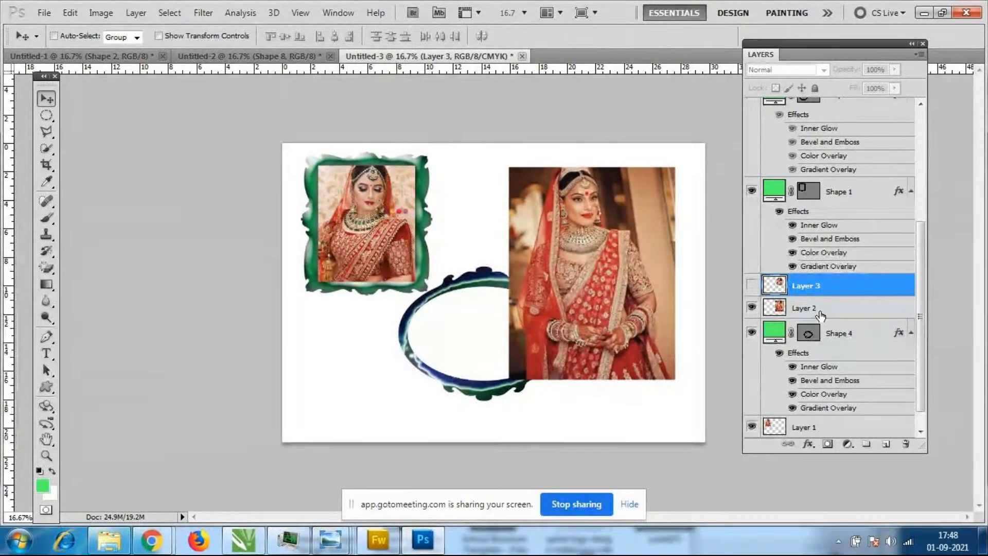
{"action": "left_click", "coordinate": [752, 285]}
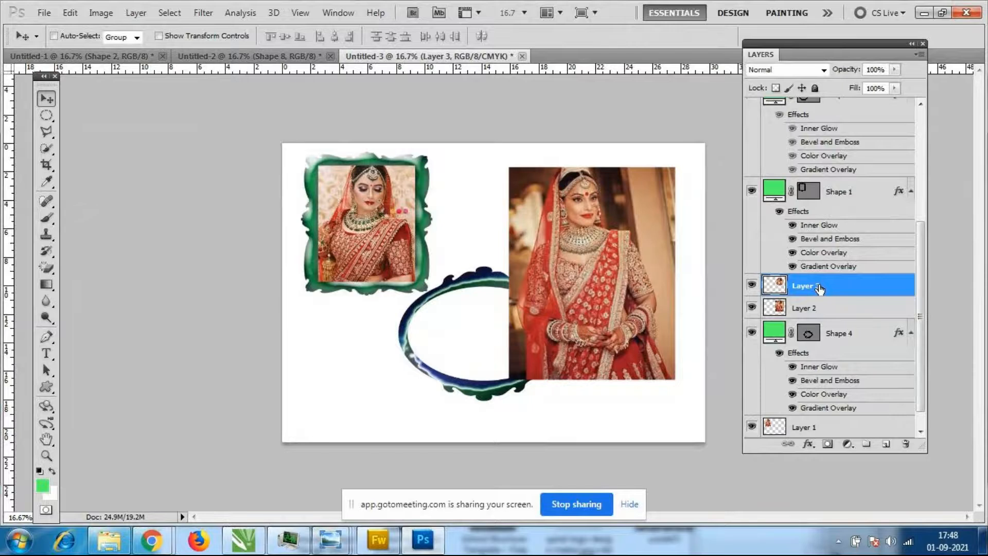
{"action": "left_click", "coordinate": [752, 308]}
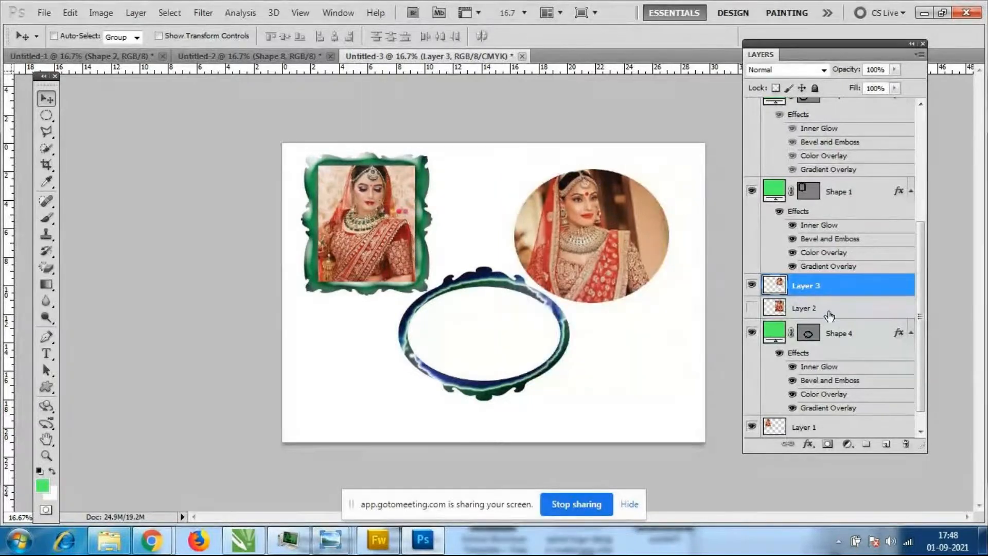
{"action": "left_click", "coordinate": [752, 286]}
{"action": "left_click", "coordinate": [752, 308]}
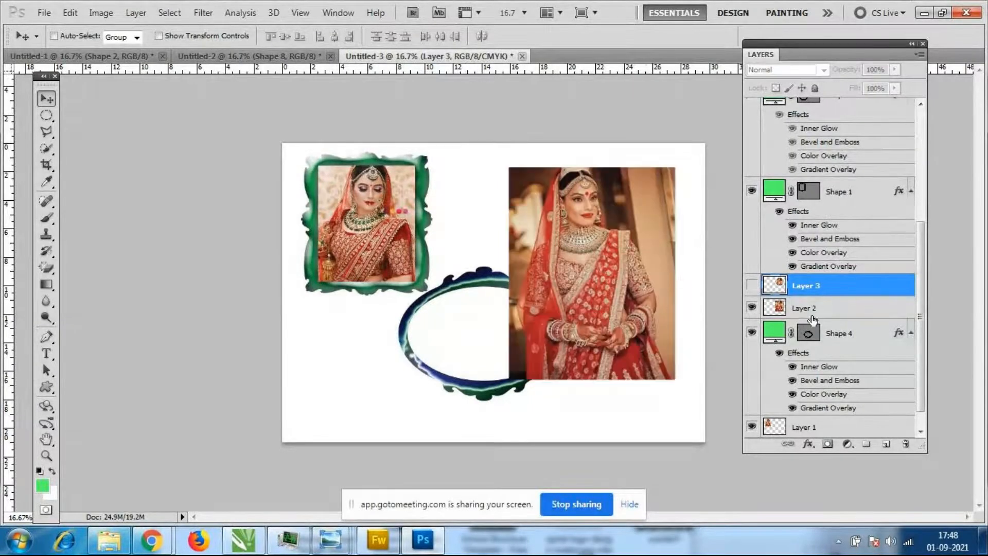
{"action": "left_click", "coordinate": [752, 286]}
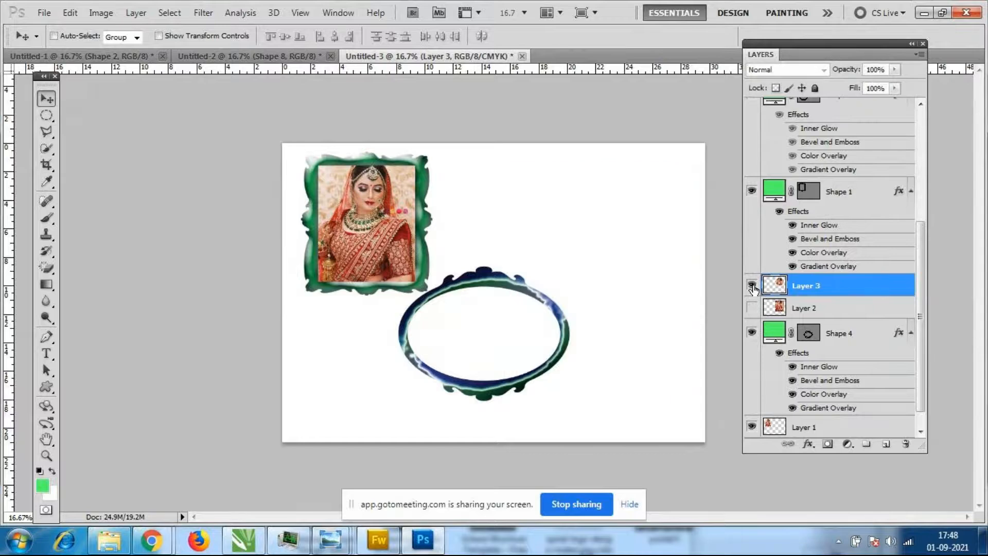
Move the oval portrait cut-out onto the oval frame and scale it to 97.45% width and 79.39% height
{"action": "left_click_drag", "start_coordinate": [563, 279], "coordinate": [495, 349]}
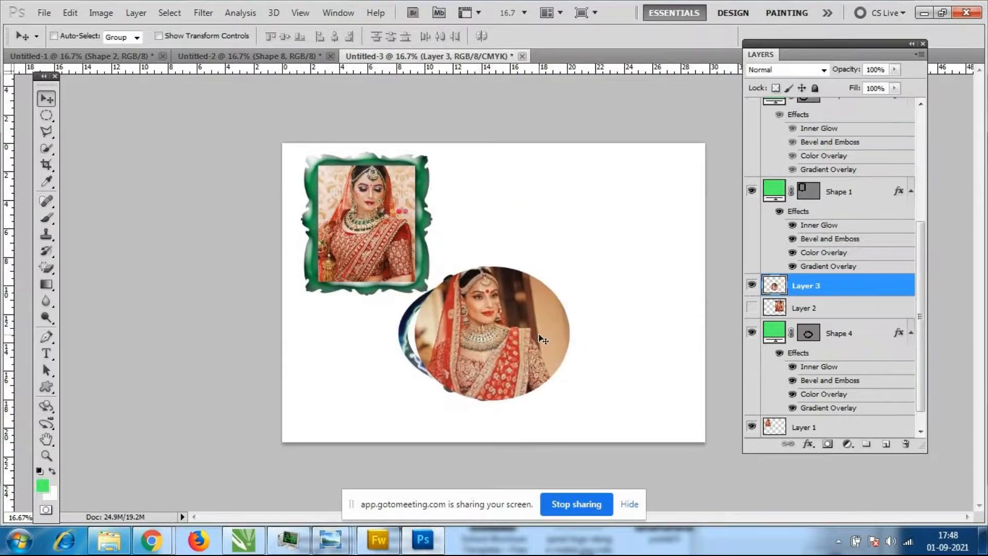
{"action": "key", "text": "ctrl+plus"}
{"action": "key", "text": "ctrl+t"}
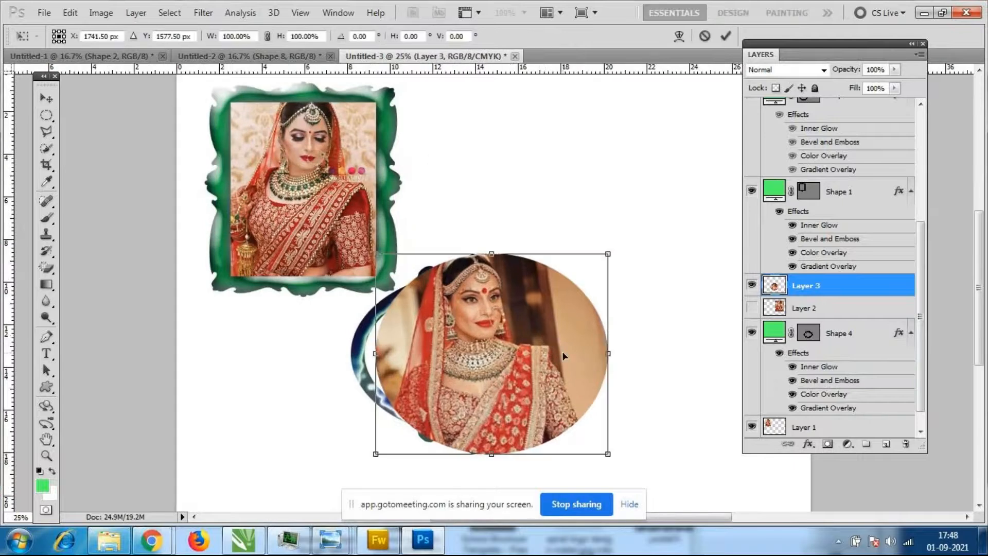
{"action": "left_click_drag", "start_coordinate": [608, 454], "coordinate": [584, 433]}
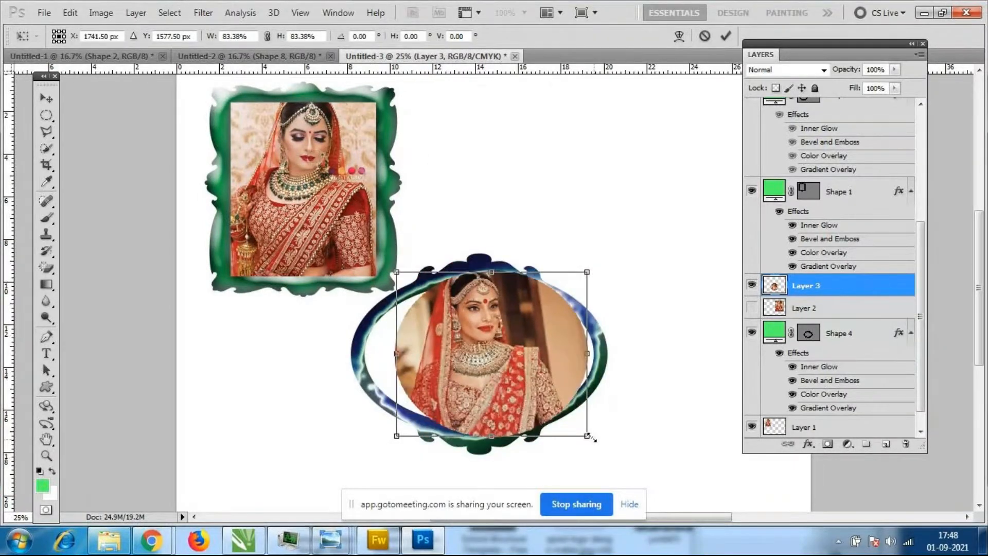
{"action": "mouse_move", "coordinate": [521, 365]}
{"action": "left_mouse_down"}
{"action": "mouse_move", "coordinate": [490, 363]}
{"action": "mouse_move", "coordinate": [502, 365]}
{"action": "left_mouse_up"}
{"action": "left_click_drag", "start_coordinate": [566, 354], "coordinate": [597, 356]}
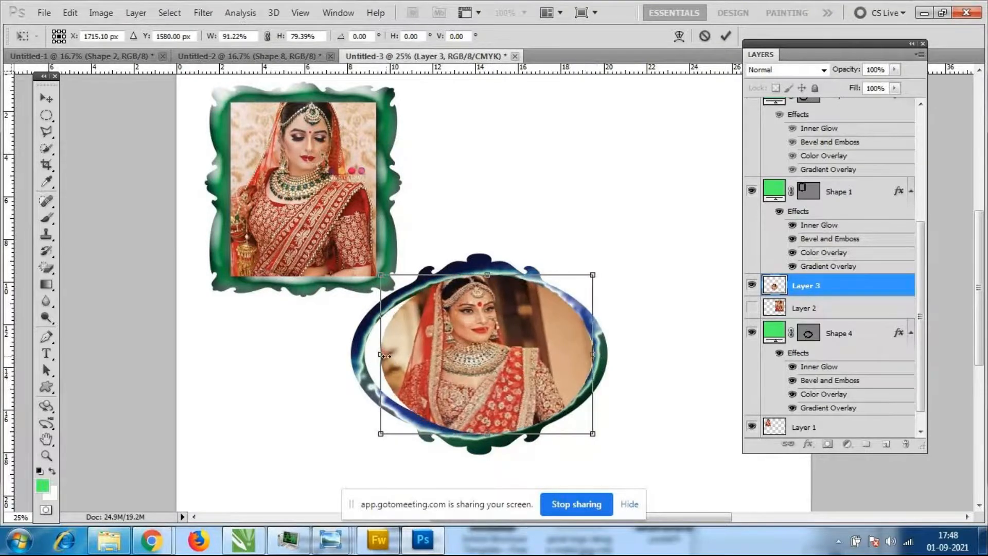
{"action": "left_click_drag", "start_coordinate": [380, 355], "coordinate": [369, 355]}
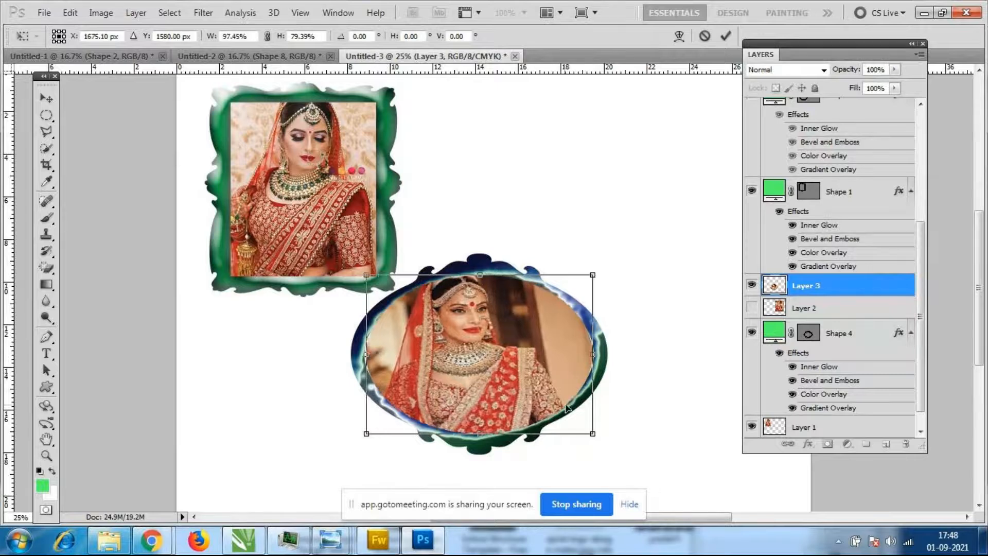
{"action": "key", "text": "Return"}
Move Layer 3 directly below the oval frame's Shape 4 layer and nudge the portrait slightly right and 40 px down
{"action": "left_click_drag", "start_coordinate": [829, 287], "coordinate": [840, 383]}
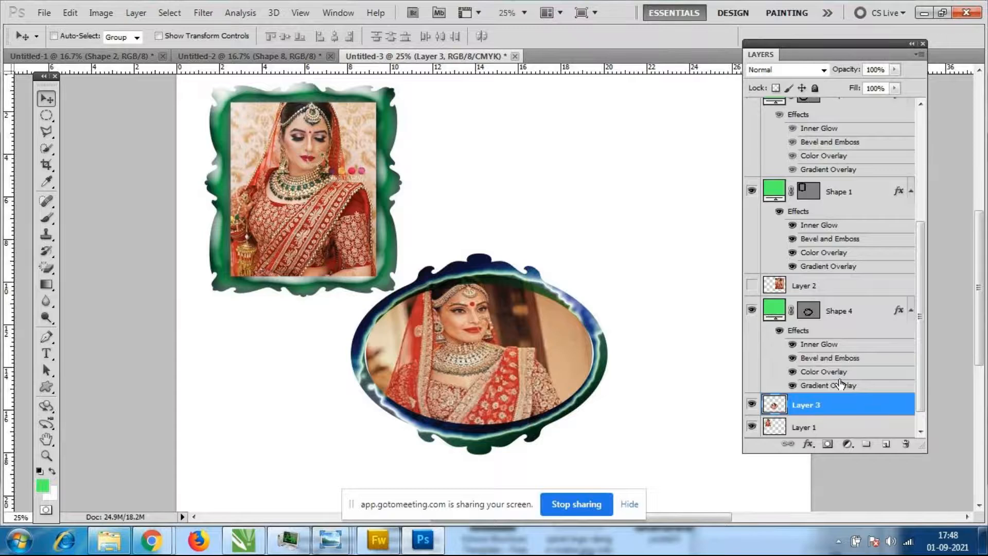
{"action": "key", "text": "shift+Right"}
{"action": "key", "text": "shift+Right"}
{"action": "key", "text": "shift+Right"}
{"action": "key", "text": "shift+Right"}
{"action": "key", "text": "shift+Right"}
{"action": "key", "text": "shift+Right"}
{"action": "key", "text": "shift+Right"}
{"action": "key", "text": "shift+Right"}
{"action": "key", "text": "shift+Right"}
{"action": "key", "text": "shift+Right"}
{"action": "key", "text": "shift+Down"}
{"action": "key", "text": "shift+Down"}
{"action": "key", "text": "shift+Down"}
{"action": "key", "text": "shift+Down"}
{"action": "key", "text": "shift+Right"}
{"action": "key", "text": "shift+Right"}
{"action": "key", "text": "shift+Right"}
{"action": "key", "text": "shift+Right"}
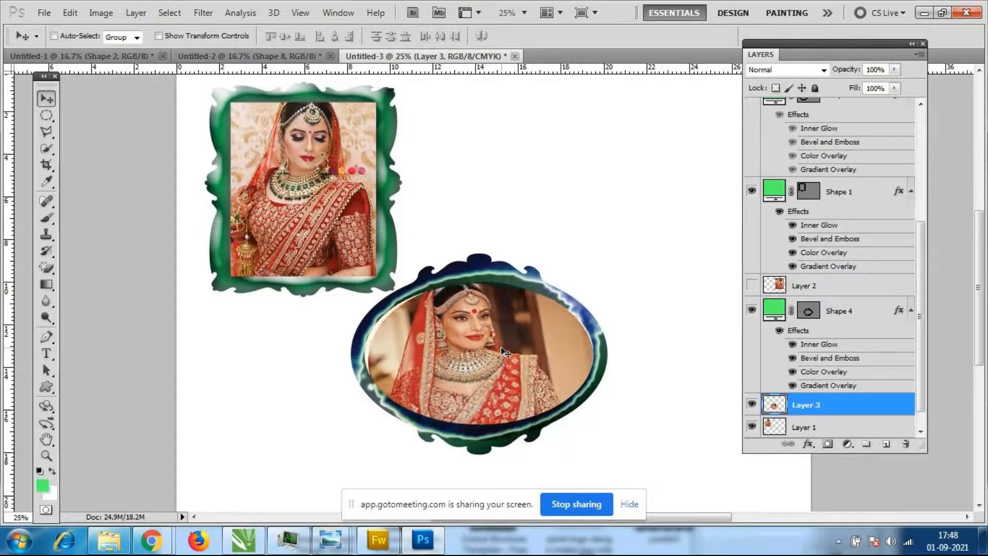
Stretch the oval portrait on its left side to 101.60% width so it fills the frame opening
{"action": "key", "text": "ctrl+t"}
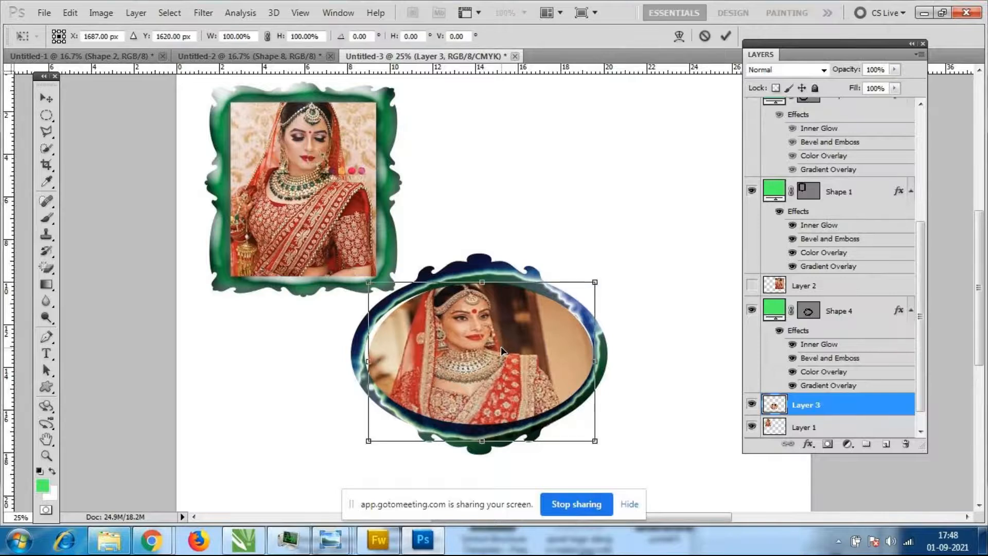
{"action": "left_click_drag", "start_coordinate": [371, 361], "coordinate": [369, 361]}
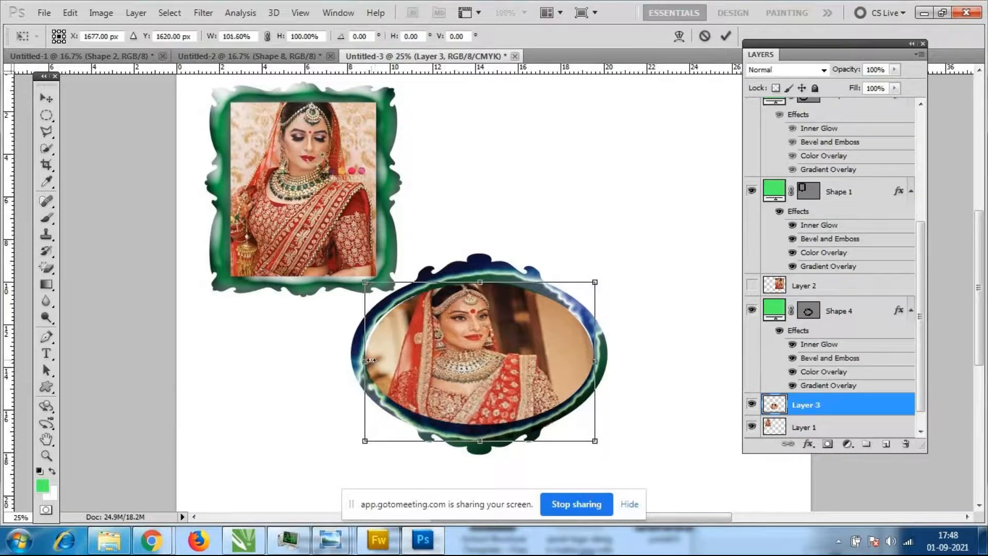
{"action": "key", "text": "Return"}
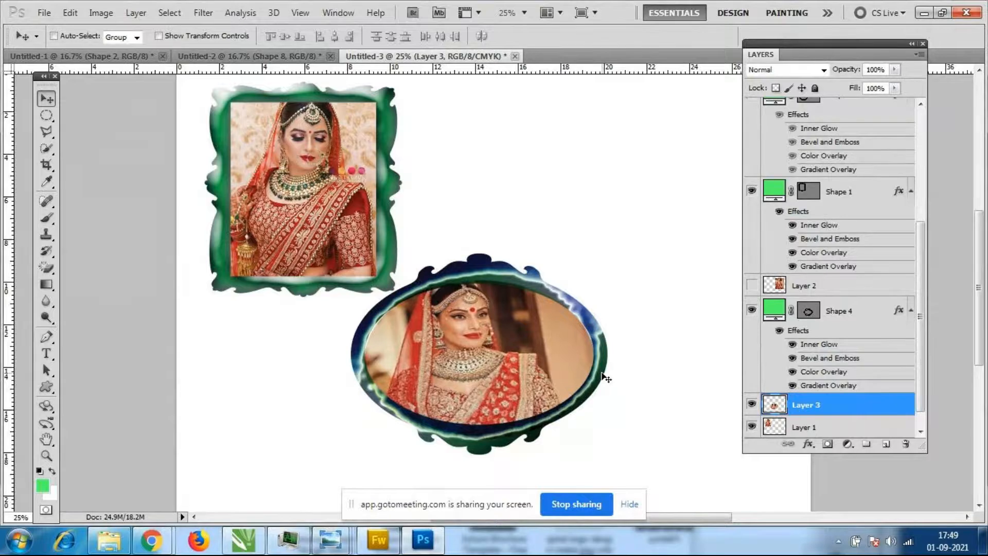
Draw an ornate rectangular frame custom shape with the orange flame style at the canvas's upper right, and shift it slightly up and right
{"action": "left_click_drag", "start_coordinate": [806, 40], "coordinate": [872, 110]}
{"action": "key", "text": "ctrl+minus"}
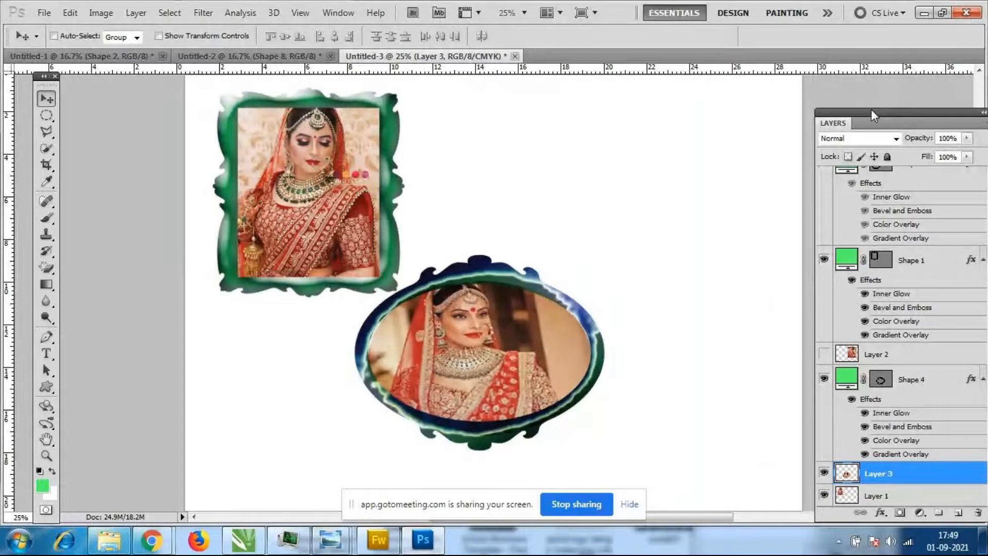
{"action": "key", "text": "ctrl+plus"}
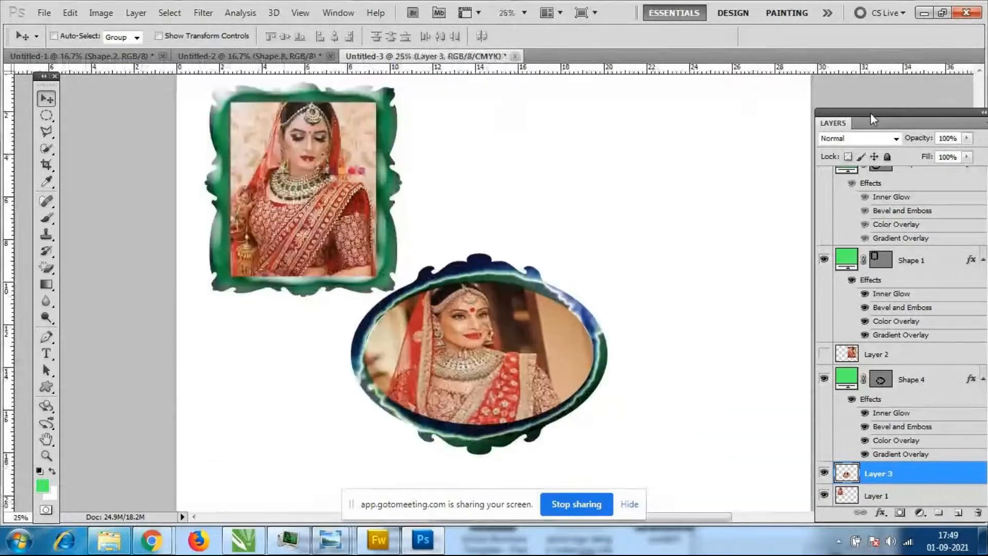
{"action": "left_click", "coordinate": [47, 387]}
{"action": "left_click", "coordinate": [118, 454]}
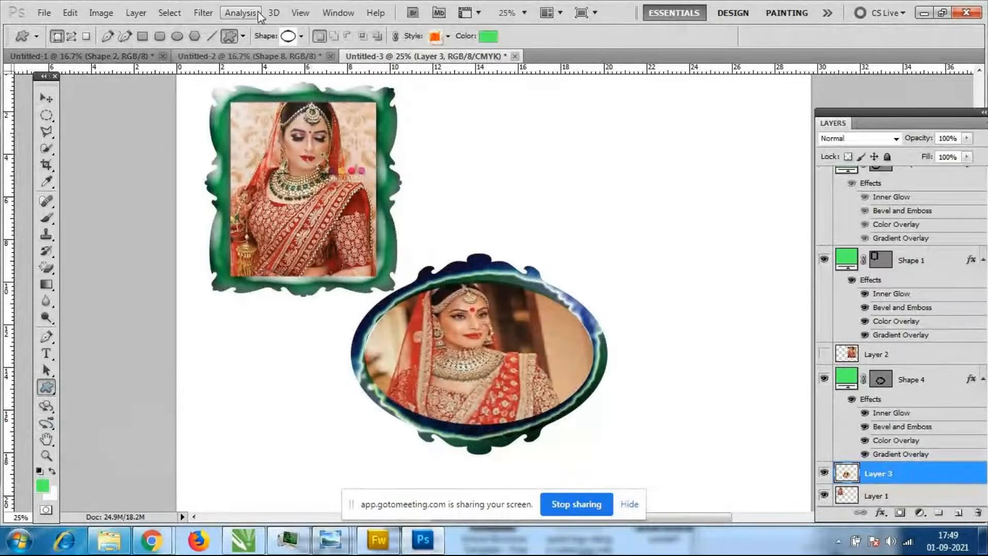
{"action": "left_click", "coordinate": [301, 36]}
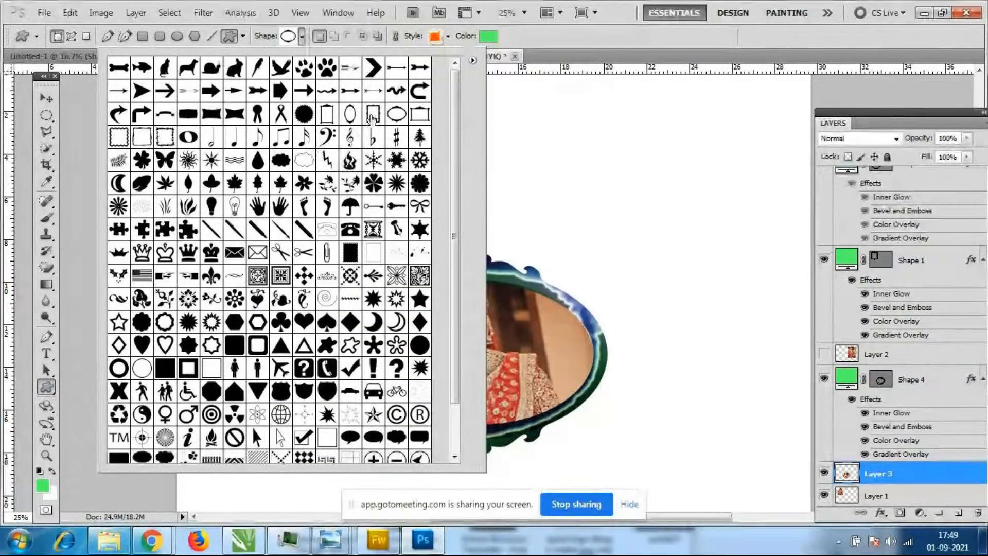
{"action": "double_click", "coordinate": [373, 115]}
{"action": "left_click_drag", "start_coordinate": [564, 97], "coordinate": [773, 304]}
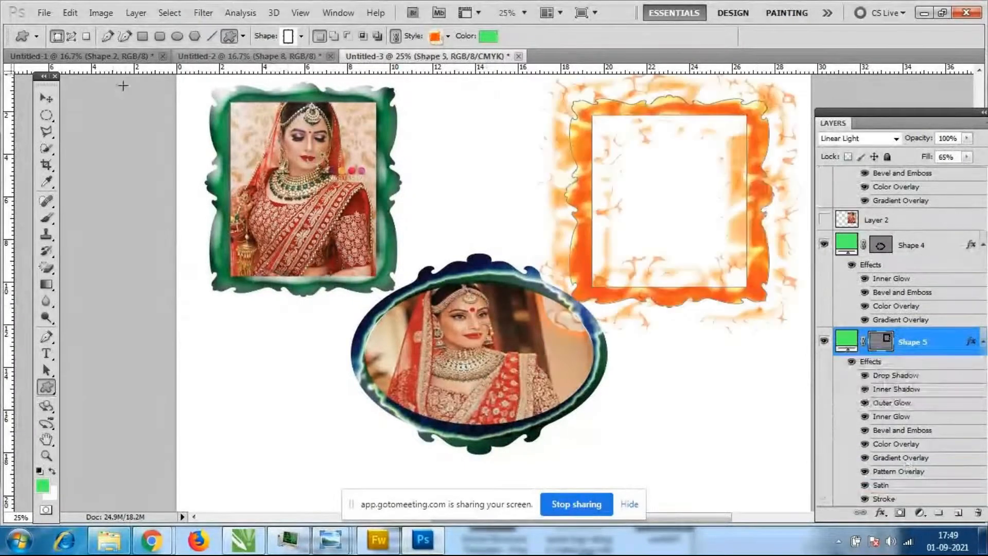
{"action": "key", "text": "v"}
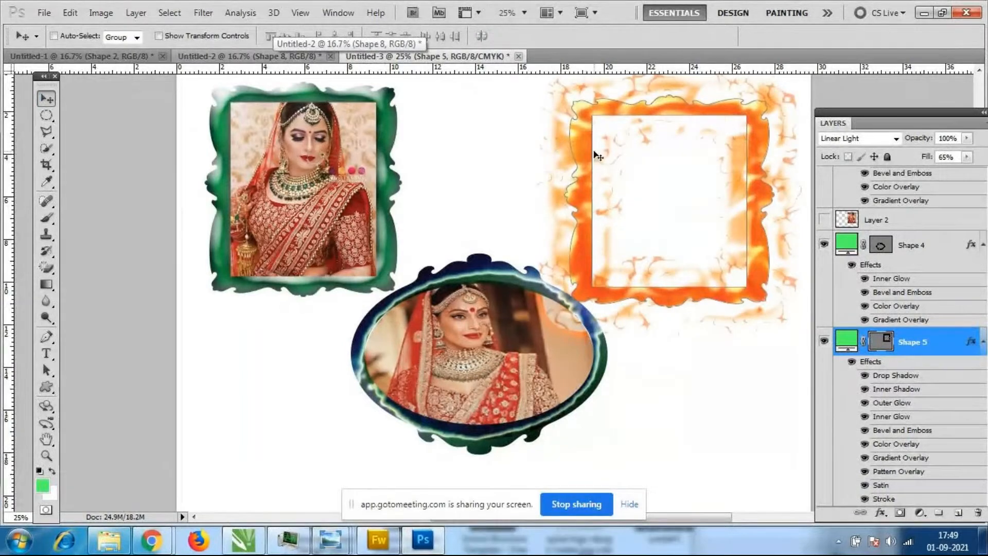
{"action": "left_click_drag", "start_coordinate": [597, 156], "coordinate": [603, 143]}
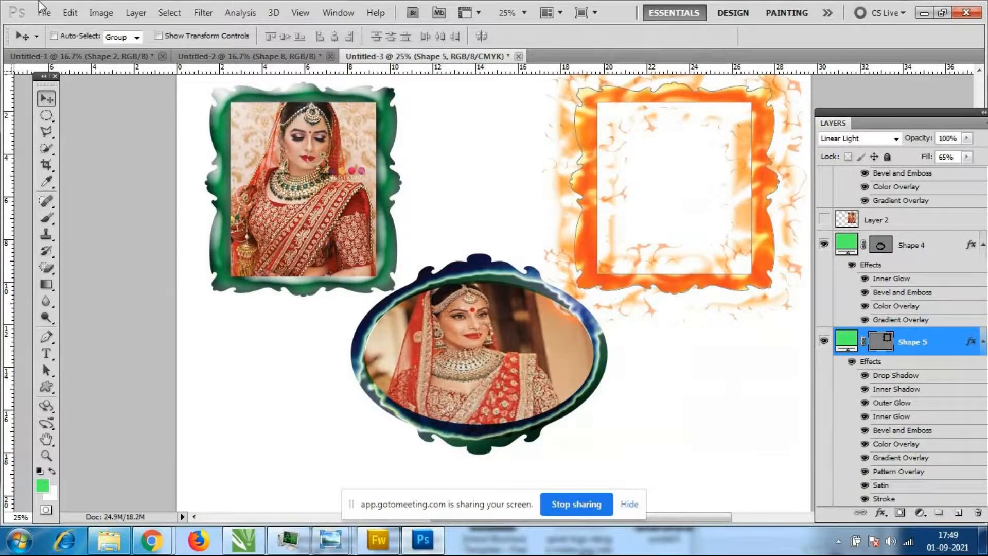
{"action": "left_click", "coordinate": [825, 343]}
{"action": "left_click", "coordinate": [825, 343]}
Activate the Custom Shape tool and replace its current shape library with the Animals set
{"action": "left_click", "coordinate": [46, 387]}
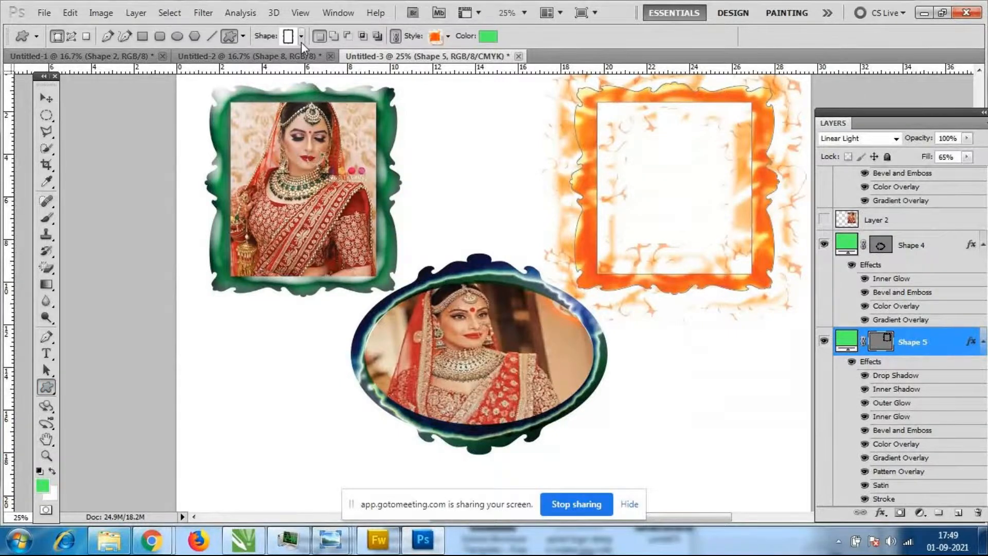
{"action": "left_click", "coordinate": [302, 36]}
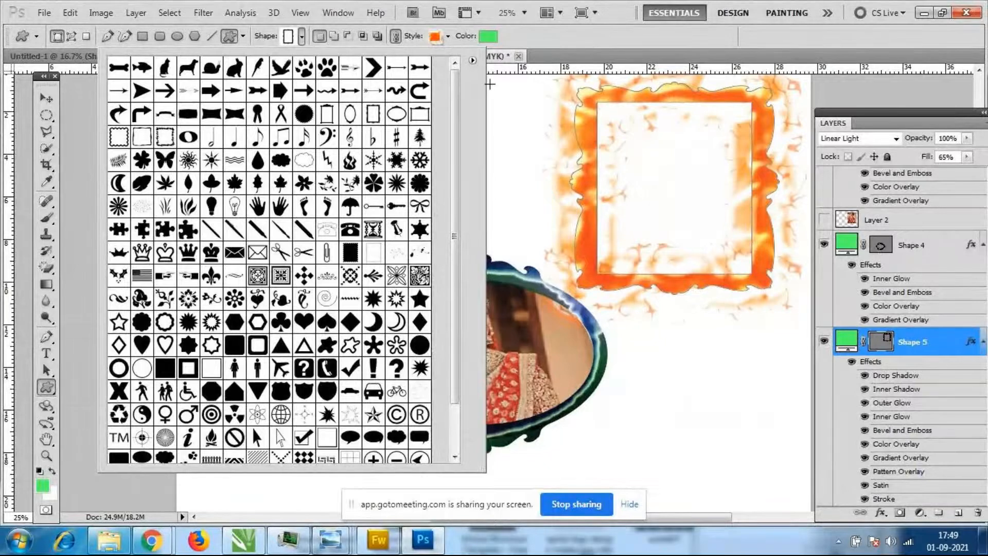
{"action": "left_click", "coordinate": [473, 61]}
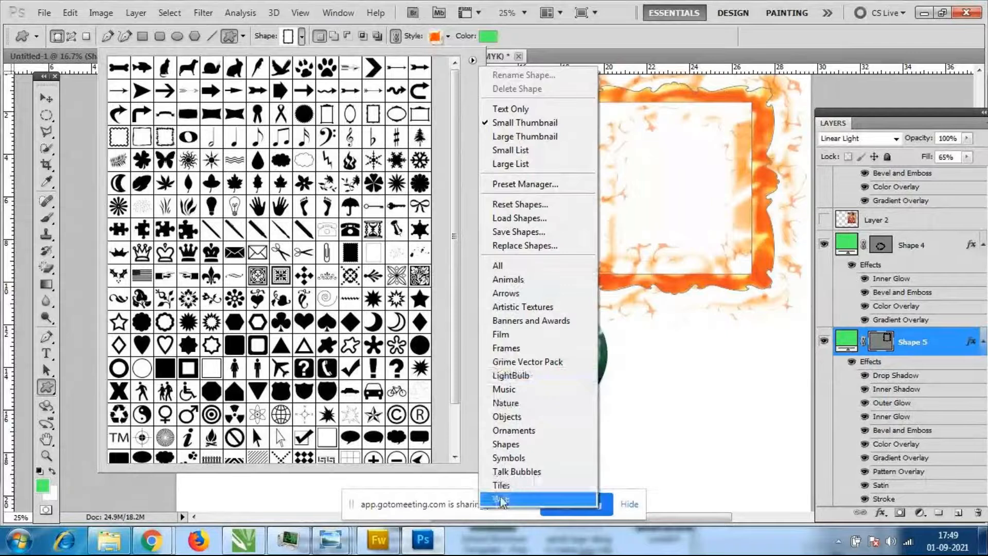
{"action": "left_click", "coordinate": [528, 280]}
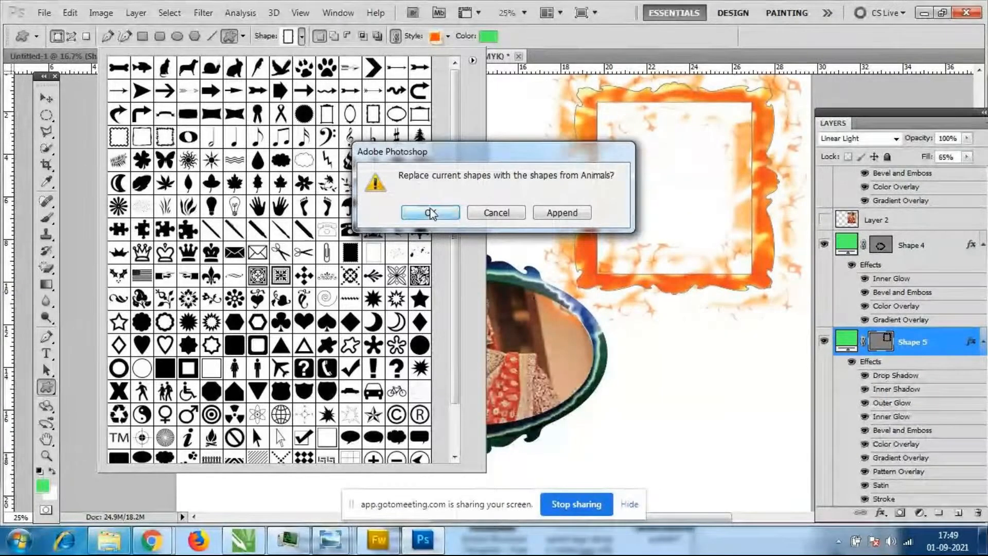
{"action": "left_click", "coordinate": [431, 213]}
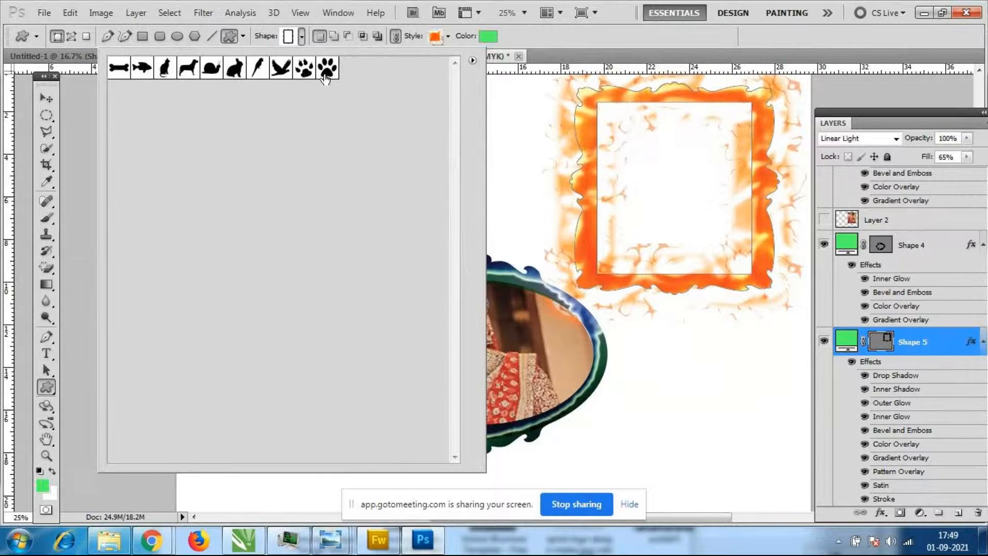
Replace the custom shape library with the Frames set
{"action": "left_click", "coordinate": [476, 61]}
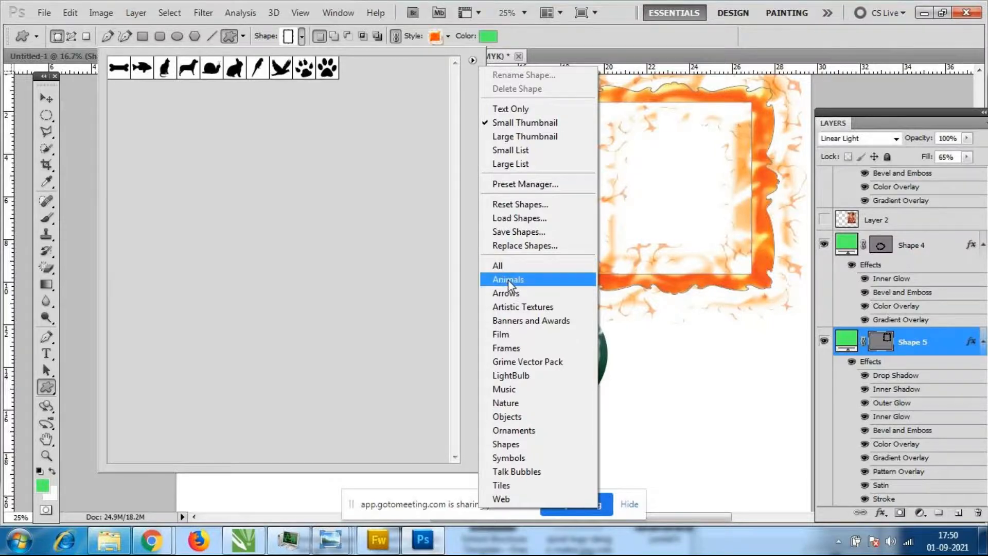
{"action": "left_click", "coordinate": [514, 352]}
{"action": "left_click", "coordinate": [434, 209]}
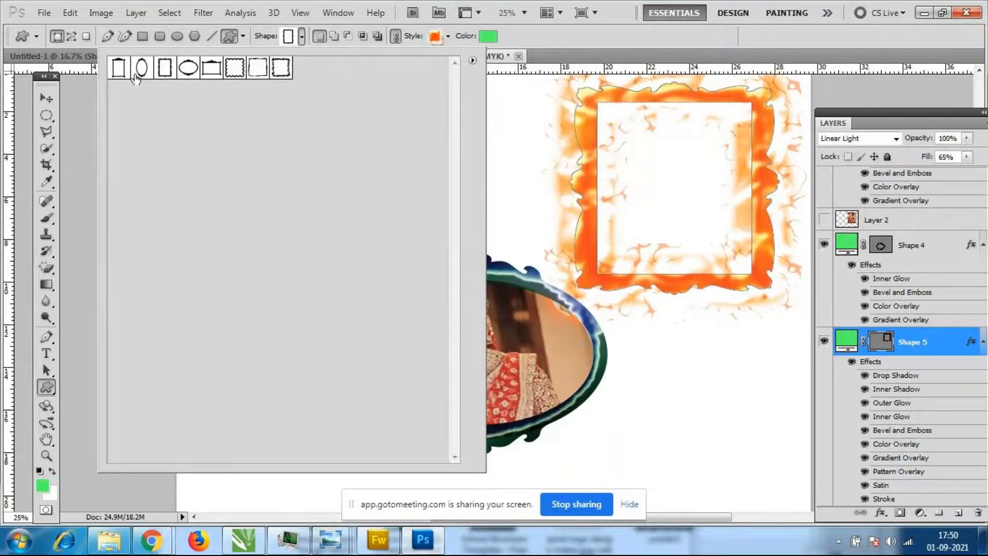
Replace the custom shape library with the Nature set
{"action": "left_click", "coordinate": [472, 60]}
{"action": "left_click", "coordinate": [501, 404]}
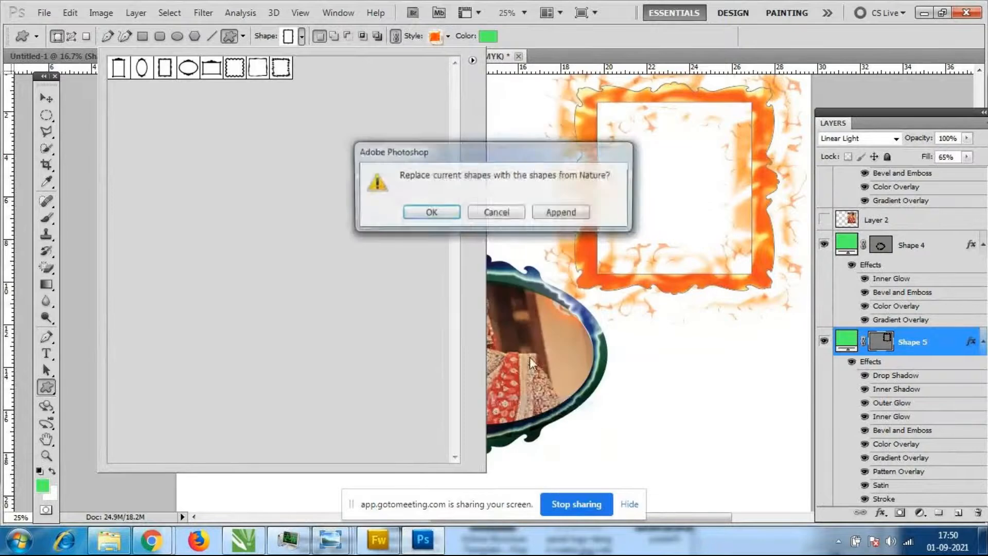
{"action": "left_click", "coordinate": [432, 214]}
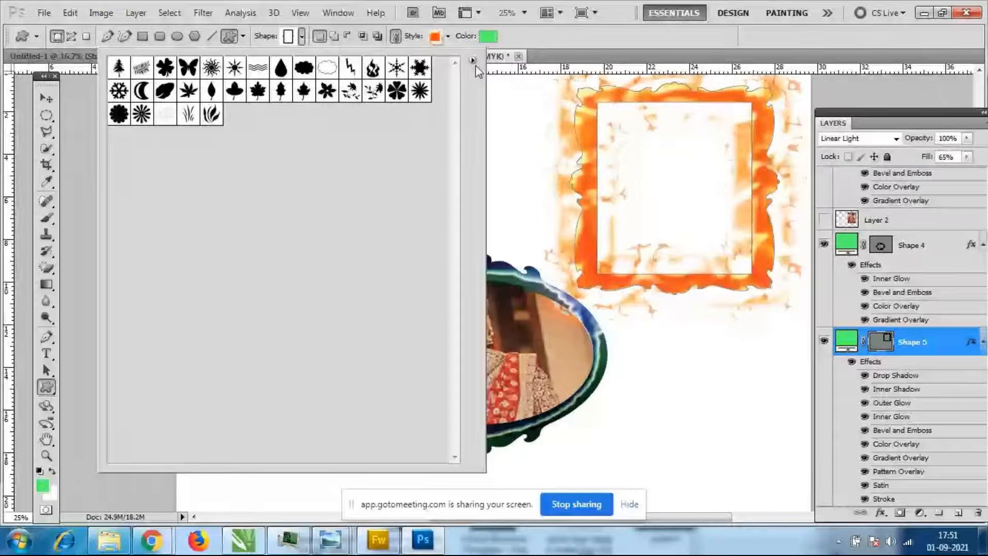
{"action": "left_click", "coordinate": [472, 63]}
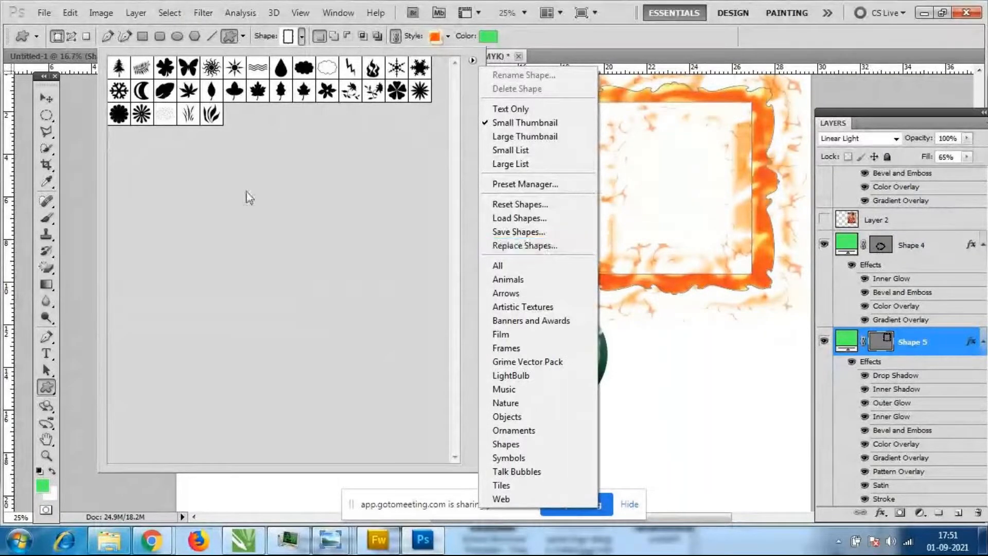
{"action": "left_click", "coordinate": [301, 39]}
{"action": "left_click", "coordinate": [303, 38]}
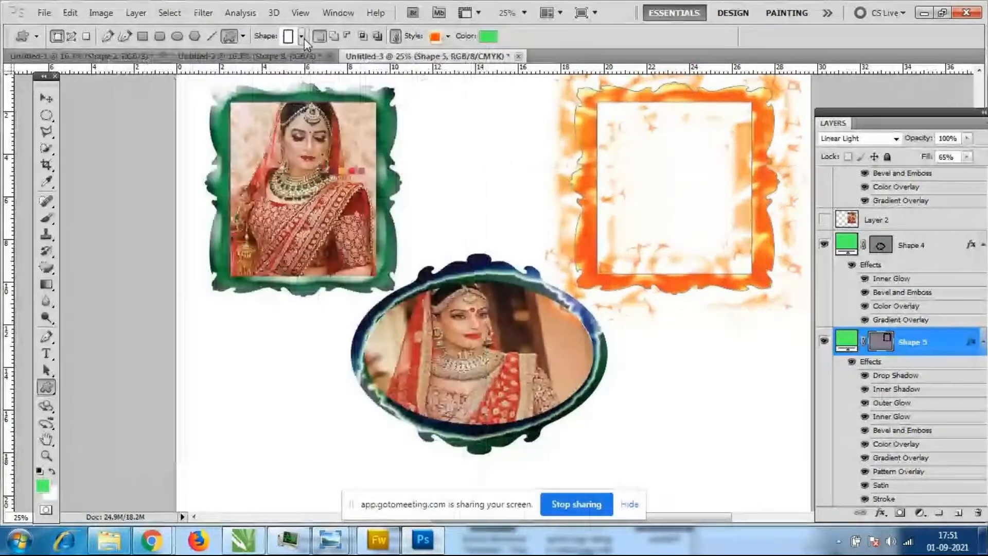
{"action": "left_click", "coordinate": [304, 39]}
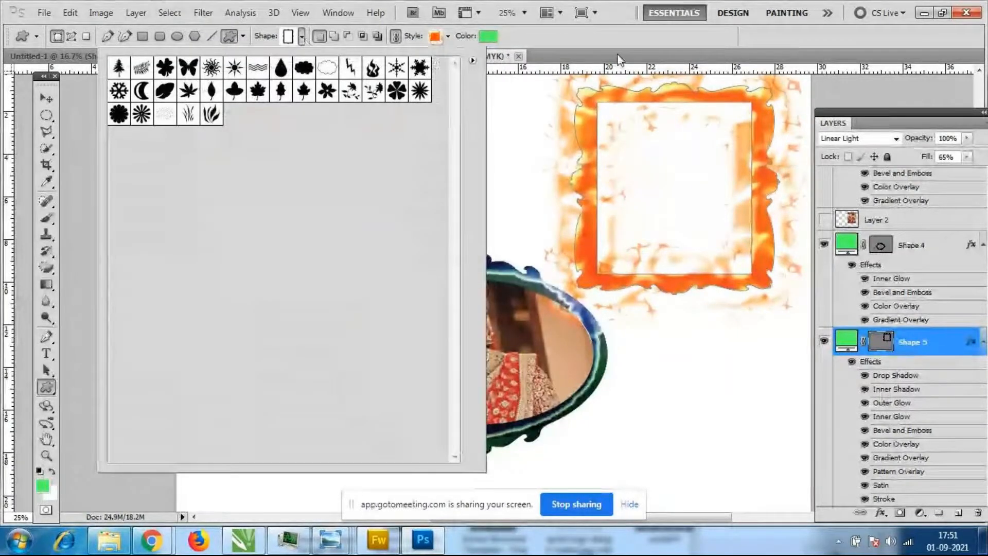
{"action": "key", "text": "Escape"}
{"action": "left_click", "coordinate": [332, 13]}
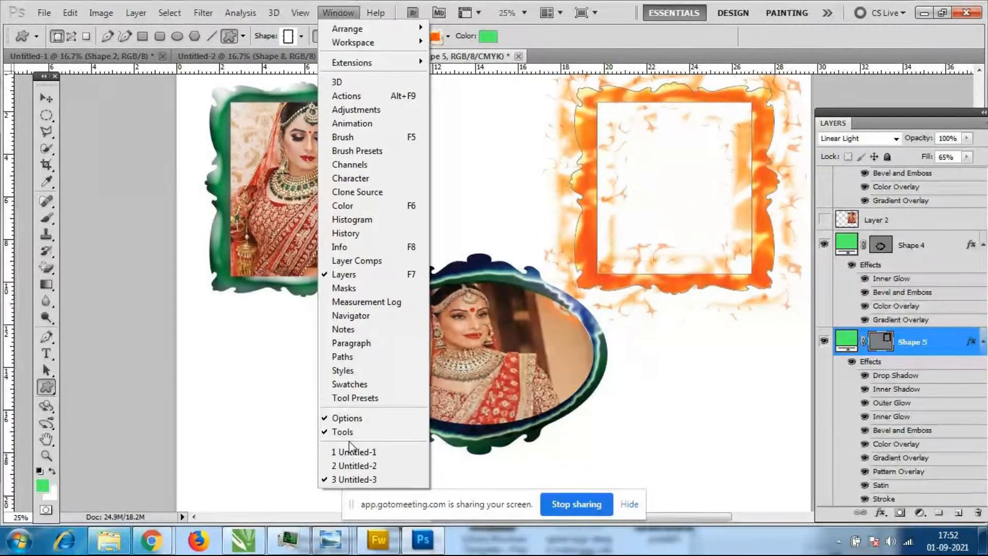
{"action": "left_click", "coordinate": [44, 13]}
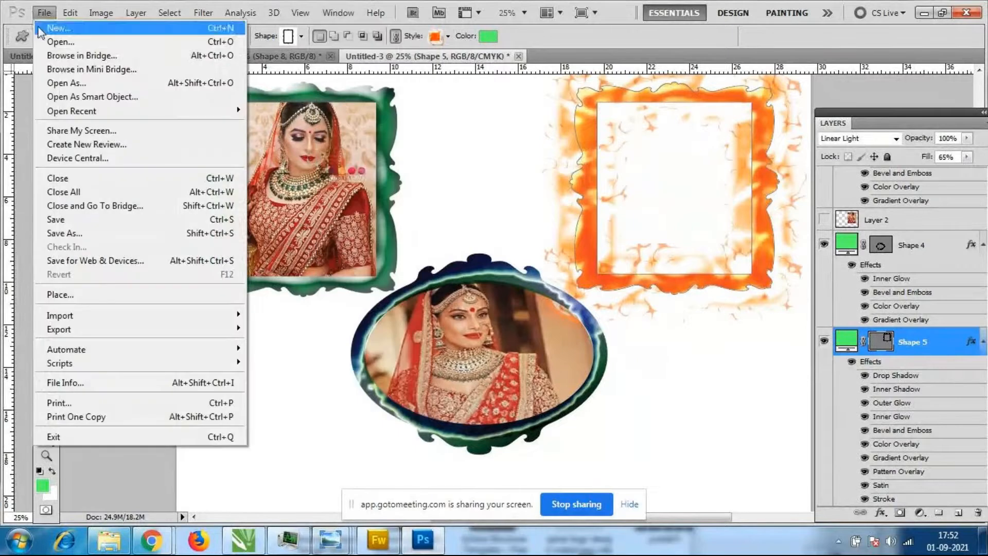
{"action": "left_click", "coordinate": [37, 36]}
{"action": "left_click", "coordinate": [39, 37]}
{"action": "left_click", "coordinate": [38, 37]}
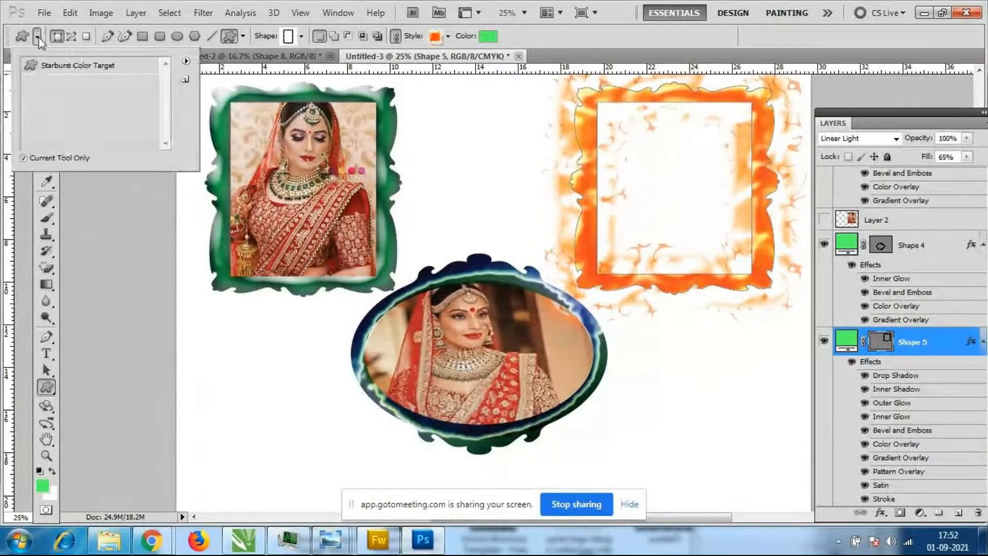
{"action": "left_click", "coordinate": [183, 62]}
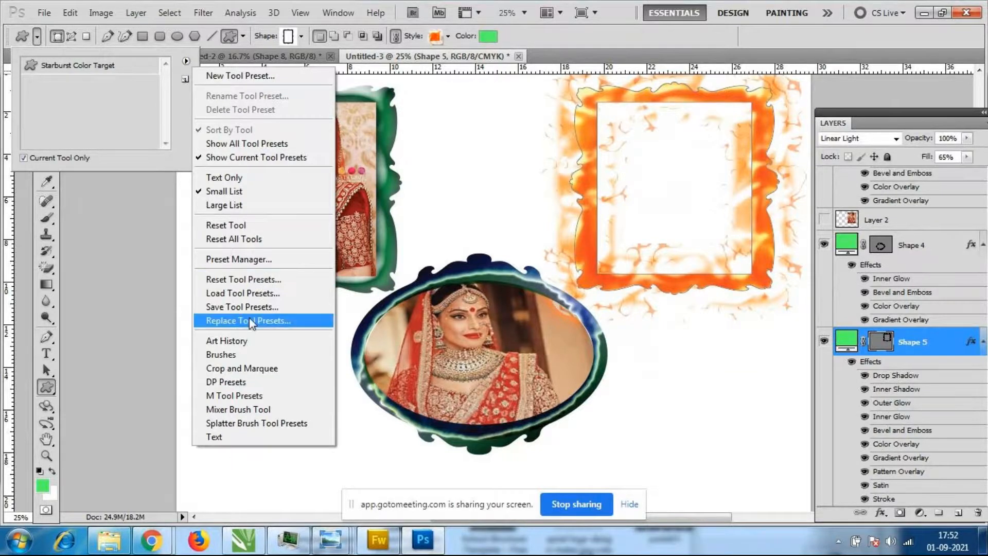
{"action": "left_click", "coordinate": [39, 45]}
{"action": "left_click", "coordinate": [37, 39]}
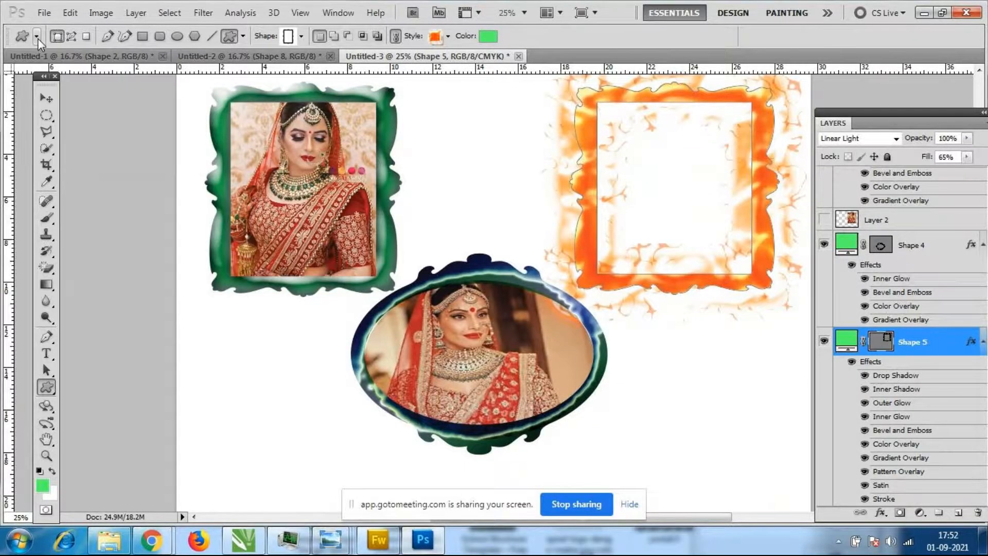
{"action": "left_click", "coordinate": [38, 39]}
{"action": "left_click", "coordinate": [186, 60]}
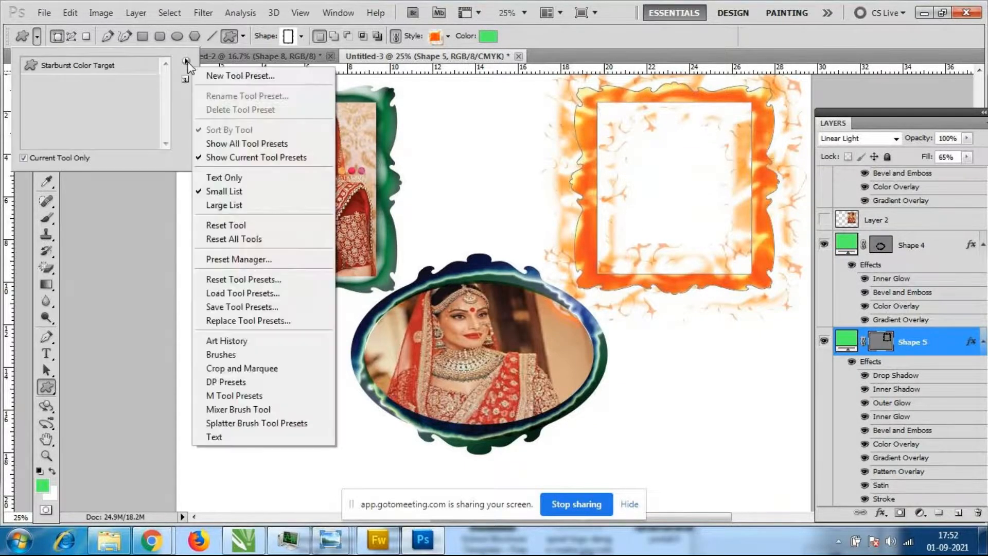
{"action": "left_click", "coordinate": [579, 36]}
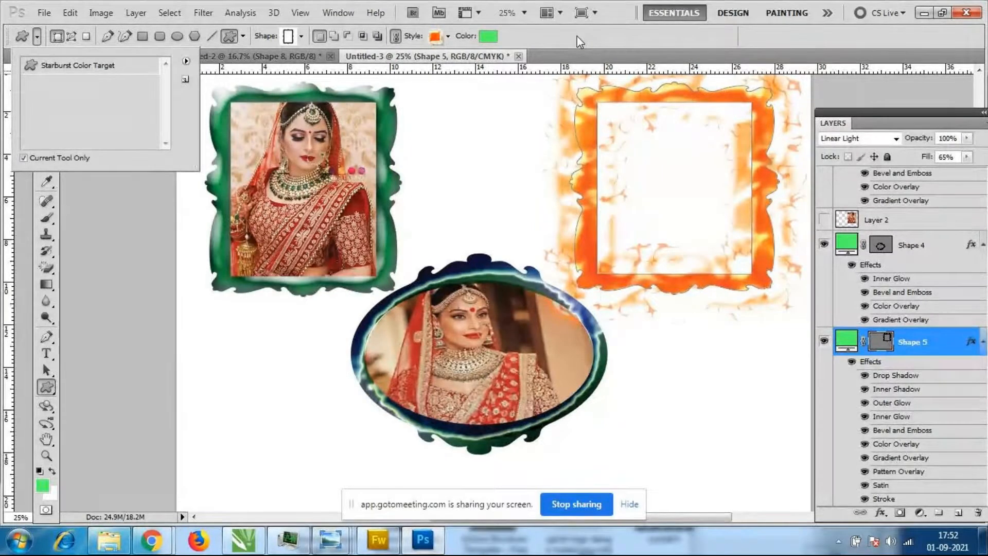
Try drawing the five-petal flower from the Nature shapes with the orange flame style, overlapping the lower part of the orange frame
{"action": "left_click", "coordinate": [302, 36]}
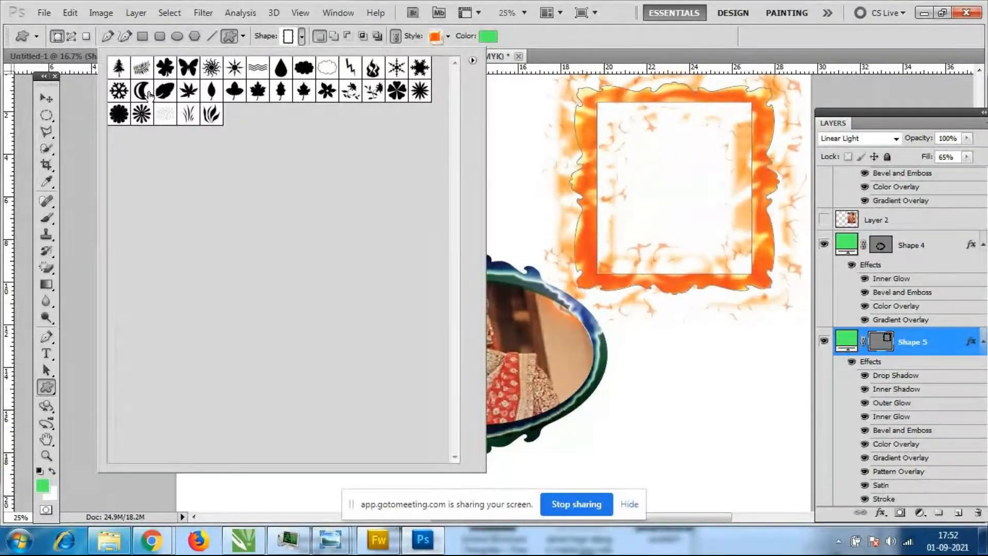
{"action": "double_click", "coordinate": [401, 98]}
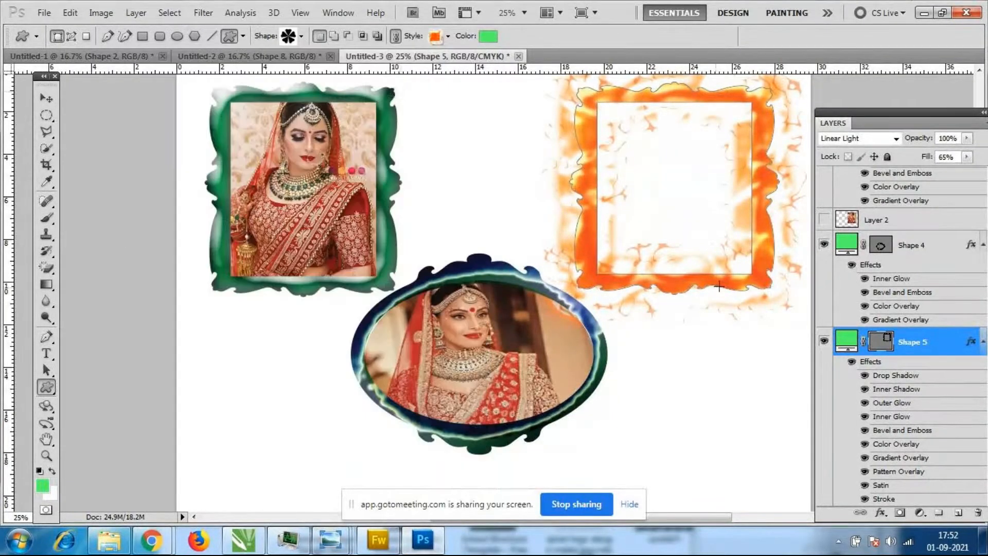
{"action": "left_click_drag", "start_coordinate": [591, 204], "coordinate": [783, 425]}
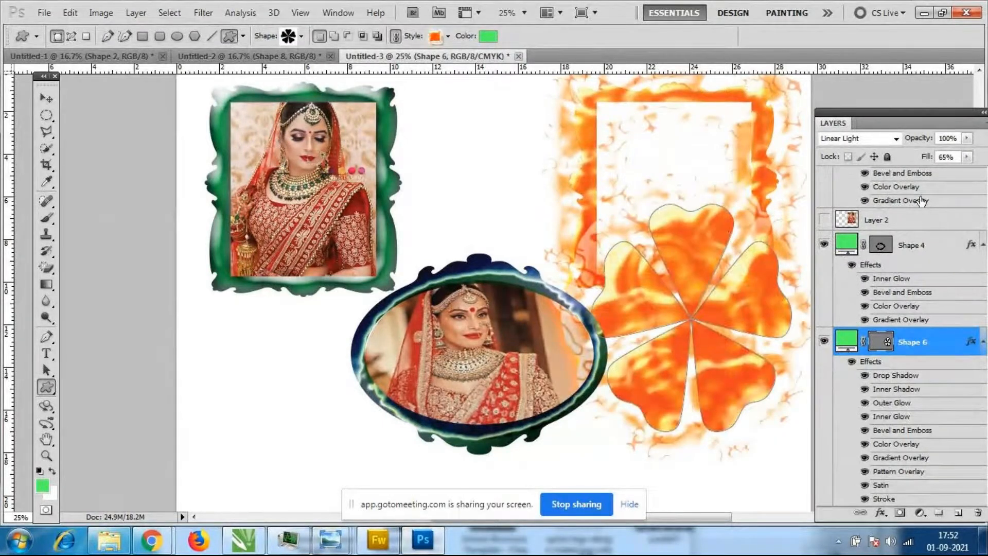
Toggle the Shape 4 layer's visibility to identify it, and undo the drawing of the five-petal flower
{"action": "left_click", "coordinate": [906, 201]}
{"action": "scroll", "coordinate": [880, 226], "scroll_direction": "down", "scroll_amount": 3}
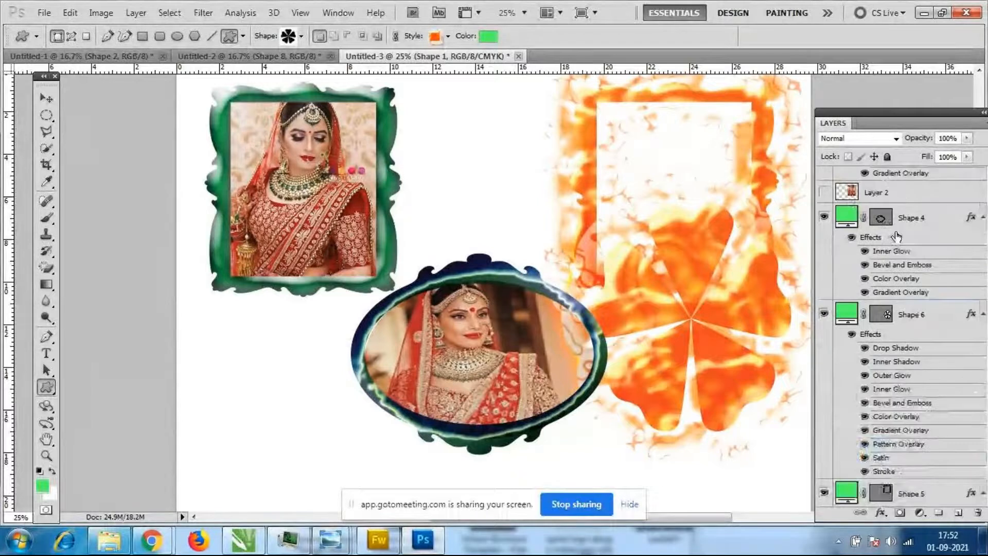
{"action": "left_click", "coordinate": [824, 217]}
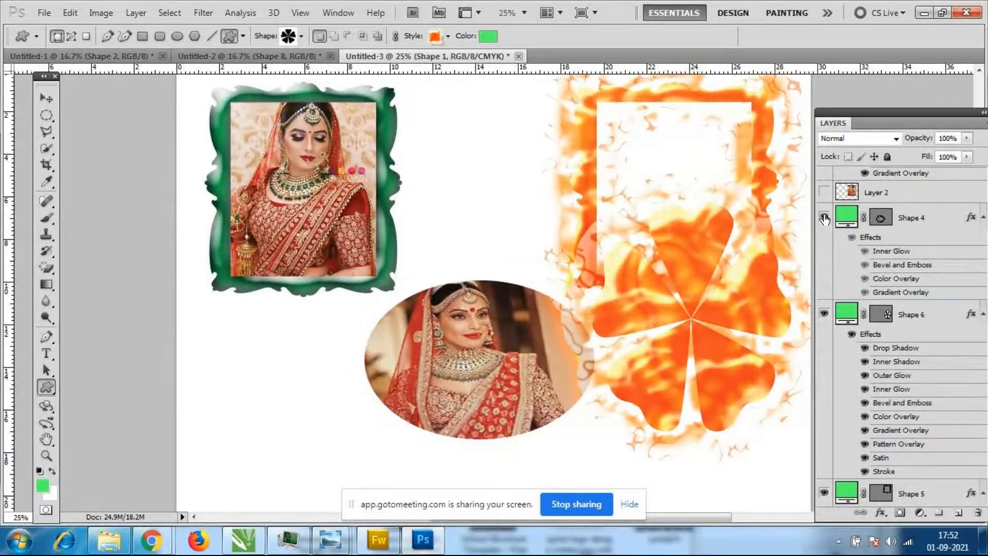
{"action": "scroll", "coordinate": [906, 309], "scroll_direction": "up", "scroll_amount": 5}
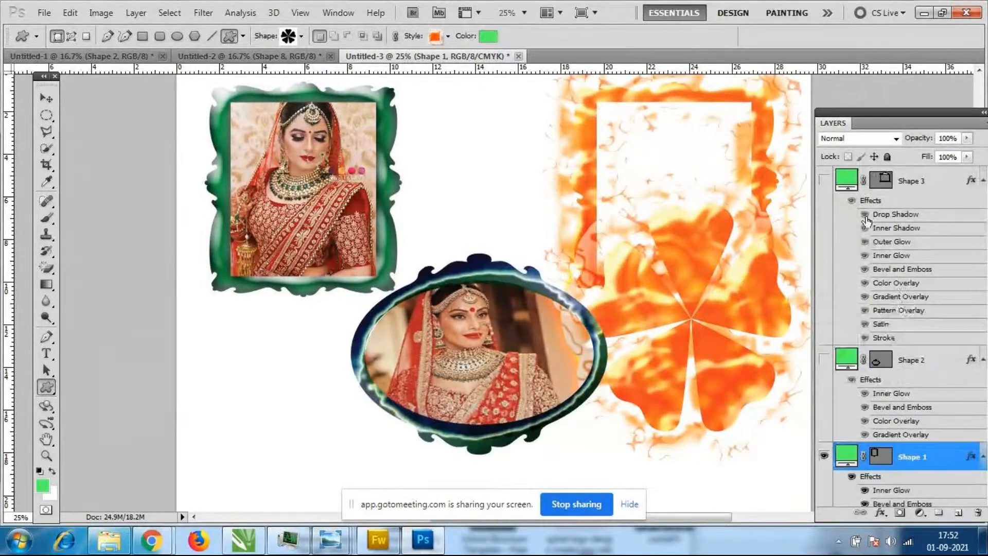
{"action": "scroll", "coordinate": [885, 355], "scroll_direction": "down", "scroll_amount": 10}
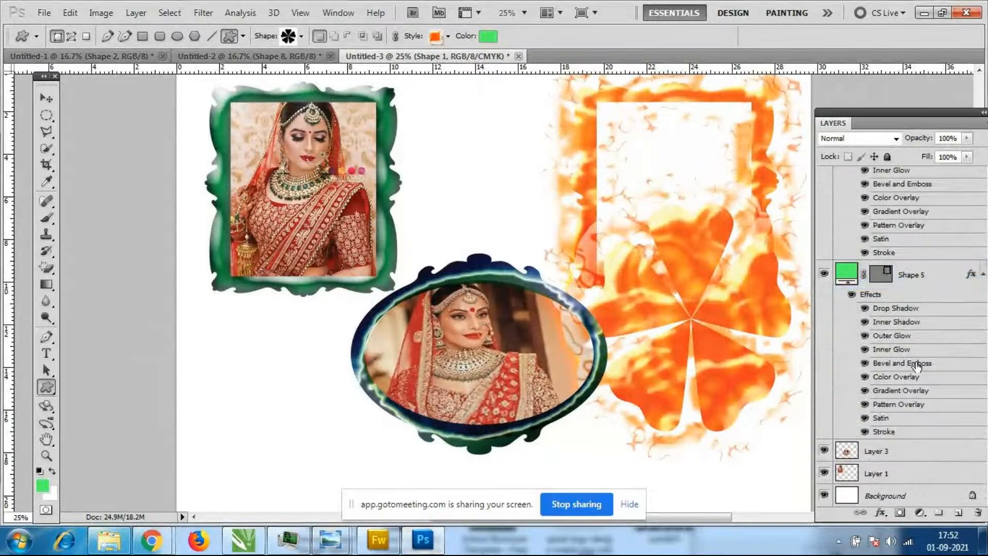
{"action": "scroll", "coordinate": [916, 364], "scroll_direction": "up", "scroll_amount": 10}
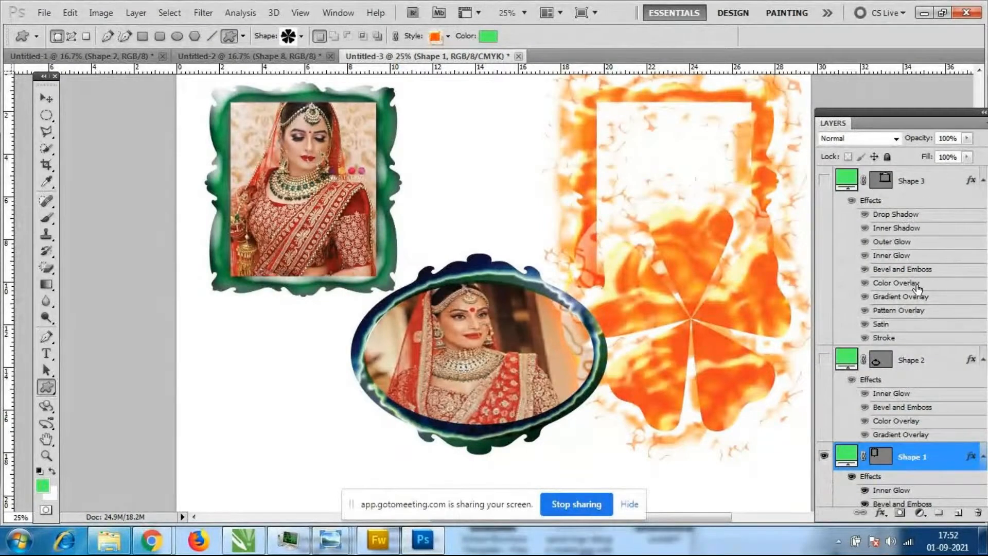
{"action": "key", "text": "ctrl+z"}
{"action": "scroll", "coordinate": [937, 260], "scroll_direction": "up", "scroll_amount": 6}
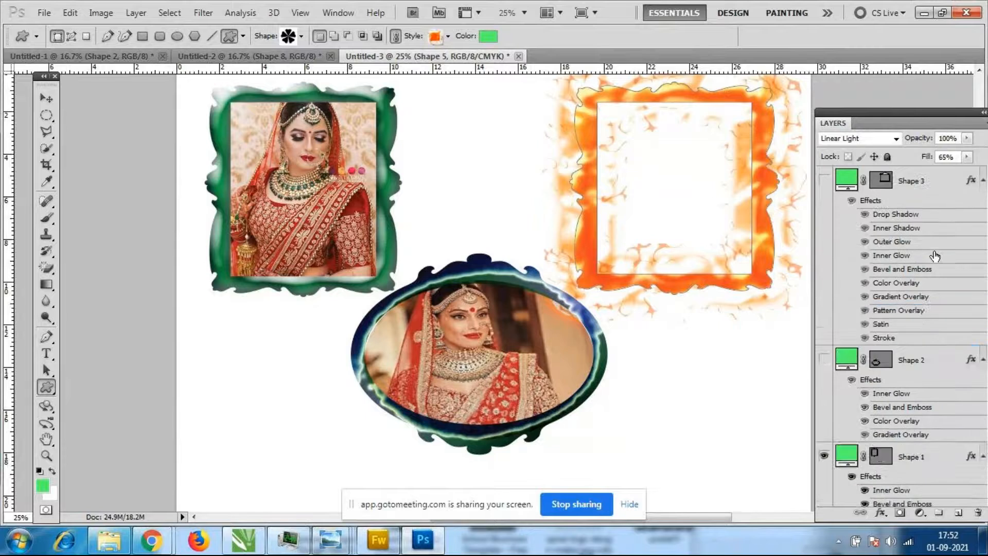
Hide the Shape 5 layer that holds the orange flame frame
{"action": "scroll", "coordinate": [943, 280], "scroll_direction": "down", "scroll_amount": 6}
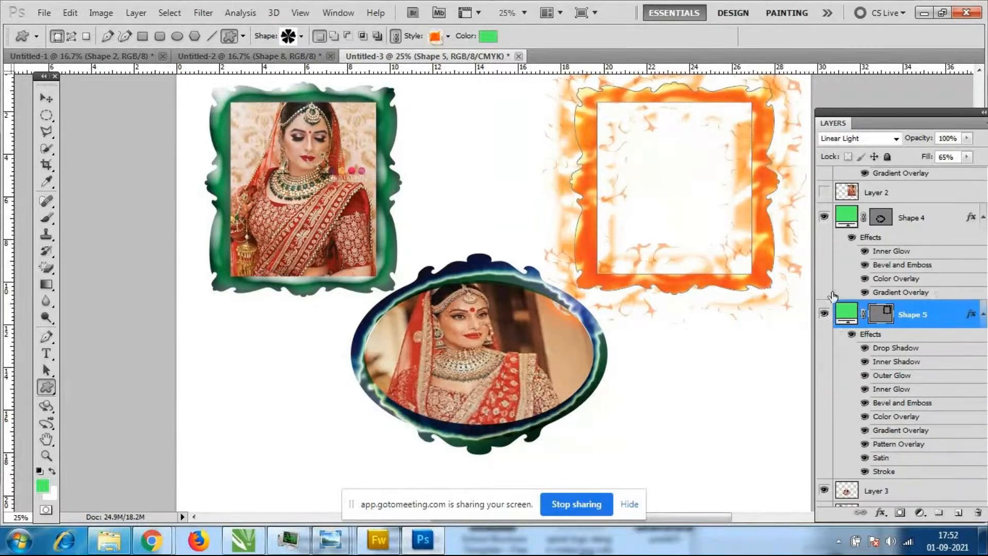
{"action": "left_click", "coordinate": [823, 218]}
{"action": "left_click", "coordinate": [824, 314]}
{"action": "left_click", "coordinate": [824, 314]}
{"action": "left_click", "coordinate": [825, 314]}
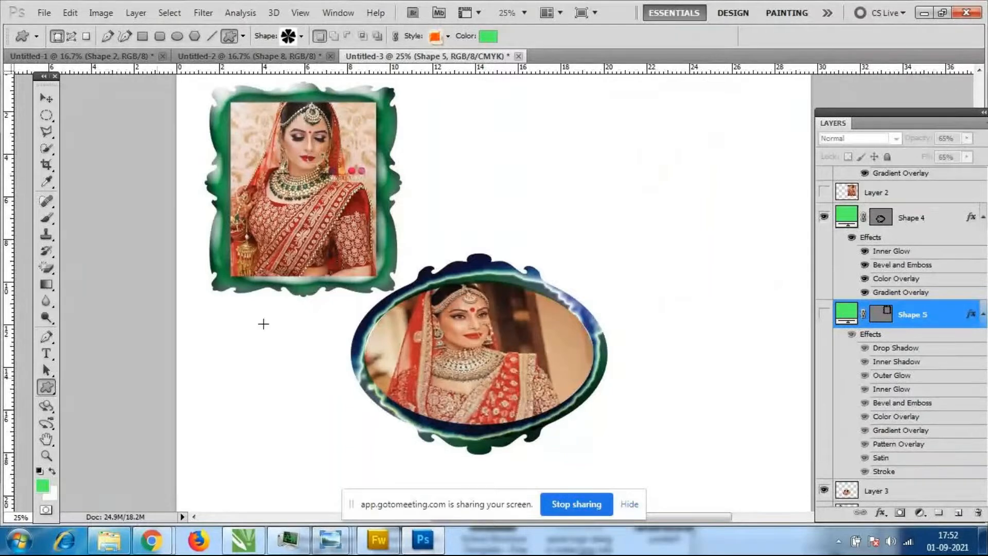
Draw the solid twelve-petal flower from the Nature shapes at the canvas's upper right and apply the glossy blue layer style
{"action": "left_click", "coordinate": [298, 37]}
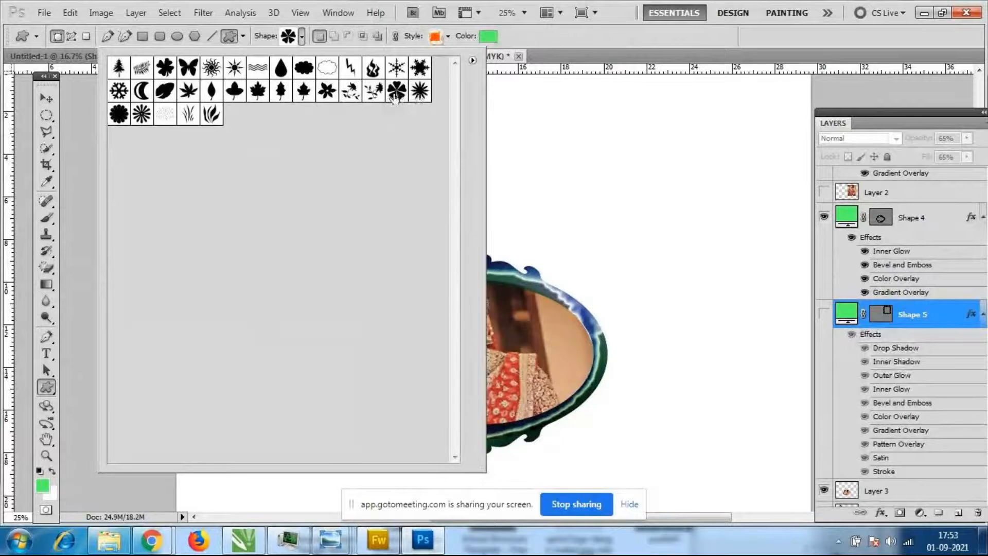
{"action": "double_click", "coordinate": [113, 119]}
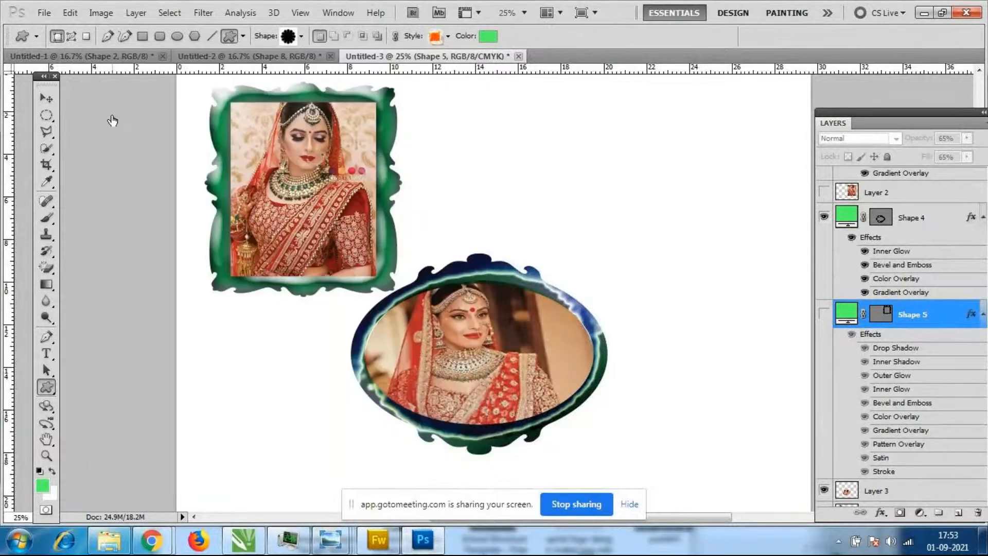
{"action": "left_click_drag", "start_coordinate": [557, 104], "coordinate": [757, 288]}
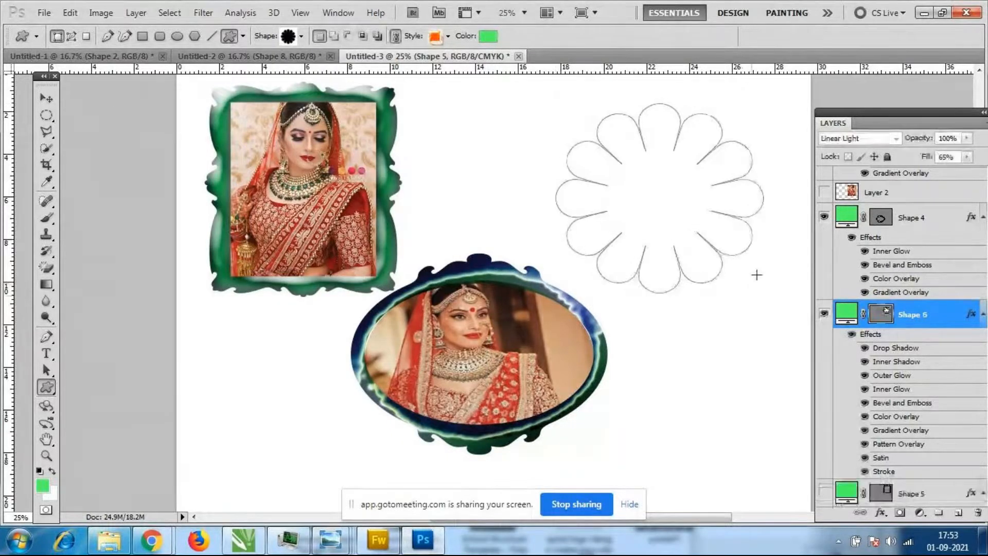
{"action": "left_click", "coordinate": [447, 36]}
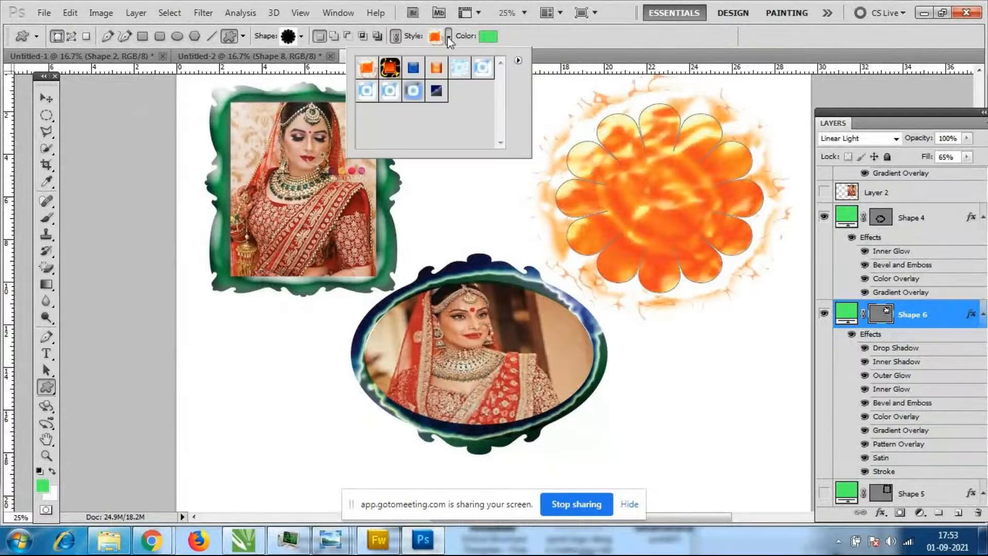
{"action": "left_click", "coordinate": [413, 67]}
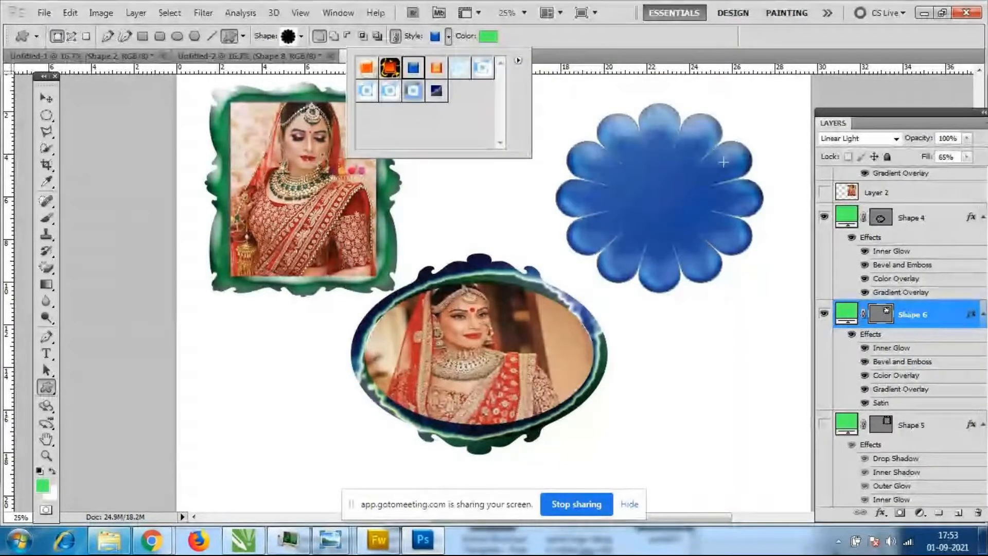
Show the Layer 2 bridal photo and move it so that it covers the blue twelve-petal flower
{"action": "left_click", "coordinate": [669, 42]}
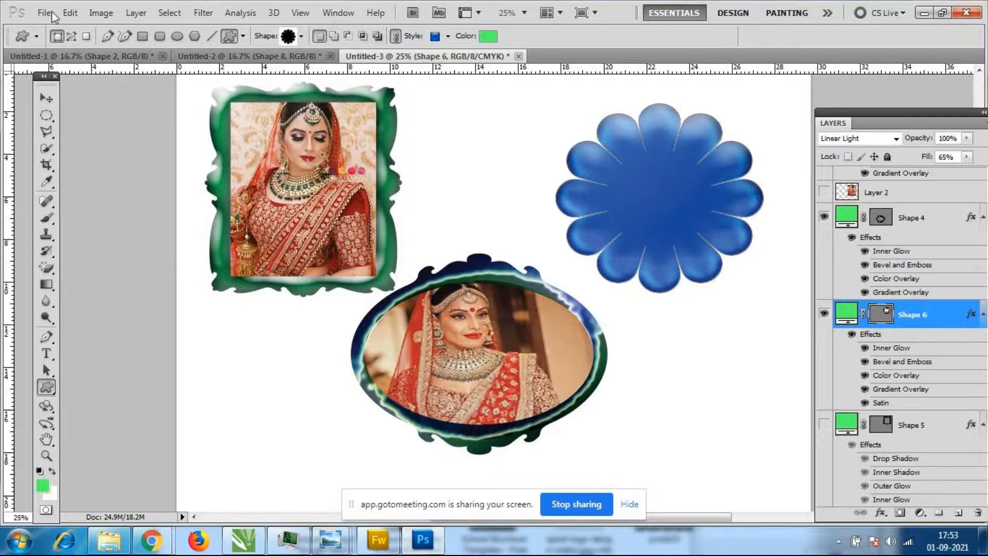
{"action": "left_click", "coordinate": [877, 192]}
{"action": "scroll", "coordinate": [887, 263], "scroll_direction": "up", "scroll_amount": 3}
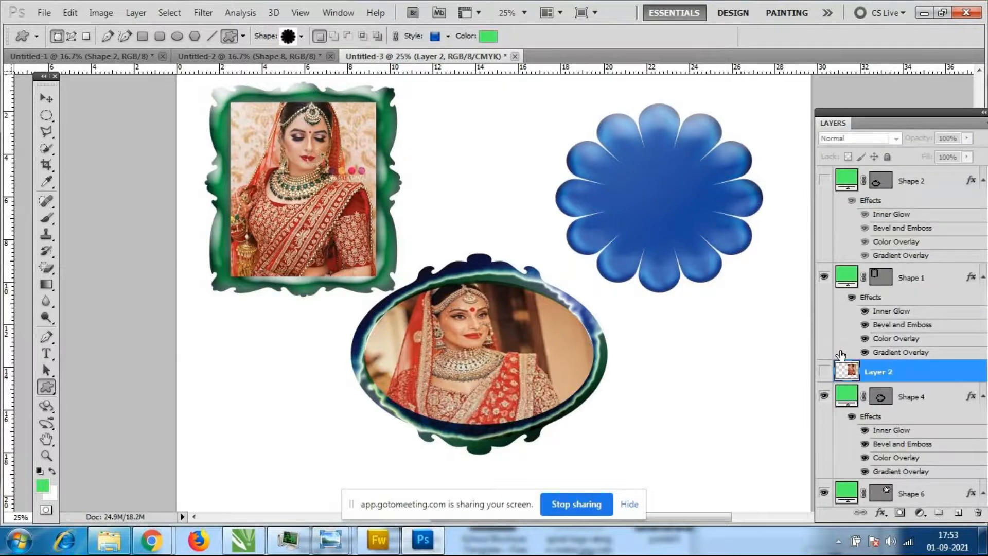
{"action": "left_click", "coordinate": [824, 371]}
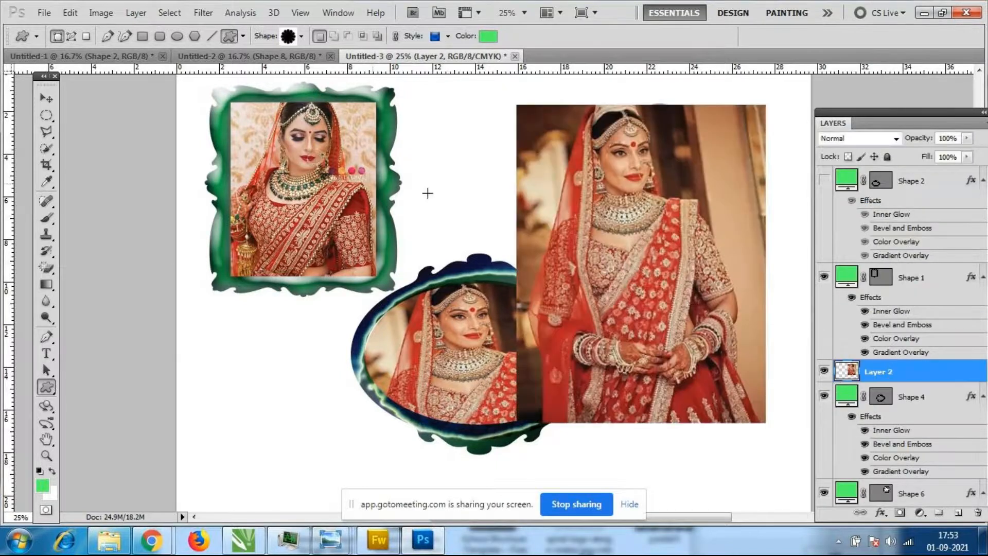
{"action": "left_click", "coordinate": [46, 98]}
{"action": "left_click_drag", "start_coordinate": [705, 277], "coordinate": [747, 264]}
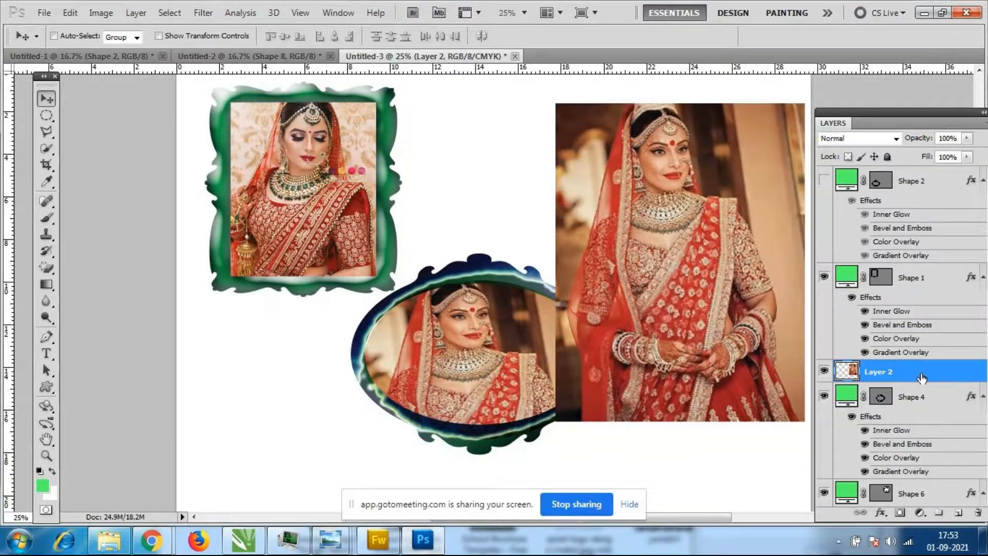
Toggle Layer 2's visibility and look through the layer stack to check where the photo sits relative to the shapes
{"action": "left_click", "coordinate": [823, 372]}
{"action": "left_click", "coordinate": [823, 371]}
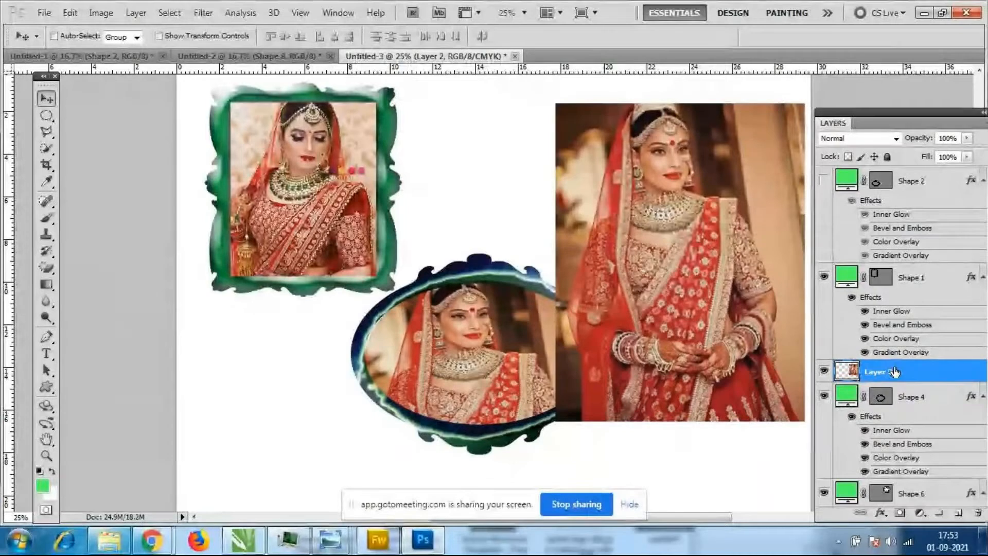
{"action": "scroll", "coordinate": [942, 285], "scroll_direction": "up", "scroll_amount": 4}
{"action": "scroll", "coordinate": [941, 283], "scroll_direction": "down", "scroll_amount": 4}
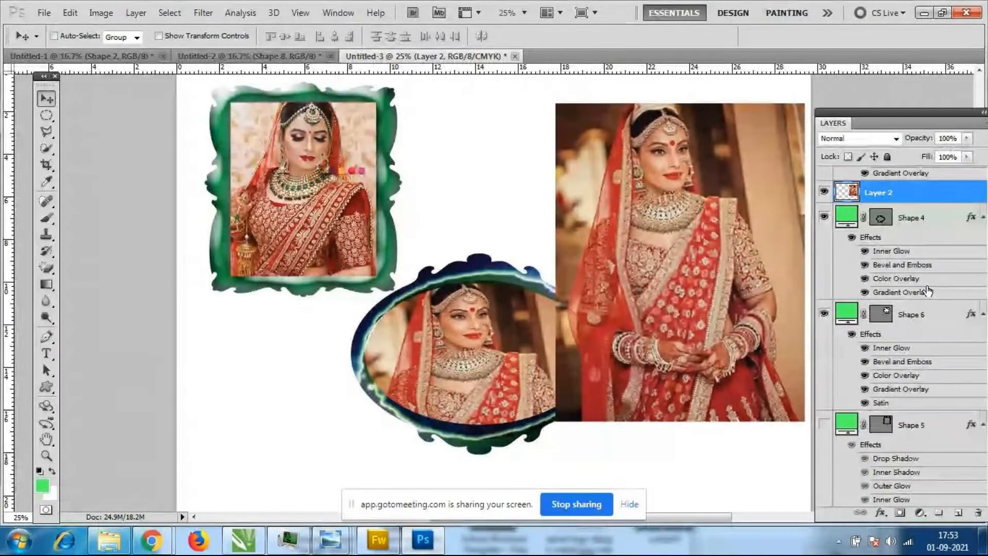
{"action": "scroll", "coordinate": [921, 309], "scroll_direction": "down", "scroll_amount": 5}
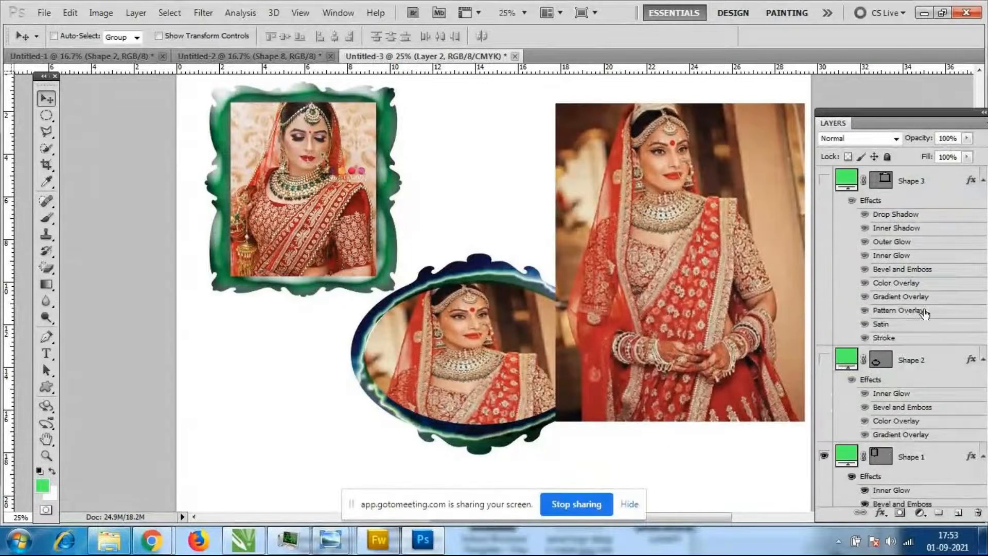
{"action": "scroll", "coordinate": [898, 407], "scroll_direction": "down", "scroll_amount": 3}
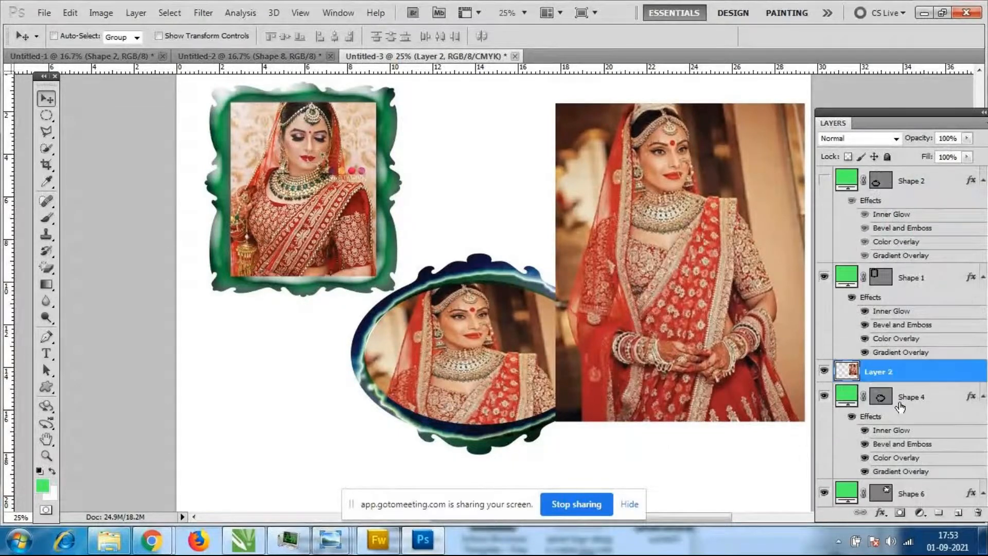
{"action": "left_click", "coordinate": [824, 371]}
{"action": "left_click", "coordinate": [824, 371]}
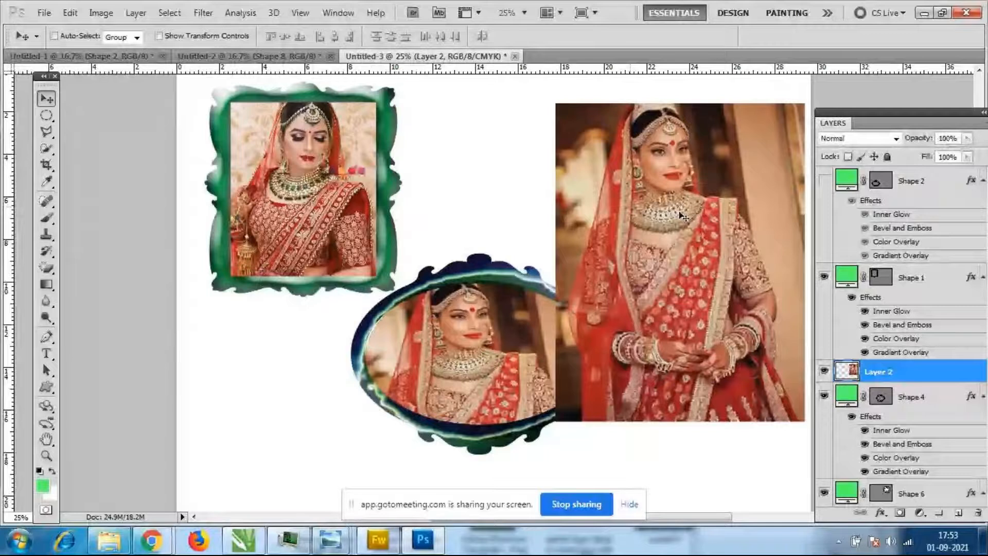
Copy an elliptical area around the bride's face and shoulders from Layer 2 to a new layer, and hide Layer 2
{"action": "left_click", "coordinate": [46, 116]}
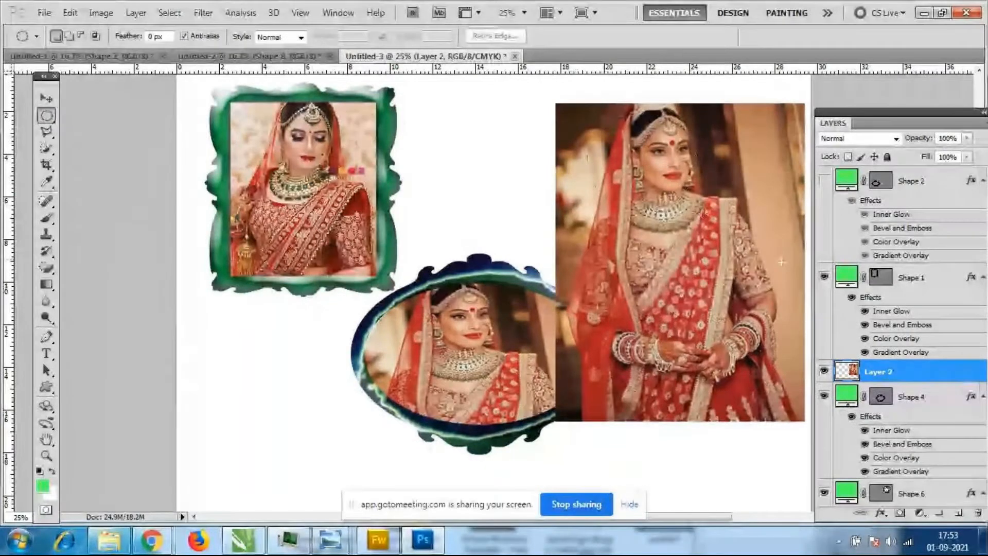
{"action": "left_click_drag", "start_coordinate": [586, 112], "coordinate": [778, 260]}
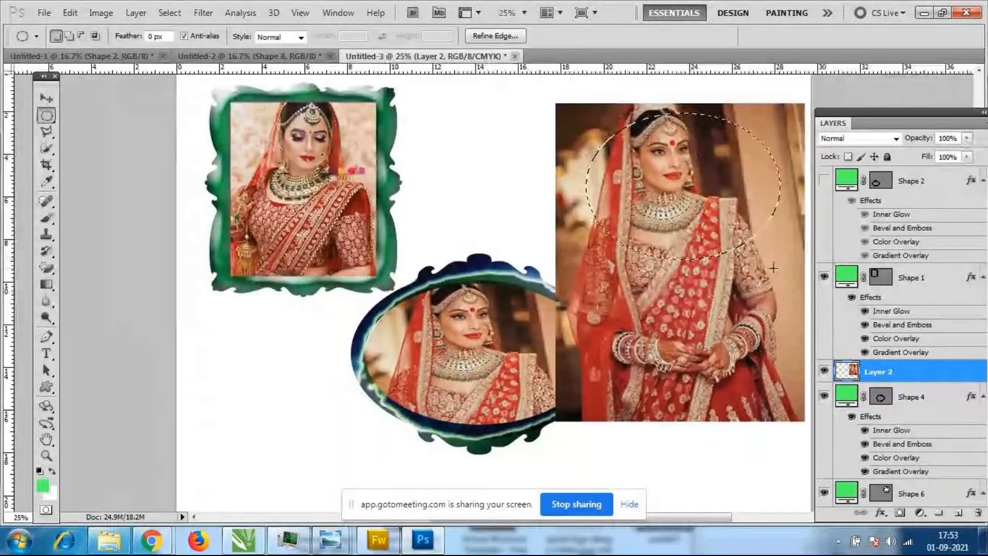
{"action": "key", "text": "ctrl+j"}
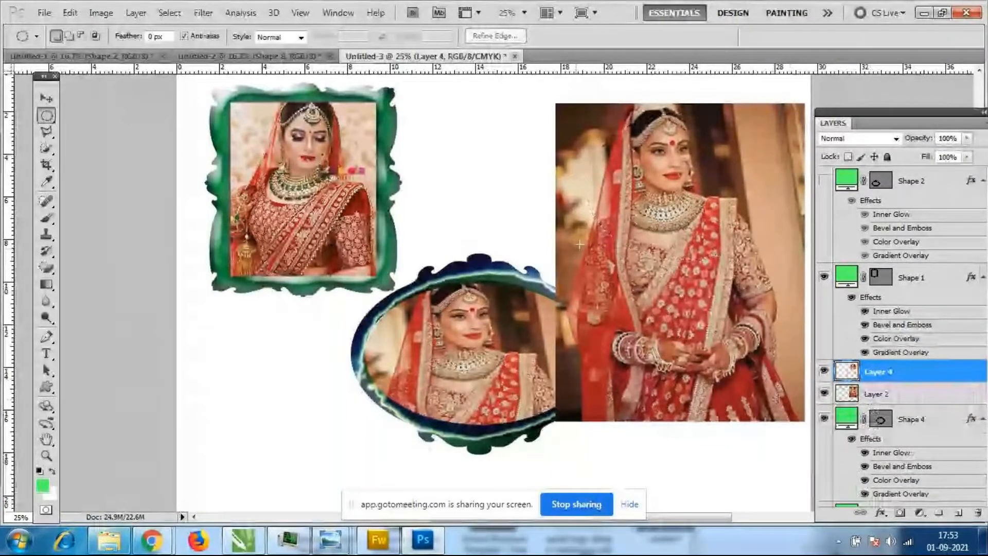
{"action": "left_click", "coordinate": [824, 394]}
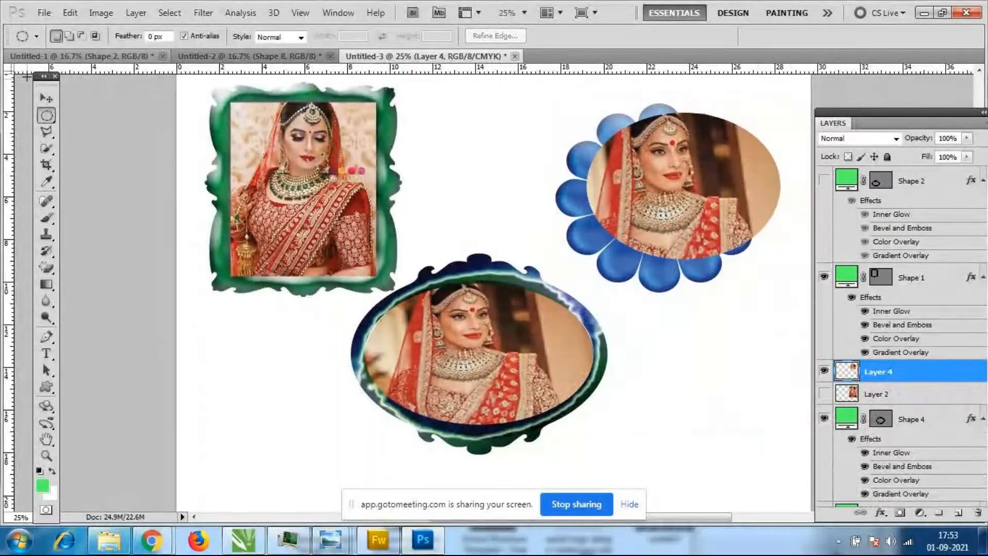
Move the oval portrait onto the centre of the blue flower and scale it down so the petals surround it
{"action": "key", "text": "v"}
{"action": "left_click_drag", "start_coordinate": [617, 201], "coordinate": [644, 220]}
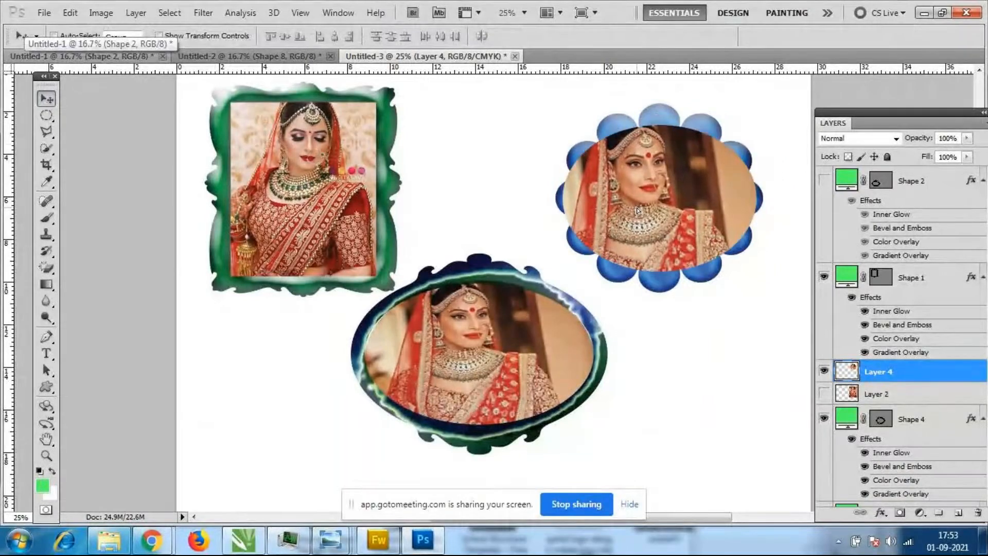
{"action": "key", "text": "ctrl+t"}
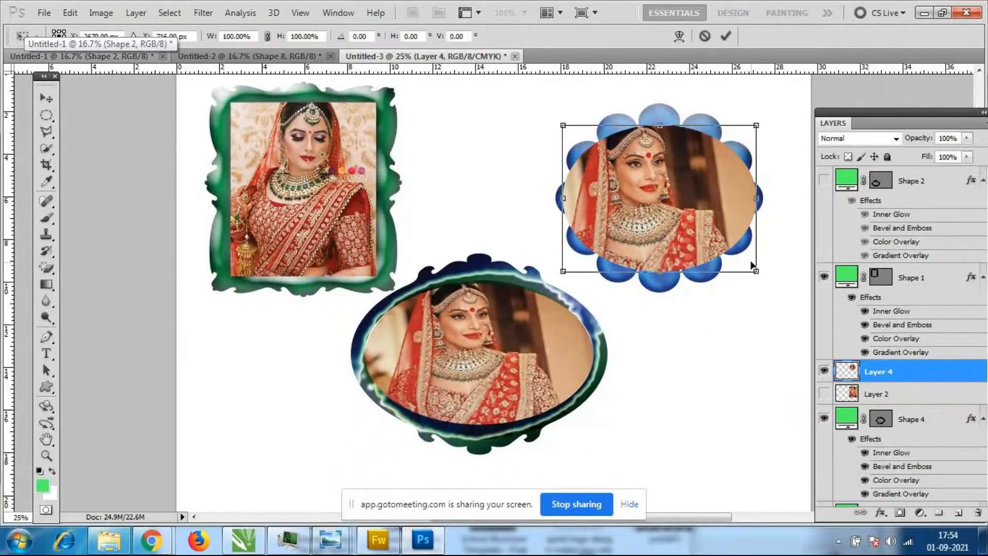
{"action": "left_click_drag", "start_coordinate": [755, 264], "coordinate": [742, 256]}
{"action": "key", "text": "Return"}
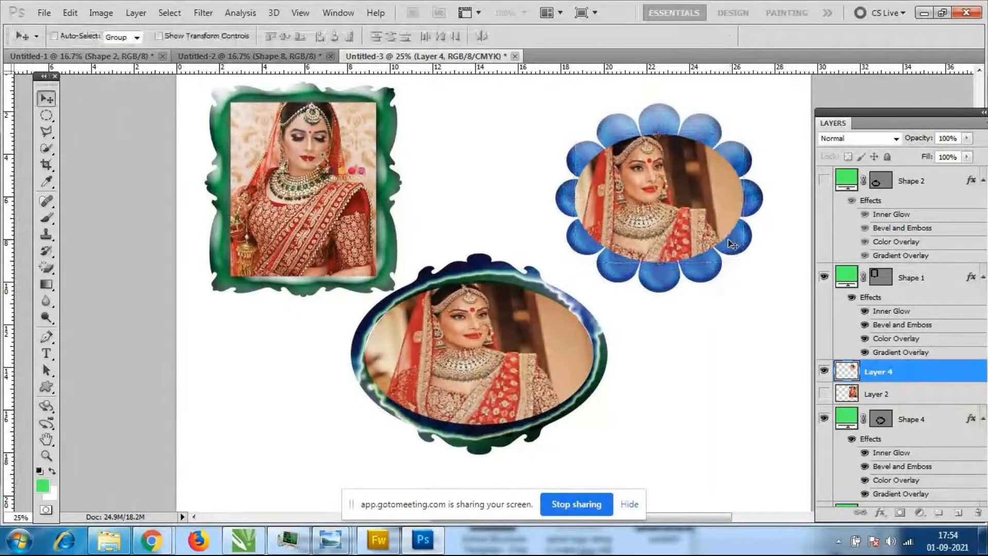
Soften the oval portrait's edges all around with the Eraser at brush size 150, blending it into the blue flower
{"action": "left_click", "coordinate": [47, 267]}
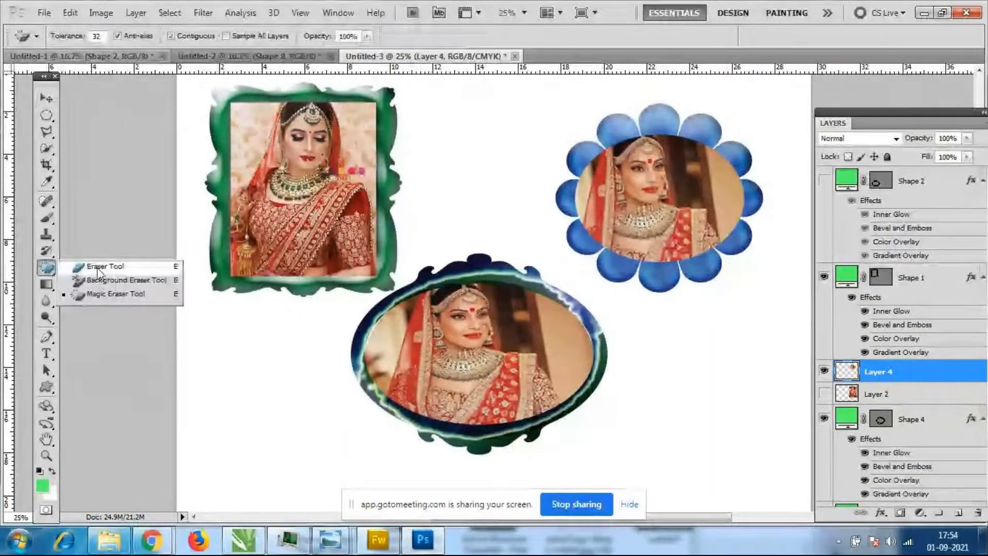
{"action": "left_click", "coordinate": [110, 294]}
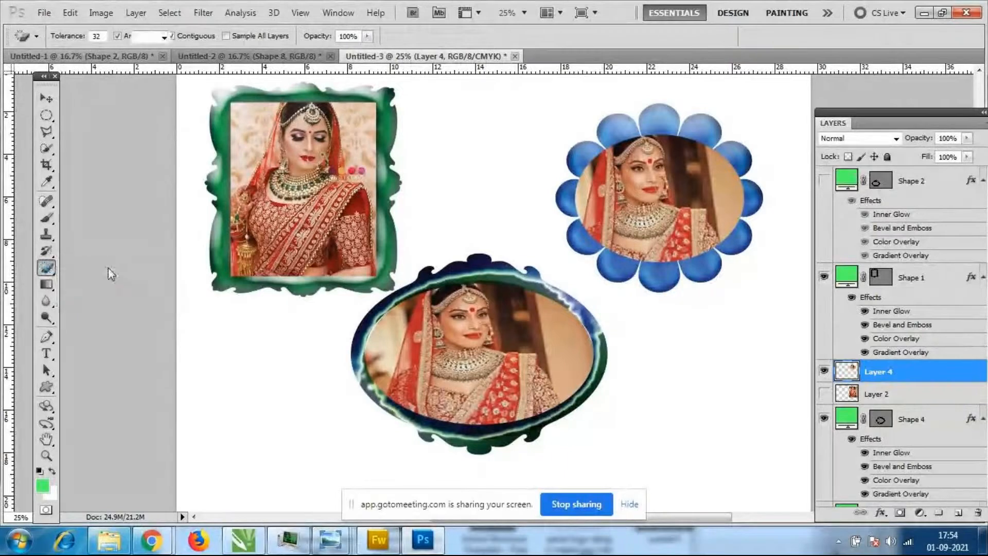
{"action": "key", "text": "shift+e"}
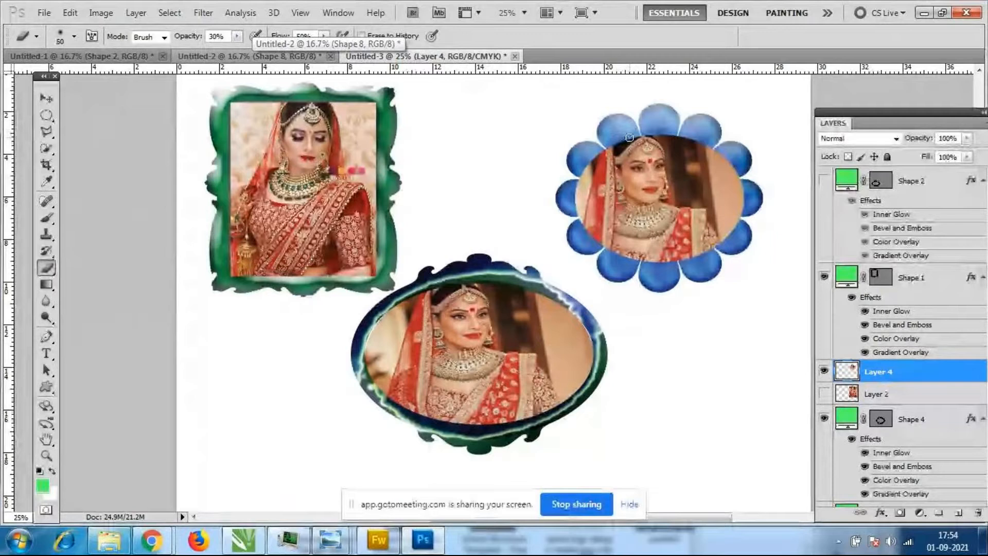
{"action": "key", "text": "bracketright"}
{"action": "key", "text": "bracketright"}
{"action": "key", "text": "bracketright"}
{"action": "key", "text": "bracketright"}
{"action": "mouse_move", "coordinate": [571, 203]}
{"action": "left_mouse_down"}
{"action": "mouse_move", "coordinate": [583, 181]}
{"action": "mouse_move", "coordinate": [573, 192]}
{"action": "mouse_move", "coordinate": [581, 228]}
{"action": "mouse_move", "coordinate": [610, 258]}
{"action": "mouse_move", "coordinate": [584, 224]}
{"action": "mouse_move", "coordinate": [581, 164]}
{"action": "mouse_move", "coordinate": [602, 253]}
{"action": "mouse_move", "coordinate": [687, 264]}
{"action": "mouse_move", "coordinate": [754, 195]}
{"action": "mouse_move", "coordinate": [724, 158]}
{"action": "mouse_move", "coordinate": [723, 170]}
{"action": "mouse_move", "coordinate": [691, 141]}
{"action": "mouse_move", "coordinate": [706, 134]}
{"action": "mouse_move", "coordinate": [755, 204]}
{"action": "mouse_move", "coordinate": [729, 223]}
{"action": "mouse_move", "coordinate": [746, 190]}
{"action": "mouse_move", "coordinate": [708, 249]}
{"action": "mouse_move", "coordinate": [657, 264]}
{"action": "mouse_move", "coordinate": [677, 264]}
{"action": "mouse_move", "coordinate": [653, 262]}
{"action": "mouse_move", "coordinate": [737, 227]}
{"action": "mouse_move", "coordinate": [715, 153]}
{"action": "mouse_move", "coordinate": [599, 138]}
{"action": "mouse_move", "coordinate": [678, 135]}
{"action": "left_mouse_up"}
{"action": "key", "text": "bracketright"}
{"action": "key", "text": "bracketright"}
{"action": "key", "text": "bracketright"}
{"action": "mouse_move", "coordinate": [700, 142]}
{"action": "left_mouse_down"}
{"action": "mouse_move", "coordinate": [613, 131]}
{"action": "mouse_move", "coordinate": [638, 133]}
{"action": "mouse_move", "coordinate": [565, 167]}
{"action": "mouse_move", "coordinate": [582, 153]}
{"action": "mouse_move", "coordinate": [590, 166]}
{"action": "mouse_move", "coordinate": [570, 185]}
{"action": "mouse_move", "coordinate": [600, 245]}
{"action": "mouse_move", "coordinate": [673, 266]}
{"action": "mouse_move", "coordinate": [728, 221]}
{"action": "mouse_move", "coordinate": [668, 261]}
{"action": "mouse_move", "coordinate": [693, 262]}
{"action": "mouse_move", "coordinate": [615, 251]}
{"action": "mouse_move", "coordinate": [660, 266]}
{"action": "mouse_move", "coordinate": [738, 255]}
{"action": "mouse_move", "coordinate": [686, 135]}
{"action": "mouse_move", "coordinate": [730, 154]}
{"action": "mouse_move", "coordinate": [700, 137]}
{"action": "mouse_move", "coordinate": [597, 147]}
{"action": "mouse_move", "coordinate": [625, 128]}
{"action": "mouse_move", "coordinate": [585, 174]}
{"action": "mouse_move", "coordinate": [582, 203]}
{"action": "mouse_move", "coordinate": [632, 267]}
{"action": "mouse_move", "coordinate": [692, 264]}
{"action": "mouse_move", "coordinate": [733, 199]}
{"action": "mouse_move", "coordinate": [705, 143]}
{"action": "mouse_move", "coordinate": [725, 151]}
{"action": "left_mouse_up"}
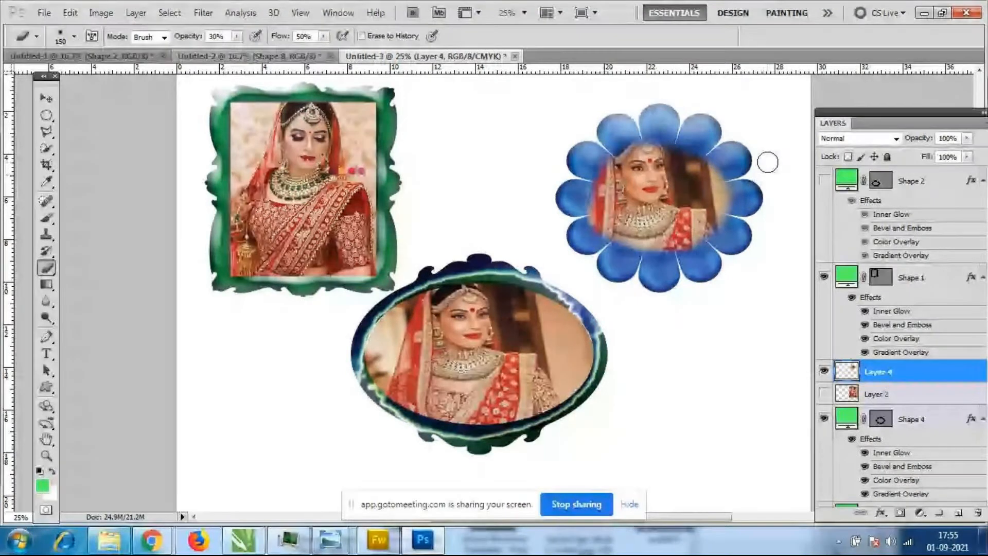
{"action": "left_click_drag", "start_coordinate": [760, 180], "coordinate": [741, 213]}
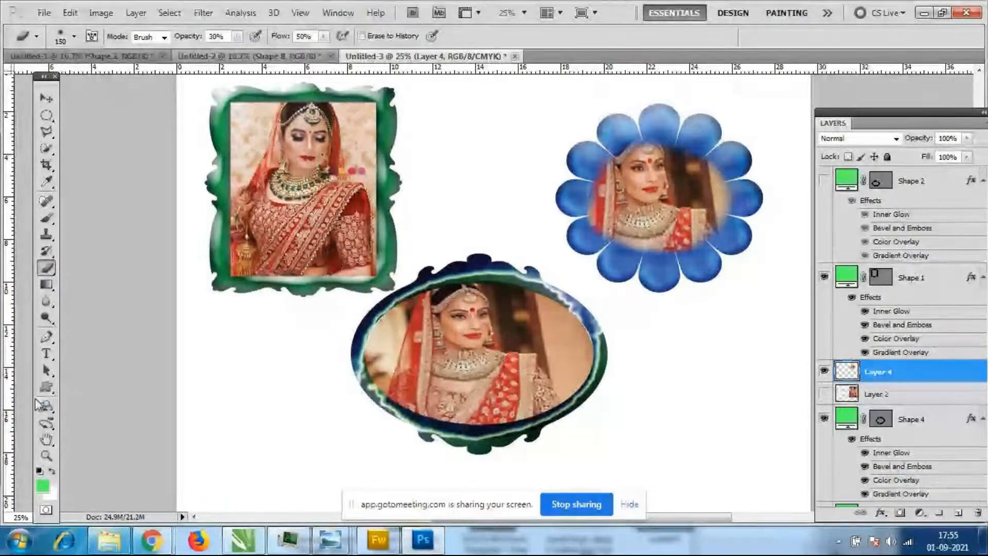
Draw the wavy-rayed sun from the Nature shapes in the blue style below the flower, and place it beside the oval frame
{"action": "left_click", "coordinate": [46, 387]}
{"action": "left_click", "coordinate": [303, 36]}
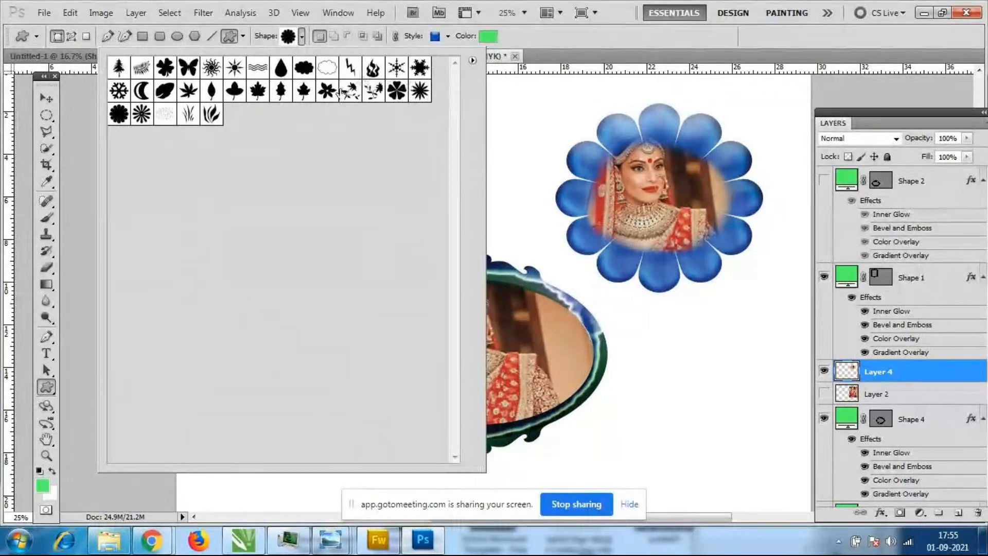
{"action": "double_click", "coordinate": [212, 67]}
{"action": "left_click_drag", "start_coordinate": [628, 308], "coordinate": [803, 478]}
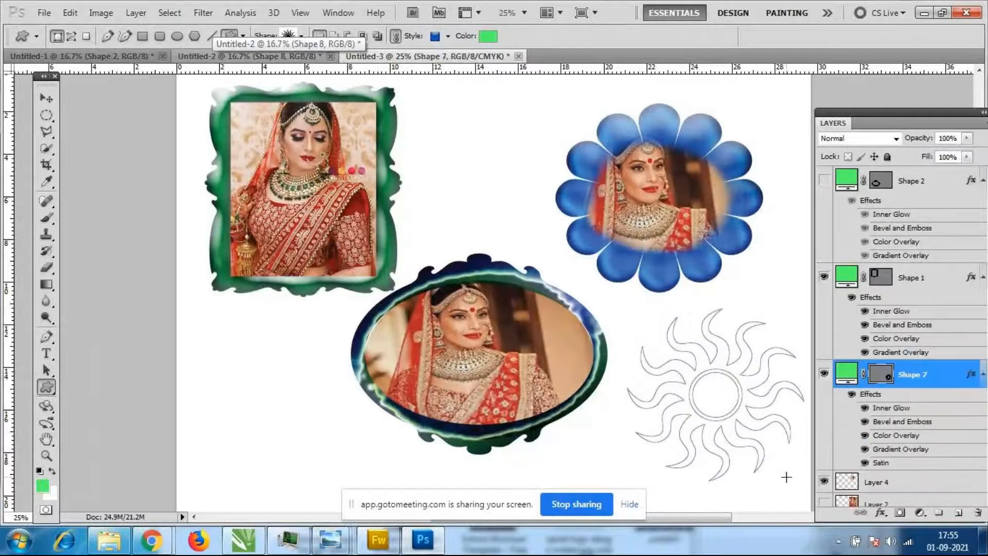
{"action": "left_click", "coordinate": [46, 98]}
{"action": "left_click_drag", "start_coordinate": [726, 403], "coordinate": [694, 386]}
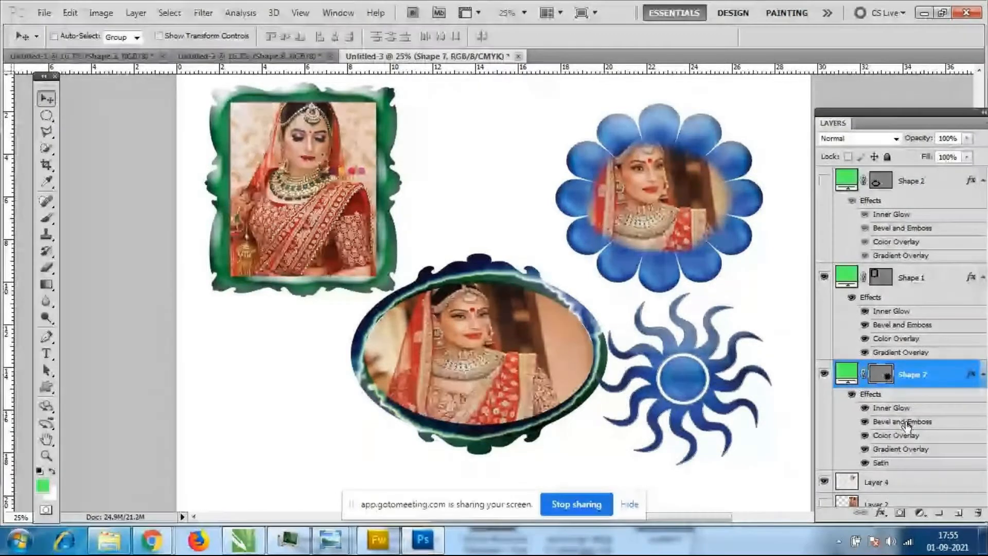
Duplicate the Layer 4 portrait, move the copy over the blue sun, and bring it to the top of the layer stack
{"action": "left_click", "coordinate": [875, 482]}
{"action": "left_click", "coordinate": [825, 482]}
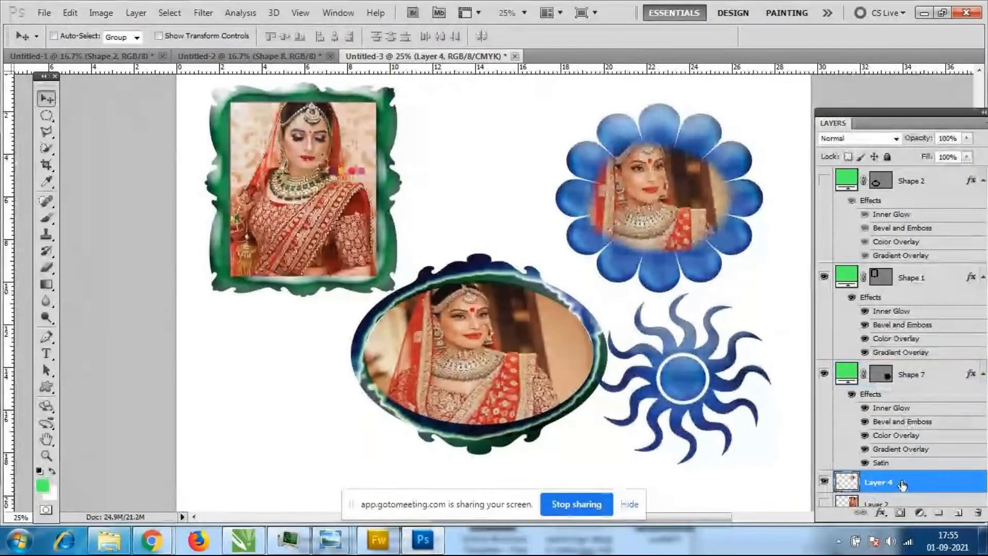
{"action": "right_click", "coordinate": [903, 480]}
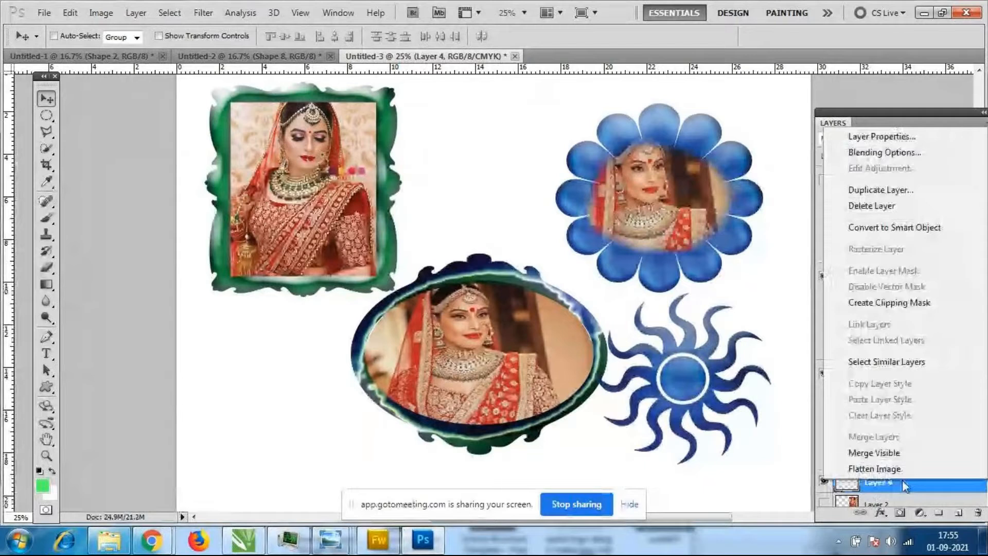
{"action": "left_click", "coordinate": [865, 190]}
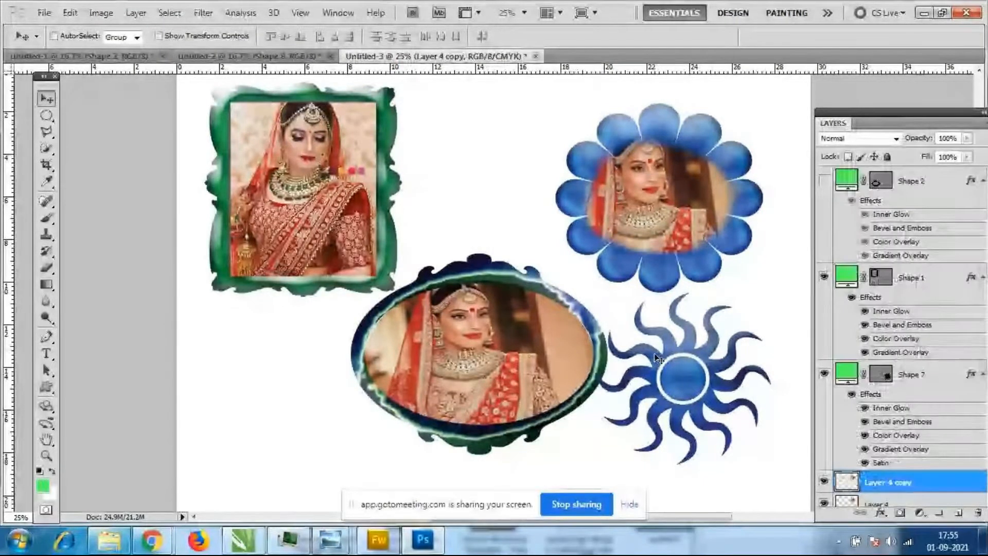
{"action": "left_click_drag", "start_coordinate": [711, 237], "coordinate": [690, 387]}
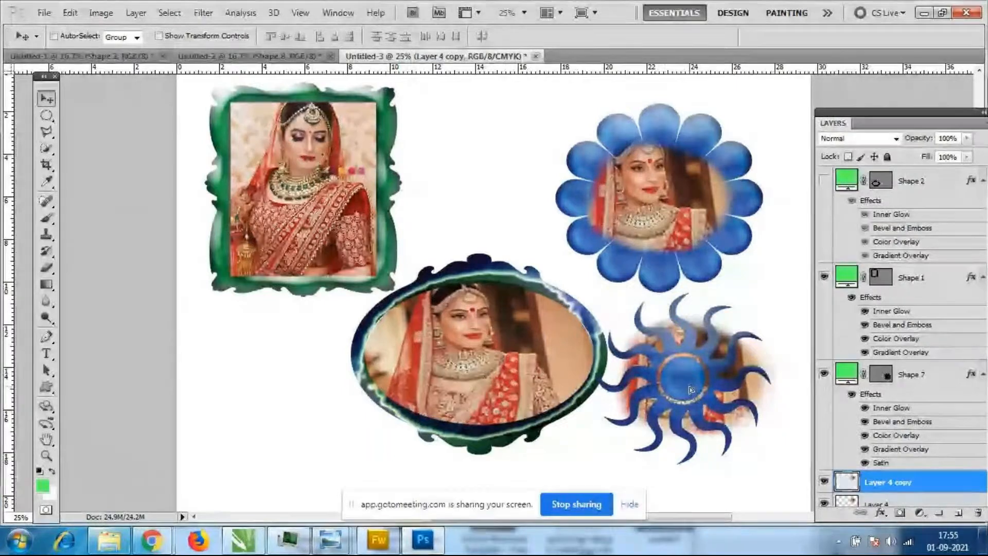
{"action": "left_click_drag", "start_coordinate": [884, 482], "coordinate": [881, 173]}
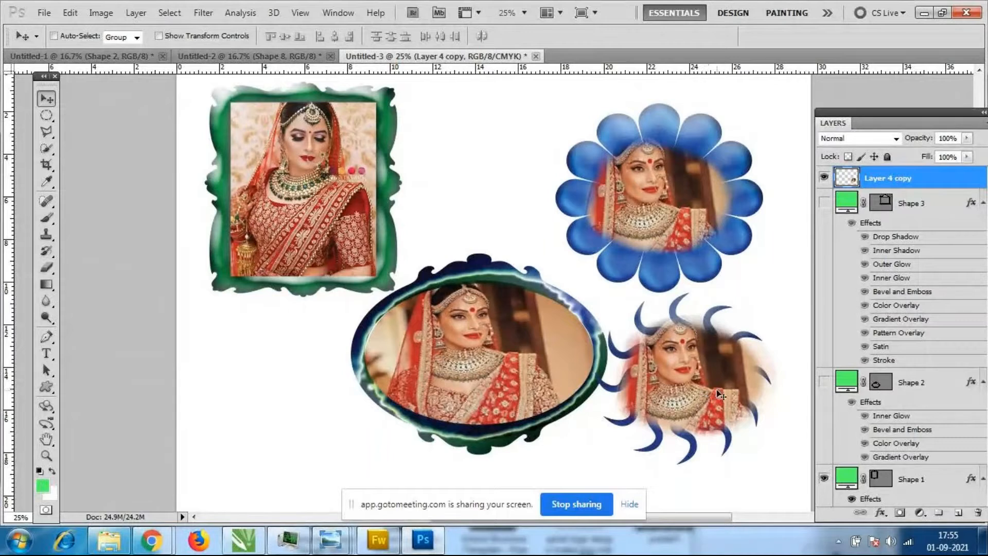
Scale the copied portrait to 77.80% and centre it on the blue sun
{"action": "key", "text": "ctrl+t"}
{"action": "left_click_drag", "start_coordinate": [777, 443], "coordinate": [740, 429]}
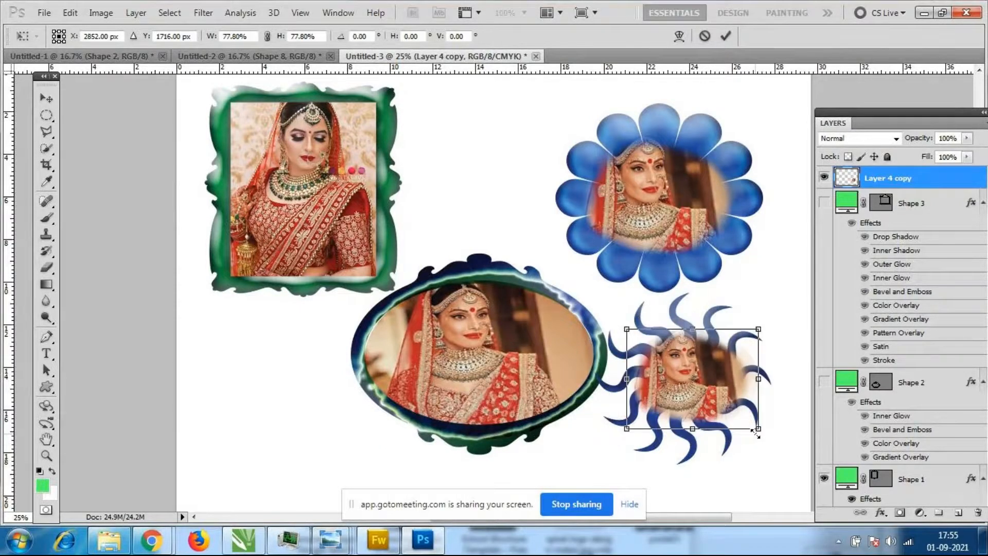
{"action": "left_click_drag", "start_coordinate": [695, 392], "coordinate": [709, 391]}
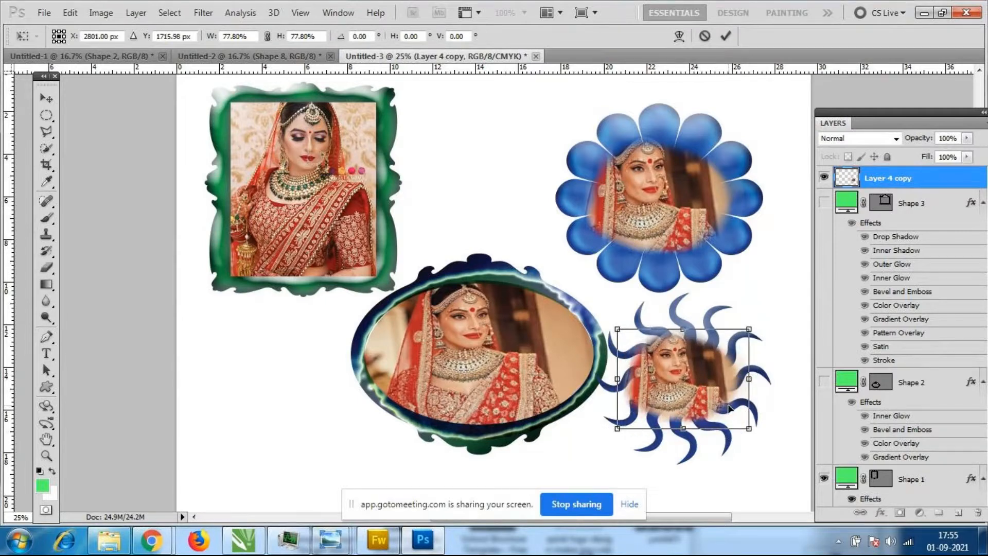
{"action": "key", "text": "Return"}
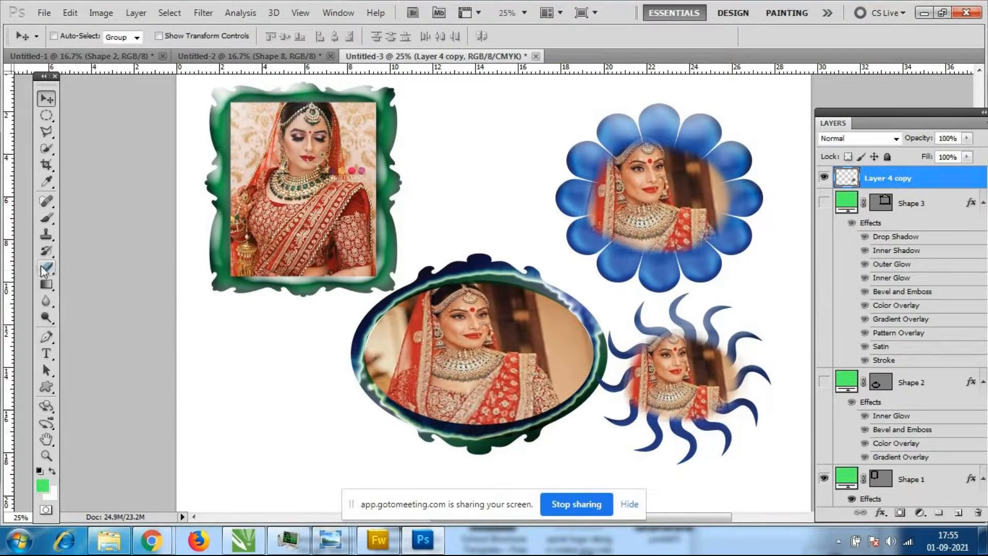
Erase the copied portrait's outer edges softly around the sun's rays, and shift the portrait to the sun's centre
{"action": "left_click", "coordinate": [43, 268]}
{"action": "mouse_move", "coordinate": [736, 370]}
{"action": "left_mouse_down"}
{"action": "mouse_move", "coordinate": [713, 335]}
{"action": "mouse_move", "coordinate": [745, 394]}
{"action": "mouse_move", "coordinate": [715, 364]}
{"action": "mouse_move", "coordinate": [741, 388]}
{"action": "mouse_move", "coordinate": [734, 371]}
{"action": "left_mouse_up"}
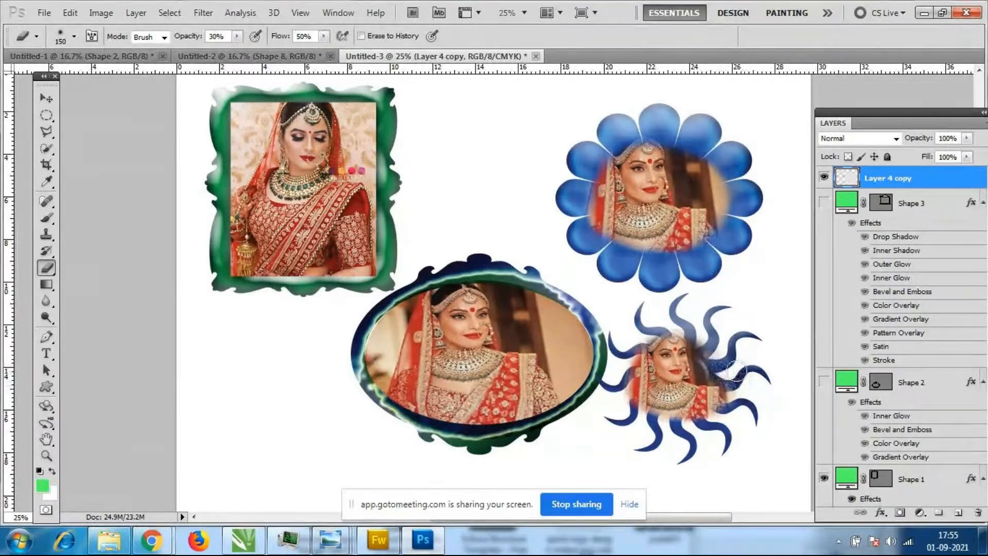
{"action": "mouse_move", "coordinate": [644, 335]}
{"action": "left_mouse_down"}
{"action": "mouse_move", "coordinate": [633, 399]}
{"action": "mouse_move", "coordinate": [654, 437]}
{"action": "mouse_move", "coordinate": [725, 394]}
{"action": "left_mouse_up"}
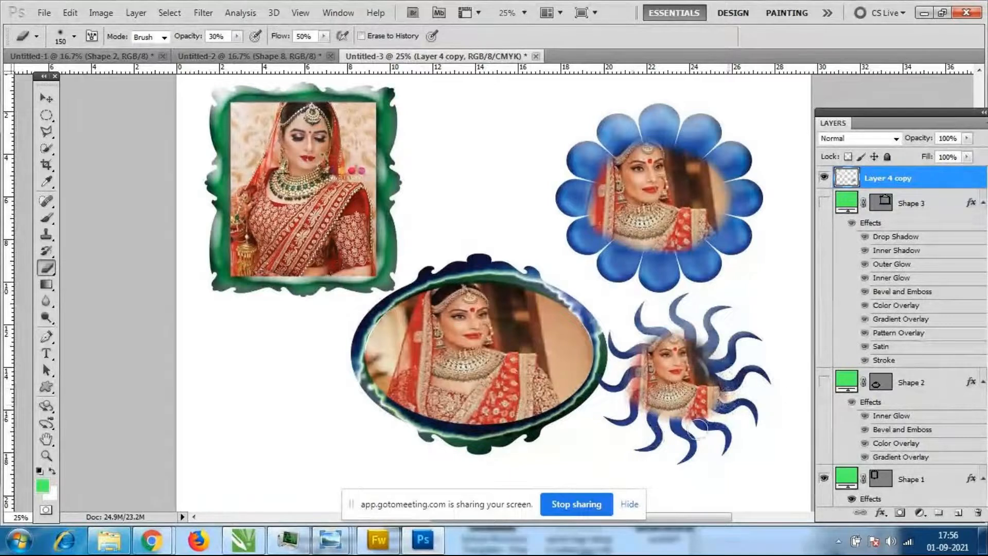
{"action": "left_click", "coordinate": [46, 98]}
{"action": "left_click_drag", "start_coordinate": [689, 392], "coordinate": [706, 383]}
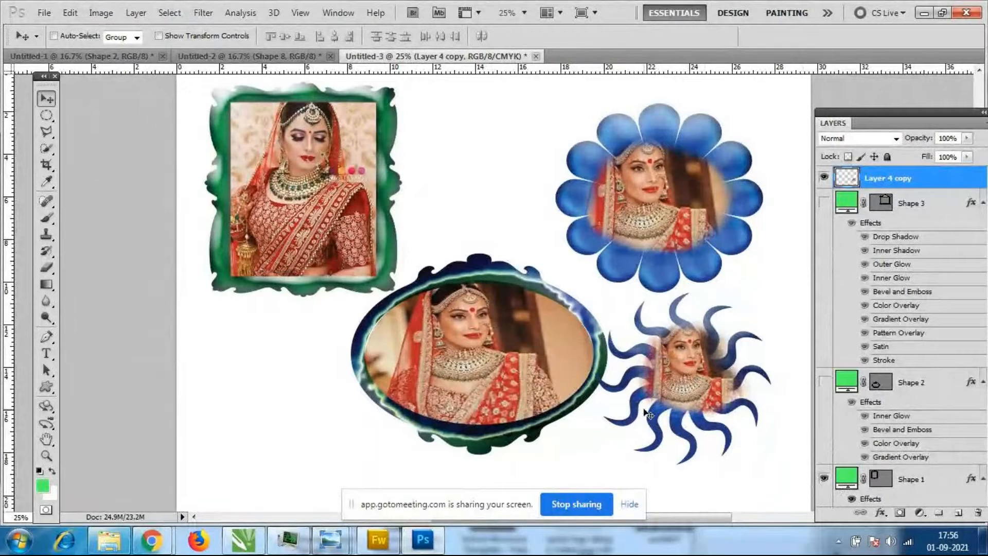
Move the copied portrait slightly down and right on the blue sun, and softly erase more of its outer edges with the 30% opacity Eraser
{"action": "left_click_drag", "start_coordinate": [683, 364], "coordinate": [691, 379]}
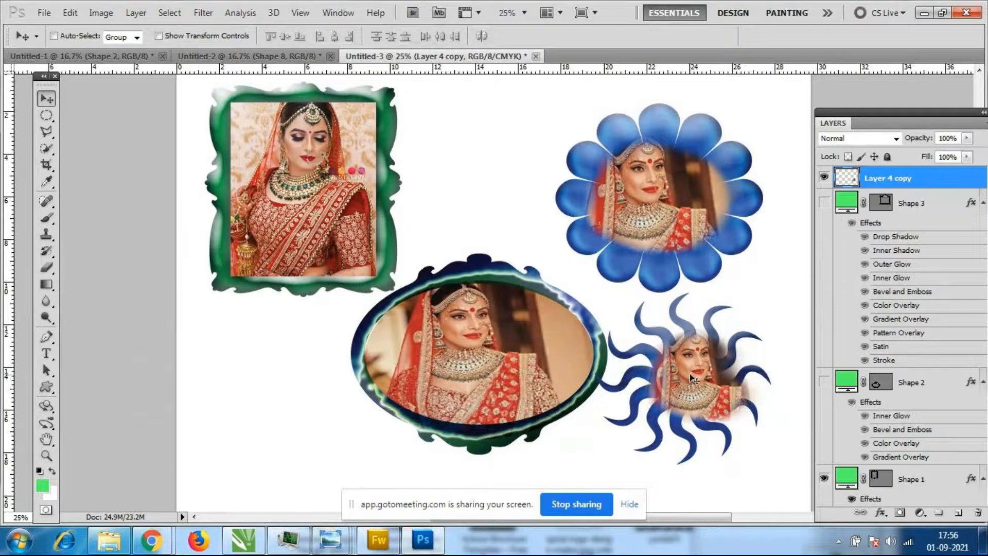
{"action": "left_click", "coordinate": [46, 267]}
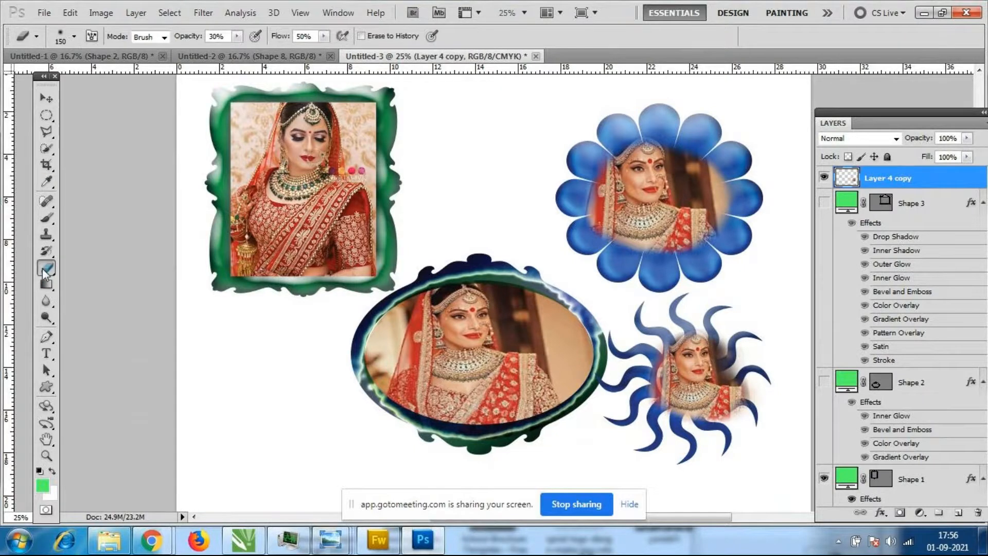
{"action": "mouse_move", "coordinate": [736, 361]}
{"action": "left_mouse_down"}
{"action": "mouse_move", "coordinate": [722, 327]}
{"action": "mouse_move", "coordinate": [753, 372]}
{"action": "left_mouse_up"}
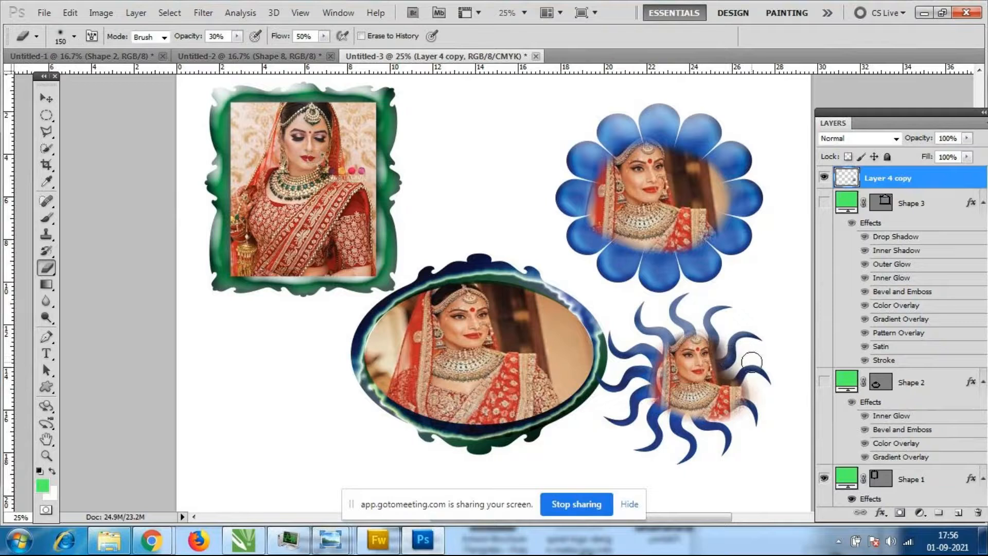
{"action": "left_click_drag", "start_coordinate": [716, 324], "coordinate": [737, 361]}
{"action": "mouse_move", "coordinate": [635, 423]}
{"action": "left_mouse_down"}
{"action": "mouse_move", "coordinate": [647, 396]}
{"action": "mouse_move", "coordinate": [632, 343]}
{"action": "left_mouse_up"}
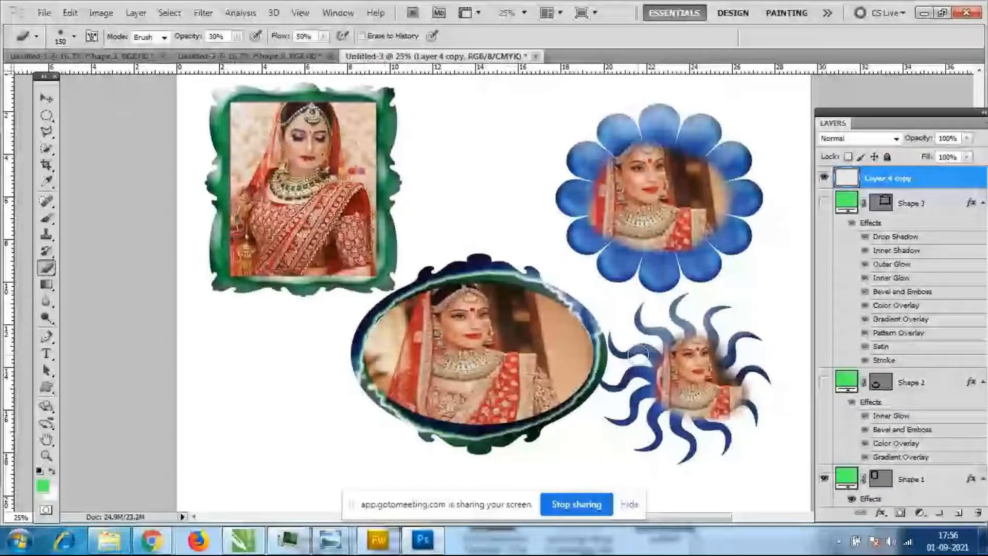
{"action": "left_click_drag", "start_coordinate": [638, 354], "coordinate": [738, 351]}
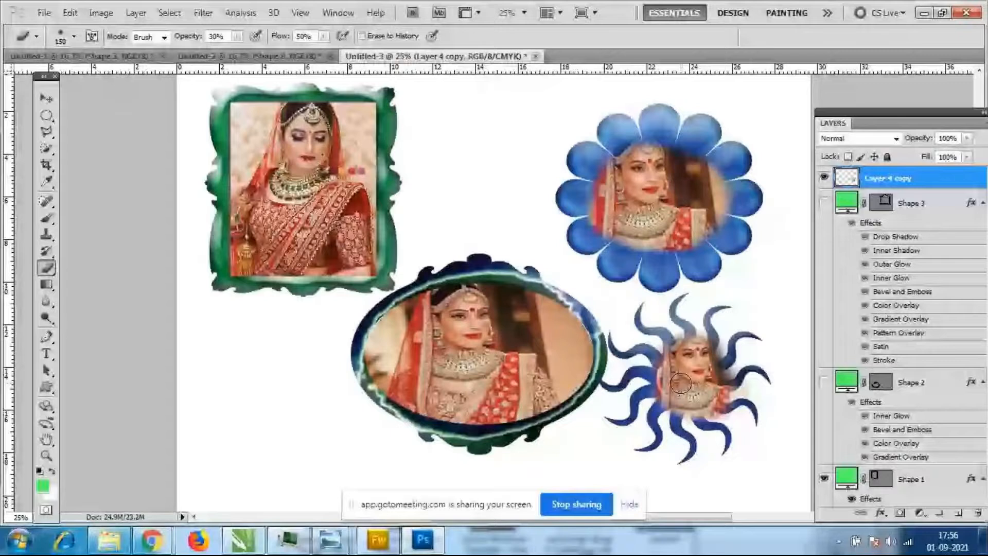
Open the preset layer styles for the sun's shape layer, Shape 7, with the sun kept in view
{"action": "left_click", "coordinate": [916, 489]}
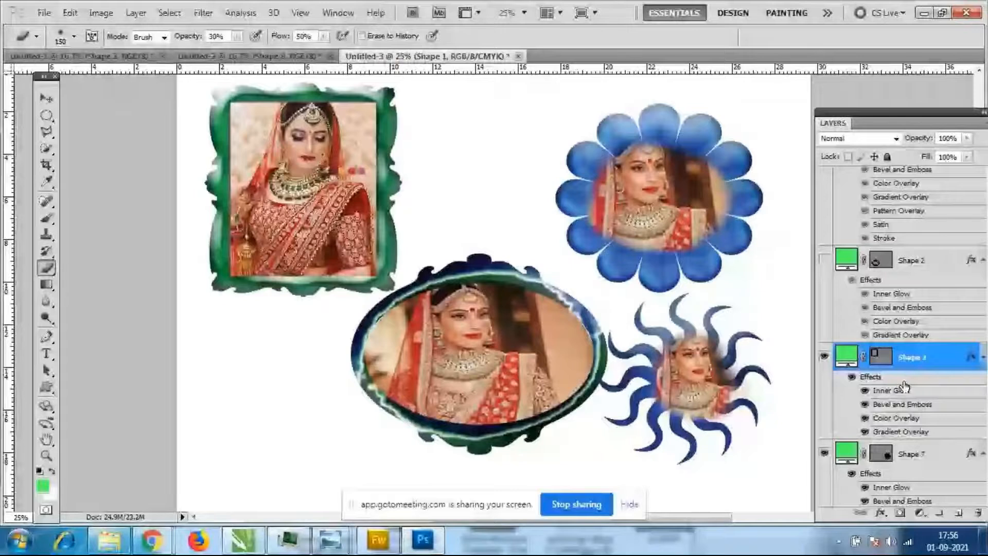
{"action": "right_click", "coordinate": [921, 457]}
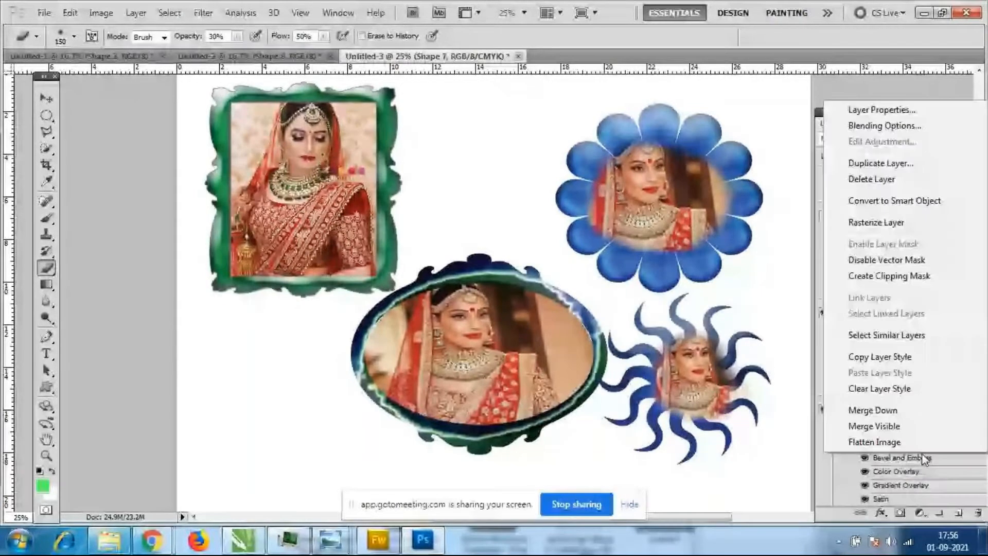
{"action": "left_click", "coordinate": [884, 126]}
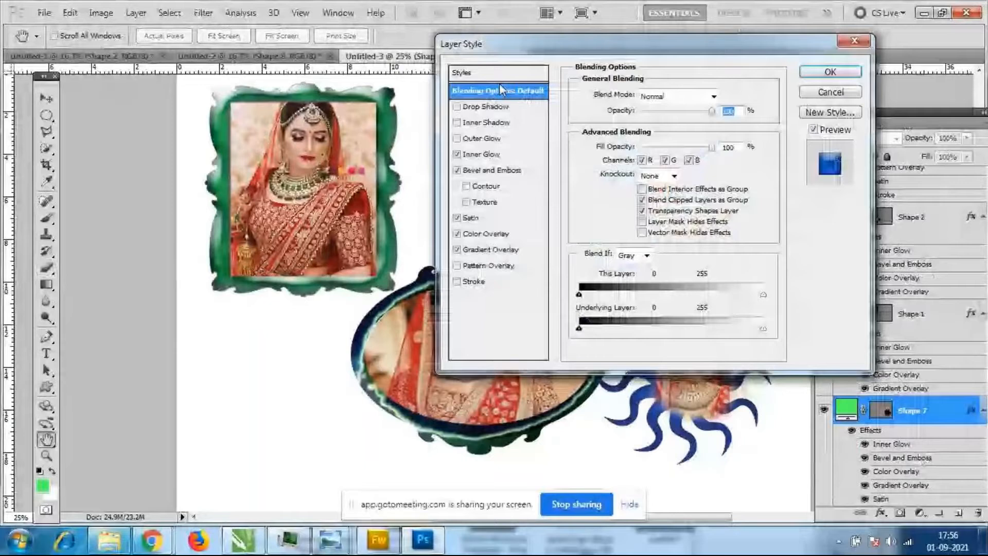
{"action": "left_click", "coordinate": [462, 72]}
{"action": "left_click_drag", "start_coordinate": [662, 39], "coordinate": [350, 54]}
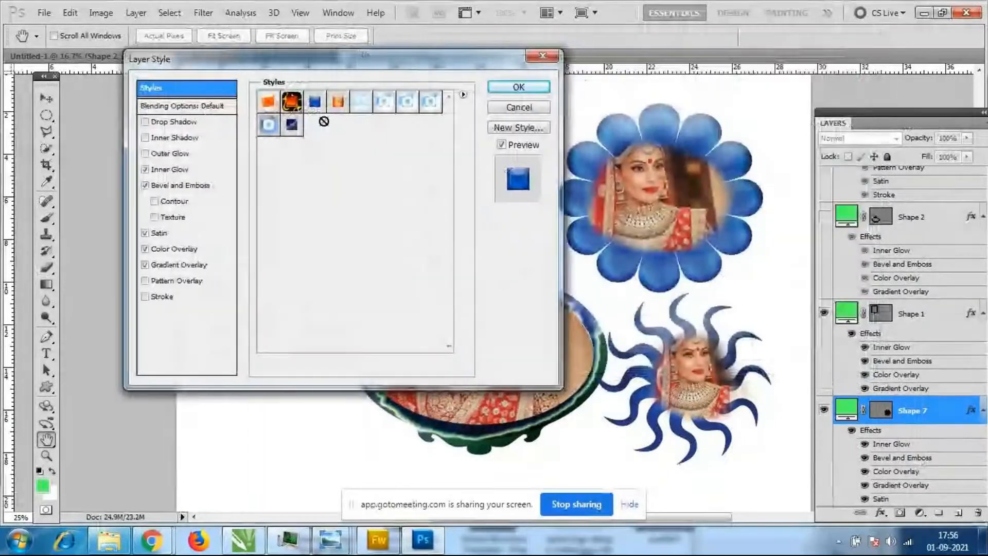
Try the fiery black, glowing orange and misty light blue preset styles on the sun
{"action": "left_click", "coordinate": [301, 106]}
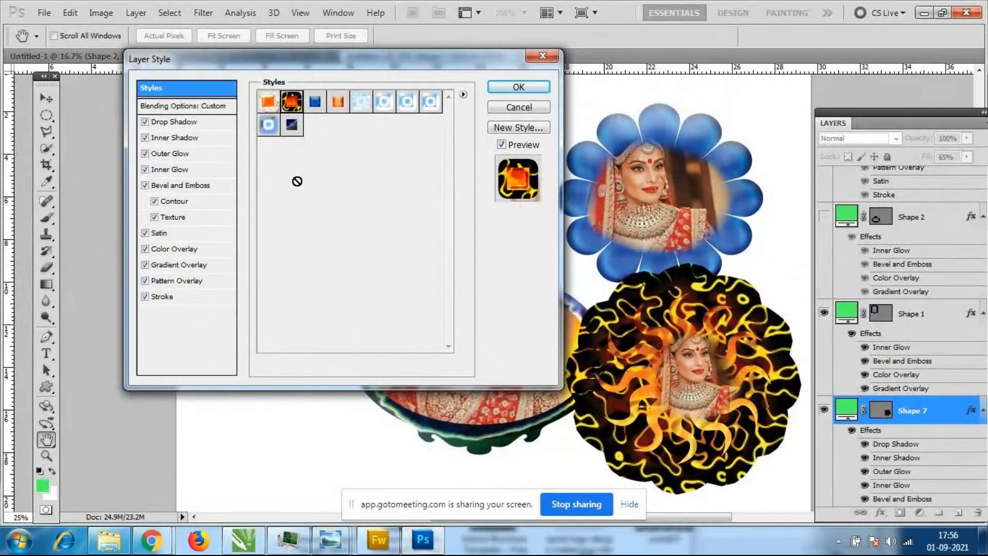
{"action": "left_click", "coordinate": [268, 101]}
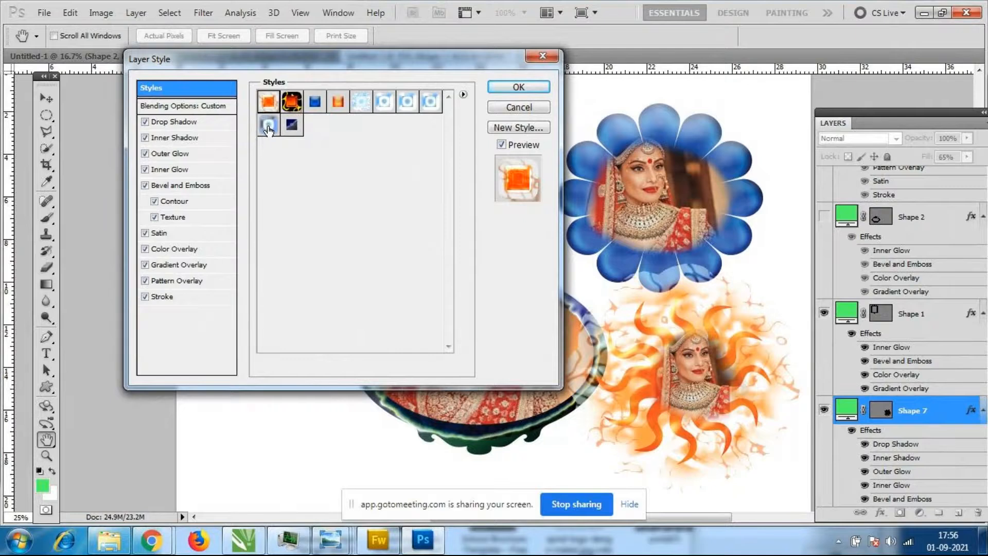
{"action": "left_click", "coordinate": [406, 105]}
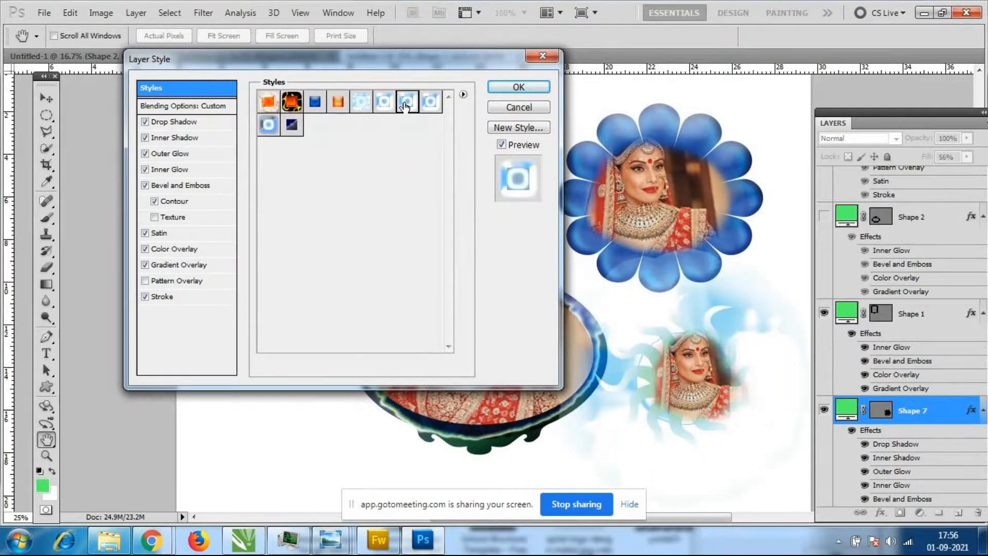
Replace the preset styles with the Image Effects set and try several of its textured and colour overlay styles on the sun
{"action": "left_click", "coordinate": [464, 94]}
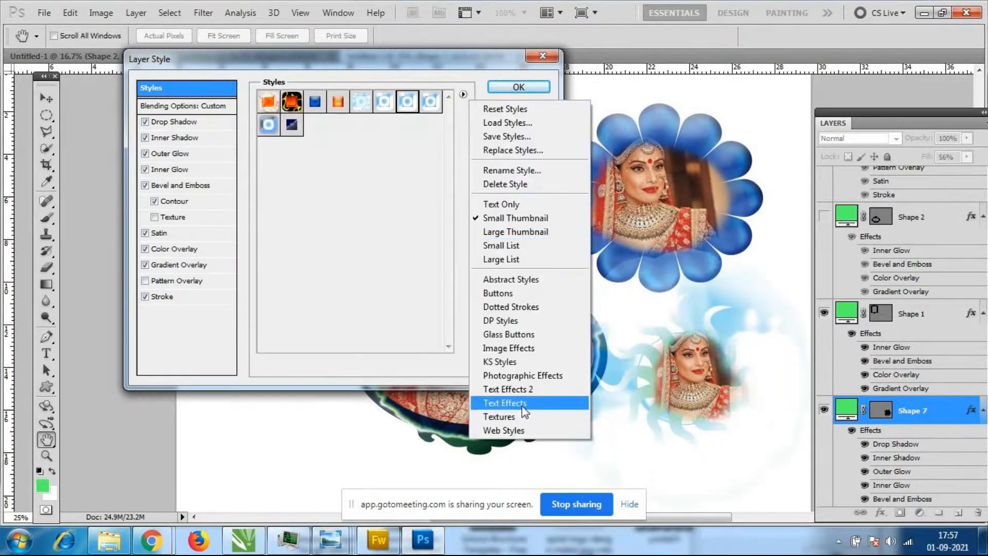
{"action": "left_click", "coordinate": [532, 349]}
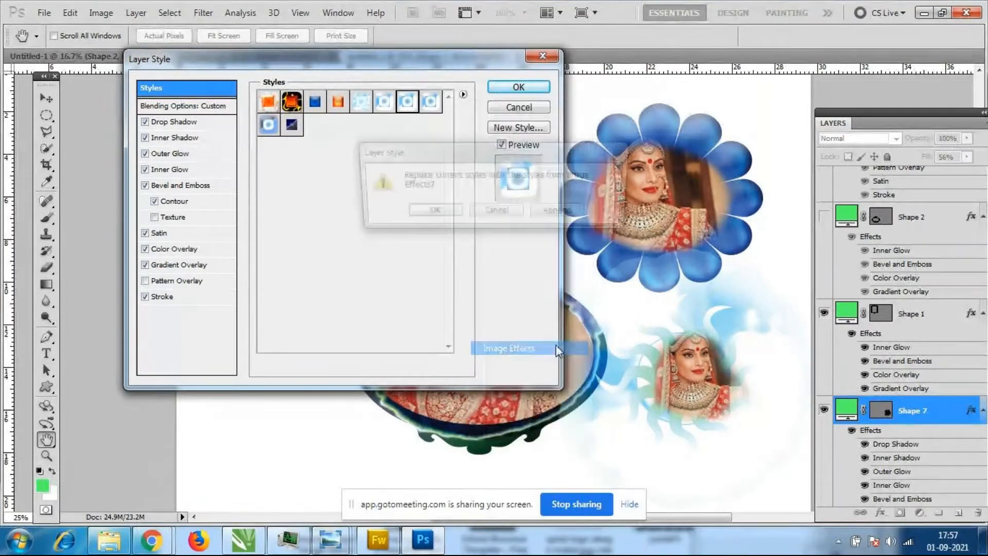
{"action": "left_click", "coordinate": [427, 212]}
{"action": "left_click", "coordinate": [369, 125]}
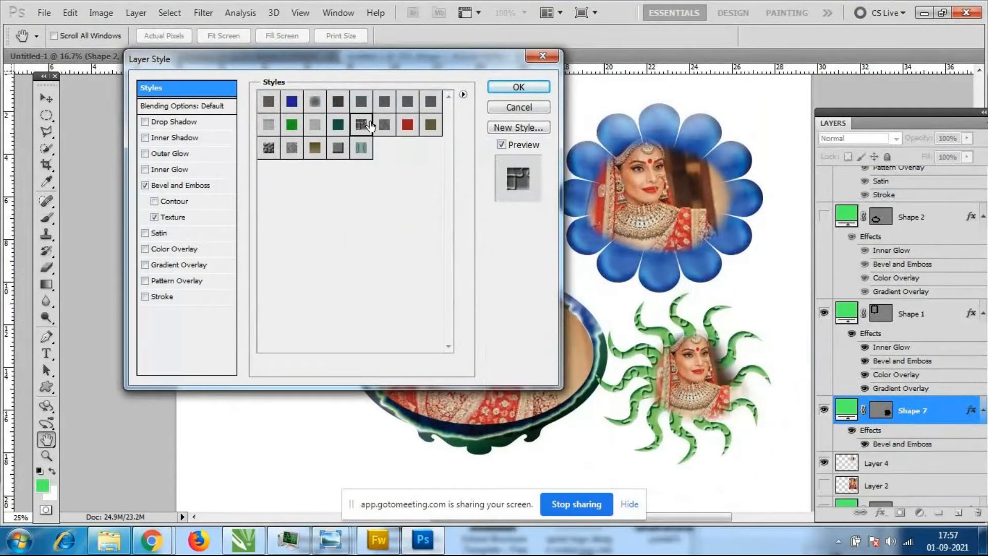
{"action": "left_click", "coordinate": [292, 148]}
{"action": "left_click", "coordinate": [402, 128]}
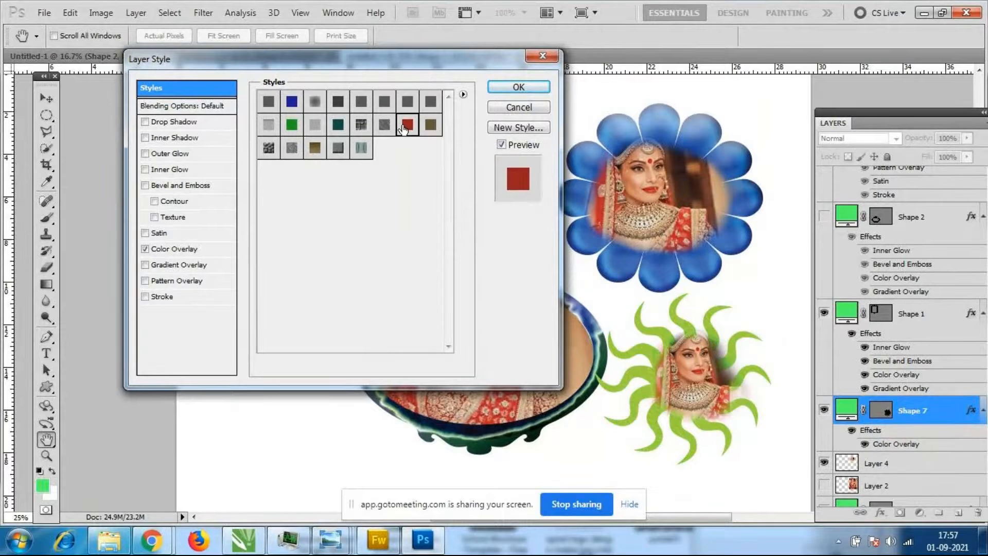
{"action": "left_click", "coordinate": [430, 126]}
{"action": "left_click", "coordinate": [432, 106]}
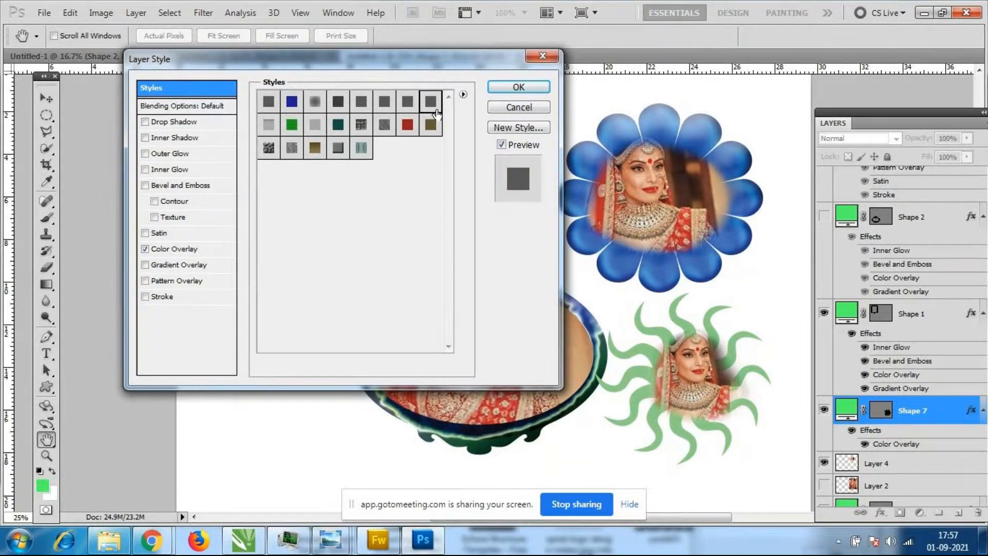
Replace the preset styles with the Abstract Styles set and apply its first style, the brown-gold textured one, to the sun
{"action": "left_click", "coordinate": [464, 94]}
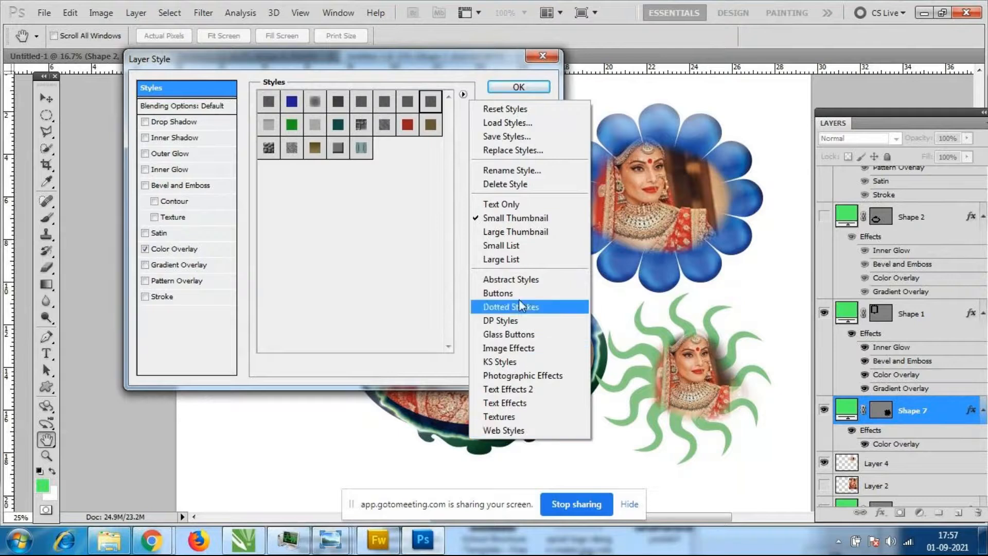
{"action": "left_click", "coordinate": [518, 283]}
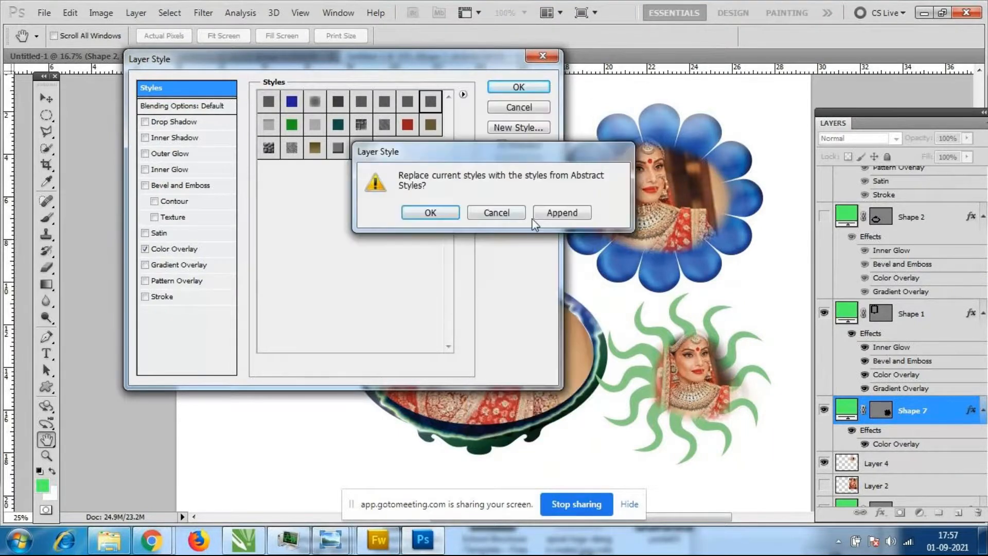
{"action": "left_click", "coordinate": [430, 212]}
{"action": "left_click", "coordinate": [362, 103]}
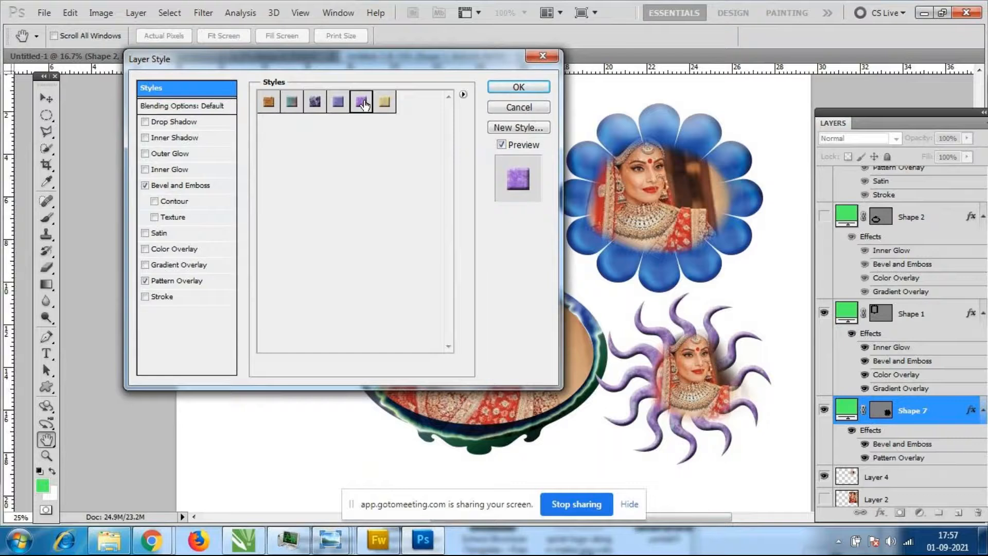
{"action": "left_click", "coordinate": [315, 101]}
{"action": "left_click", "coordinate": [268, 102]}
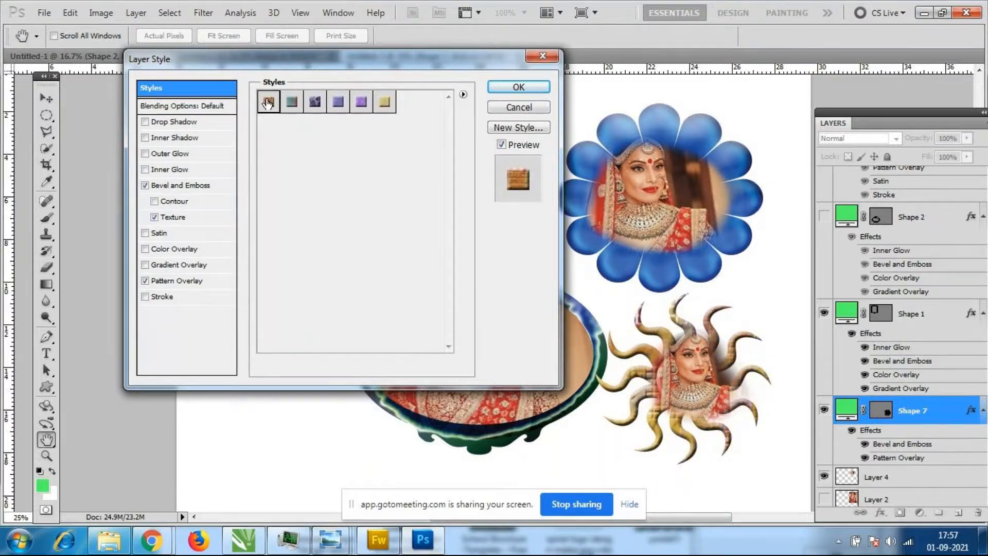
{"action": "left_click", "coordinate": [518, 87]}
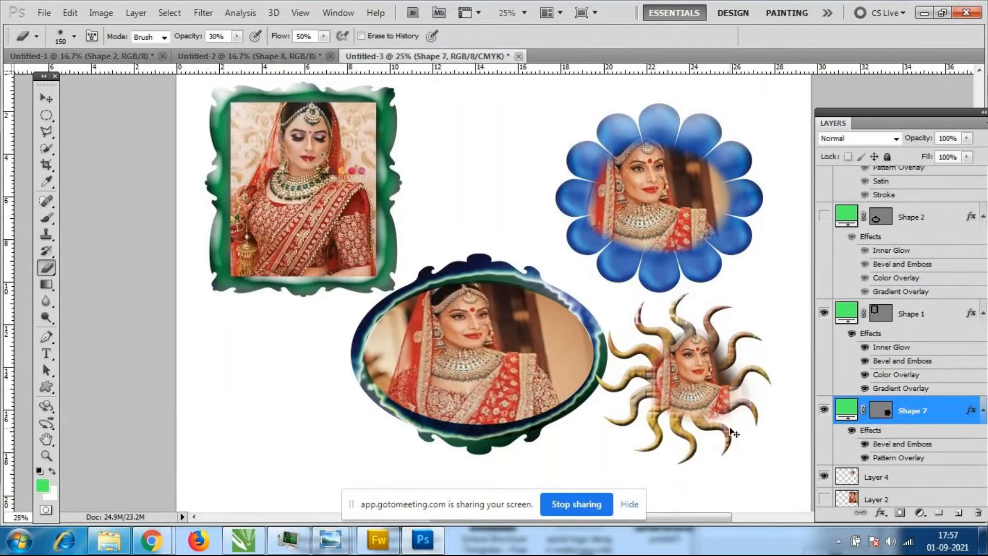
Nudge the textured sun right and up behind the portrait, to about X 2825 px and Y 1708 px
{"action": "key", "text": "ctrl+t"}
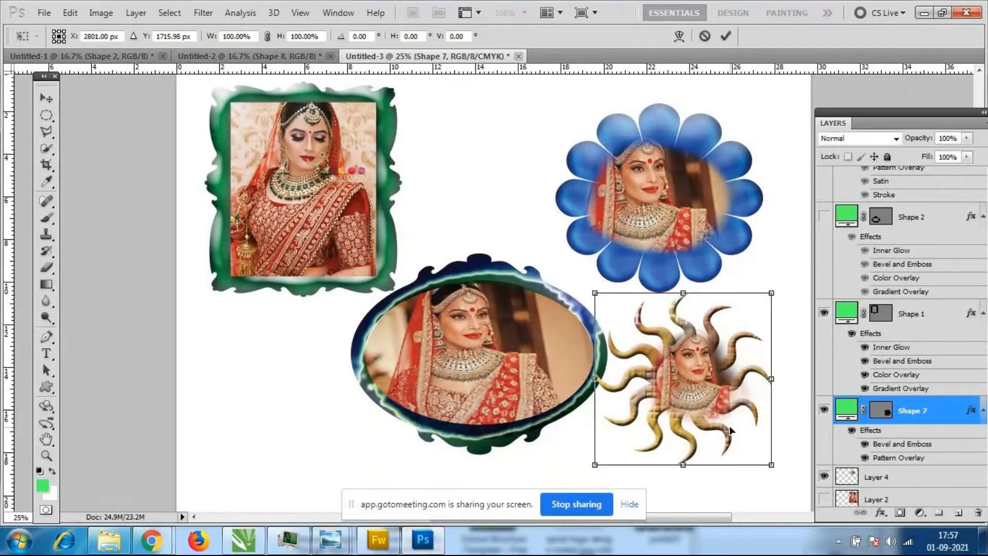
{"action": "key", "text": "Return"}
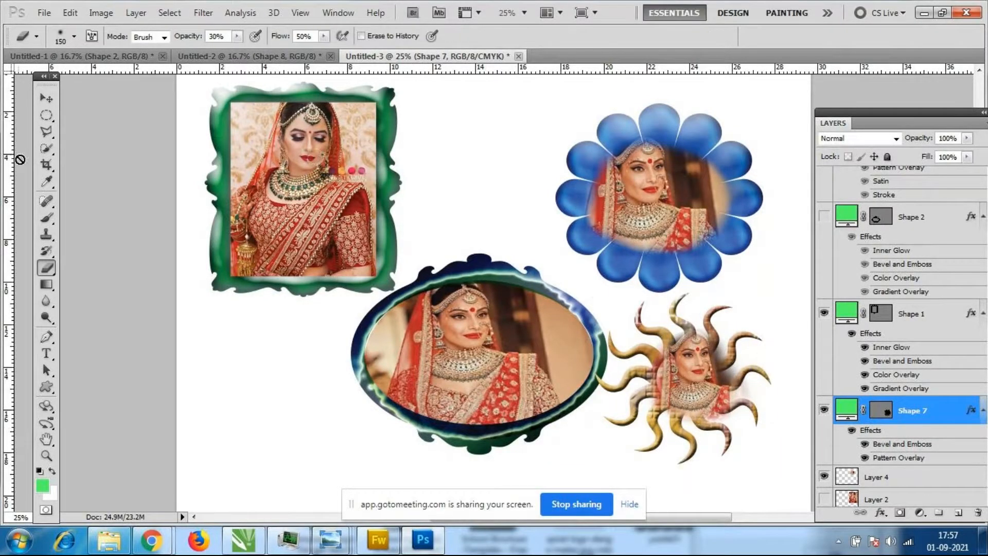
{"action": "left_click", "coordinate": [46, 98]}
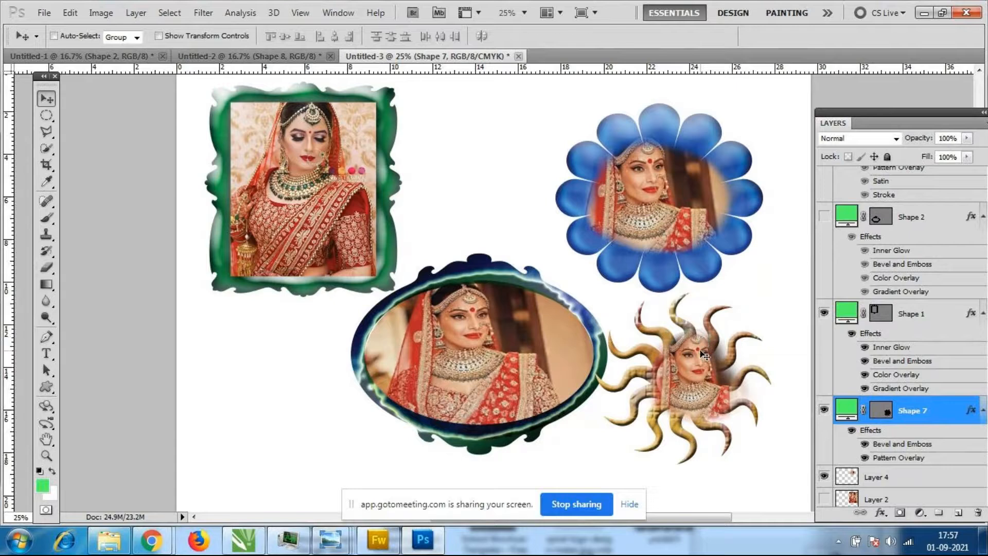
{"action": "key", "text": "Right"}
{"action": "key", "text": "Right"}
{"action": "key", "text": "Right"}
{"action": "key", "text": "Right"}
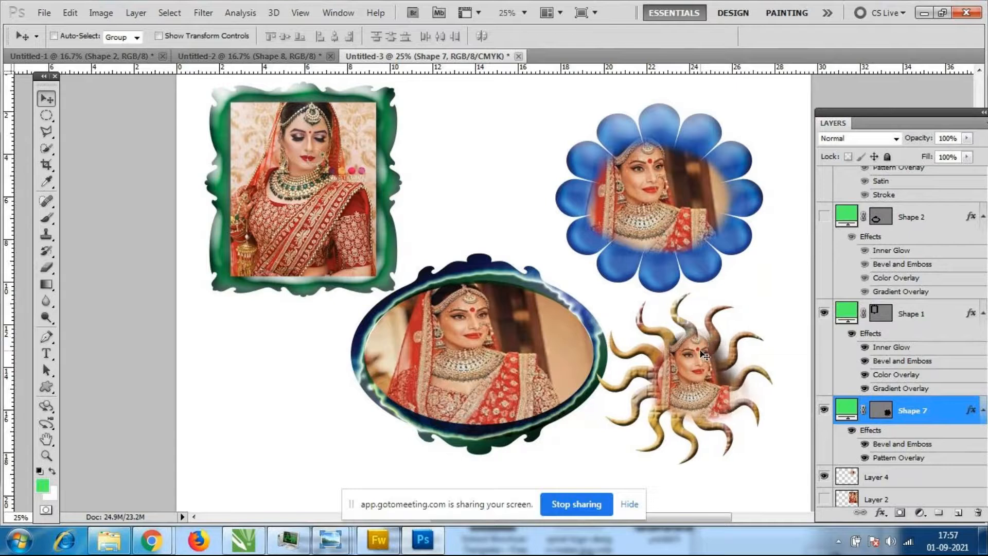
{"action": "key", "text": "Right"}
{"action": "key", "text": "Right"}
{"action": "key", "text": "Up"}
{"action": "key", "text": "Up"}
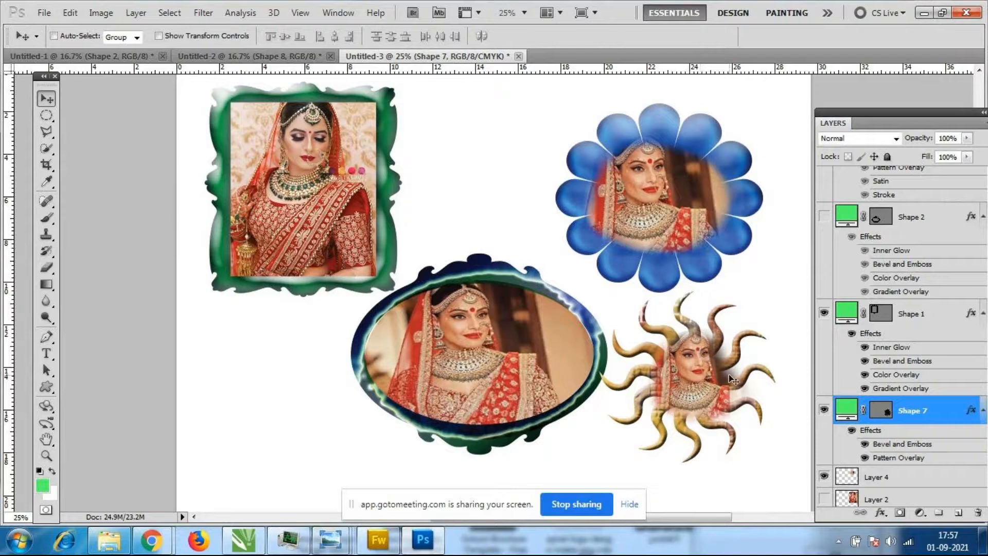
{"action": "key", "text": "ctrl+t"}
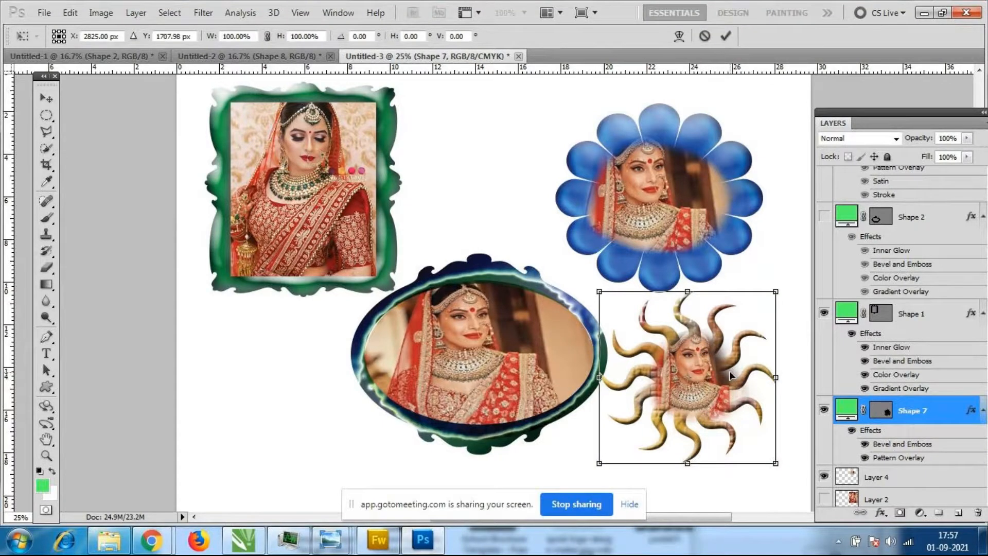
{"action": "key", "text": "Return"}
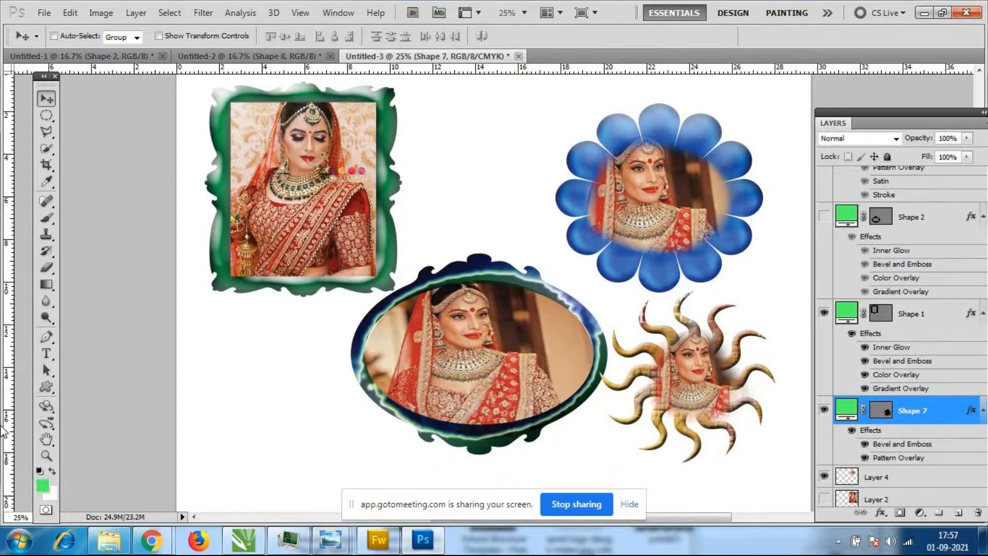
Replace the Custom Shape tool's current shapes with the Animals set
{"action": "left_click", "coordinate": [46, 388]}
{"action": "left_click", "coordinate": [47, 388]}
{"action": "left_click", "coordinate": [113, 458]}
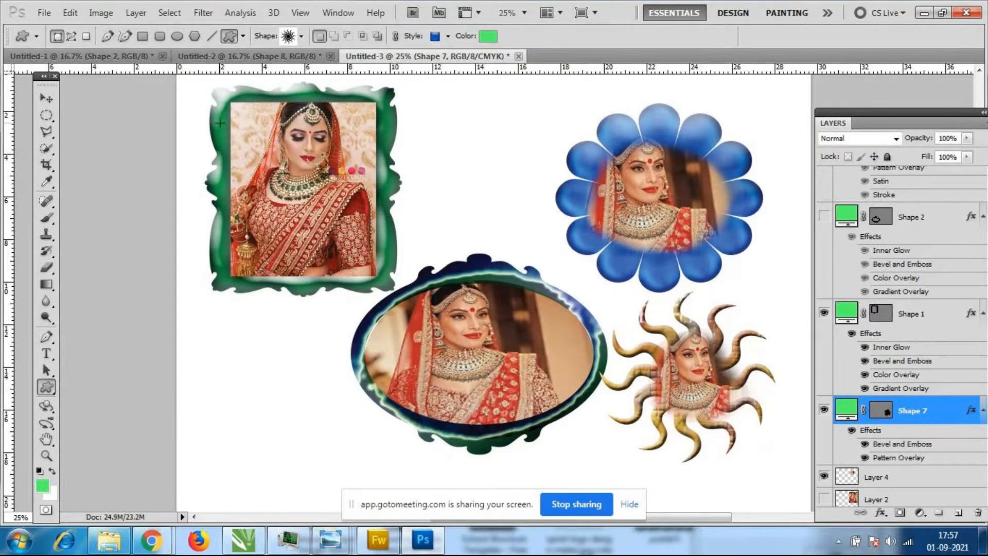
{"action": "left_click", "coordinate": [301, 36]}
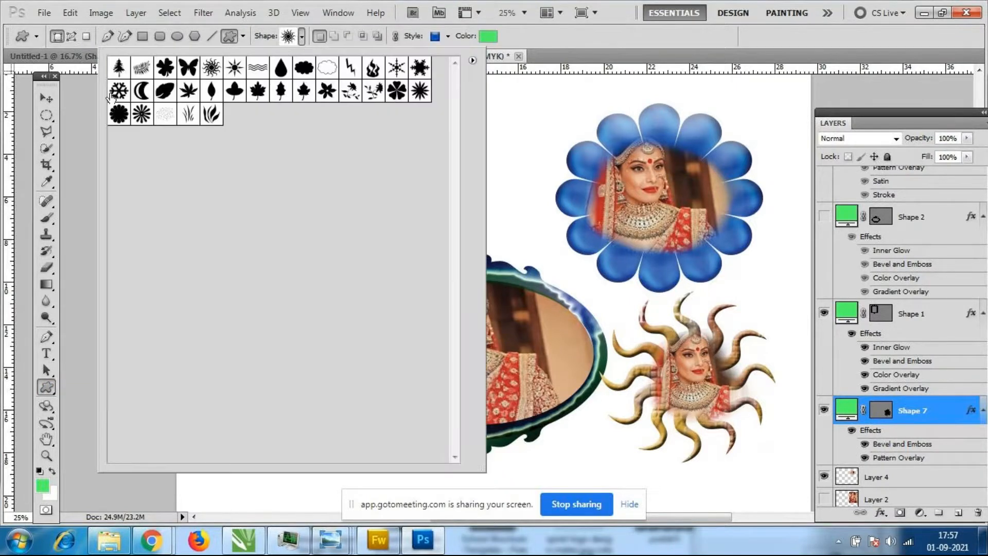
{"action": "left_click", "coordinate": [472, 61]}
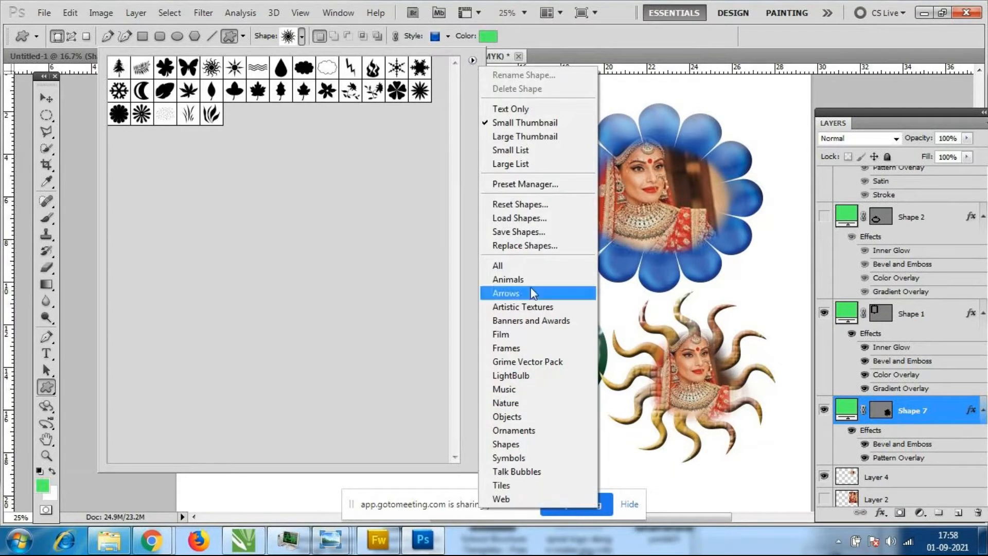
{"action": "left_click", "coordinate": [525, 280]}
{"action": "left_click", "coordinate": [452, 213]}
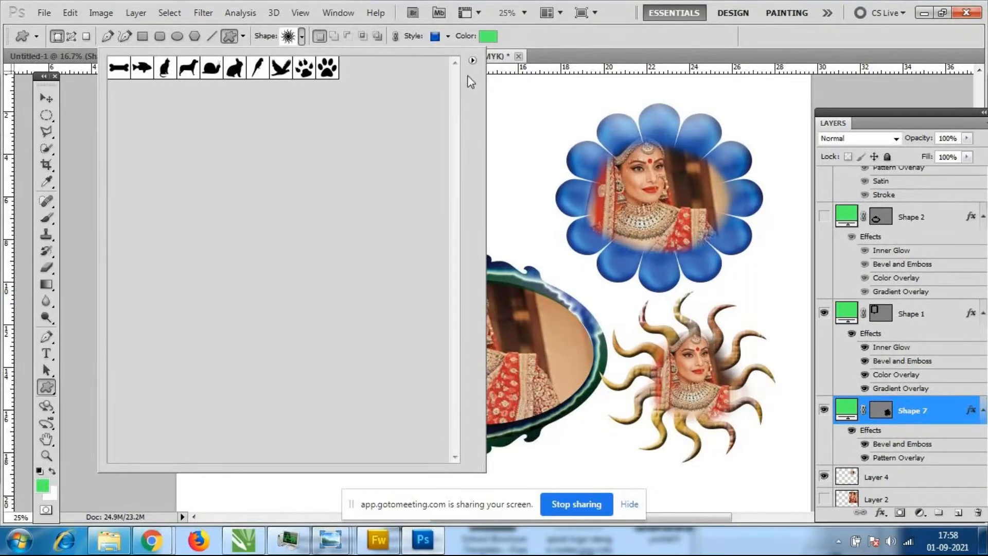
{"action": "left_click", "coordinate": [472, 60]}
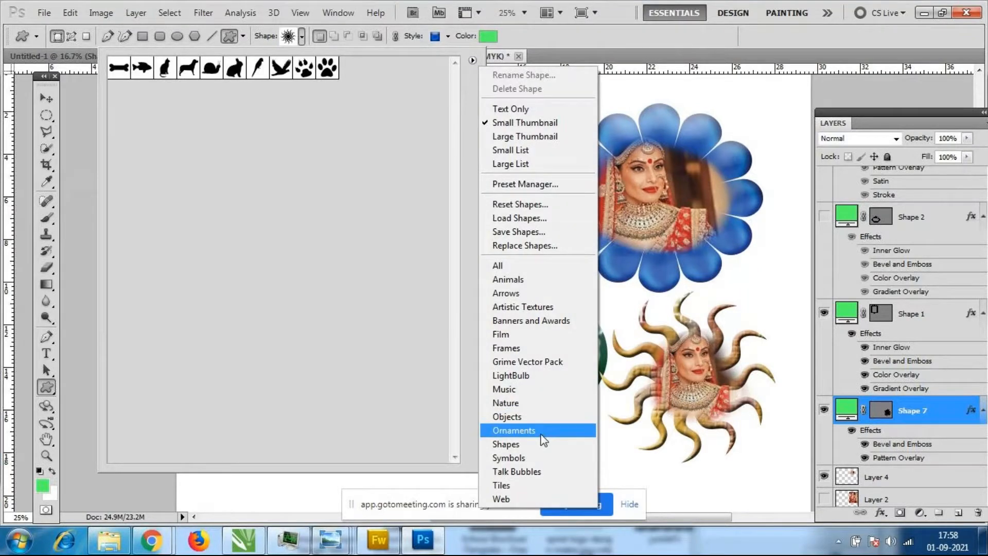
{"action": "key", "text": "Escape"}
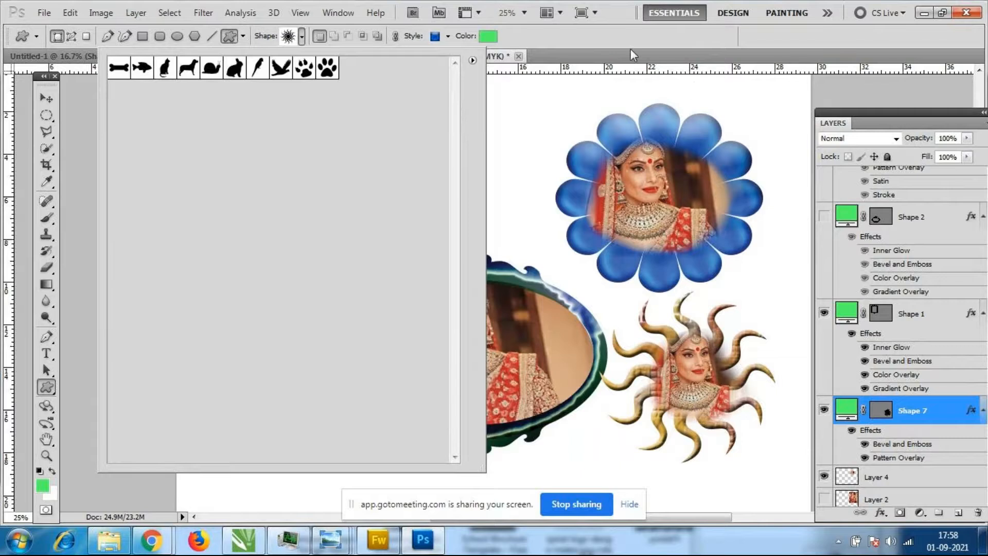
Replace the Custom Shape tool's current shapes with the All set
{"action": "left_click", "coordinate": [631, 34]}
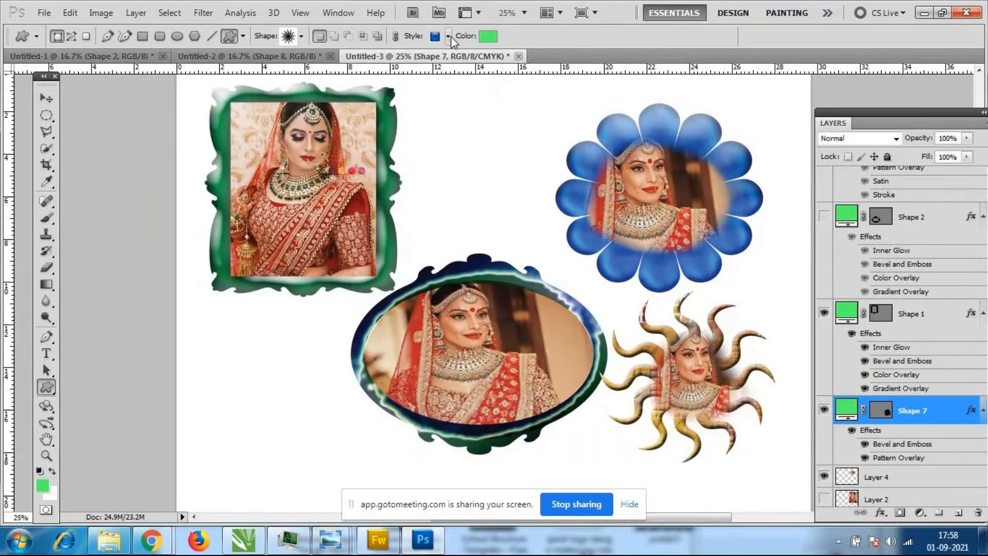
{"action": "left_click", "coordinate": [448, 36]}
{"action": "left_click", "coordinate": [301, 36]}
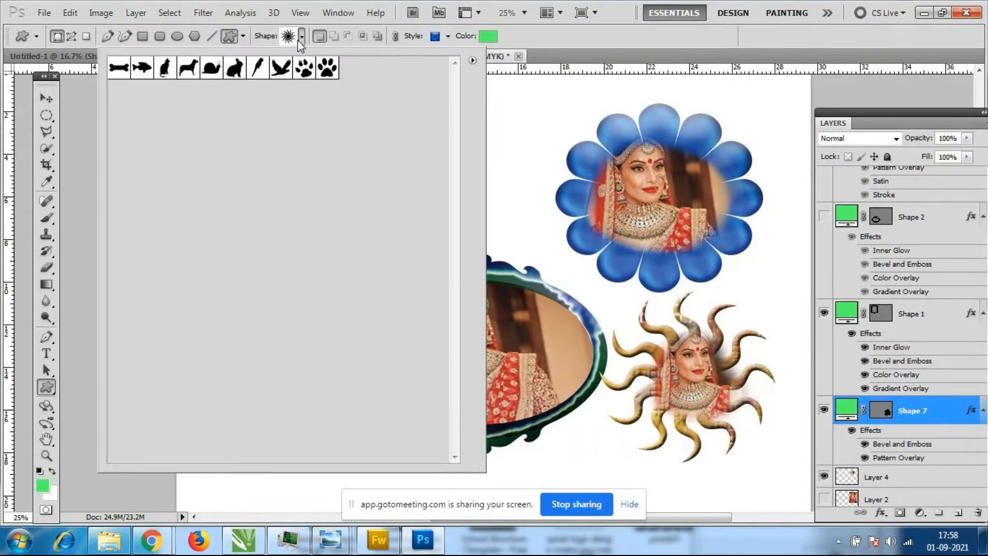
{"action": "left_click", "coordinate": [472, 60]}
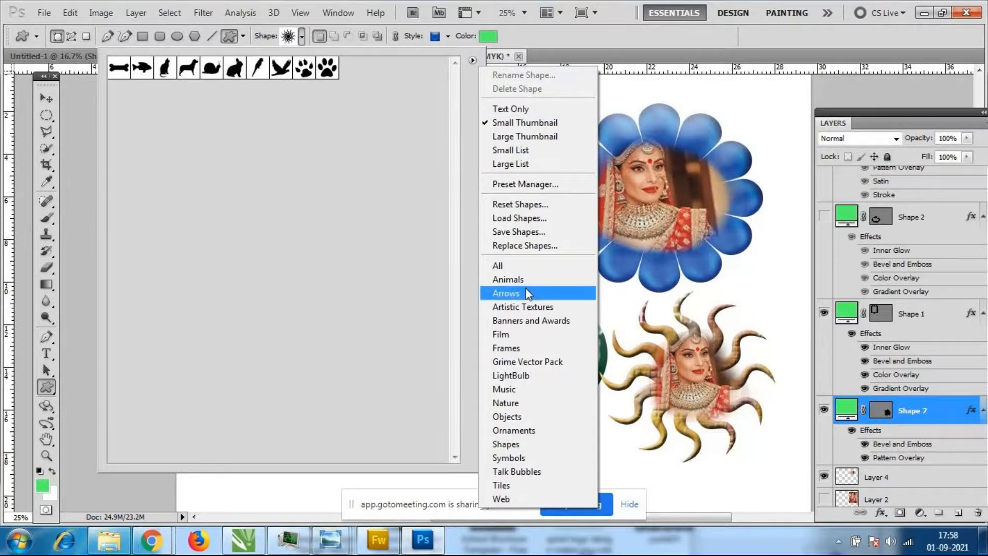
{"action": "left_click", "coordinate": [506, 265]}
{"action": "left_click", "coordinate": [418, 219]}
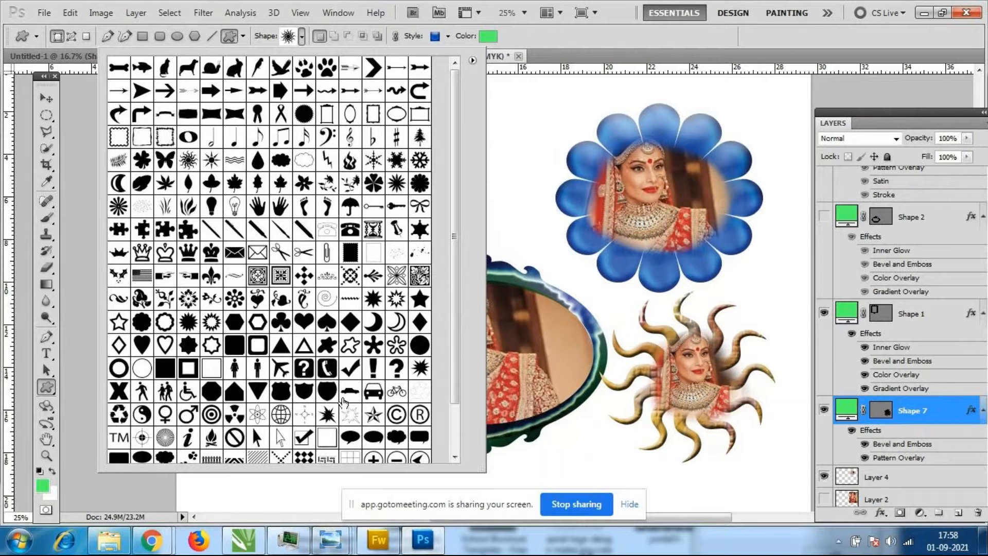
Draw the swirling ornamental tile shape across almost the whole page and place its layer between Layer 3 and Layer 1
{"action": "left_click", "coordinate": [420, 276]}
{"action": "key", "text": "Return"}
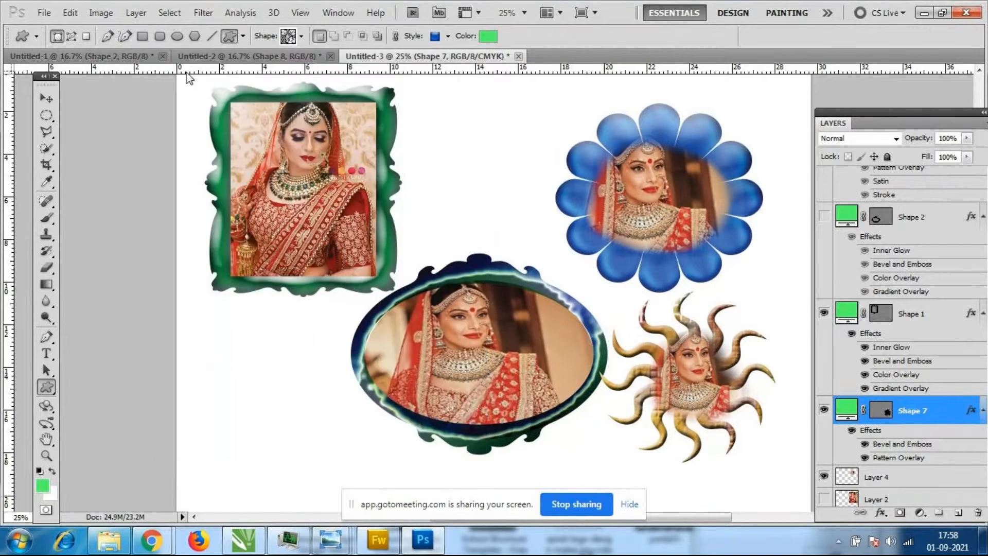
{"action": "mouse_move", "coordinate": [187, 78]}
{"action": "left_mouse_down"}
{"action": "mouse_move", "coordinate": [299, 129]}
{"action": "mouse_move", "coordinate": [607, 458]}
{"action": "mouse_move", "coordinate": [787, 478]}
{"action": "mouse_move", "coordinate": [805, 443]}
{"action": "left_mouse_up"}
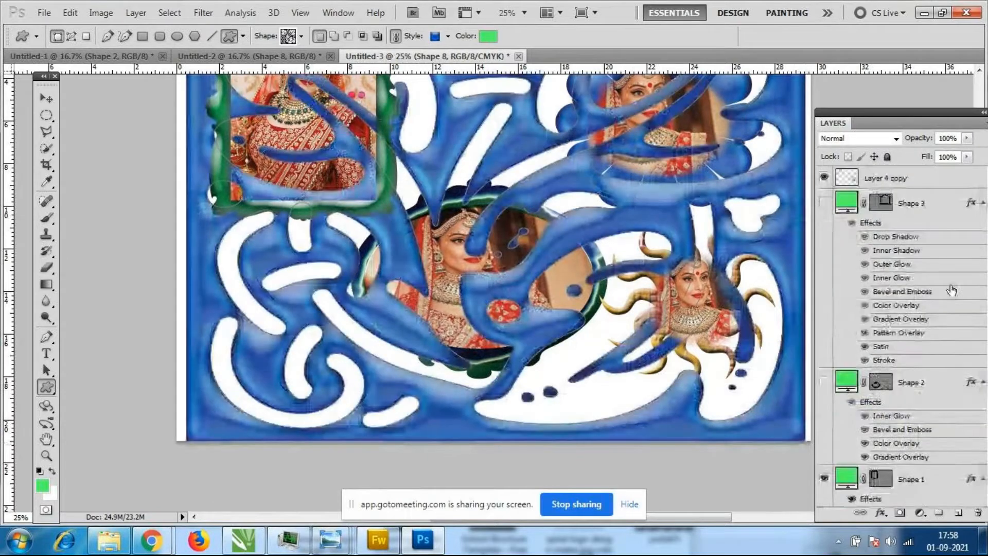
{"action": "scroll", "coordinate": [922, 279], "scroll_direction": "down", "scroll_amount": 10}
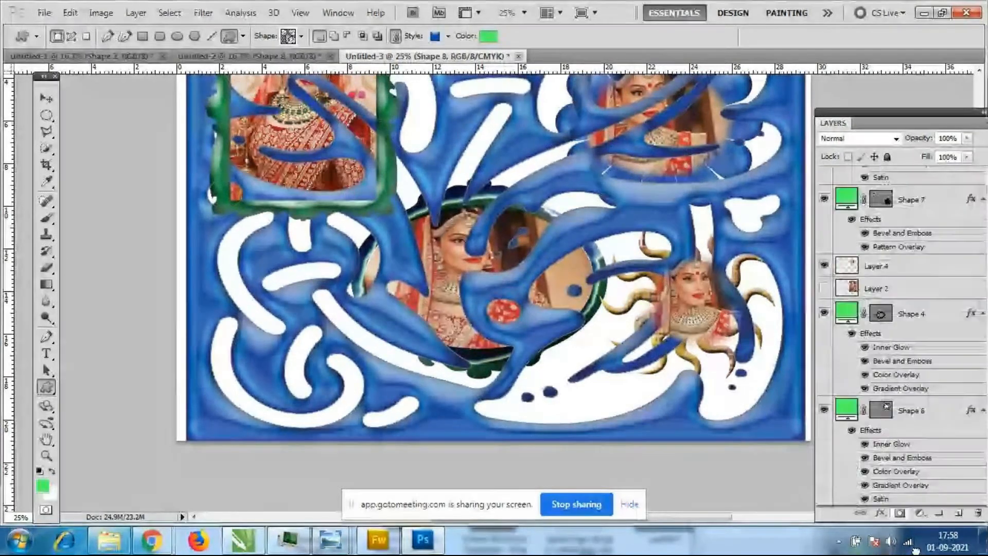
{"action": "left_click_drag", "start_coordinate": [918, 521], "coordinate": [868, 471]}
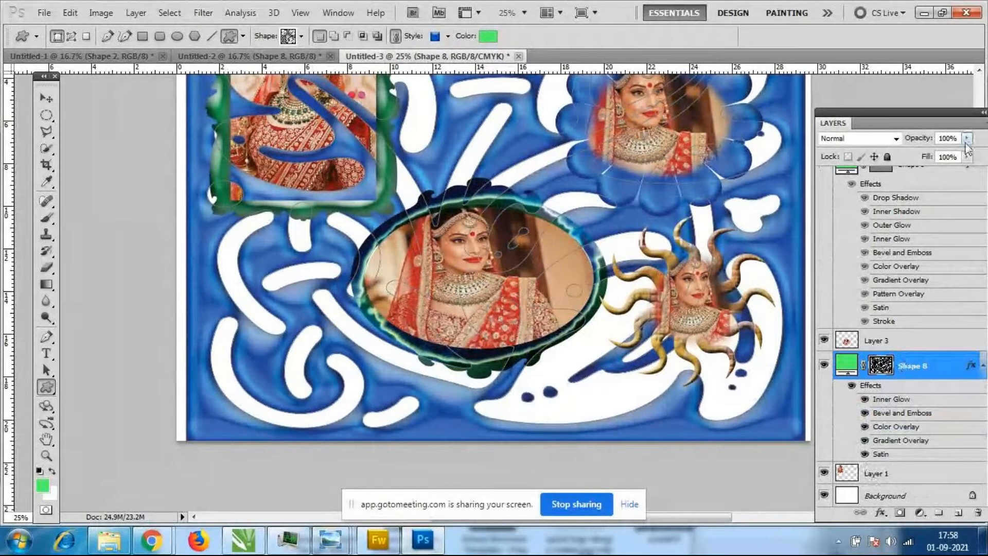
Try 10% opacity on the ornamental tile layer and clear its path outline from the canvas
{"action": "left_click", "coordinate": [947, 138]}
{"action": "type", "text": "10"}
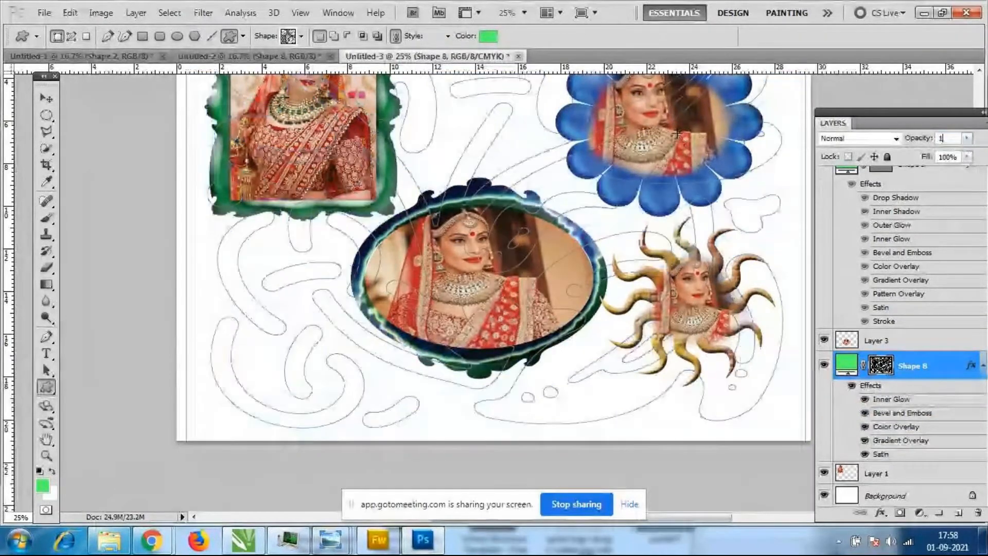
{"action": "key", "text": "Return"}
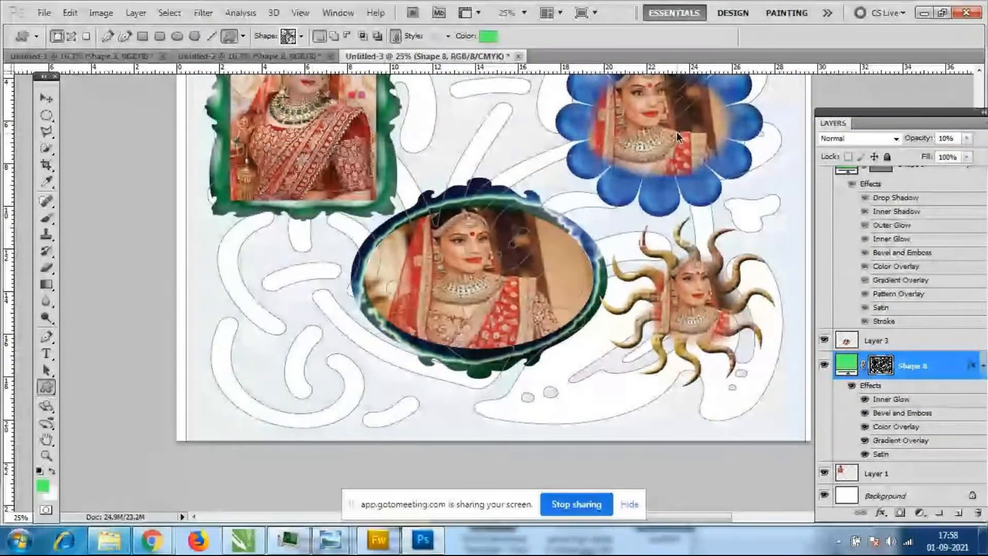
{"action": "key", "text": "ctrl+Return"}
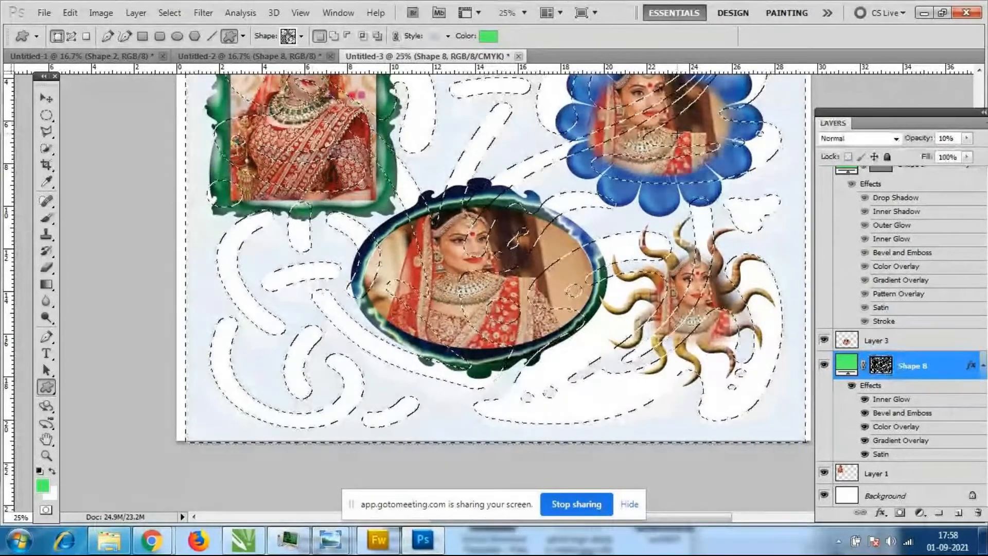
{"action": "key", "text": "ctrl+d"}
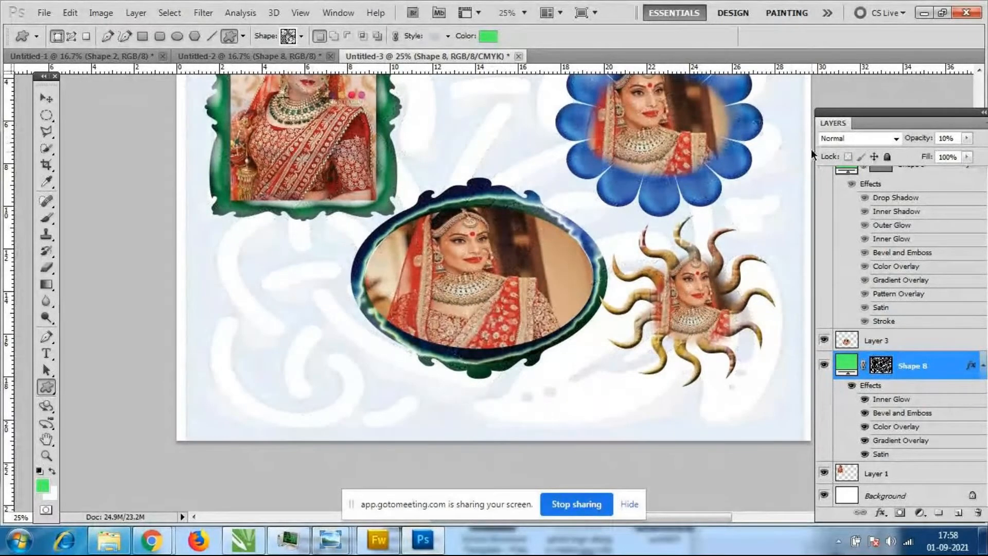
Set the ornamental tile layer's opacity to 20%
{"action": "key", "text": "ctrl+minus"}
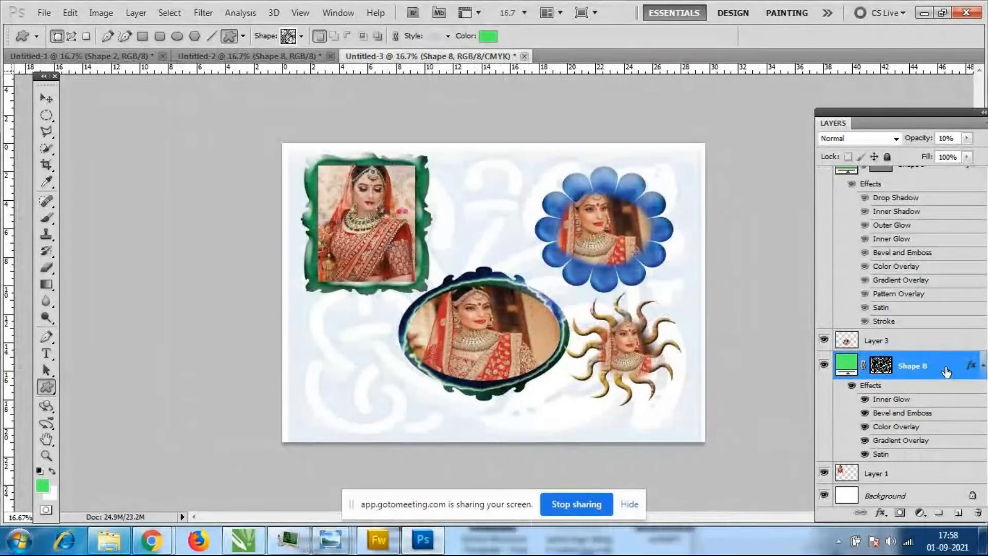
{"action": "left_click", "coordinate": [965, 138]}
{"action": "type", "text": "20"}
{"action": "key", "text": "Return"}
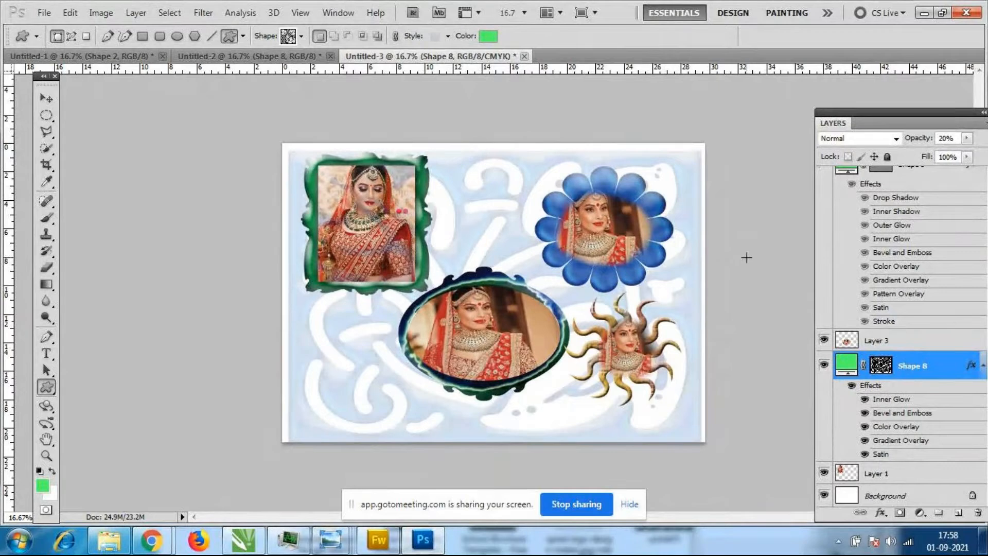
Stretch the ornamental tile to the page's top and left edges with Free Transform, at about 101.5% width and 102.6% height
{"action": "key", "text": "ctrl+t"}
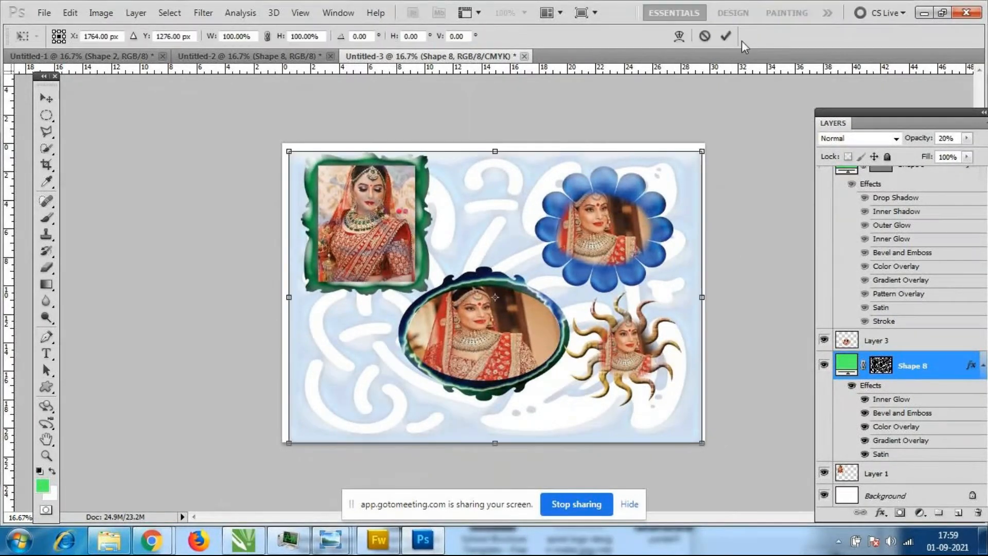
{"action": "left_click_drag", "start_coordinate": [495, 151], "coordinate": [495, 147]}
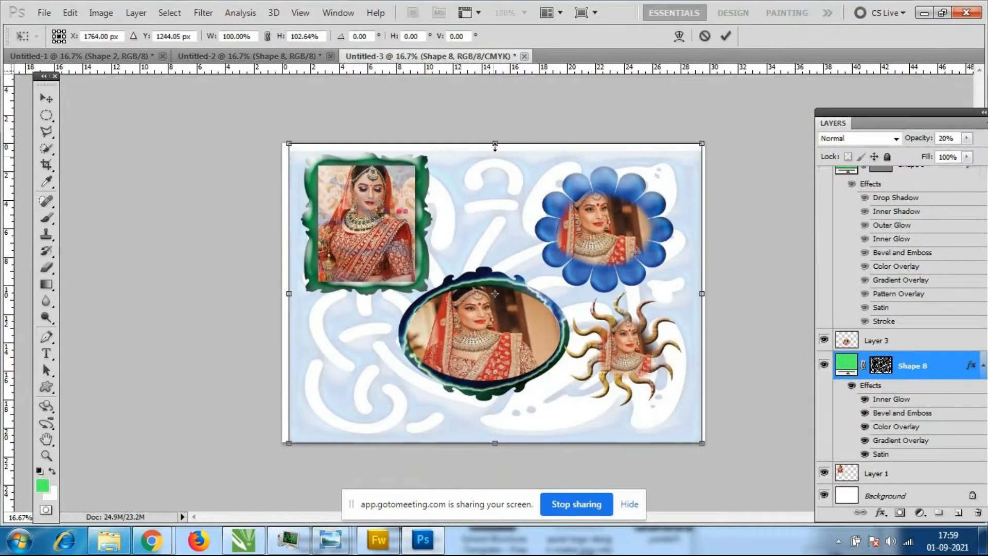
{"action": "left_click_drag", "start_coordinate": [289, 294], "coordinate": [283, 292]}
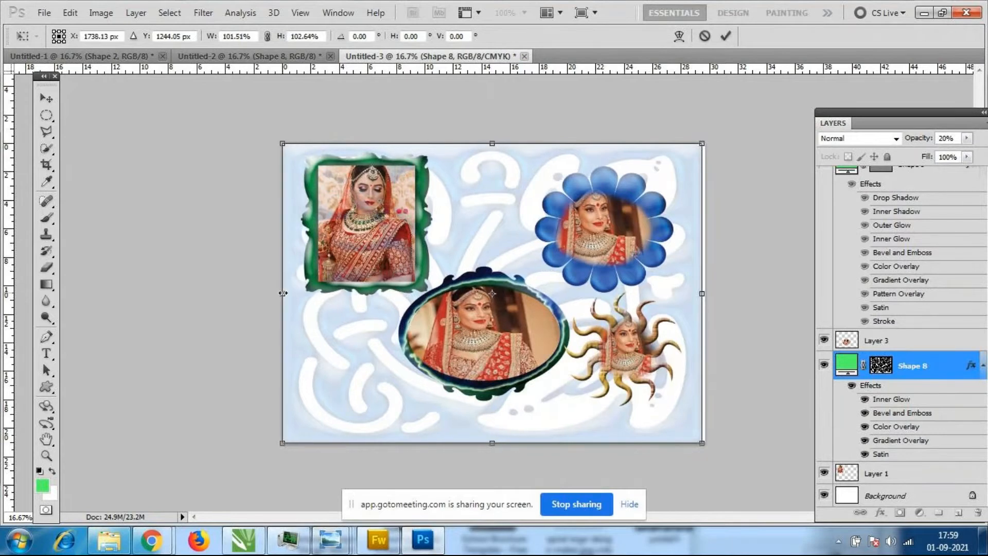
{"action": "key", "text": "Return"}
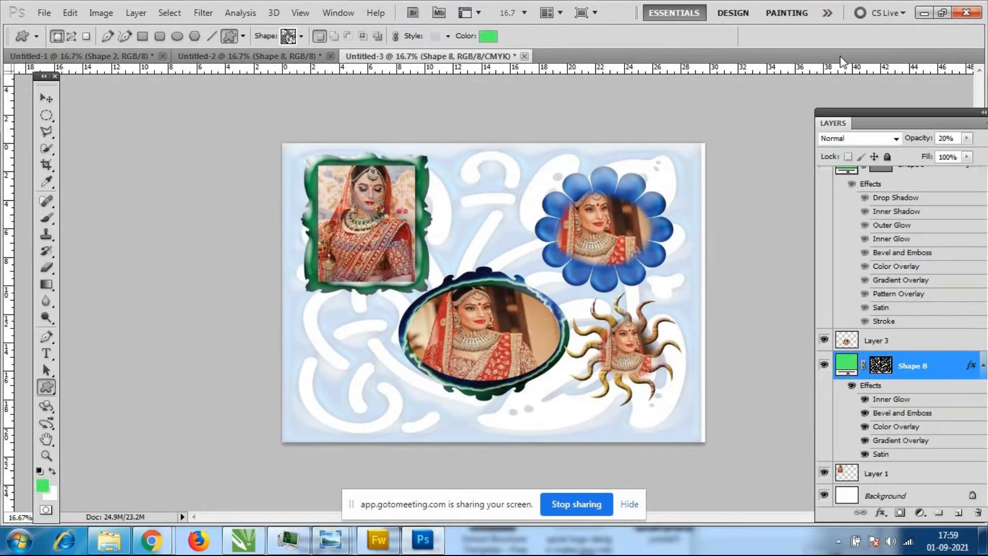
{"action": "scroll", "coordinate": [883, 334], "scroll_direction": "up", "scroll_amount": 5}
{"action": "scroll", "coordinate": [904, 263], "scroll_direction": "down", "scroll_amount": 10}
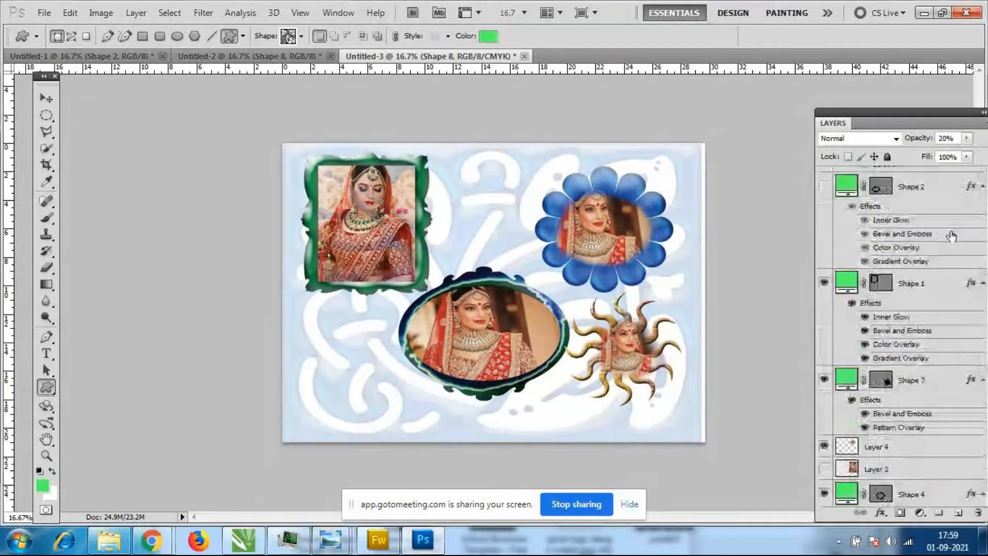
{"action": "scroll", "coordinate": [982, 203], "scroll_direction": "down", "scroll_amount": 1}
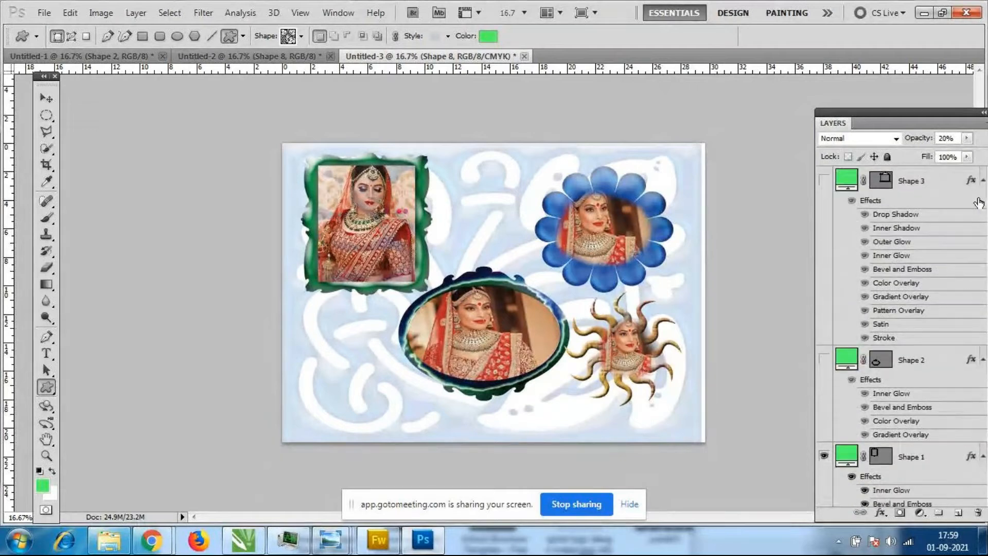
{"action": "scroll", "coordinate": [954, 195], "scroll_direction": "up", "scroll_amount": 1}
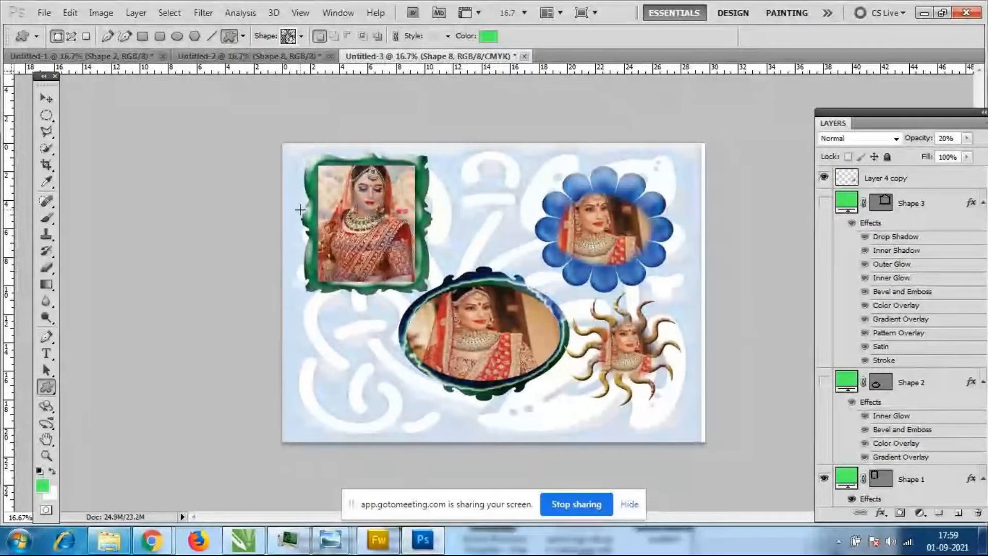
{"action": "key", "text": "ctrl+plus"}
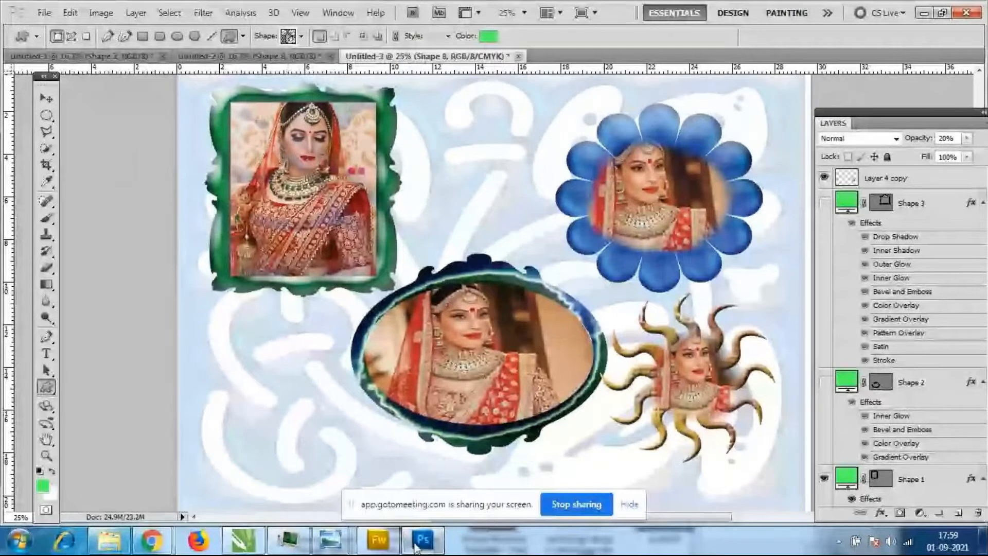
Switch to the GoToMeeting window, look through the participants and return to Photoshop
{"action": "mouse_move", "coordinate": [417, 548]}
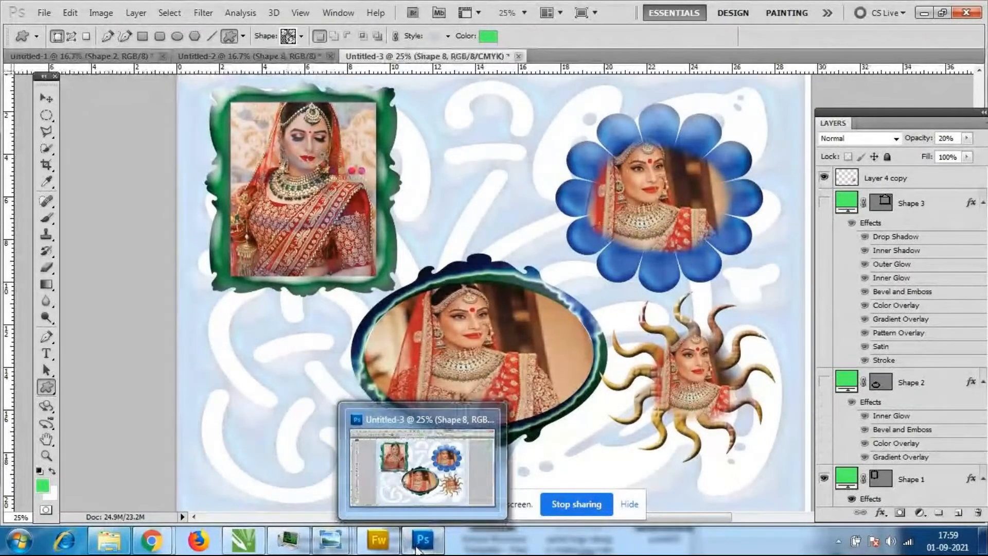
{"action": "mouse_move", "coordinate": [151, 541]}
{"action": "mouse_move", "coordinate": [146, 455]}
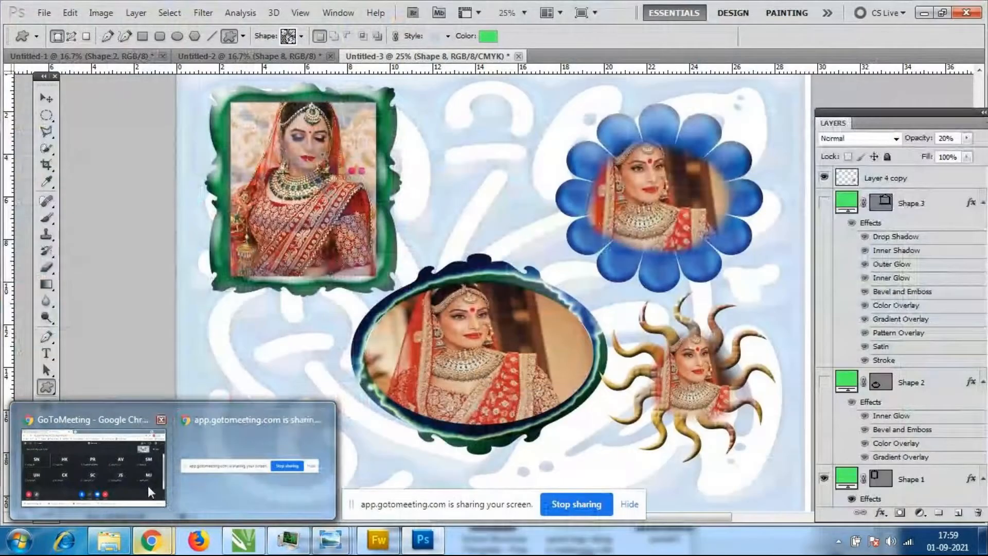
{"action": "left_click", "coordinate": [147, 486]}
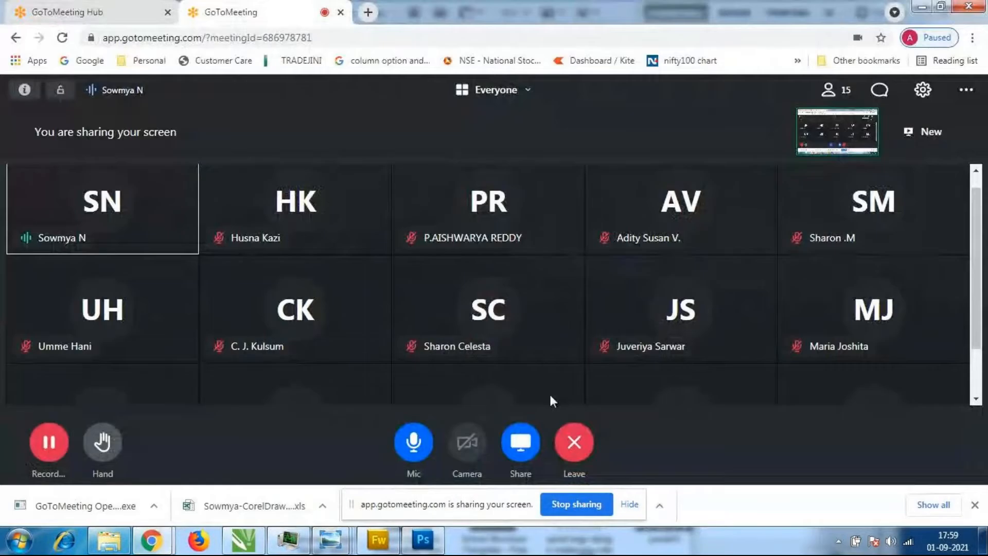
{"action": "scroll", "coordinate": [977, 329], "scroll_direction": "down", "scroll_amount": 2}
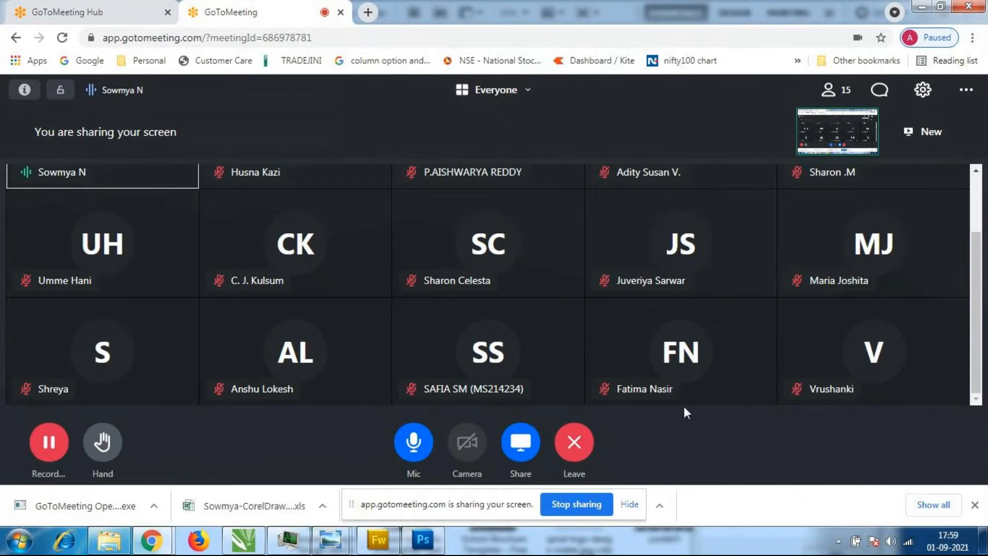
{"action": "left_click", "coordinate": [423, 541]}
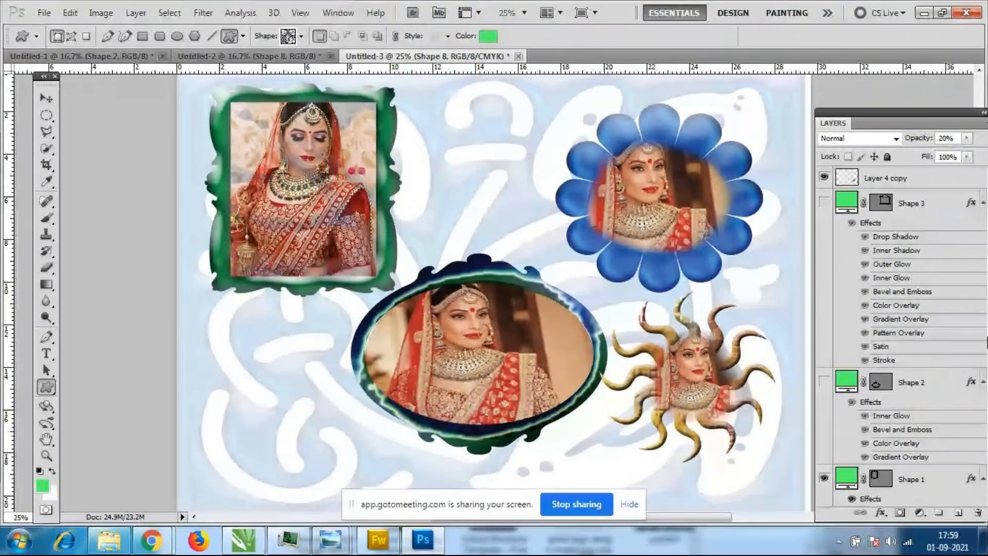
Find the flower portrait on Layer 4 by toggling its visibility and brush over its edges with the Eraser at 30% opacity and 50% flow
{"action": "left_click", "coordinate": [46, 269]}
{"action": "left_click", "coordinate": [45, 273]}
{"action": "left_click", "coordinate": [83, 276]}
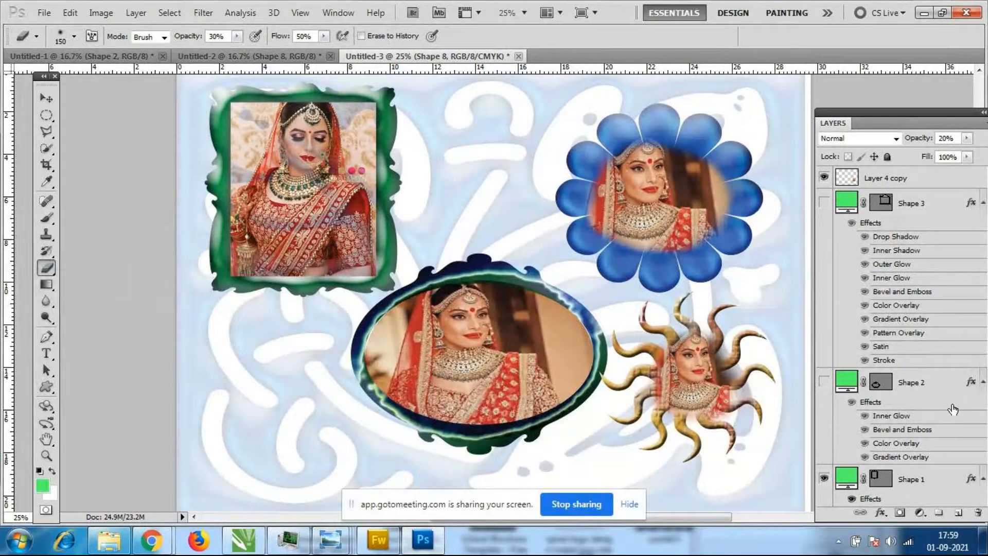
{"action": "left_click", "coordinate": [934, 386]}
{"action": "scroll", "coordinate": [906, 318], "scroll_direction": "down", "scroll_amount": 10}
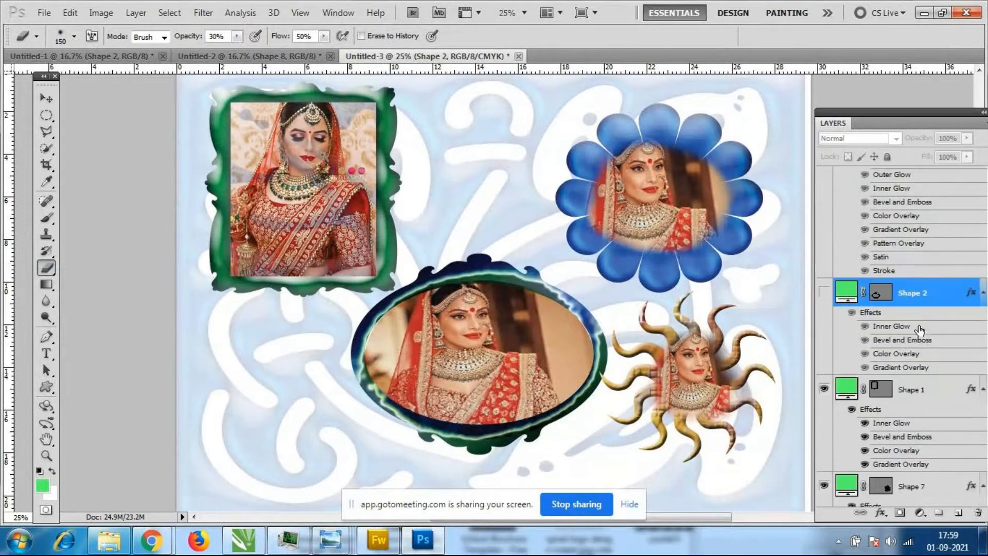
{"action": "left_click", "coordinate": [877, 307]}
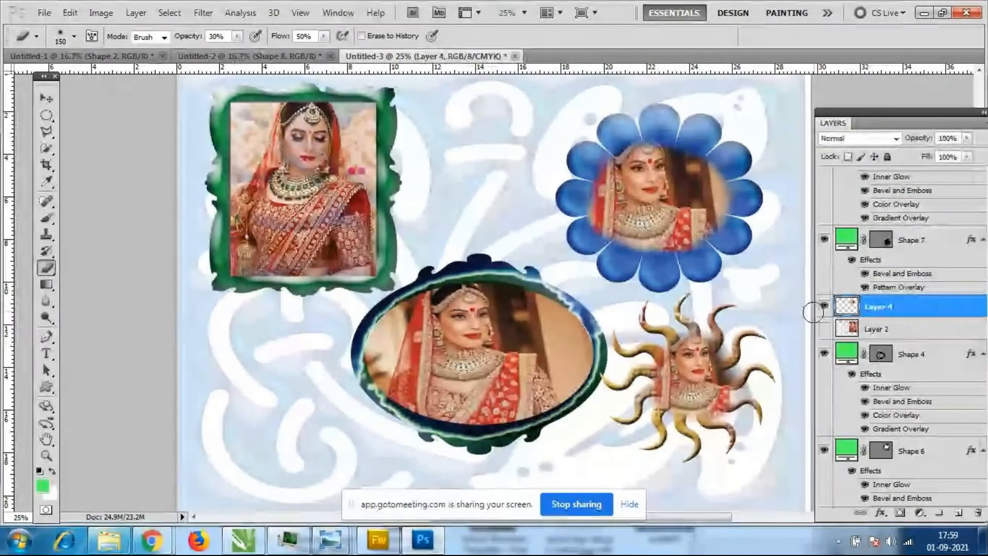
{"action": "left_click", "coordinate": [824, 307]}
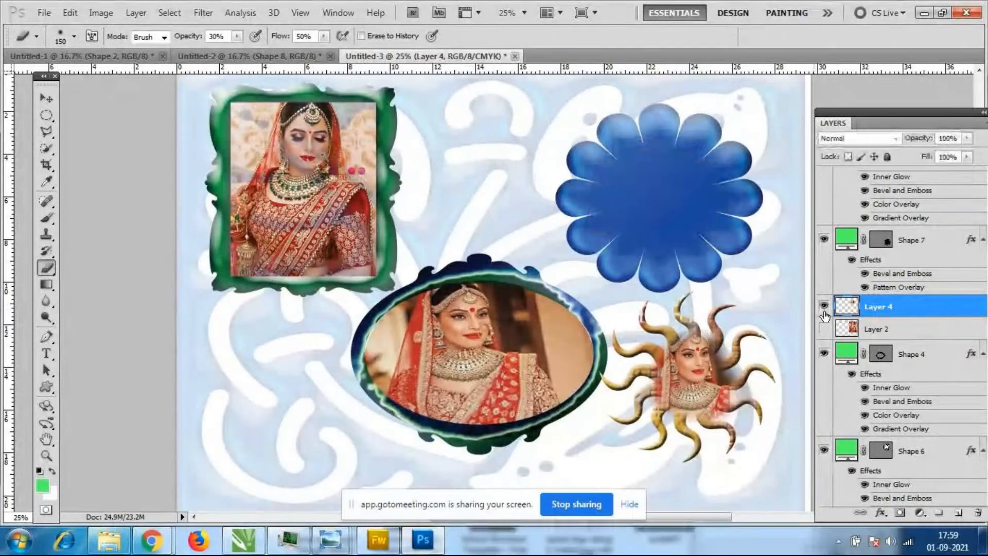
{"action": "left_click", "coordinate": [824, 307]}
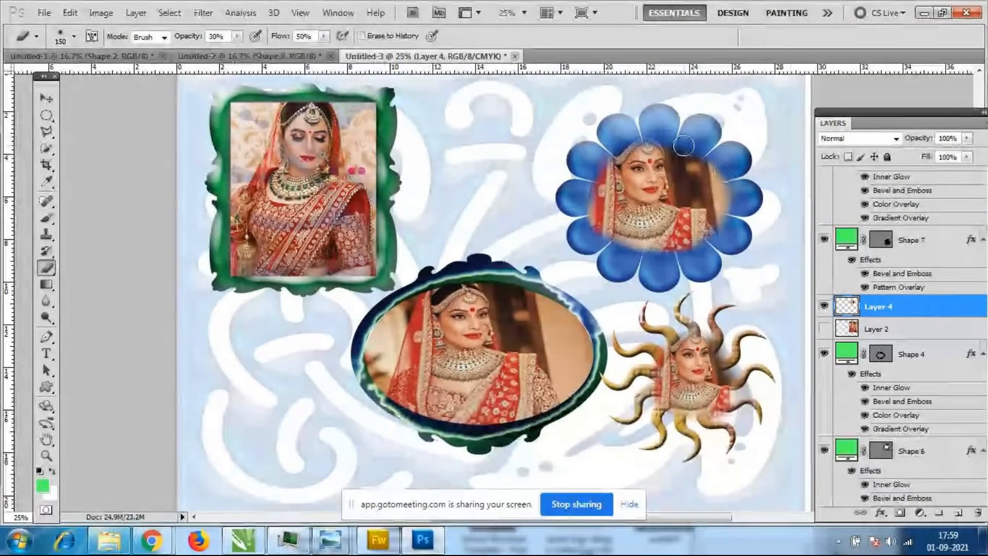
{"action": "mouse_move", "coordinate": [627, 145]}
{"action": "left_mouse_down"}
{"action": "mouse_move", "coordinate": [569, 183]}
{"action": "mouse_move", "coordinate": [583, 222]}
{"action": "mouse_move", "coordinate": [584, 192]}
{"action": "mouse_move", "coordinate": [583, 209]}
{"action": "mouse_move", "coordinate": [615, 236]}
{"action": "mouse_move", "coordinate": [681, 270]}
{"action": "left_mouse_up"}
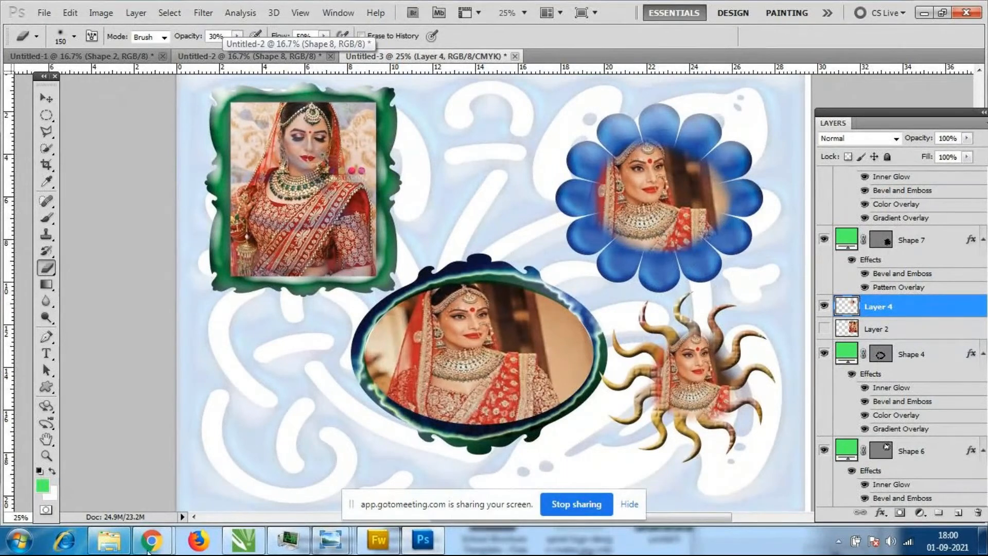
Switch to the GoToMeeting window to check the meeting participants
{"action": "mouse_move", "coordinate": [148, 547]}
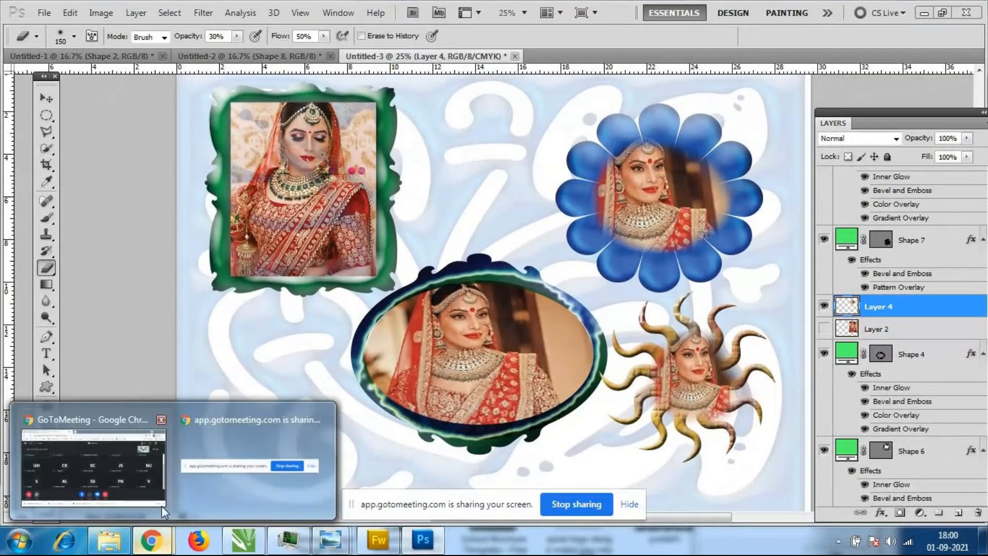
{"action": "left_click", "coordinate": [161, 506]}
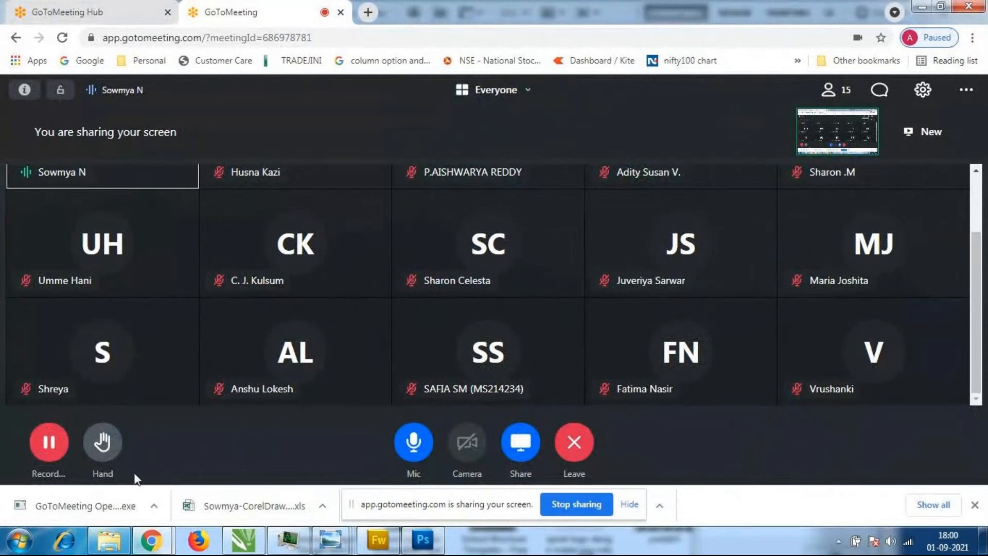